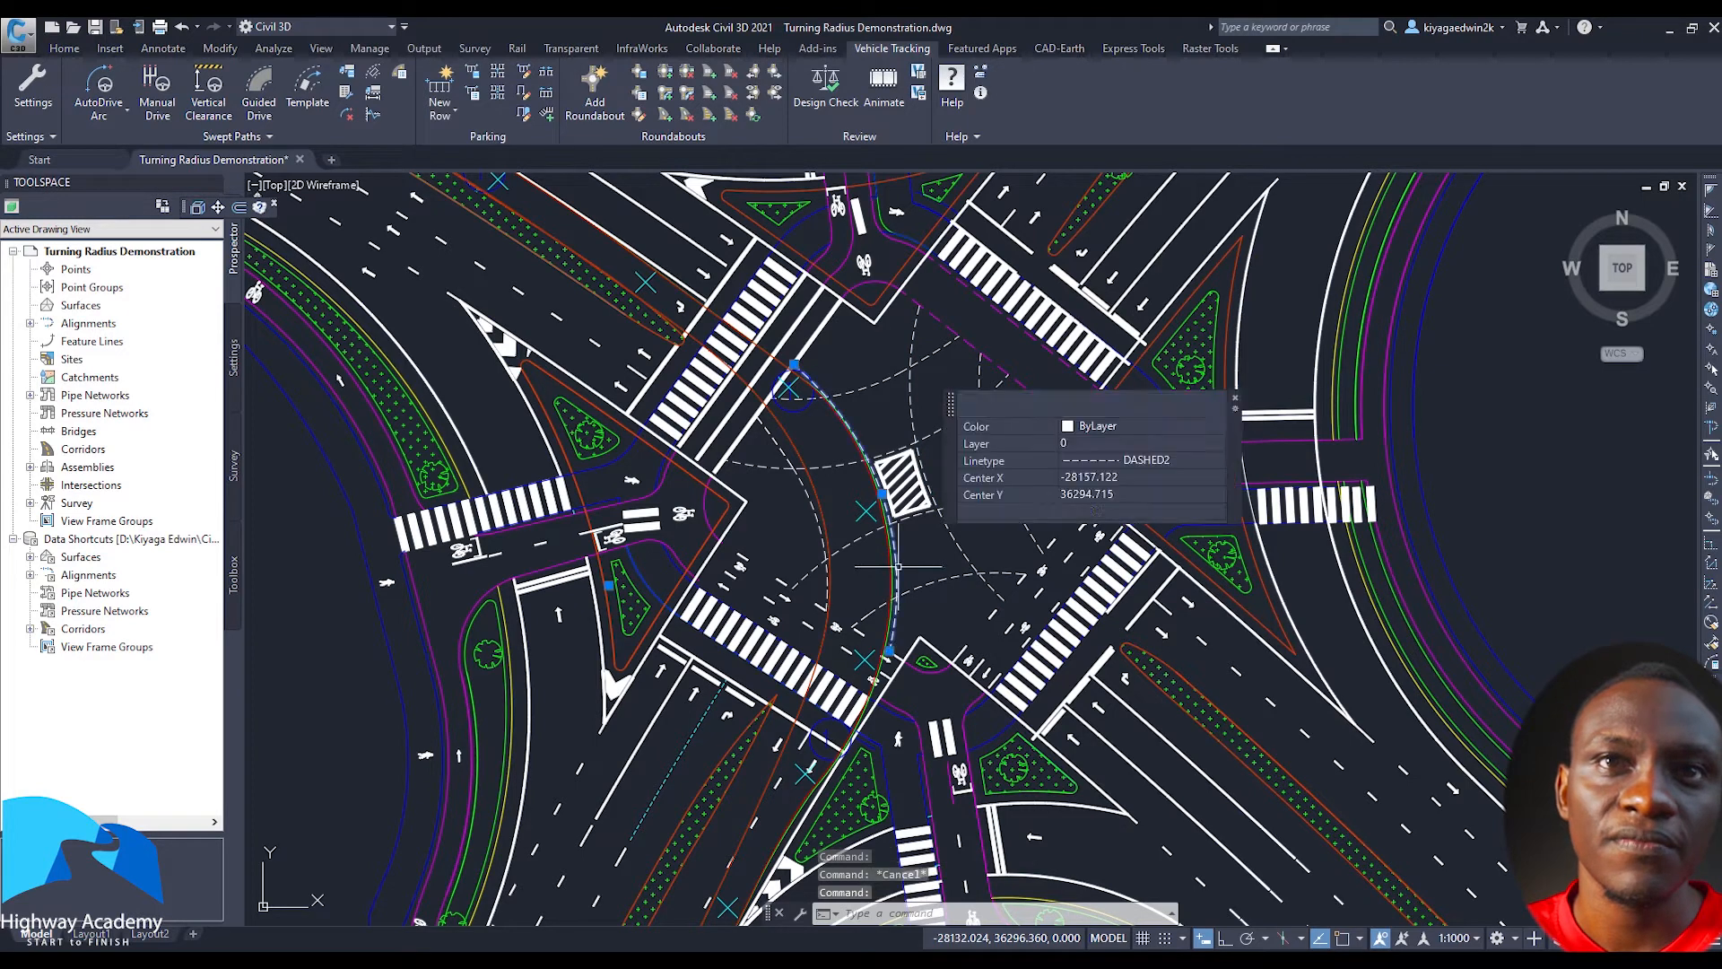
# Clear the arc selection and check the turning guide lines in the middle of the intersection drawing
pyautogui.press('Escape')
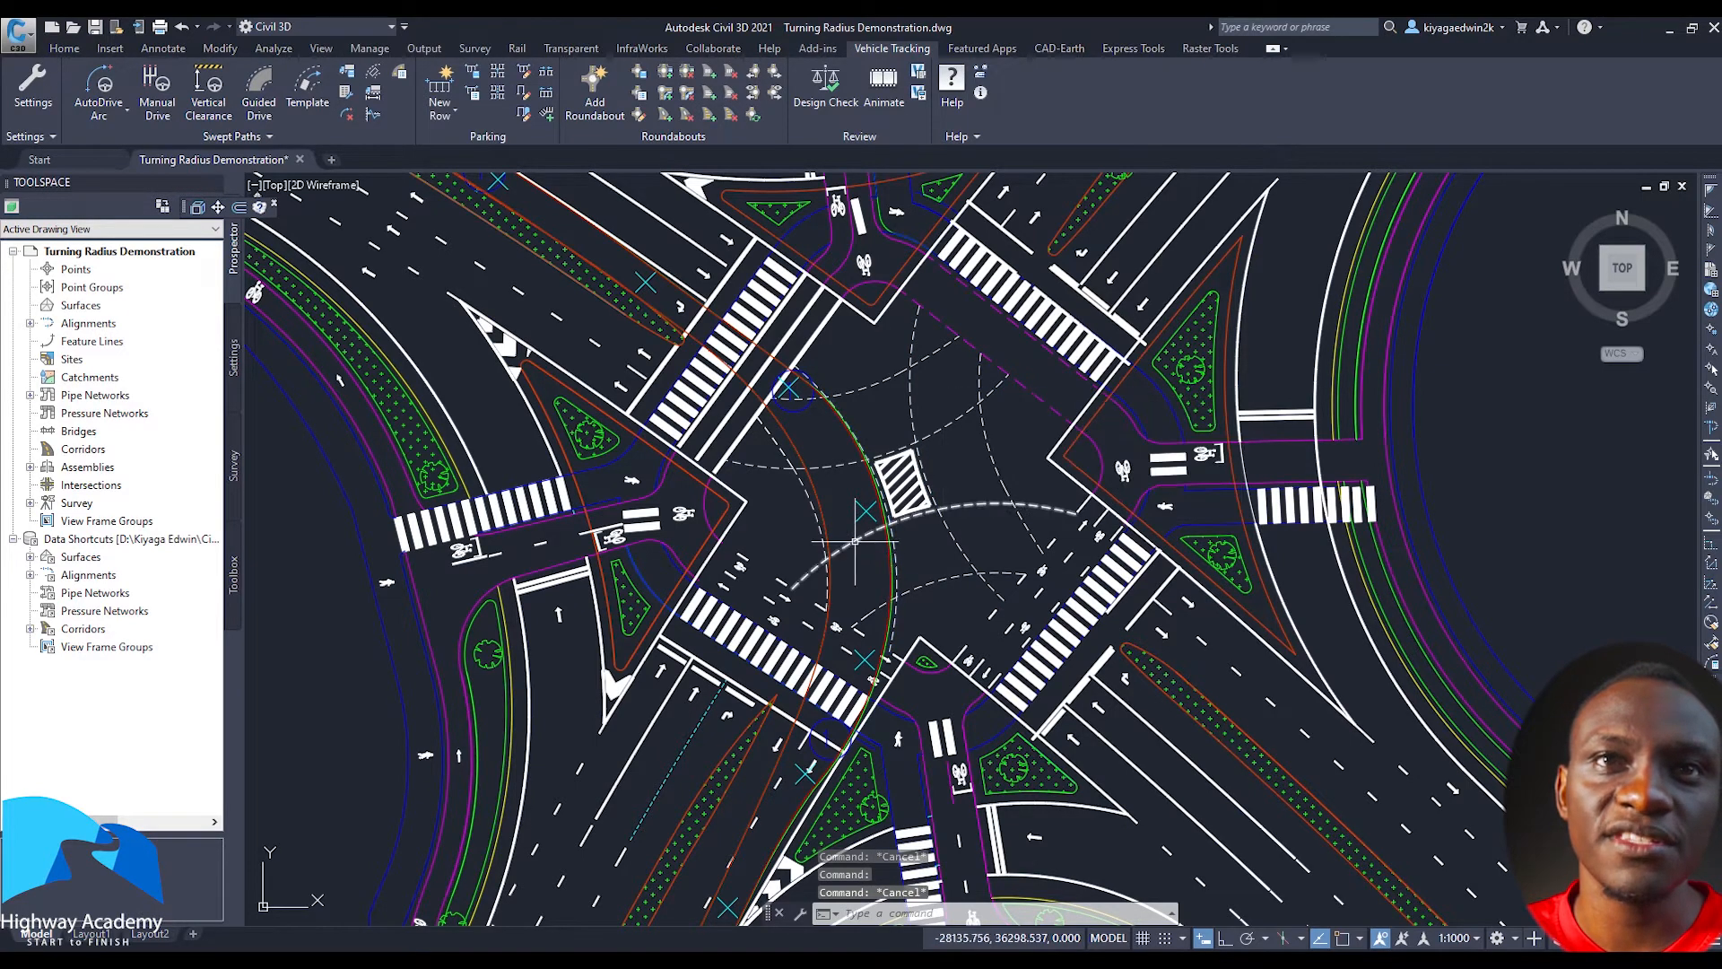
pyautogui.click(856, 542)
pyautogui.press('Escape')
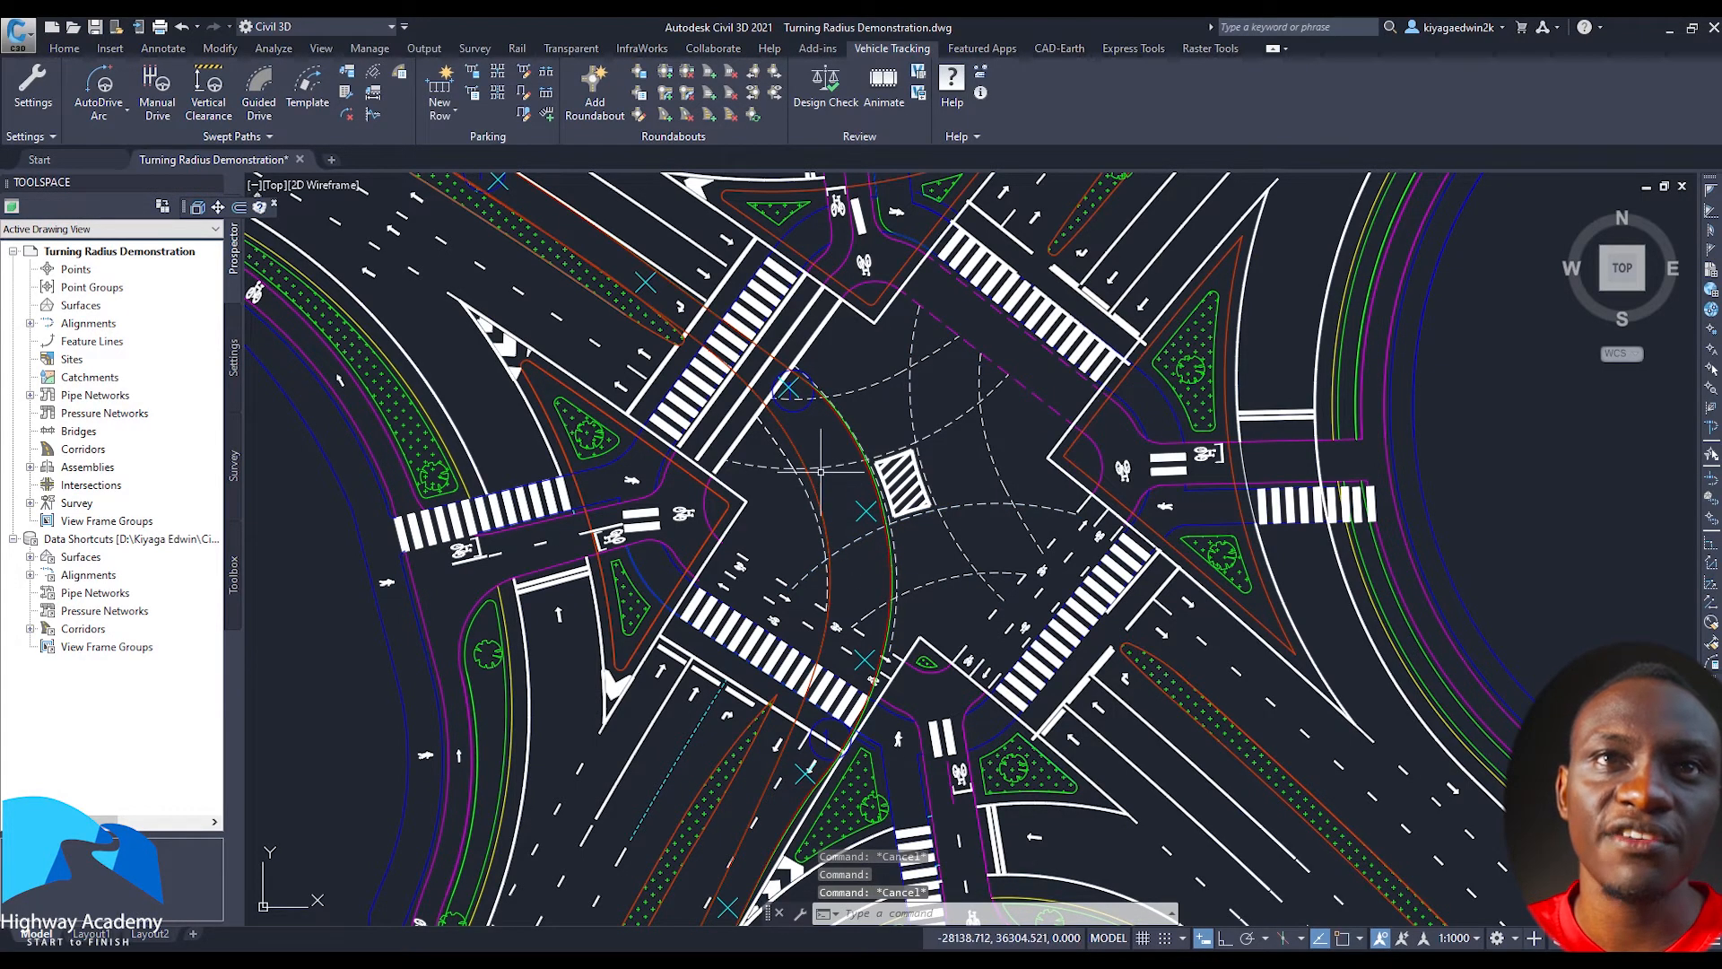
pyautogui.click(826, 468)
pyautogui.press('Escape')
# Inspect the properties of the two turning arcs traced over the aerial image of the intersection
pyautogui.scroll(-6, 845, 525)
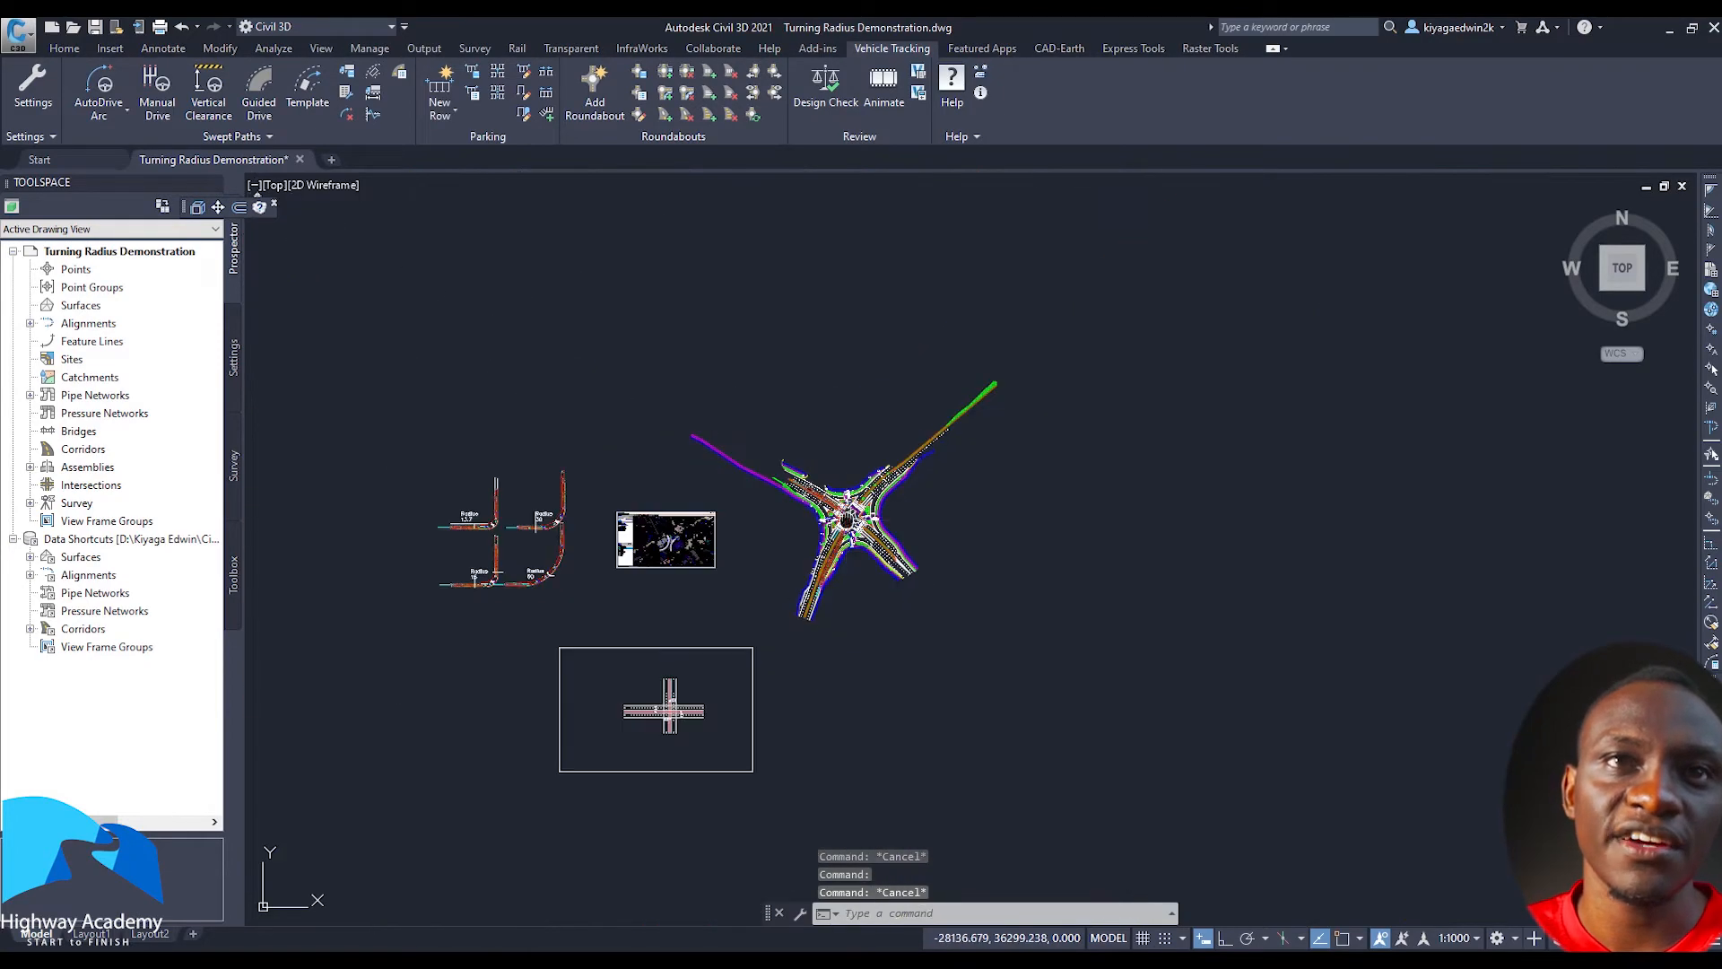
pyautogui.moveTo(665, 550); pyautogui.dragTo(857, 558, button='middle')
pyautogui.scroll(4, 856, 556)
pyautogui.scroll(4, 857, 556)
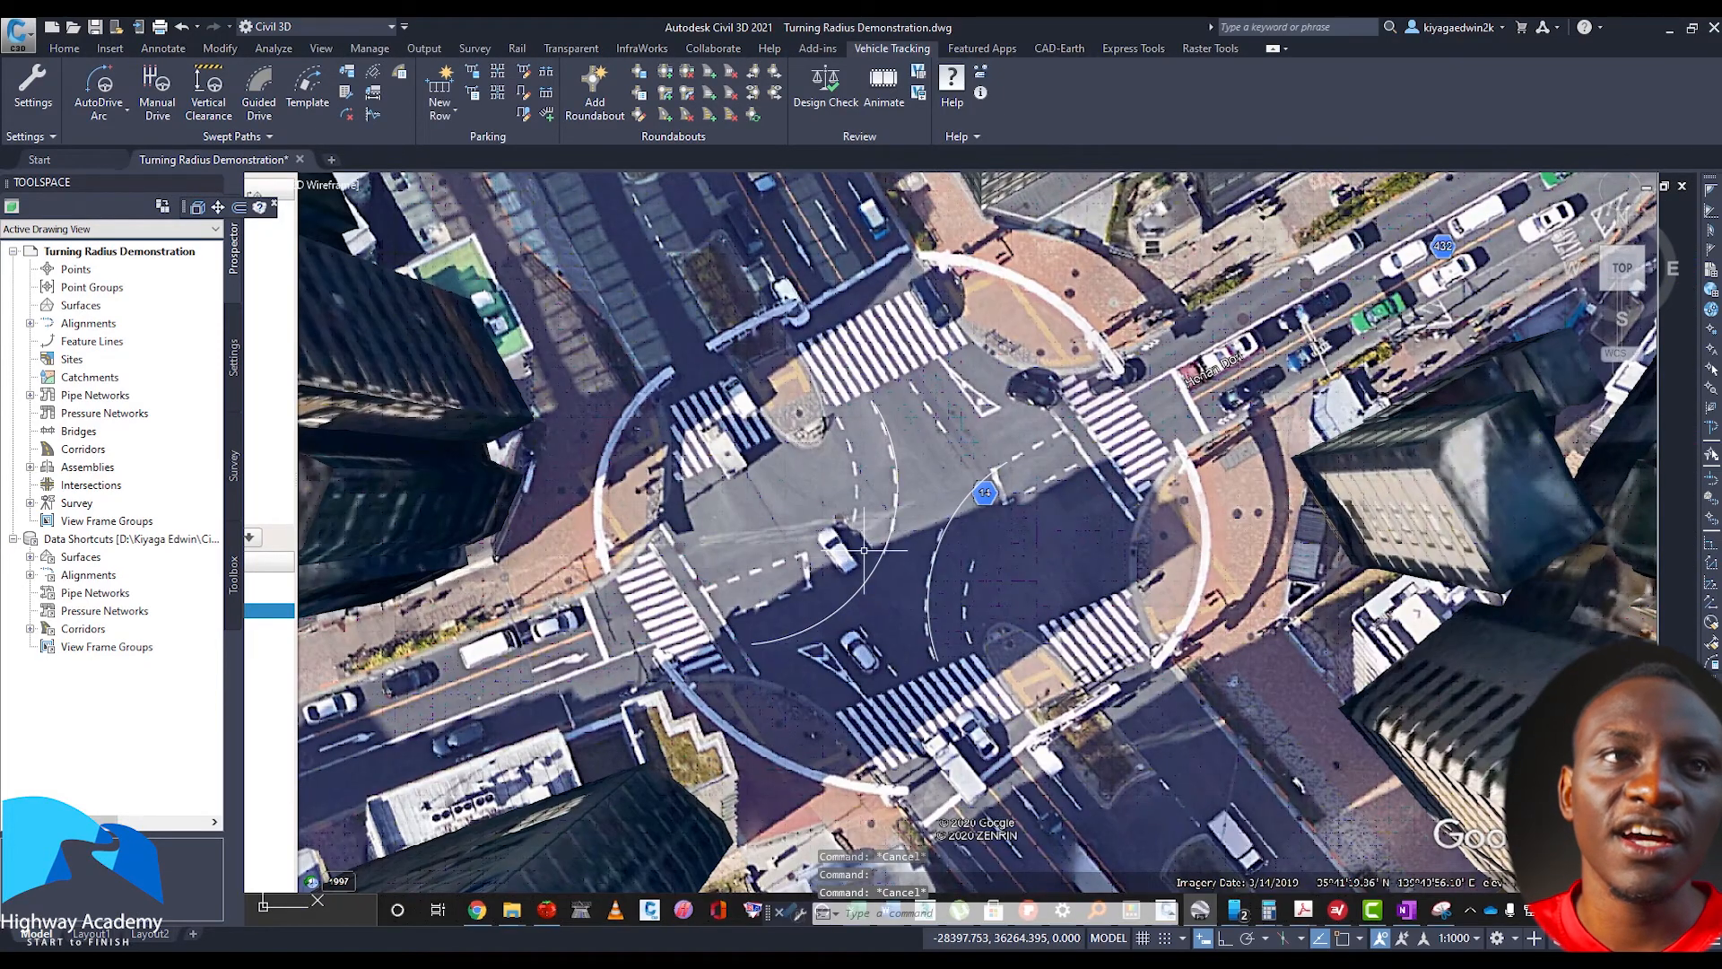
pyautogui.scroll(-4, 868, 551)
pyautogui.scroll(2, 864, 550)
pyautogui.scroll(2, 864, 550)
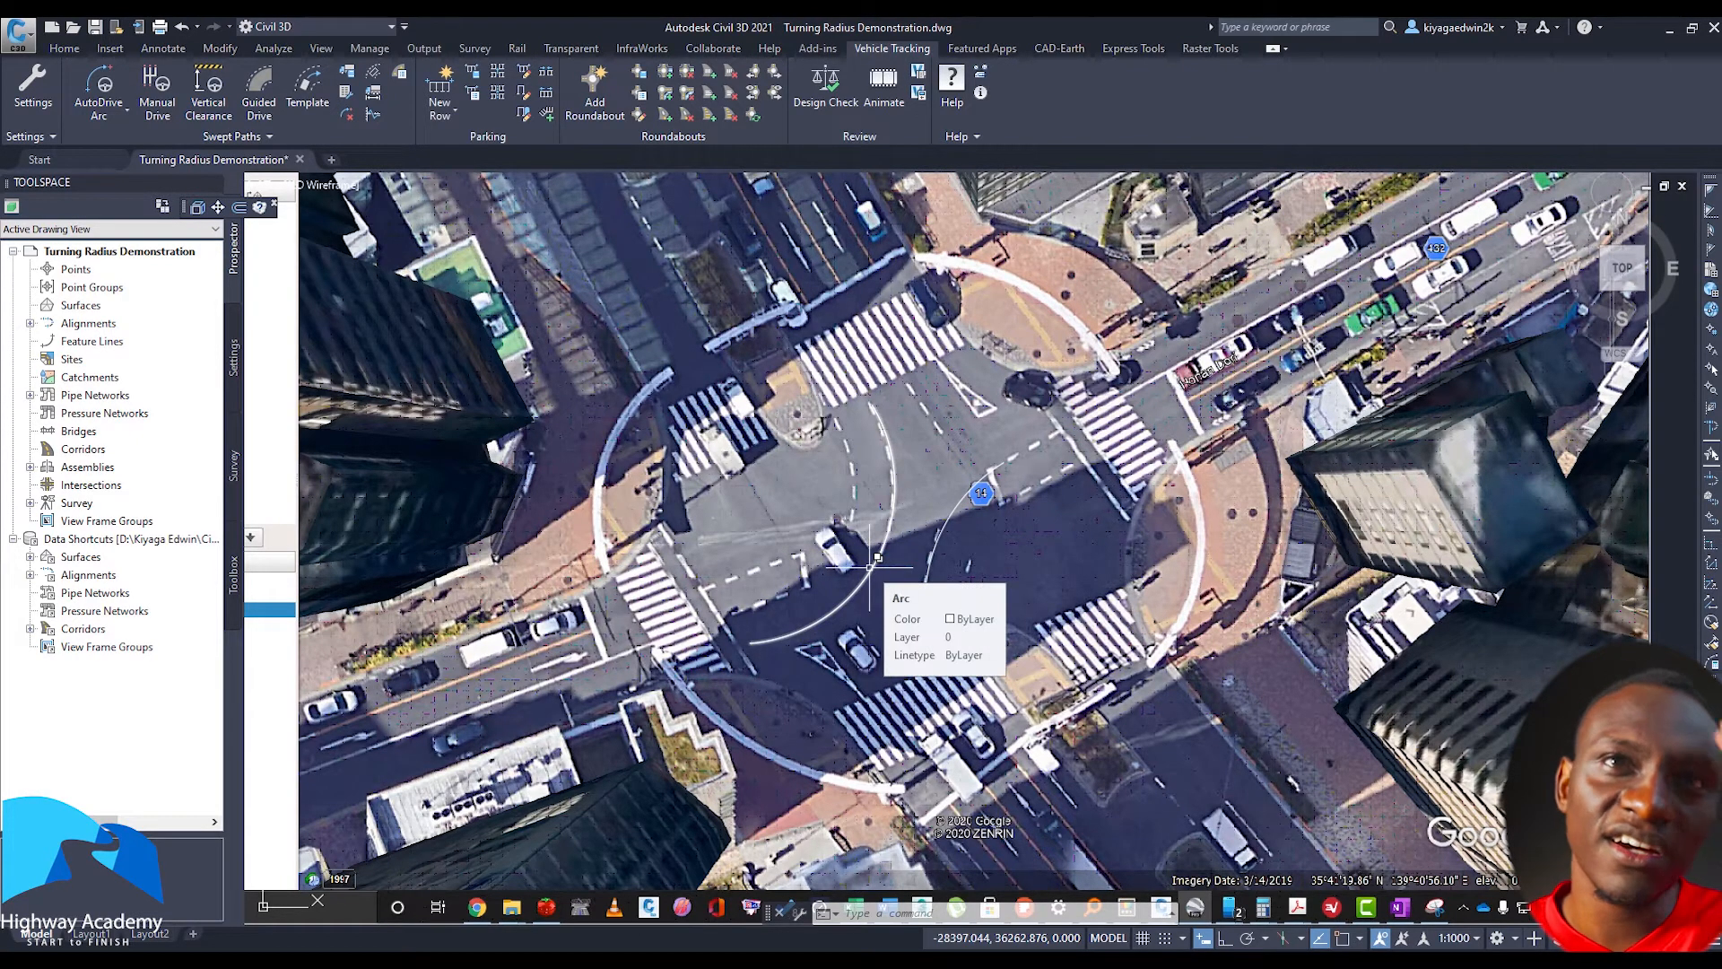
pyautogui.click(870, 565)
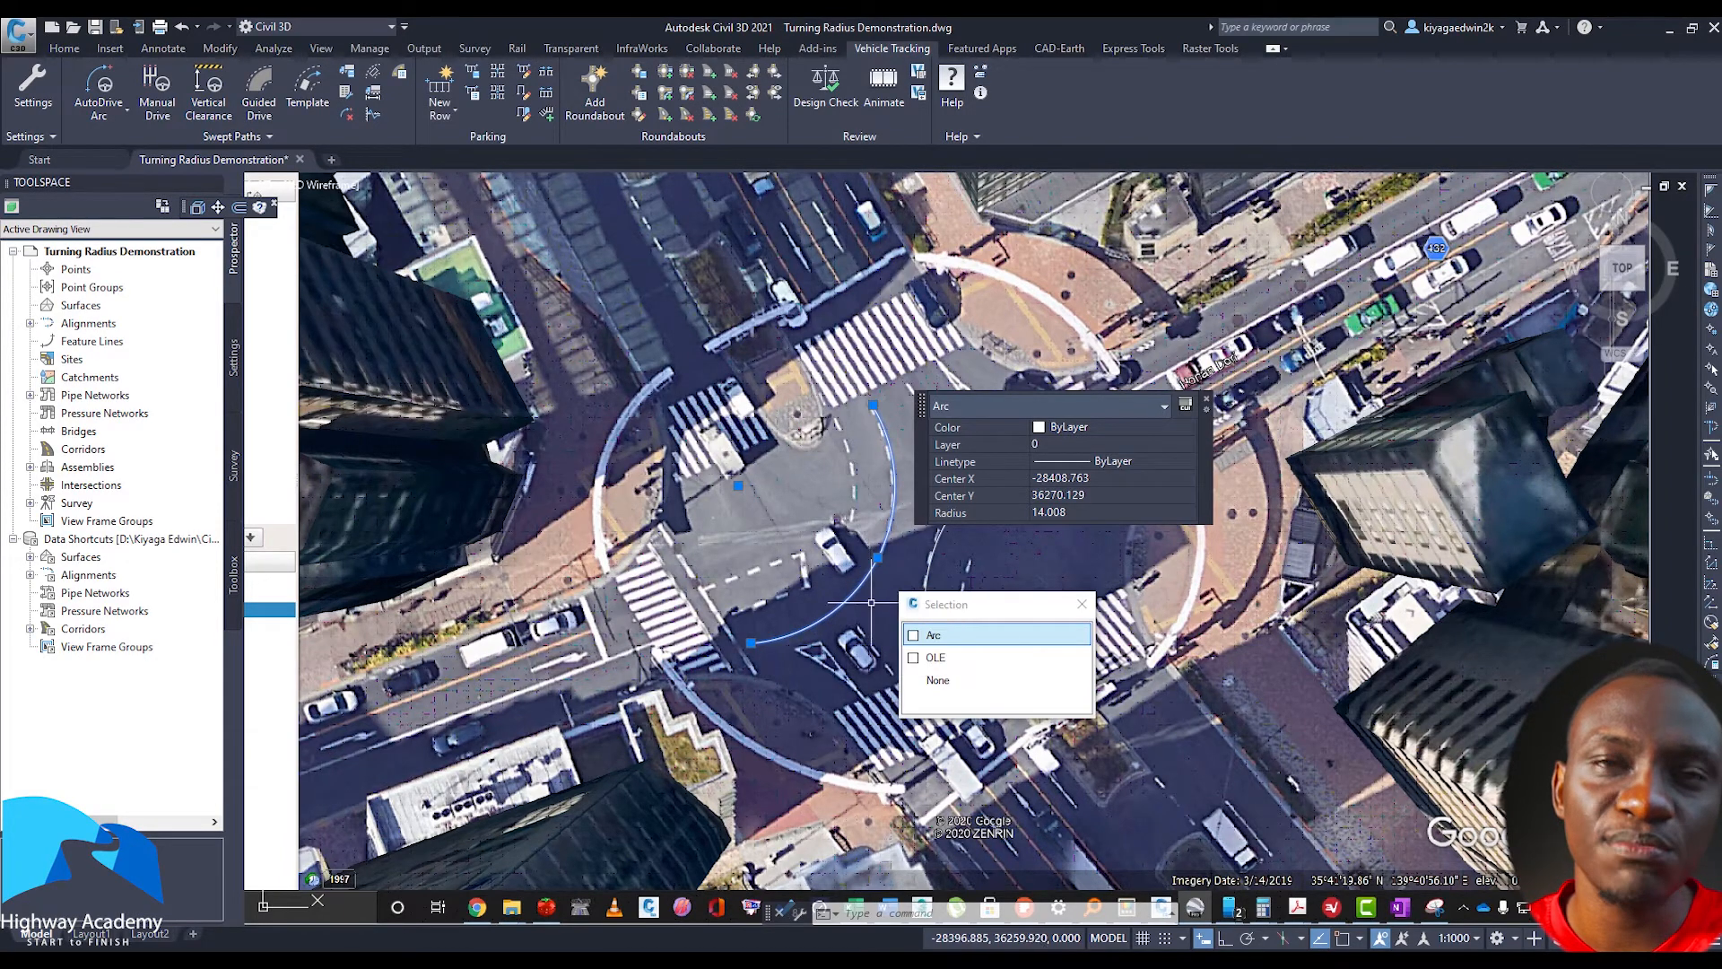
pyautogui.click(930, 582)
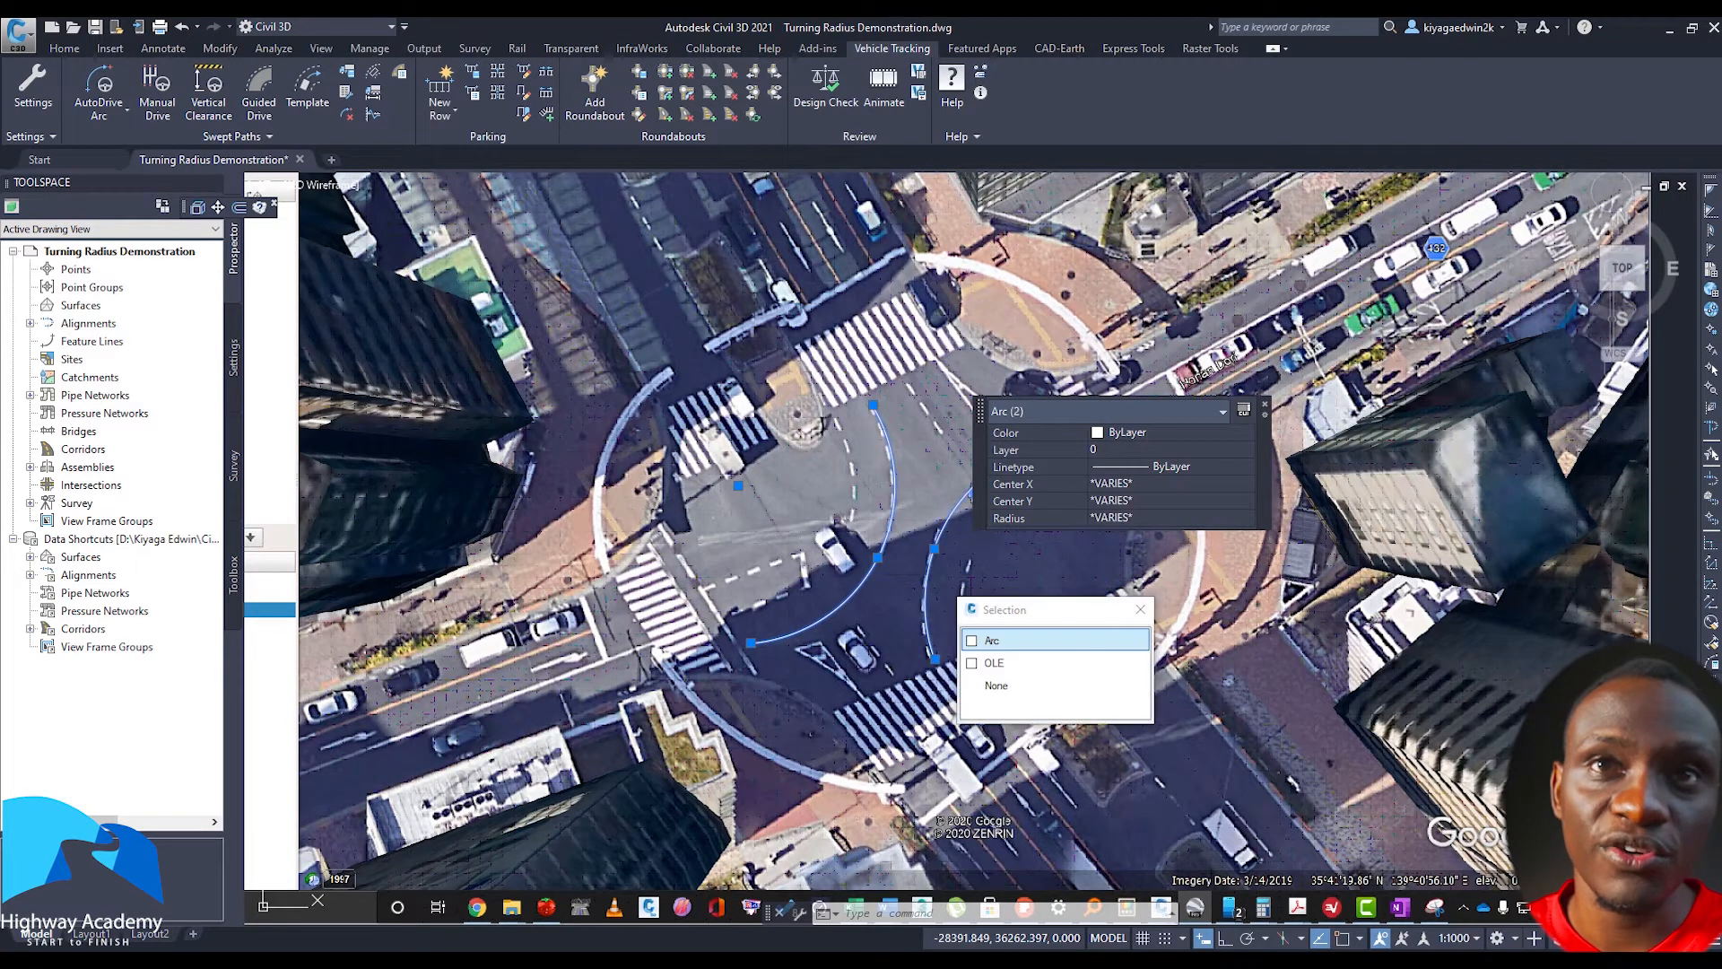
pyautogui.press('Escape')
pyautogui.press('Escape')
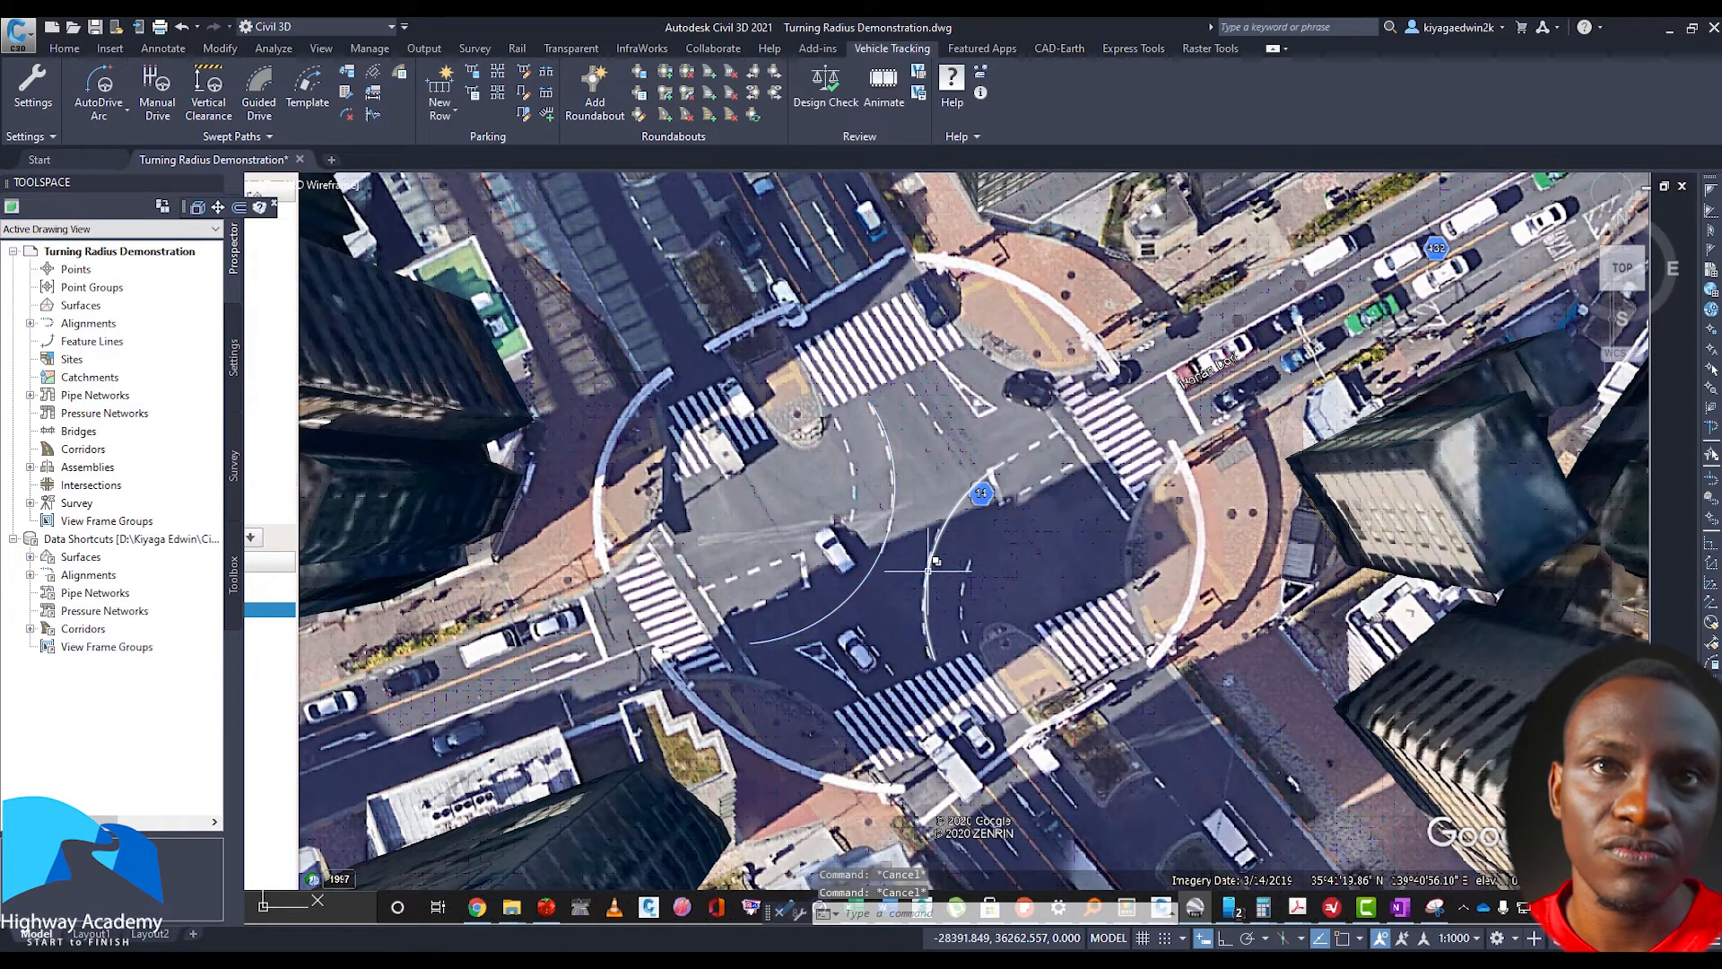
# Check the radius of the traced arc beside the blue 14 marker against the dashed road marking
pyautogui.click(929, 574)
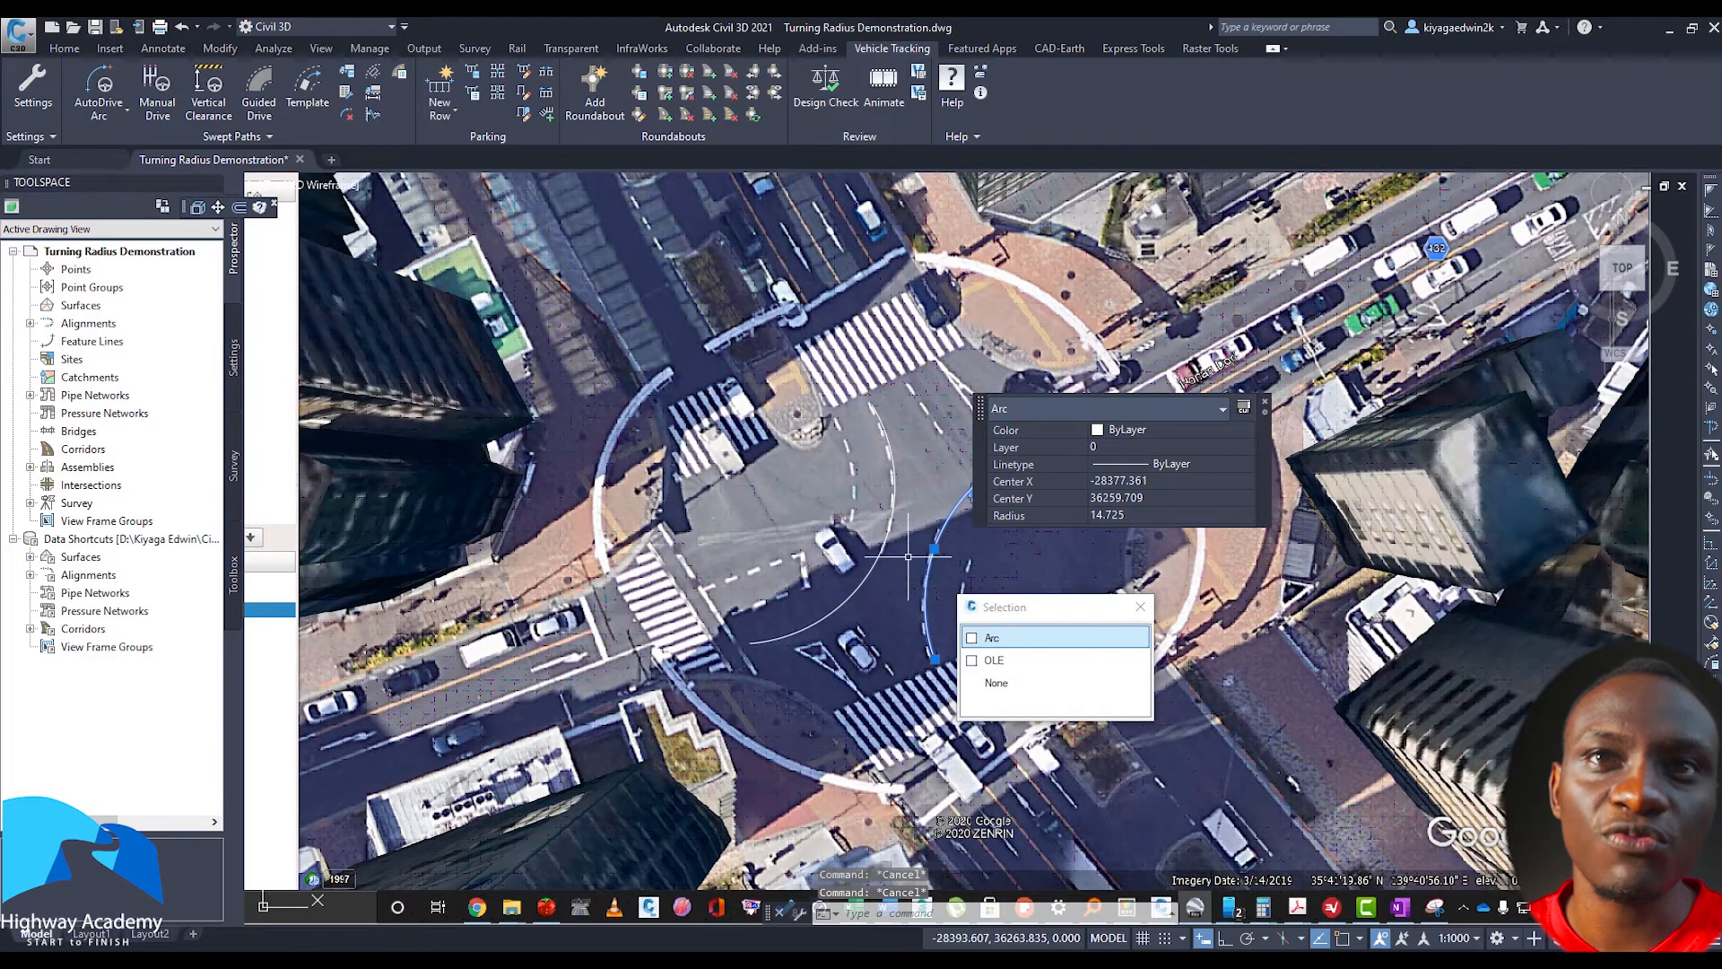
pyautogui.press('Escape')
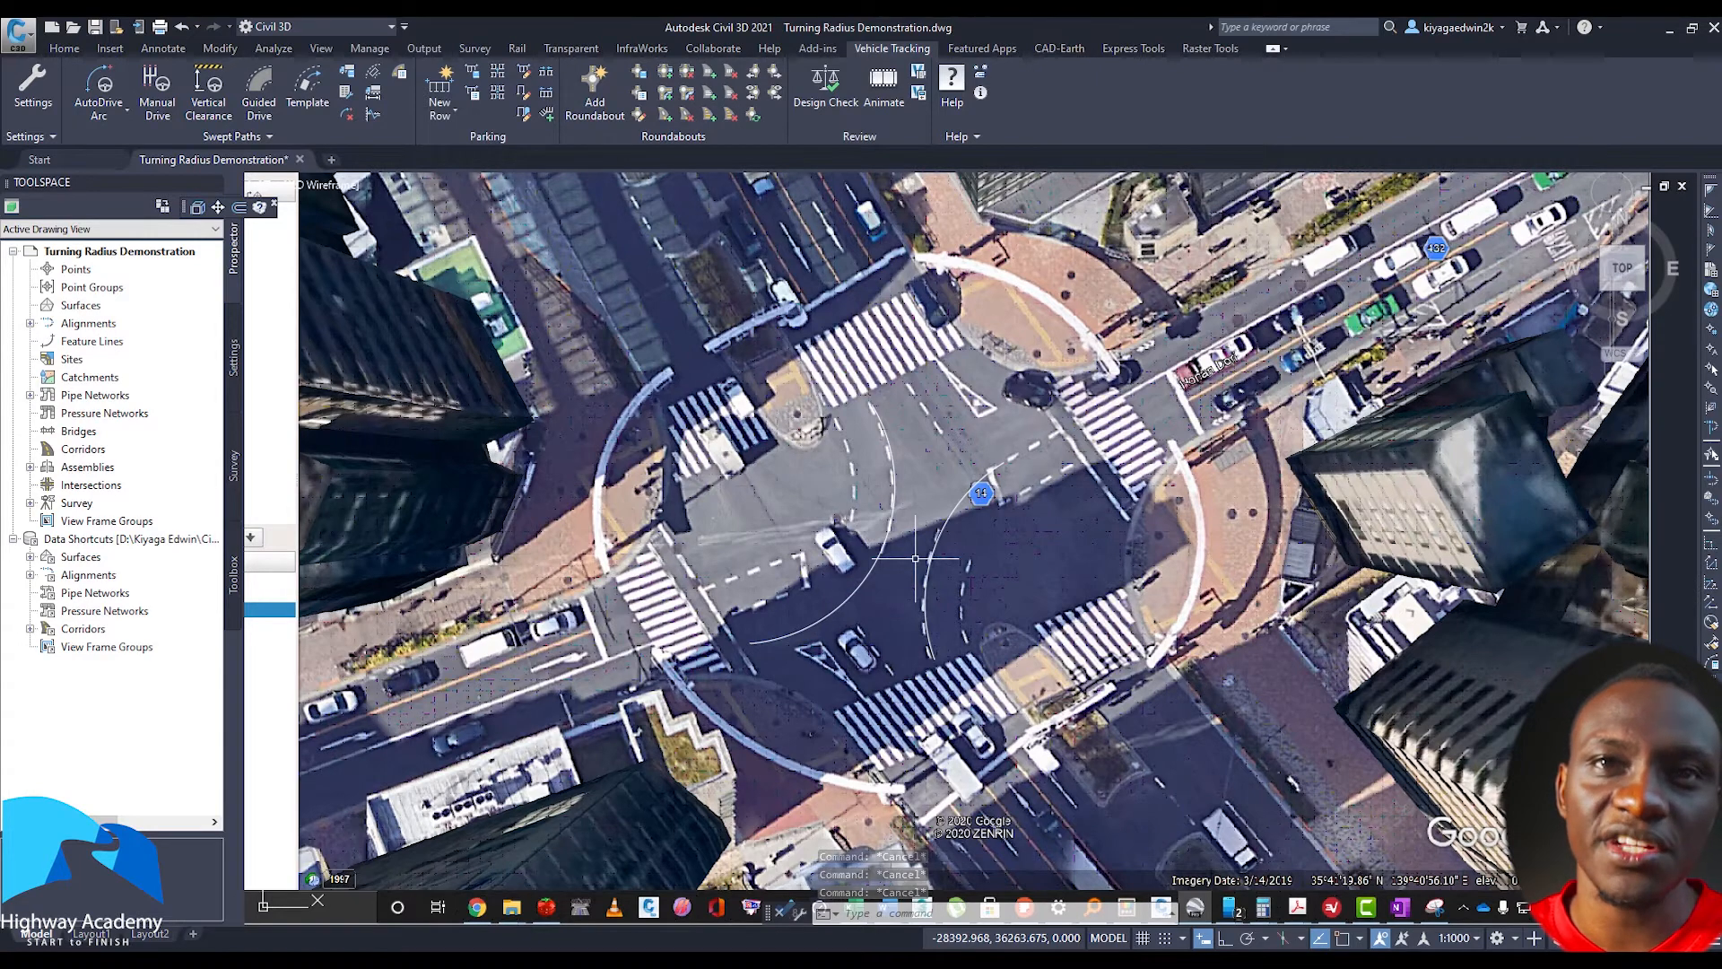
pyautogui.click(948, 518)
pyautogui.press('Escape')
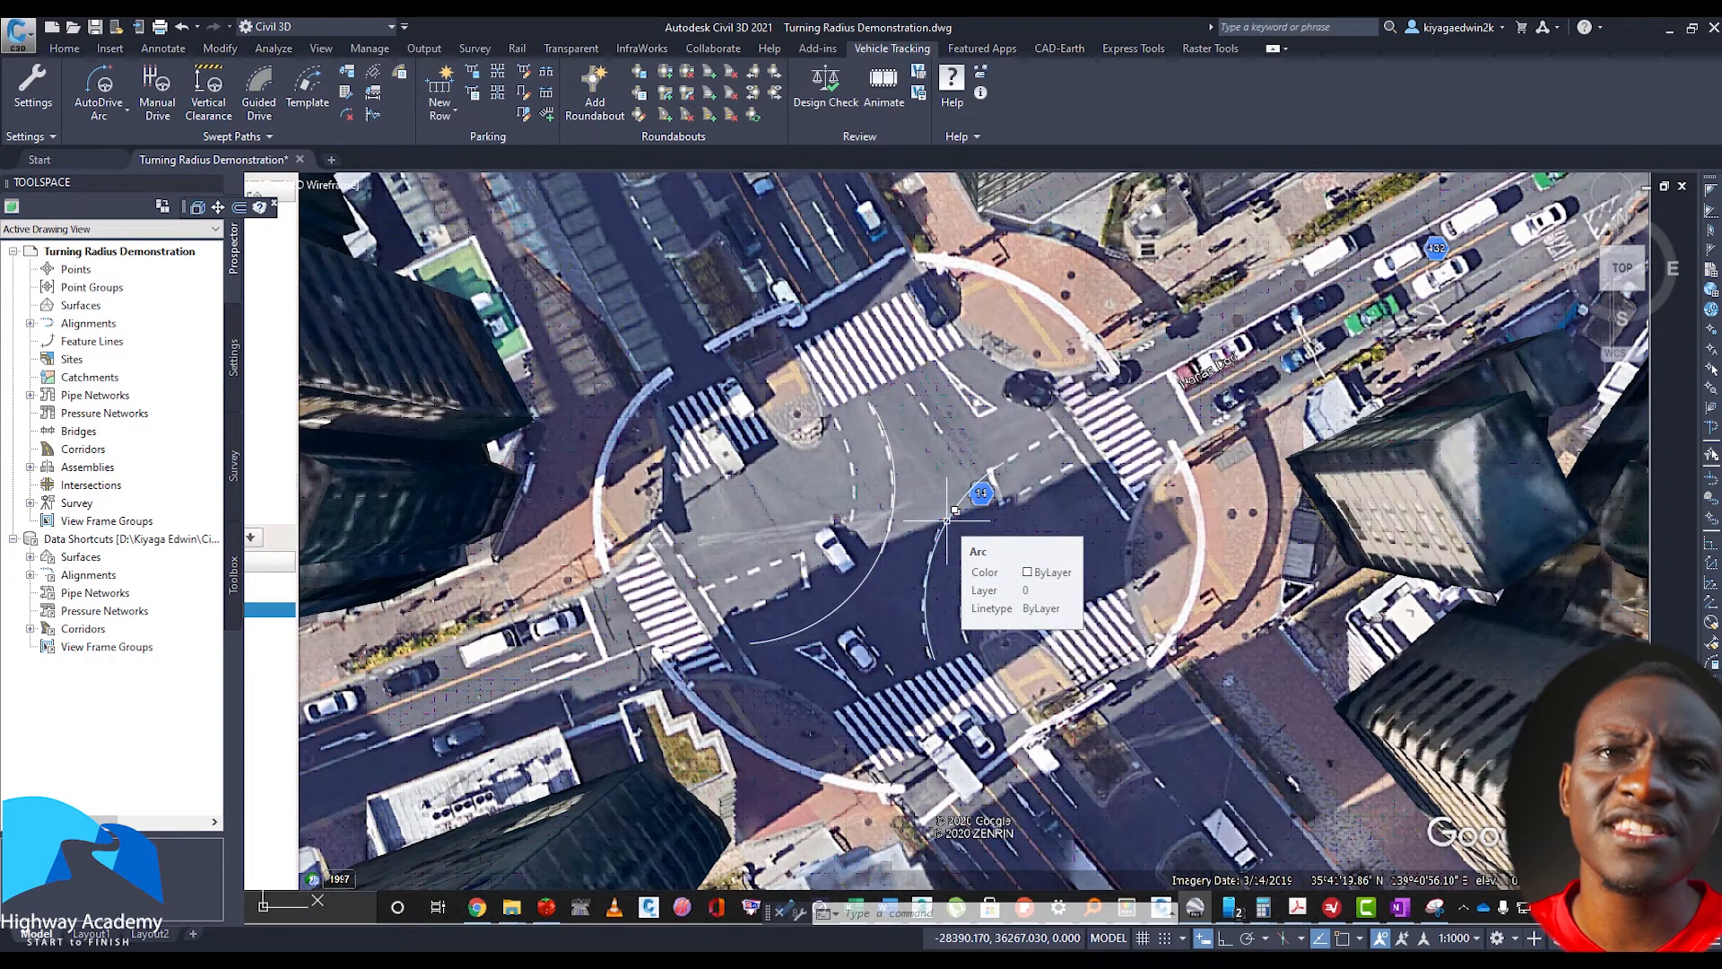
pyautogui.click(947, 519)
pyautogui.press('Escape')
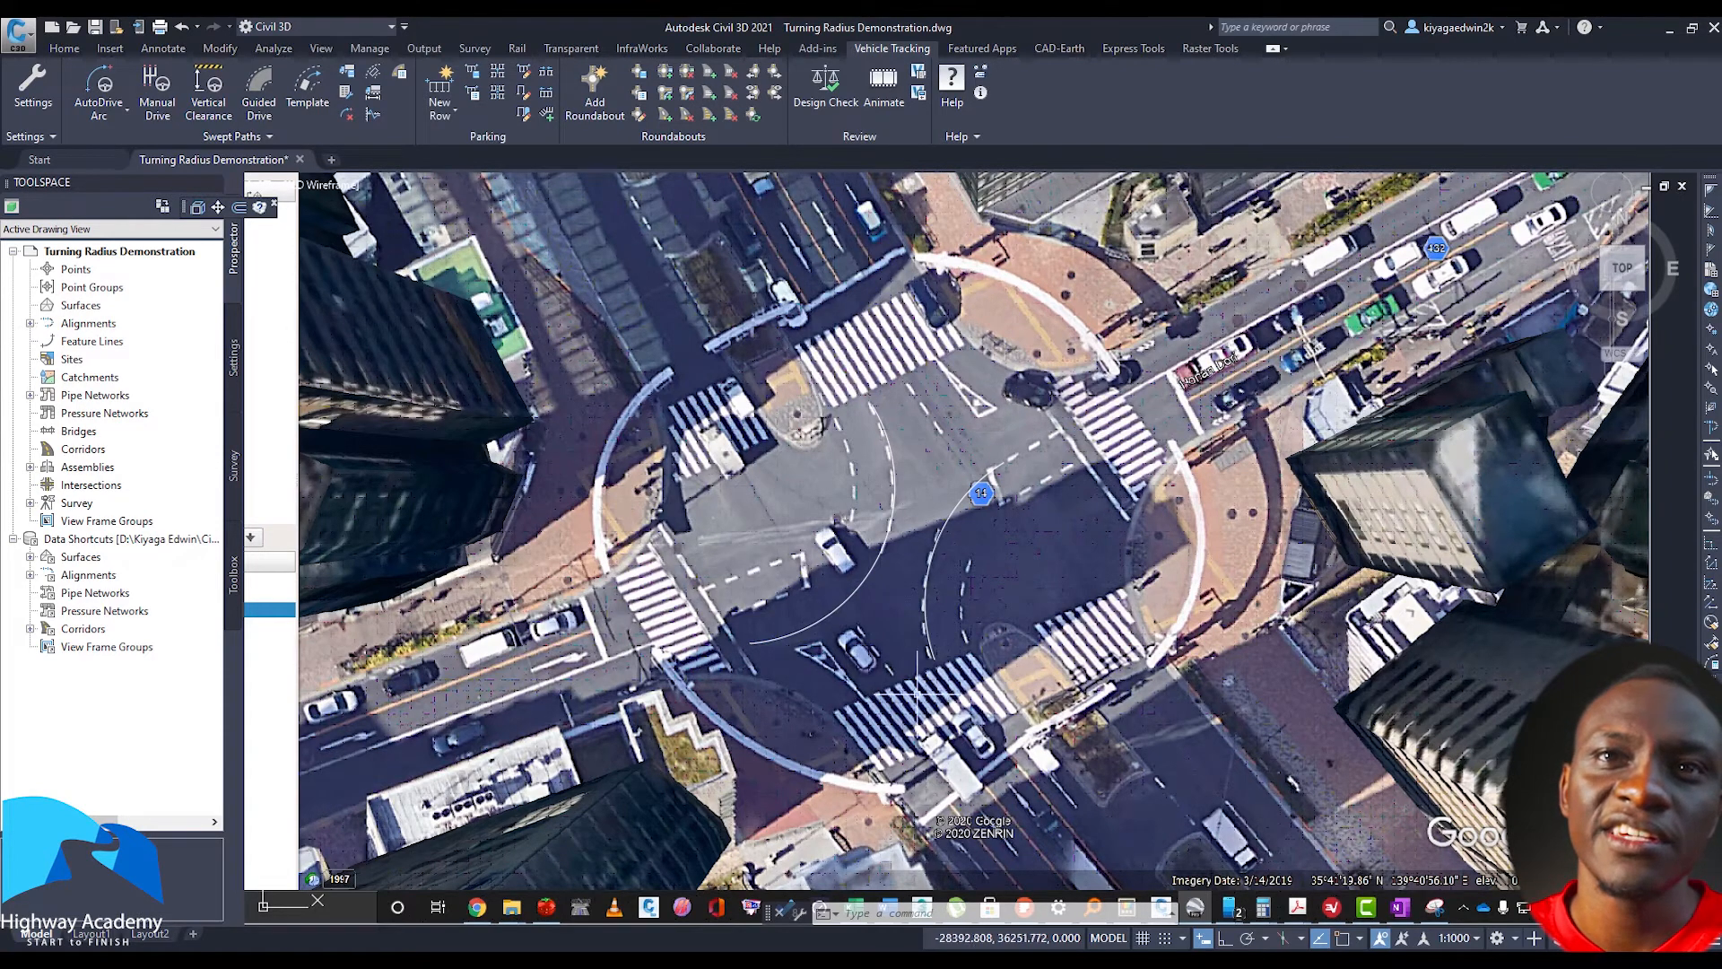
pyautogui.click(943, 531)
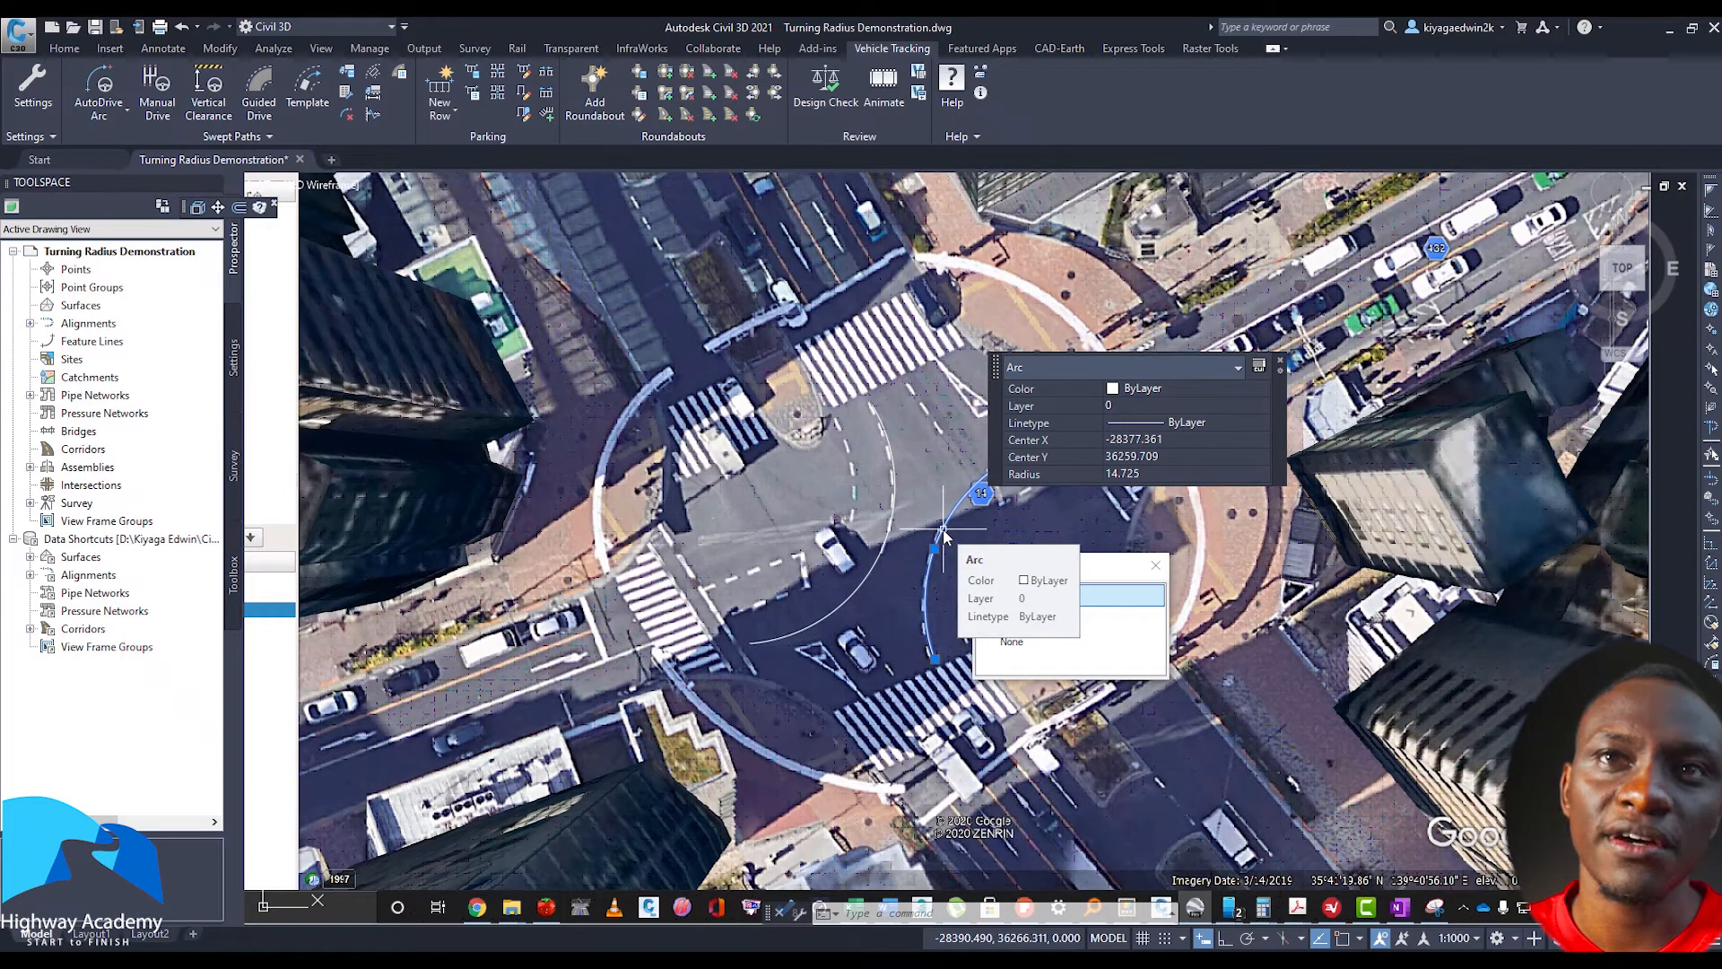
pyautogui.press('Escape')
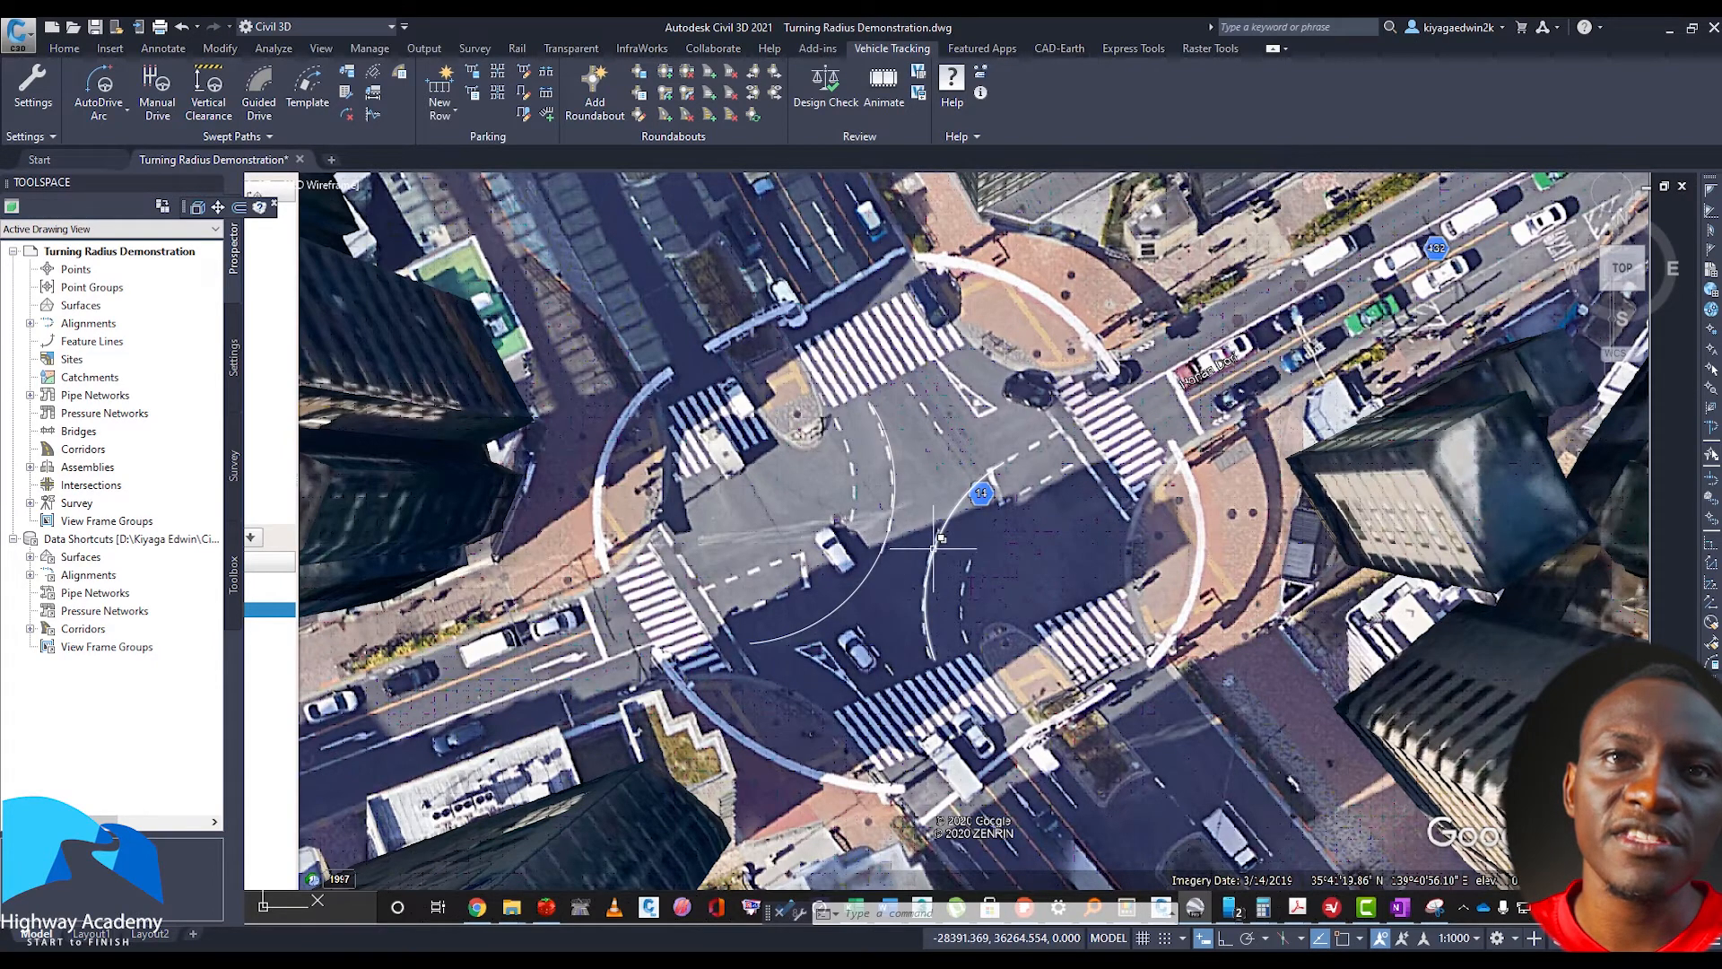
pyautogui.scroll(3, 914, 544)
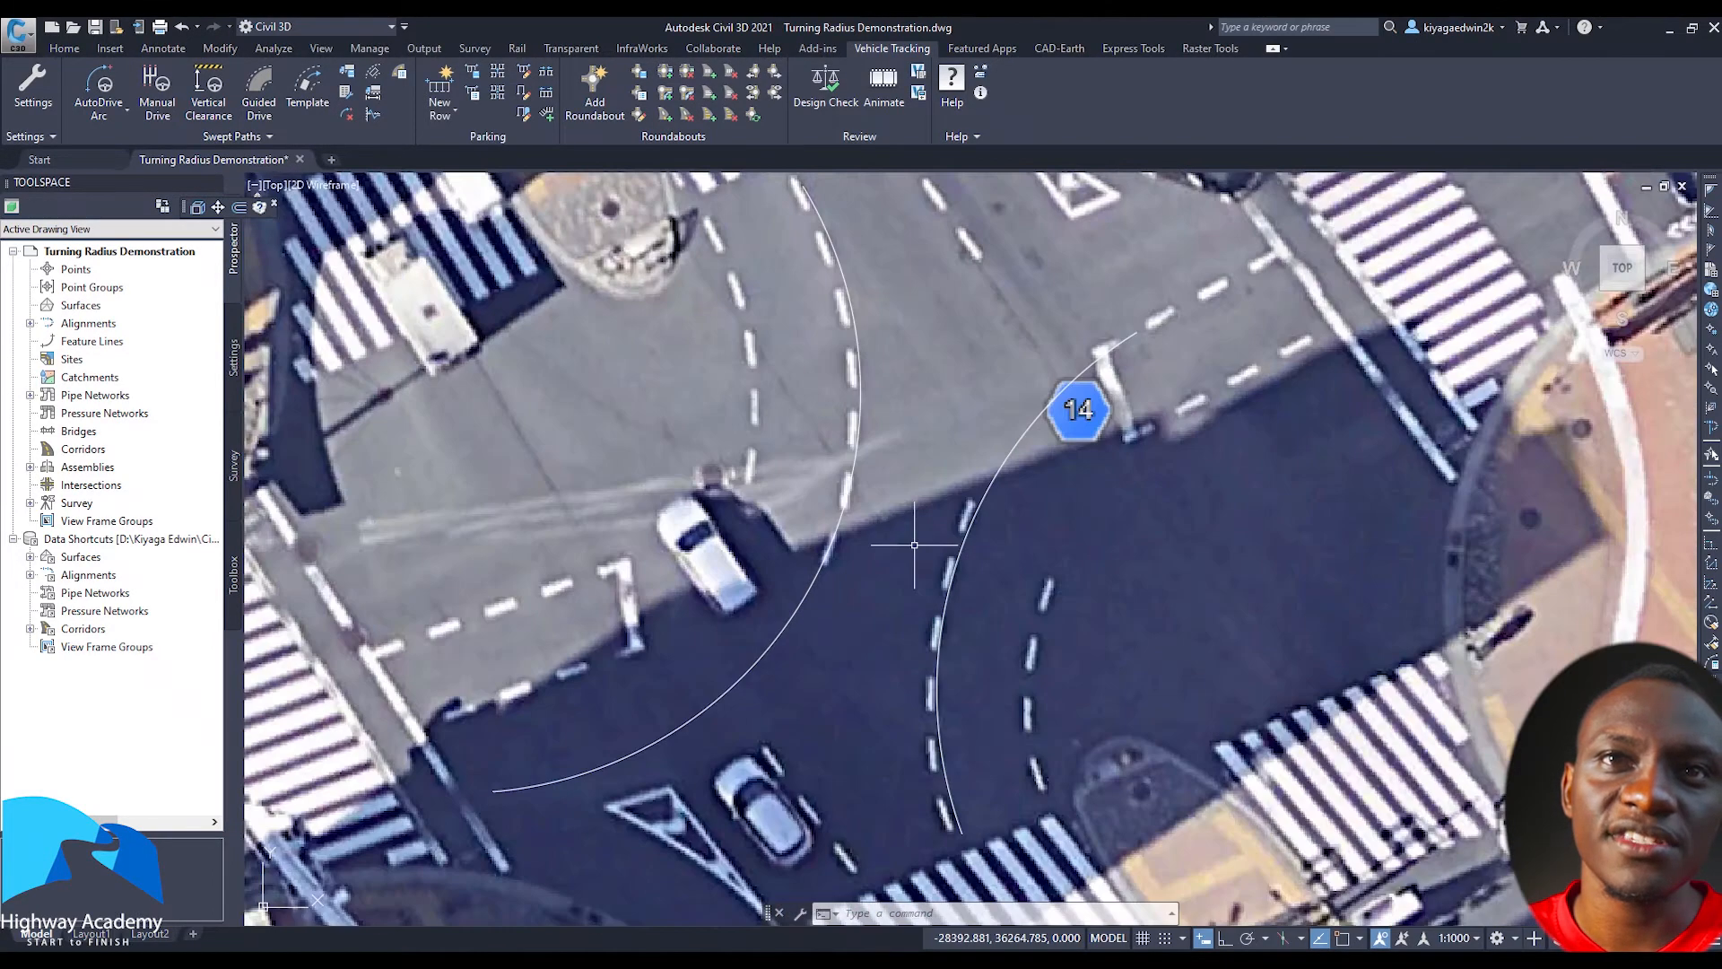
pyautogui.scroll(-2, 921, 539)
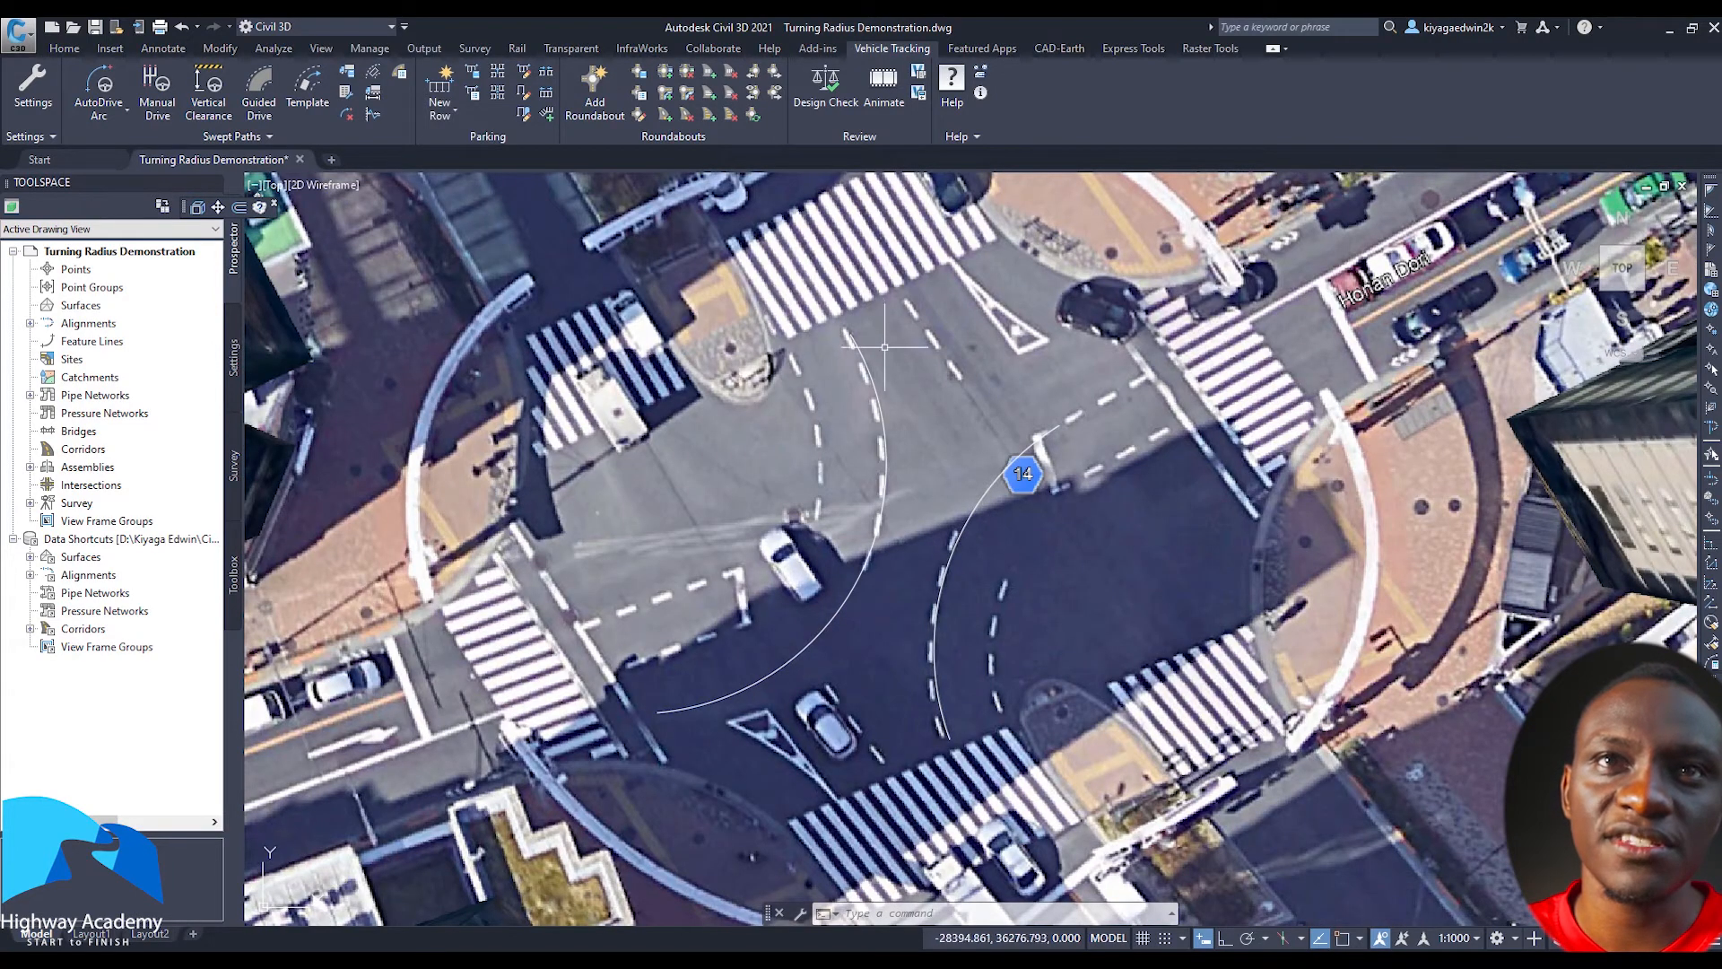
# Open the Vehicle Tracking animation with the 13.7, 15, 30 and 60 radius turns in view and play it at x8 speed
pyautogui.scroll(-10, 859, 609)
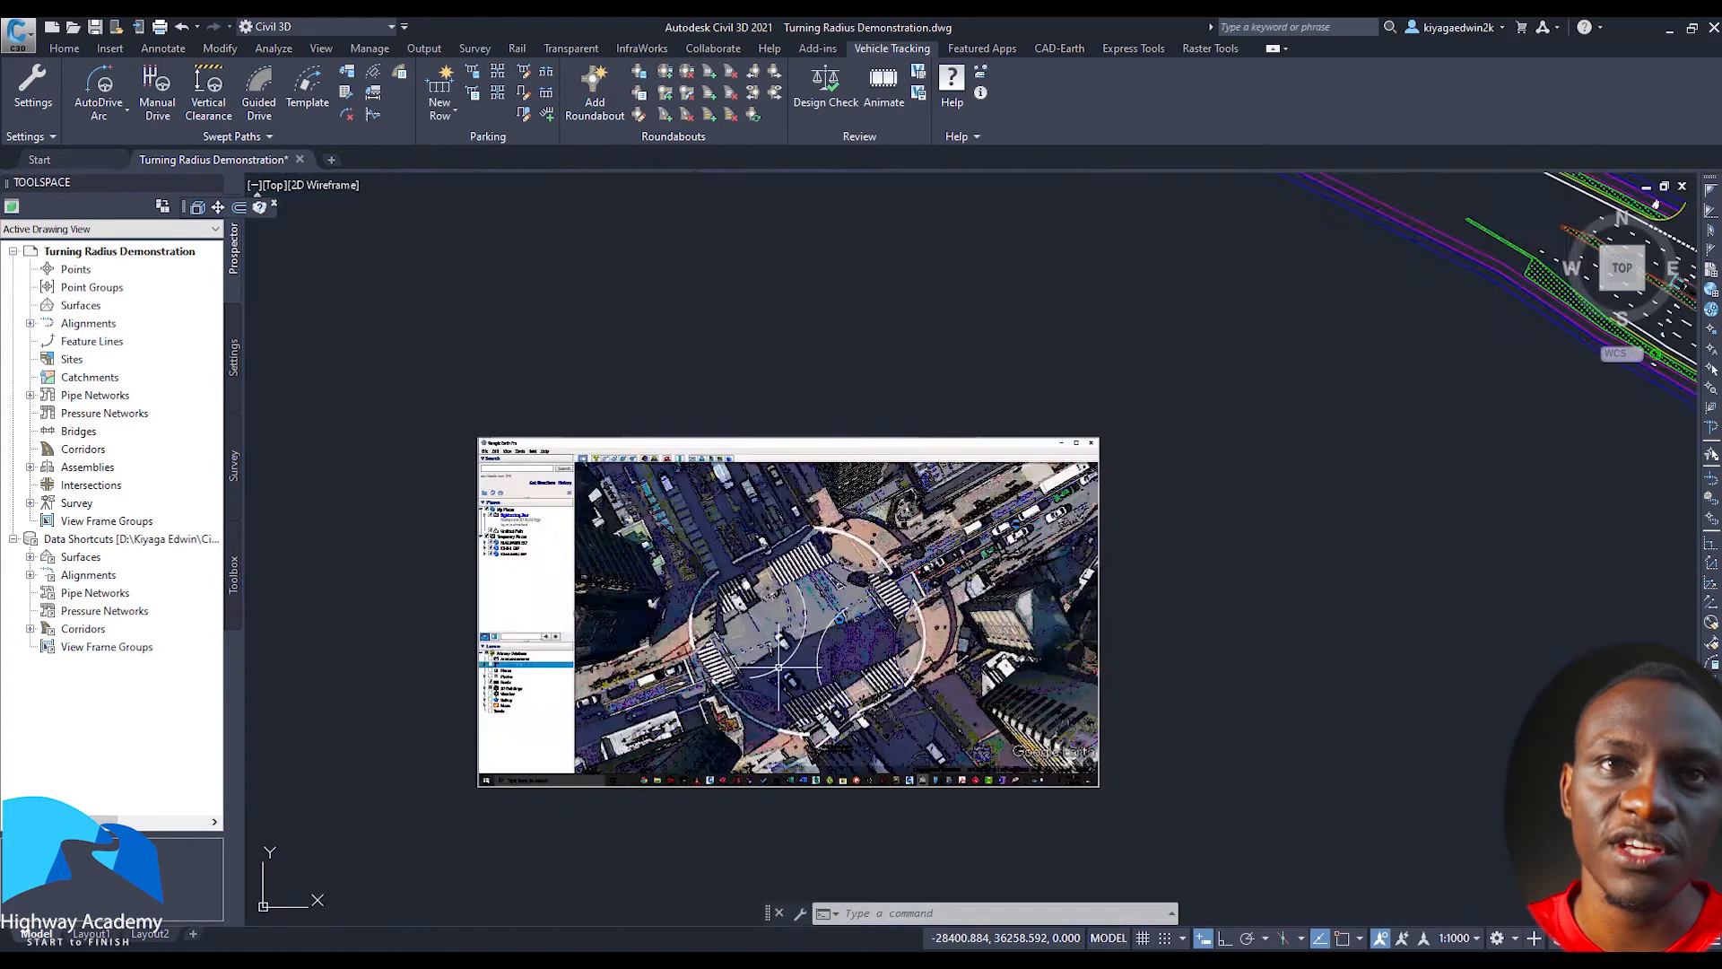
pyautogui.moveTo(778, 668); pyautogui.dragTo(1070, 541, button='middle')
pyautogui.moveTo(723, 540); pyautogui.dragTo(992, 542, button='middle')
pyautogui.moveTo(789, 531)
pyautogui.mouseDown(button='middle')
pyautogui.moveTo(882, 534)
pyautogui.moveTo(1007, 577)
pyautogui.mouseUp(button='middle')
pyautogui.scroll(2, 880, 534)
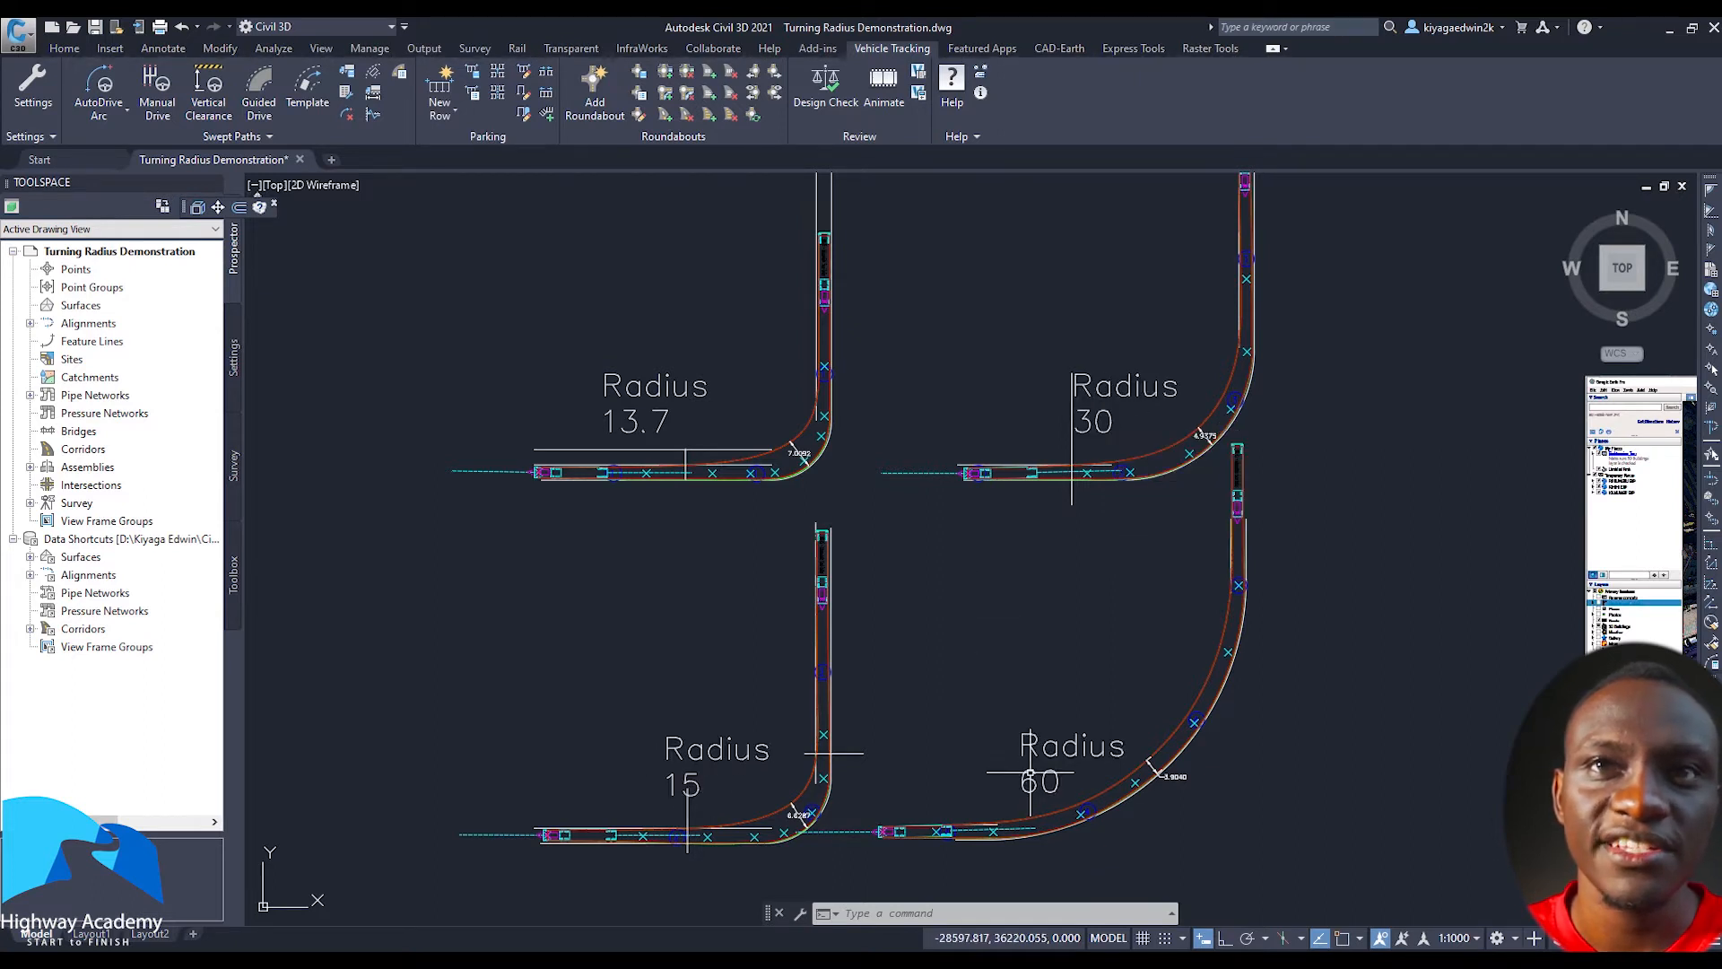
pyautogui.click(884, 87)
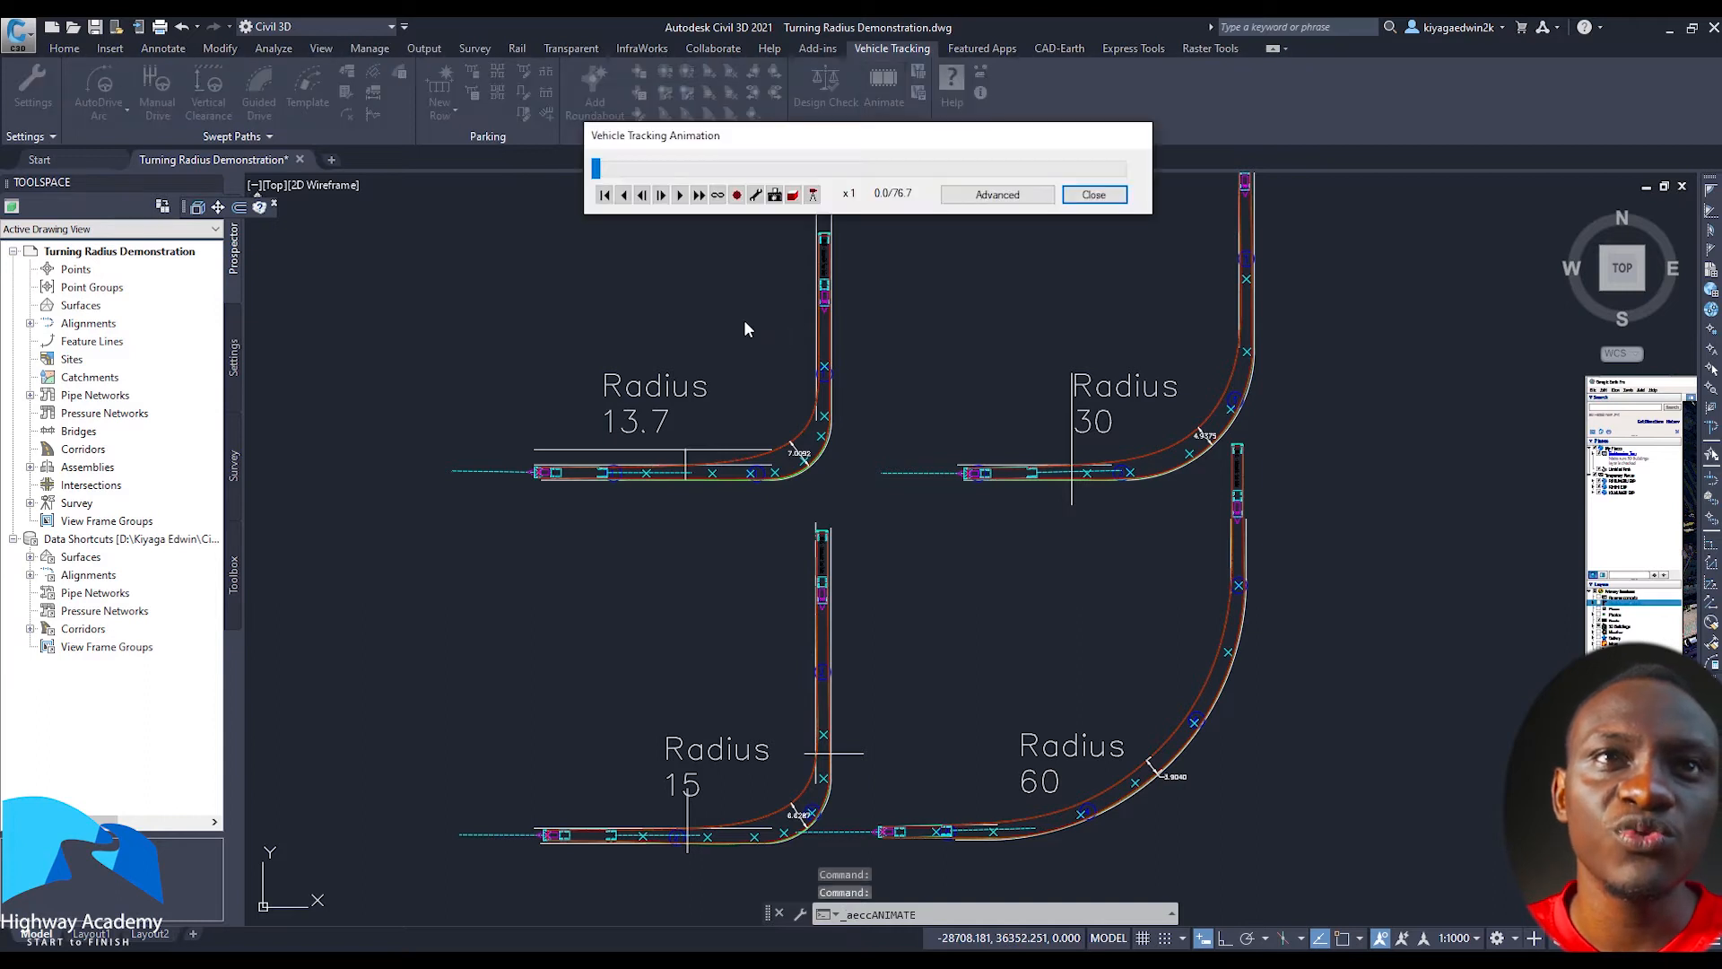
pyautogui.click(678, 196)
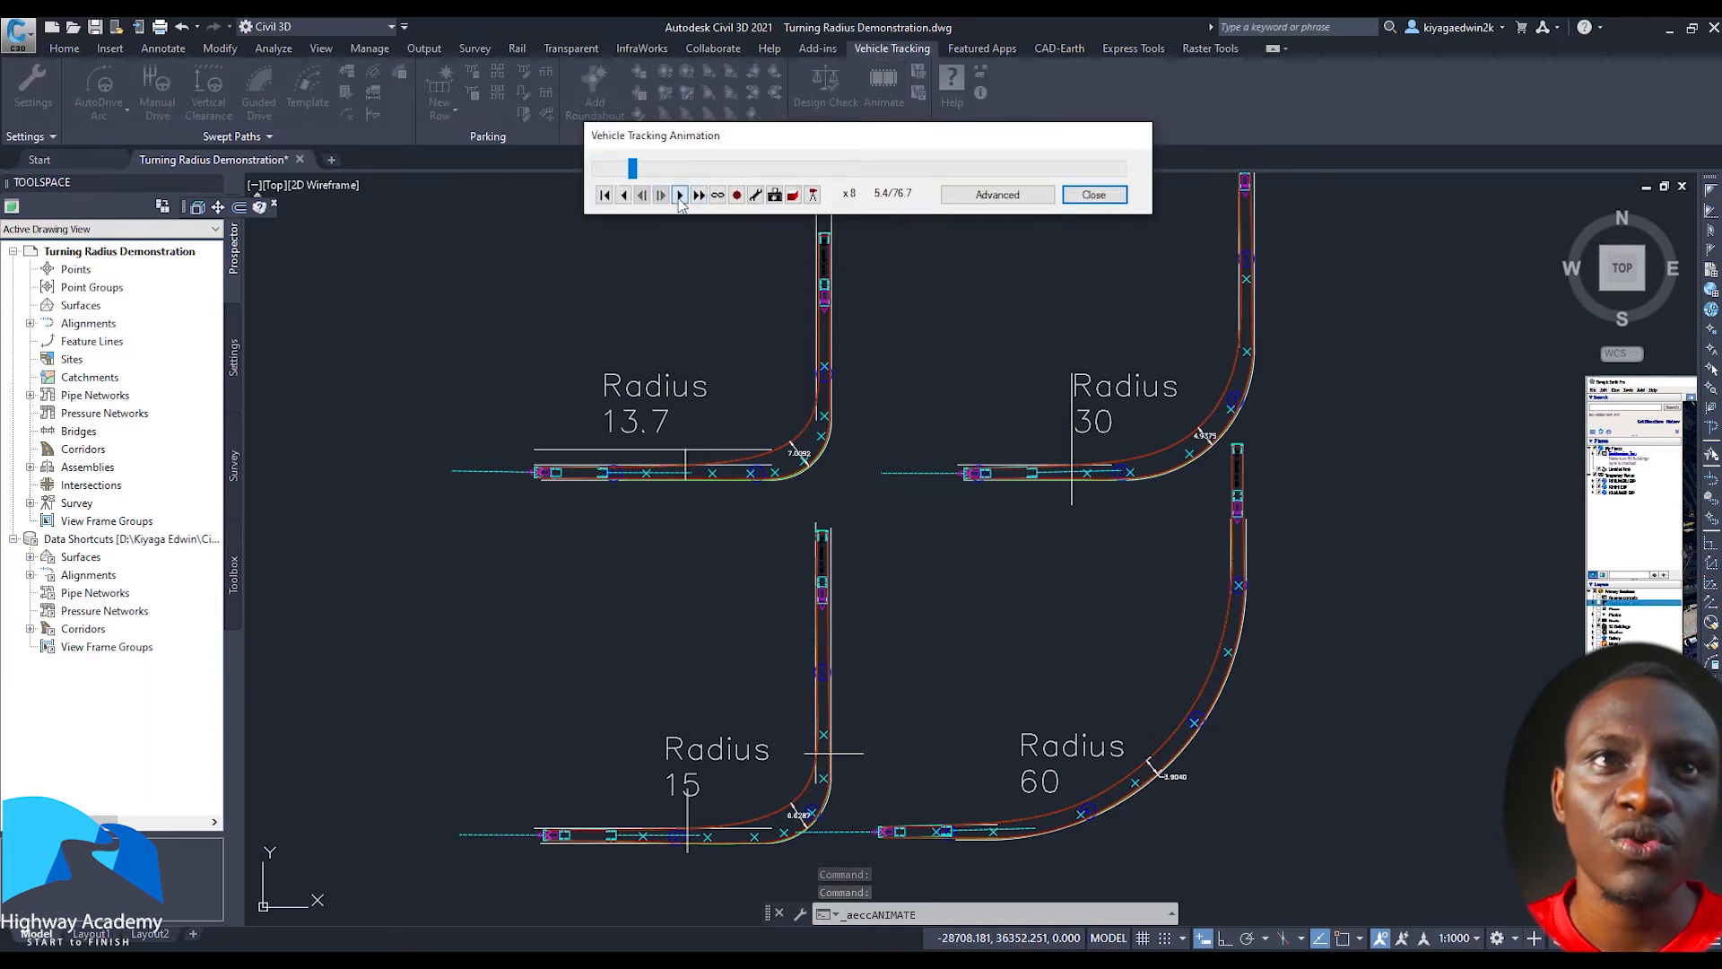
# Switch the advanced animation view to Animation 1, watch the four semi-trailer paths run beside the radius layouts, and close the animation
pyautogui.click(981, 199)
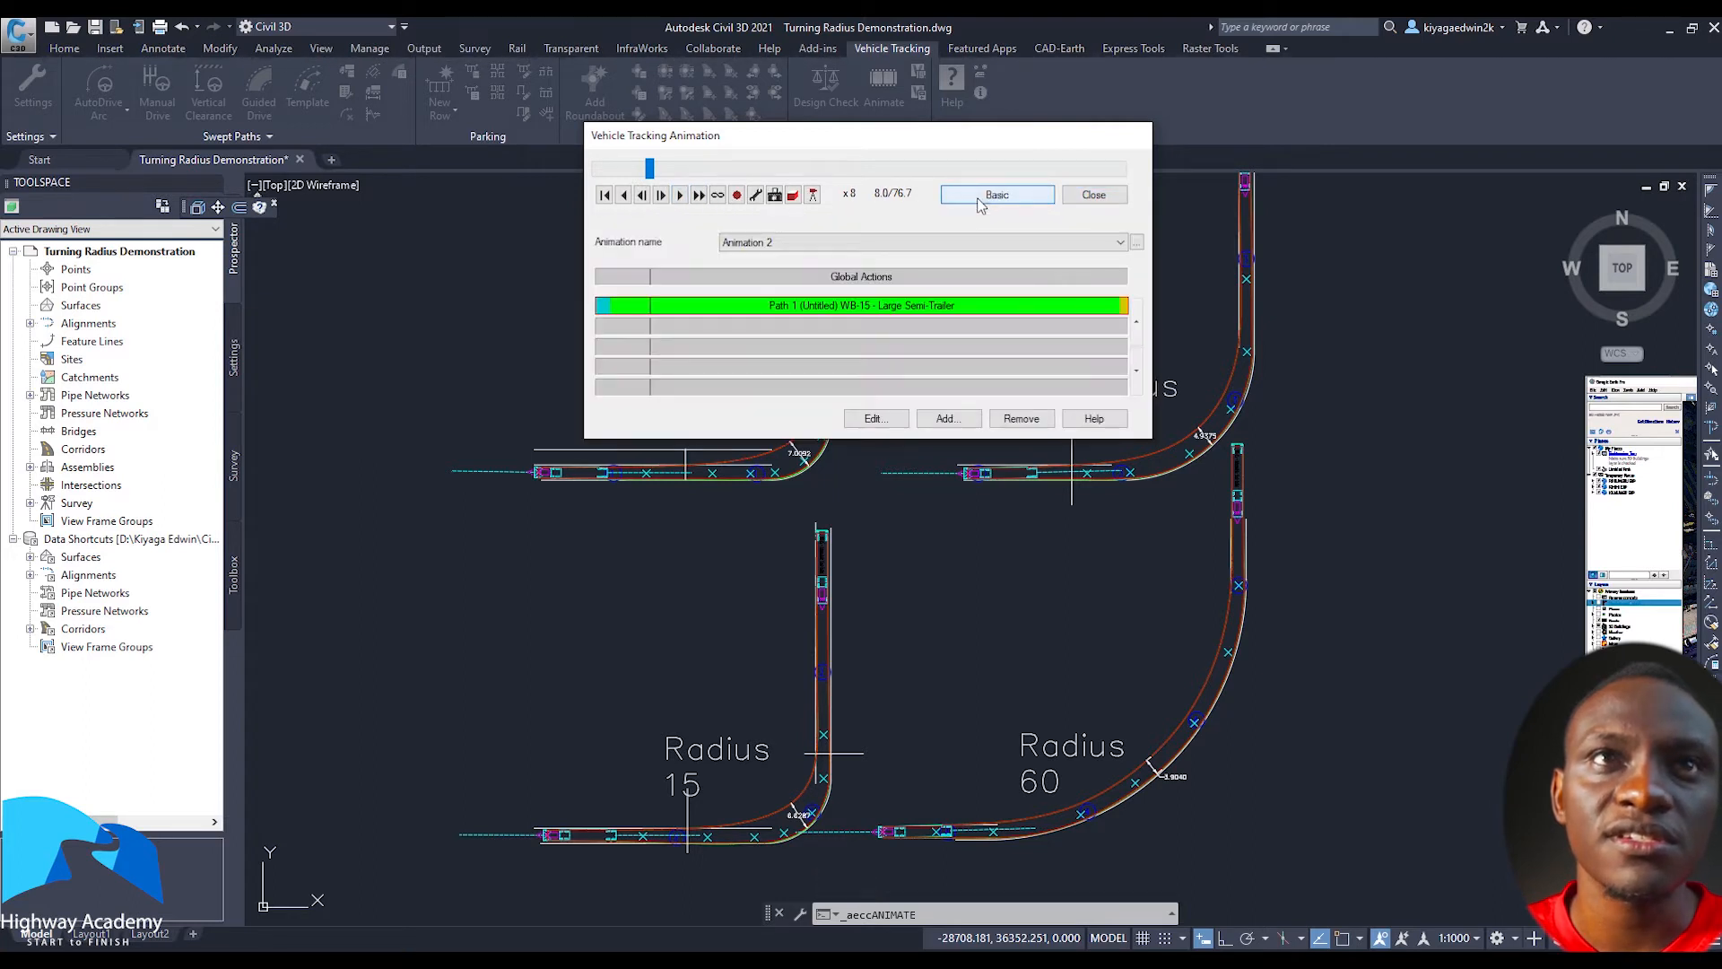
pyautogui.click(839, 244)
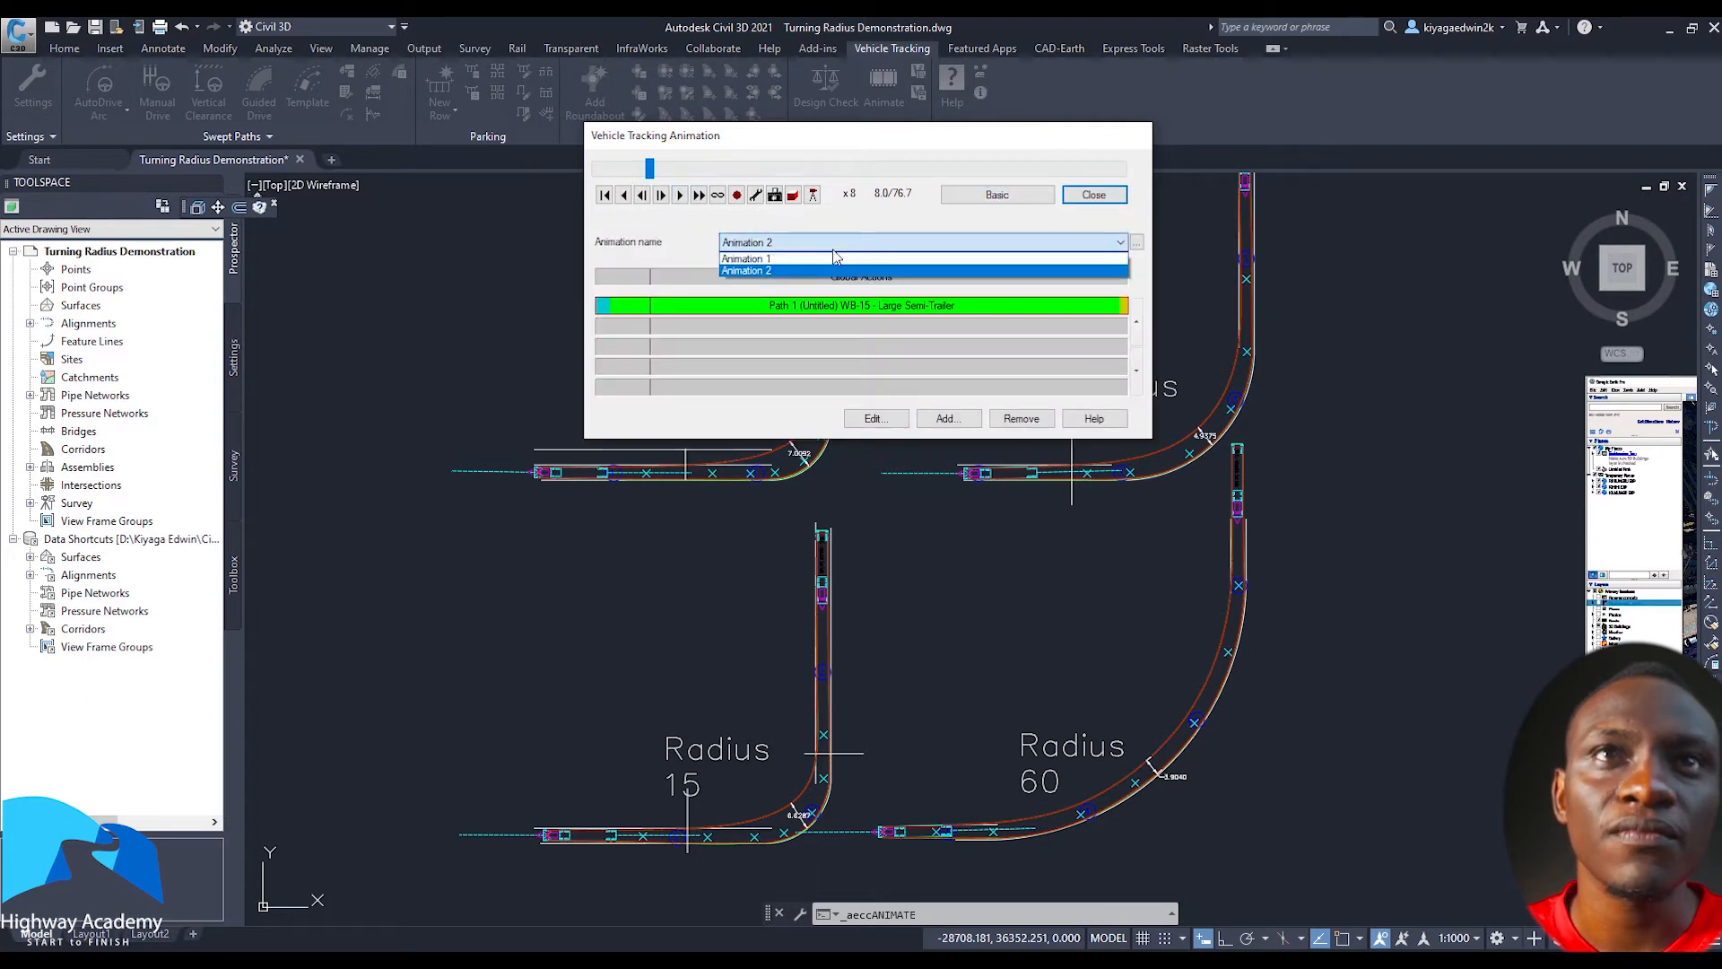
pyautogui.click(830, 260)
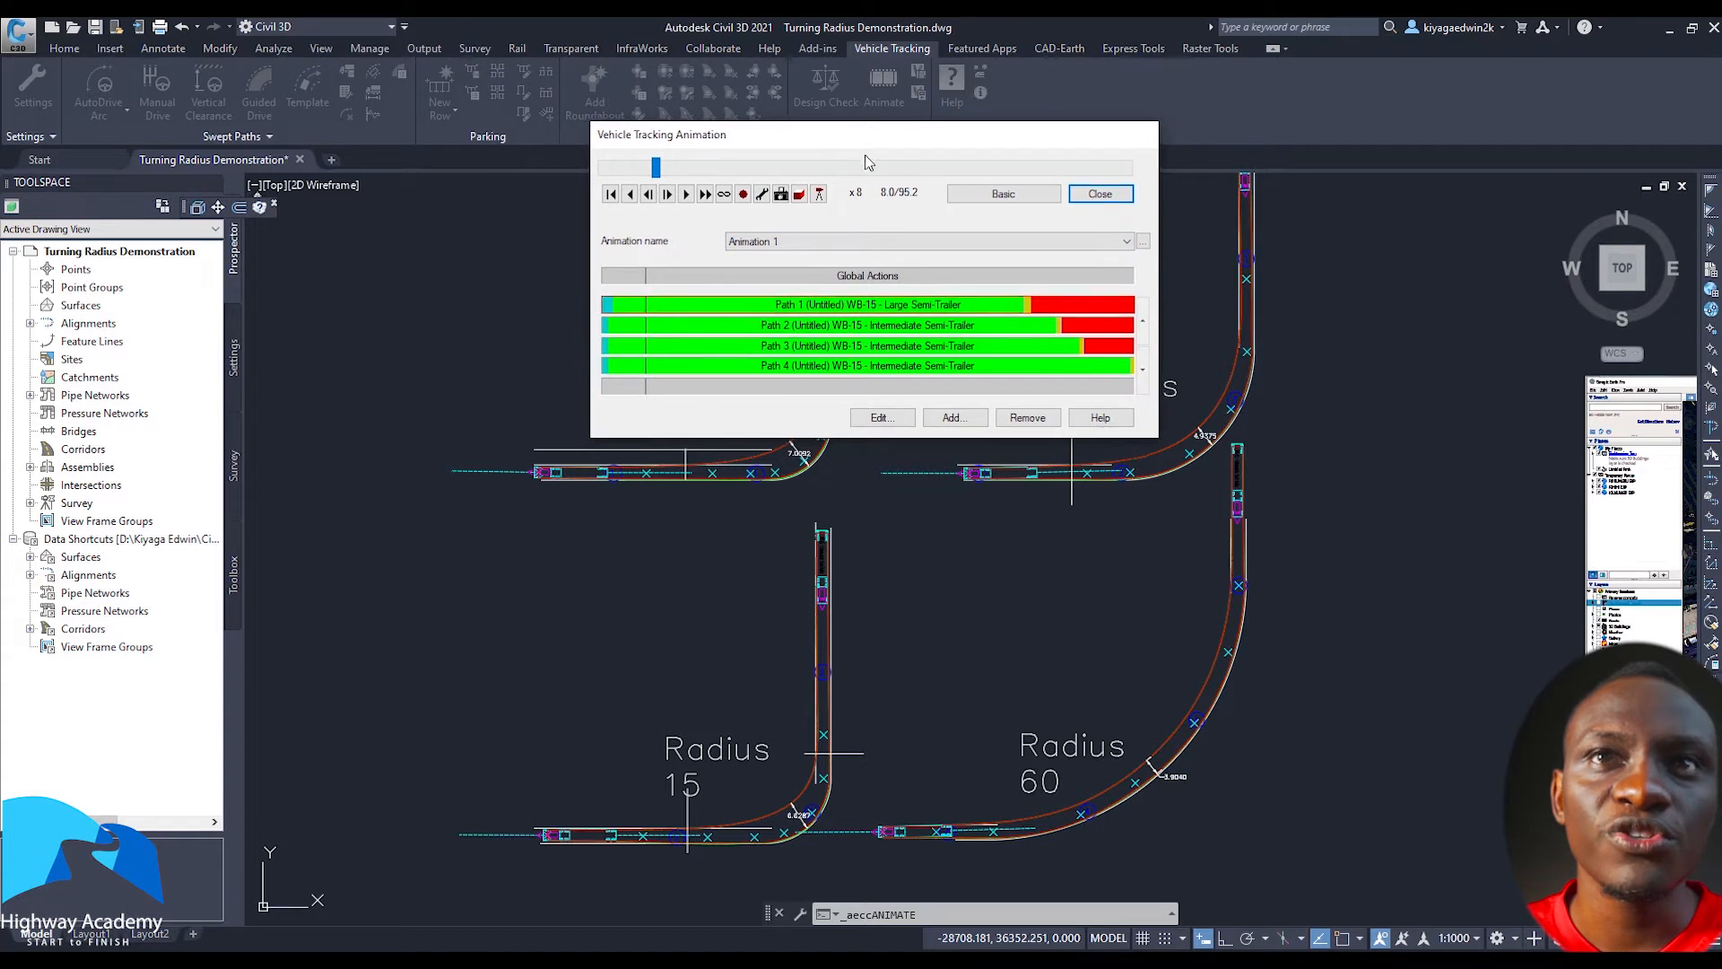
pyautogui.moveTo(865, 153); pyautogui.dragTo(886, 149)
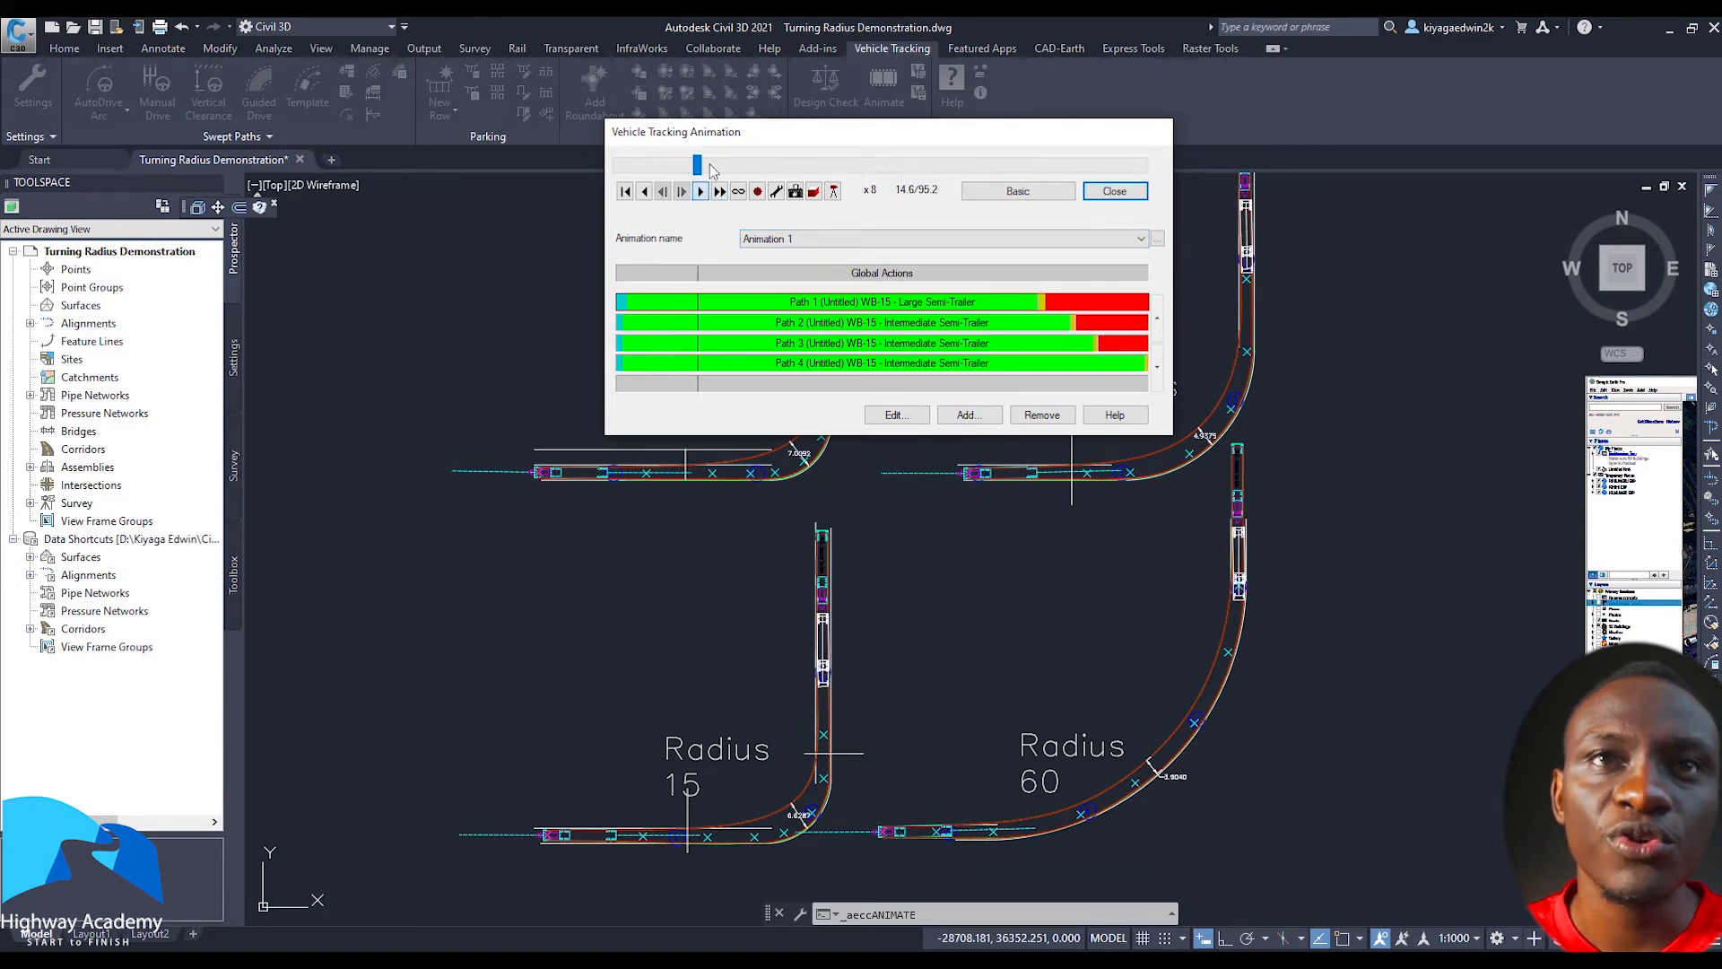
pyautogui.moveTo(734, 142); pyautogui.dragTo(284, 40)
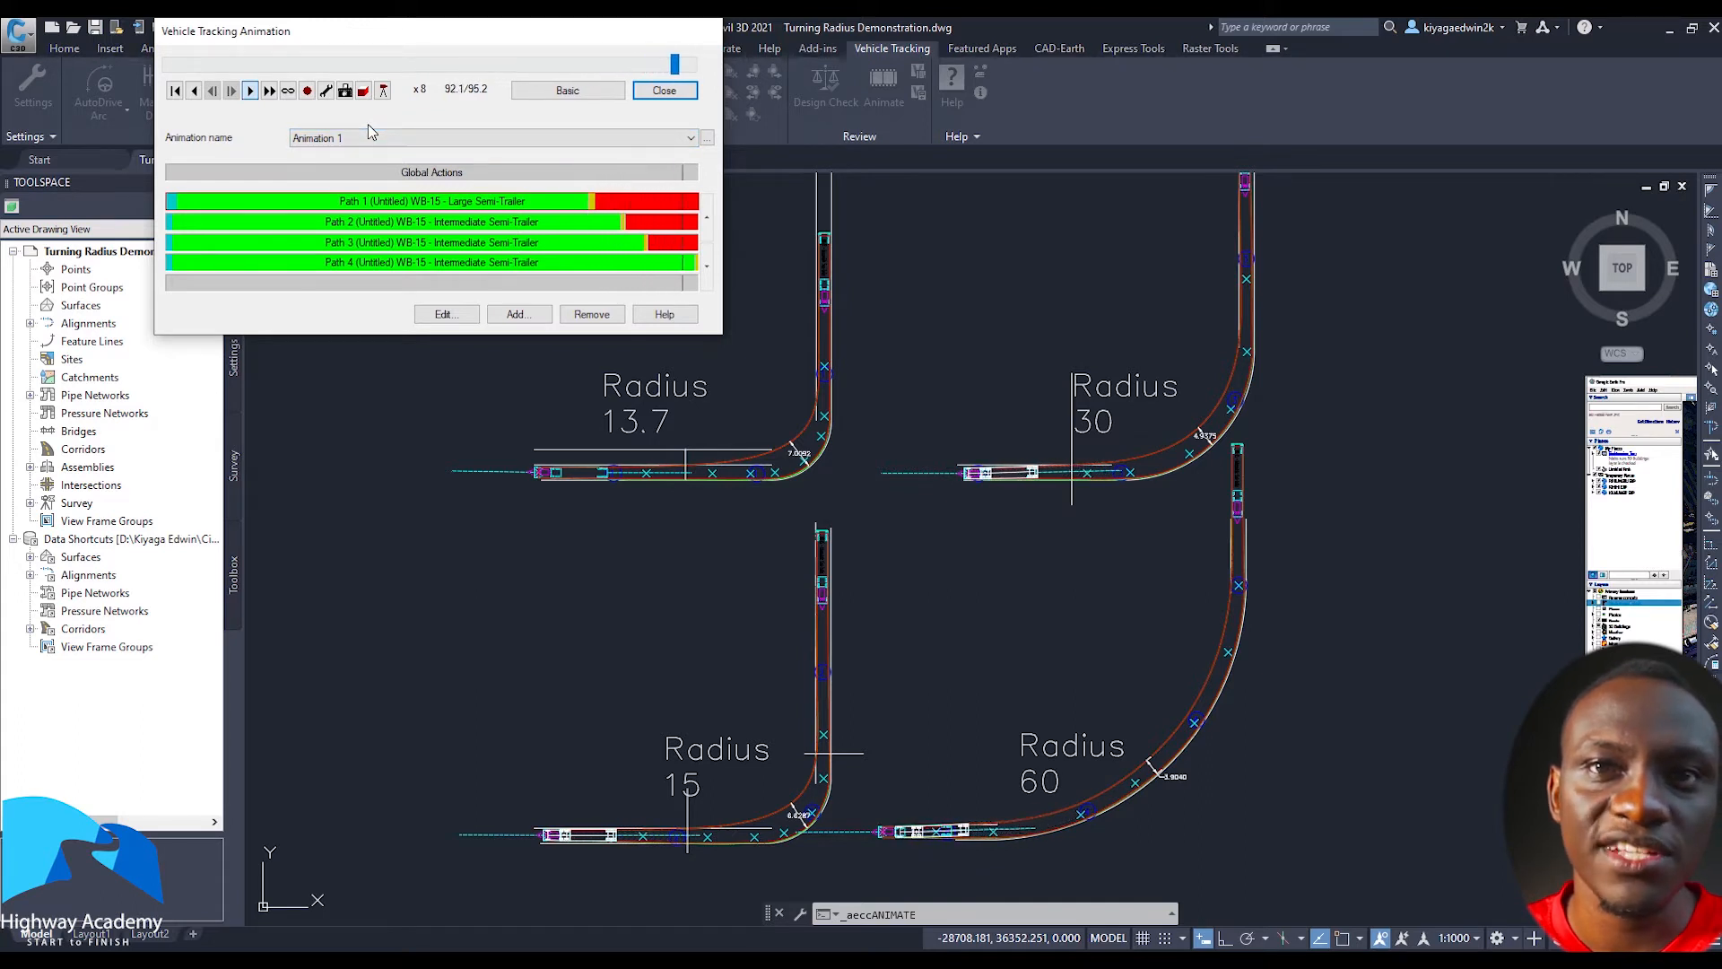
pyautogui.click(674, 93)
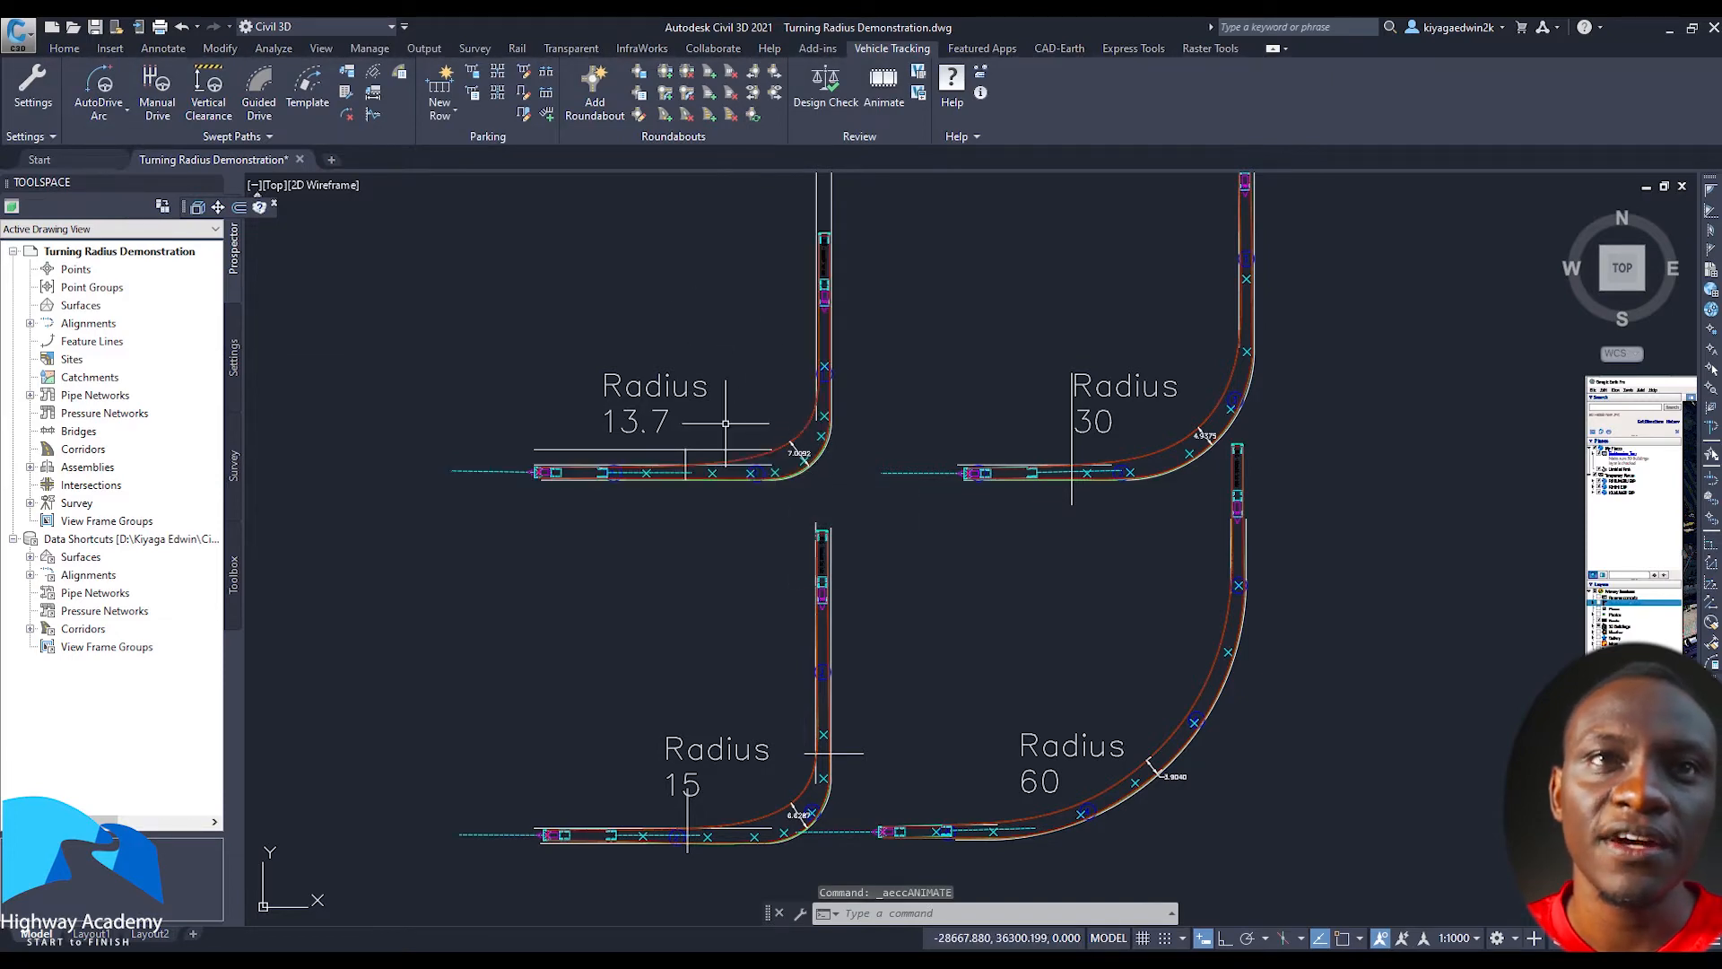
# Examine the swept path and its width dimension at the radius 13.7 turn
pyautogui.scroll(6, 718, 426)
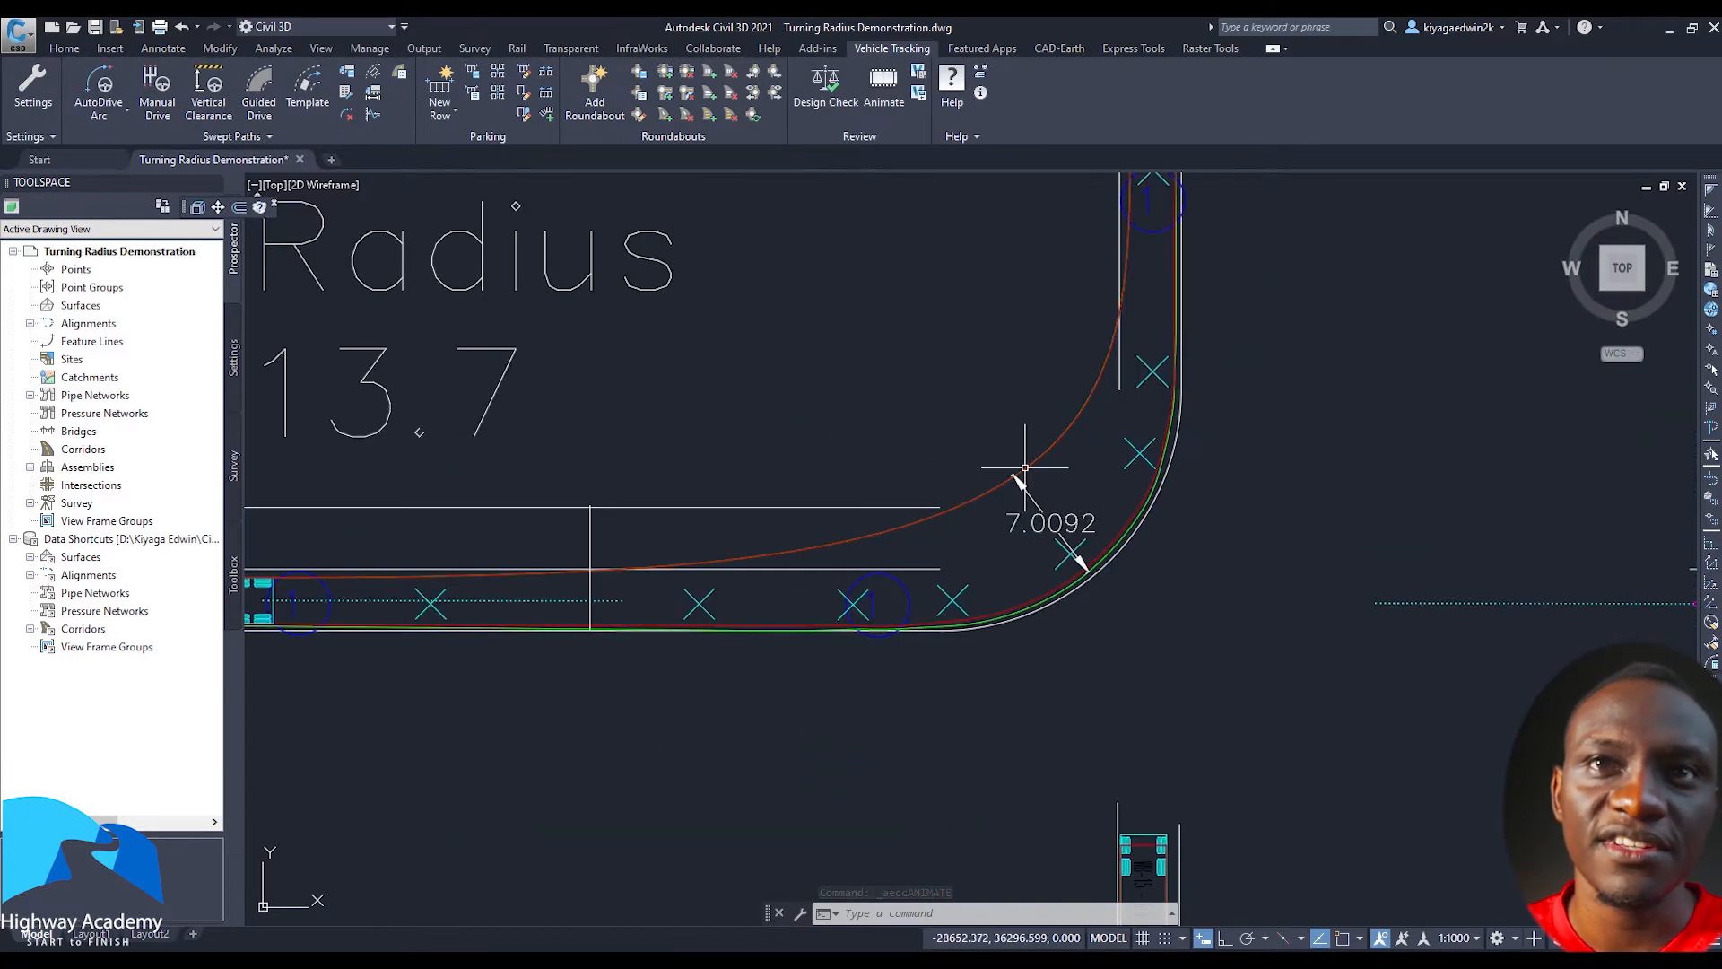
pyautogui.scroll(2, 1026, 466)
pyautogui.scroll(-2, 1052, 520)
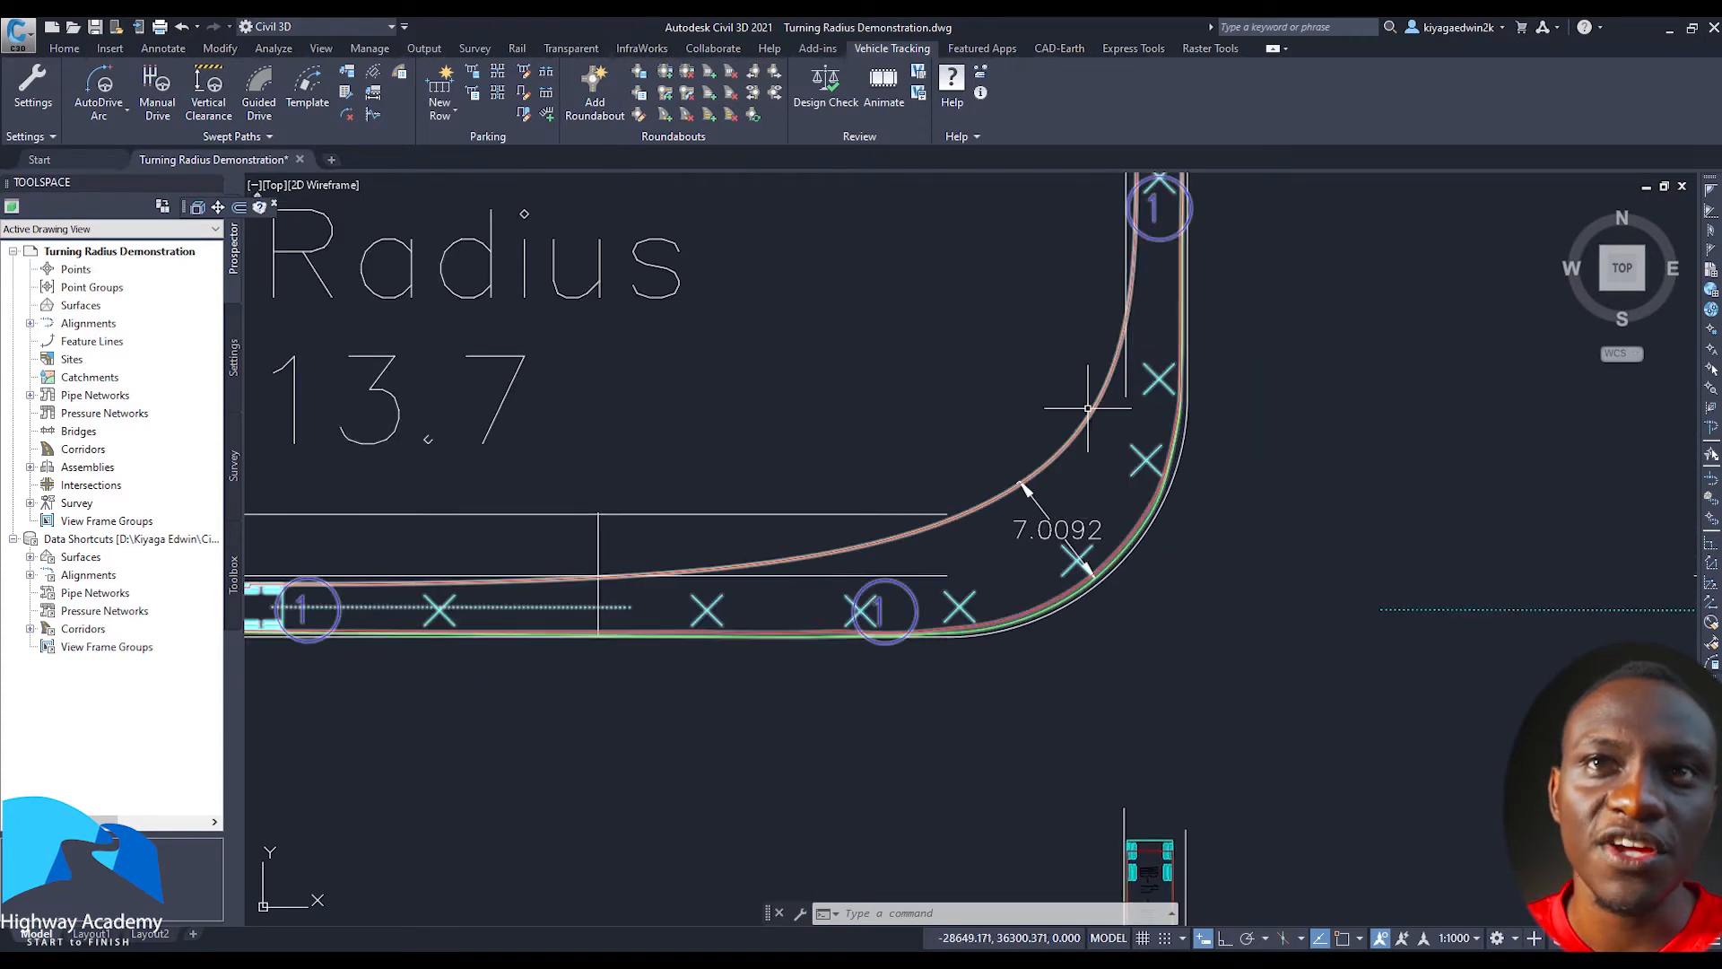
pyautogui.scroll(2, 1088, 560)
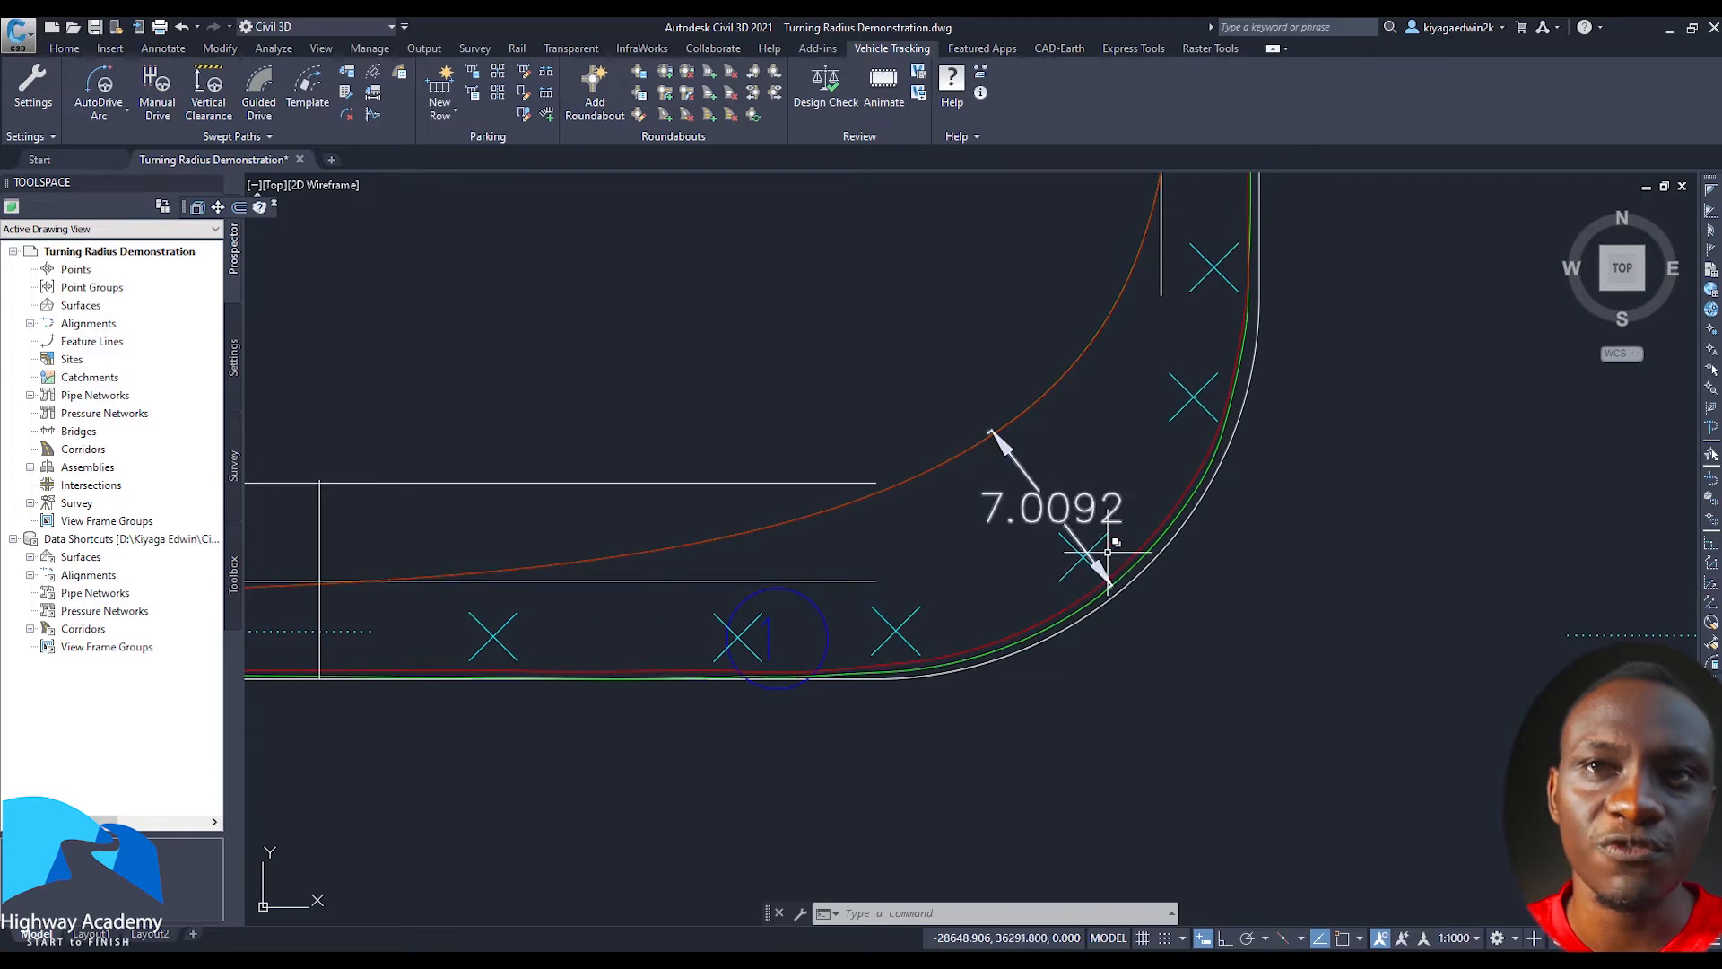
pyautogui.scroll(-5, 1049, 520)
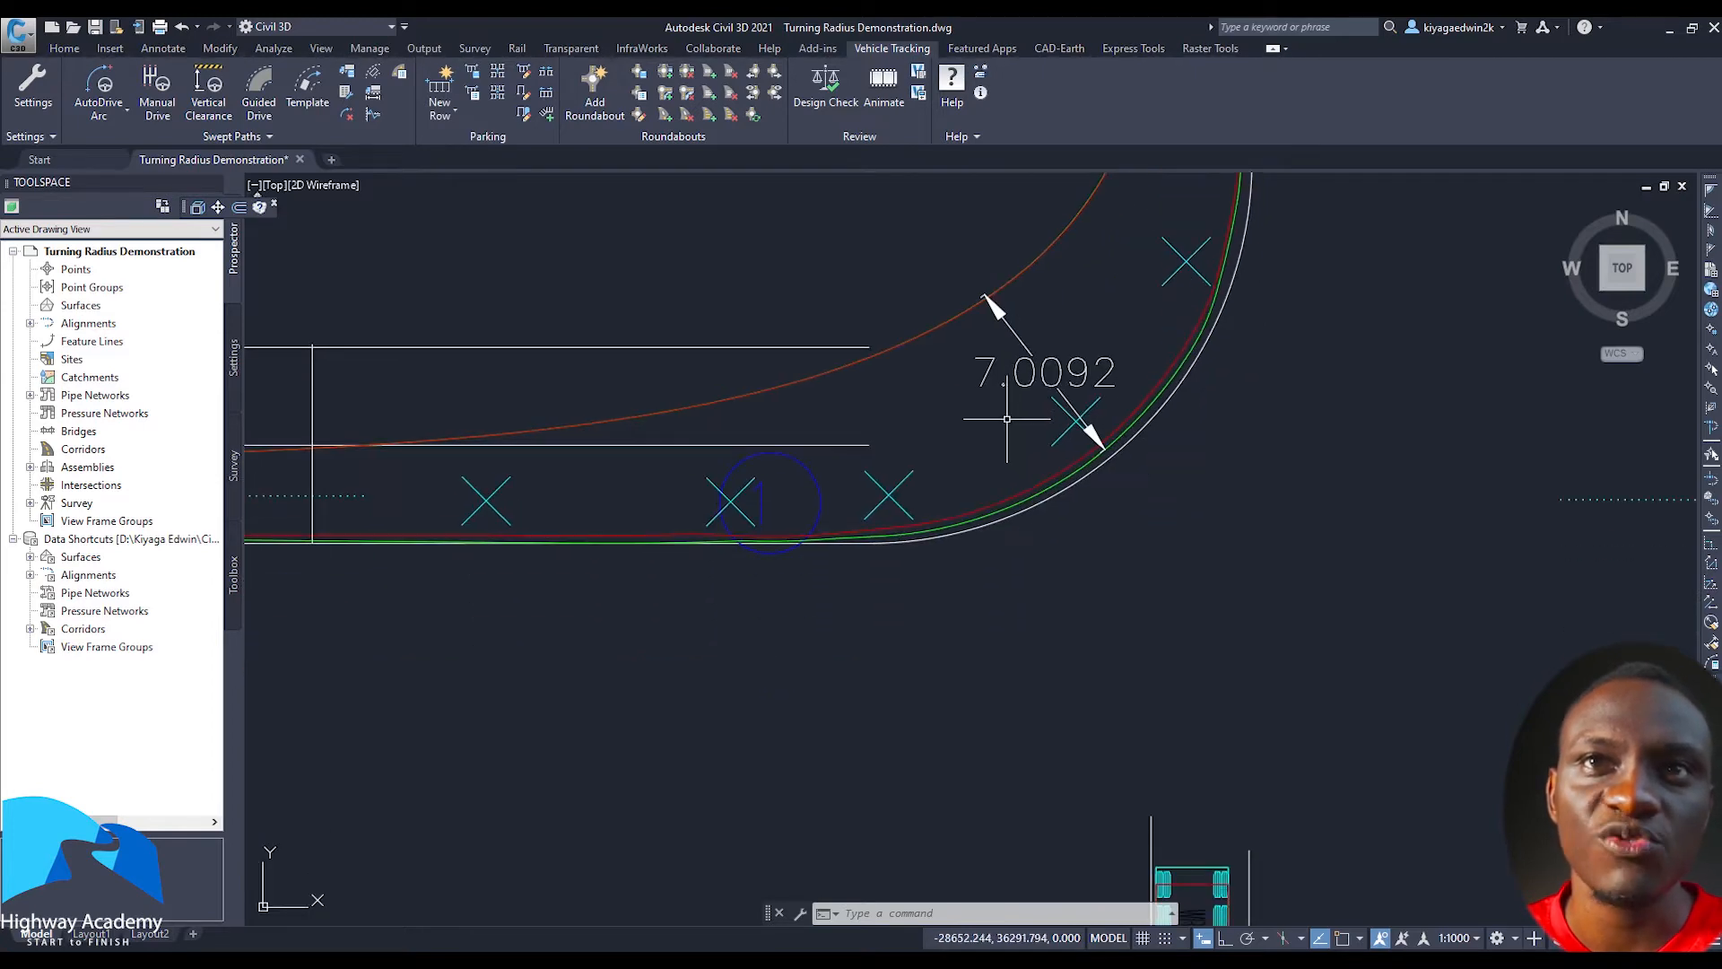
# Examine the swept path width dimension at the radius 15 turn and compare it with the other turns
pyautogui.moveTo(970, 529); pyautogui.dragTo(930, 278, button='middle')
pyautogui.scroll(-2, 931, 279)
pyautogui.scroll(1, 934, 718)
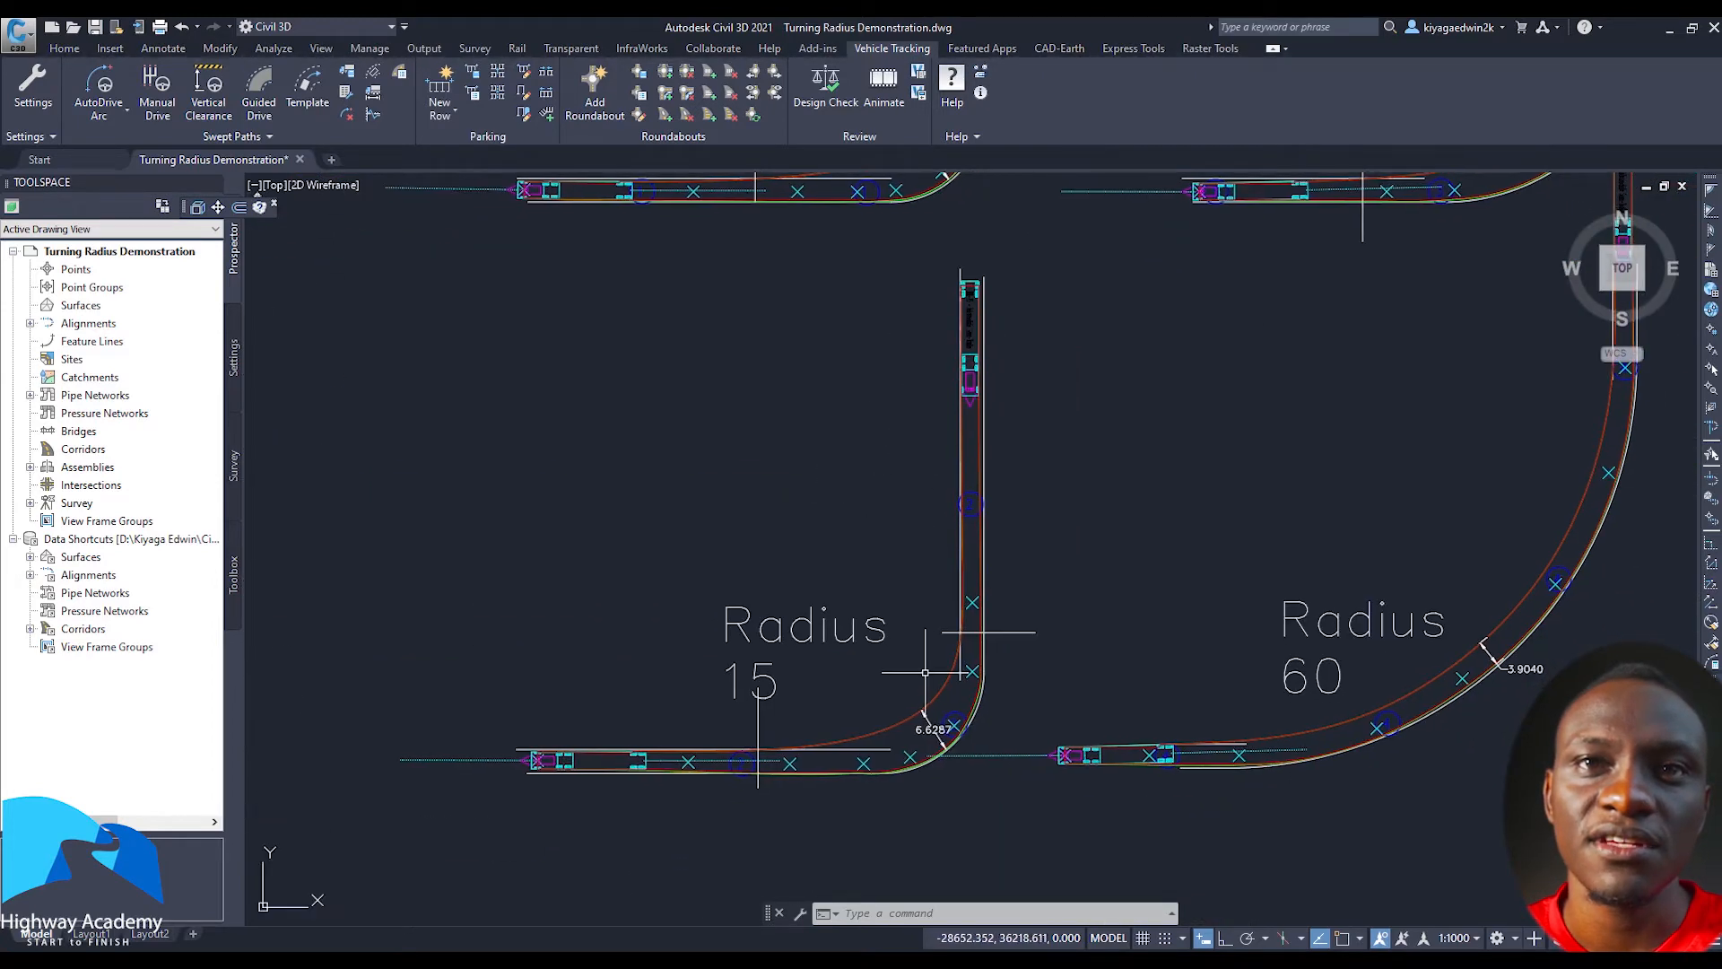
pyautogui.scroll(2, 937, 718)
pyautogui.scroll(1, 703, 662)
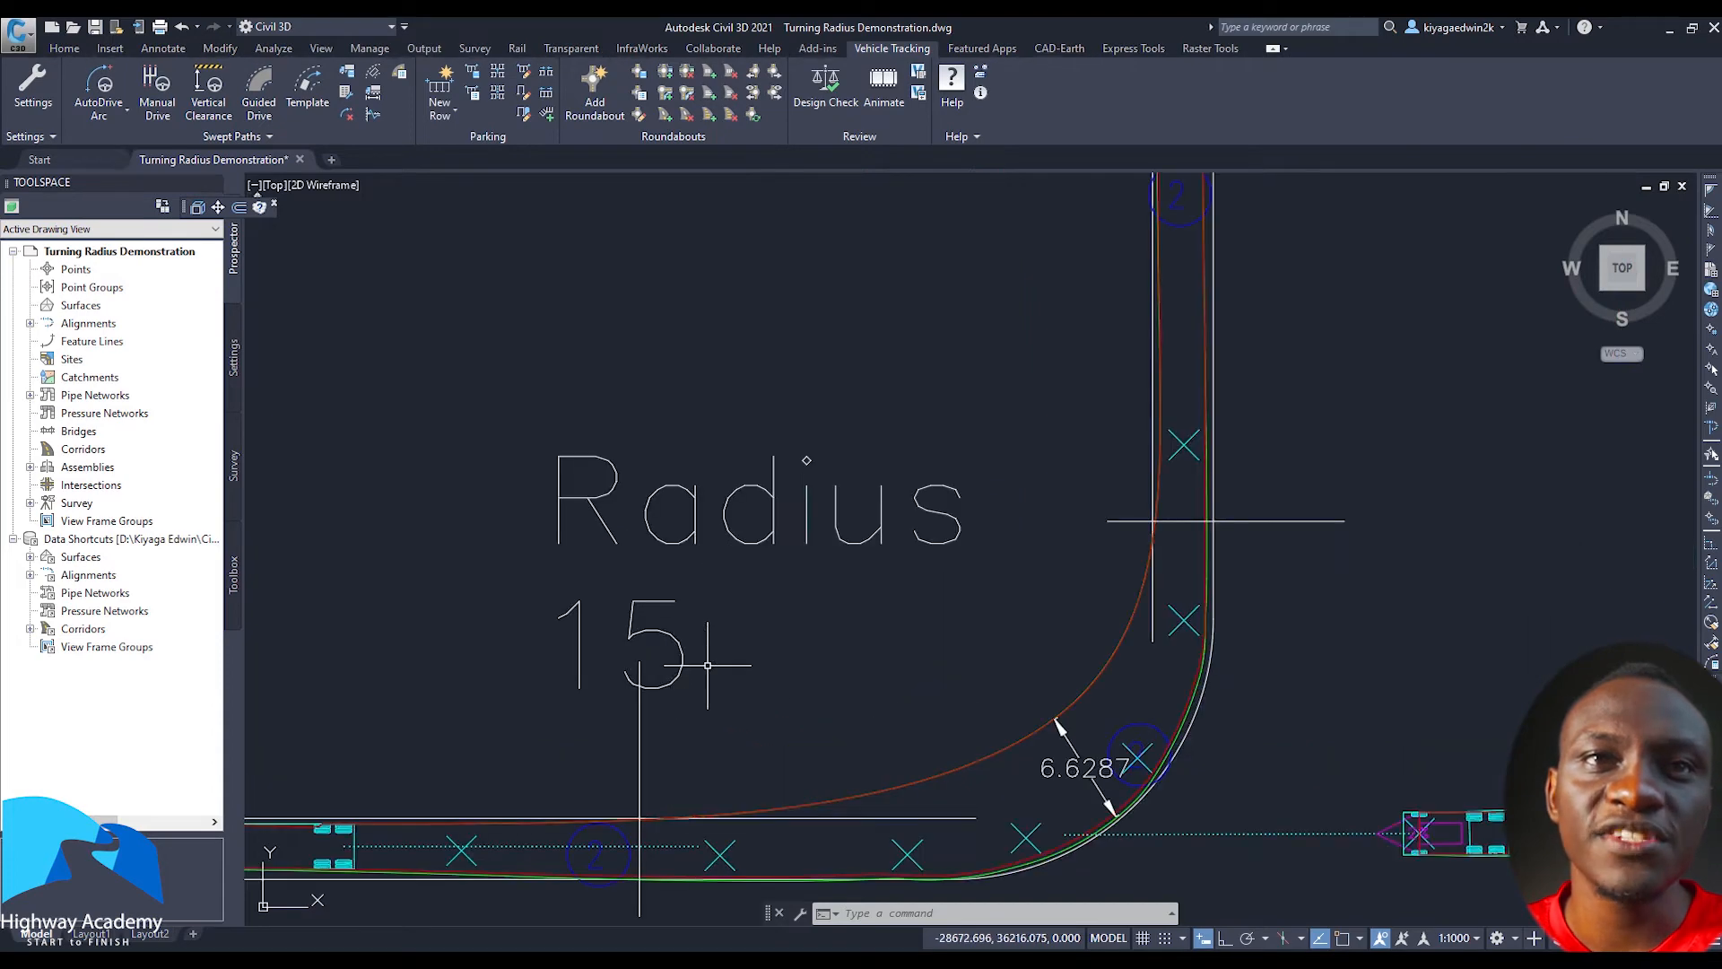
pyautogui.scroll(-4, 699, 661)
pyautogui.scroll(1, 822, 718)
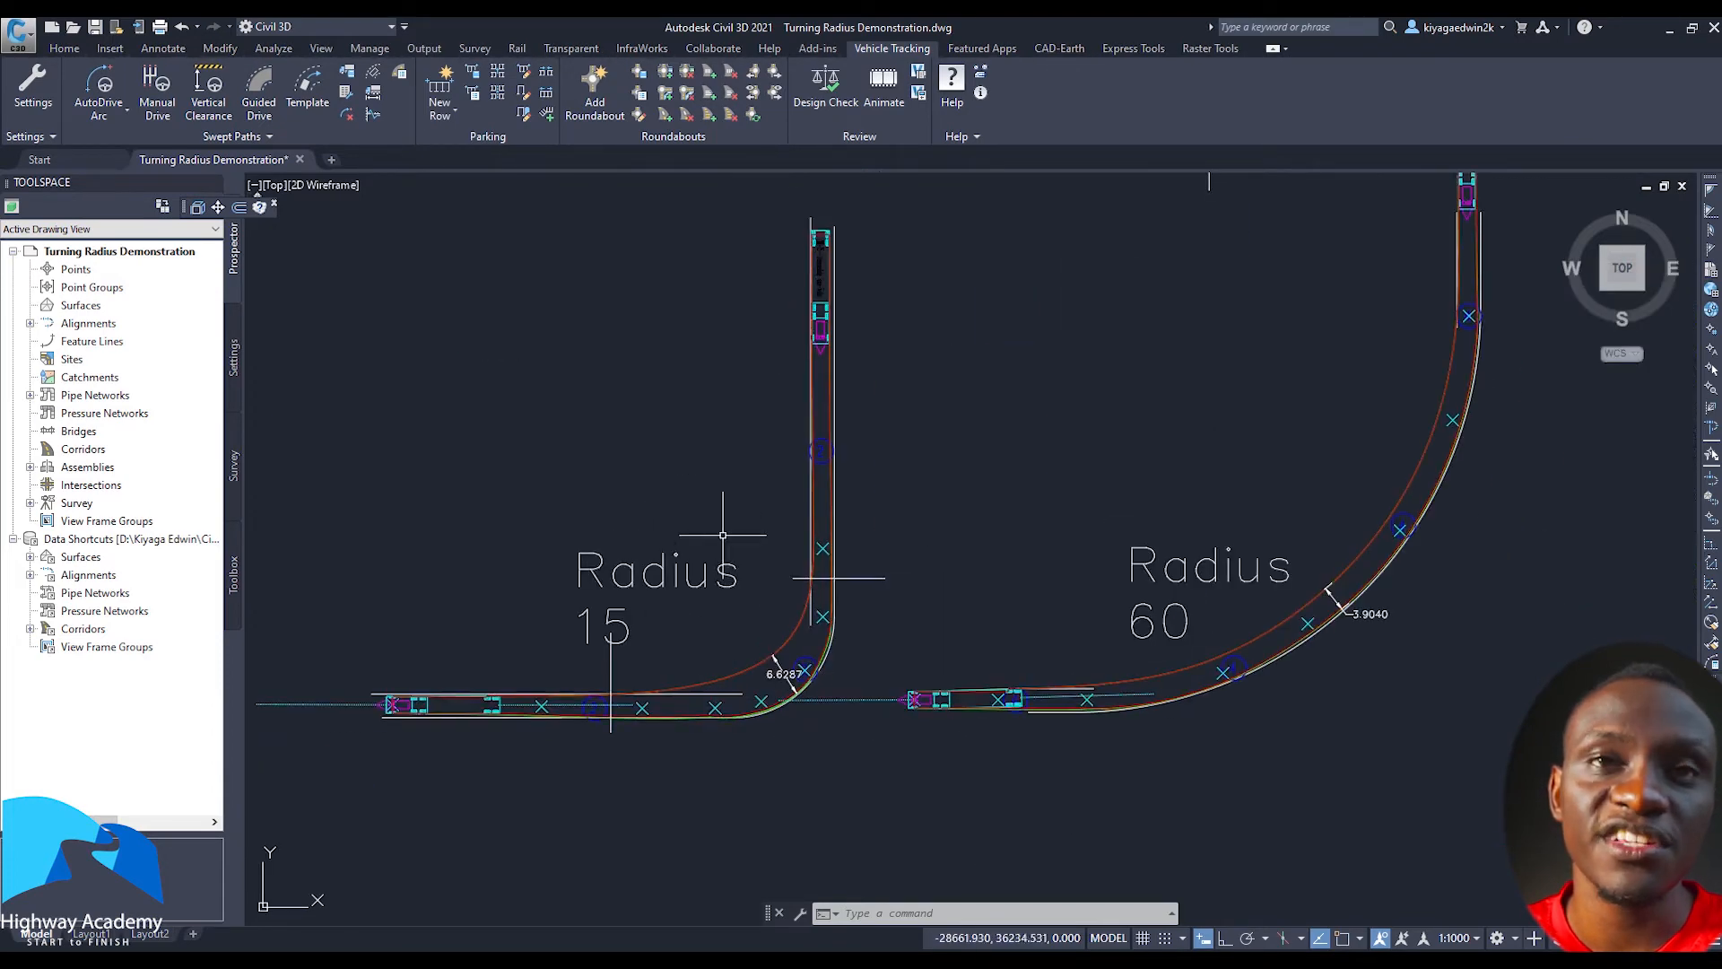
pyautogui.scroll(3, 786, 680)
pyautogui.scroll(-3, 804, 713)
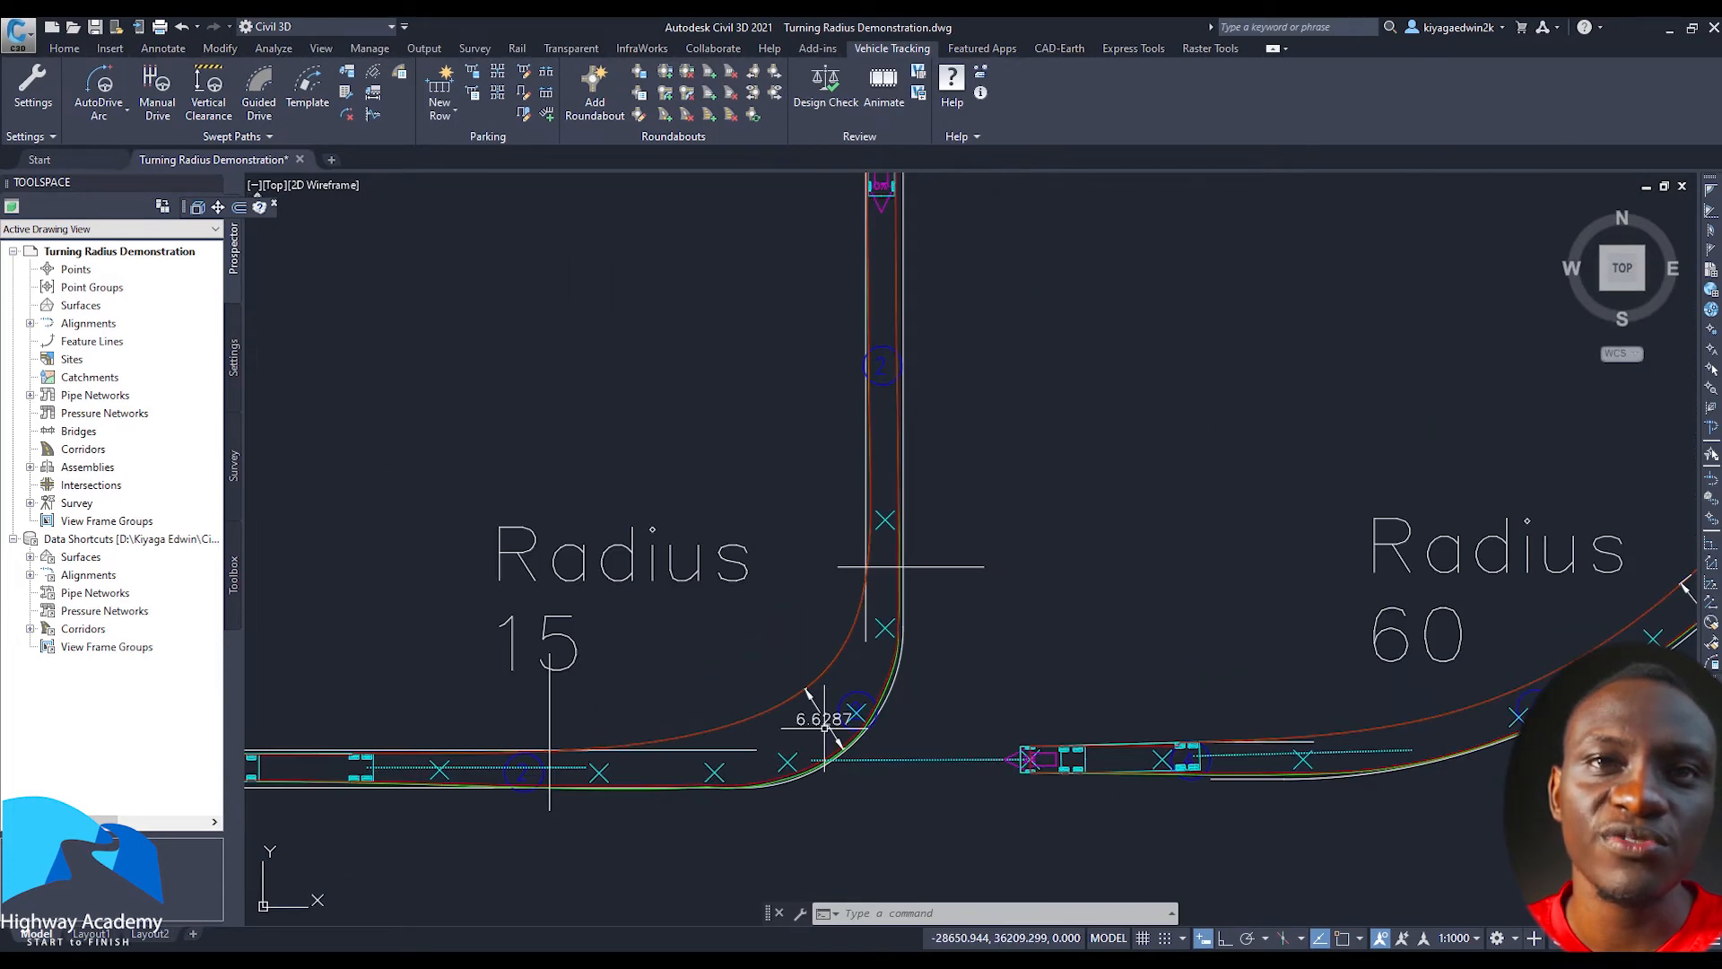
pyautogui.scroll(2, 824, 727)
pyautogui.scroll(-4, 825, 727)
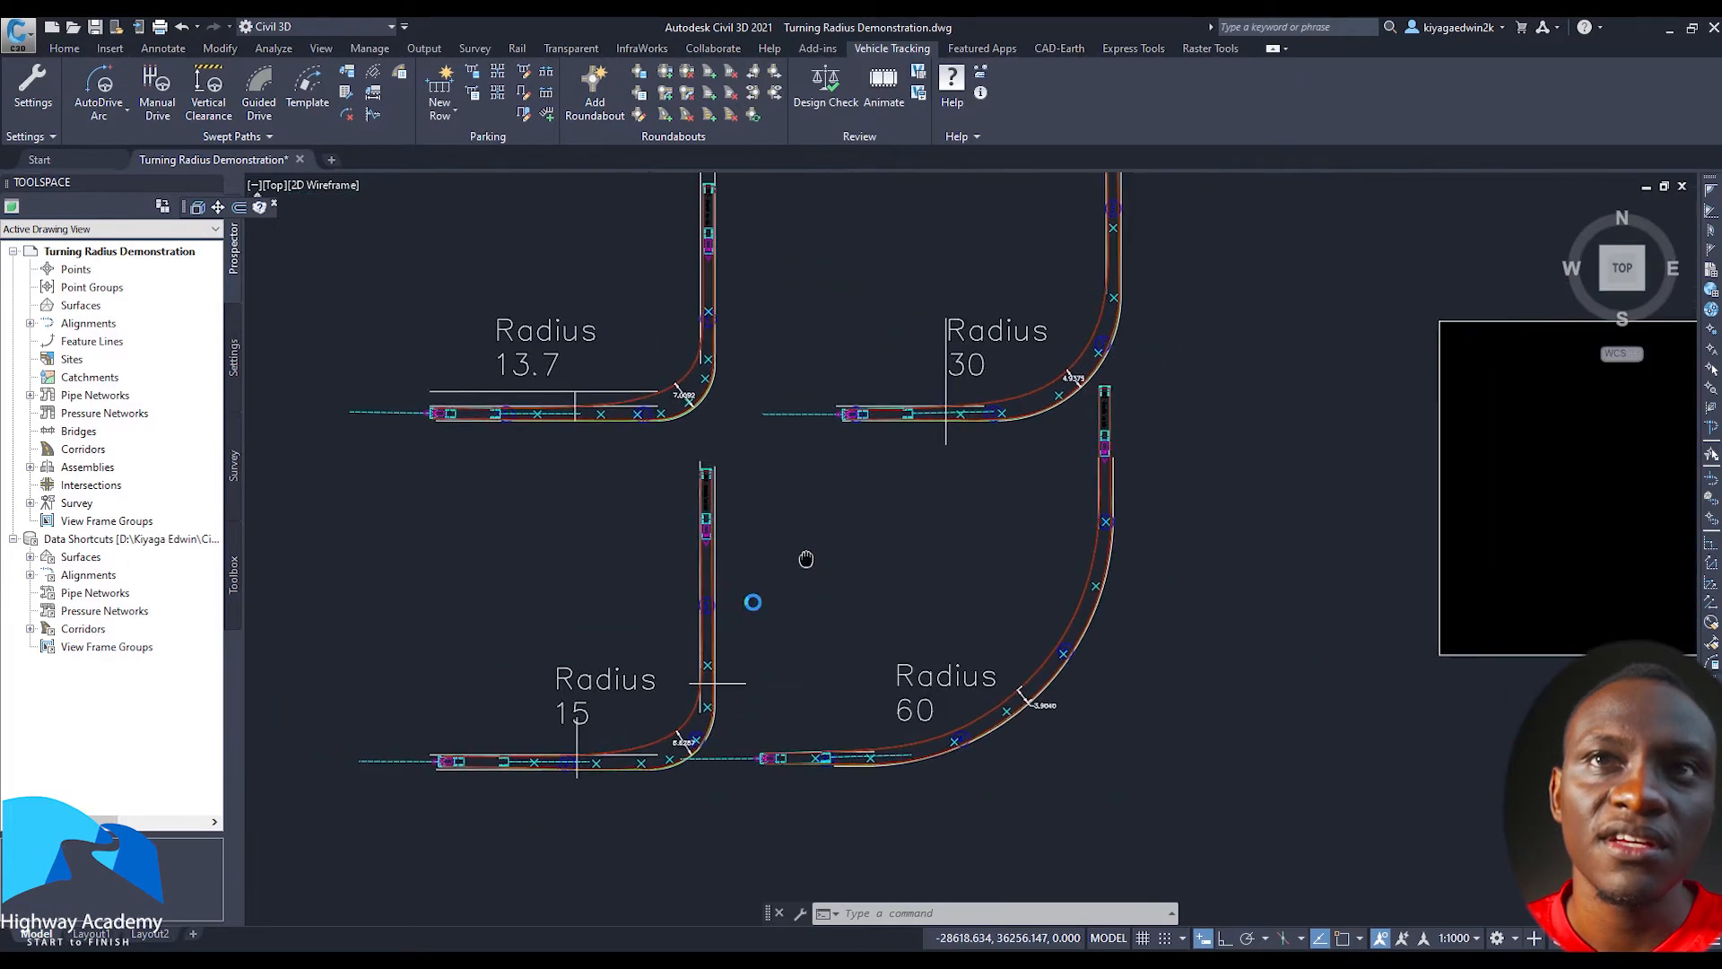
# Examine the swept path width dimensions at the radius 30 and radius 60 turns
pyautogui.scroll(6, 929, 448)
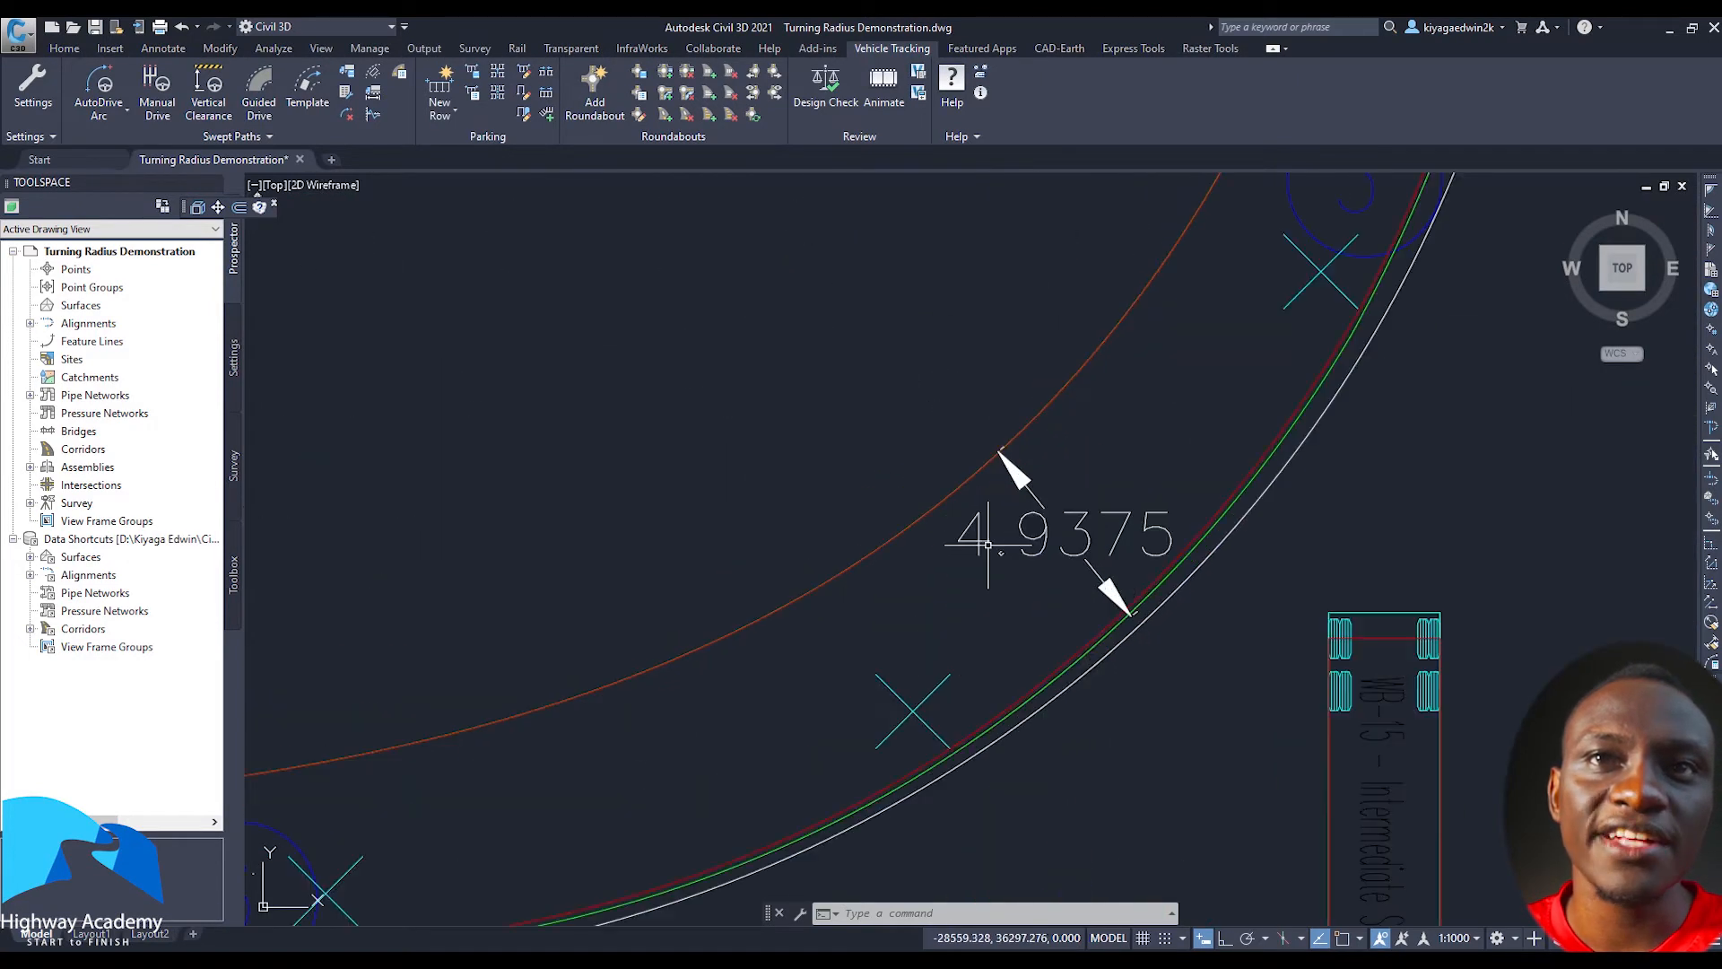
pyautogui.scroll(-8, 1050, 548)
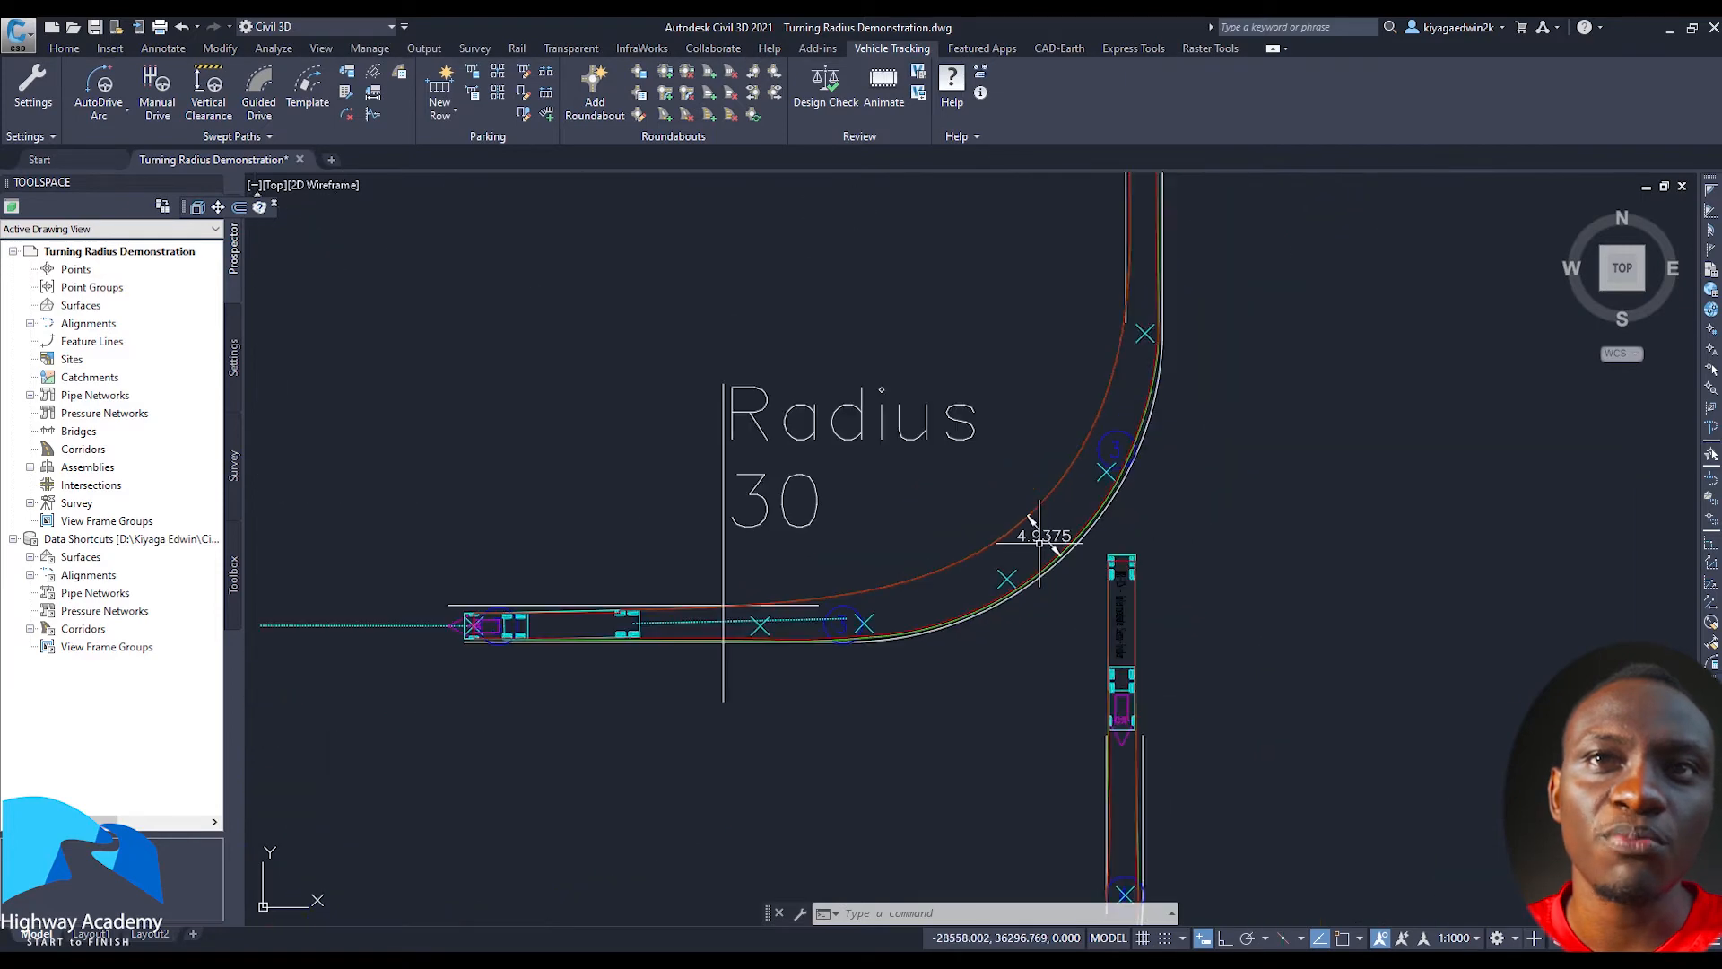
pyautogui.moveTo(1069, 835)
pyautogui.mouseDown(button='middle')
pyautogui.moveTo(1031, 675)
pyautogui.moveTo(962, 526)
pyautogui.mouseUp(button='middle')
pyautogui.scroll(4, 890, 753)
pyautogui.scroll(2, 875, 752)
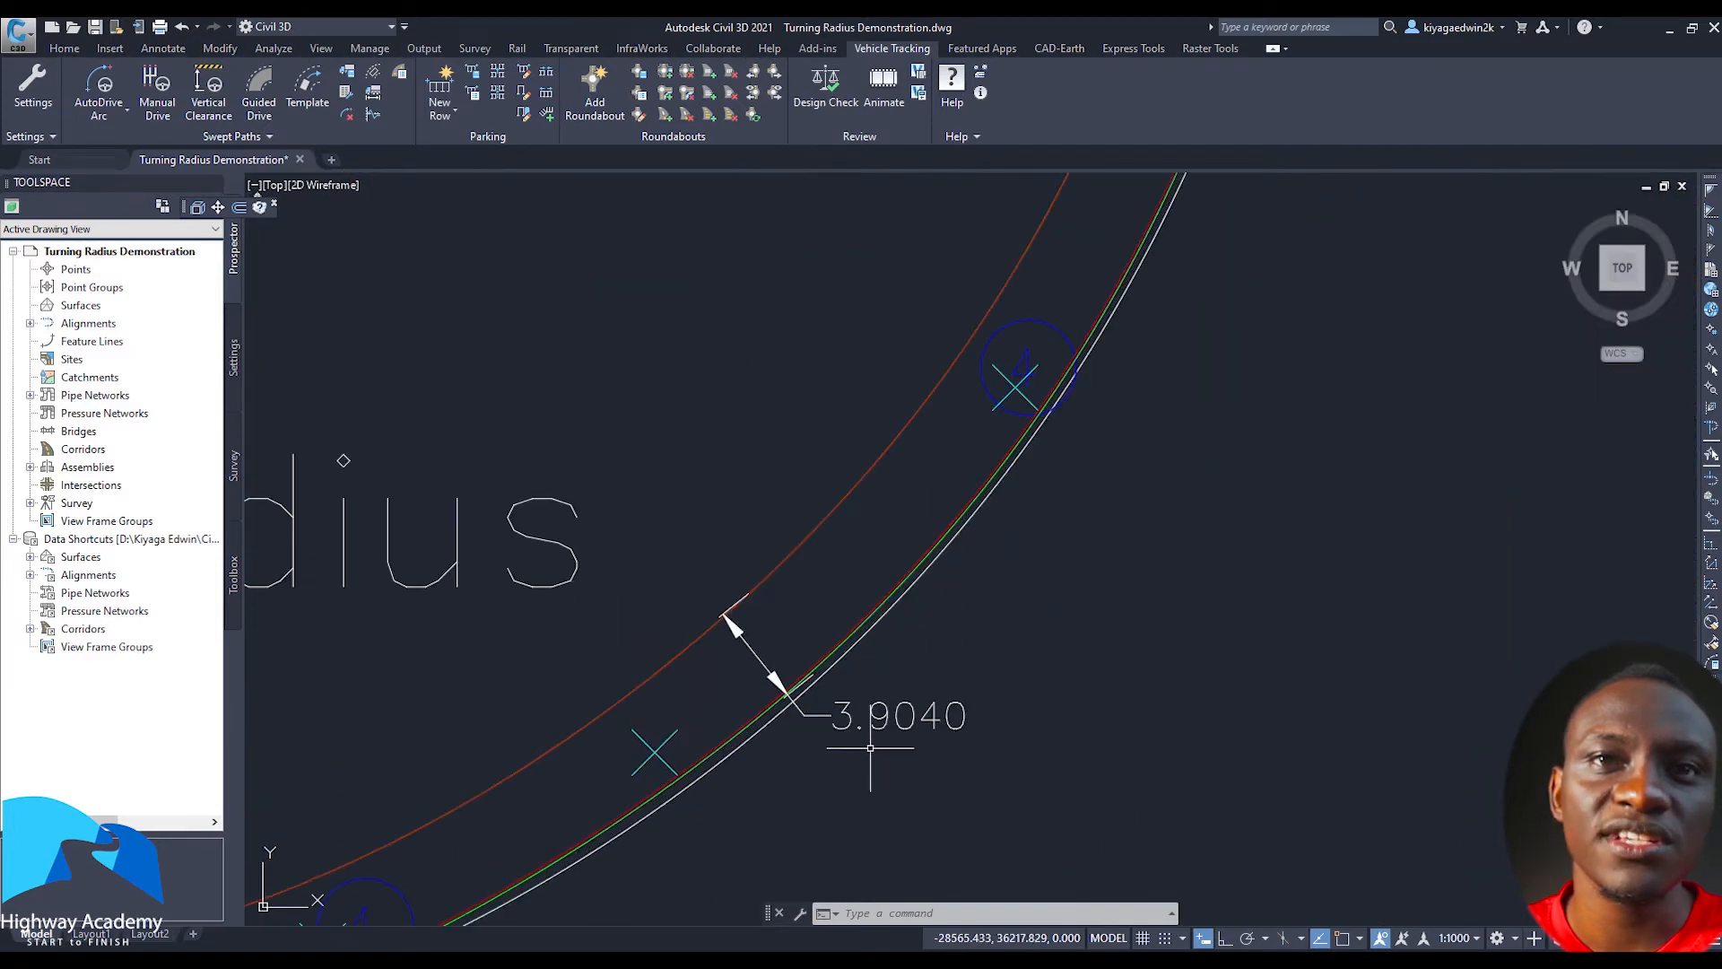
pyautogui.scroll(-8, 797, 720)
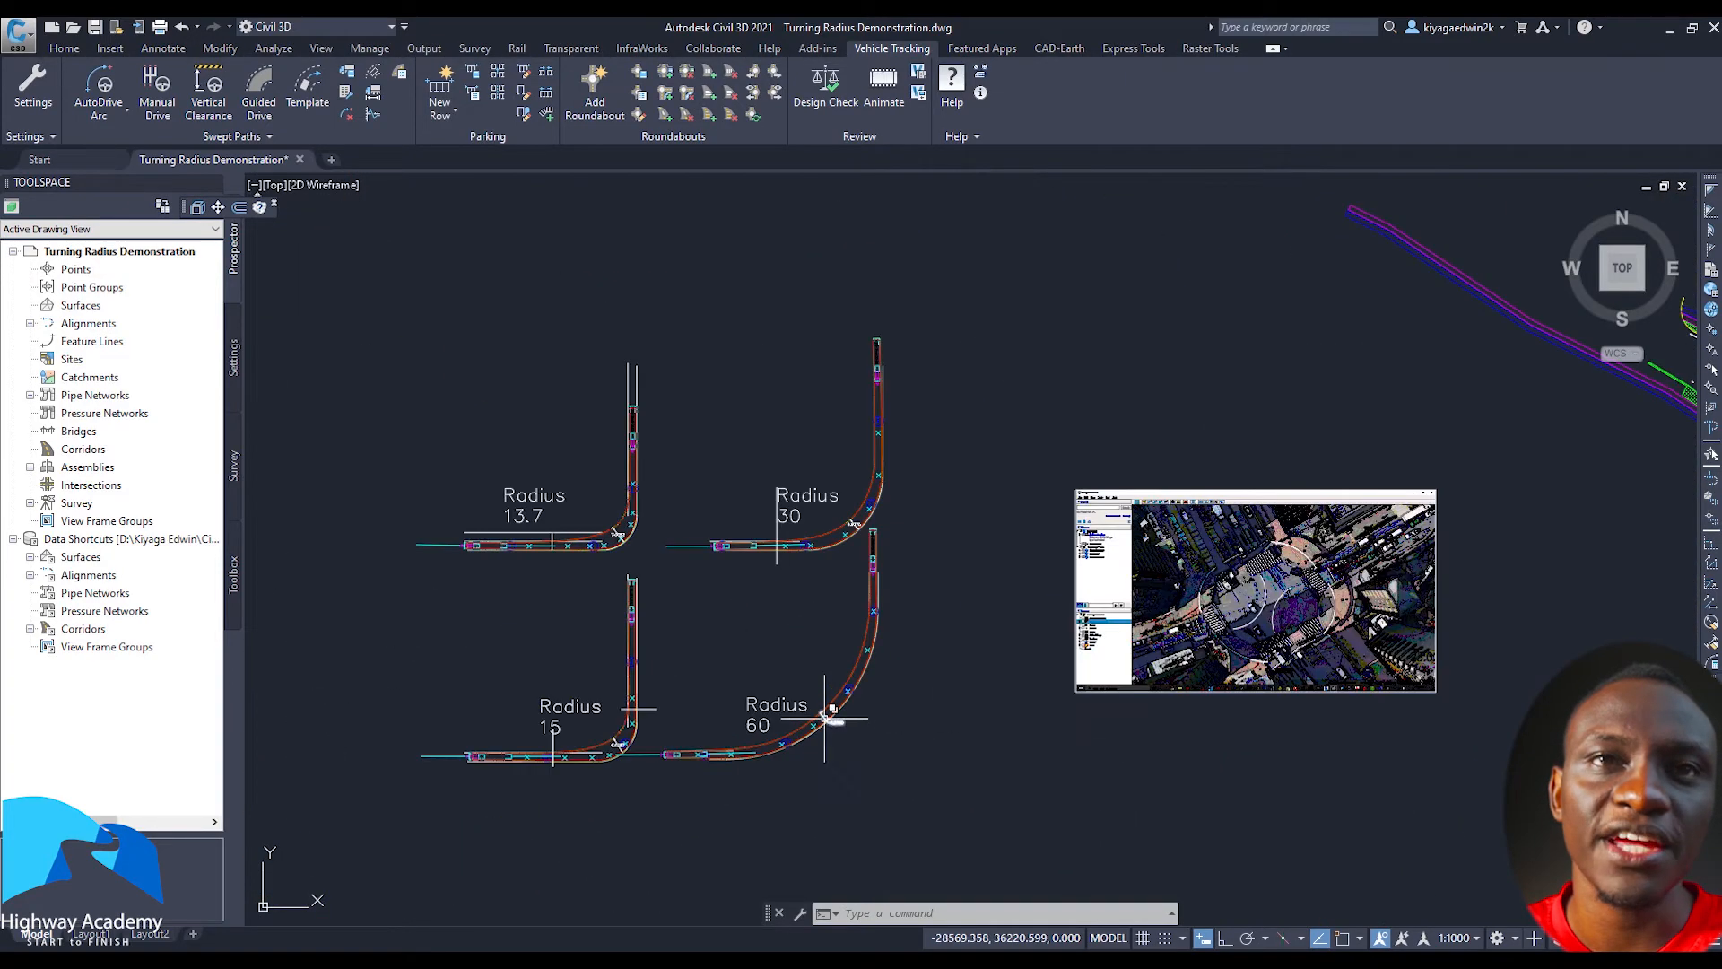
# Compare the radius 60 turn's swept path width with the widths at the radius 13.7, 15 and 30 turns
pyautogui.scroll(2, 747, 580)
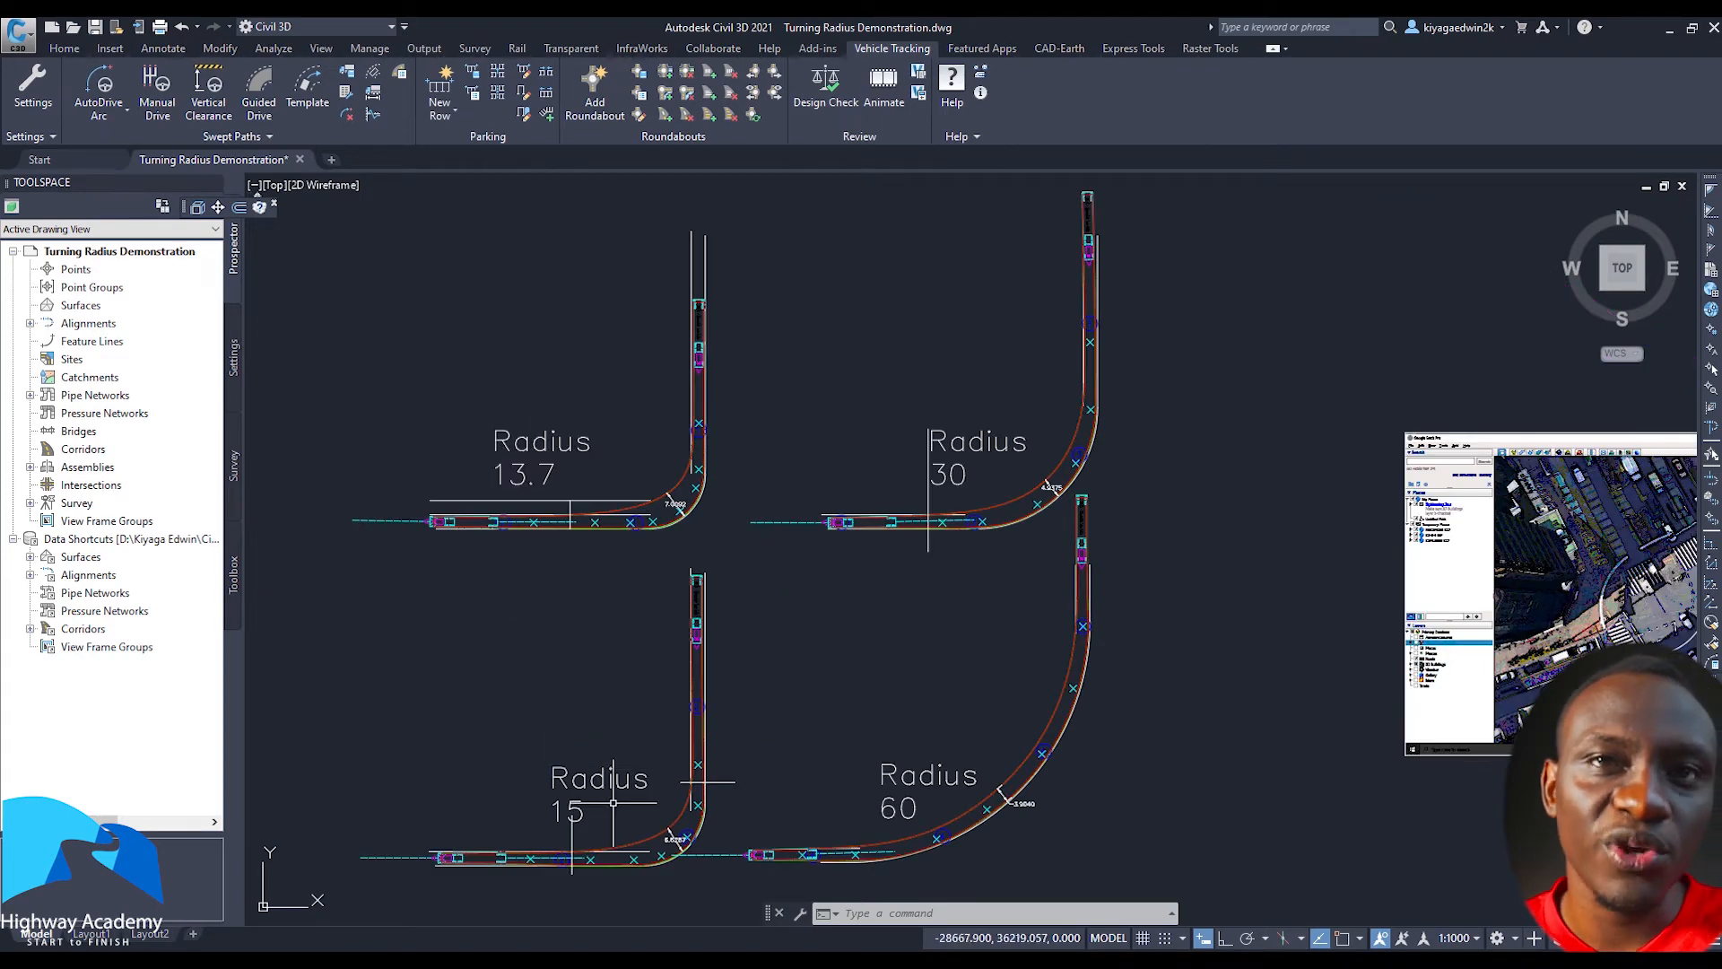
pyautogui.scroll(6, 1005, 808)
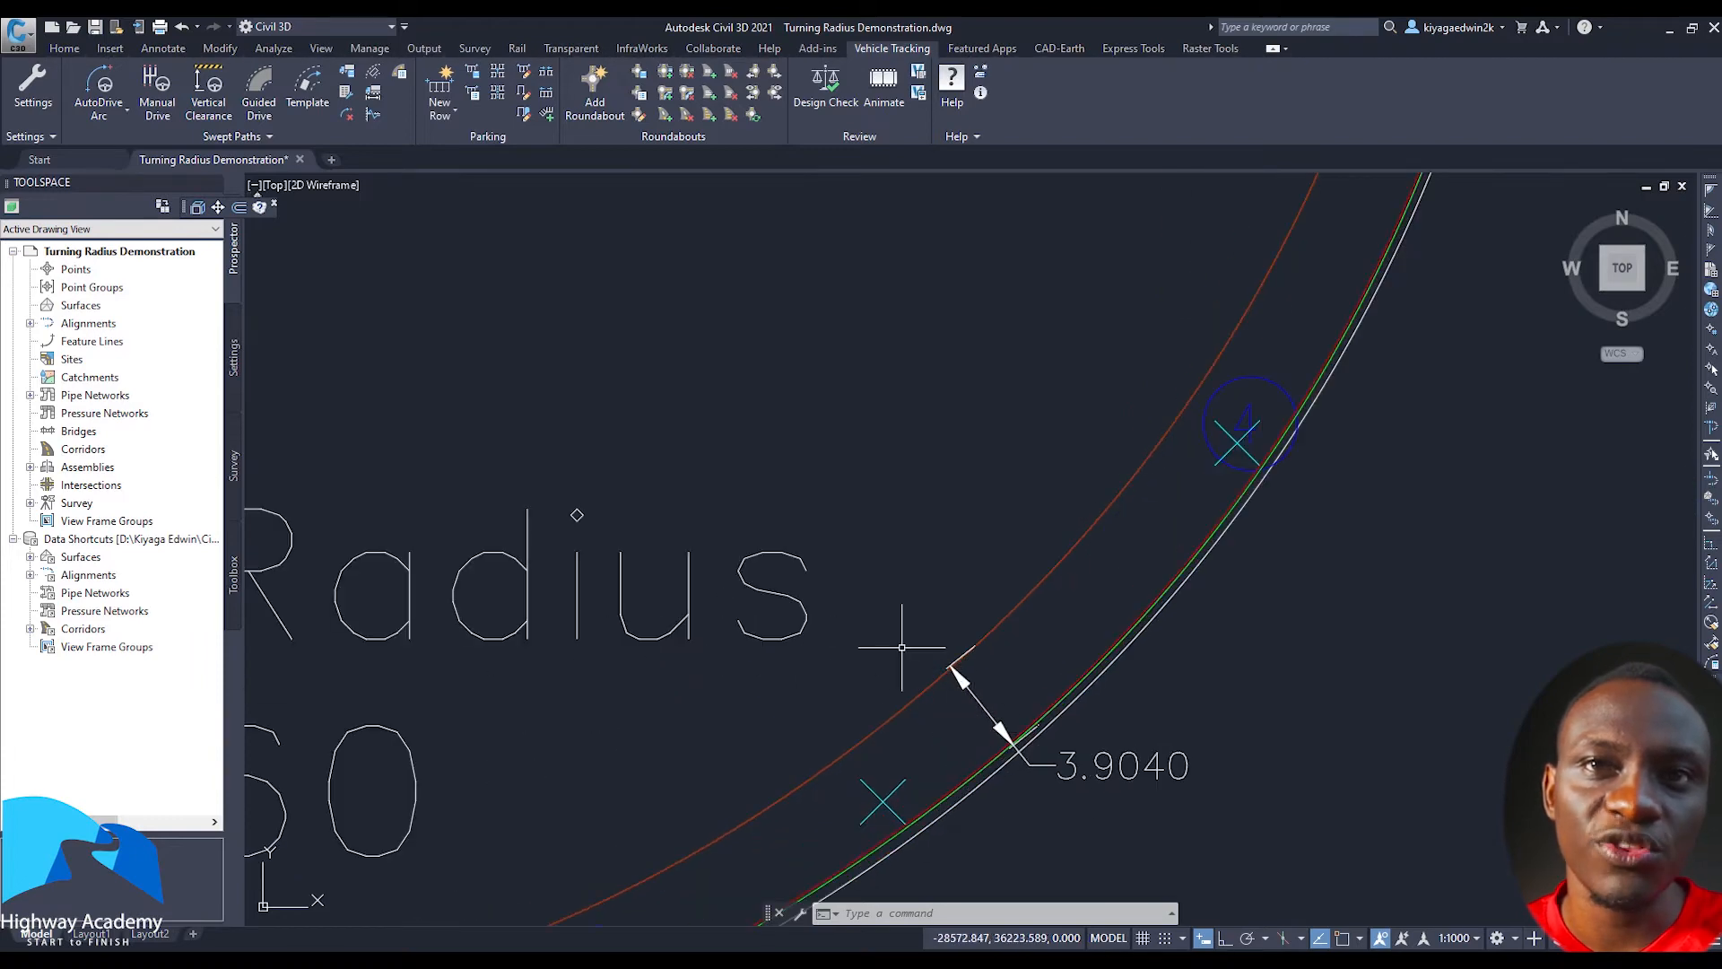
pyautogui.scroll(-6, 906, 648)
pyautogui.scroll(3, 908, 643)
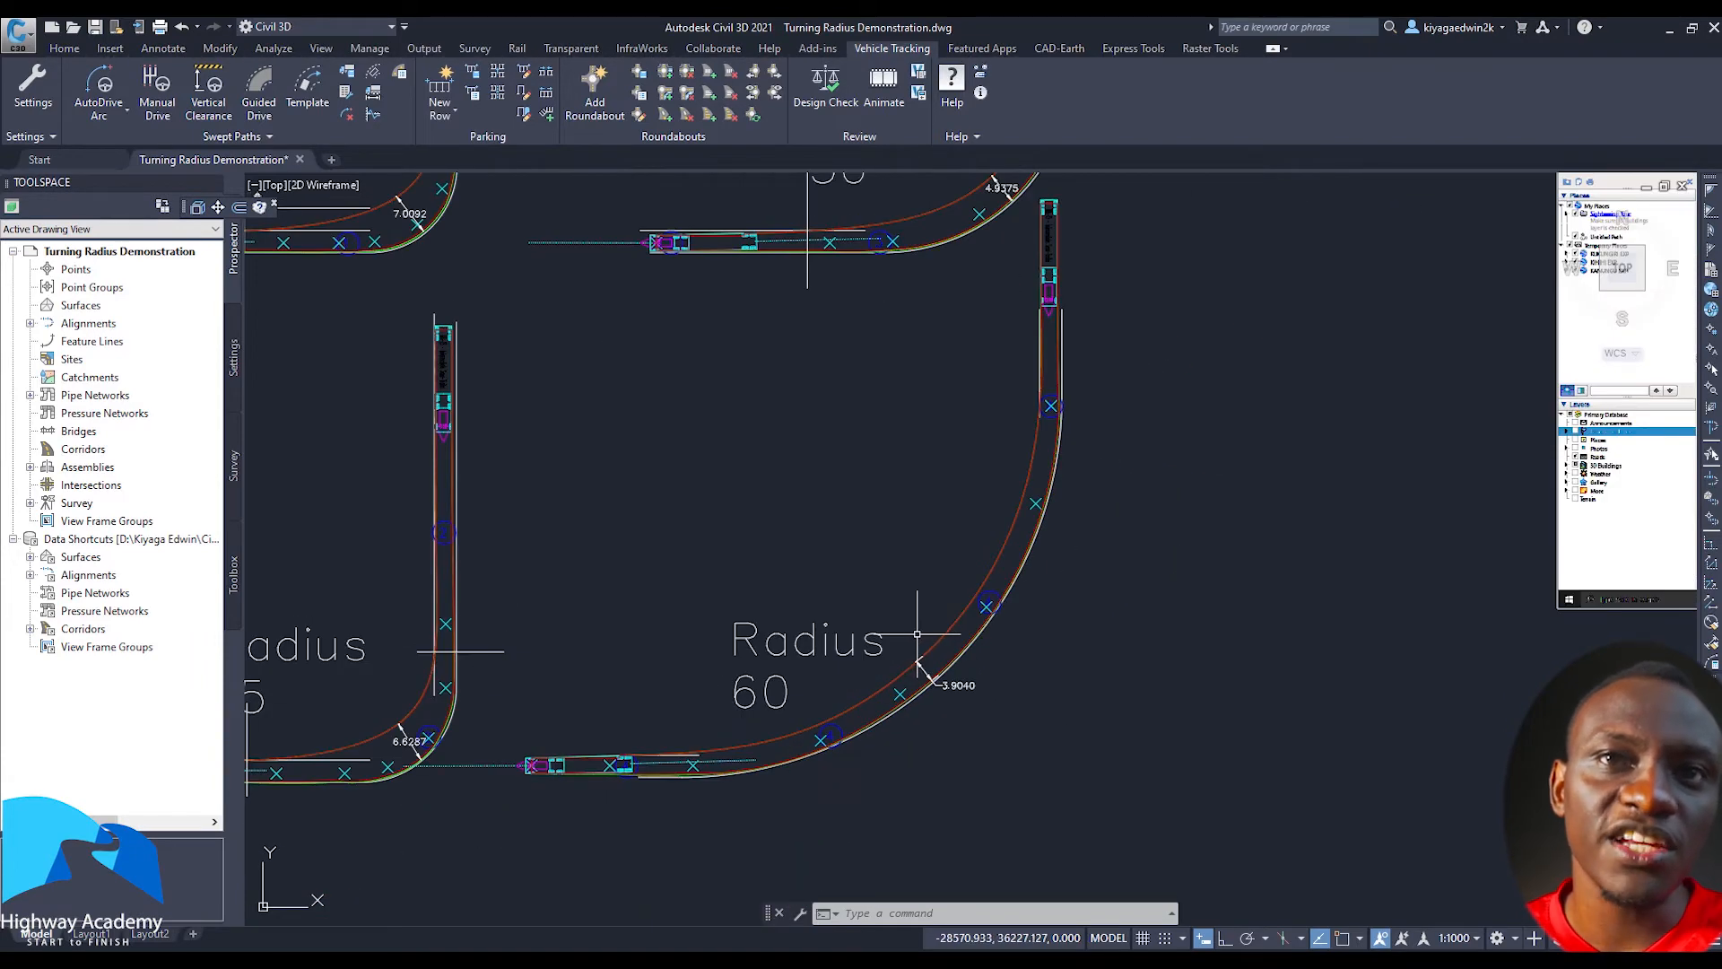
pyautogui.moveTo(917, 633); pyautogui.dragTo(976, 652, button='middle')
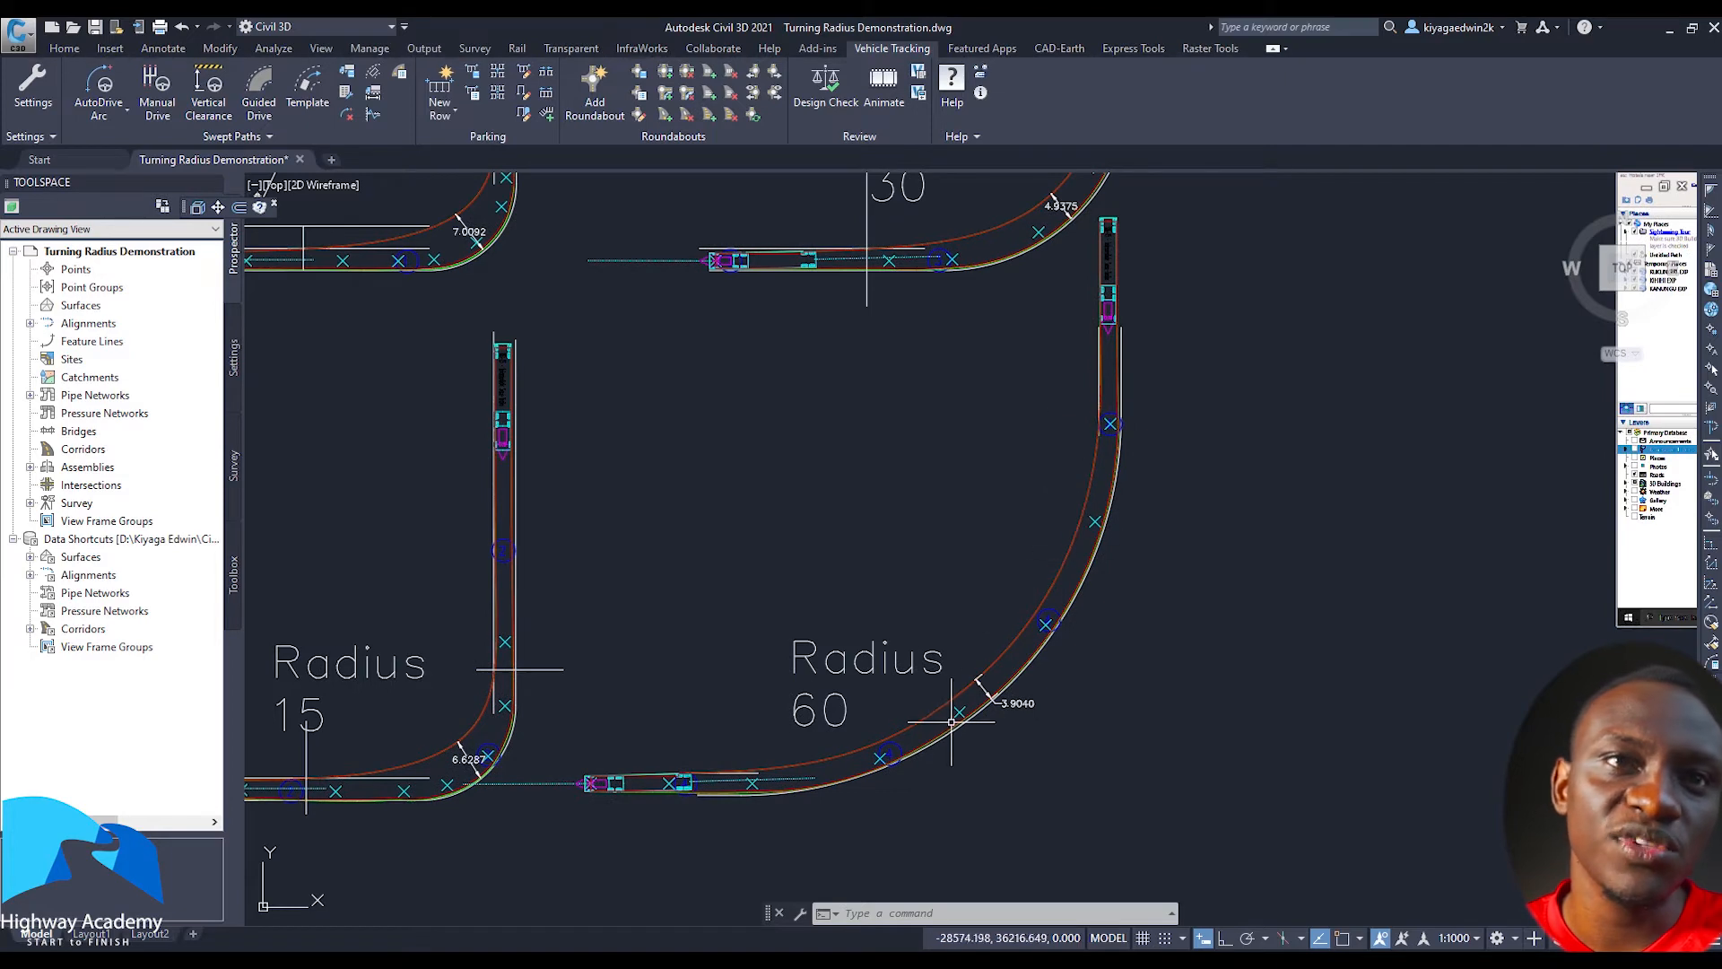
pyautogui.moveTo(673, 646); pyautogui.dragTo(819, 652, button='middle')
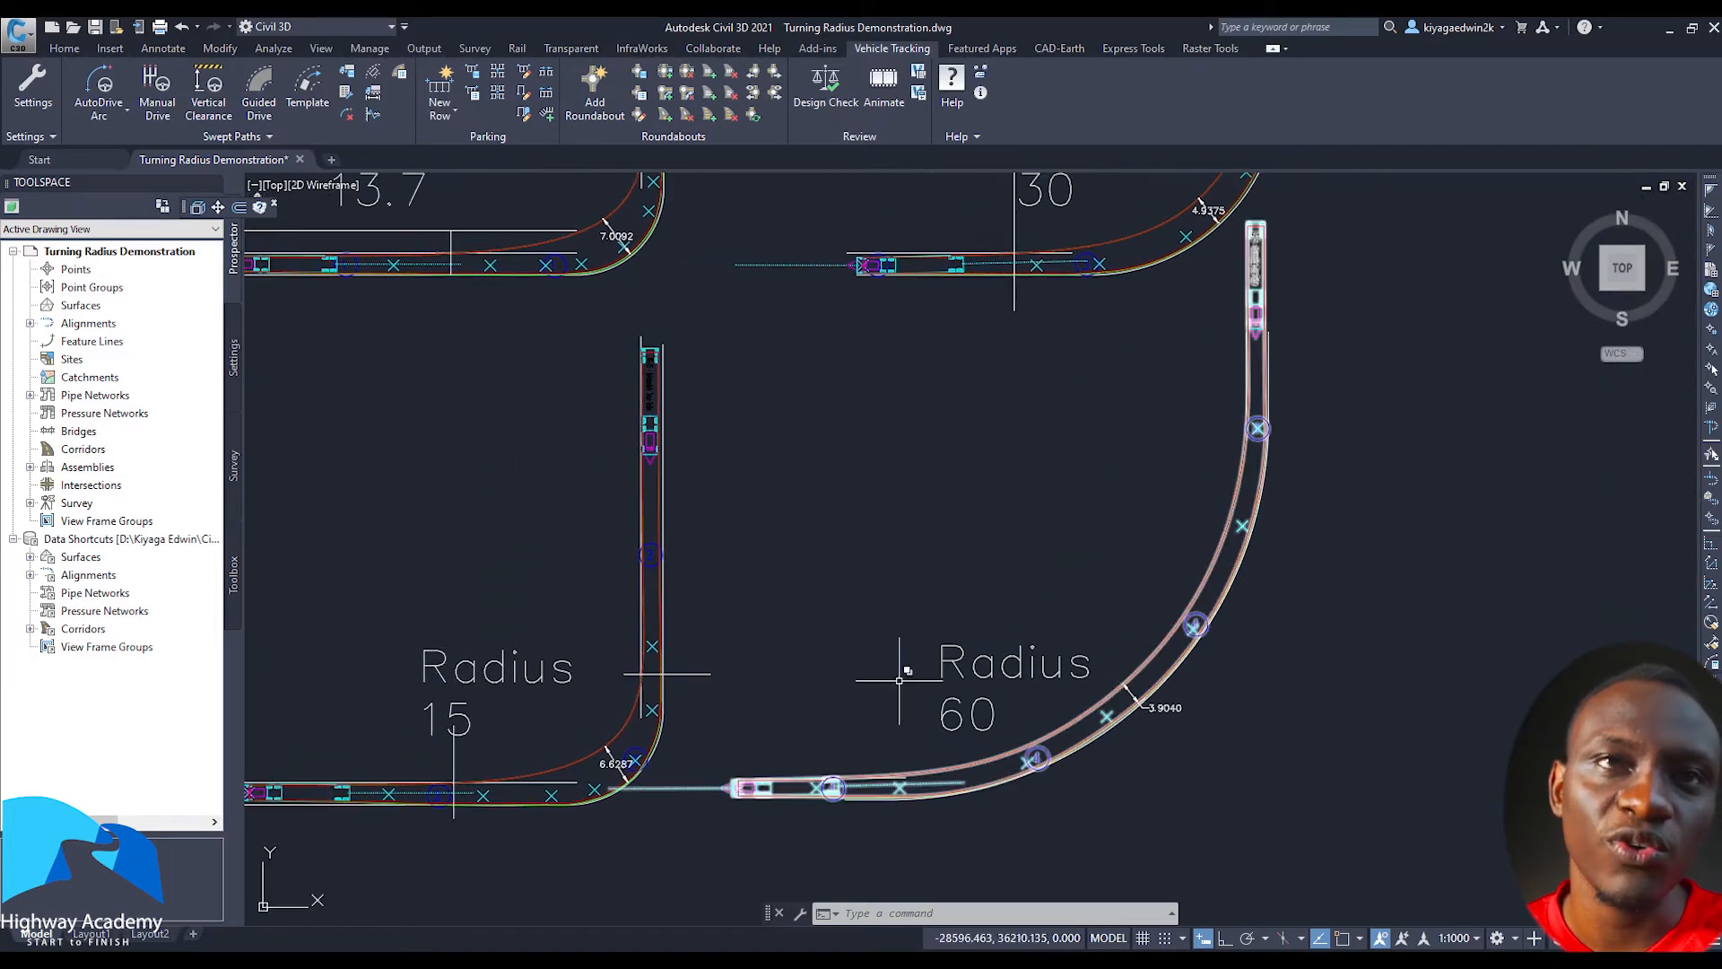
pyautogui.moveTo(686, 303); pyautogui.dragTo(855, 438, button='middle')
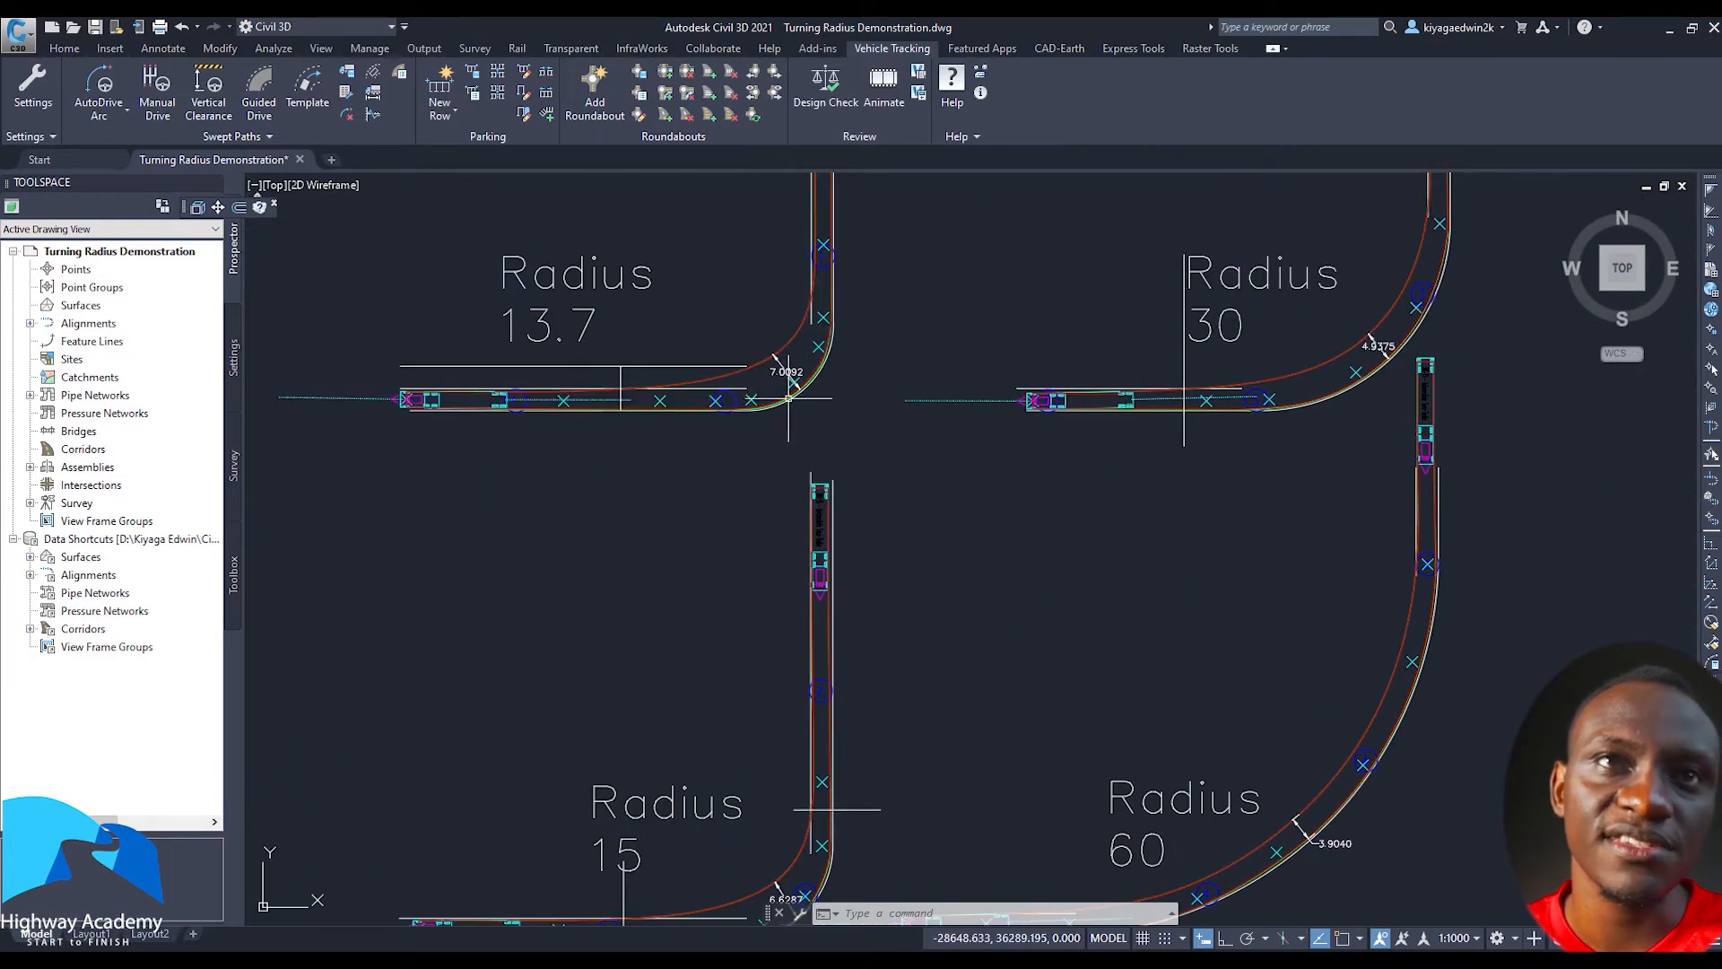
# Inspect the vertical reference lines crossing the approach lanes of the radius 13.7 and radius 15 turns
pyautogui.scroll(5, 619, 375)
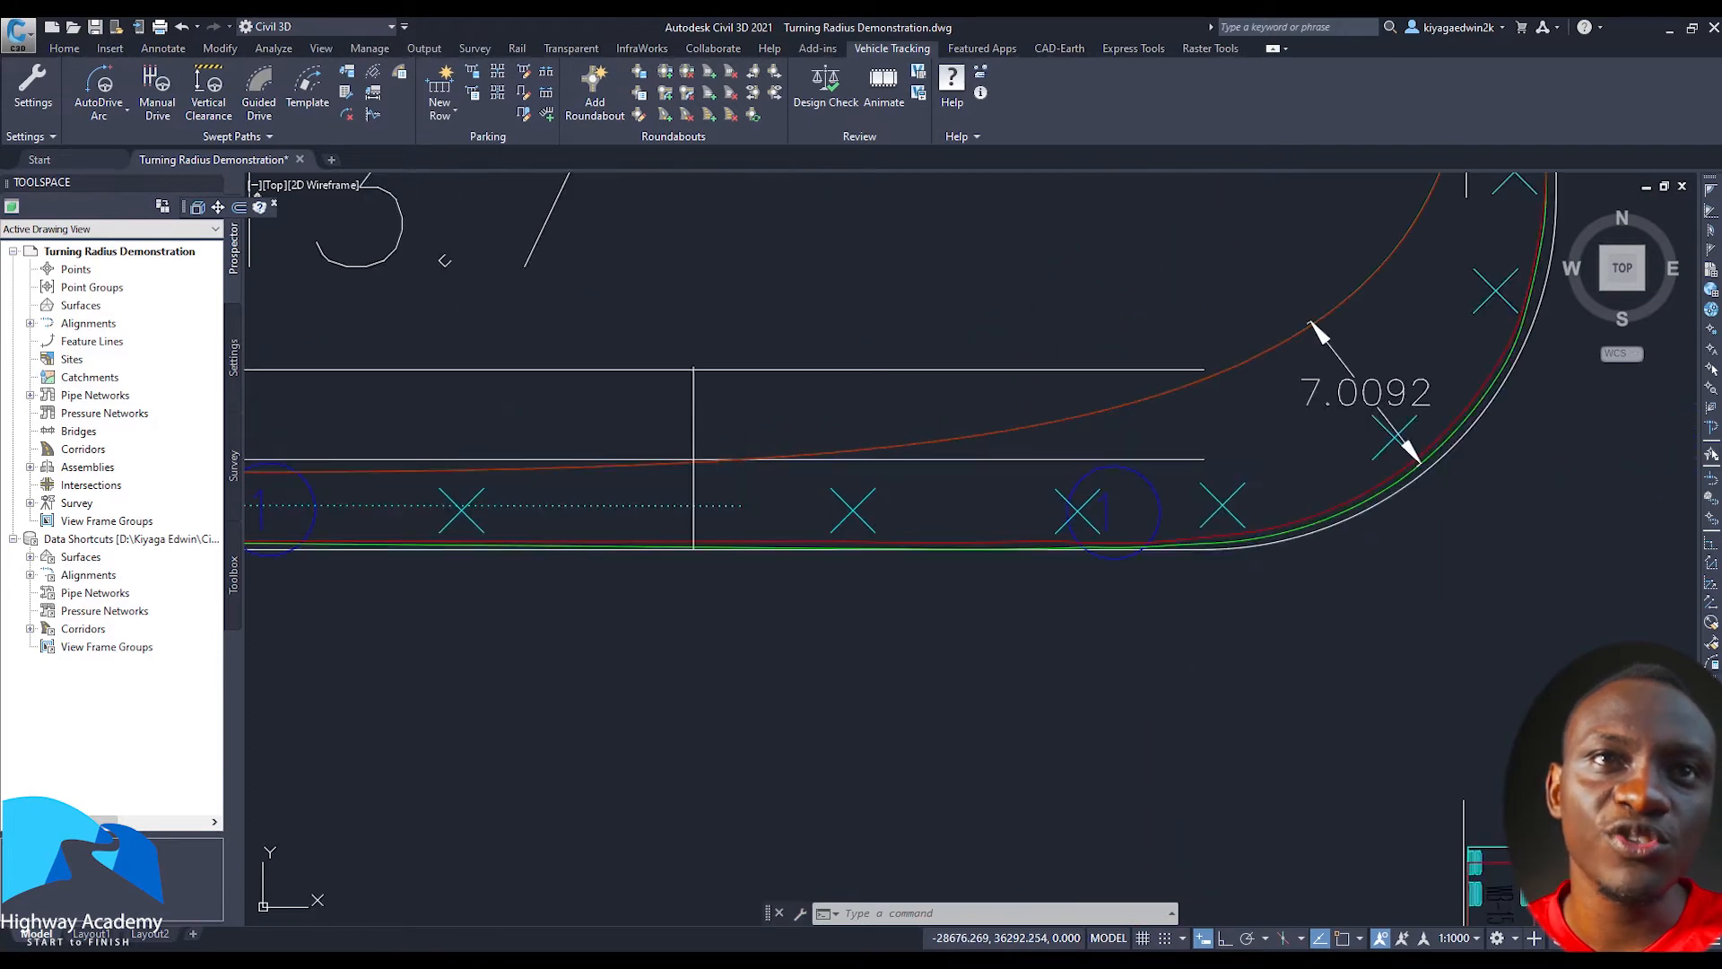
pyautogui.click(693, 395)
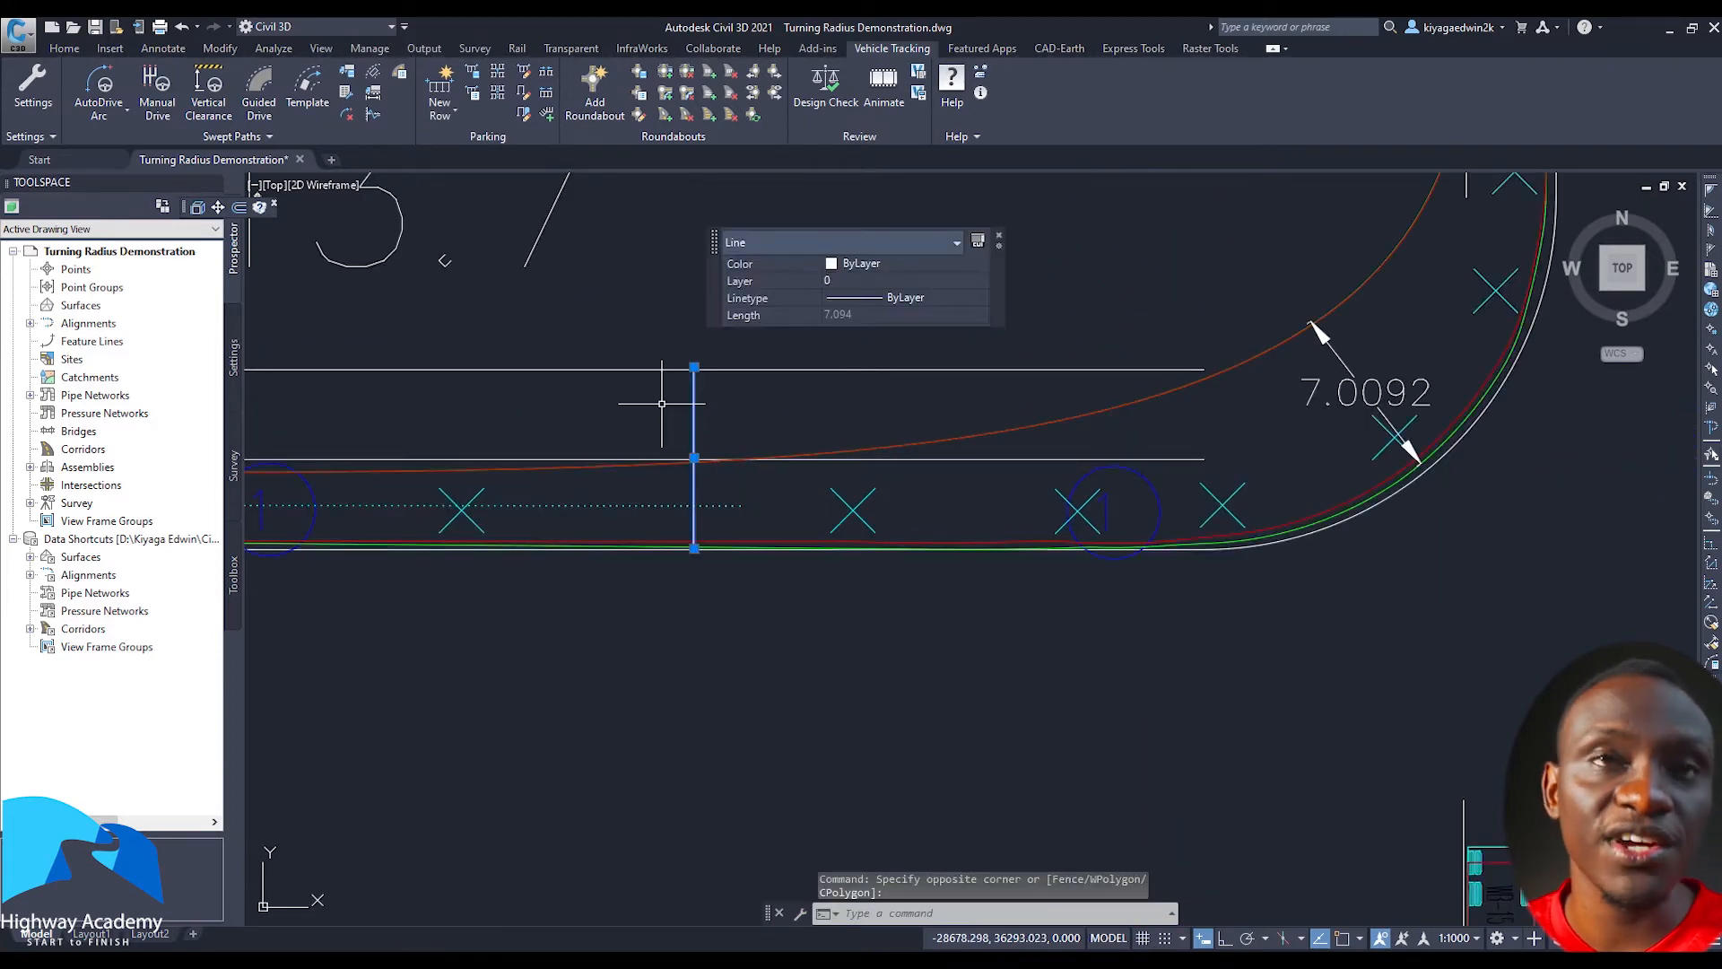
pyautogui.press('Escape')
pyautogui.scroll(-4, 686, 443)
pyautogui.moveTo(700, 499); pyautogui.dragTo(682, 174, button='middle')
pyautogui.moveTo(715, 569); pyautogui.dragTo(729, 232, button='middle')
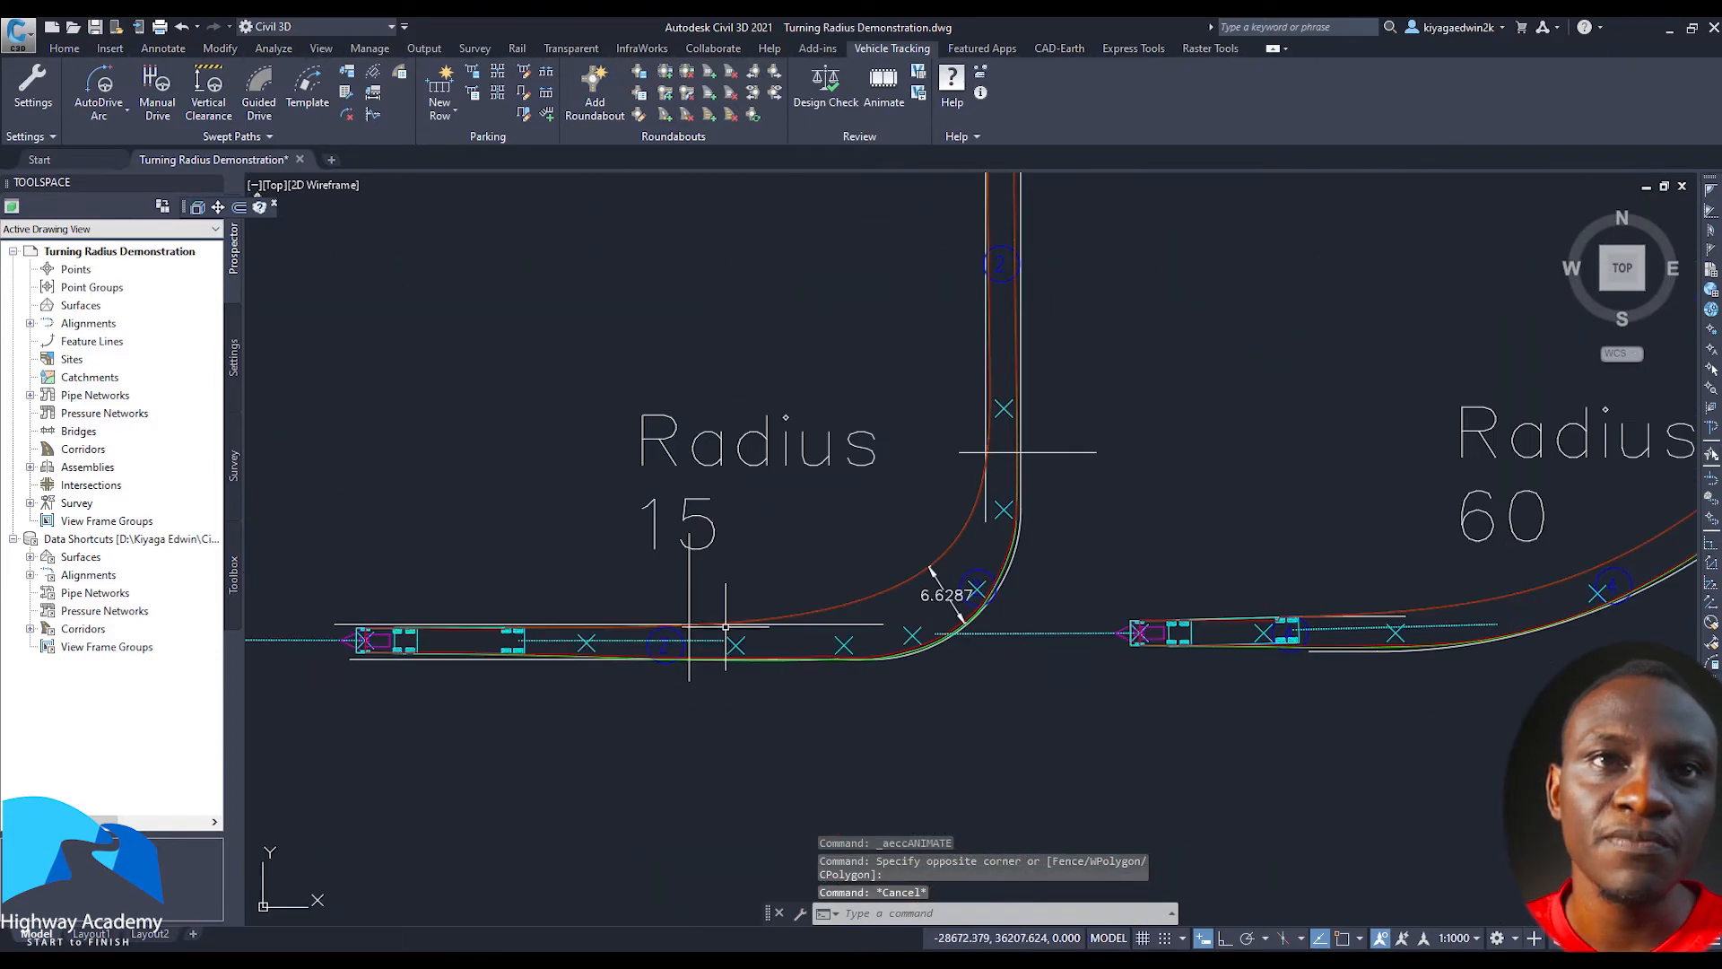
pyautogui.scroll(4, 725, 626)
pyautogui.click(689, 588)
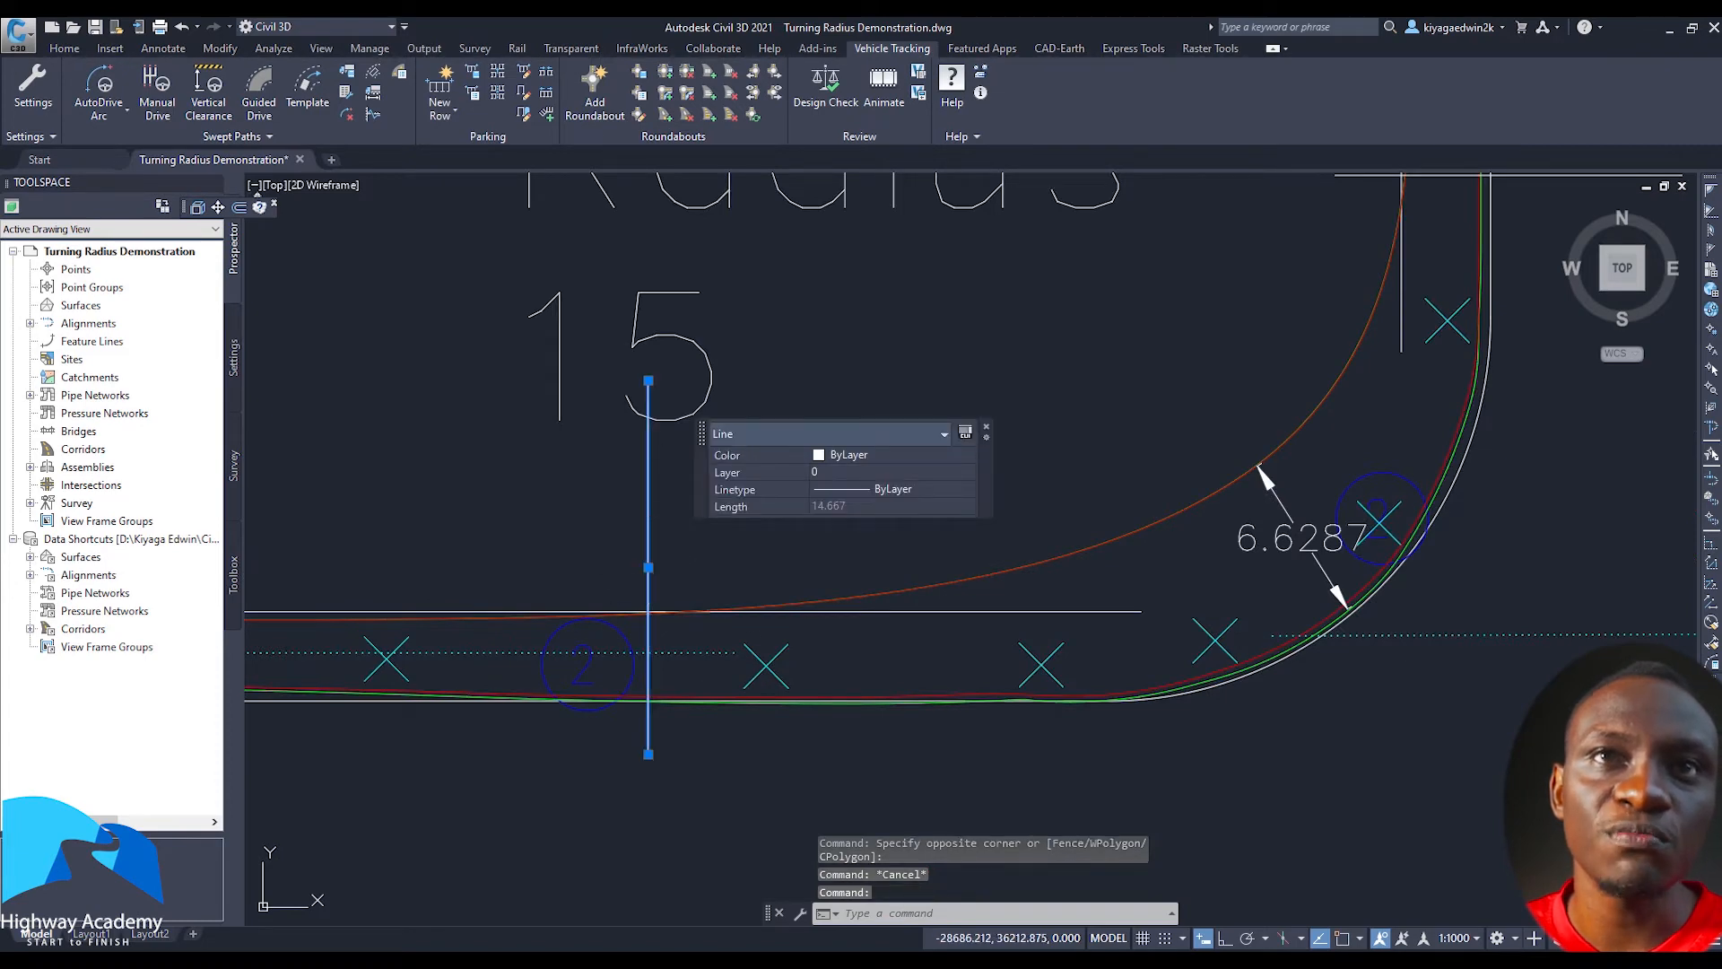
# Inspect the vertical reference line across the radius 30 approach, and compare it with where the radius 60 turn begins
pyautogui.scroll(-4, 701, 273)
pyautogui.moveTo(718, 278); pyautogui.dragTo(336, 458, button='middle')
pyautogui.moveTo(861, 264); pyautogui.dragTo(446, 442, button='middle')
pyautogui.moveTo(790, 222)
pyautogui.mouseDown(button='middle')
pyautogui.moveTo(517, 491)
pyautogui.moveTo(558, 692)
pyautogui.mouseUp(button='middle')
pyautogui.scroll(3, 520, 385)
pyautogui.click(529, 386)
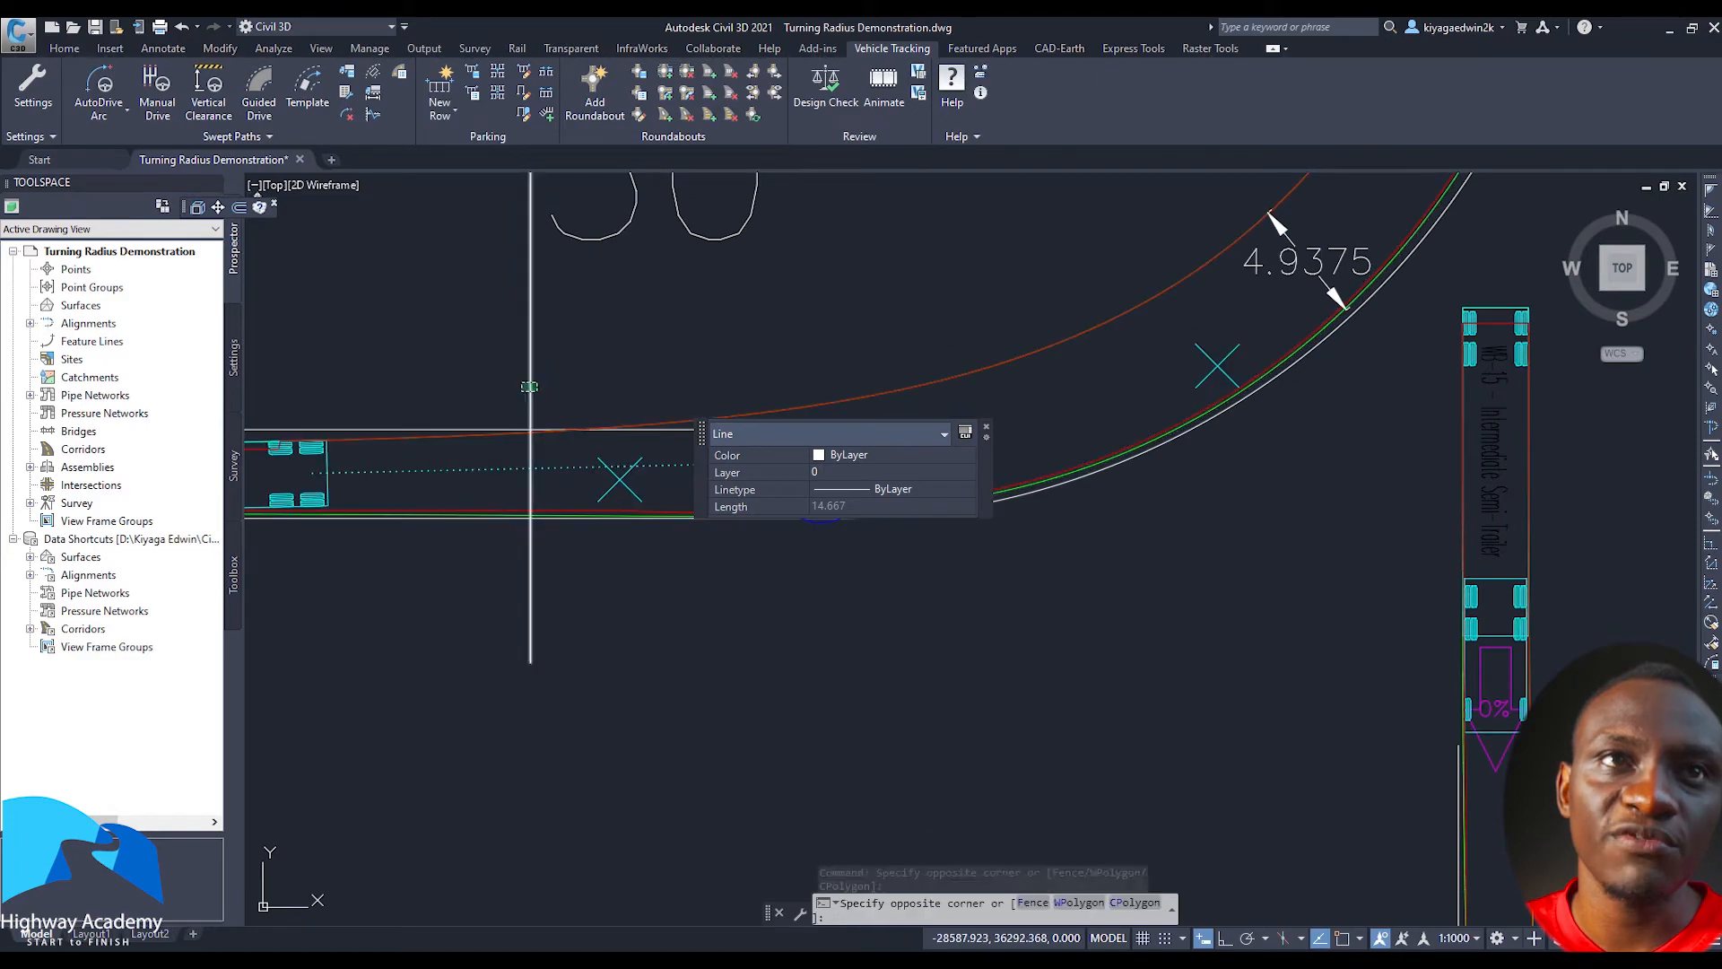
pyautogui.press('Escape')
pyautogui.scroll(-5, 511, 373)
pyautogui.scroll(4, 522, 539)
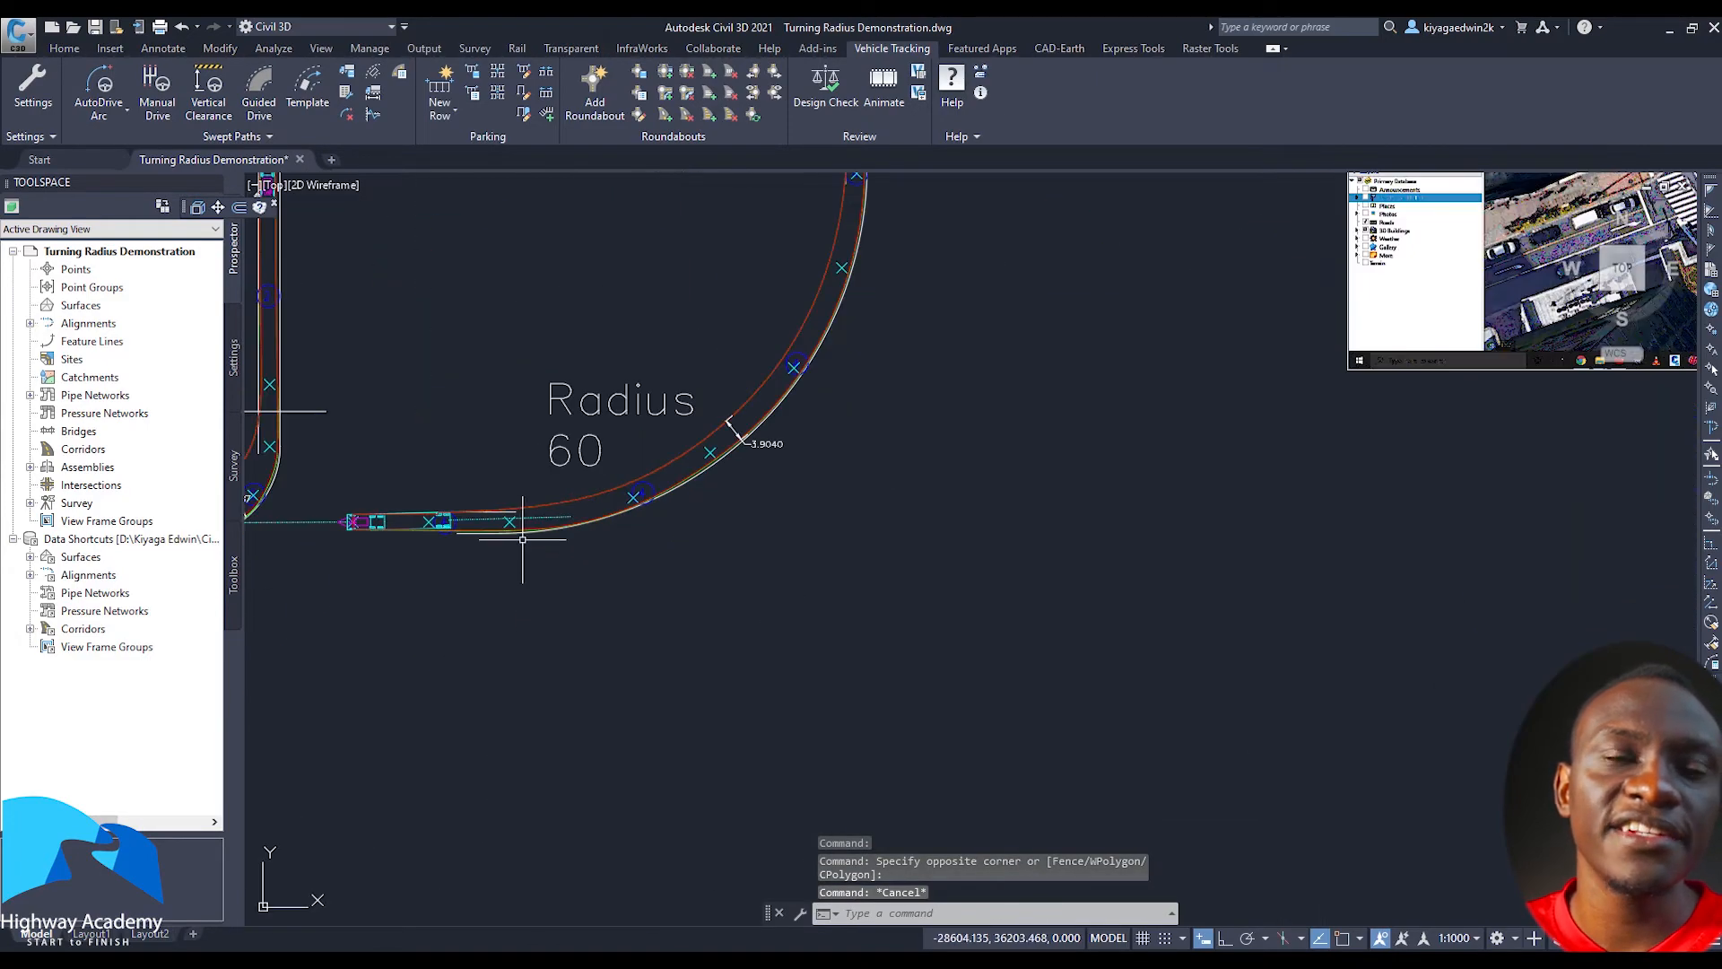
pyautogui.scroll(-3, 522, 539)
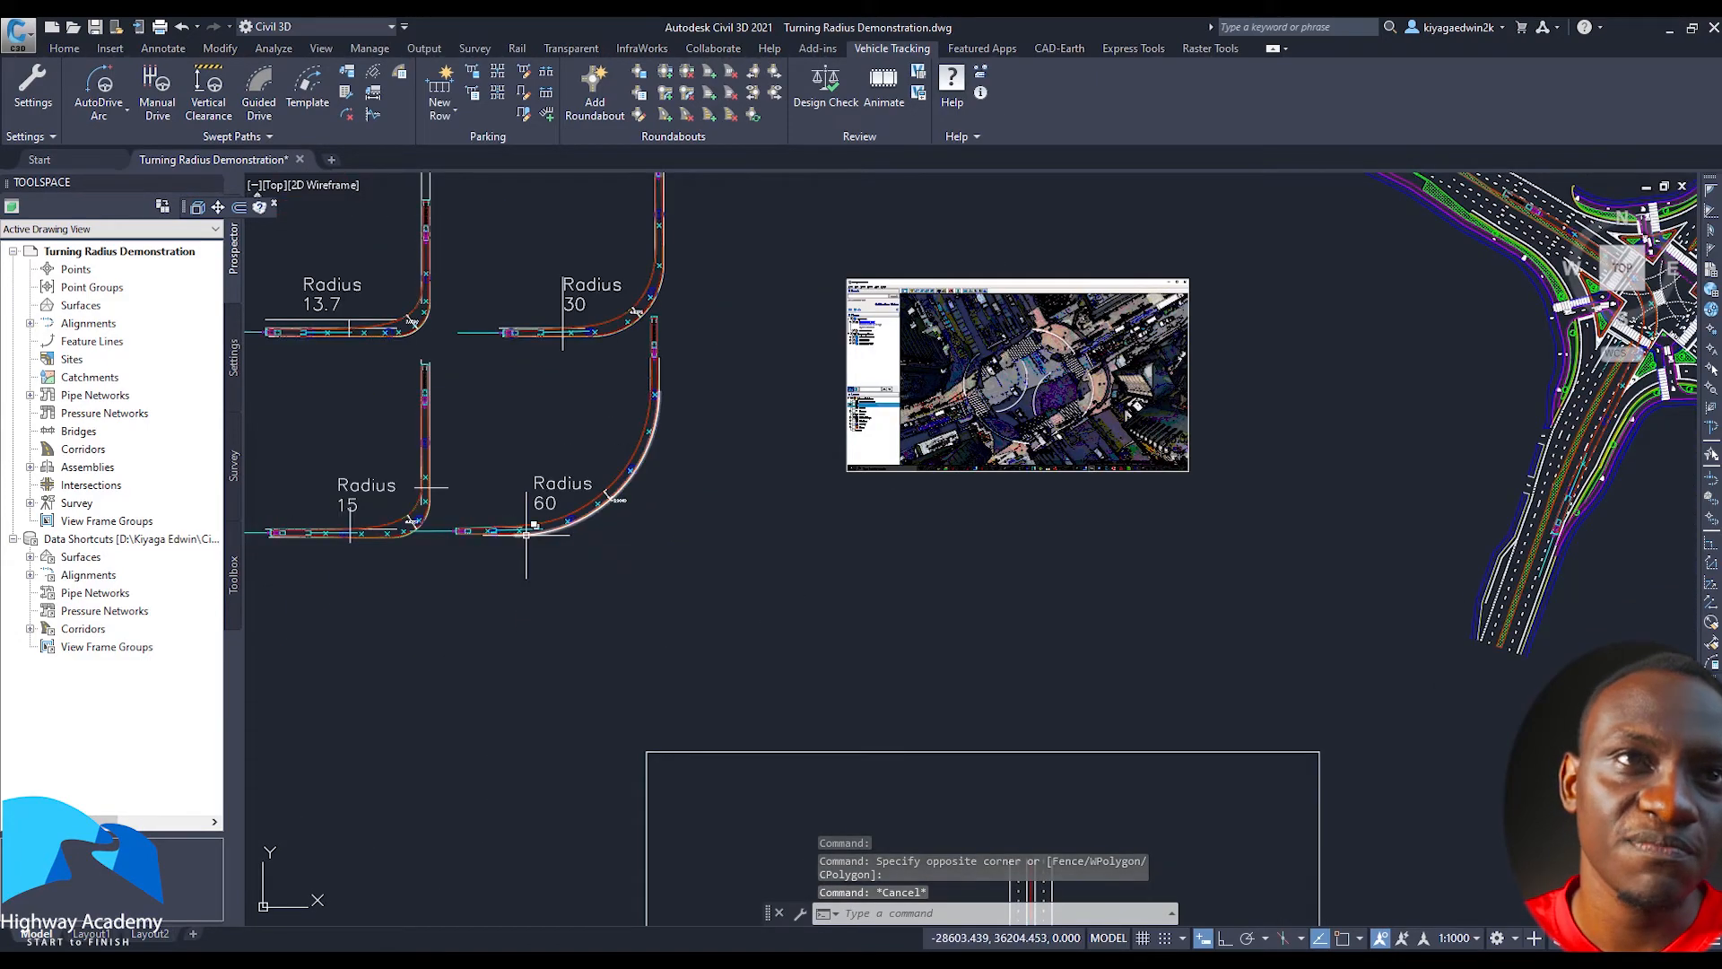
pyautogui.scroll(3, 526, 535)
pyautogui.moveTo(539, 538); pyautogui.dragTo(653, 454, button='middle')
pyautogui.scroll(-3, 732, 447)
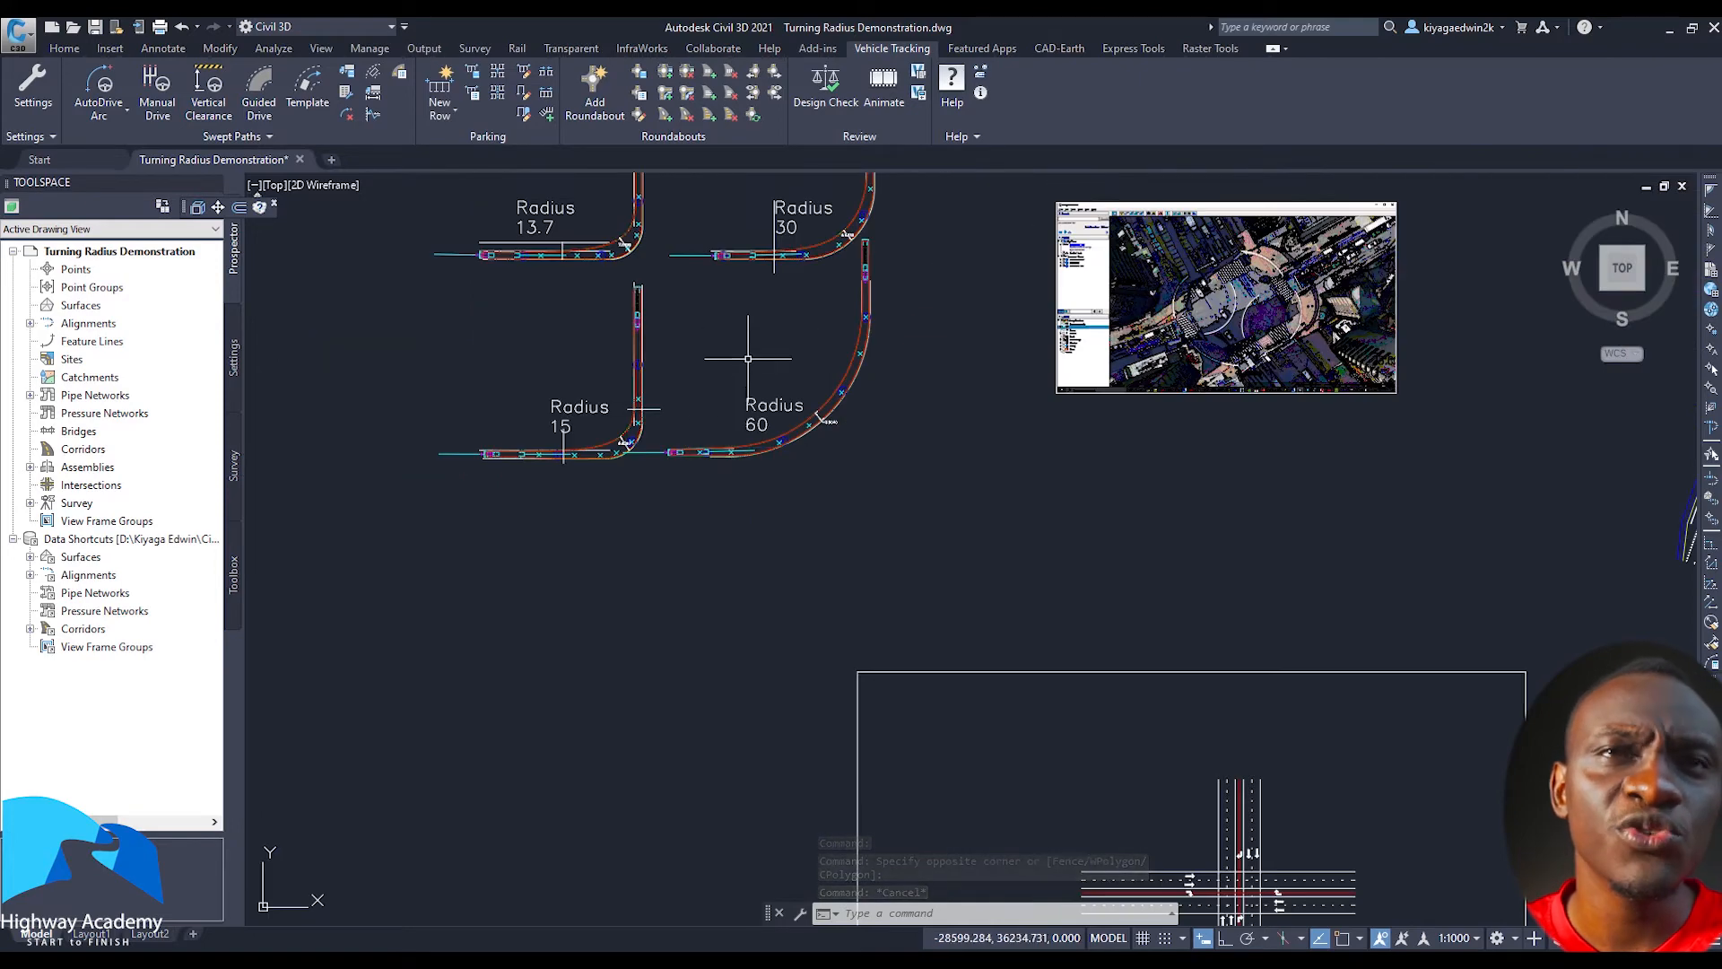
# Examine the lanes and turning arrows of the four-leg intersection inside the rectangular frame
pyautogui.moveTo(750, 359); pyautogui.dragTo(614, 143, button='middle')
pyautogui.moveTo(1040, 635); pyautogui.dragTo(813, 450, button='middle')
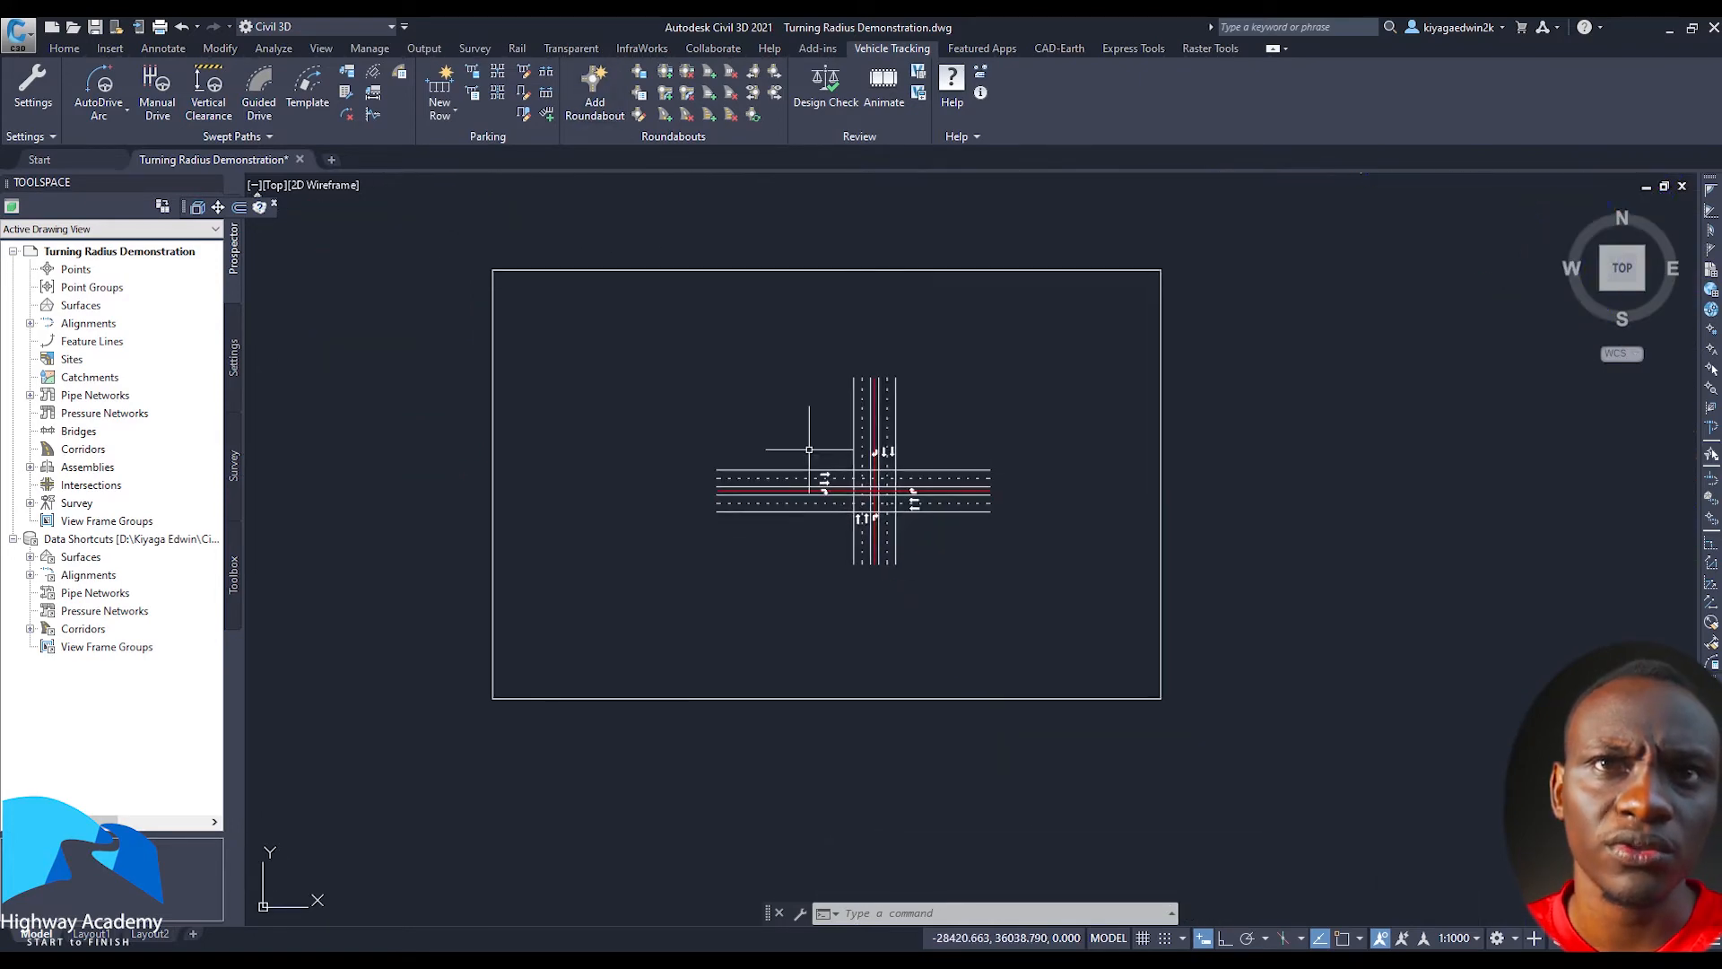
pyautogui.scroll(5, 884, 510)
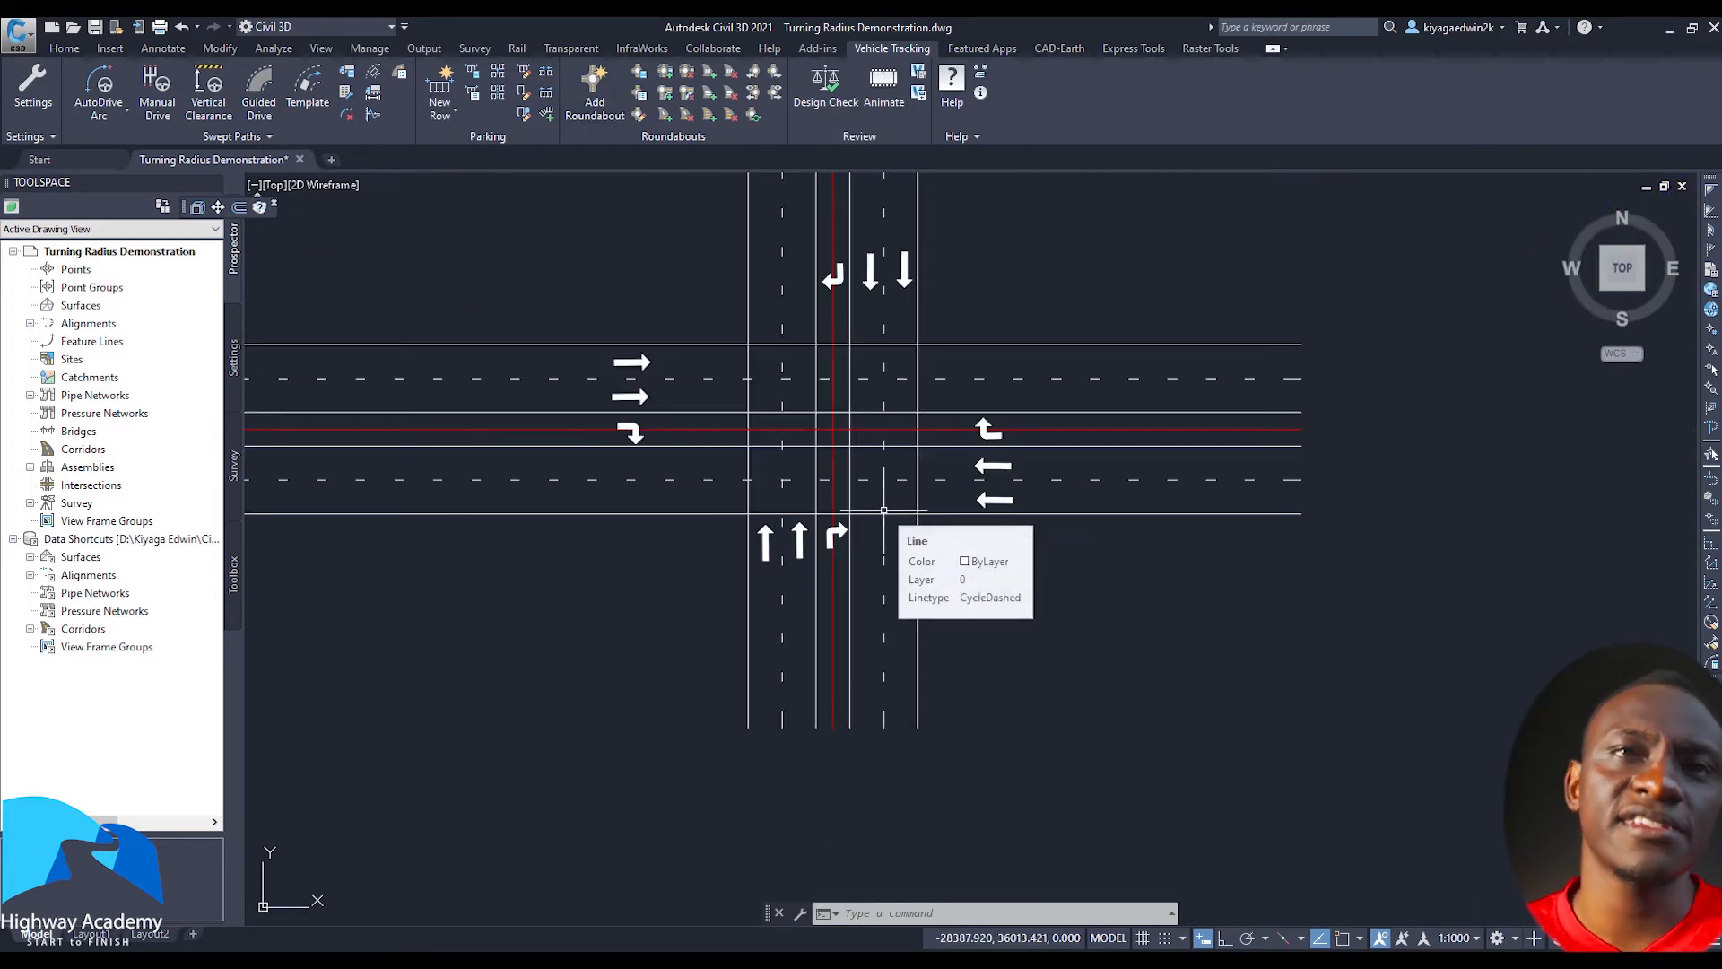
pyautogui.moveTo(766, 434)
pyautogui.mouseDown(button='middle')
pyautogui.moveTo(834, 523)
pyautogui.moveTo(846, 502)
pyautogui.moveTo(896, 538)
pyautogui.mouseUp(button='middle')
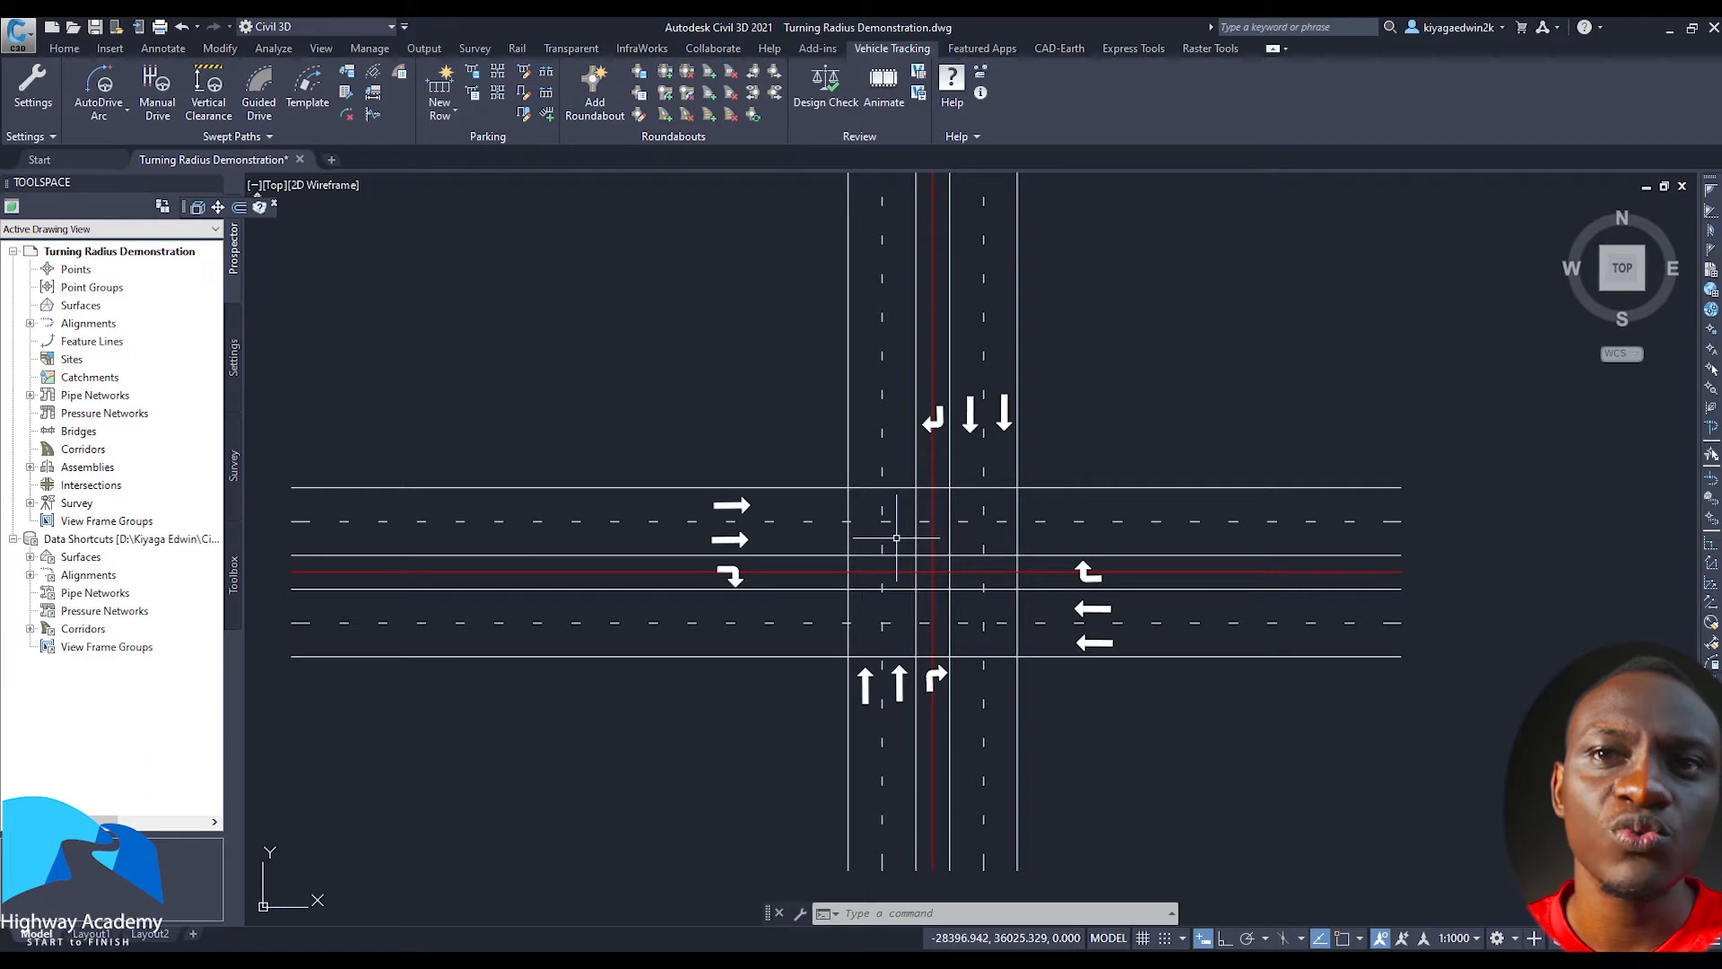
pyautogui.moveTo(924, 584)
pyautogui.mouseDown(button='middle')
pyautogui.moveTo(919, 530)
pyautogui.moveTo(924, 550)
pyautogui.mouseUp(button='middle')
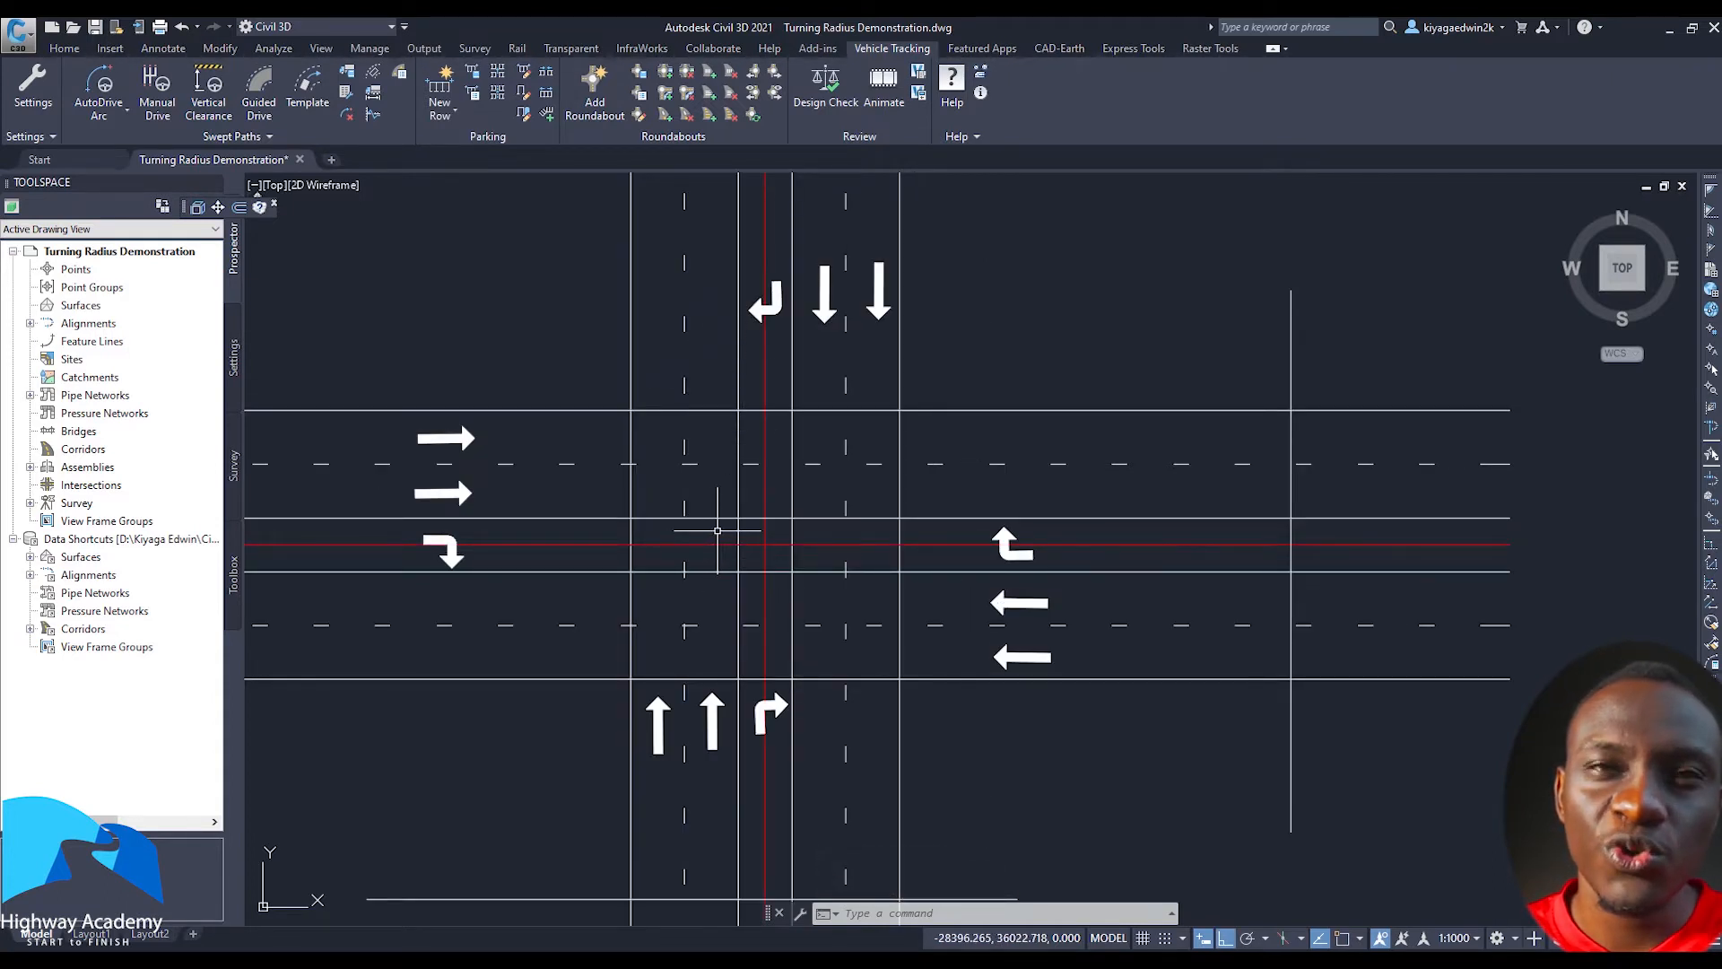
pyautogui.scroll(-3, 718, 530)
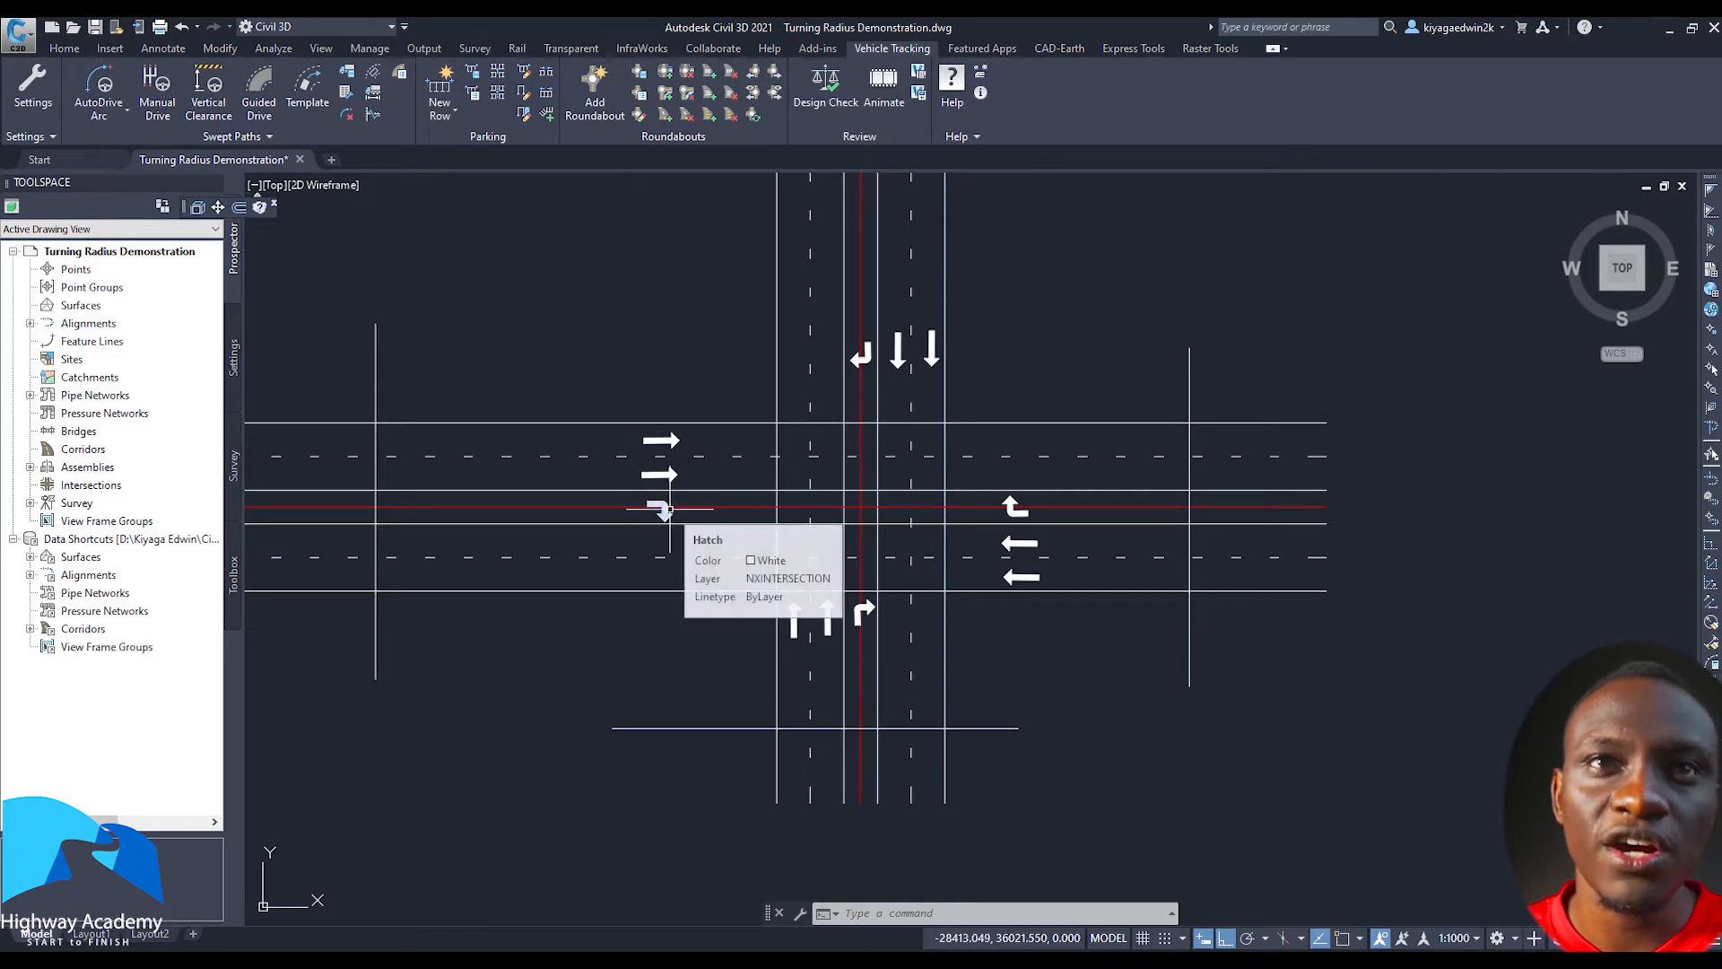
# Create a layout alignment named WS, of type Centerline with the Proposed style and All Labels label set
pyautogui.click(81, 54)
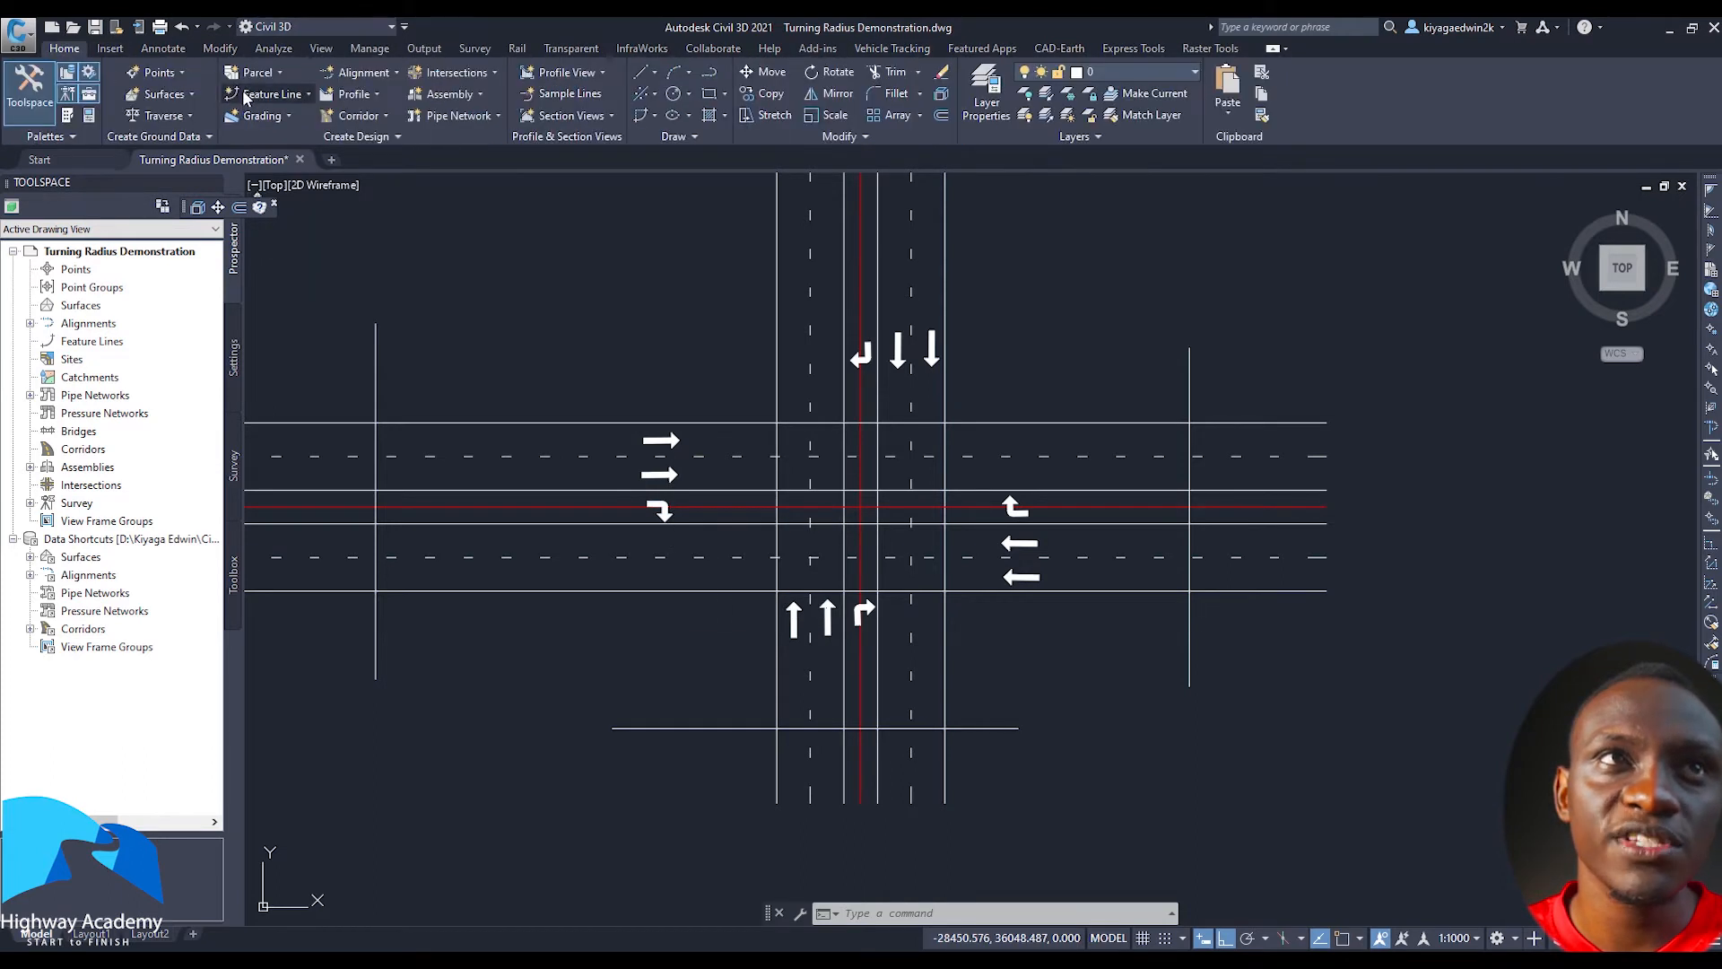
pyautogui.click(363, 72)
pyautogui.click(482, 269)
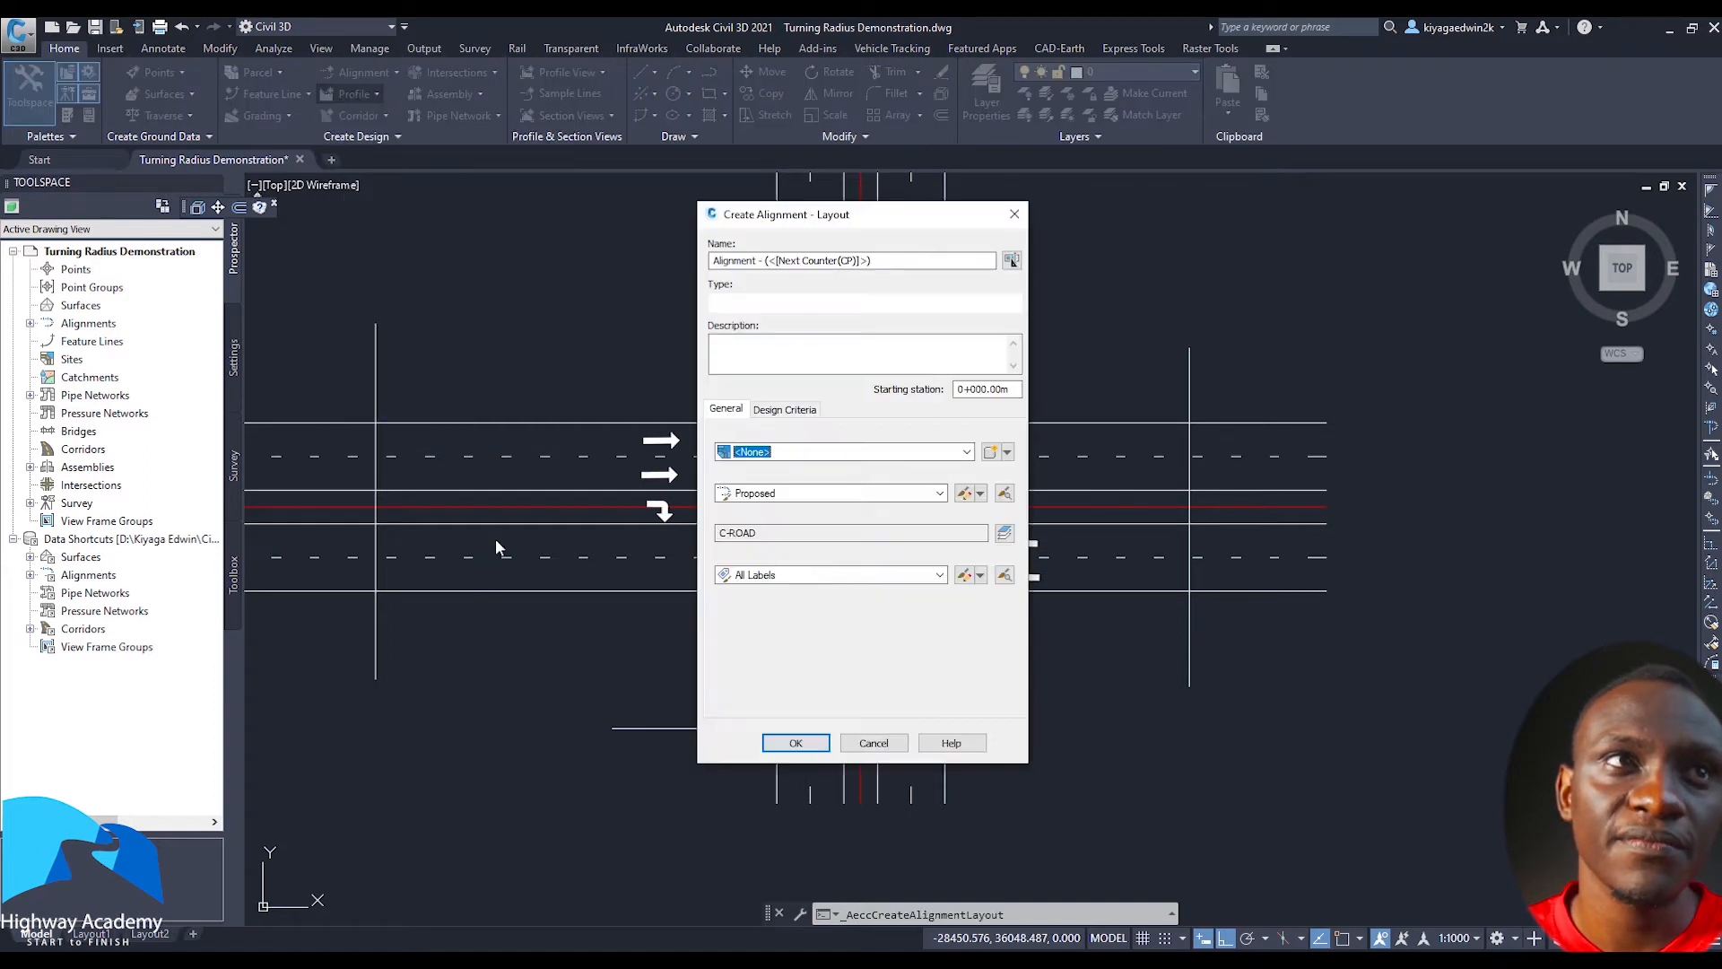
pyautogui.moveTo(901, 260); pyautogui.dragTo(614, 260)
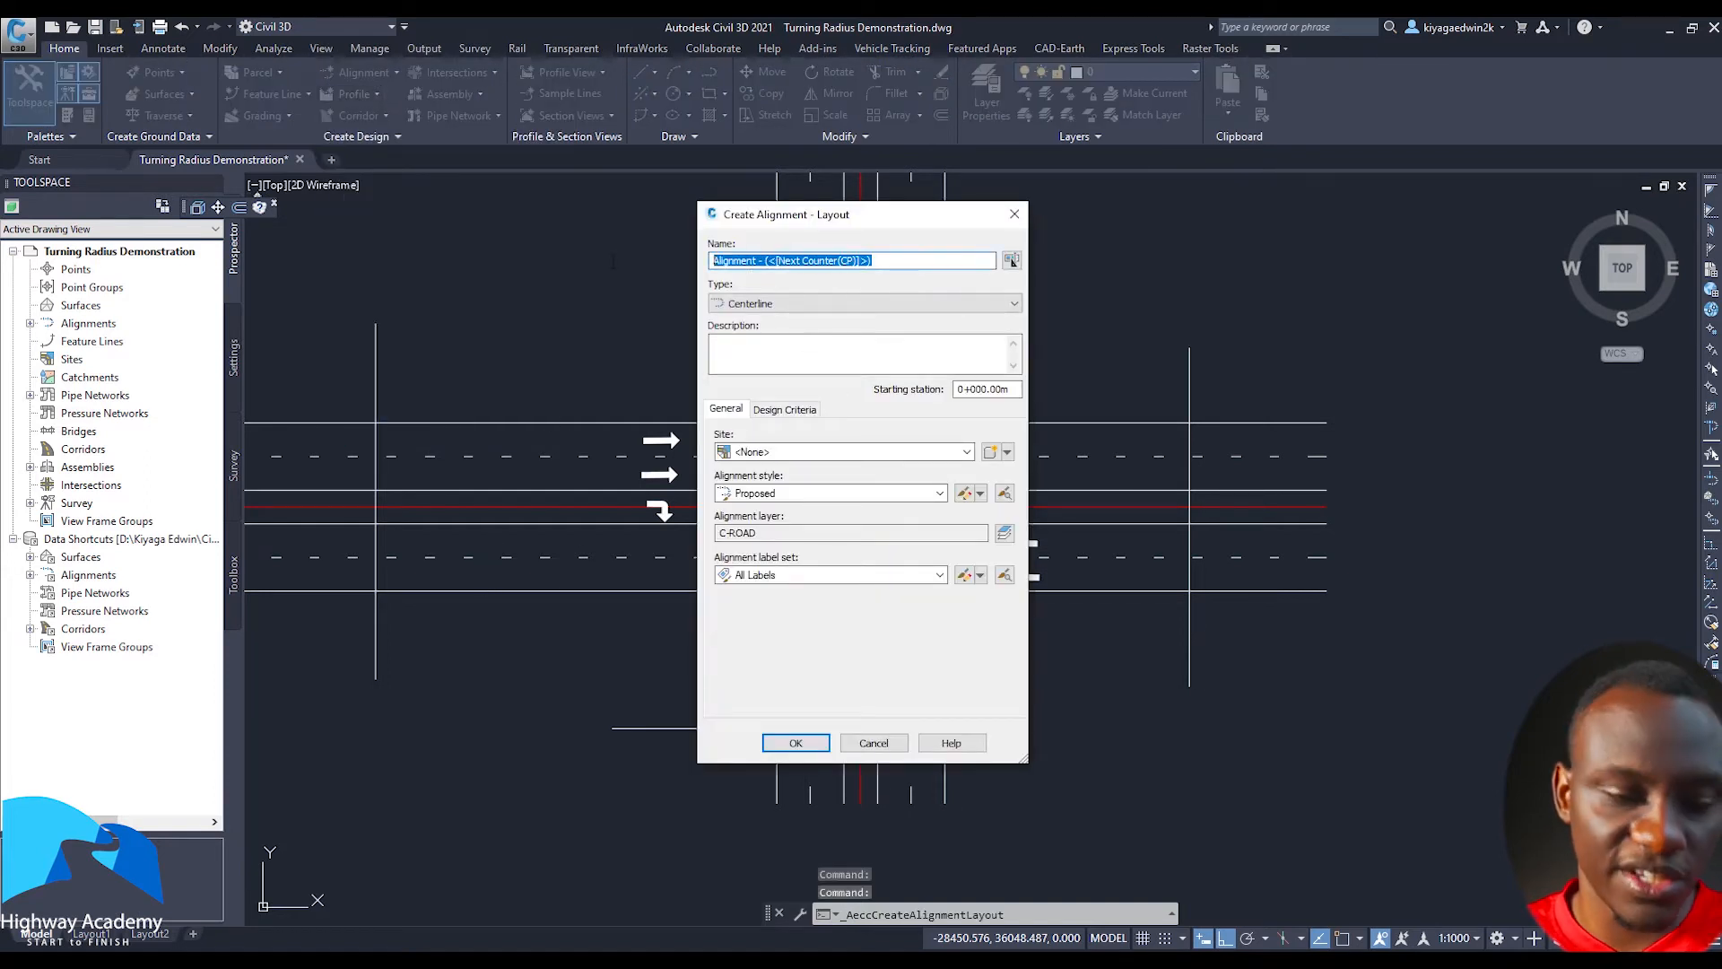
pyautogui.write('N')
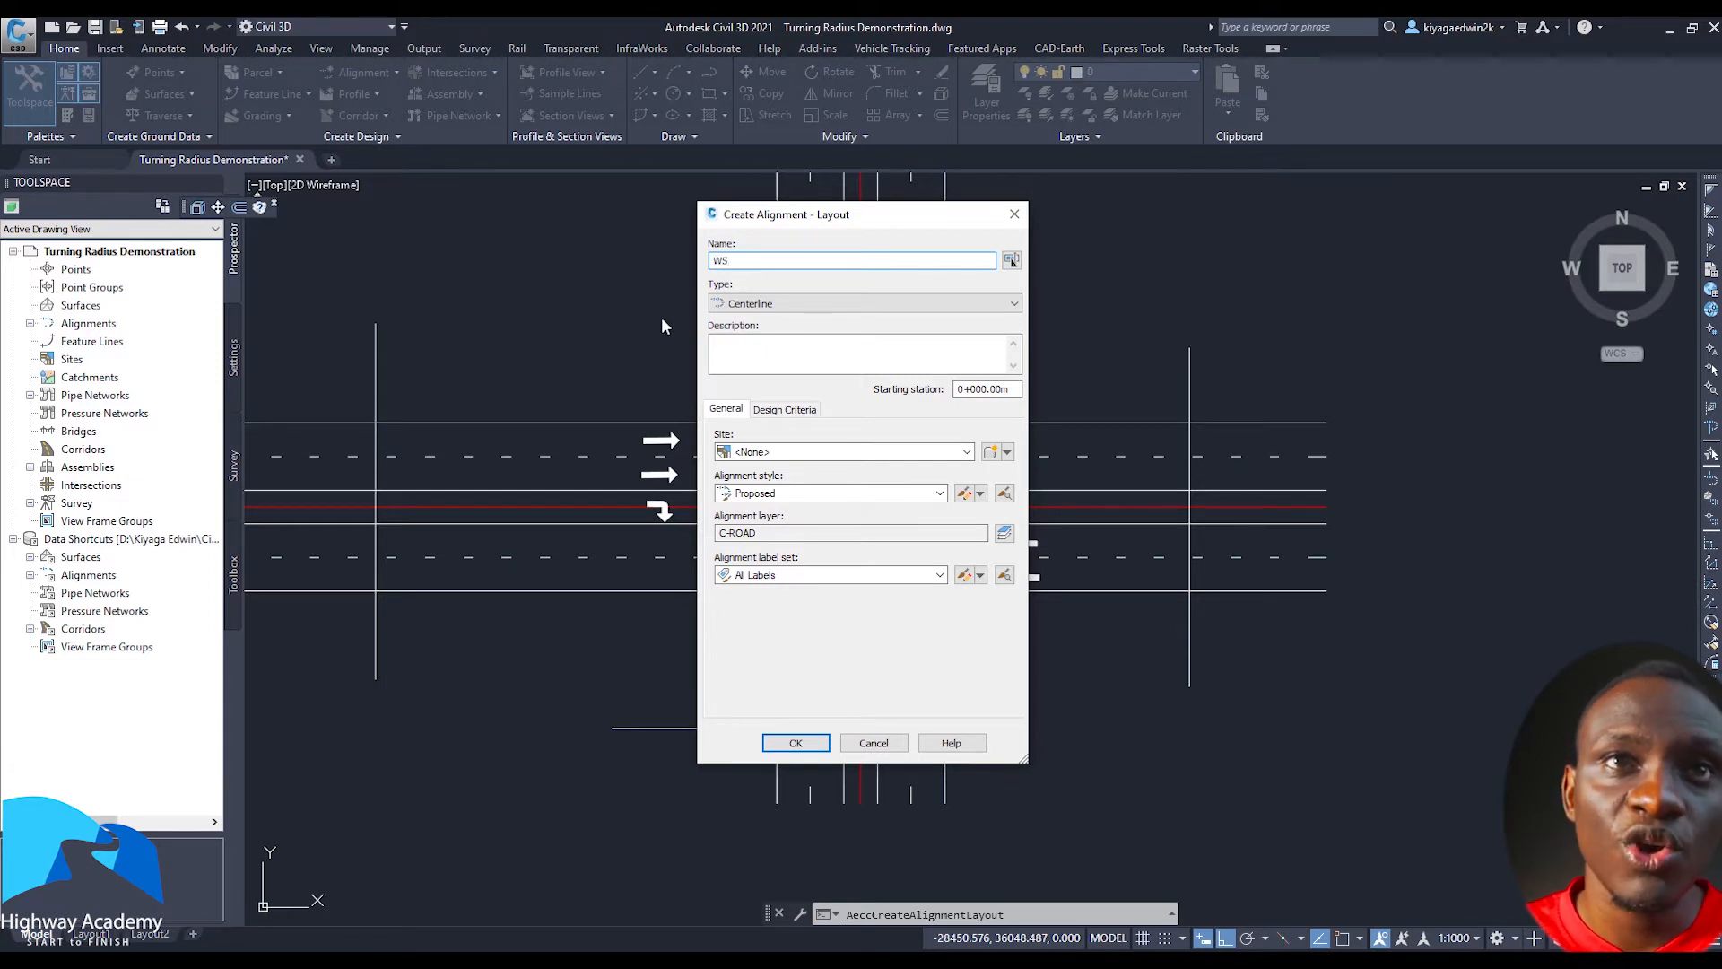
pyautogui.click(795, 744)
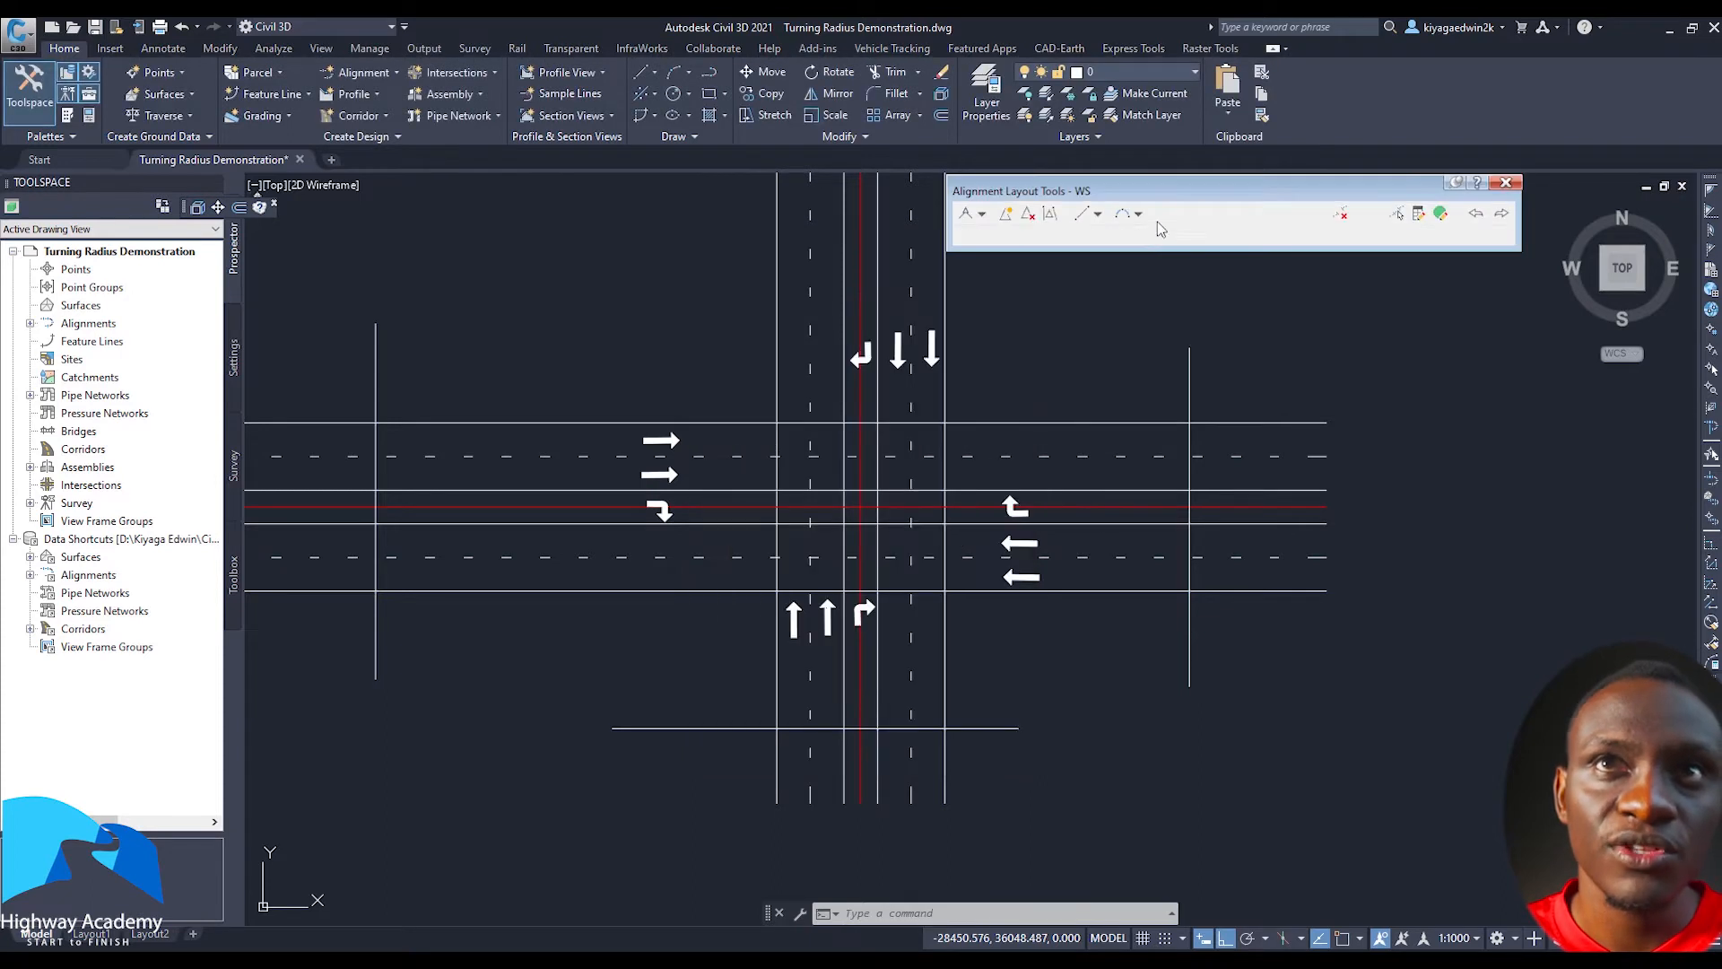
# Draw a two-point fixed line for WS along the solid line above the west leg's red centreline, from its west end to the vertical line
pyautogui.click(1099, 218)
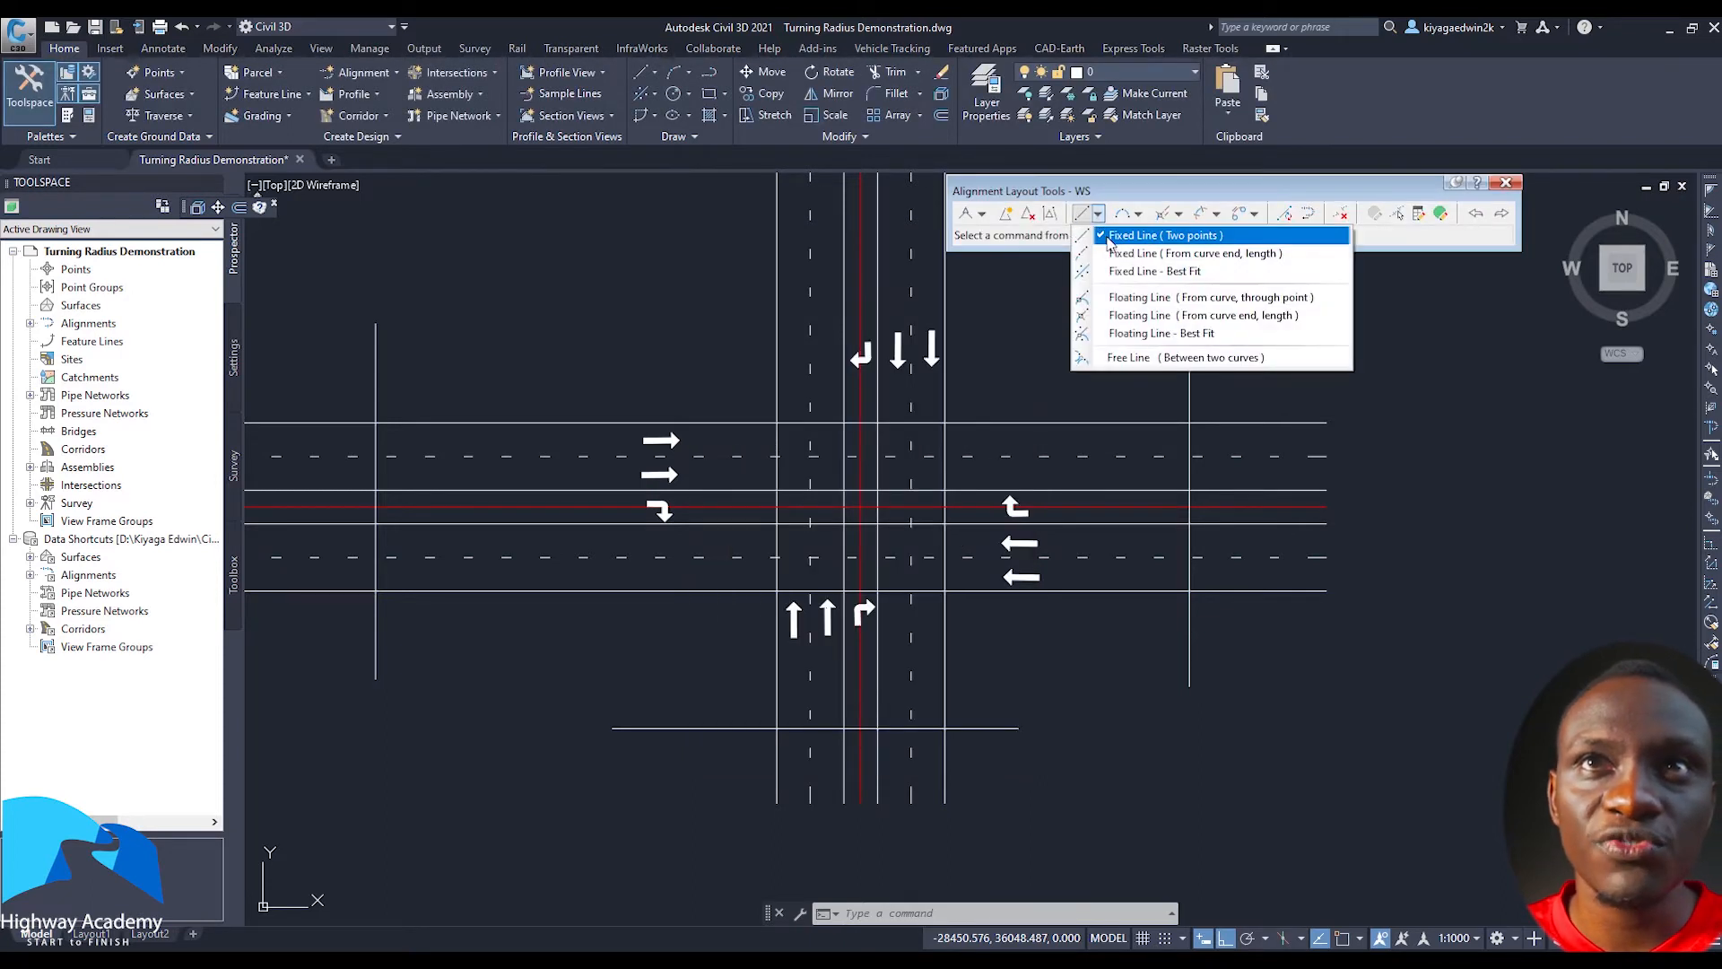
pyautogui.click(1113, 238)
pyautogui.moveTo(466, 475); pyautogui.dragTo(801, 450, button='middle')
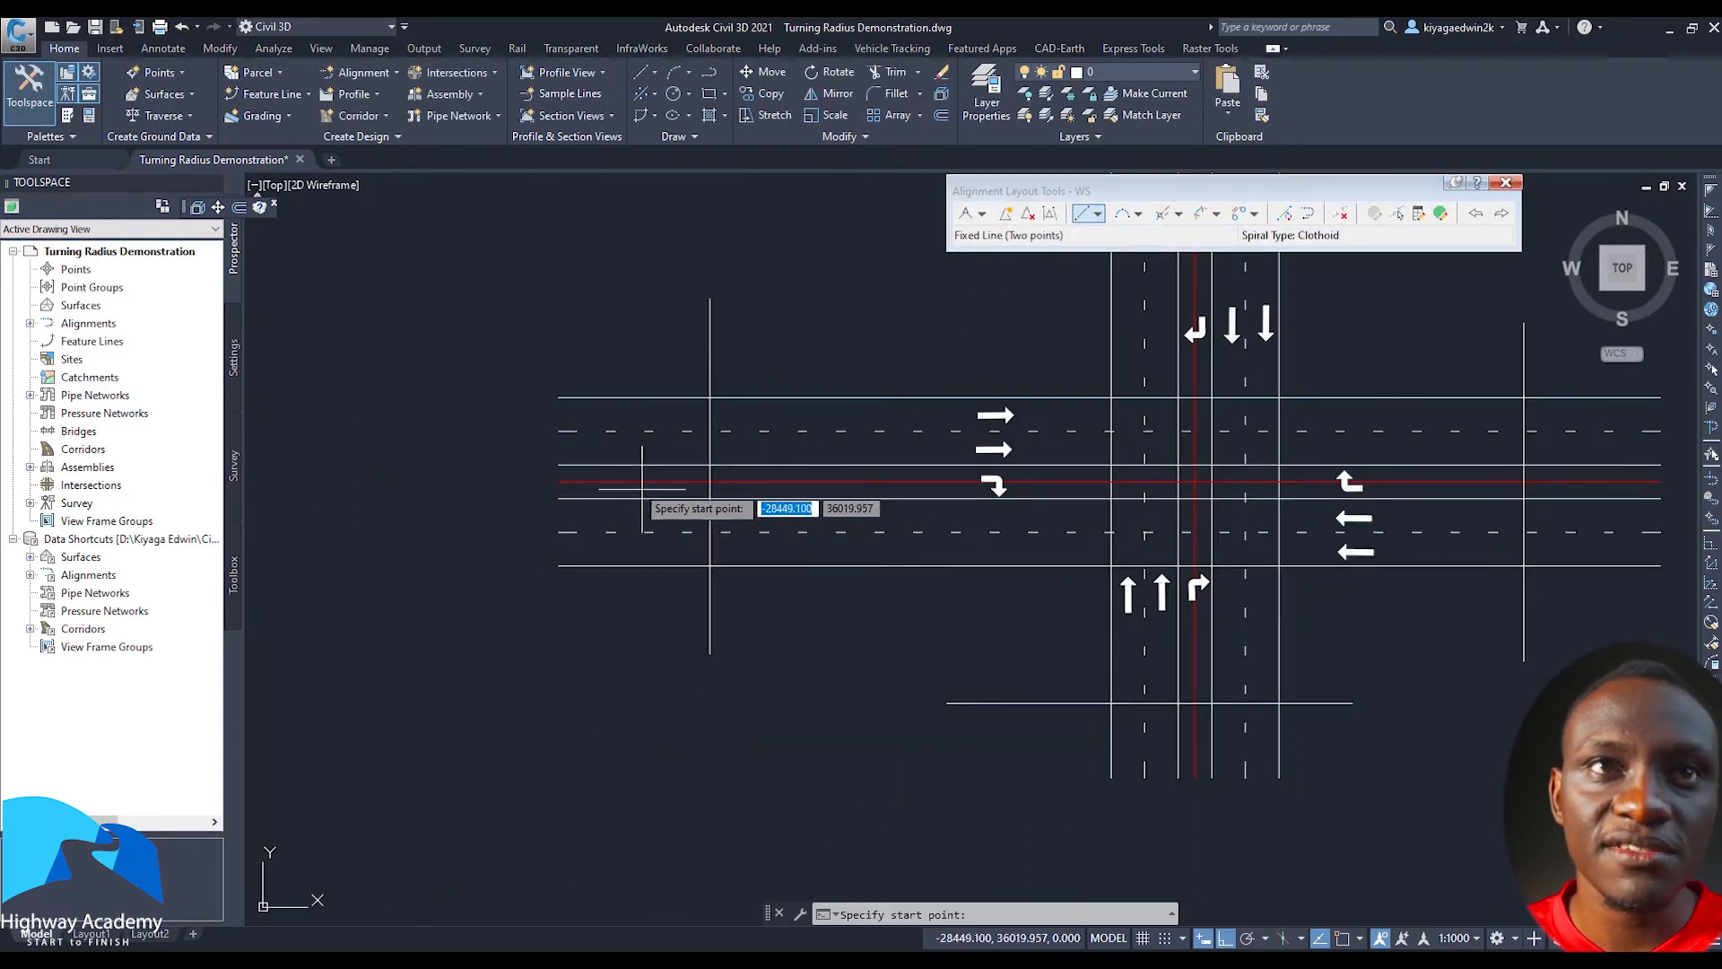
pyautogui.click(558, 465)
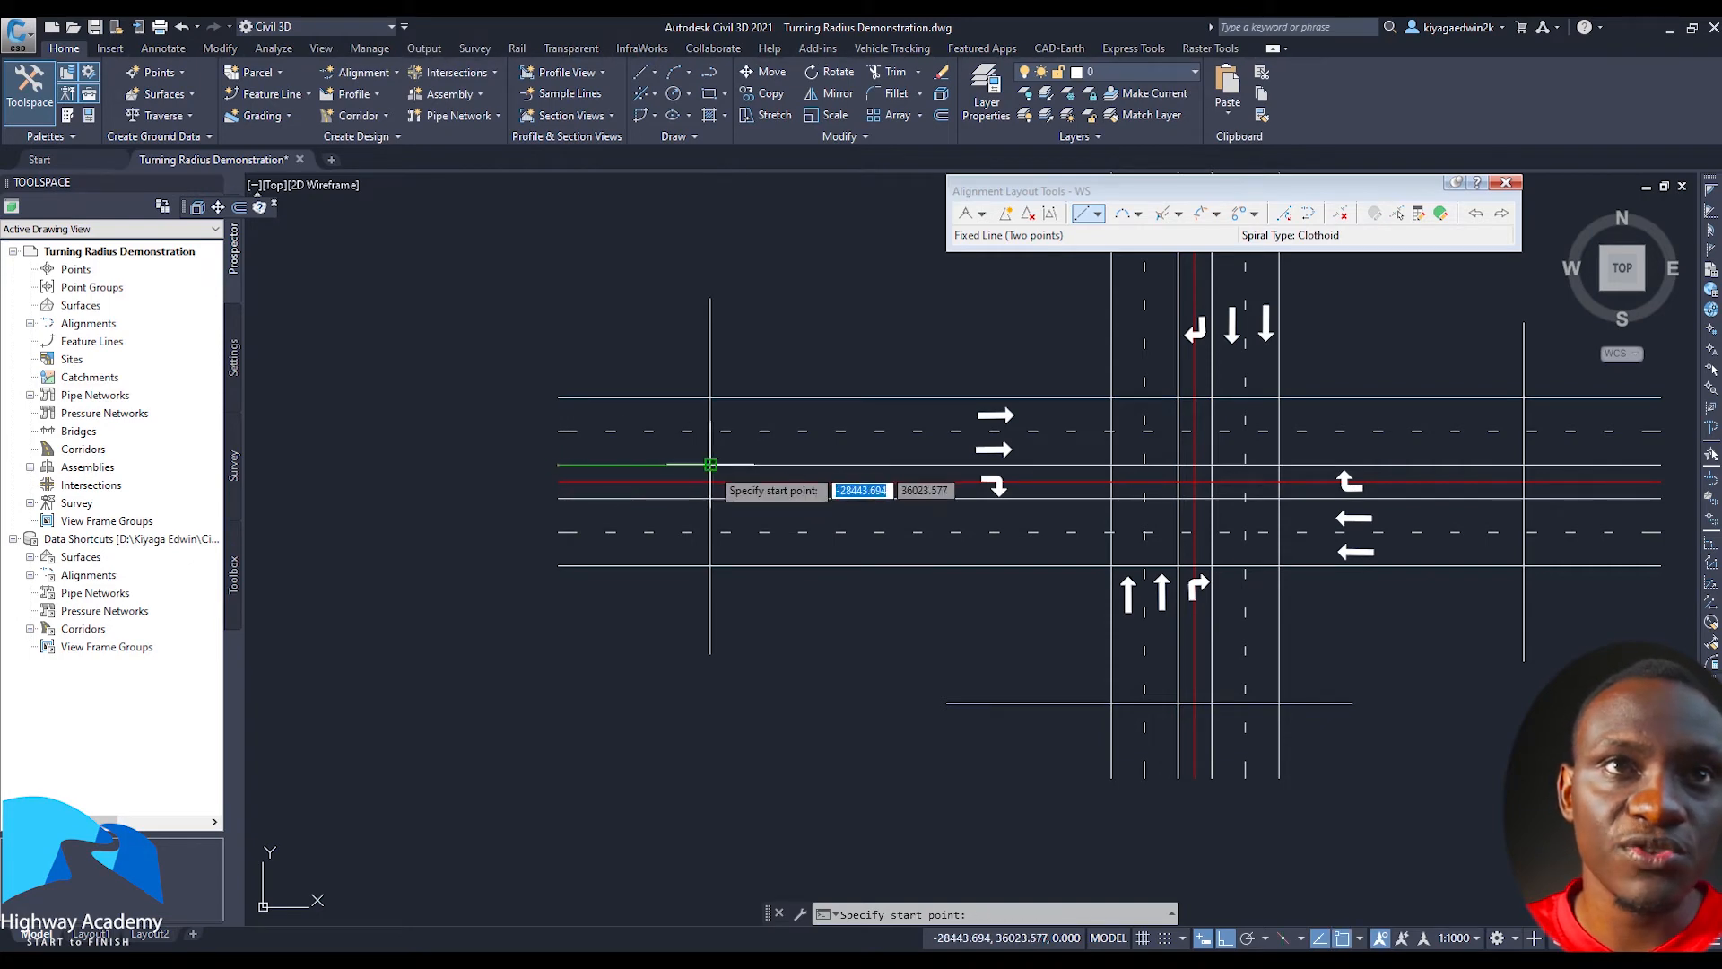
# Delete the WS alignment's geometry point, design speed and station labels
pyautogui.click(740, 341)
pyautogui.click(730, 340)
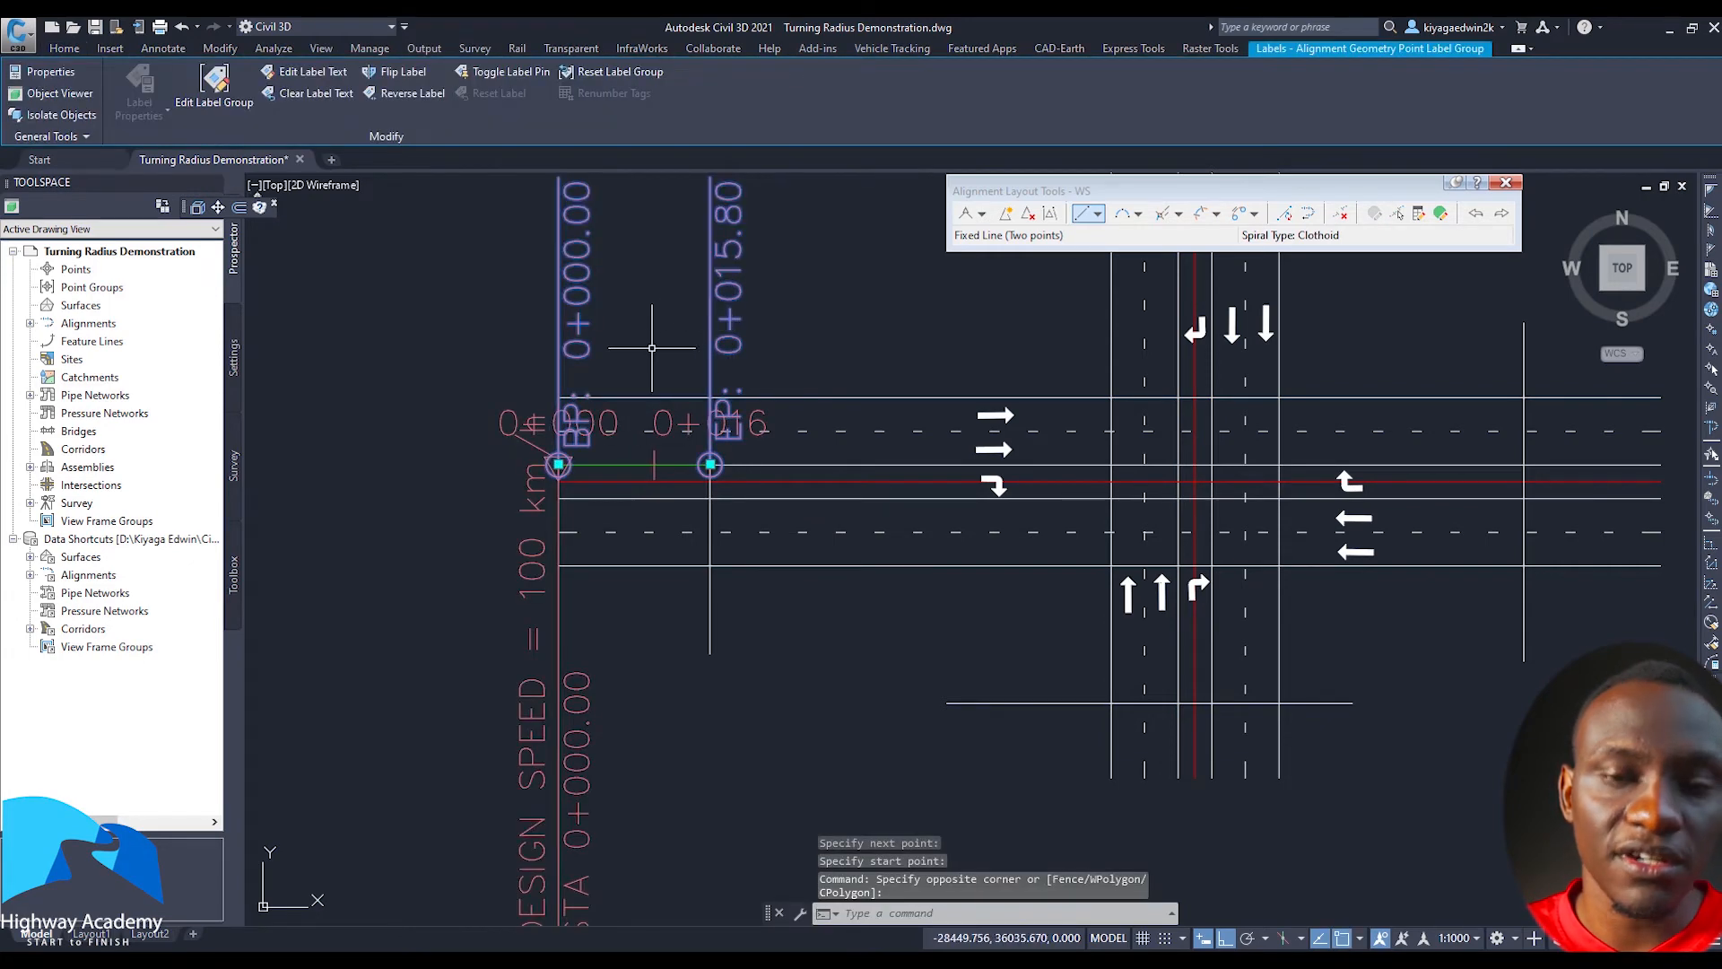
pyautogui.press('Delete')
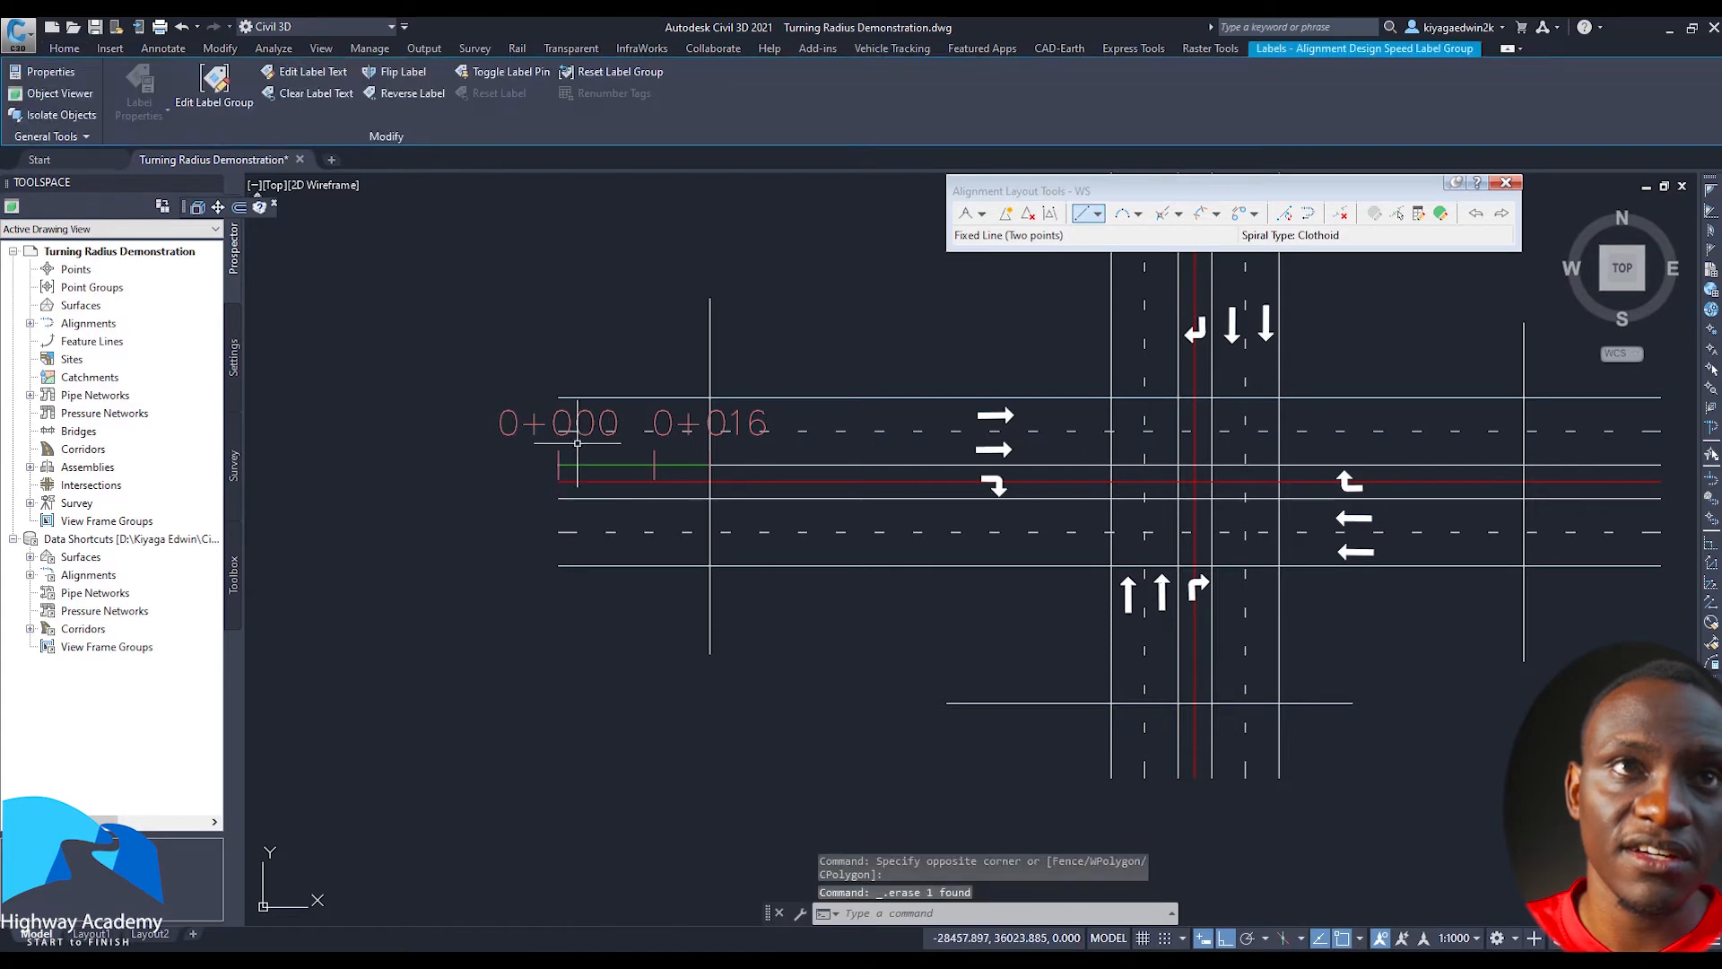
pyautogui.click(590, 433)
pyautogui.press('Delete')
# Draw a two-point fixed line for WS along the solid line east of the south leg's red centreline, from the crossing horizontal line to its south end
pyautogui.scroll(-2, 558, 359)
pyautogui.scroll(2, 655, 466)
pyautogui.moveTo(662, 480); pyautogui.dragTo(543, 363, button='middle')
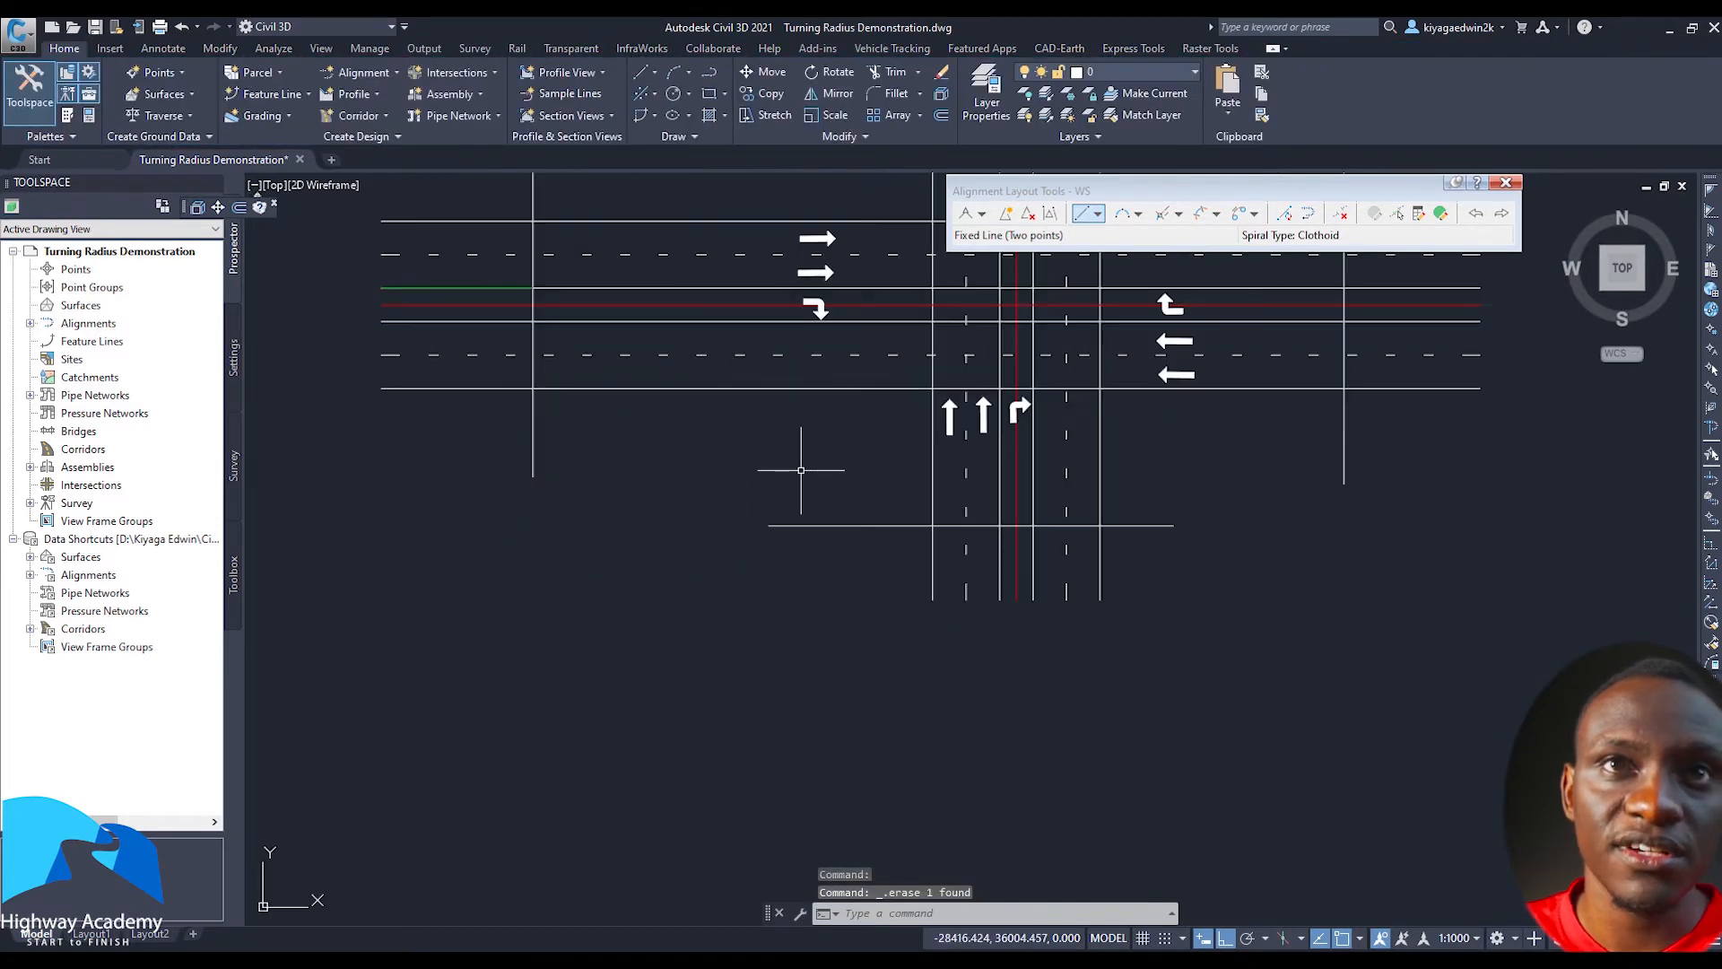
pyautogui.moveTo(1067, 529); pyautogui.dragTo(815, 510, button='middle')
pyautogui.scroll(4, 829, 513)
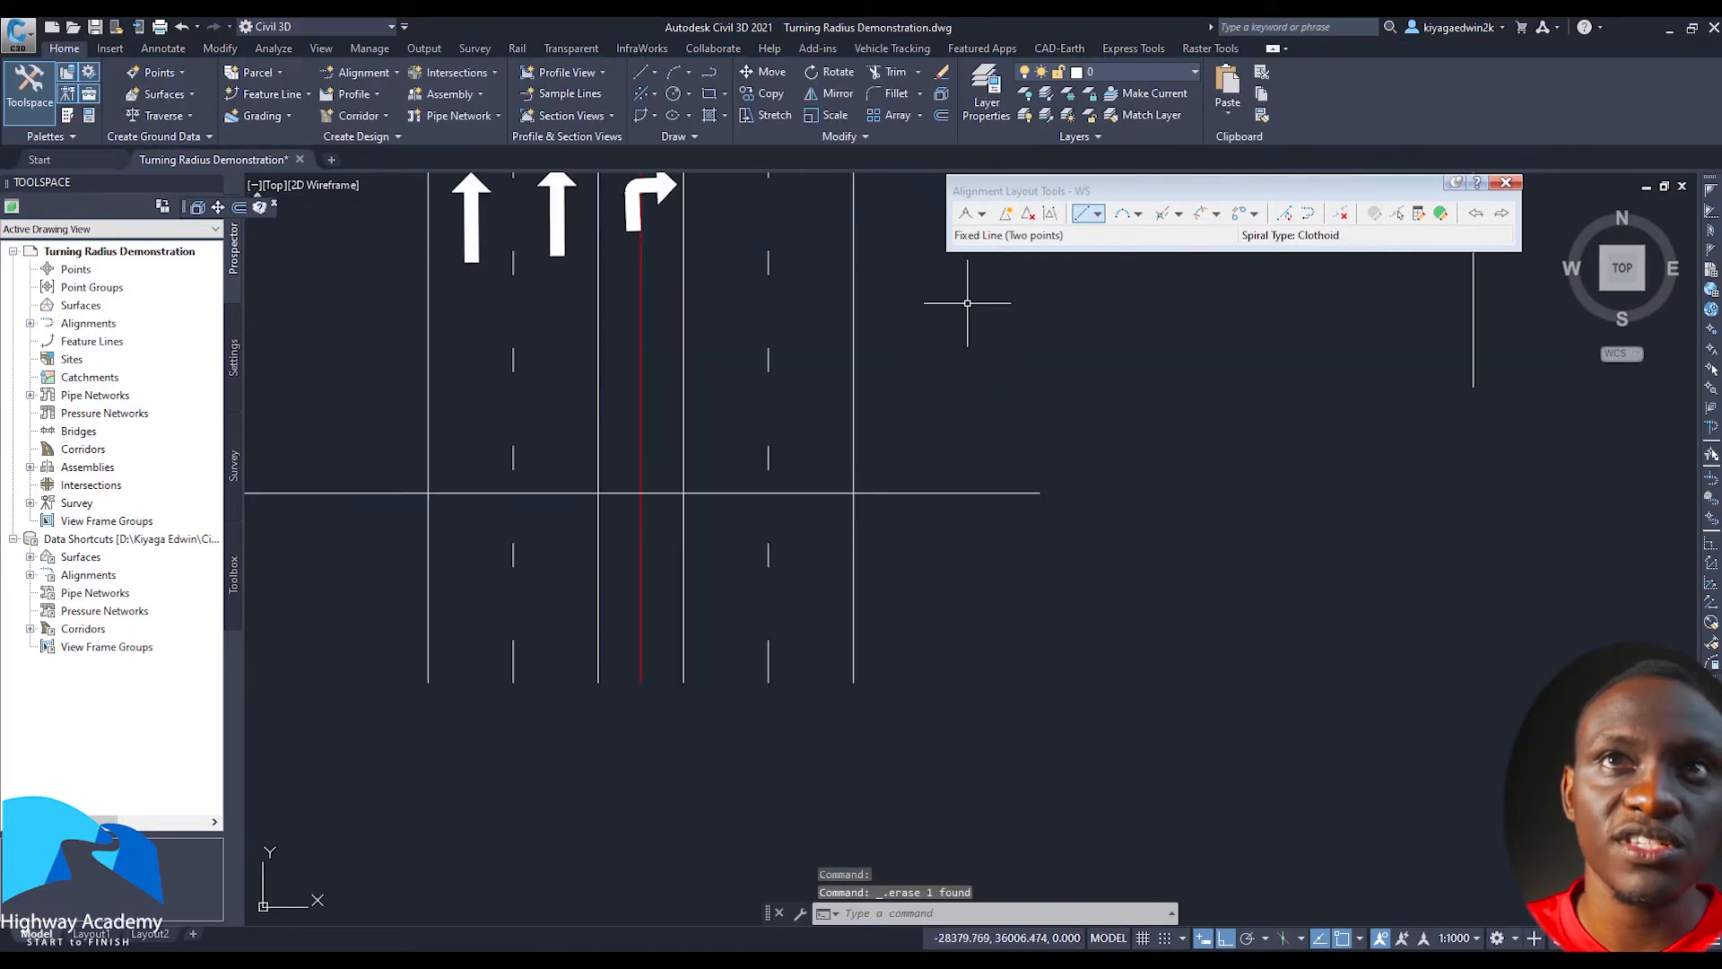
pyautogui.click(1098, 213)
pyautogui.click(1121, 239)
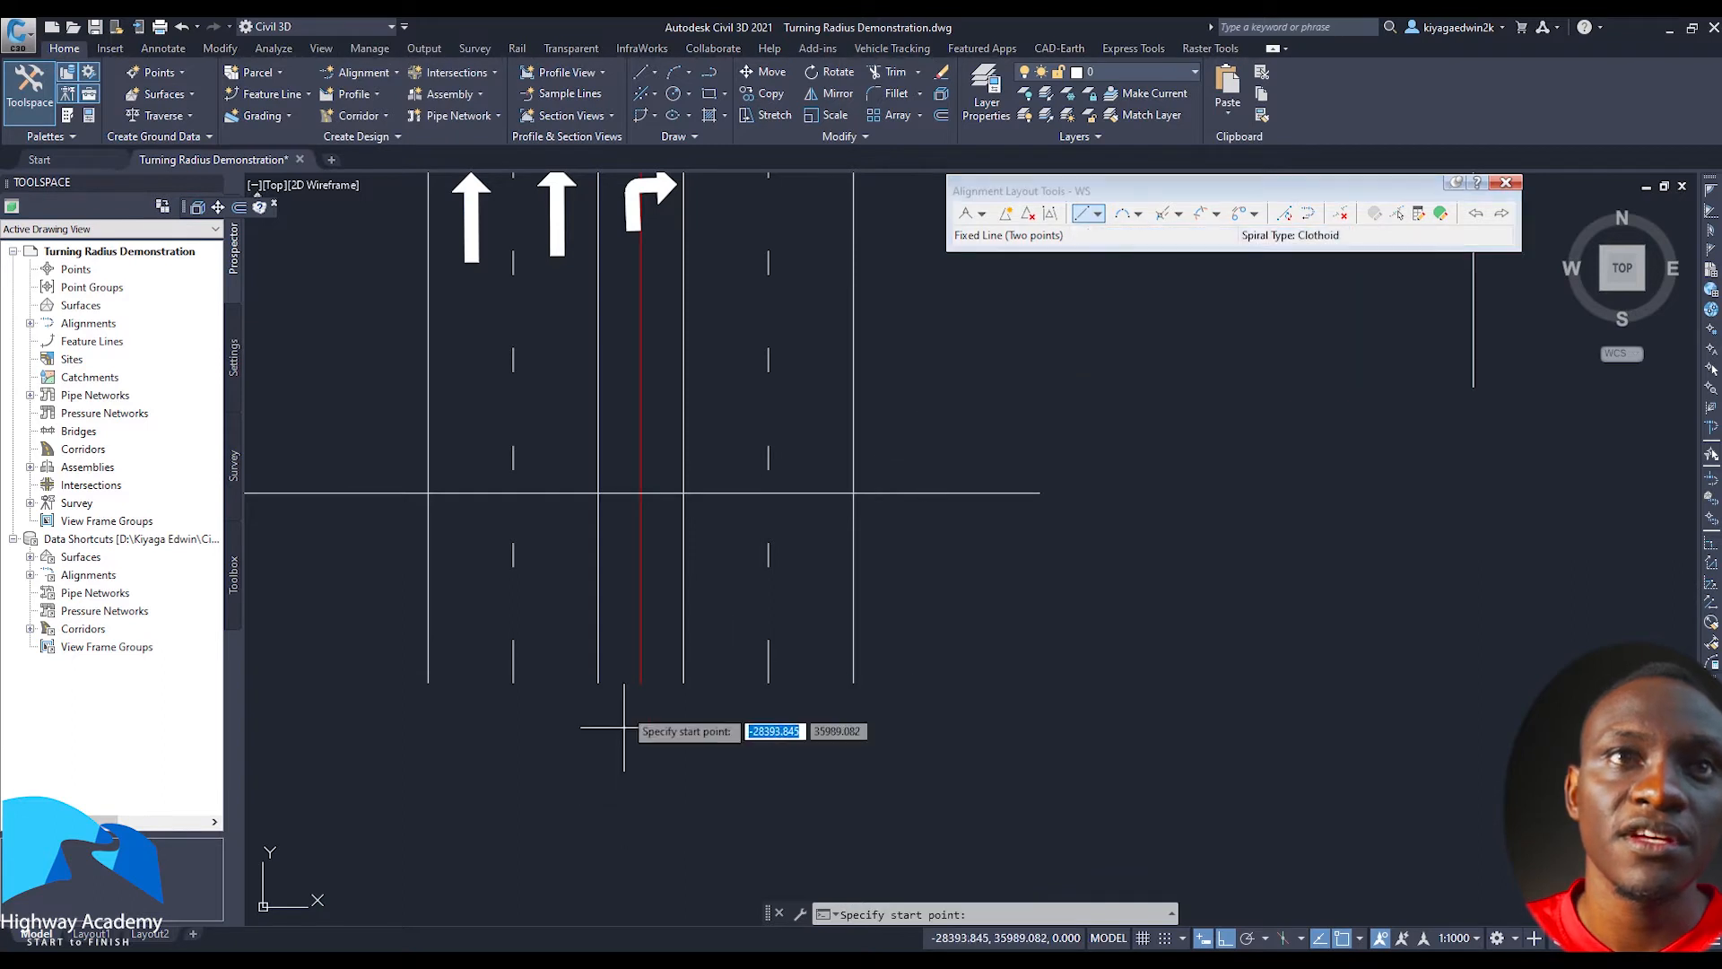
pyautogui.click(684, 493)
pyautogui.click(684, 683)
pyautogui.press('Escape')
pyautogui.scroll(-4, 706, 526)
pyautogui.moveTo(706, 526); pyautogui.dragTo(691, 650, button='middle')
pyautogui.scroll(2, 691, 651)
pyautogui.click(1138, 213)
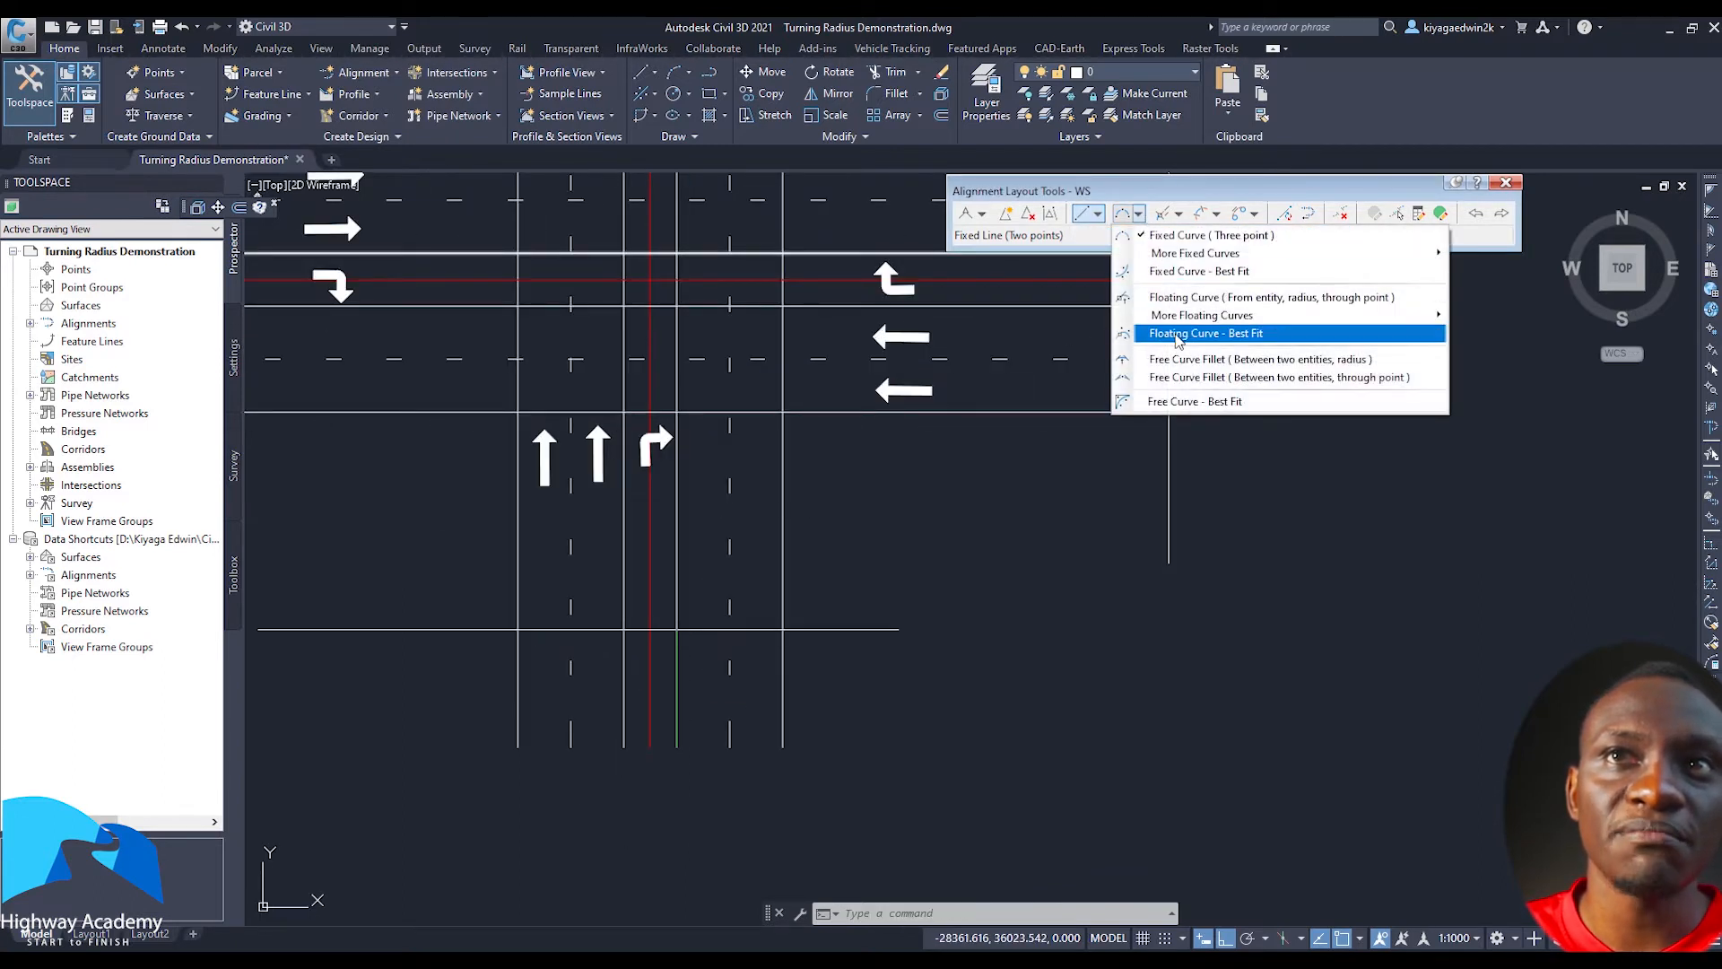
pyautogui.click(1187, 362)
pyautogui.moveTo(259, 272)
pyautogui.mouseDown(button='middle')
pyautogui.moveTo(566, 326)
pyautogui.moveTo(654, 530)
pyautogui.mouseUp(button='middle')
pyautogui.scroll(-2, 654, 530)
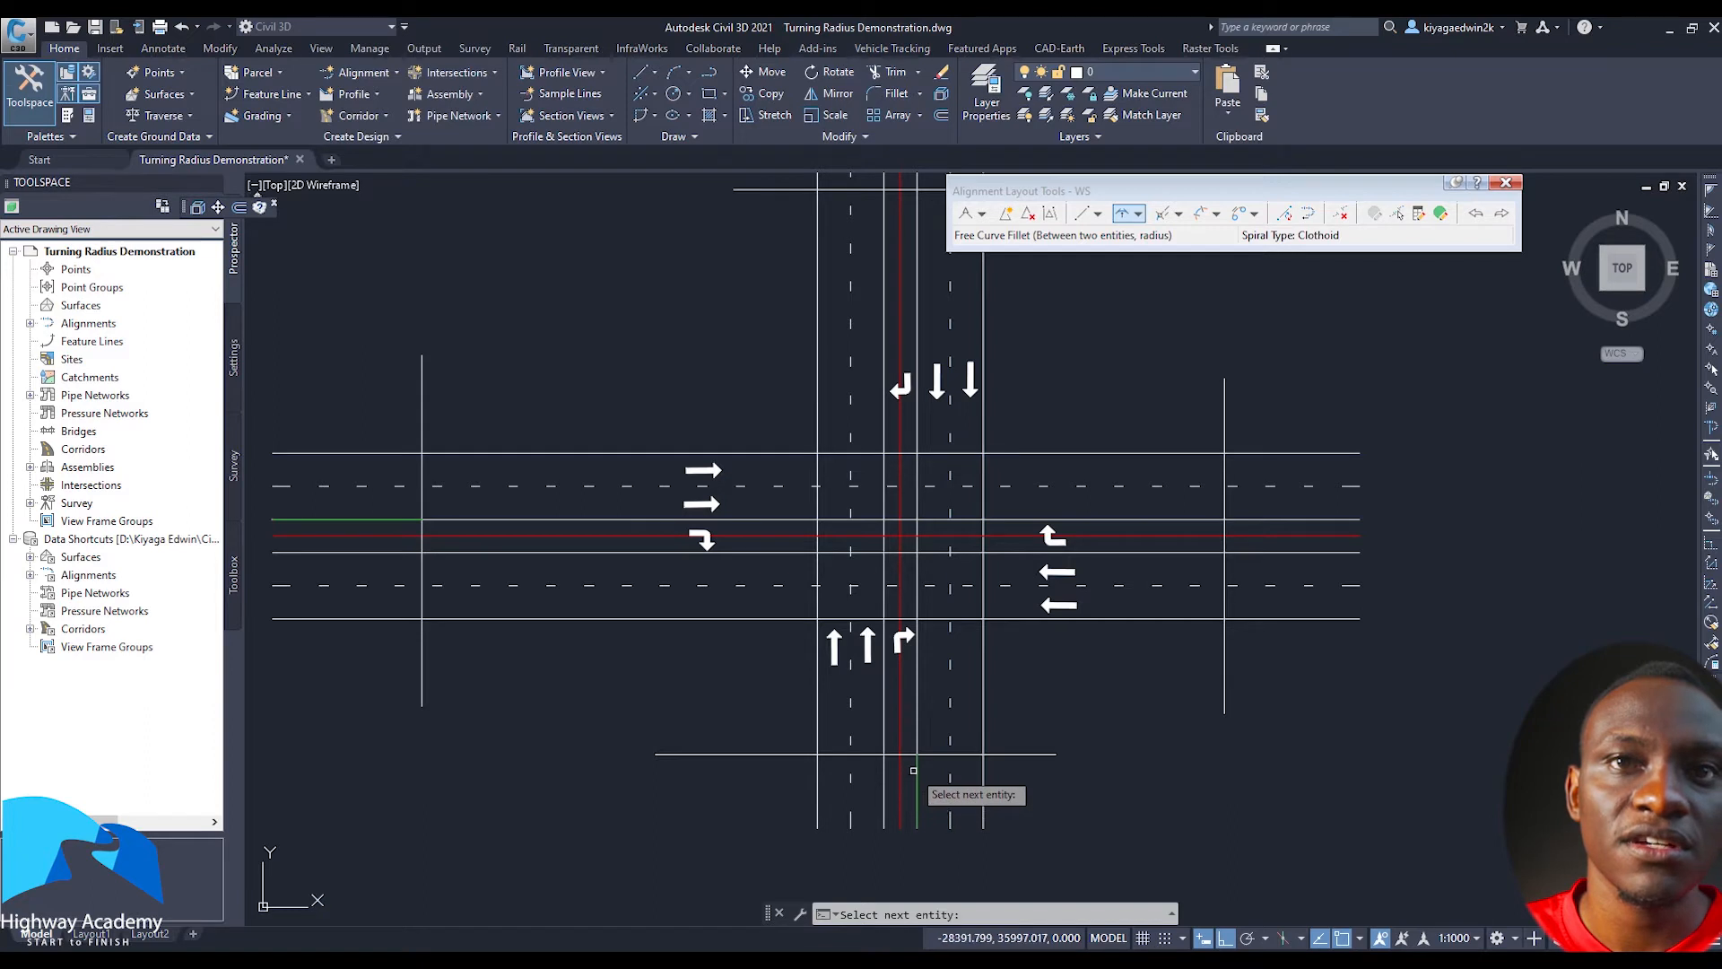
pyautogui.press('Escape')
# Move both ends of WS's south leg line east onto the dashed lane line, keeping it between the crossing horizontal line and the leg's south end
pyautogui.scroll(3, 913, 775)
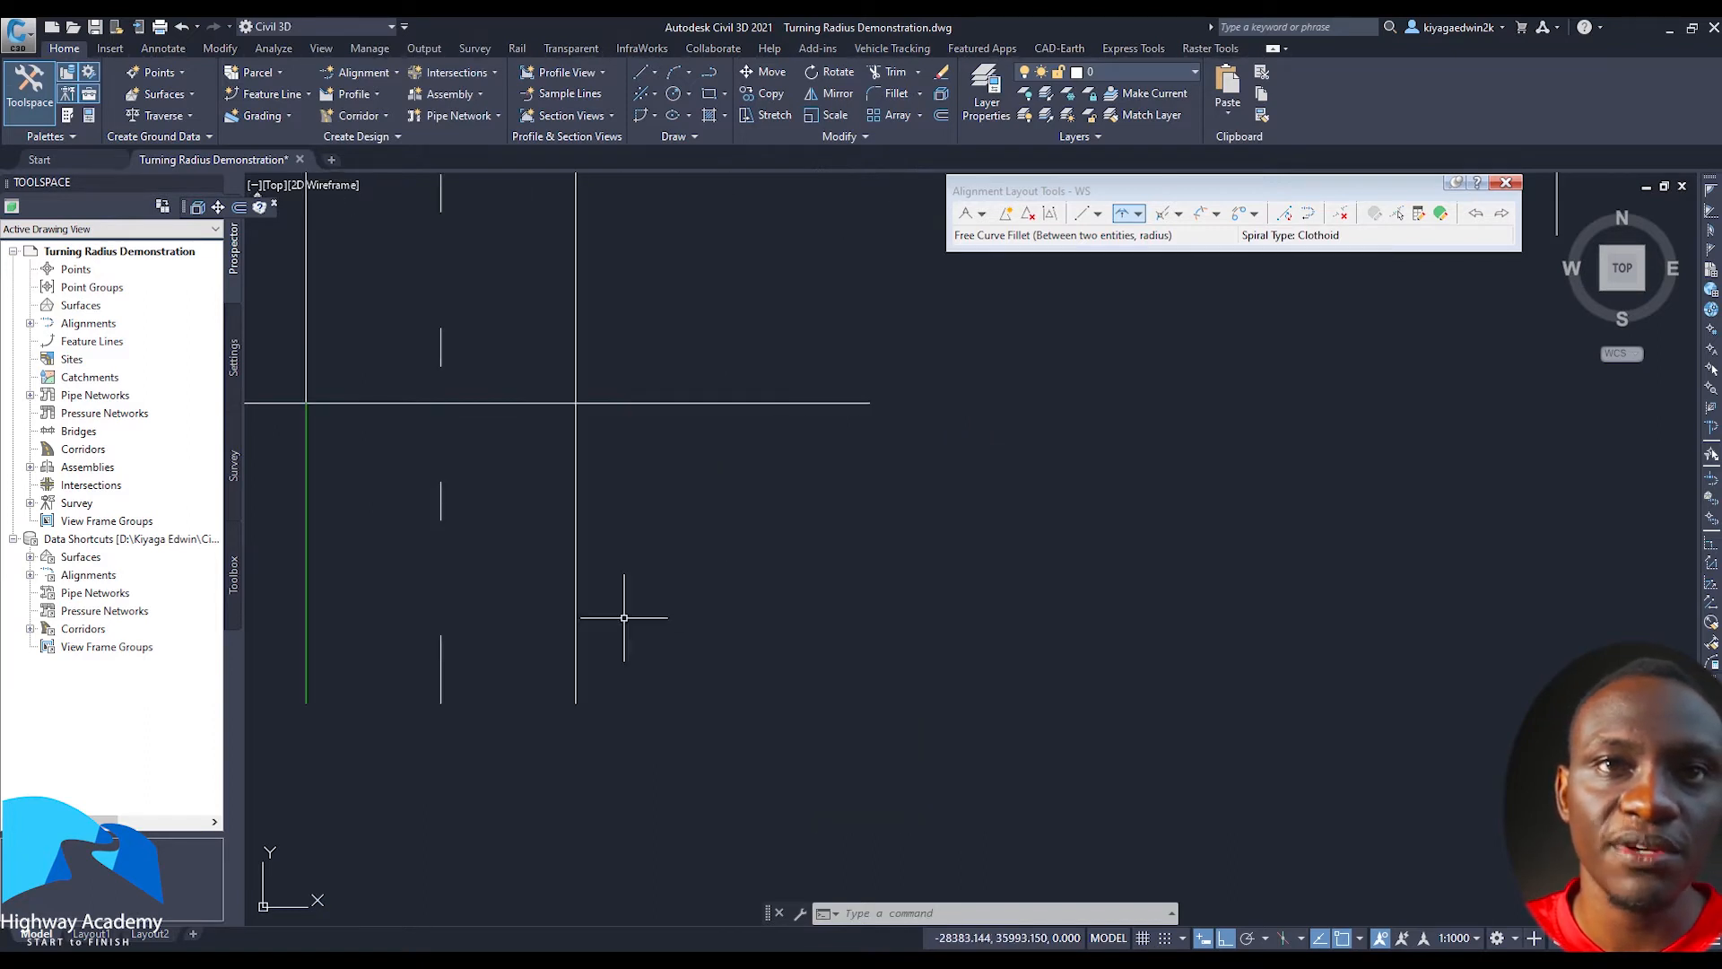
pyautogui.moveTo(624, 618); pyautogui.dragTo(943, 547, button='middle')
pyautogui.moveTo(673, 510)
pyautogui.mouseDown(button='middle')
pyautogui.moveTo(747, 570)
pyautogui.moveTo(731, 568)
pyautogui.mouseUp(button='middle')
pyautogui.click(724, 549)
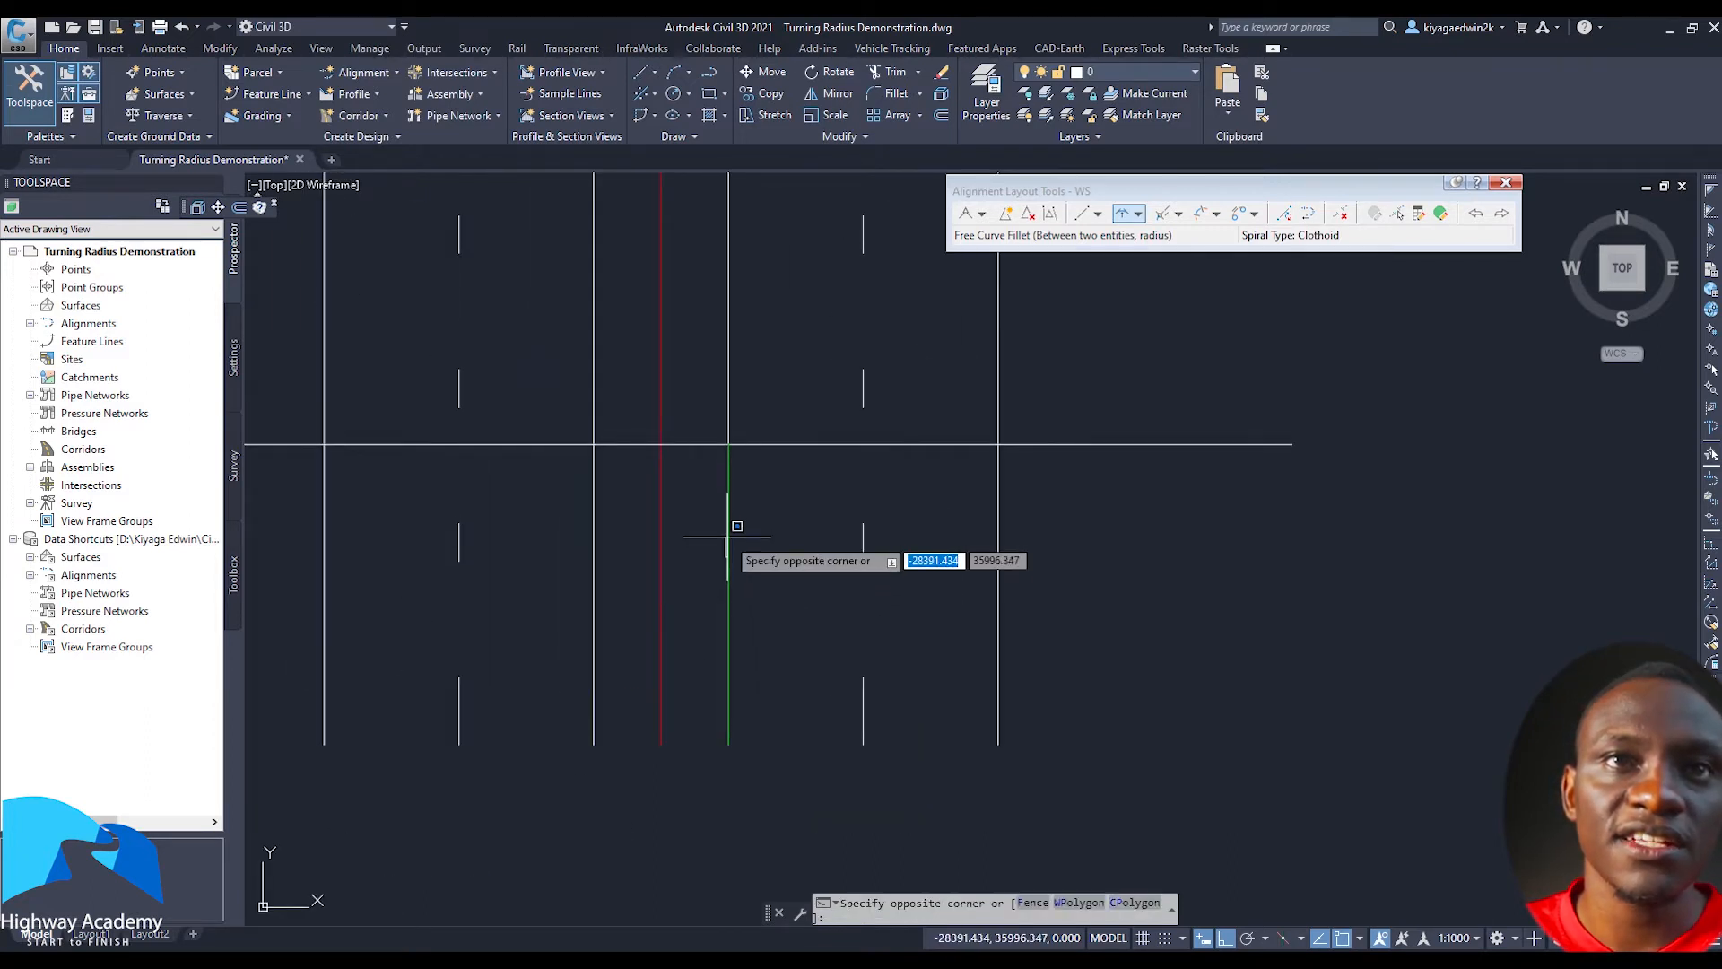
pyautogui.click(731, 535)
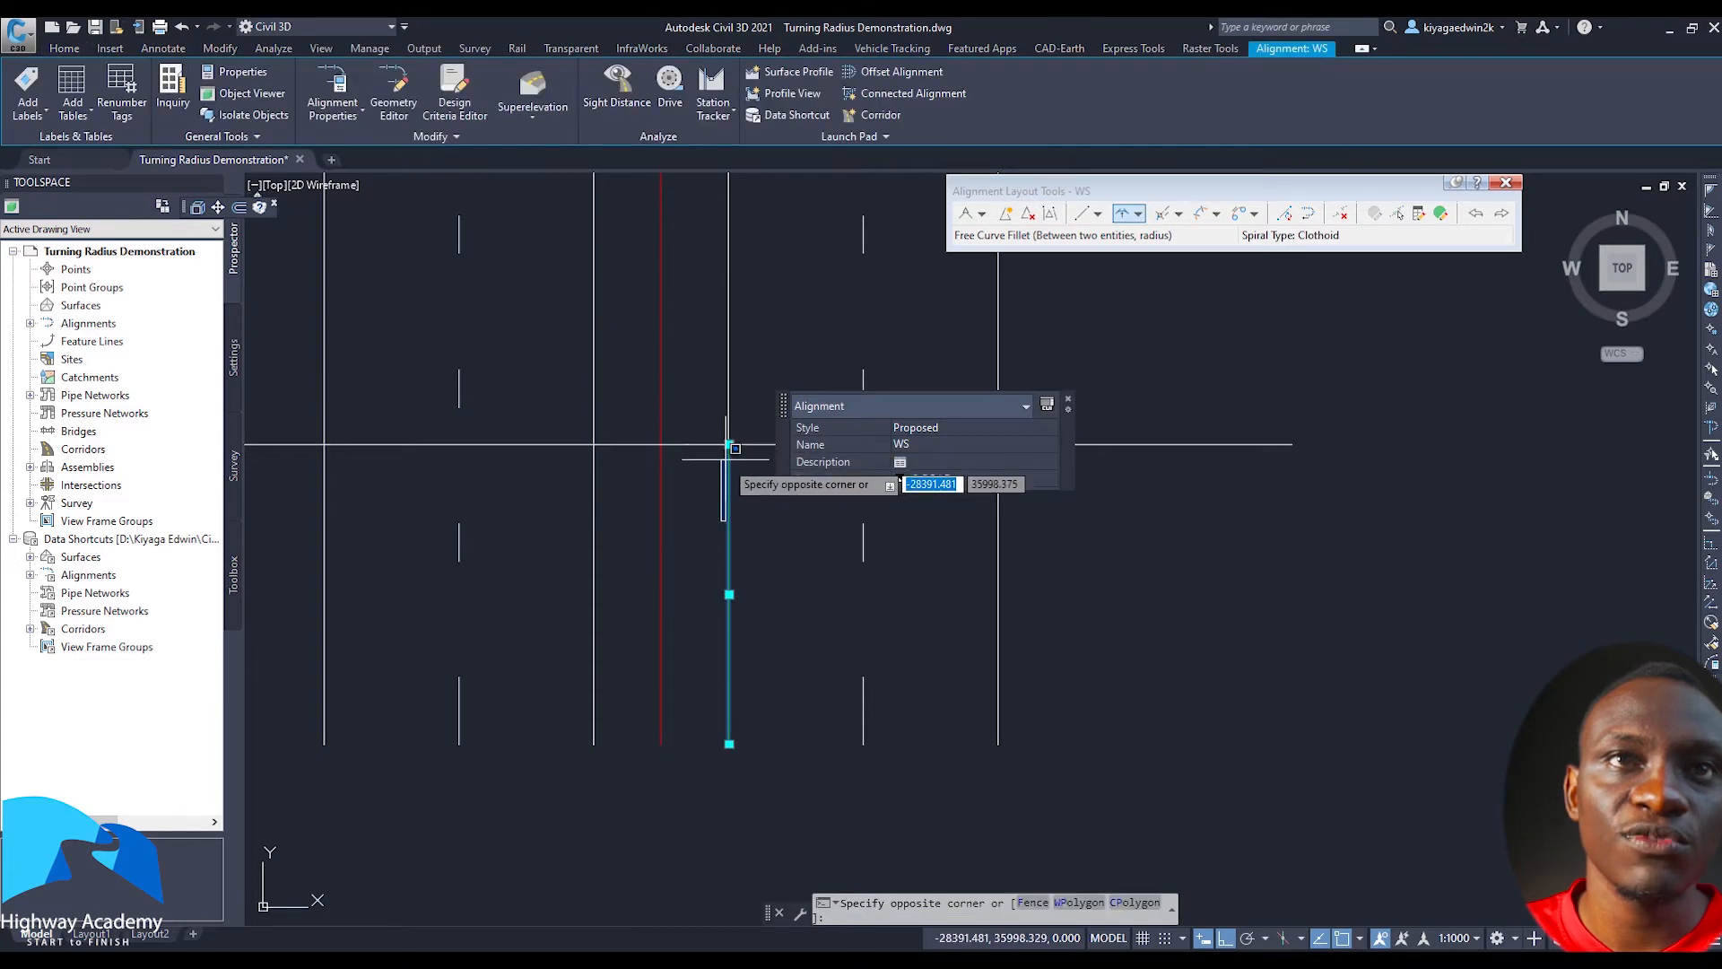
pyautogui.moveTo(723, 460); pyautogui.dragTo(641, 554, button='middle')
pyautogui.click(654, 536)
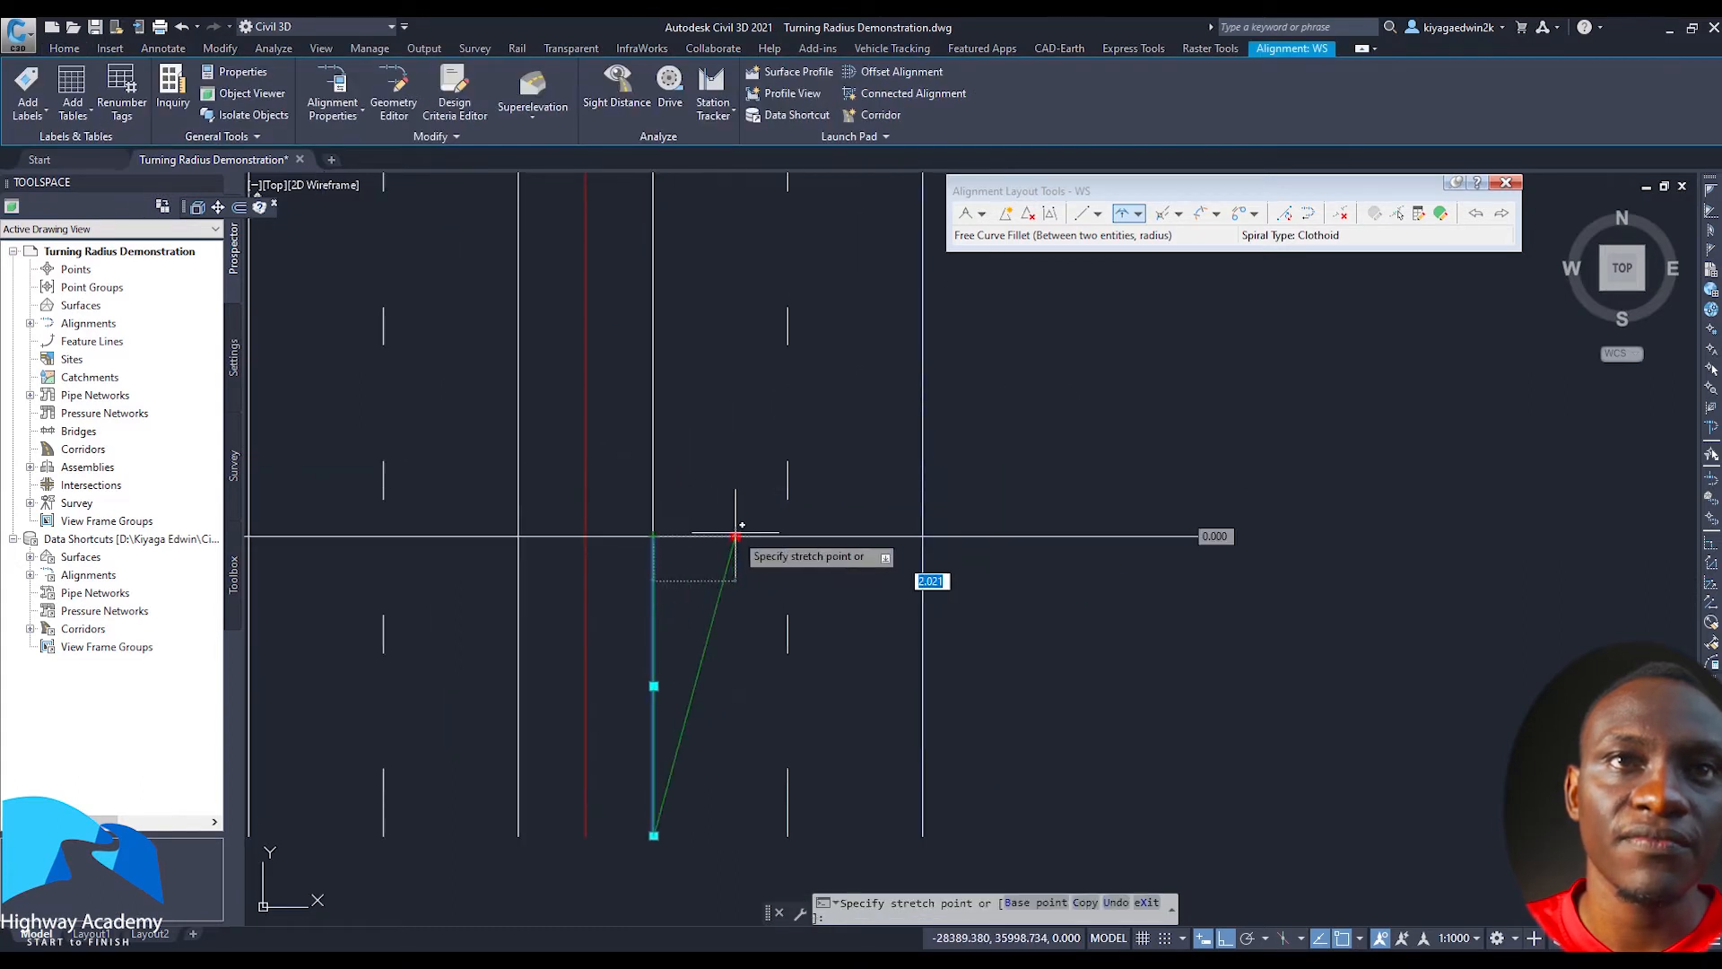
pyautogui.click(788, 536)
pyautogui.moveTo(788, 535); pyautogui.dragTo(828, 290, button='middle')
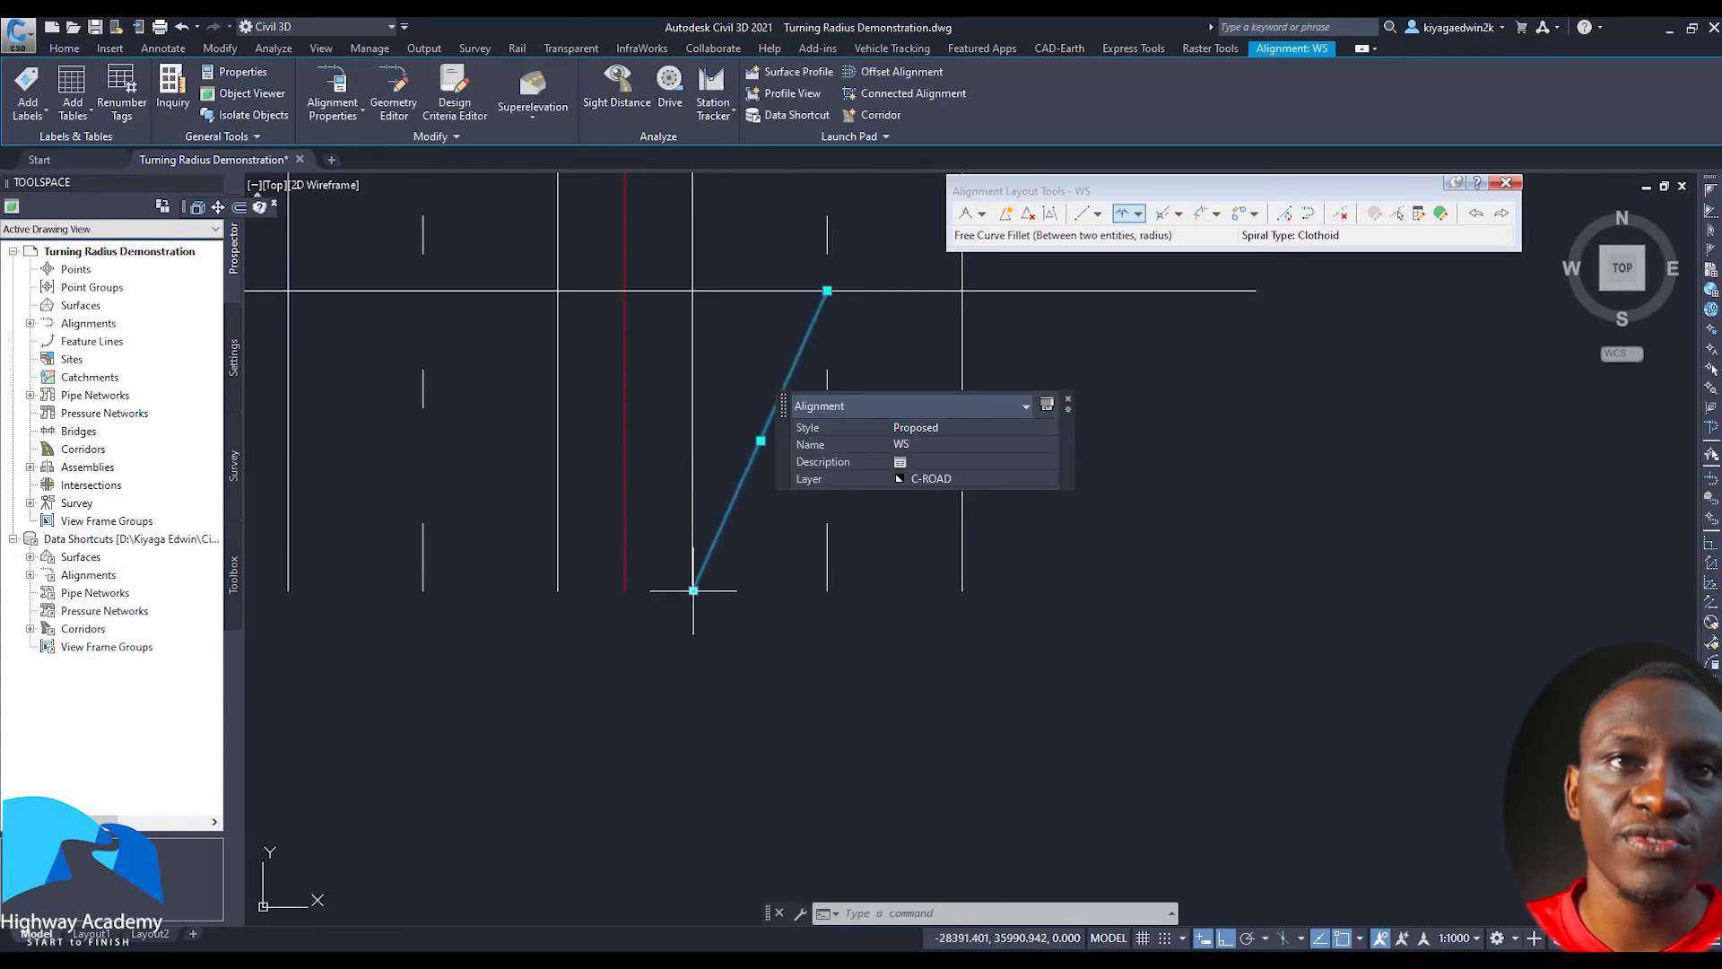
pyautogui.click(694, 590)
pyautogui.click(827, 590)
pyautogui.scroll(-6, 801, 499)
pyautogui.moveTo(801, 497); pyautogui.dragTo(815, 640, button='middle')
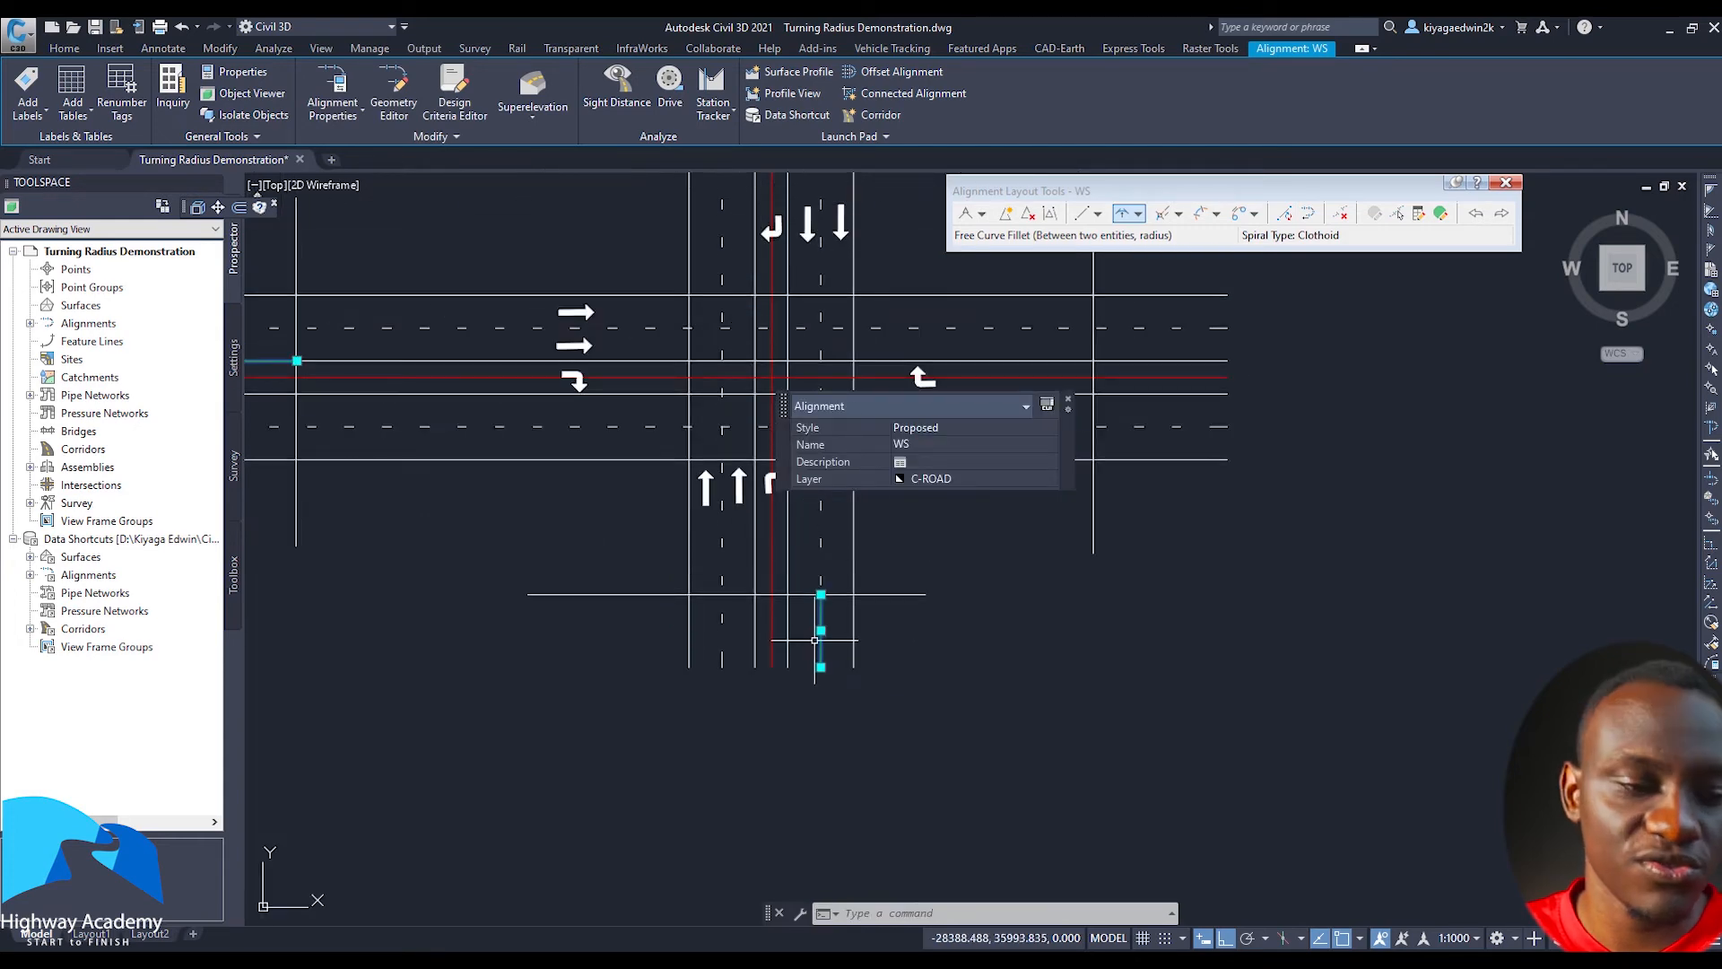
pyautogui.press('Escape')
# Join WS's west and south lines with a free curve fillet, solution angle less than 180 and radius 14 m
pyautogui.click(1124, 214)
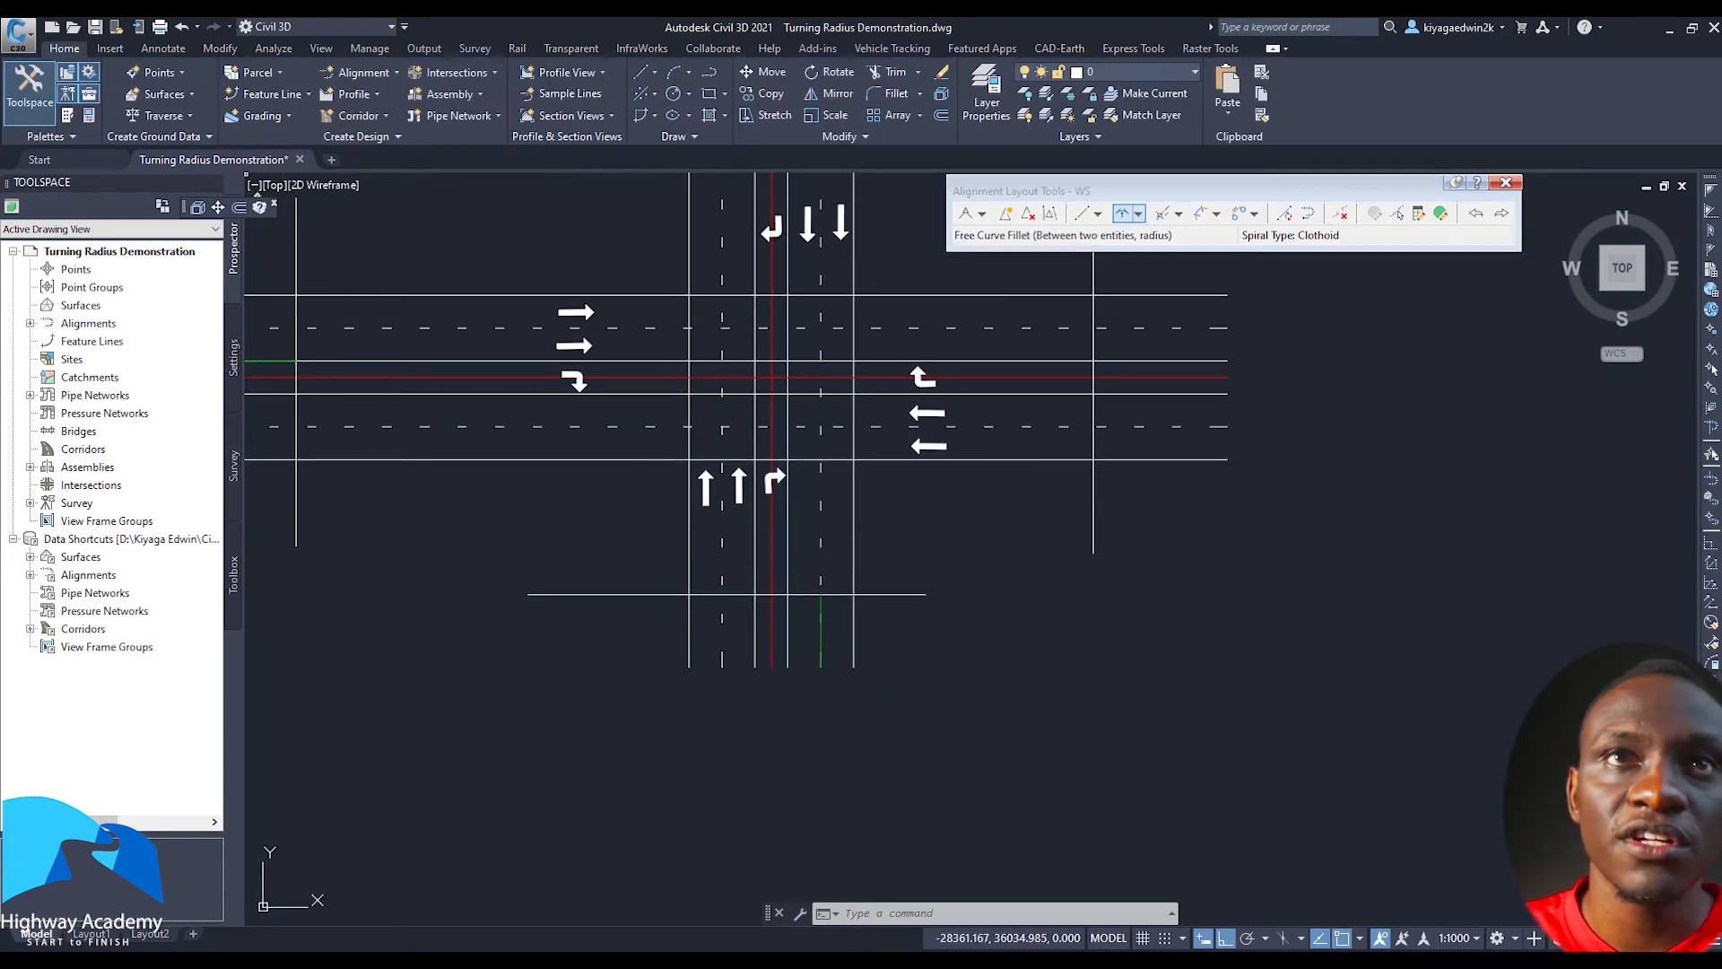
pyautogui.moveTo(648, 466); pyautogui.dragTo(843, 564, button='middle')
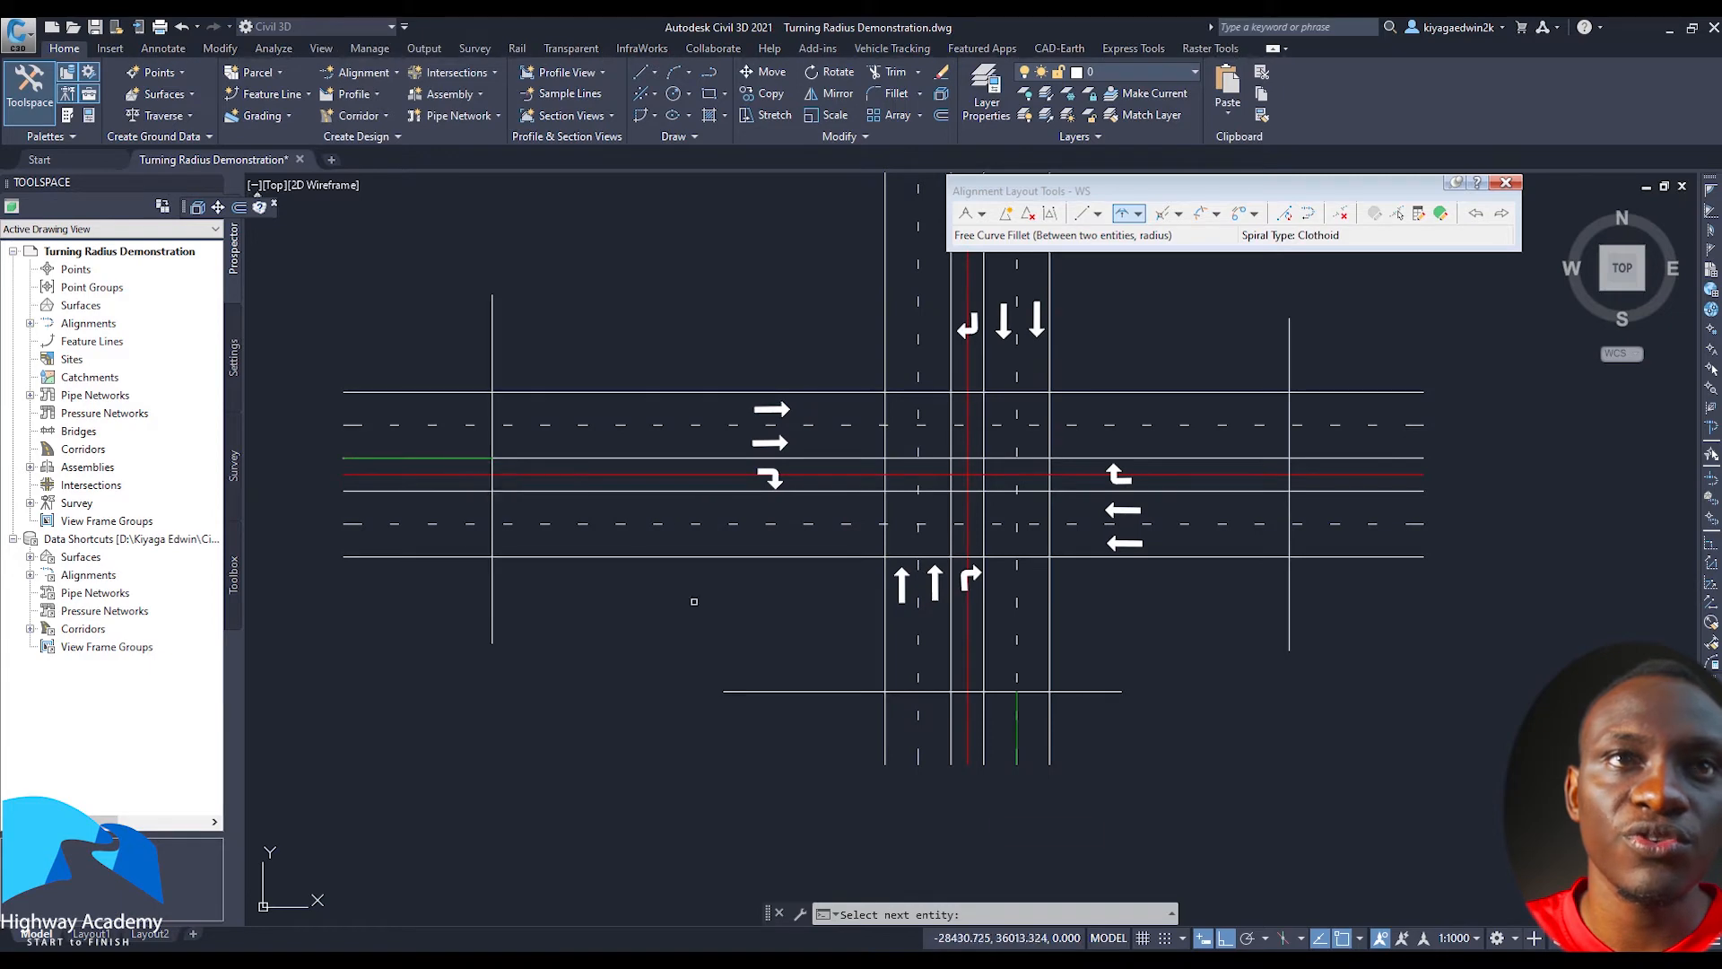
pyautogui.click(1018, 737)
pyautogui.click(1018, 737)
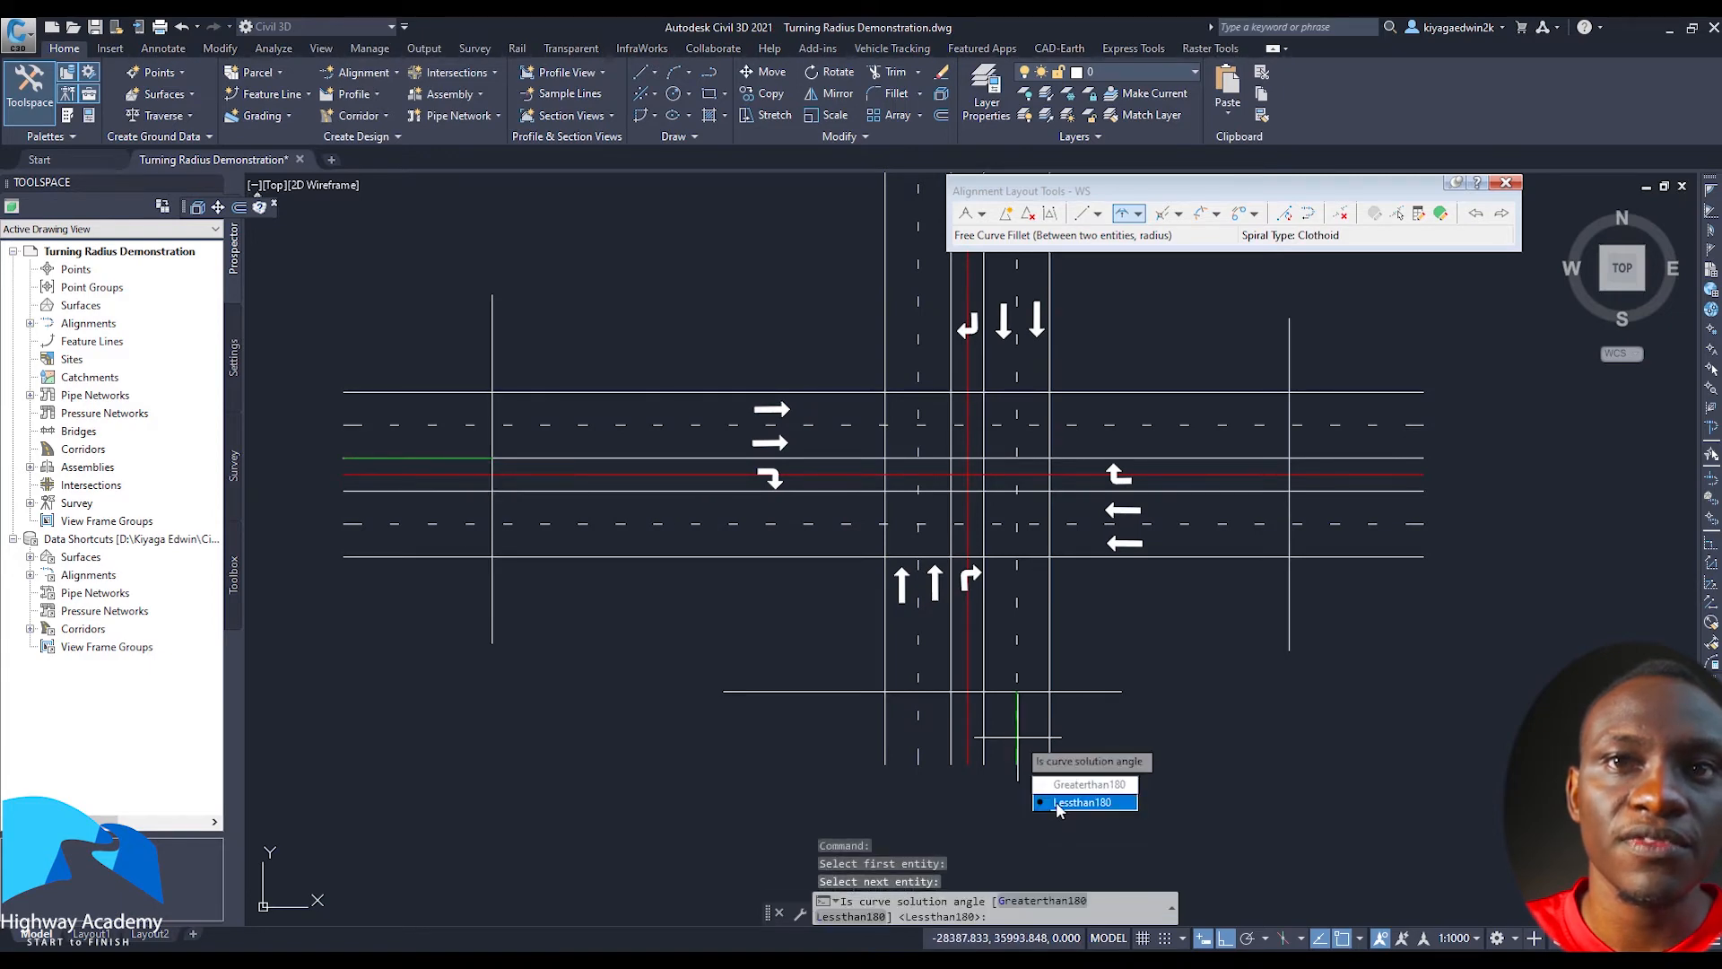
pyautogui.click(1083, 802)
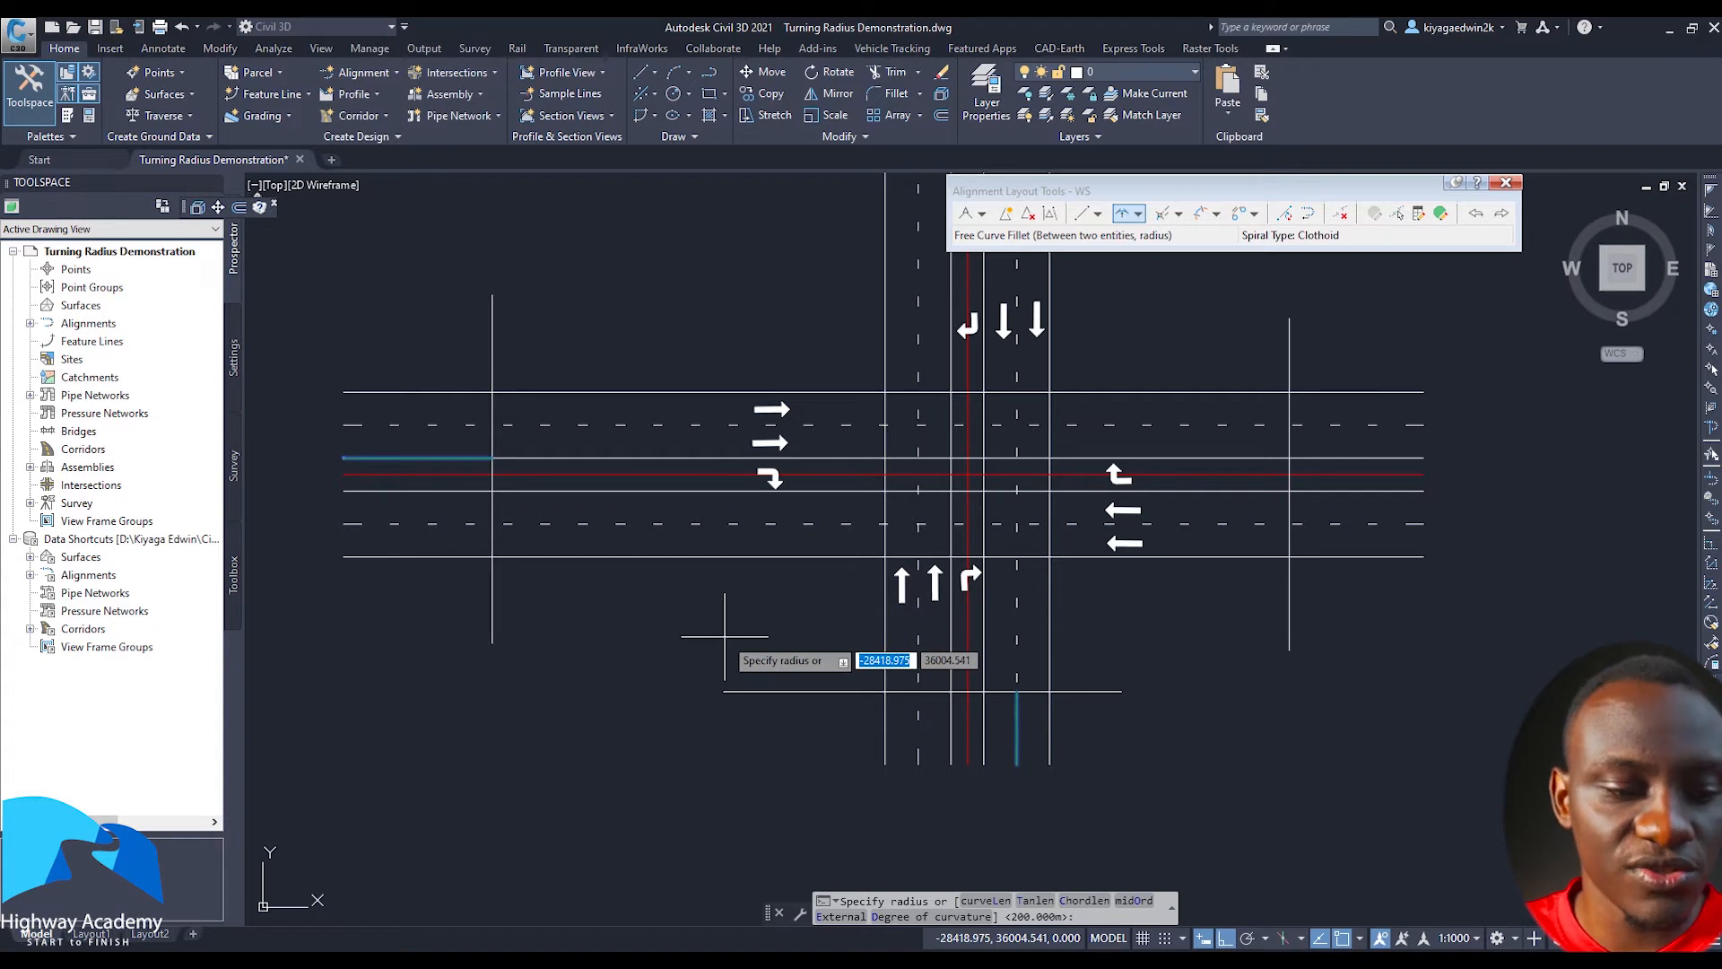
pyautogui.write('14')
pyautogui.press('Return')
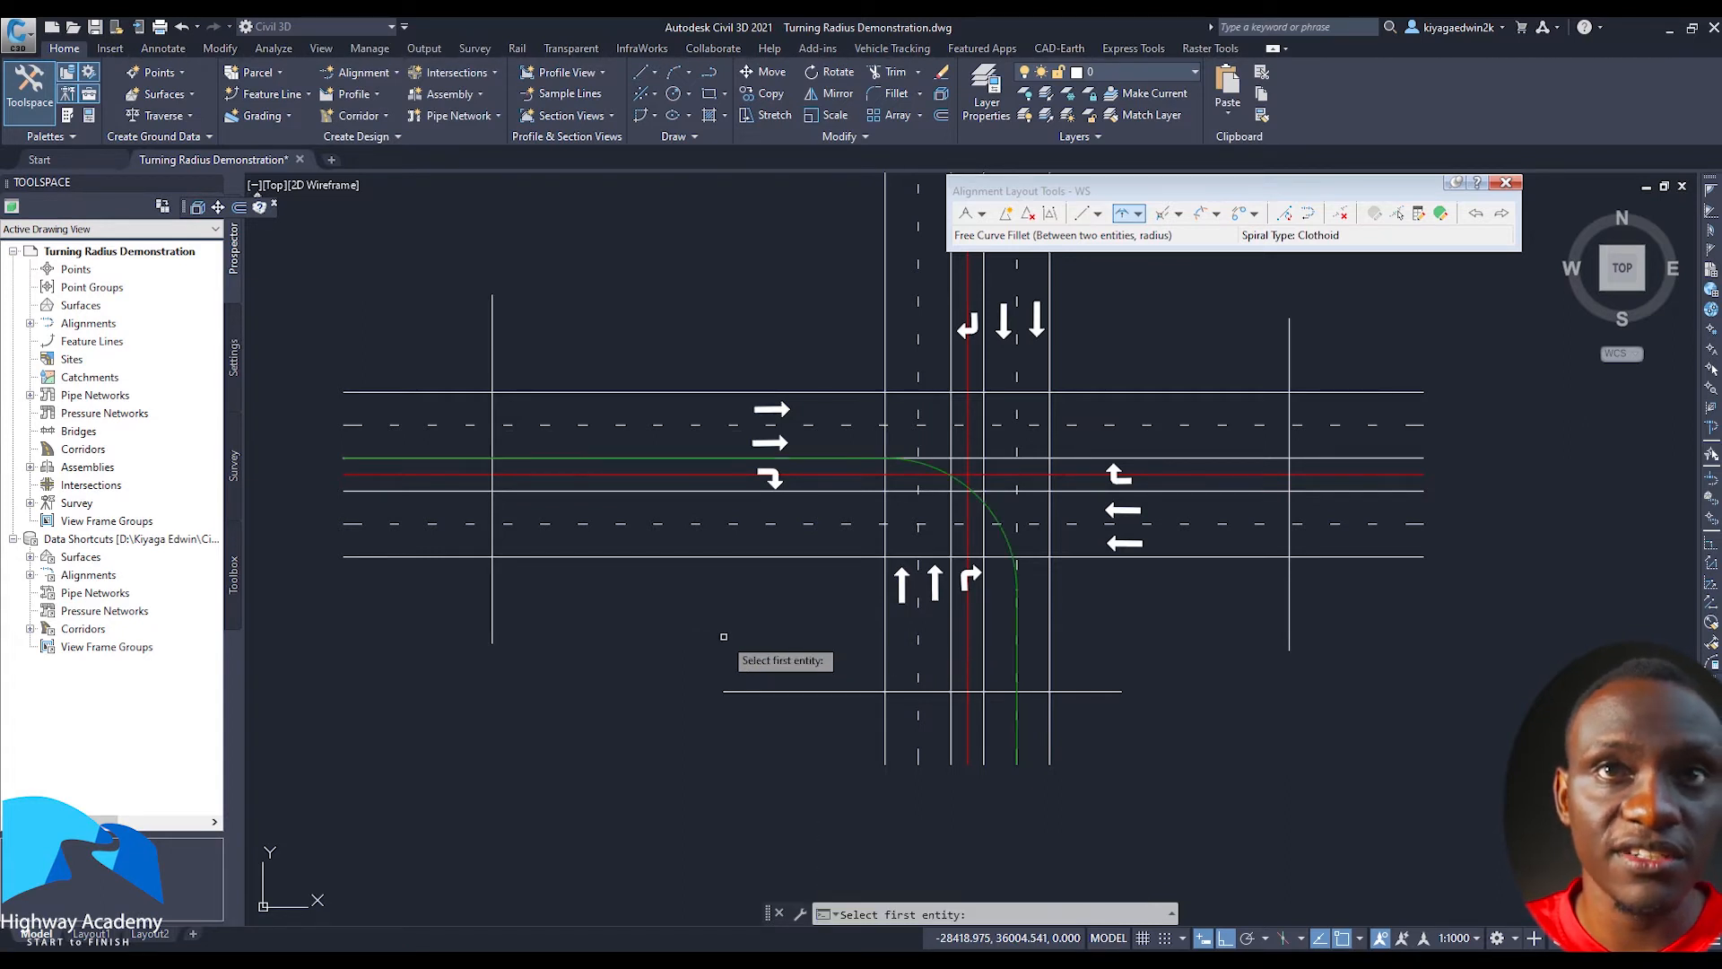
pyautogui.moveTo(979, 428)
pyautogui.mouseDown(button='middle')
pyautogui.moveTo(873, 521)
pyautogui.moveTo(842, 494)
pyautogui.mouseUp(button='middle')
pyautogui.scroll(2, 859, 495)
pyautogui.scroll(-2, 834, 486)
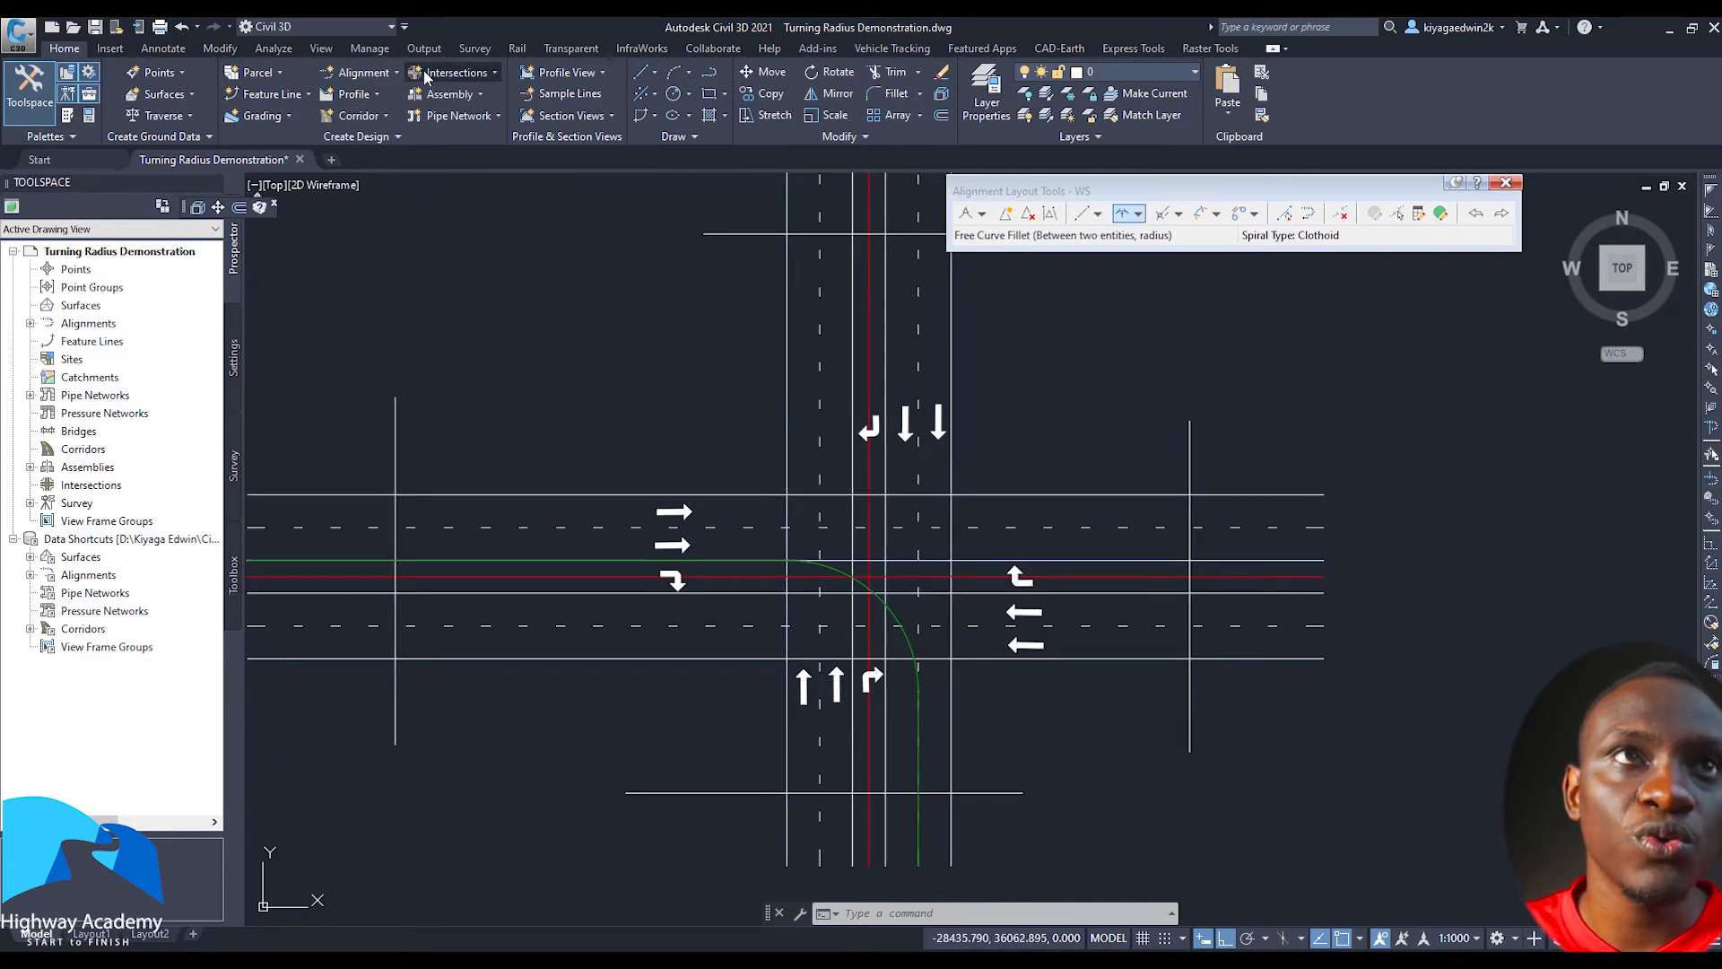
# Create a layout alignment named EN, of type Centerline with the Proposed style and All Labels label set
pyautogui.click(375, 73)
pyautogui.click(384, 101)
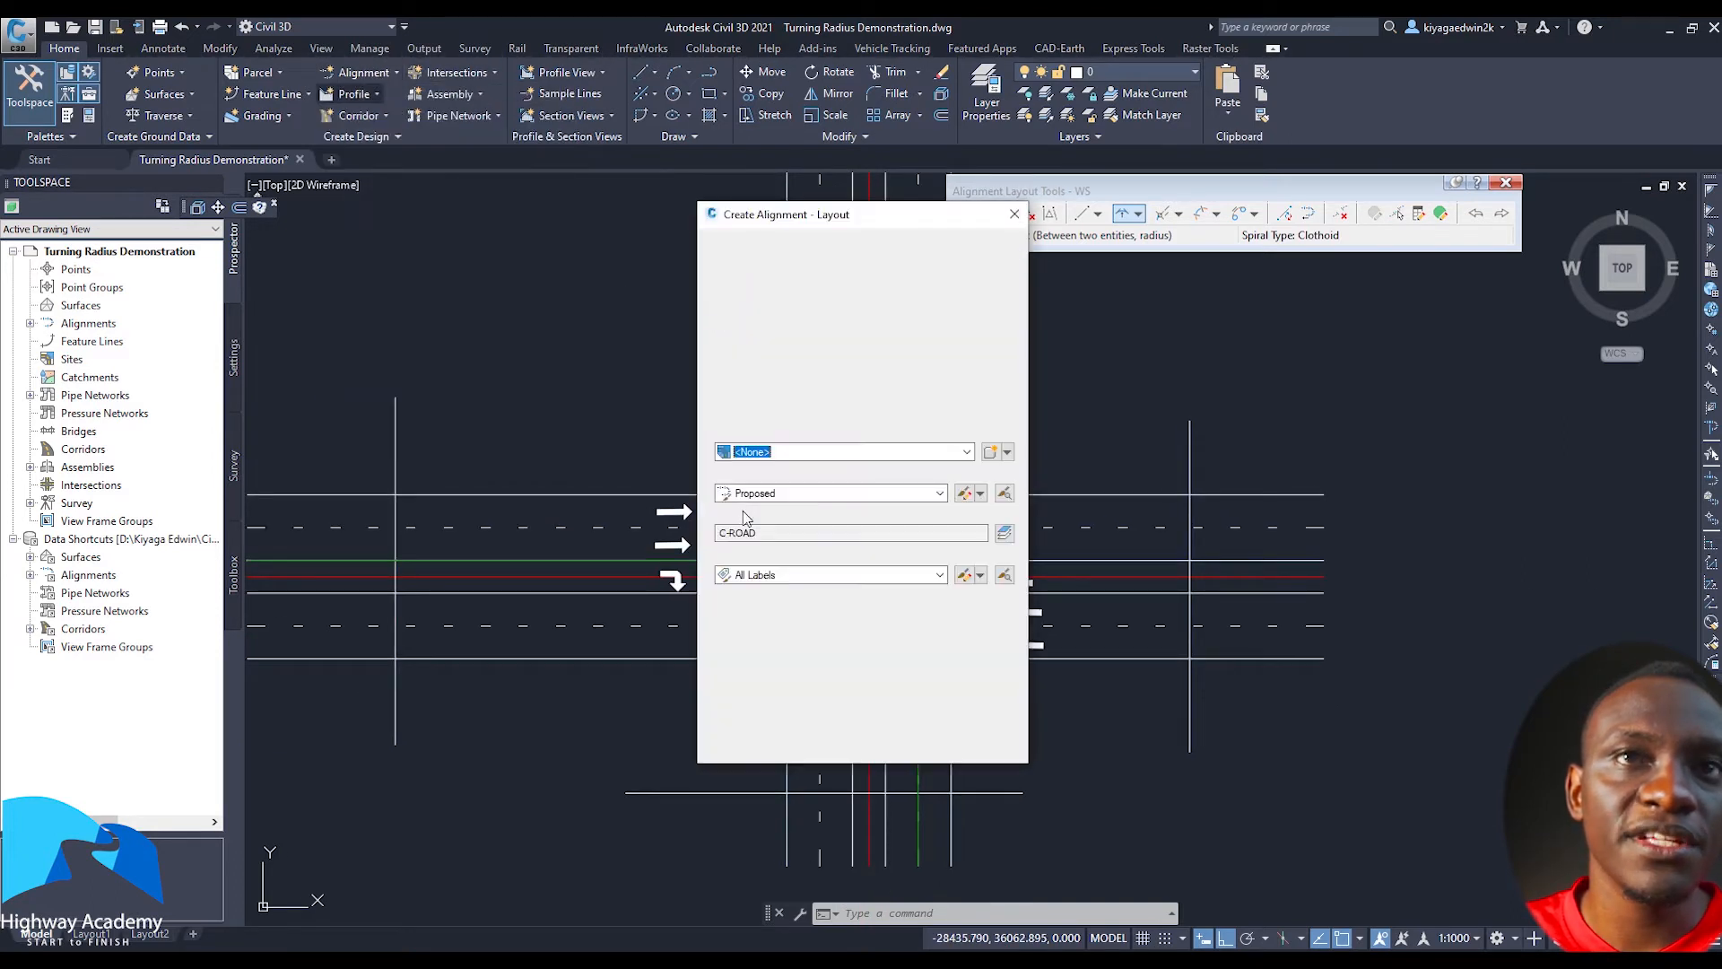
pyautogui.moveTo(749, 216); pyautogui.dragTo(592, 272)
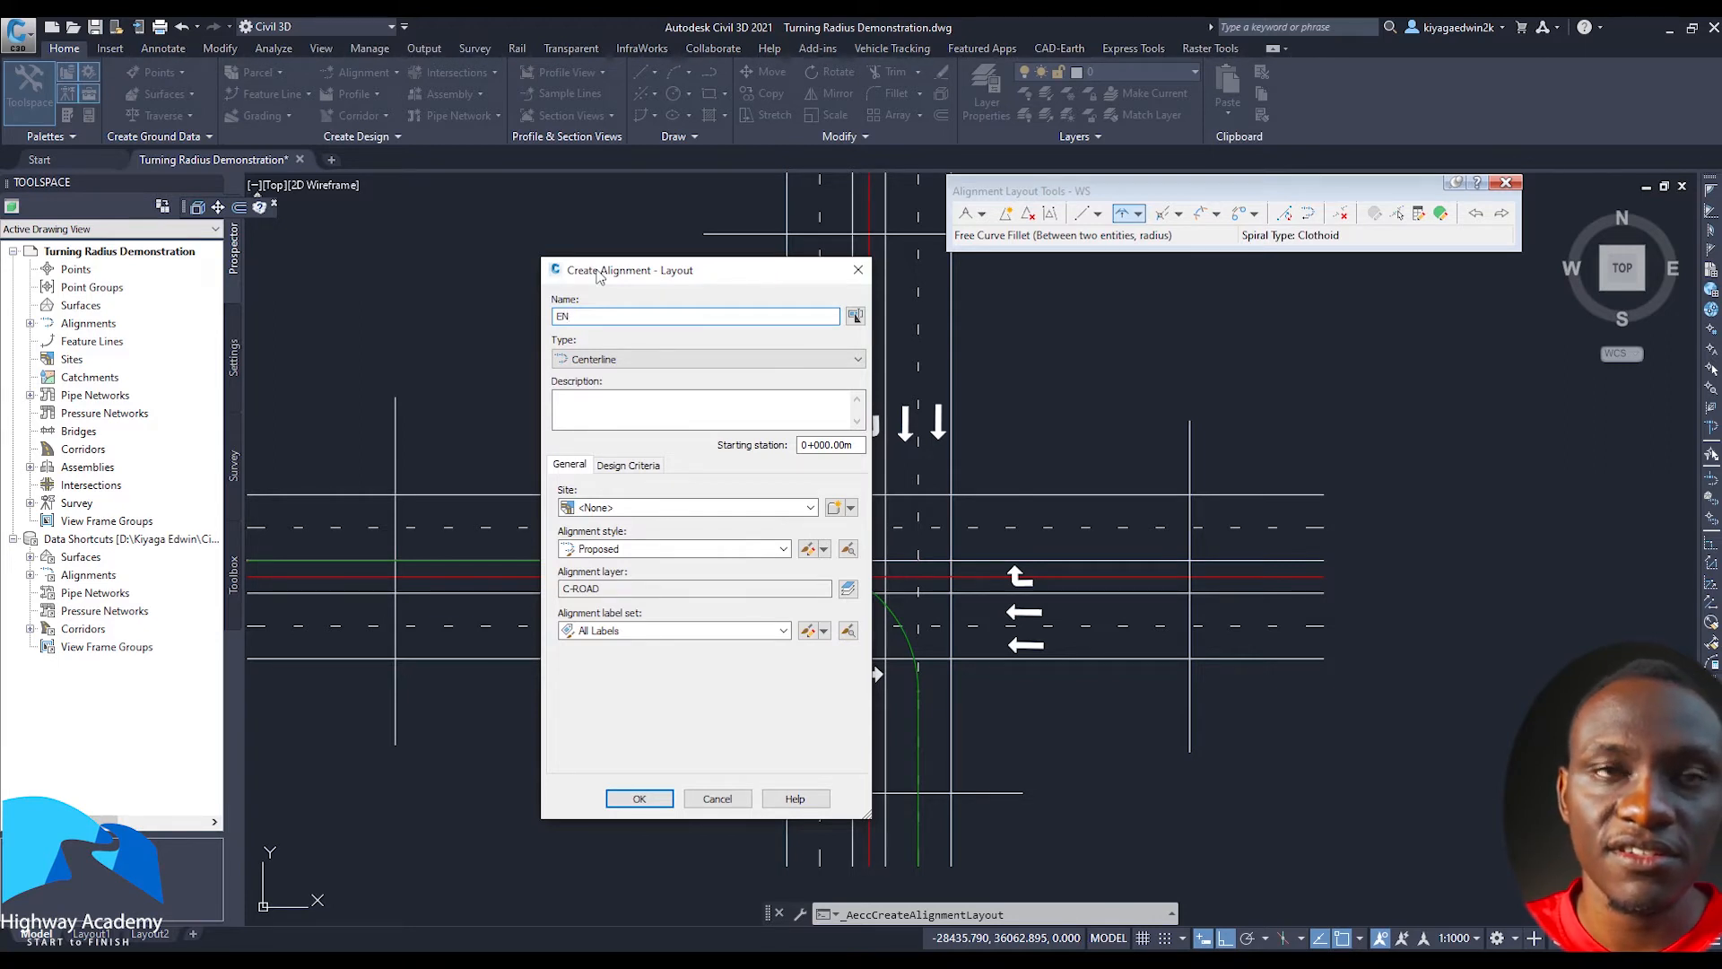
pyautogui.click(654, 801)
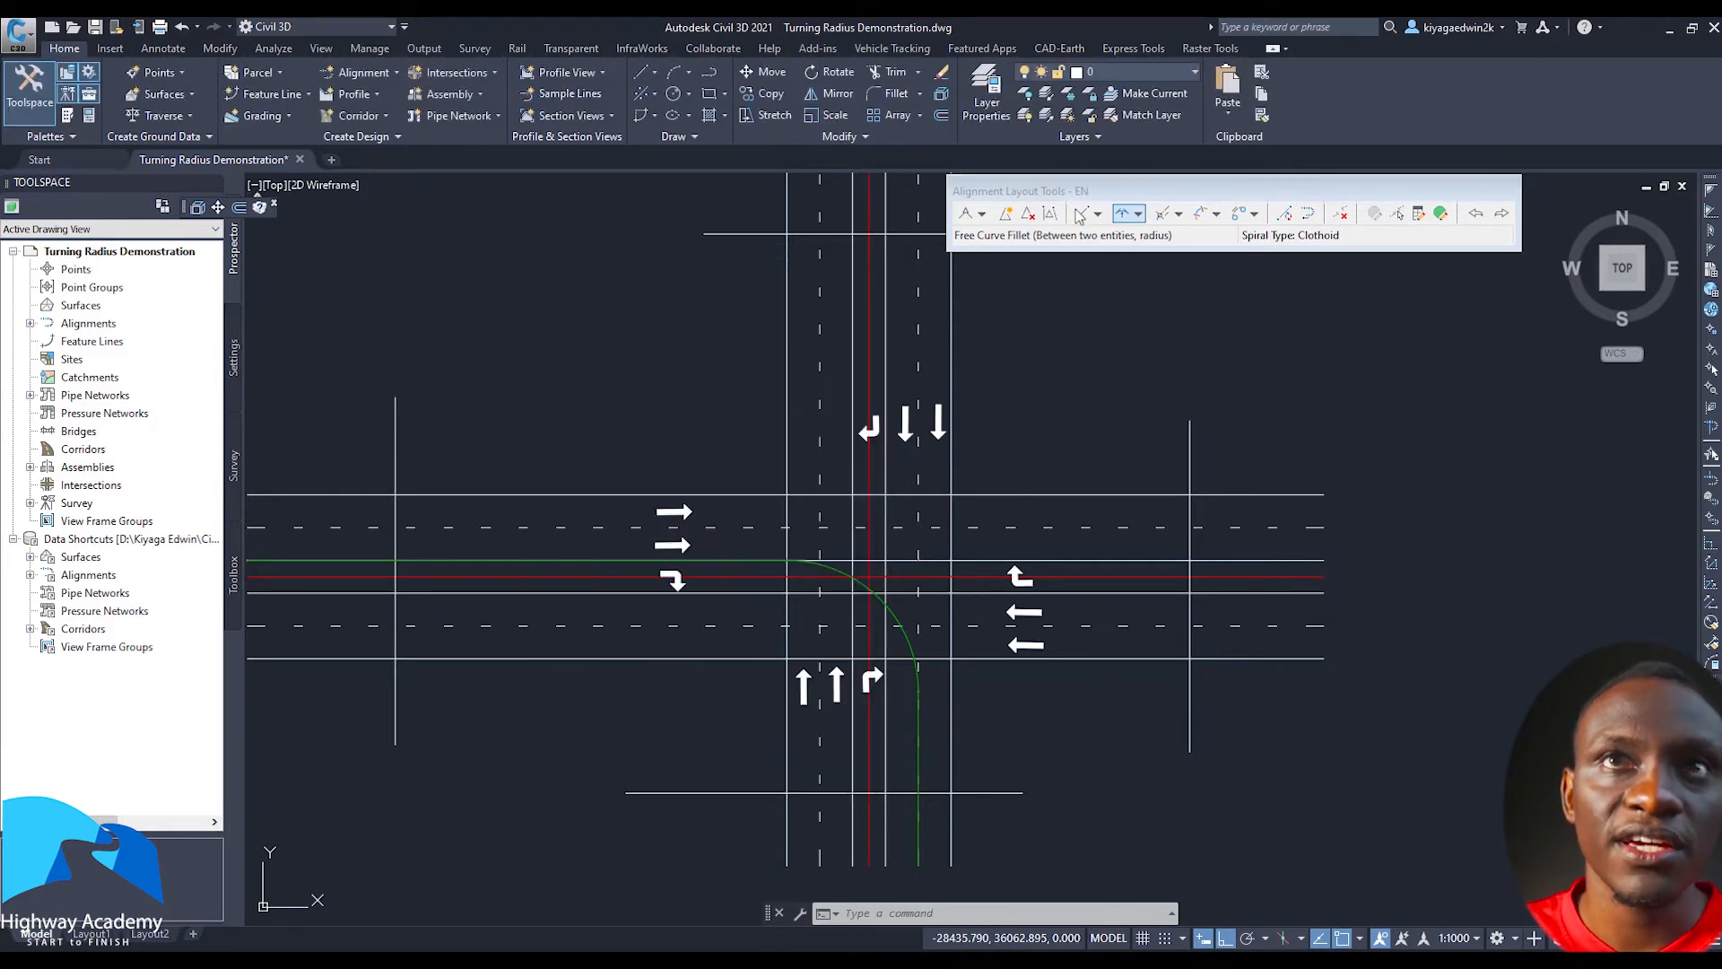
# Draw a two-point fixed line for EN along the solid line below the east leg's red centreline, from its east end to the vertical line
pyautogui.click(1098, 215)
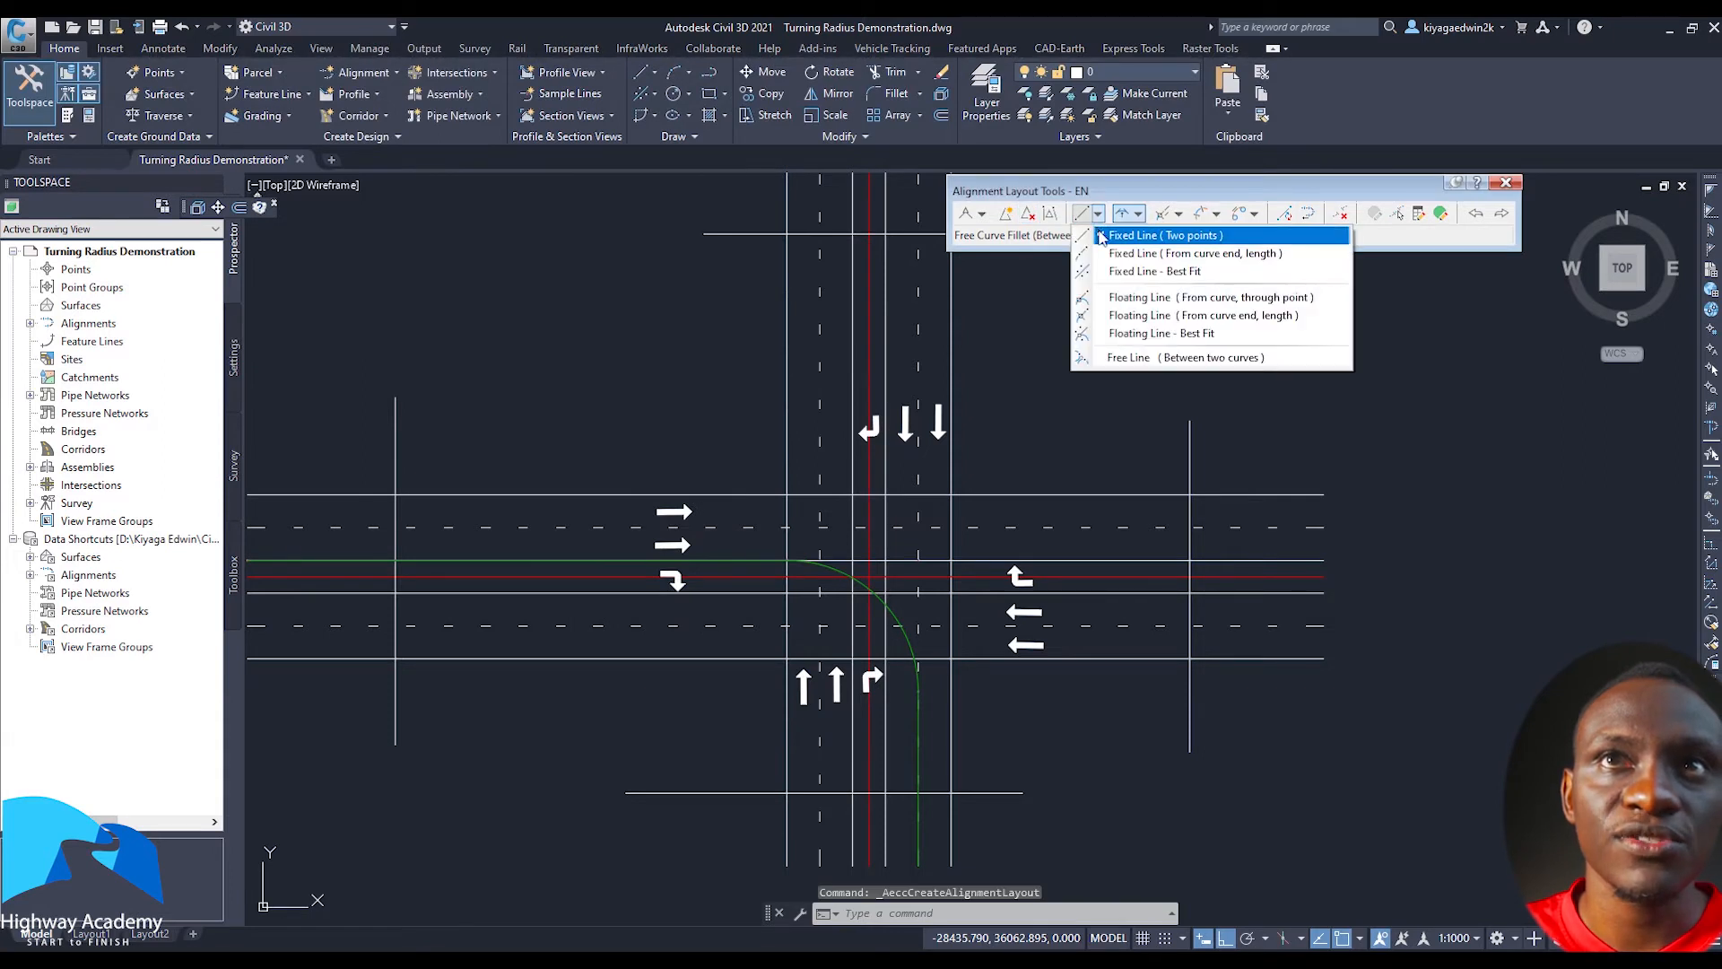
pyautogui.click(1157, 235)
pyautogui.scroll(2, 1211, 627)
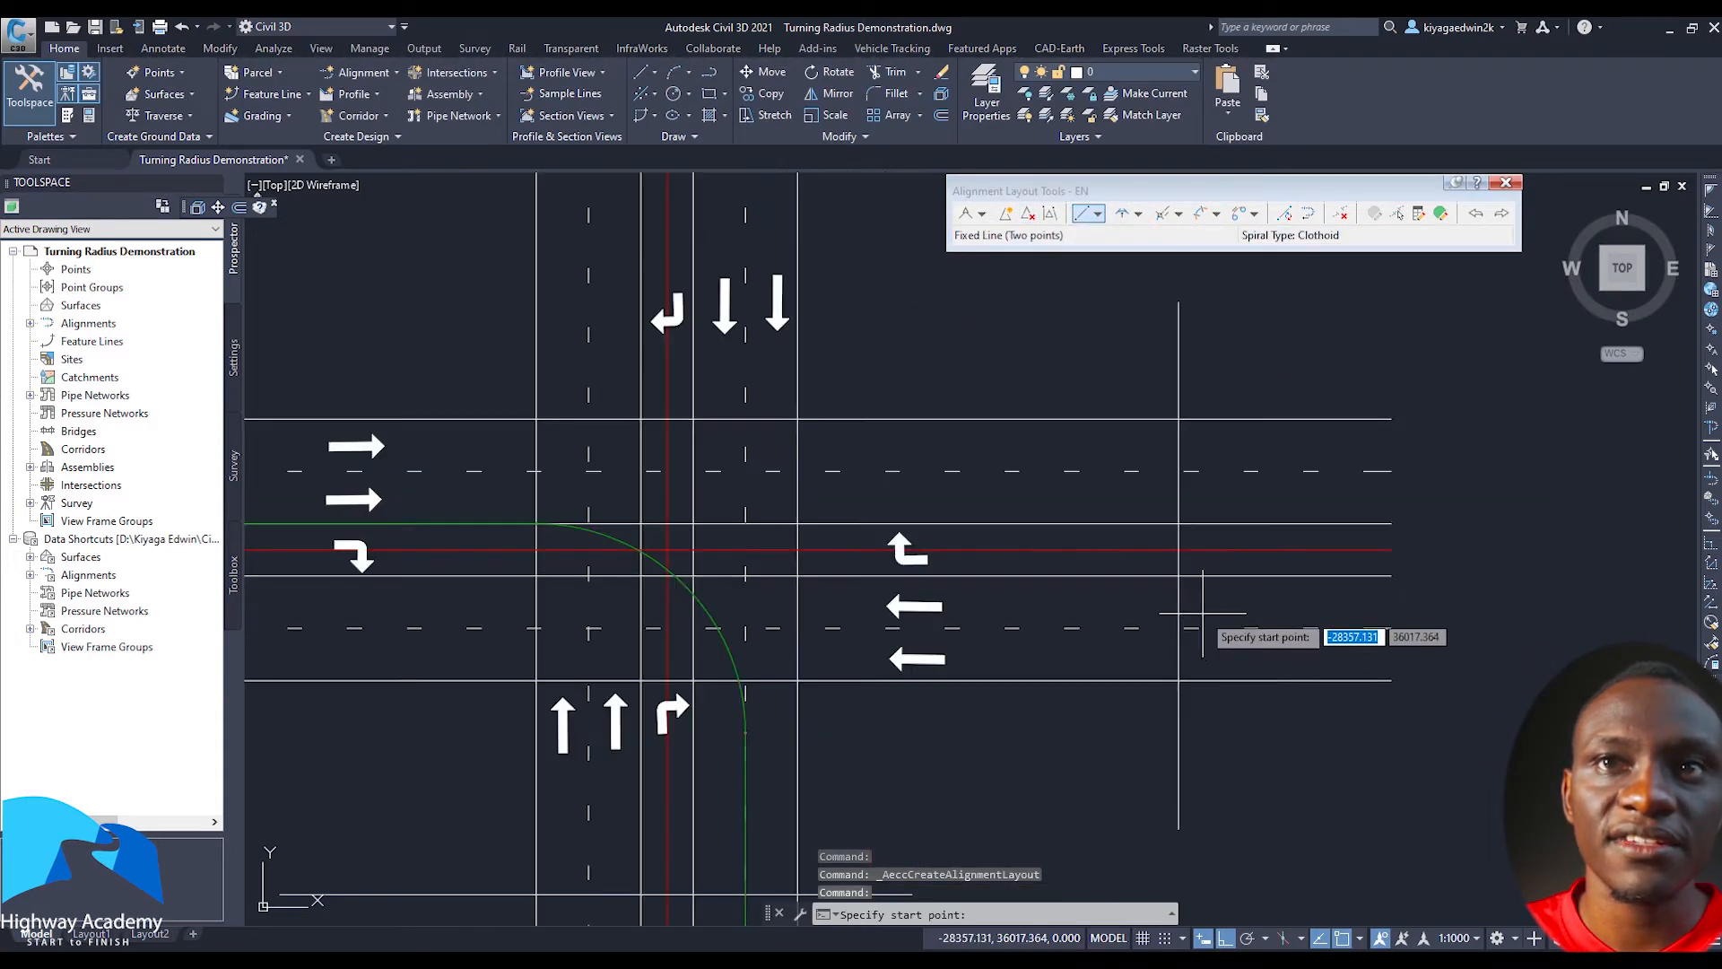
pyautogui.click(1392, 575)
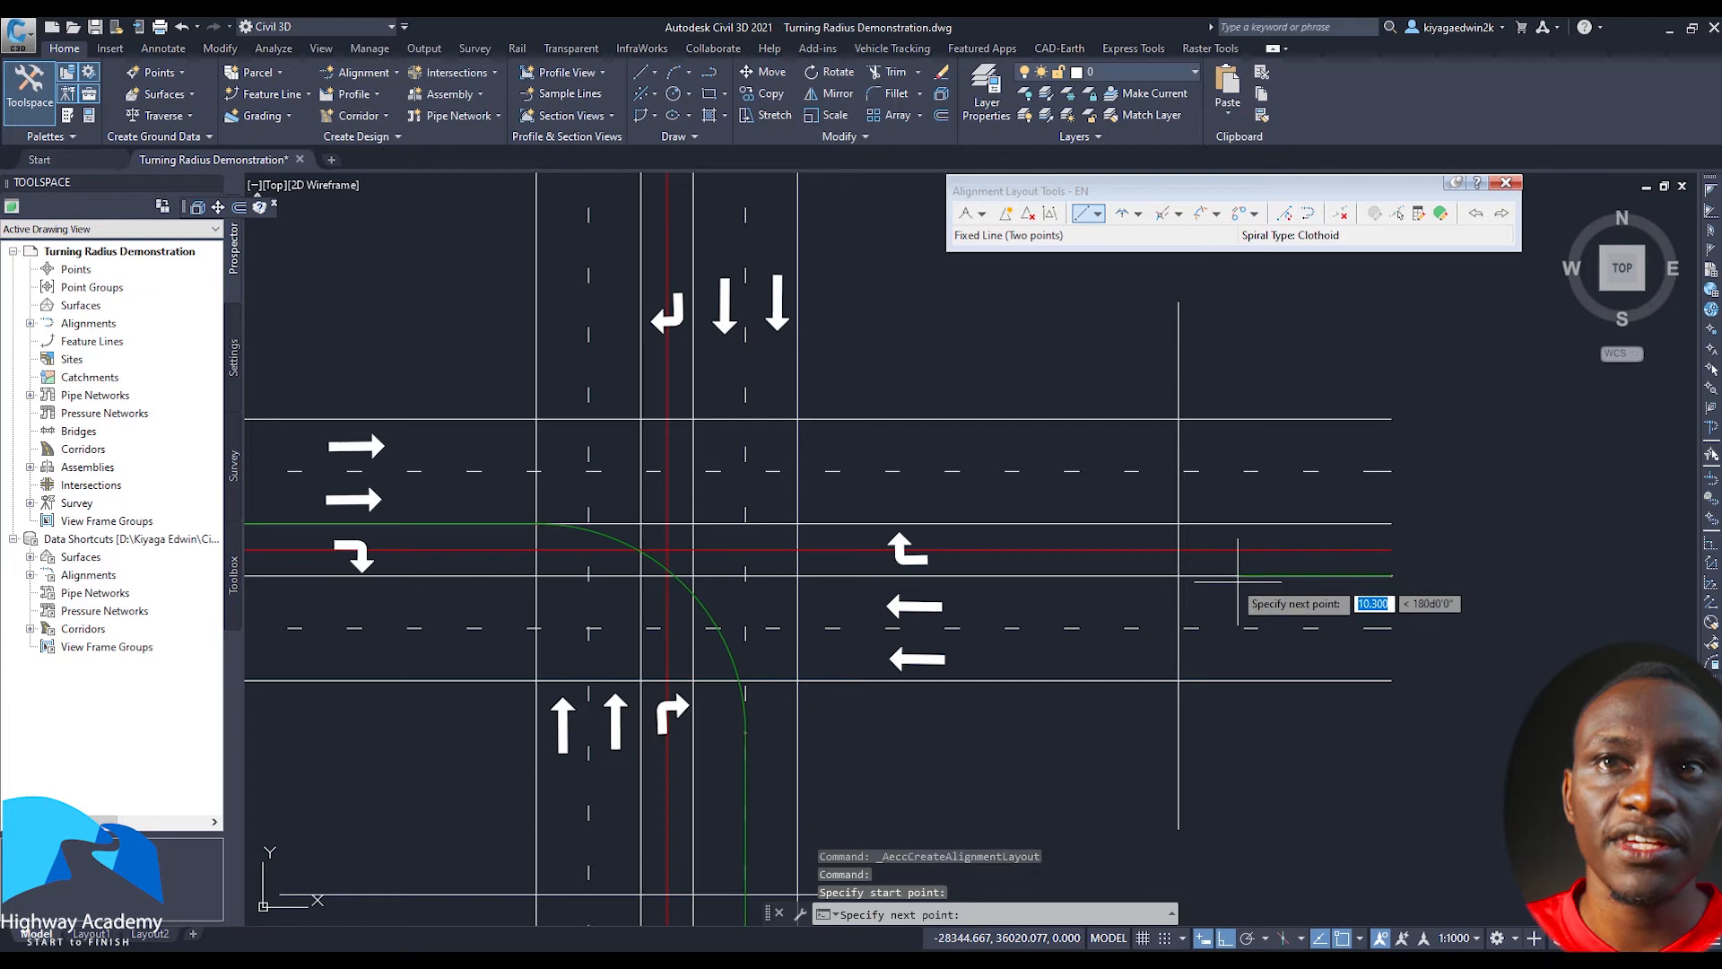
pyautogui.click(1179, 576)
pyautogui.press('Return')
# Delete the EN alignment's station, geometry point and design speed labels
pyautogui.moveTo(1070, 454); pyautogui.dragTo(1136, 542, button='middle')
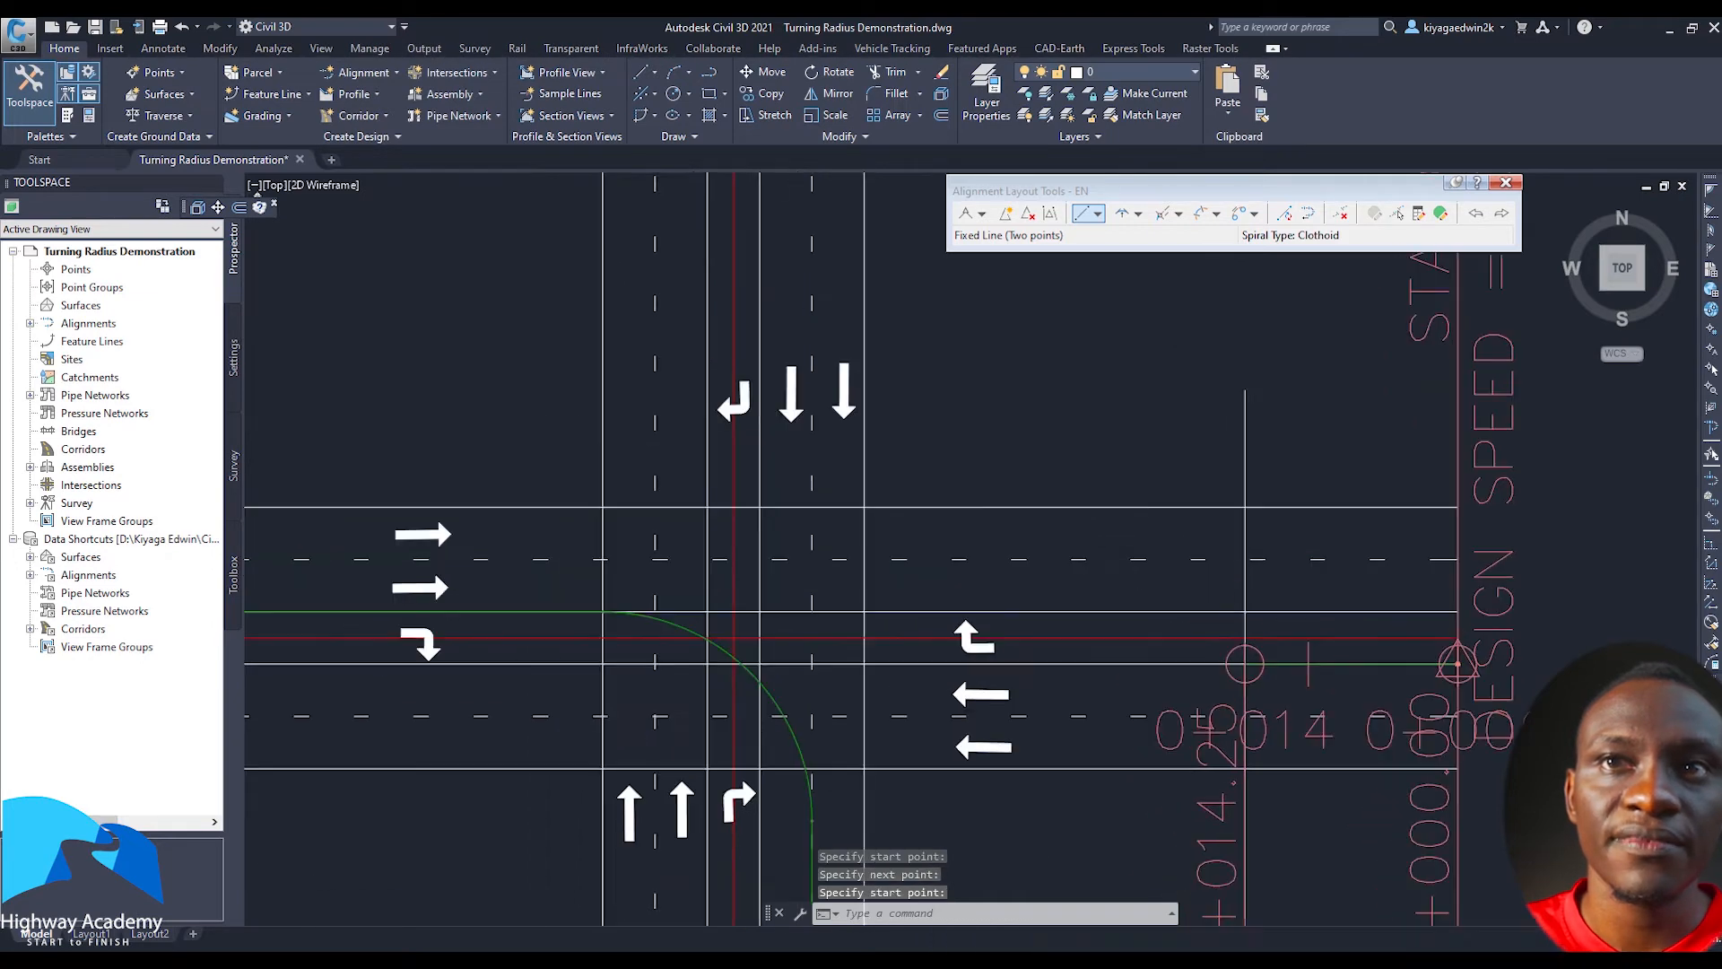
pyautogui.click(1270, 736)
pyautogui.press('Delete')
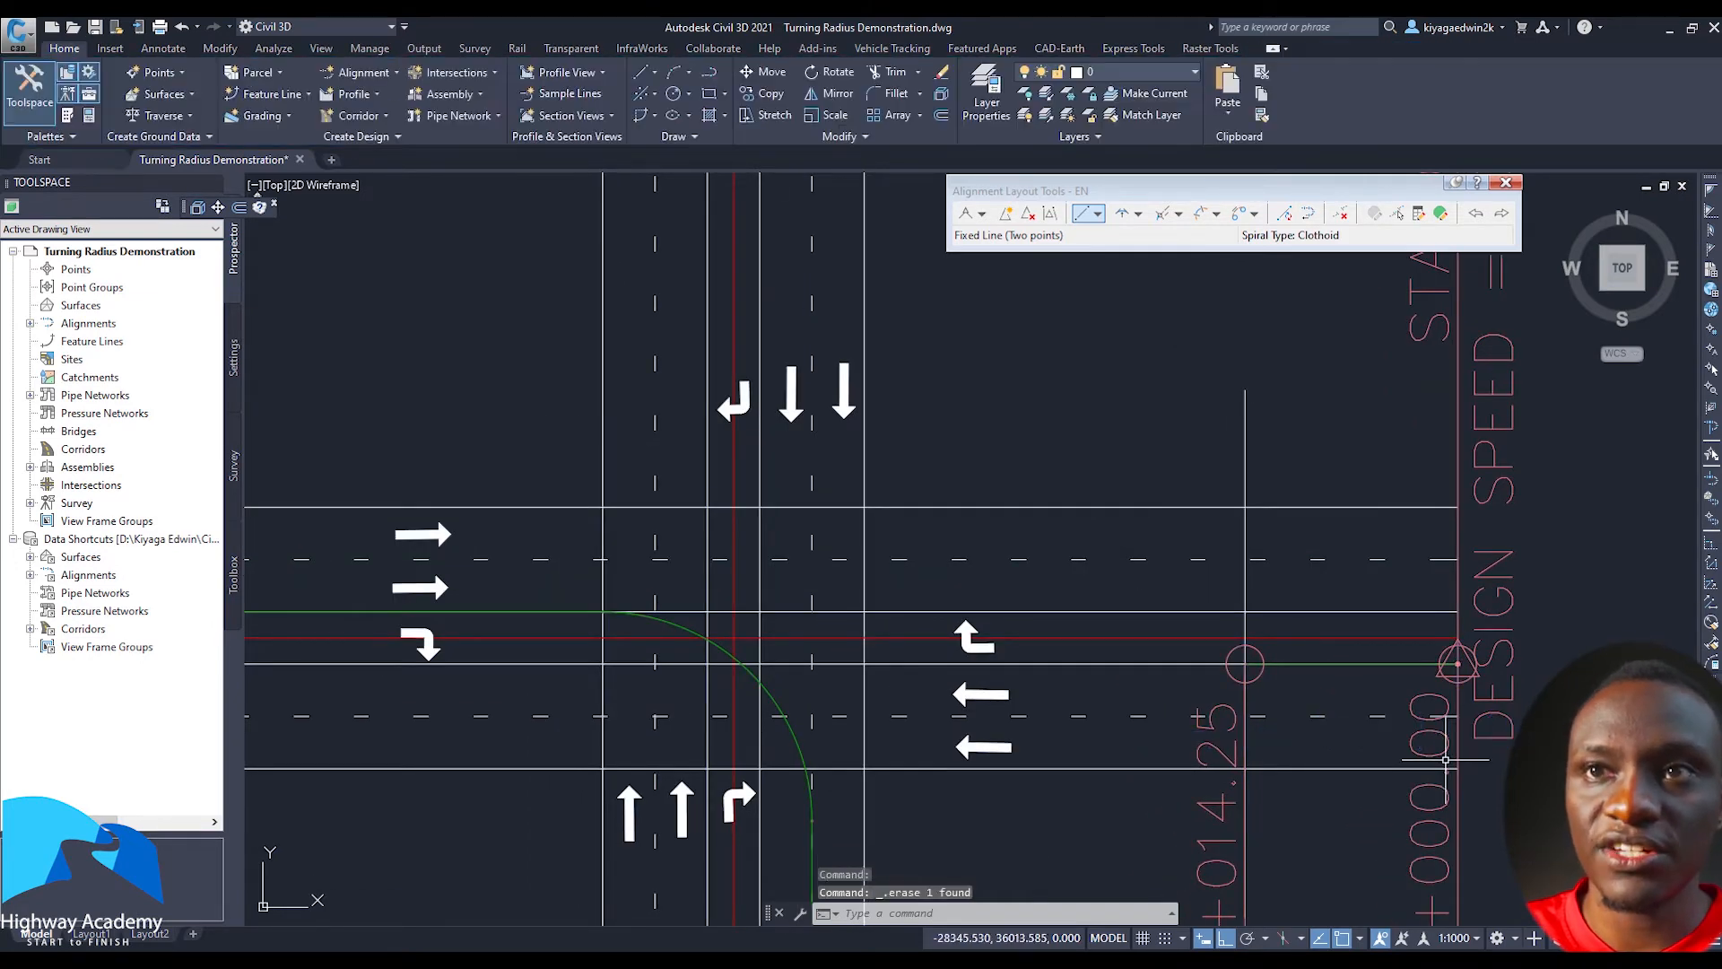
pyautogui.click(1445, 744)
pyautogui.press('Delete')
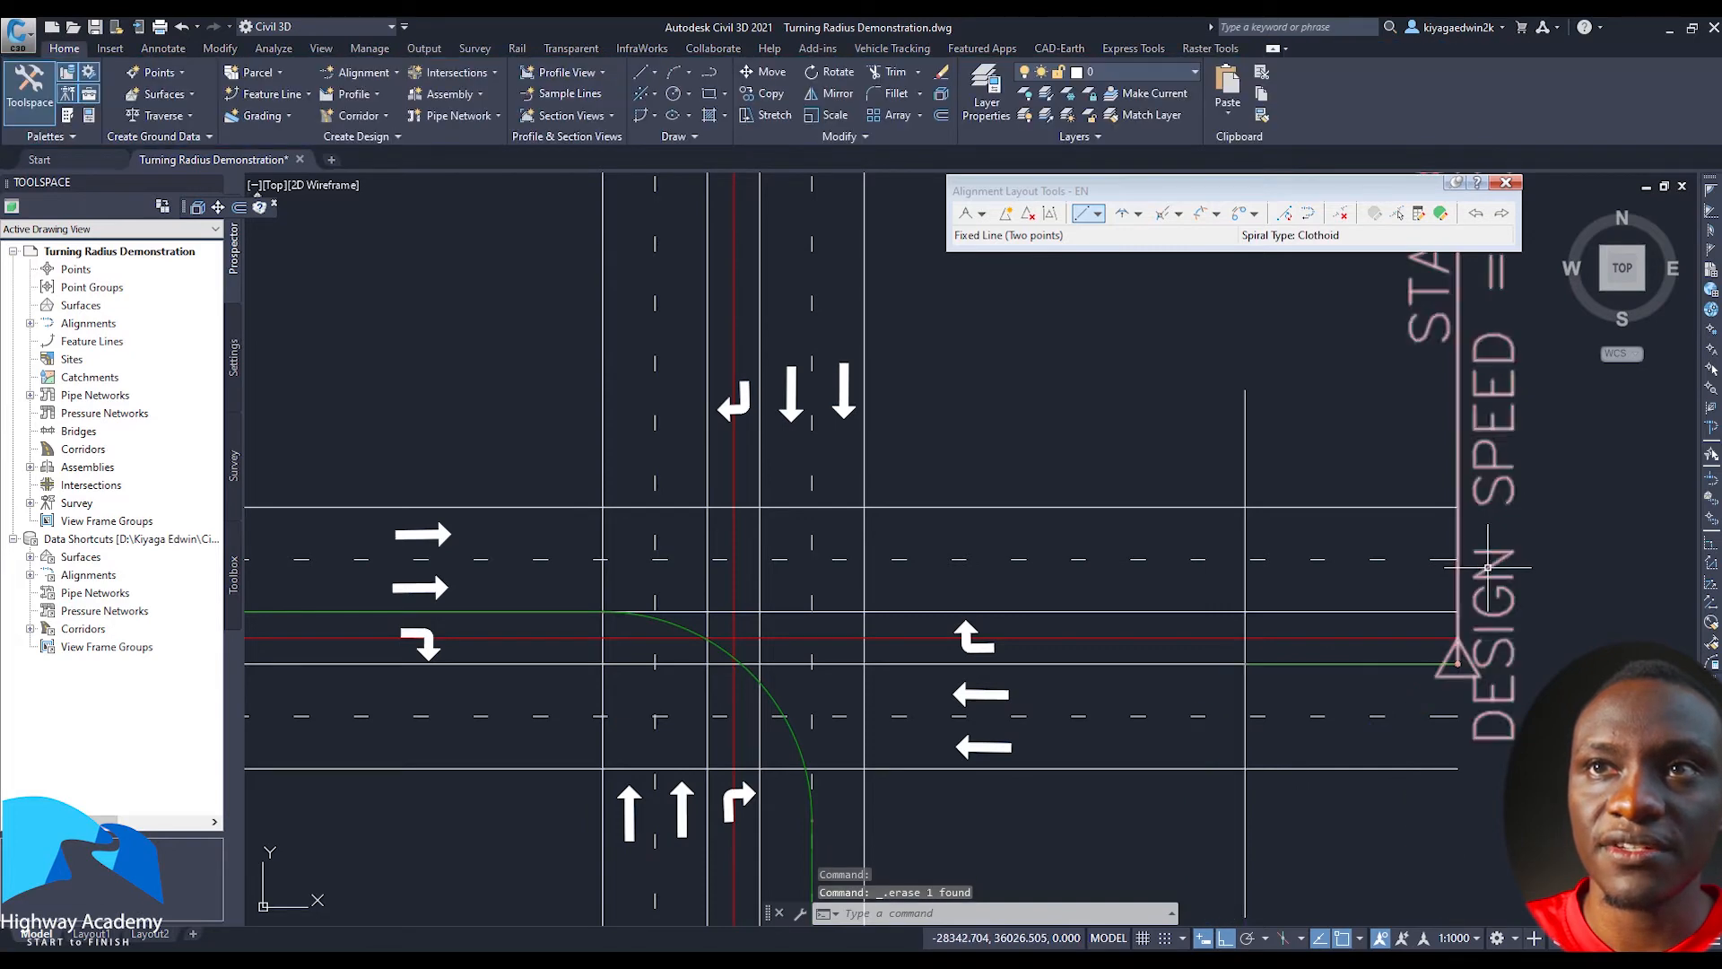
pyautogui.click(1482, 566)
pyautogui.press('Delete')
# Draw a two-point fixed line for EN on the north leg's western dashed lane line, from the crossing horizontal line to its north end
pyautogui.scroll(-2, 1285, 577)
pyautogui.moveTo(1289, 574); pyautogui.dragTo(1348, 591, button='middle')
pyautogui.moveTo(1097, 563); pyautogui.dragTo(1081, 692, button='middle')
pyautogui.moveTo(985, 354); pyautogui.dragTo(954, 394, button='middle')
pyautogui.scroll(2, 954, 447)
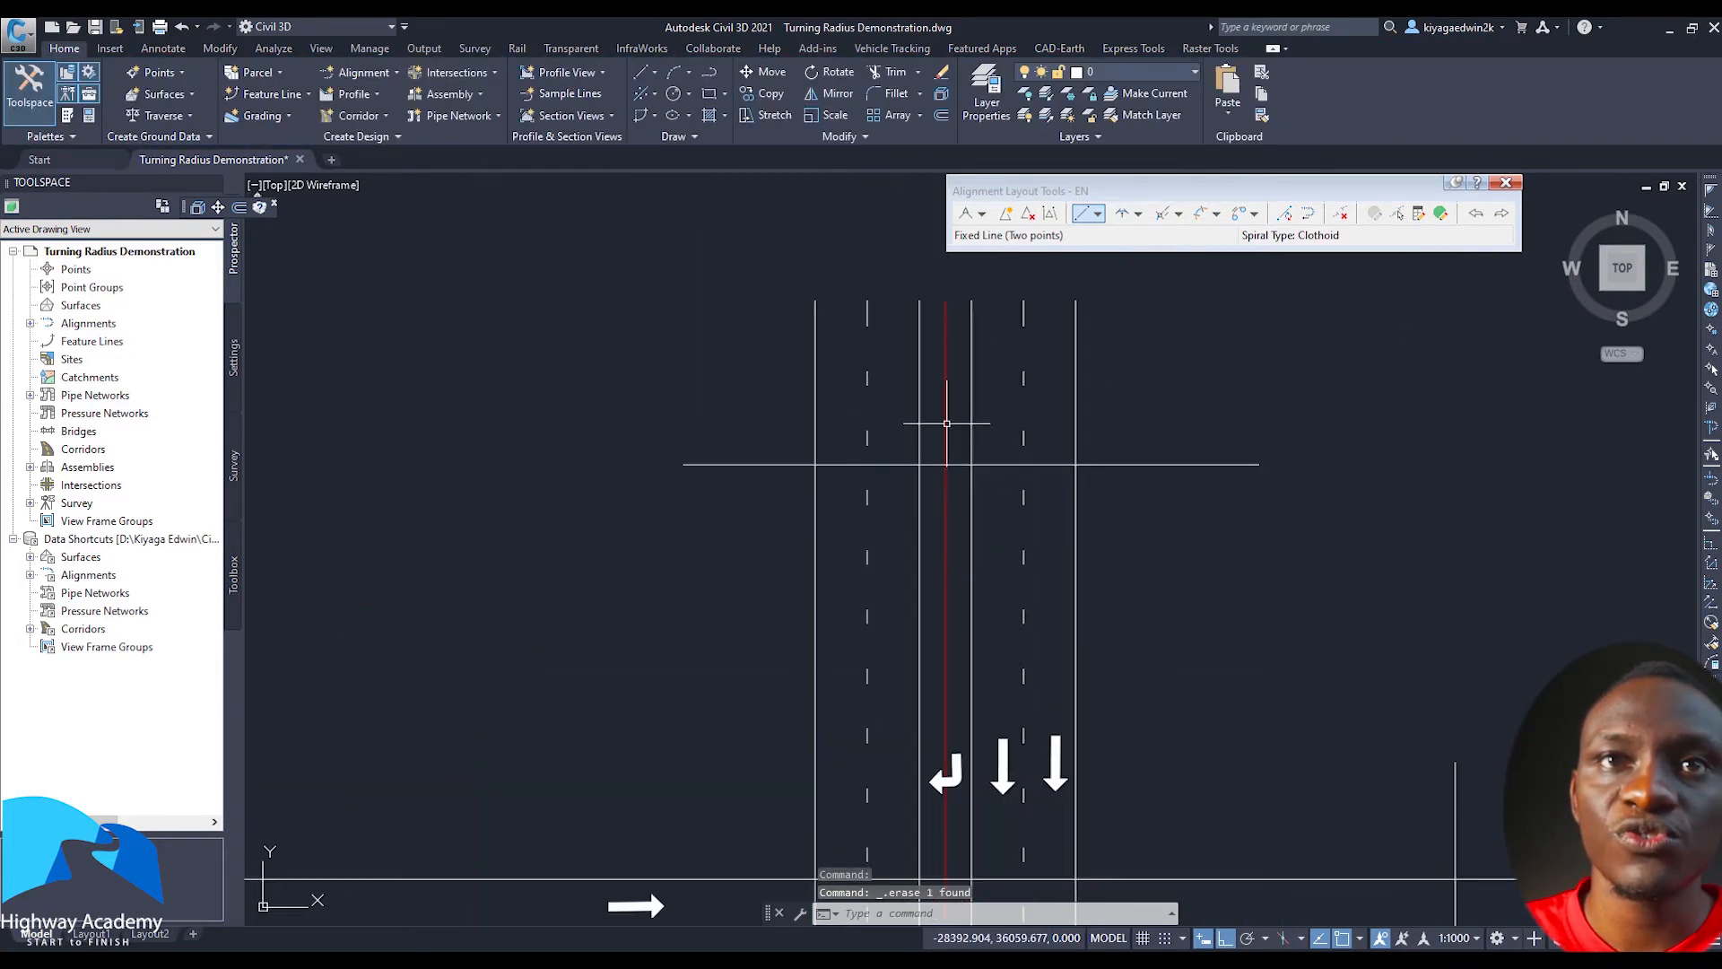
pyautogui.click(1097, 214)
pyautogui.click(1113, 236)
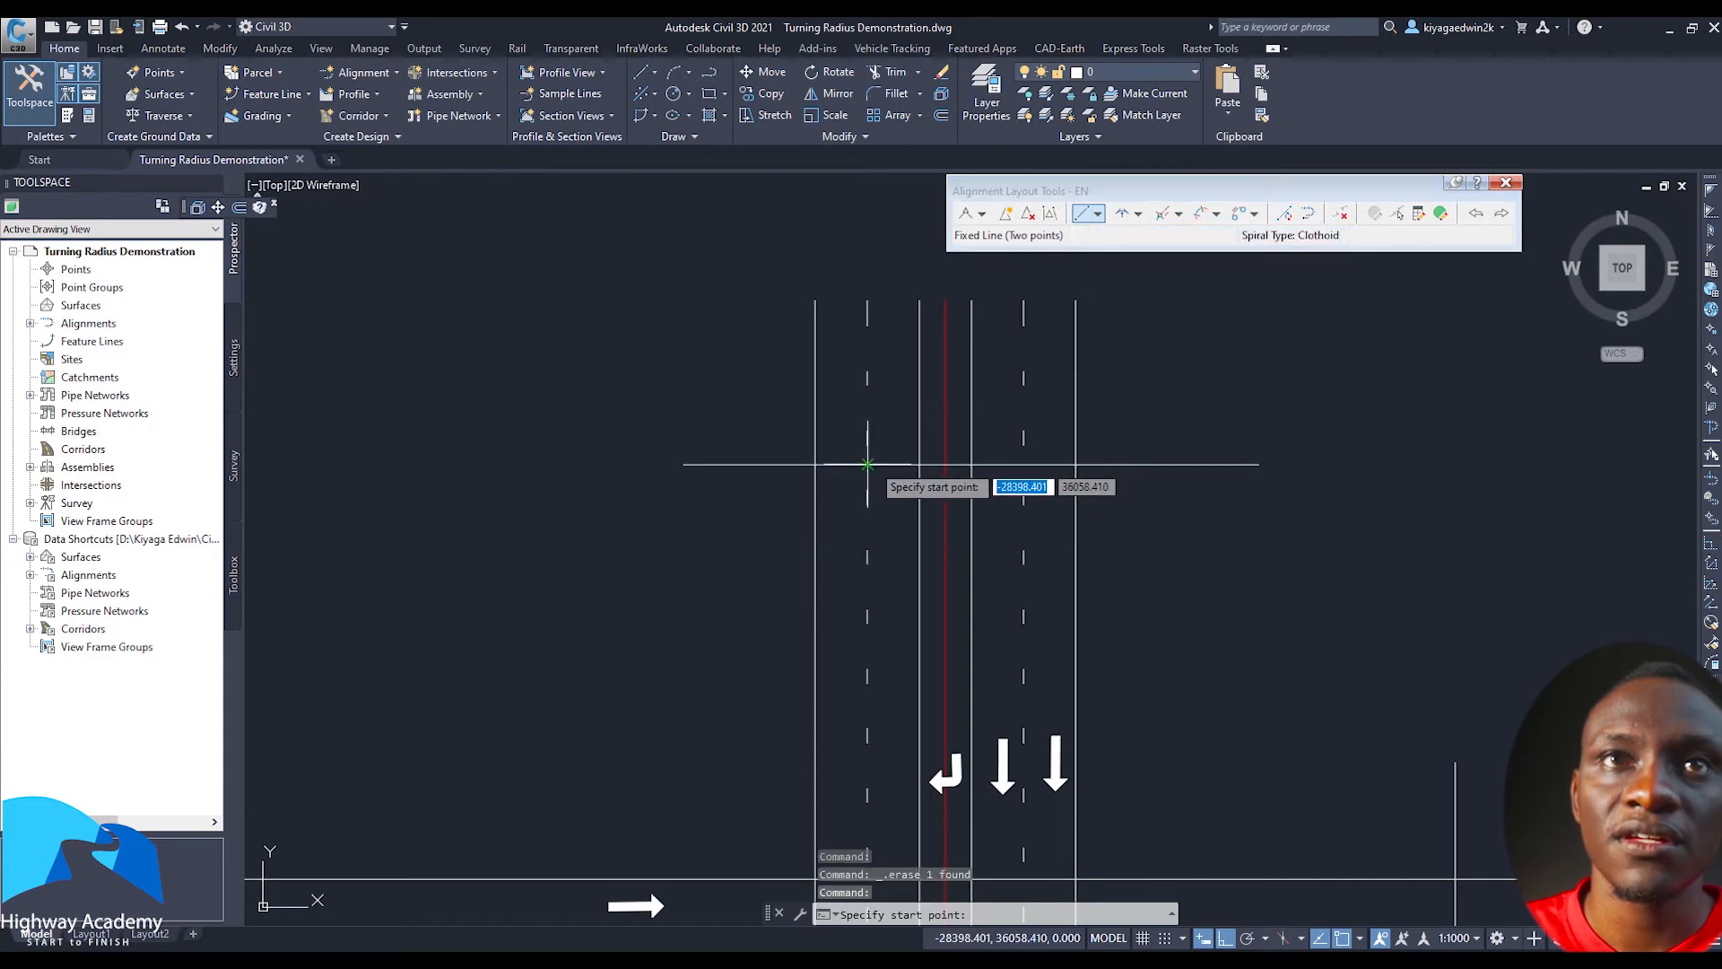
pyautogui.click(867, 464)
pyautogui.click(868, 303)
pyautogui.scroll(-4, 852, 296)
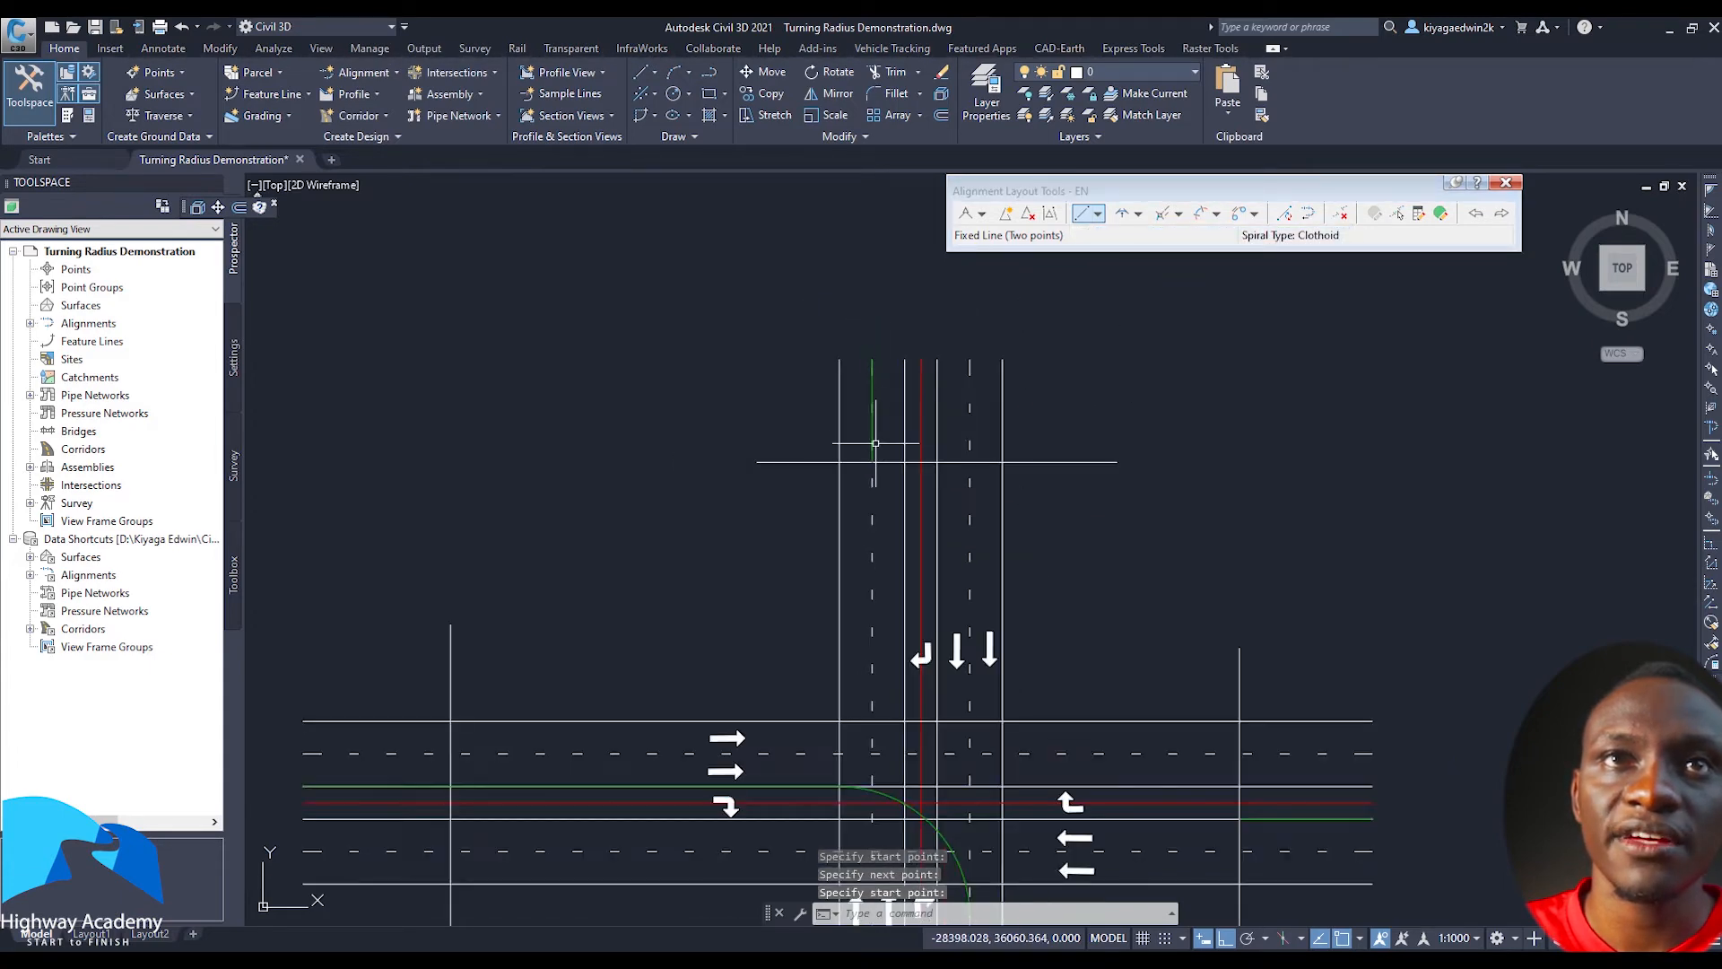
# Join EN's east and north lines with a free curve fillet, solution angle less than 180 and radius 14 m
pyautogui.click(1138, 215)
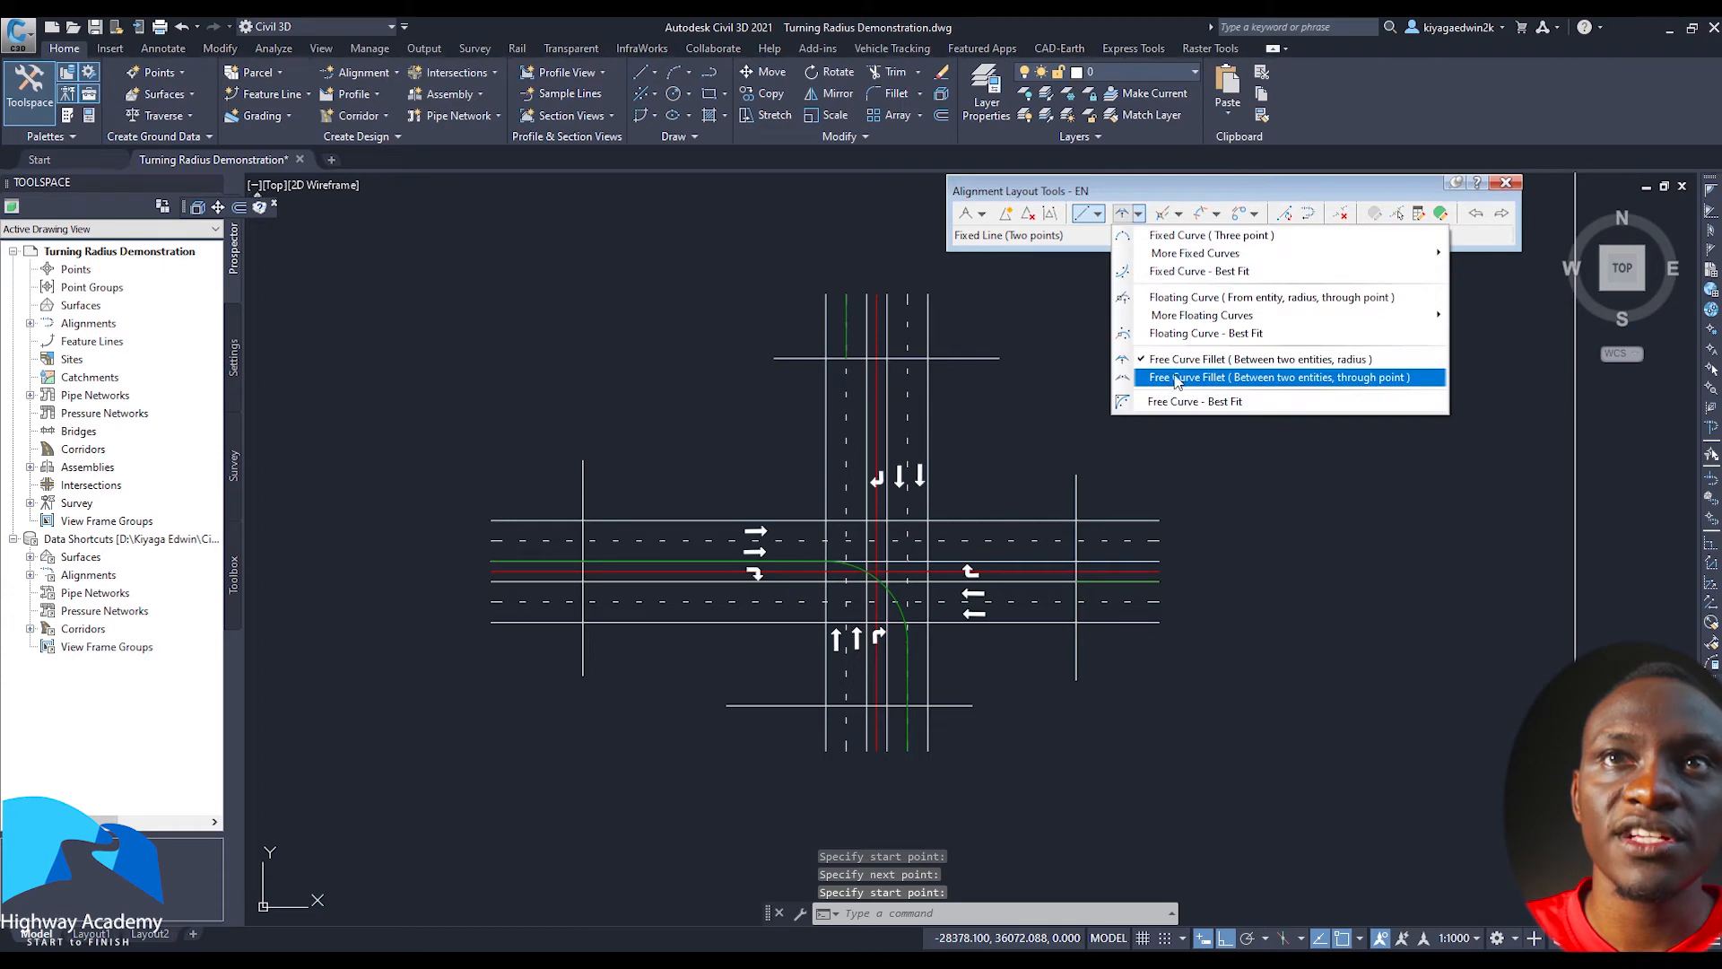
pyautogui.click(1185, 359)
pyautogui.scroll(3, 1102, 578)
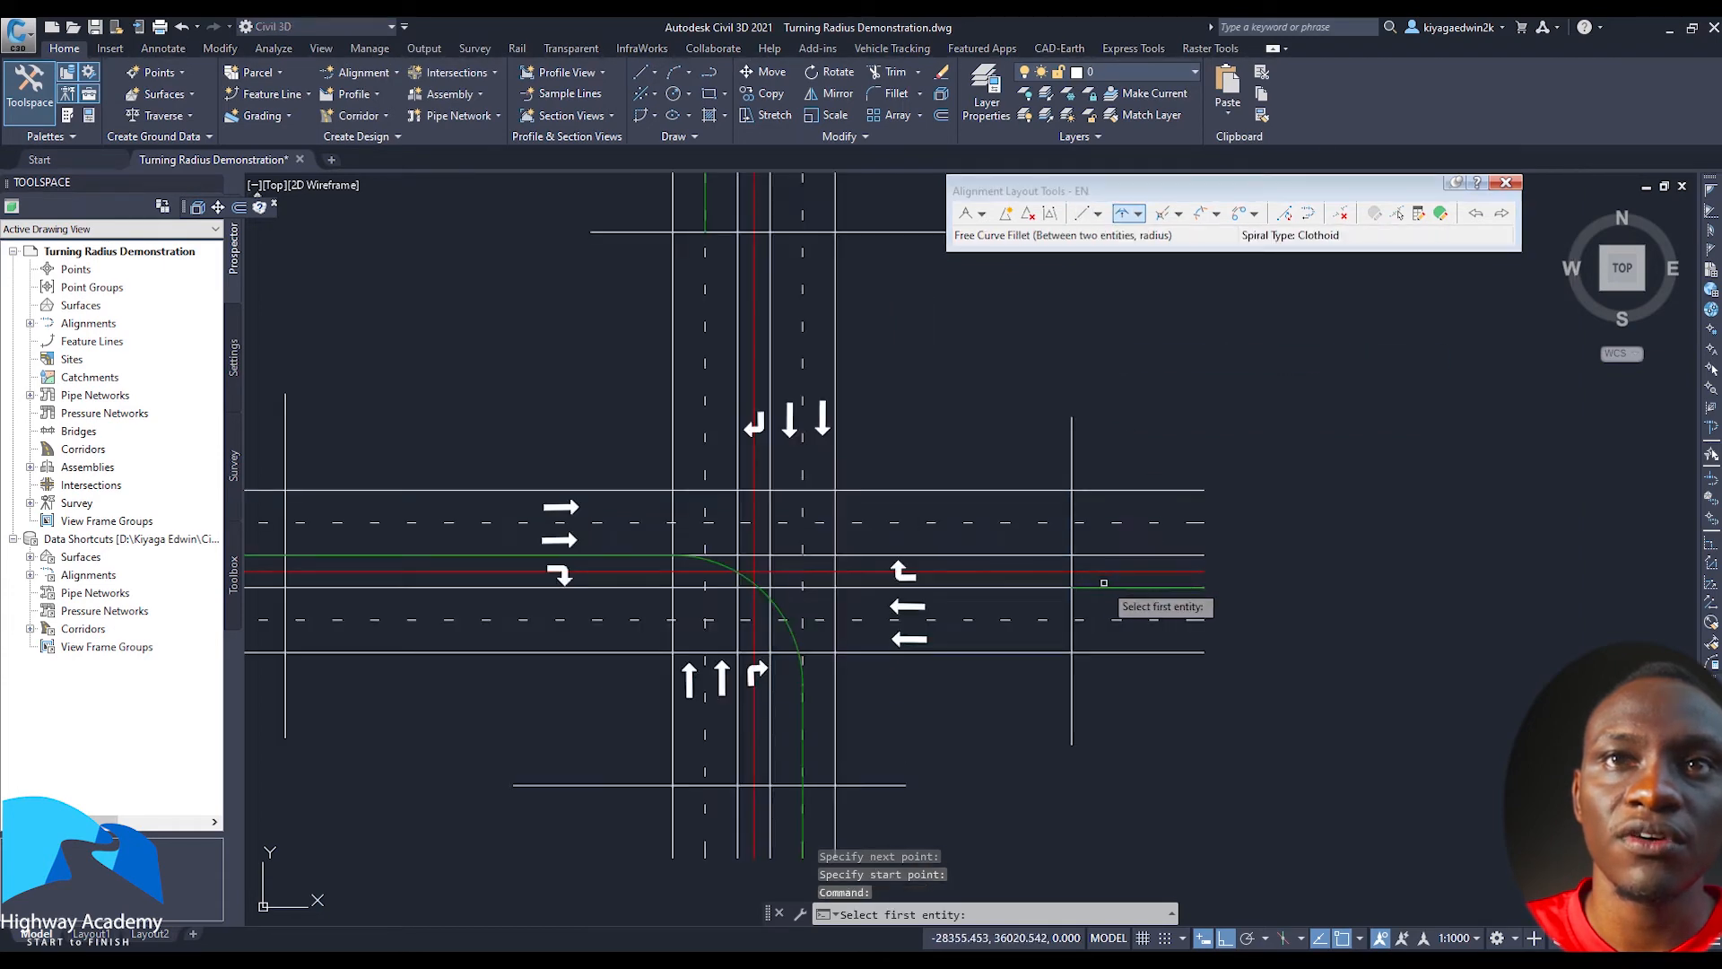
pyautogui.click(1103, 583)
pyautogui.moveTo(749, 314); pyautogui.dragTo(763, 373, button='middle')
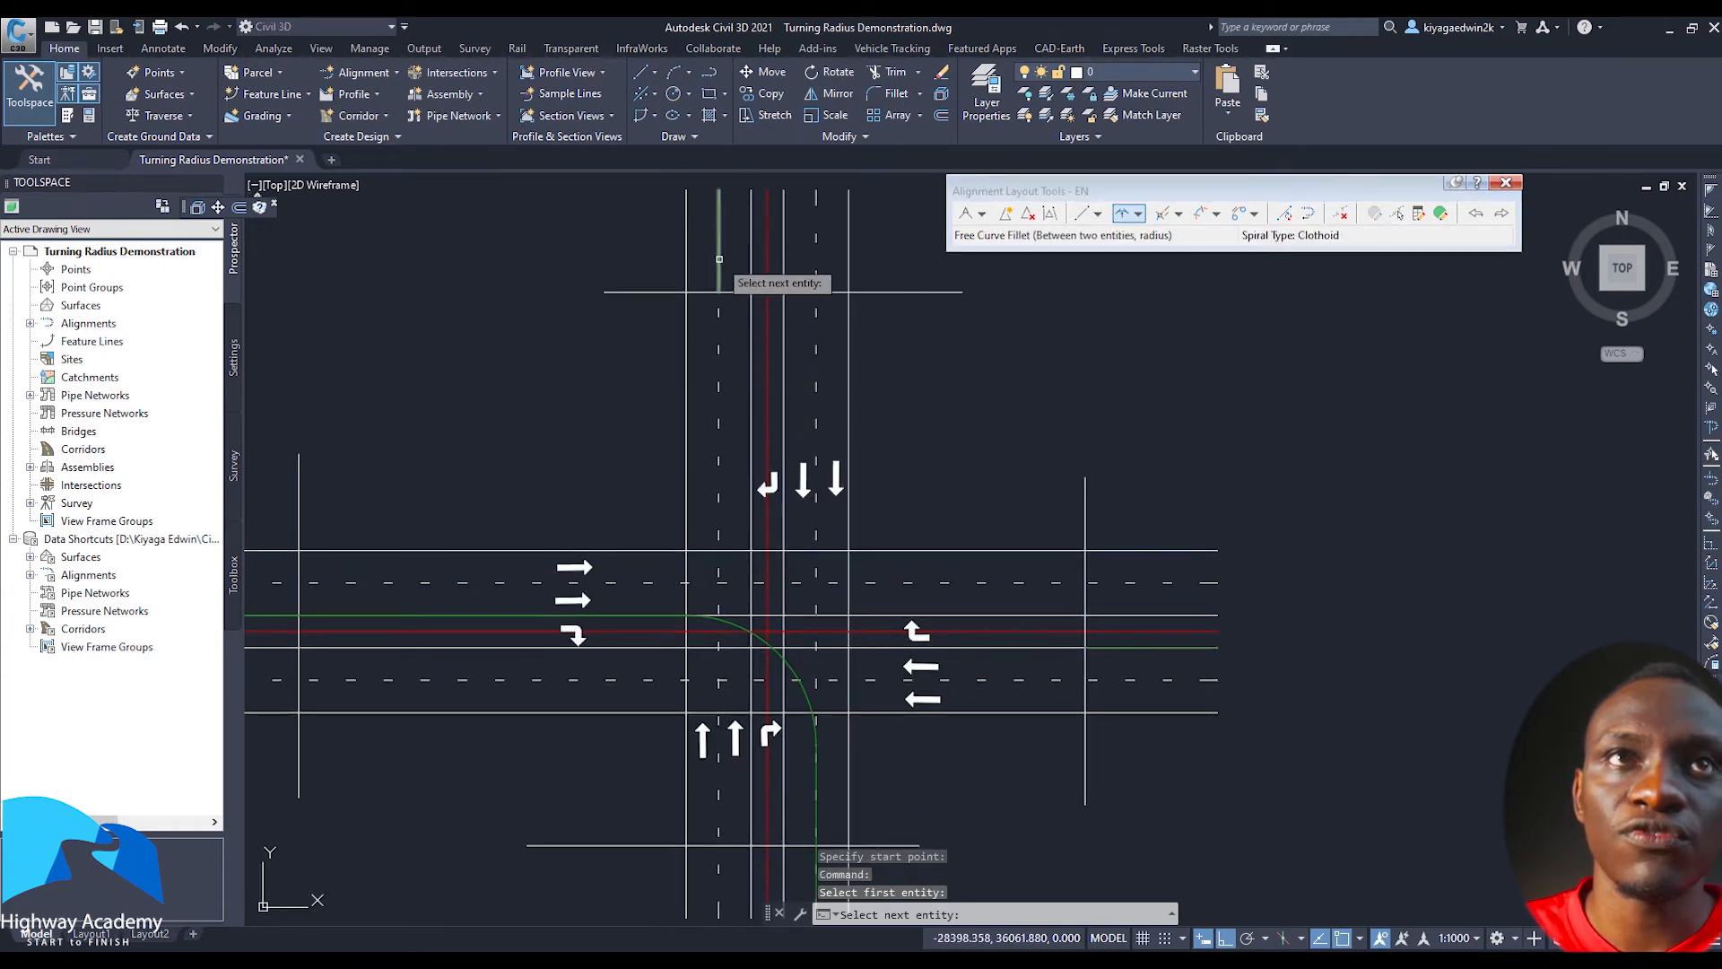
pyautogui.click(718, 260)
pyautogui.click(773, 324)
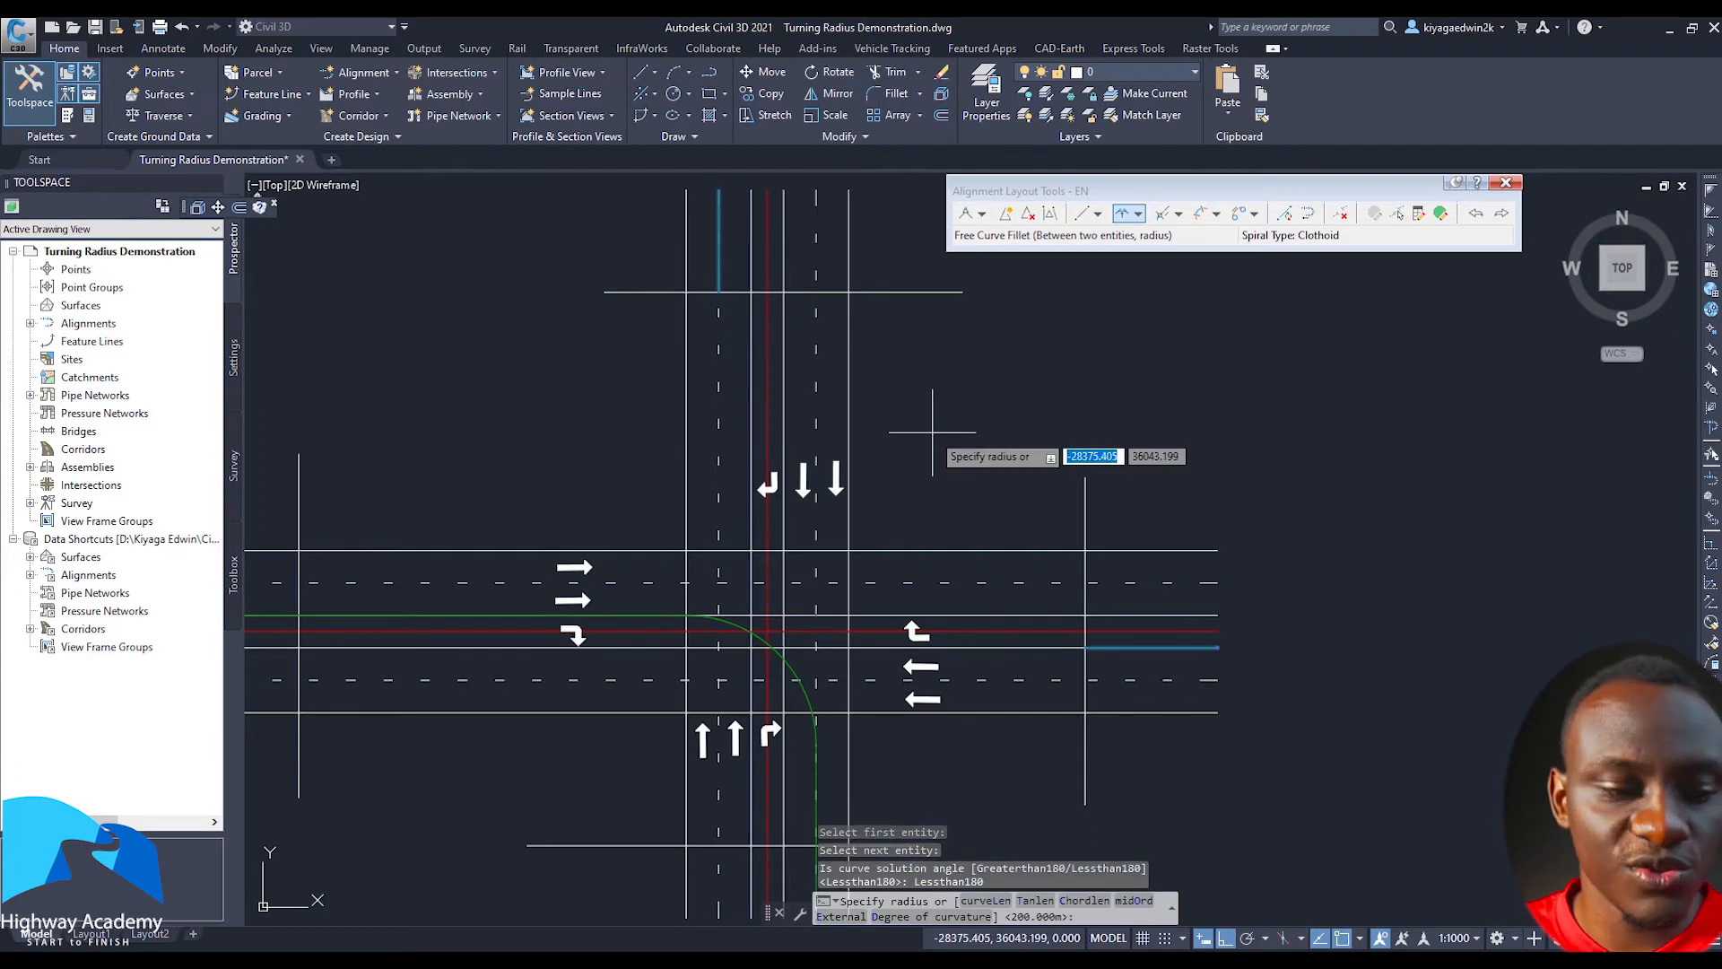
pyautogui.write('14')
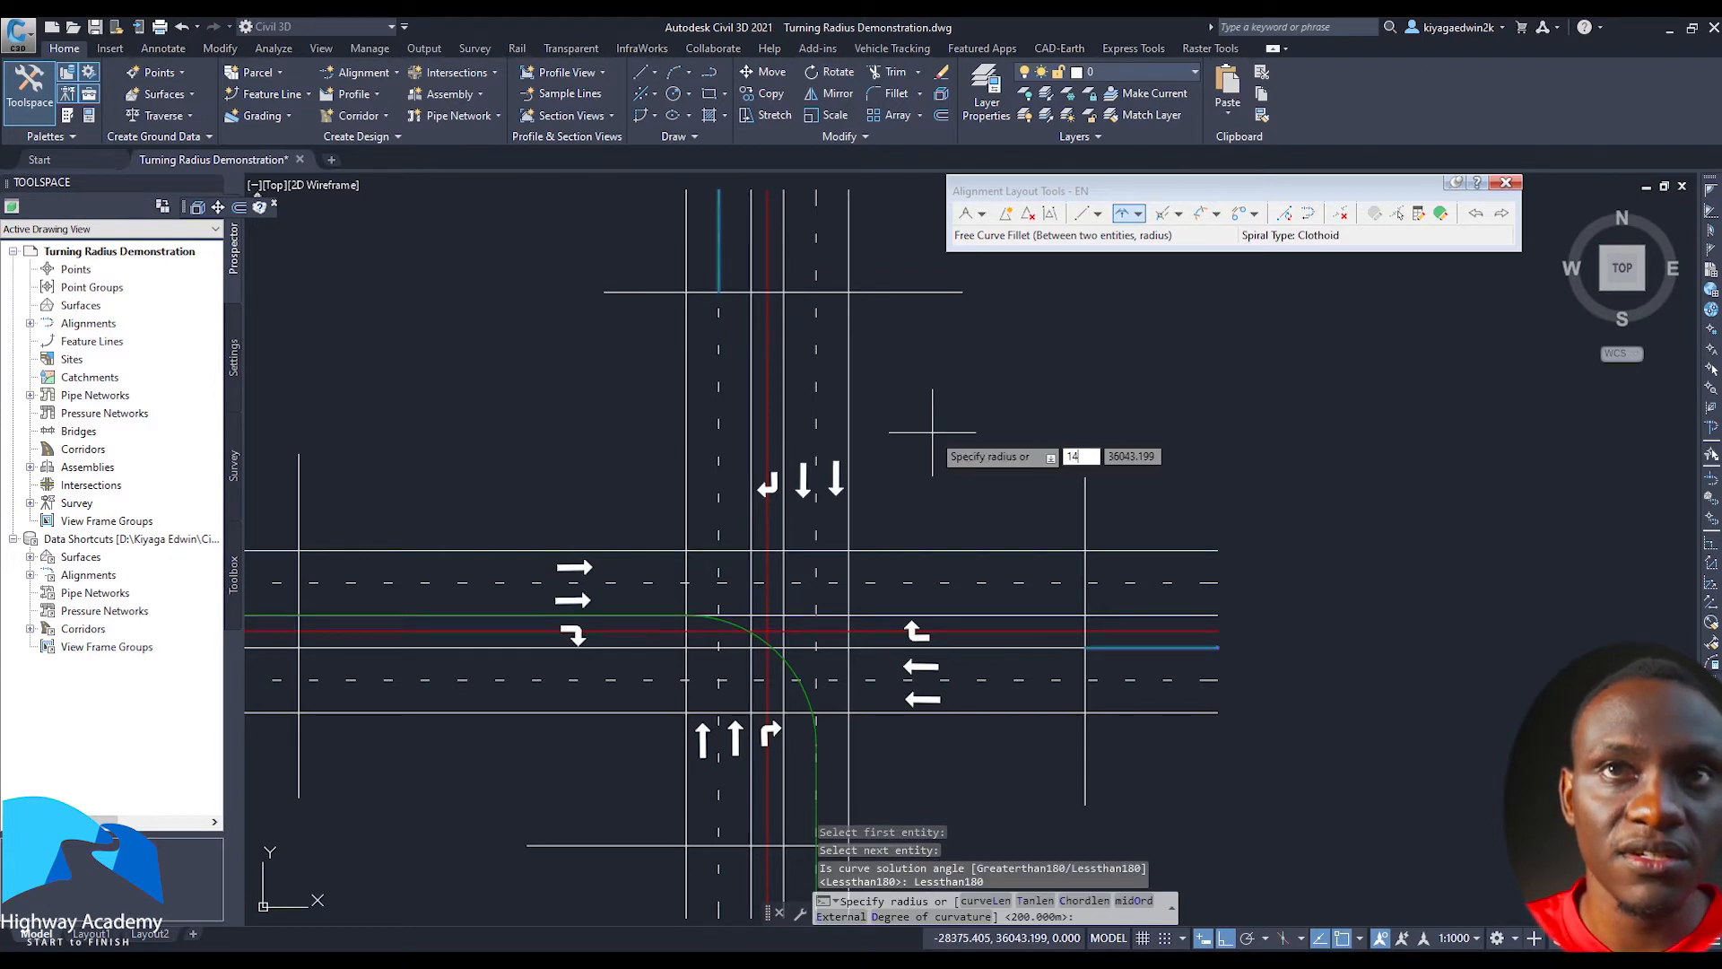
pyautogui.press('Return')
pyautogui.scroll(2, 758, 577)
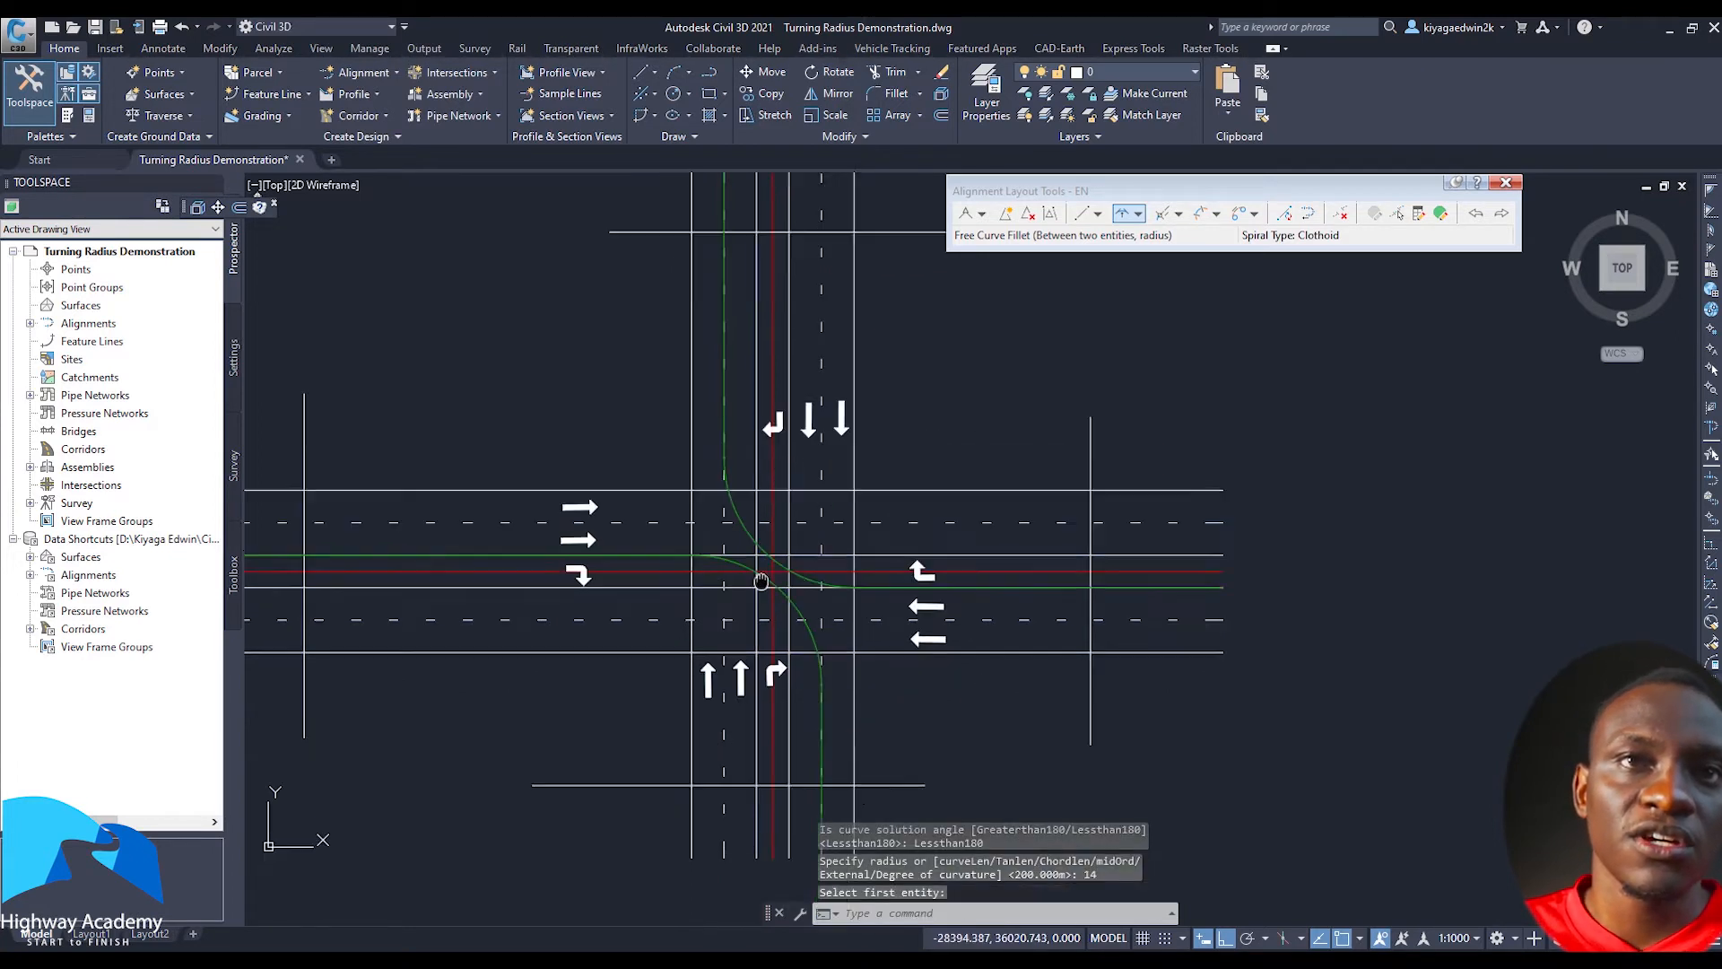
# Try to measure the gap between the WS and EN curves at the intersection centre, with ortho off
pyautogui.scroll(4, 776, 516)
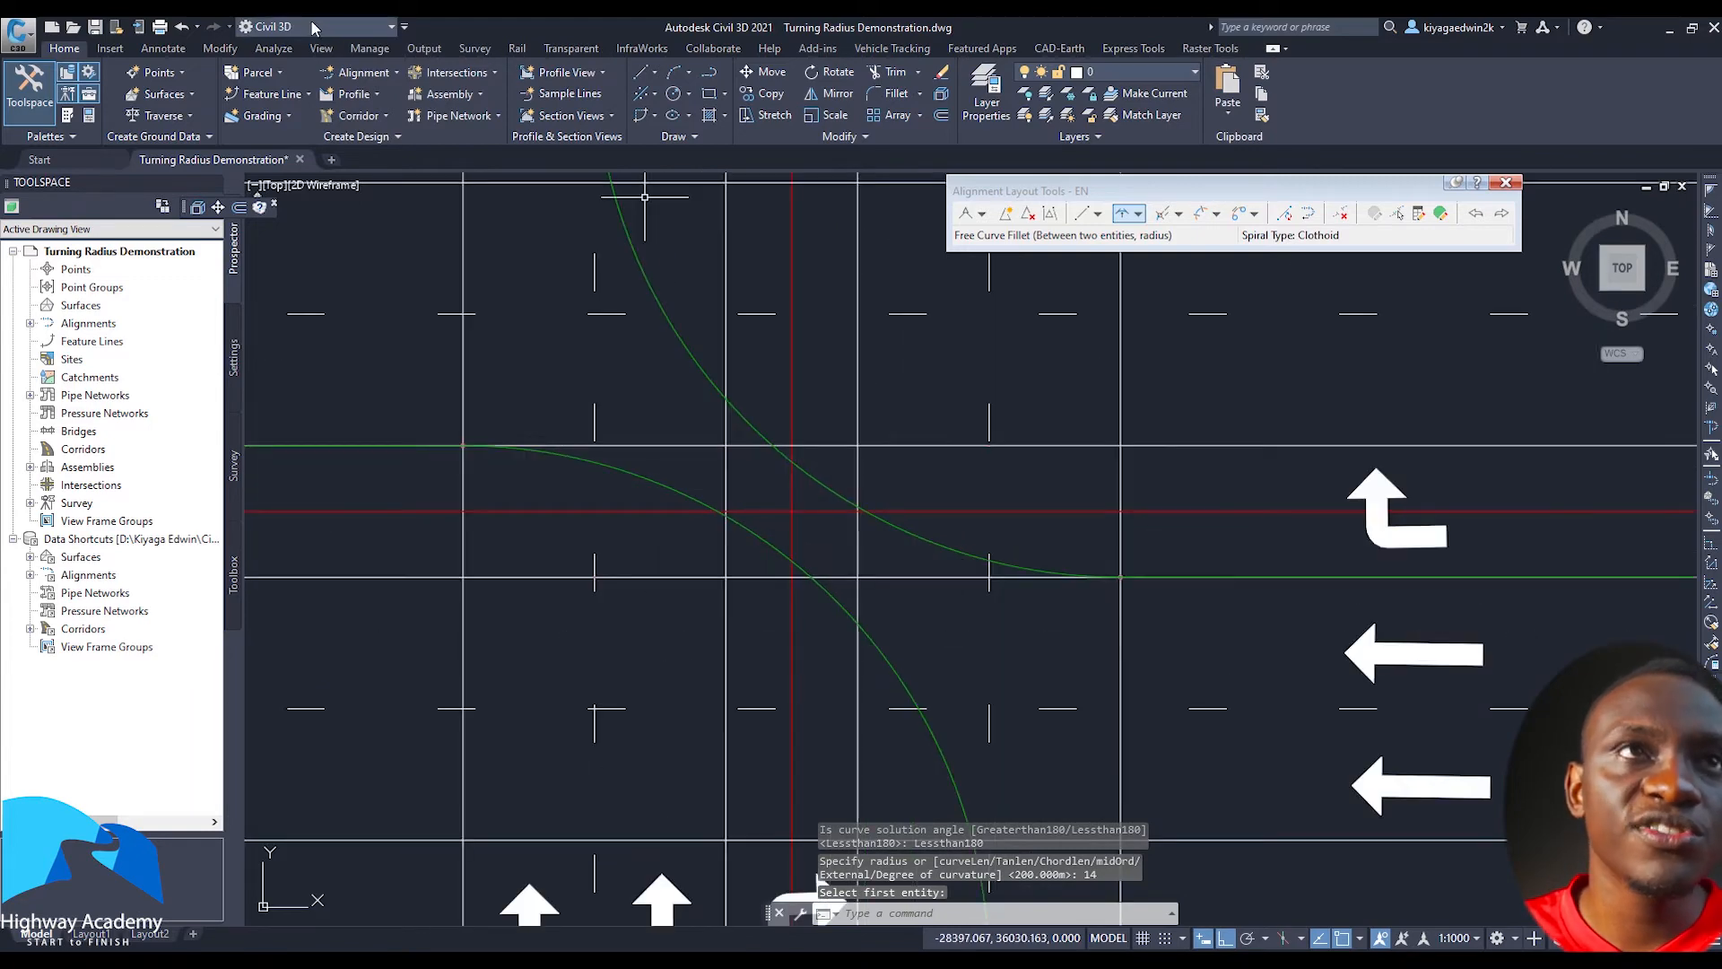
pyautogui.click(274, 48)
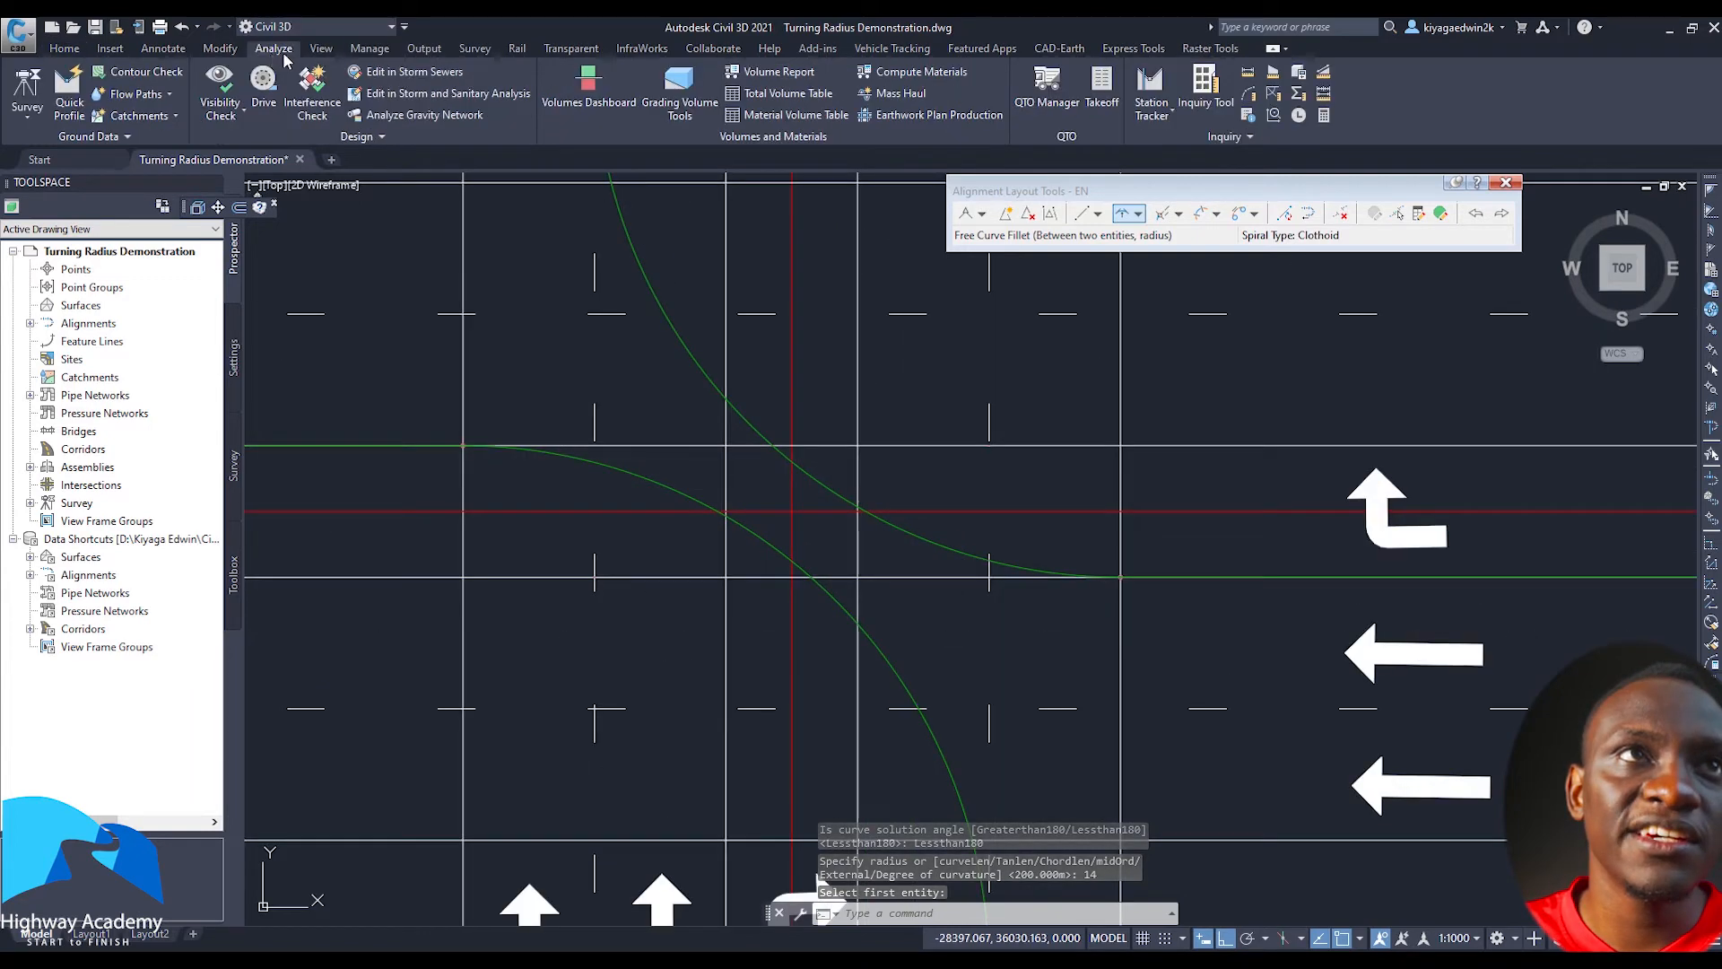
pyautogui.click(1248, 72)
pyautogui.scroll(2, 838, 493)
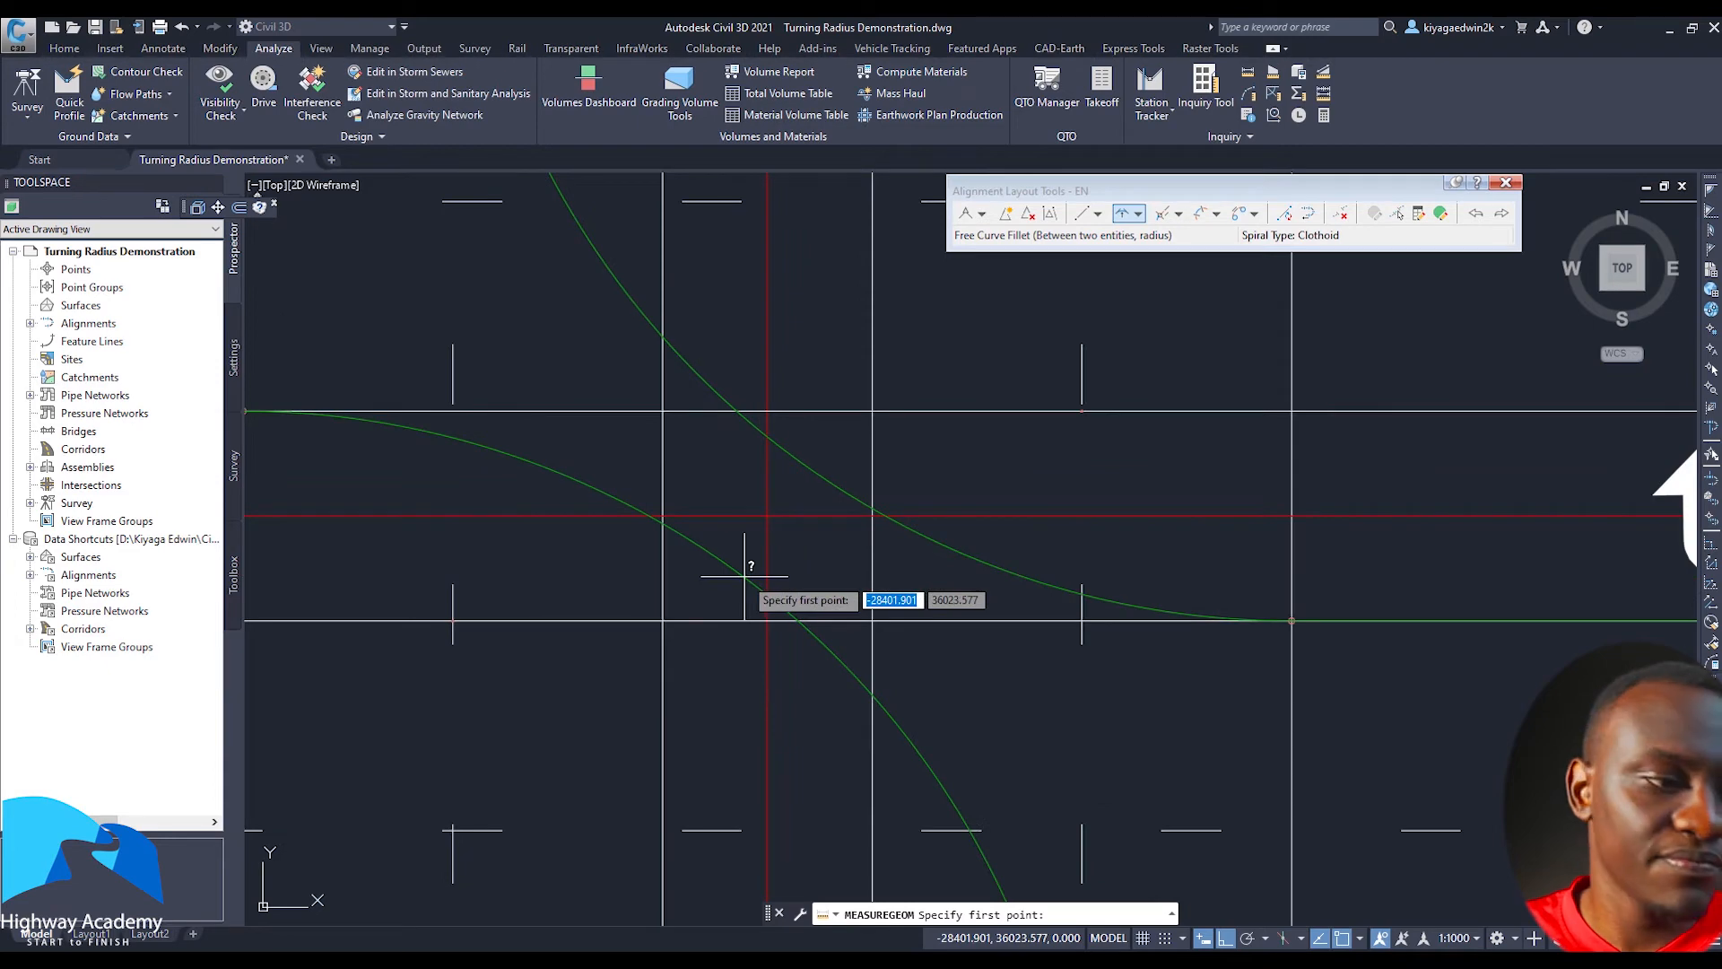
pyautogui.click(763, 589)
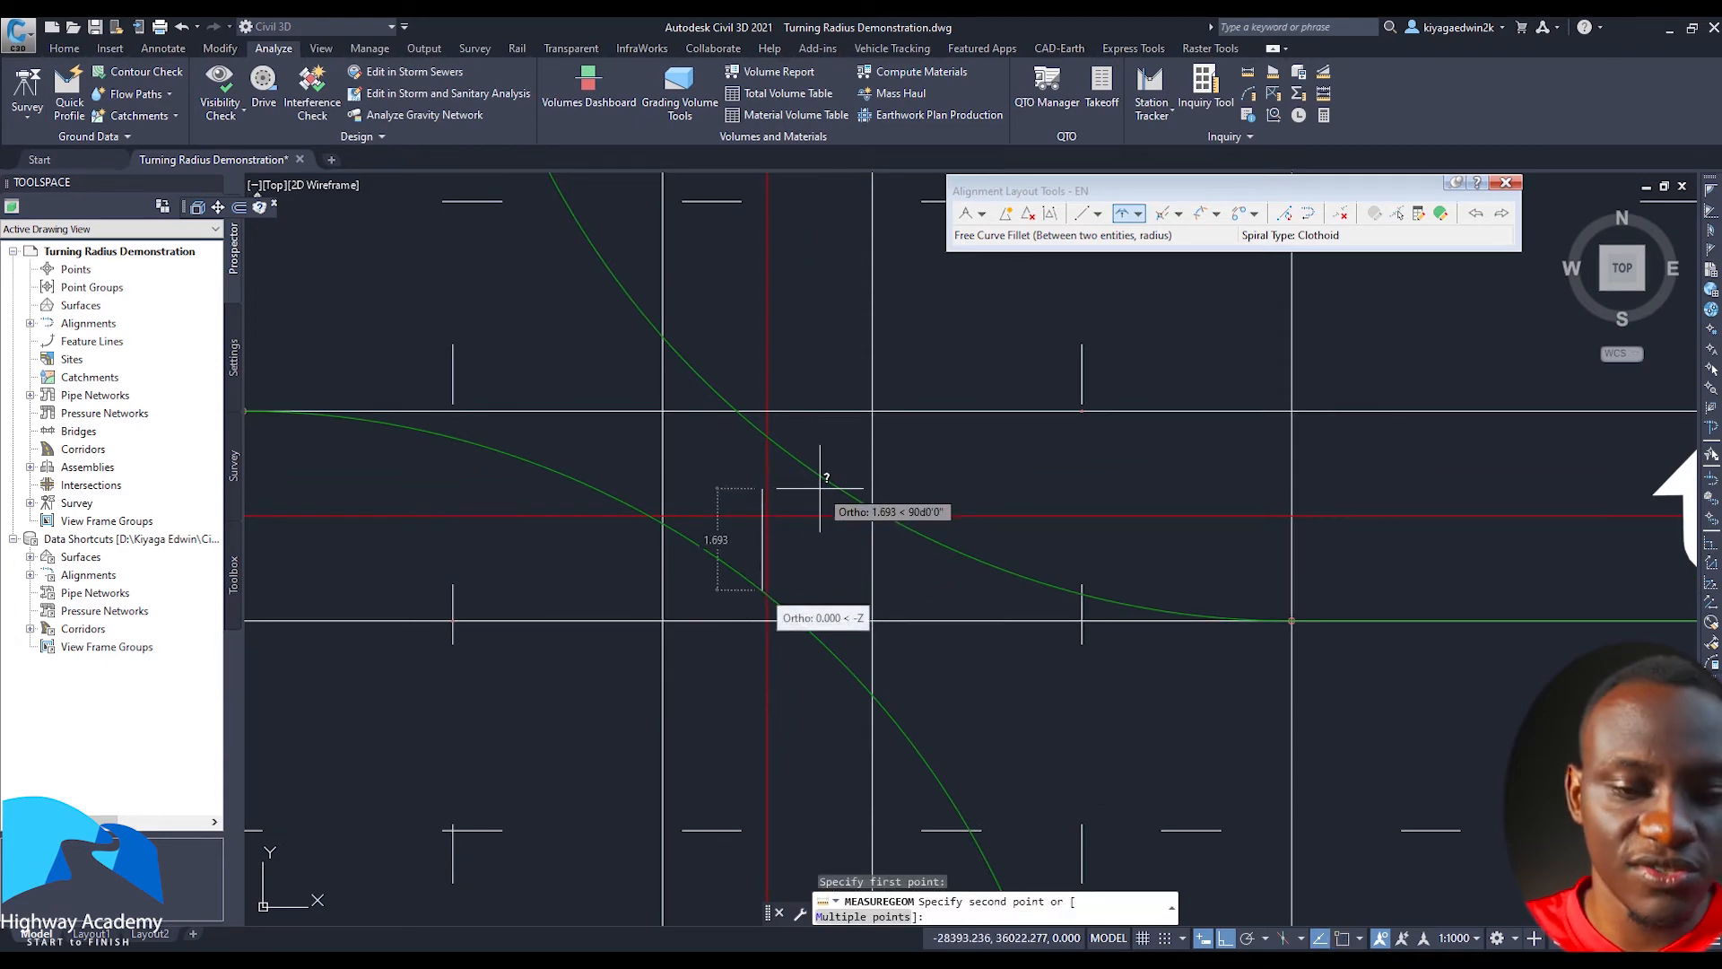
pyautogui.press('F8')
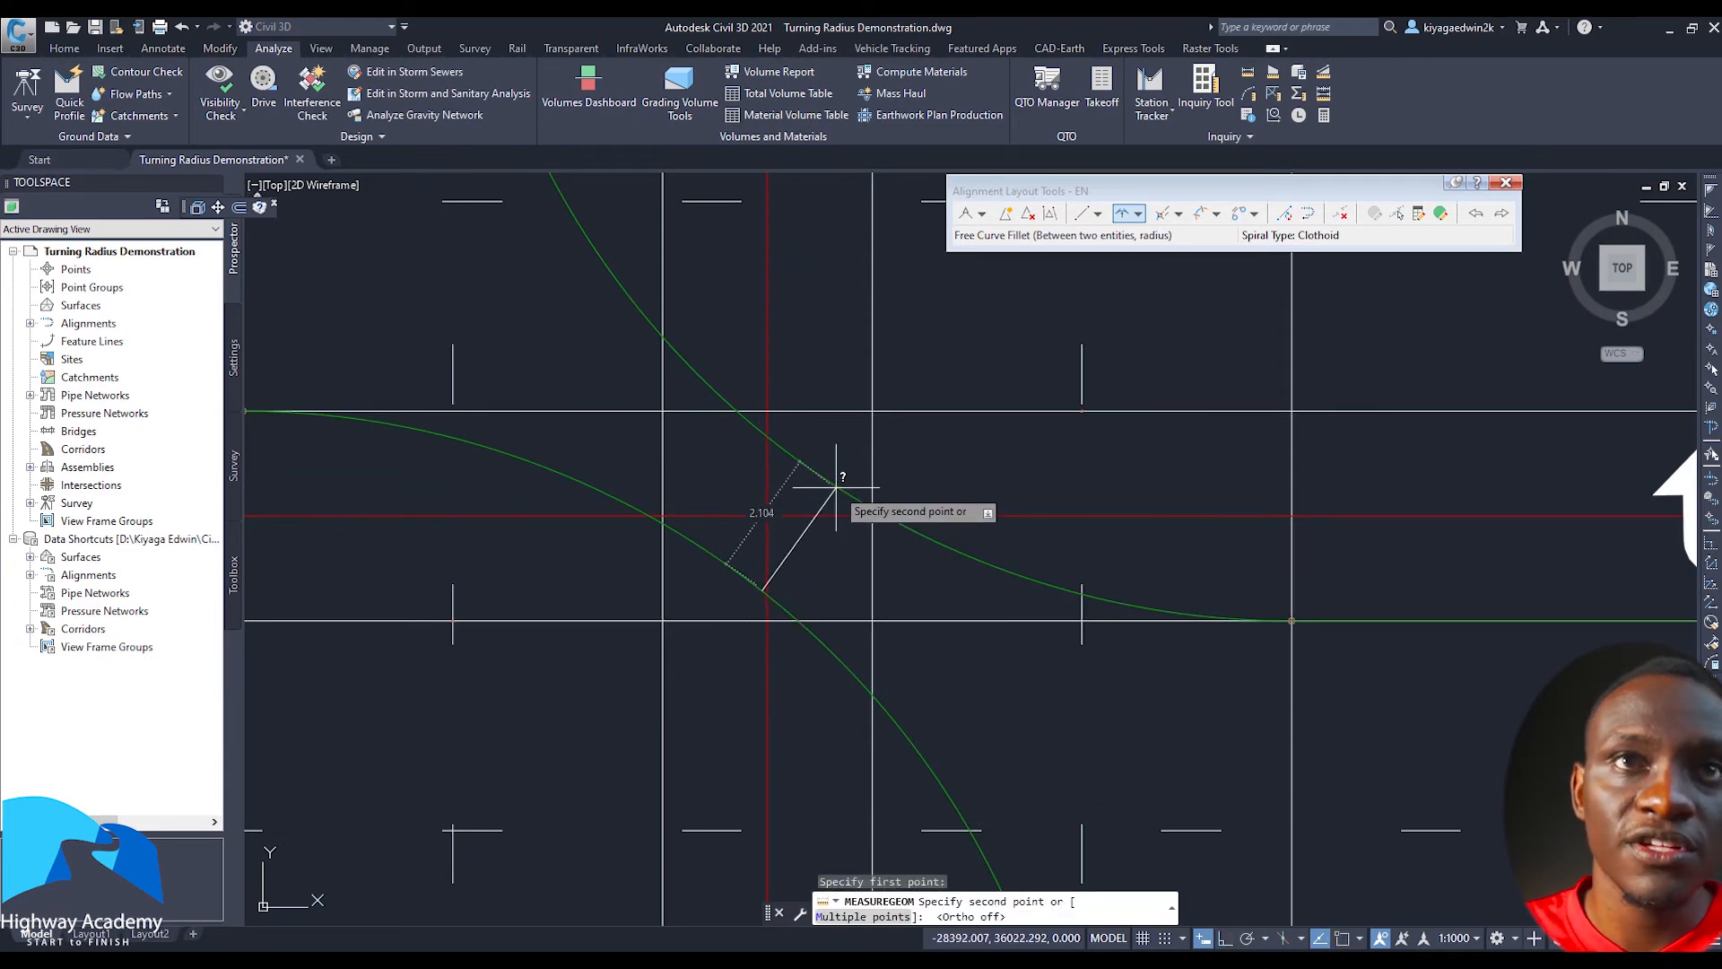
pyautogui.press('Escape')
pyautogui.scroll(-3, 817, 521)
pyautogui.scroll(1, 799, 544)
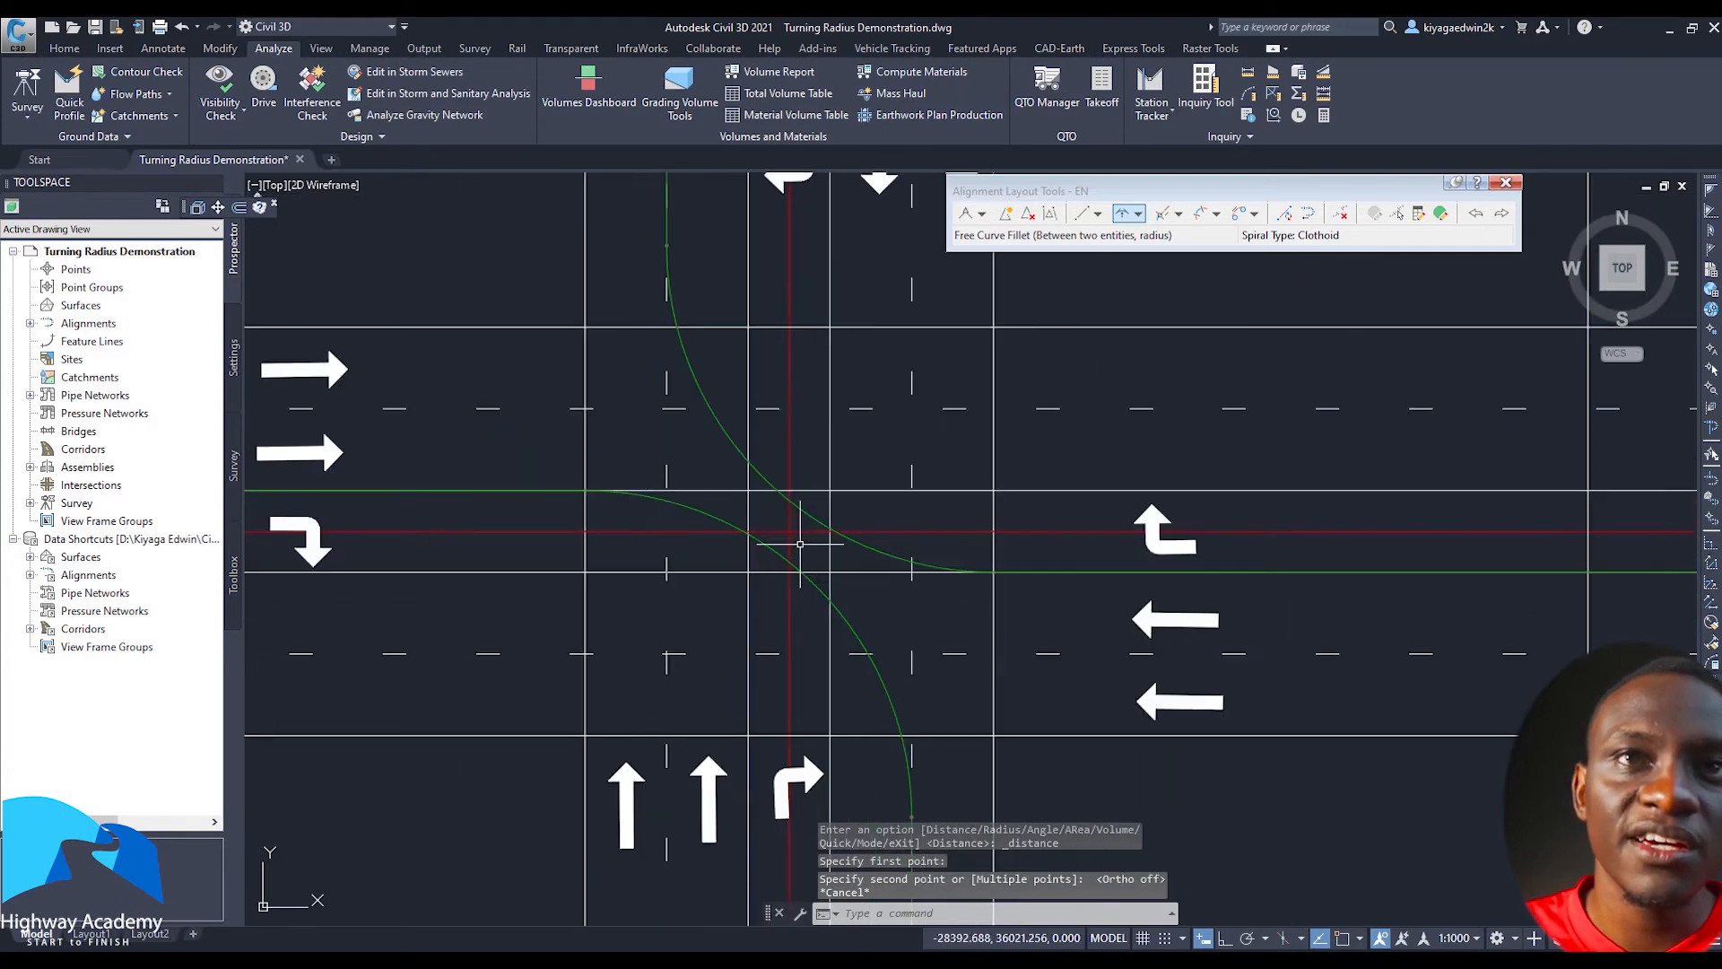
# Edit the EN alignment's Proposed style to hide line extensions, curve extensions, tangent extensions and warning symbols in plan view
pyautogui.click(828, 511)
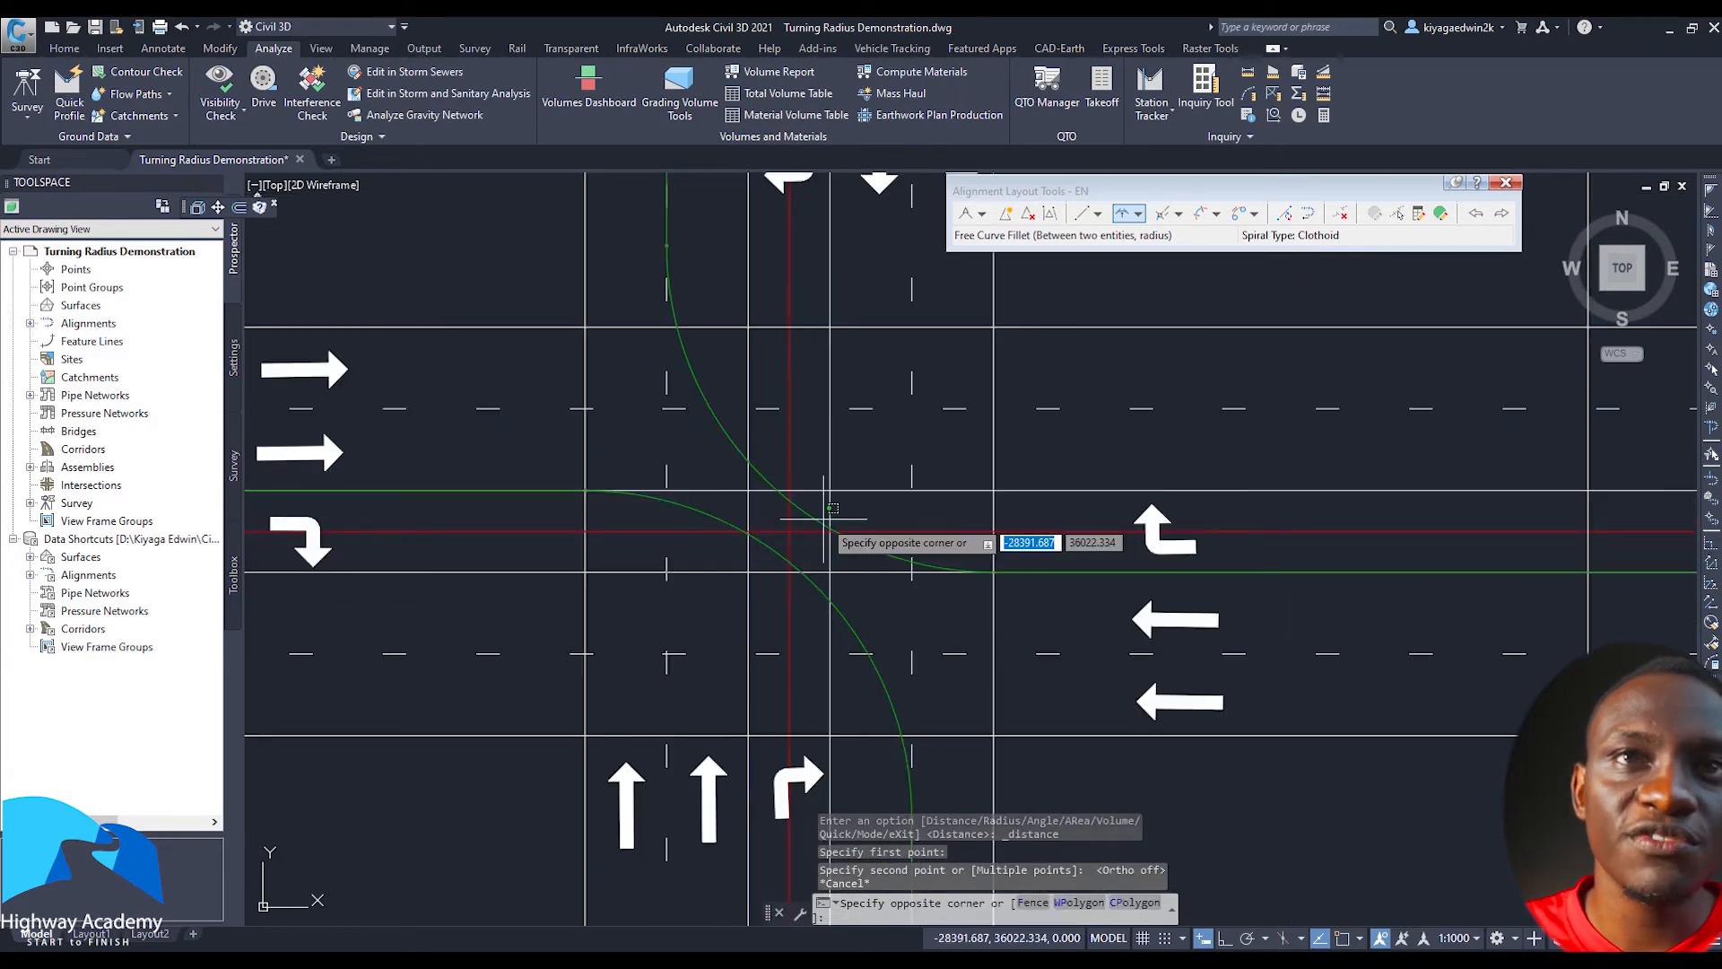
pyautogui.click(824, 518)
pyautogui.click(817, 518)
pyautogui.rightClick(818, 518)
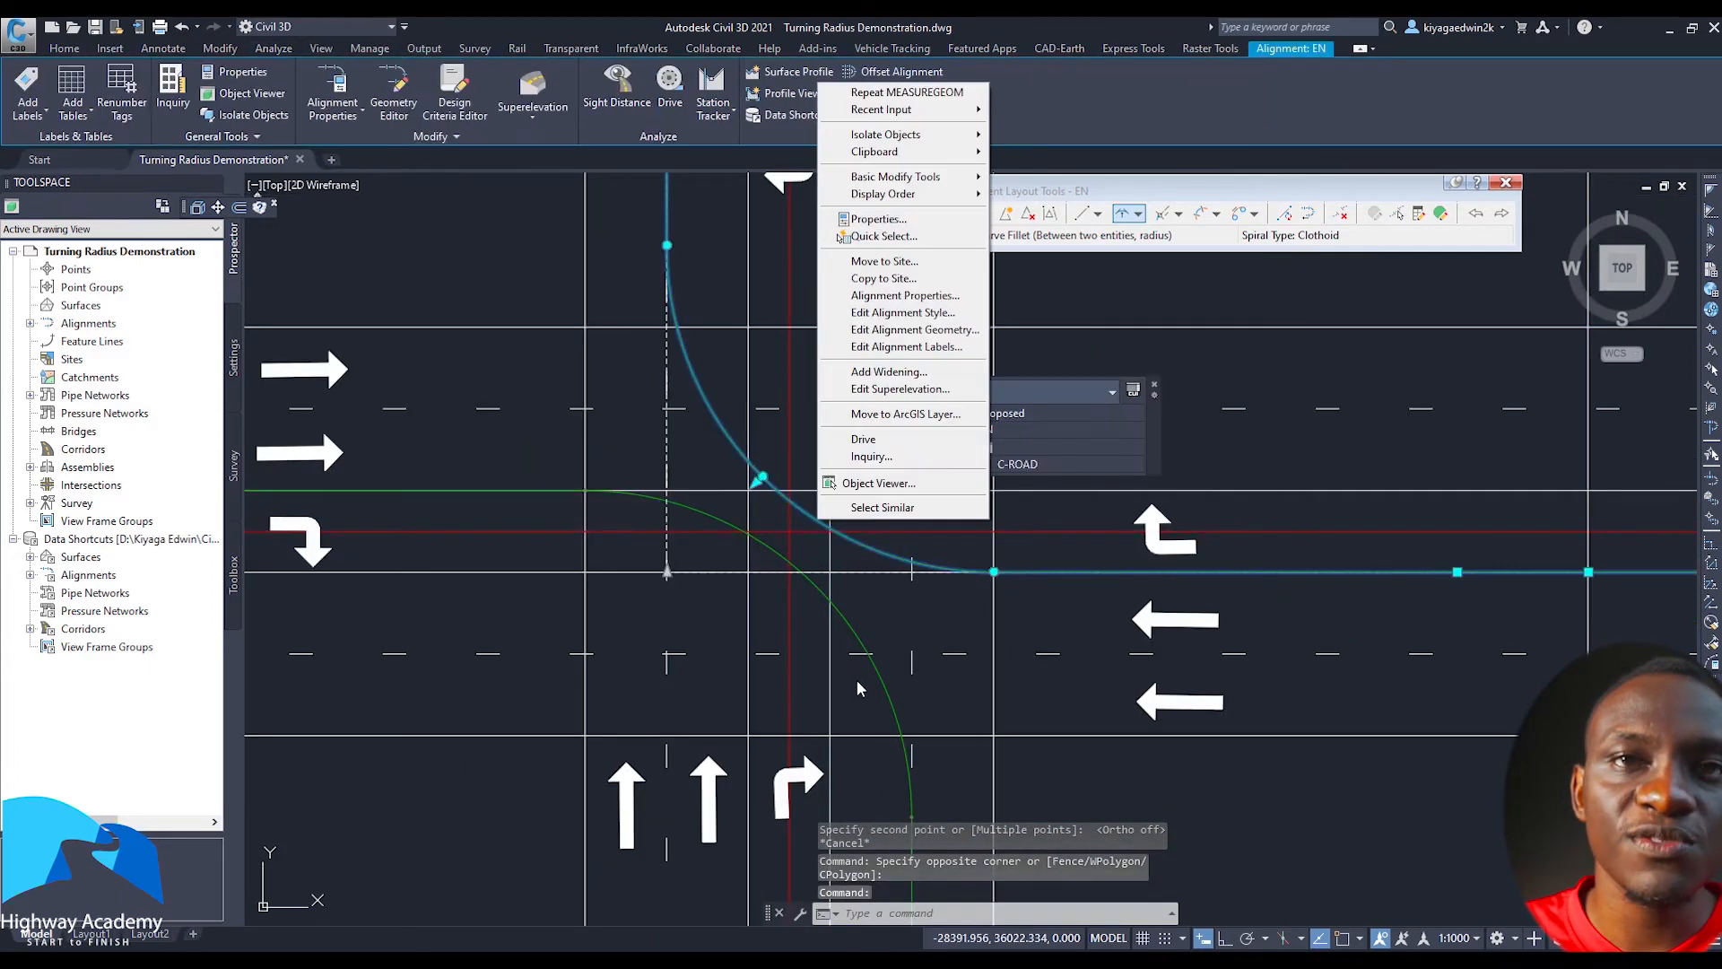
pyautogui.click(906, 312)
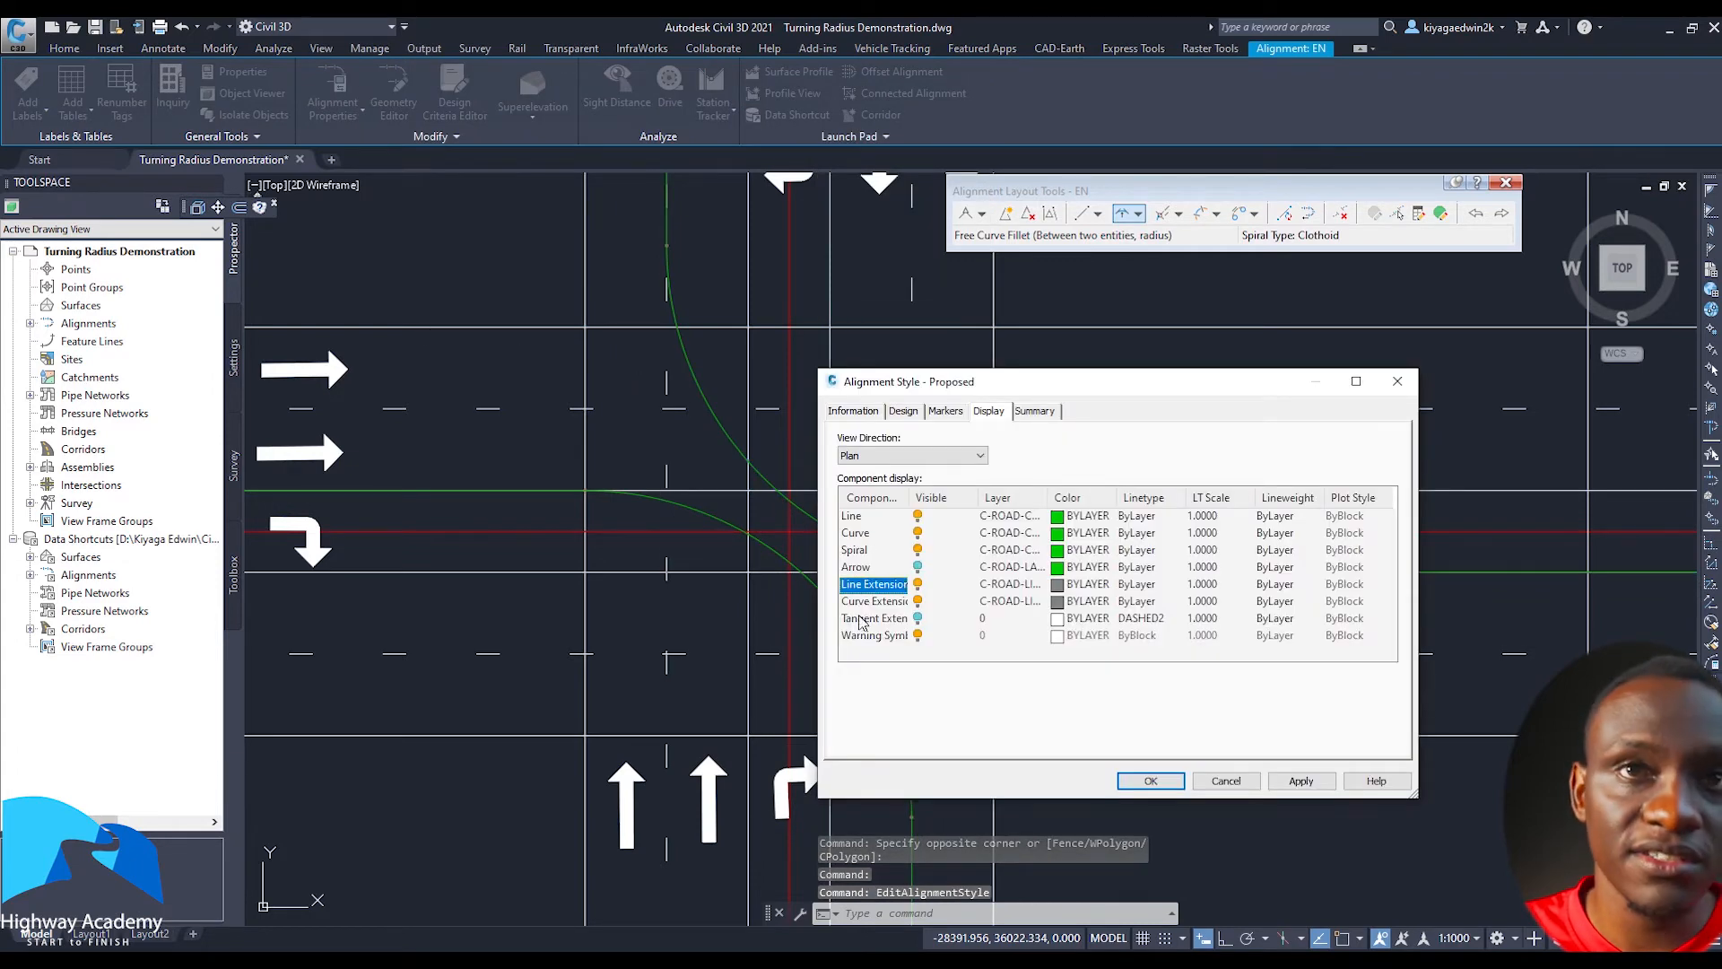
pyautogui.keyDown('shift'); pyautogui.click(861, 639); pyautogui.keyUp('shift')
pyautogui.click(917, 635)
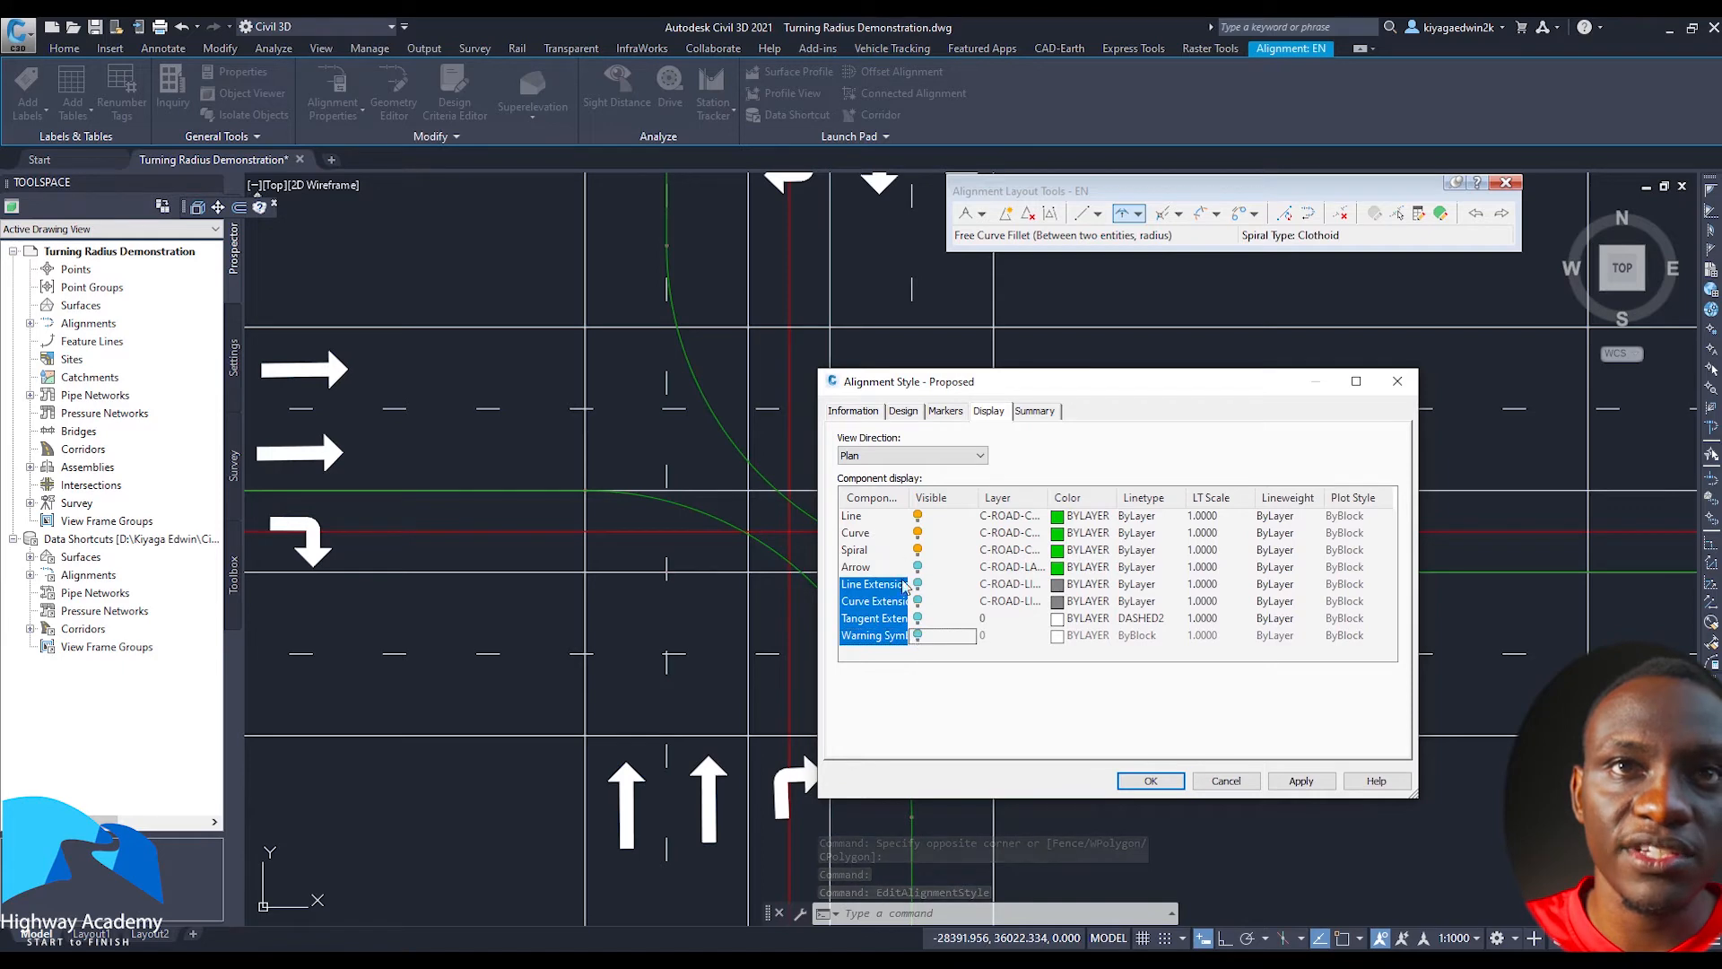
# Set the curve component's colour to cyan in the Proposed alignment style and apply the style changes
pyautogui.click(869, 534)
pyautogui.click(1059, 538)
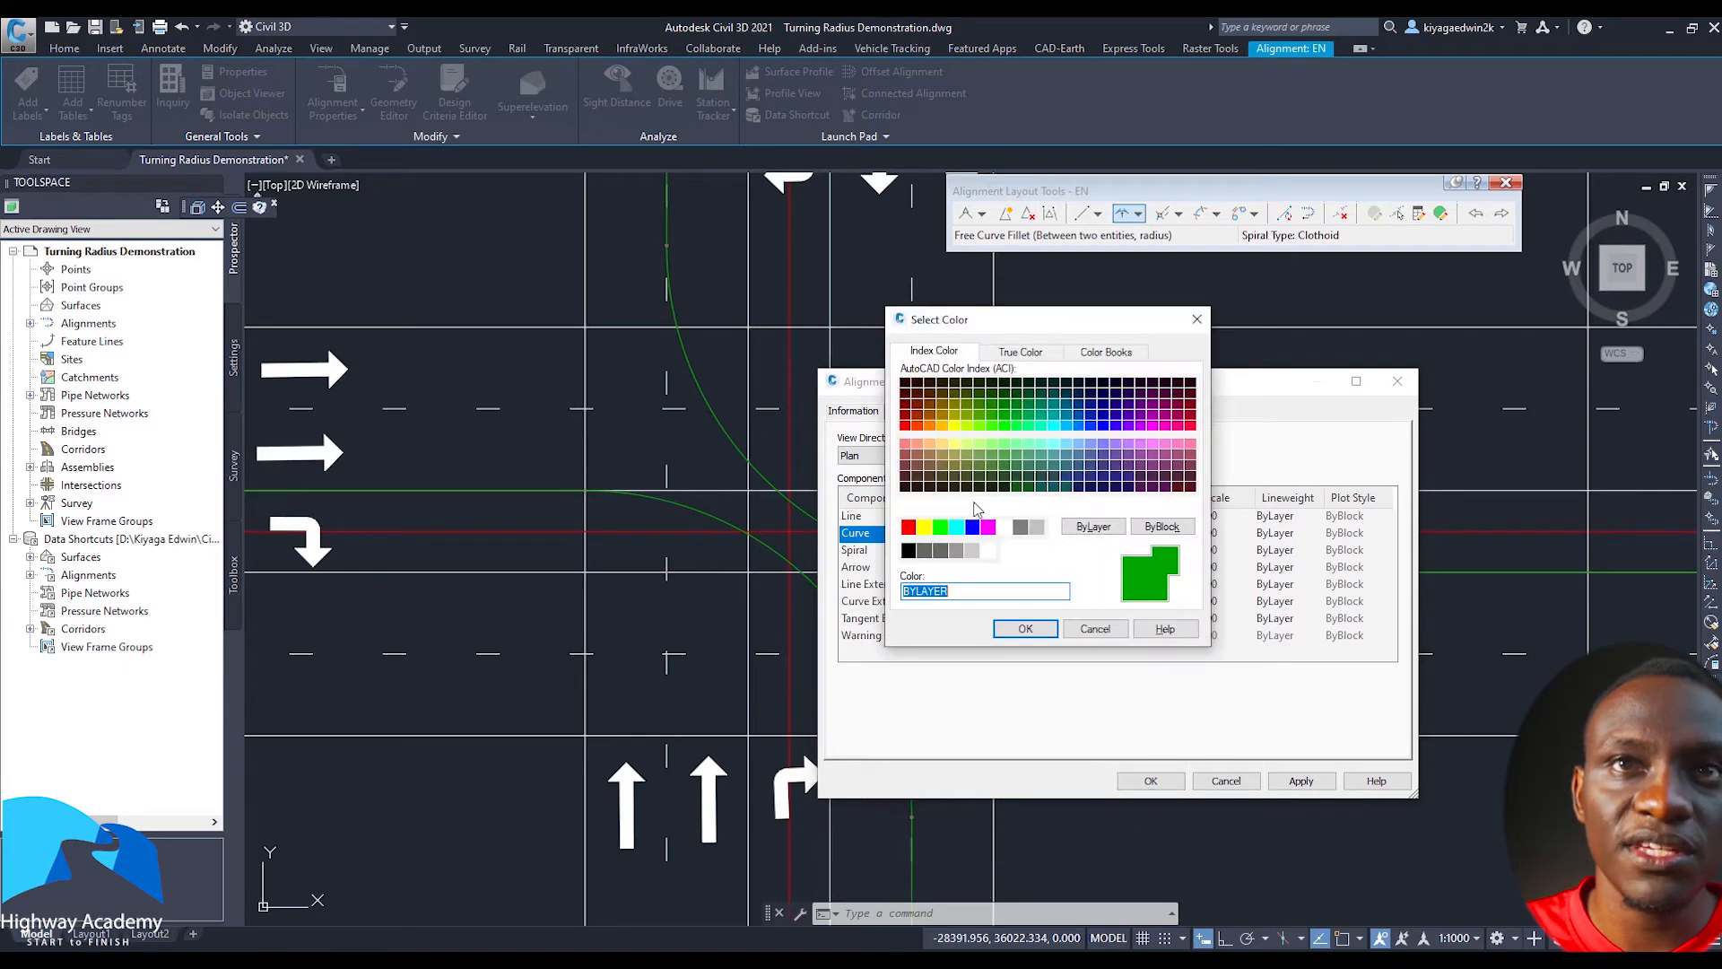
pyautogui.click(957, 527)
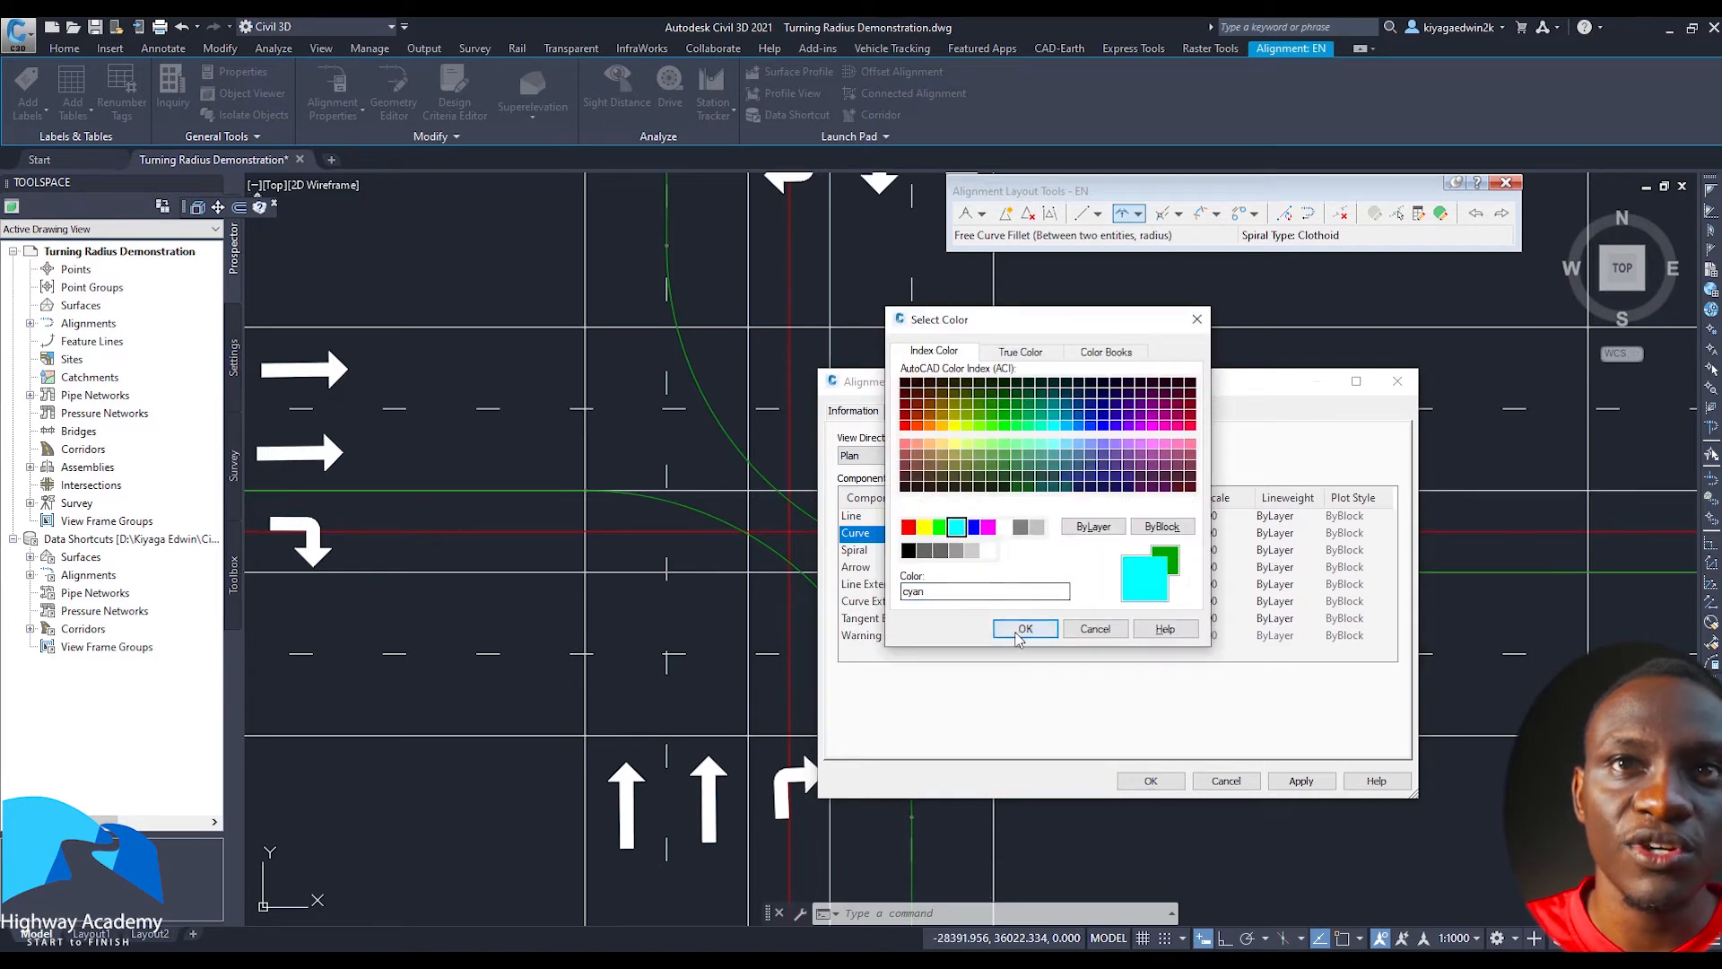
pyautogui.click(1025, 628)
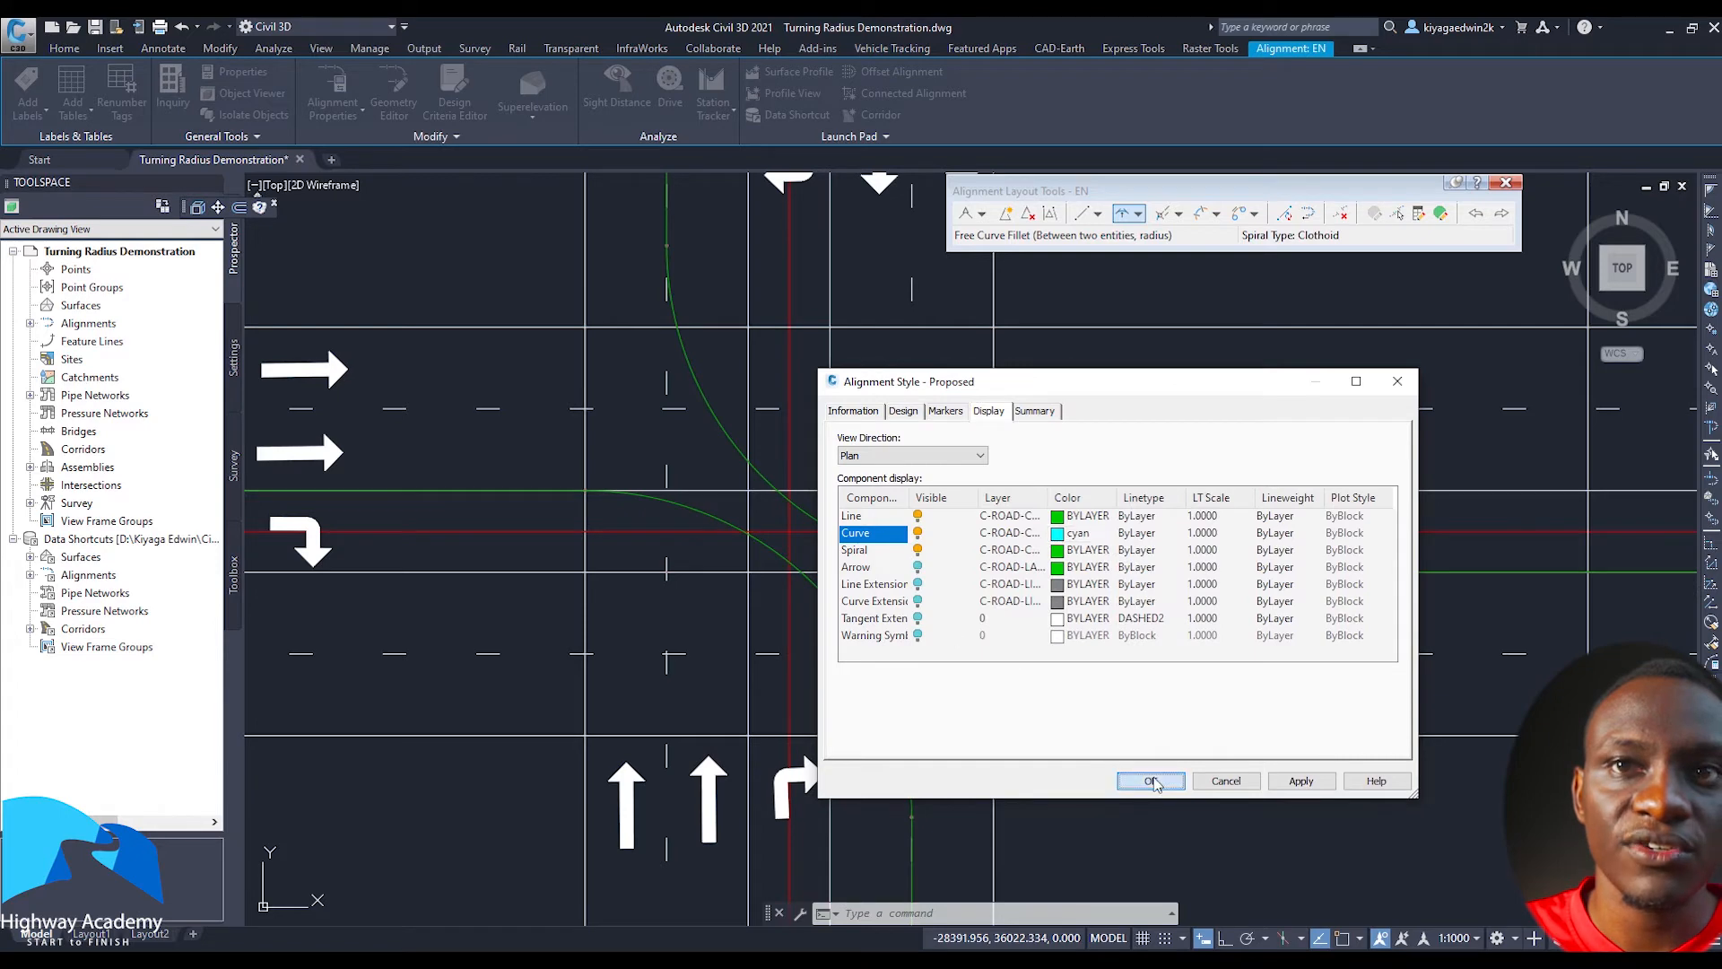
pyautogui.click(1152, 780)
pyautogui.press('Escape')
pyautogui.scroll(-3, 854, 523)
pyautogui.scroll(3, 843, 527)
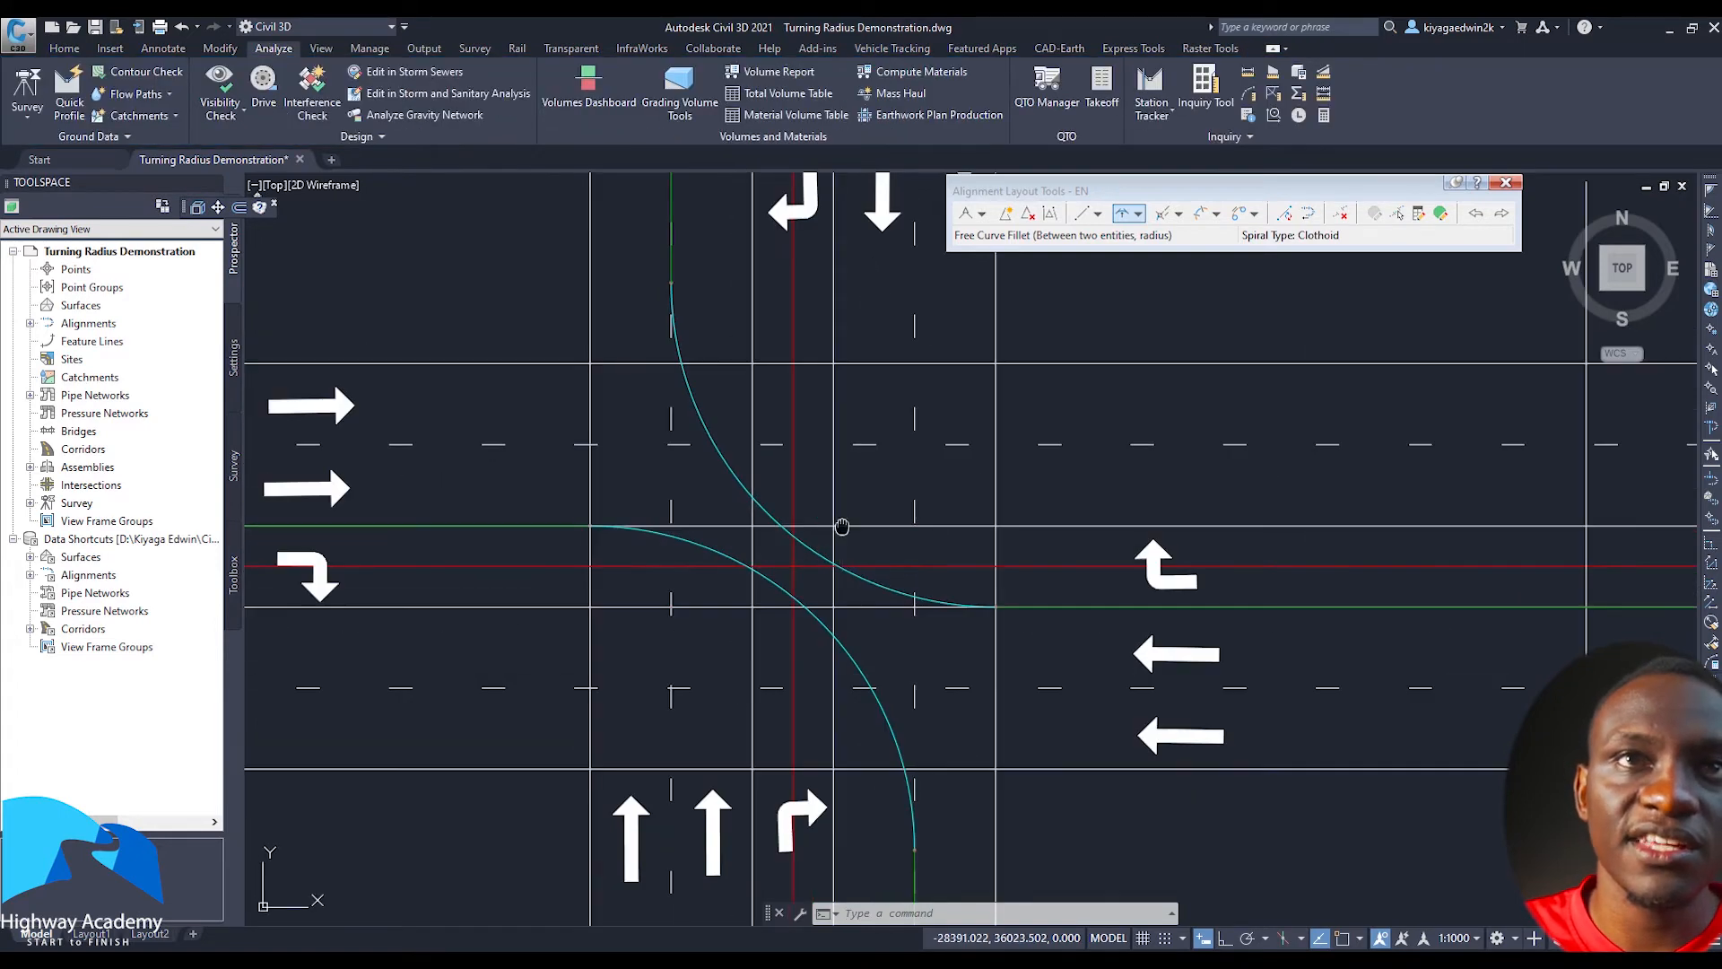
# Set the EN alignment's curve radius to 16 m in its geometry table
pyautogui.moveTo(842, 527); pyautogui.dragTo(806, 540, button='middle')
pyautogui.click(780, 576)
pyautogui.rightClick(780, 576)
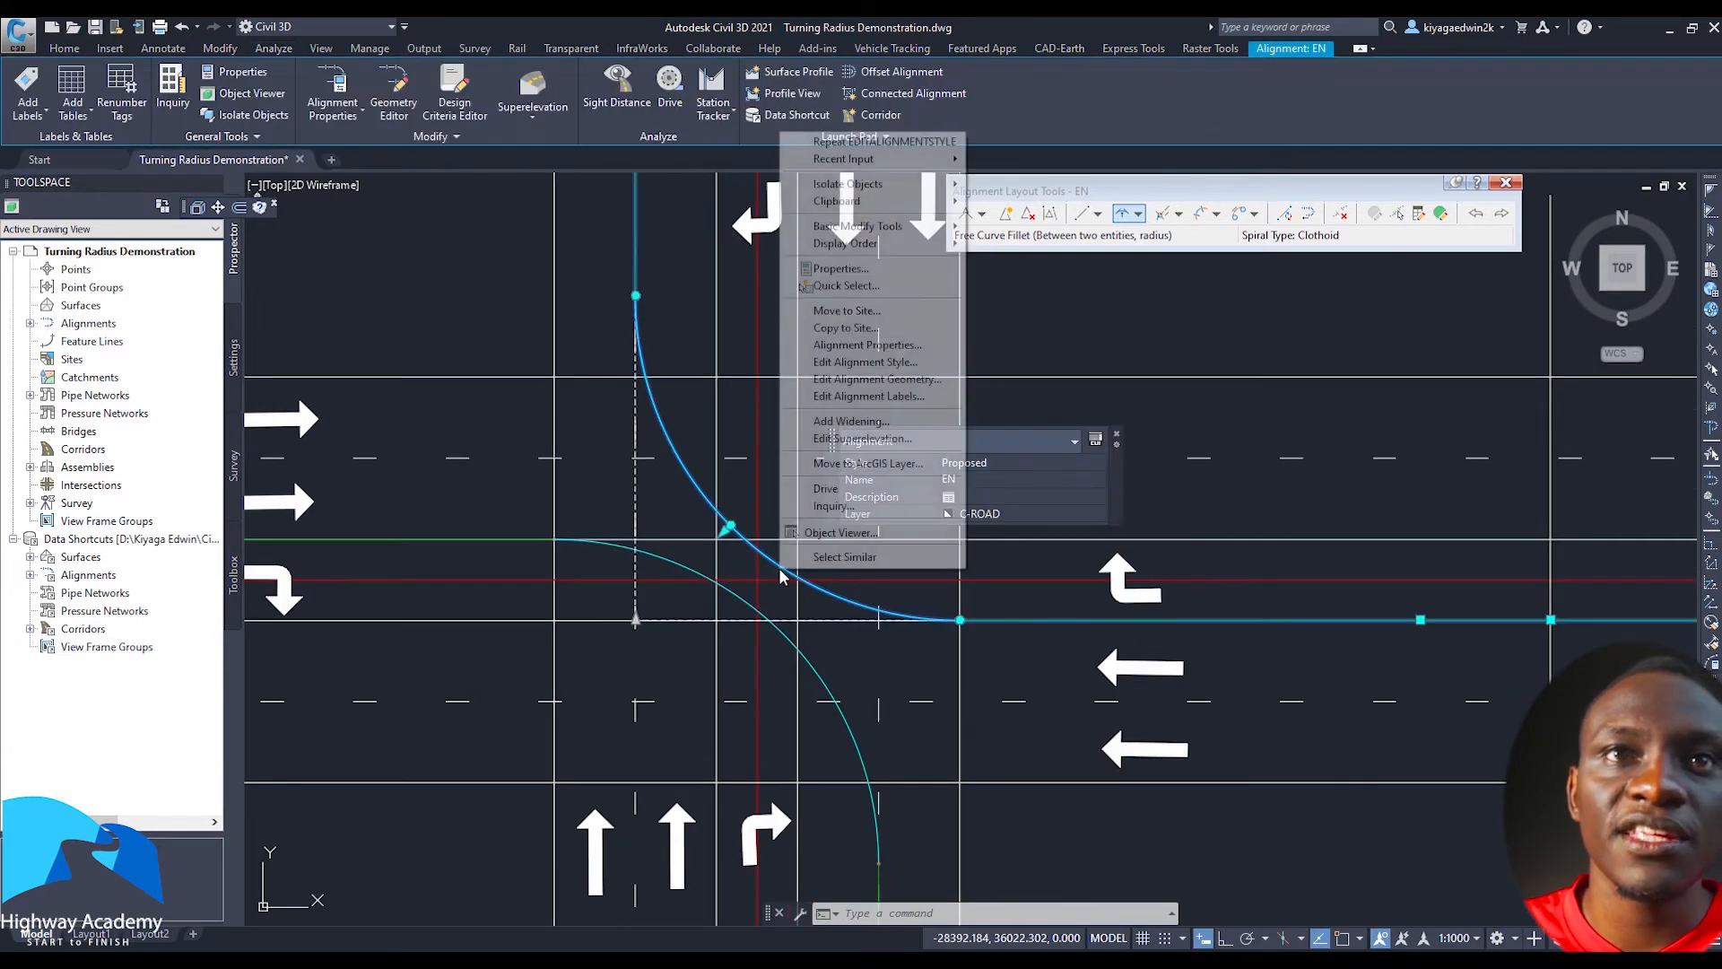
pyautogui.click(875, 379)
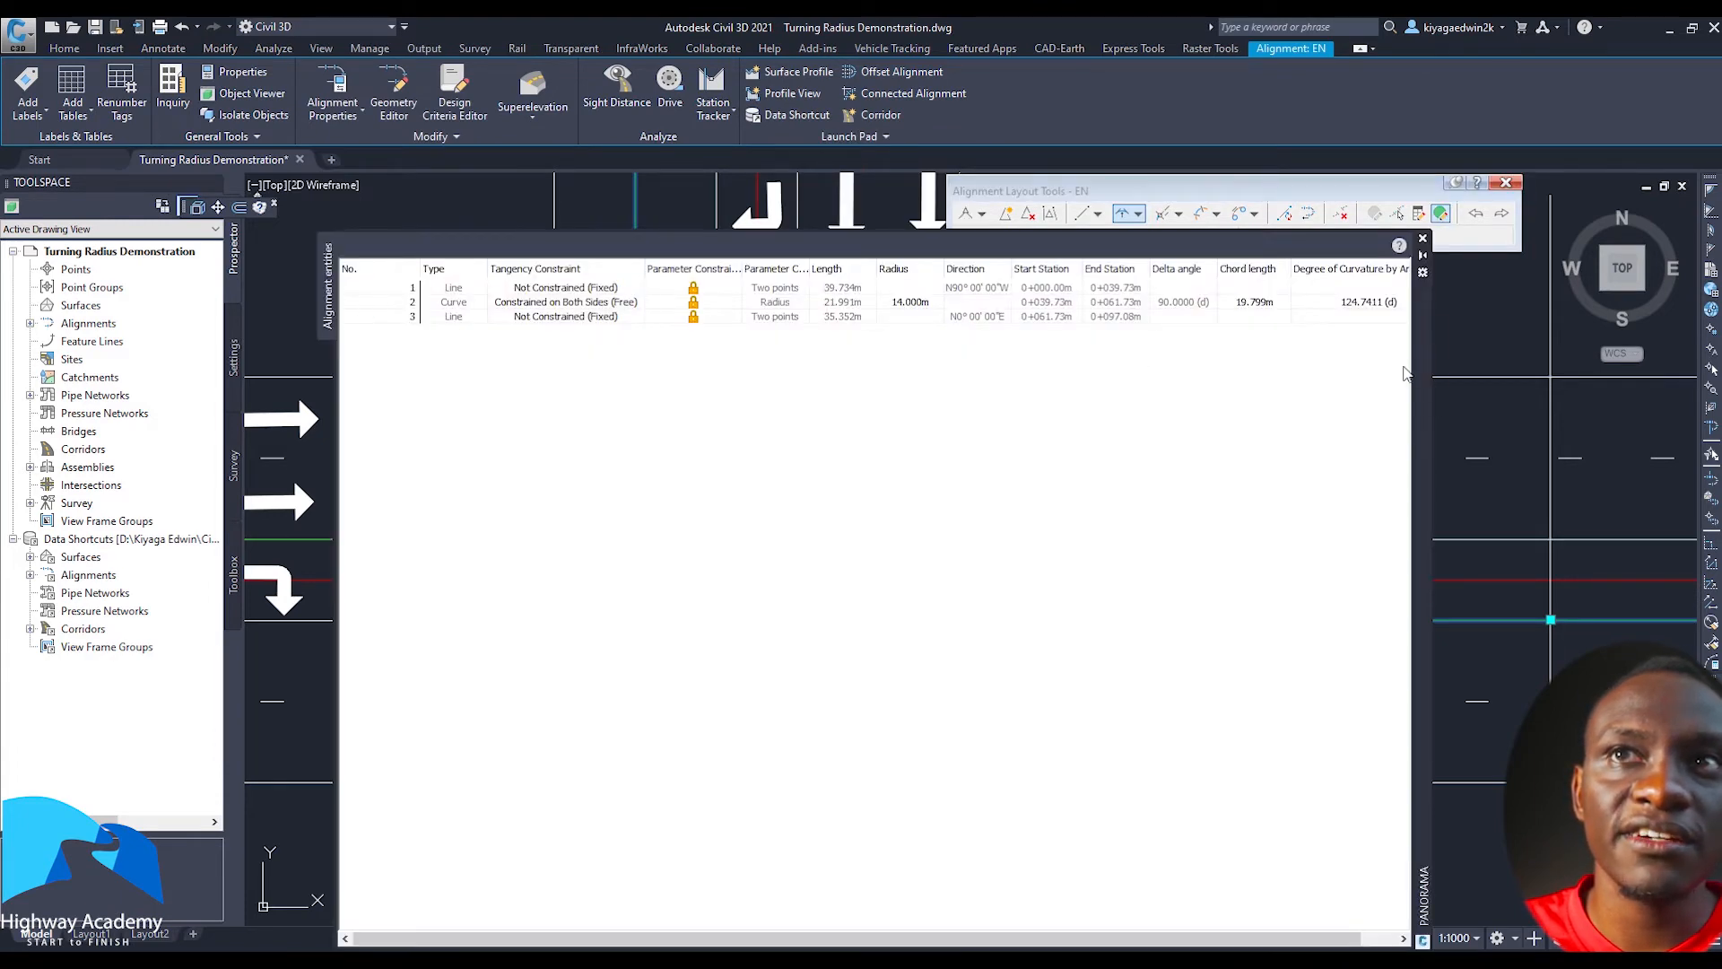
pyautogui.moveTo(1416, 366)
pyautogui.mouseDown()
pyautogui.moveTo(1373, 755)
pyautogui.moveTo(1424, 748)
pyautogui.moveTo(1423, 657)
pyautogui.moveTo(1424, 691)
pyautogui.mouseUp()
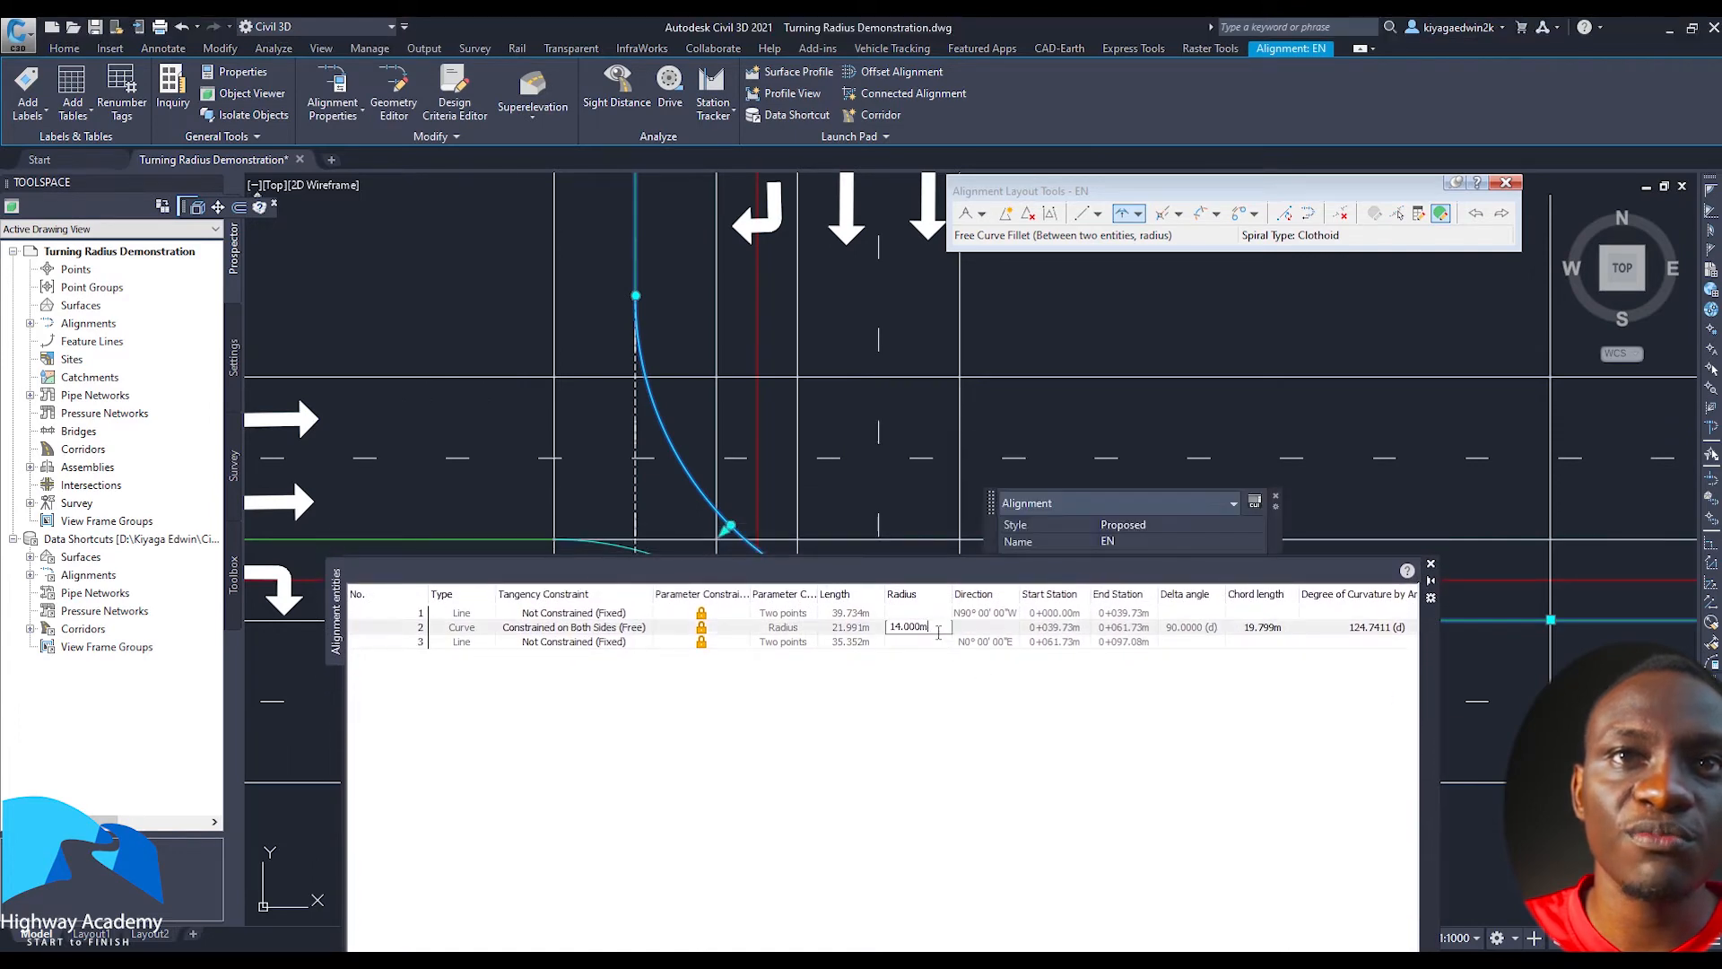
pyautogui.click(941, 627)
pyautogui.click(940, 626)
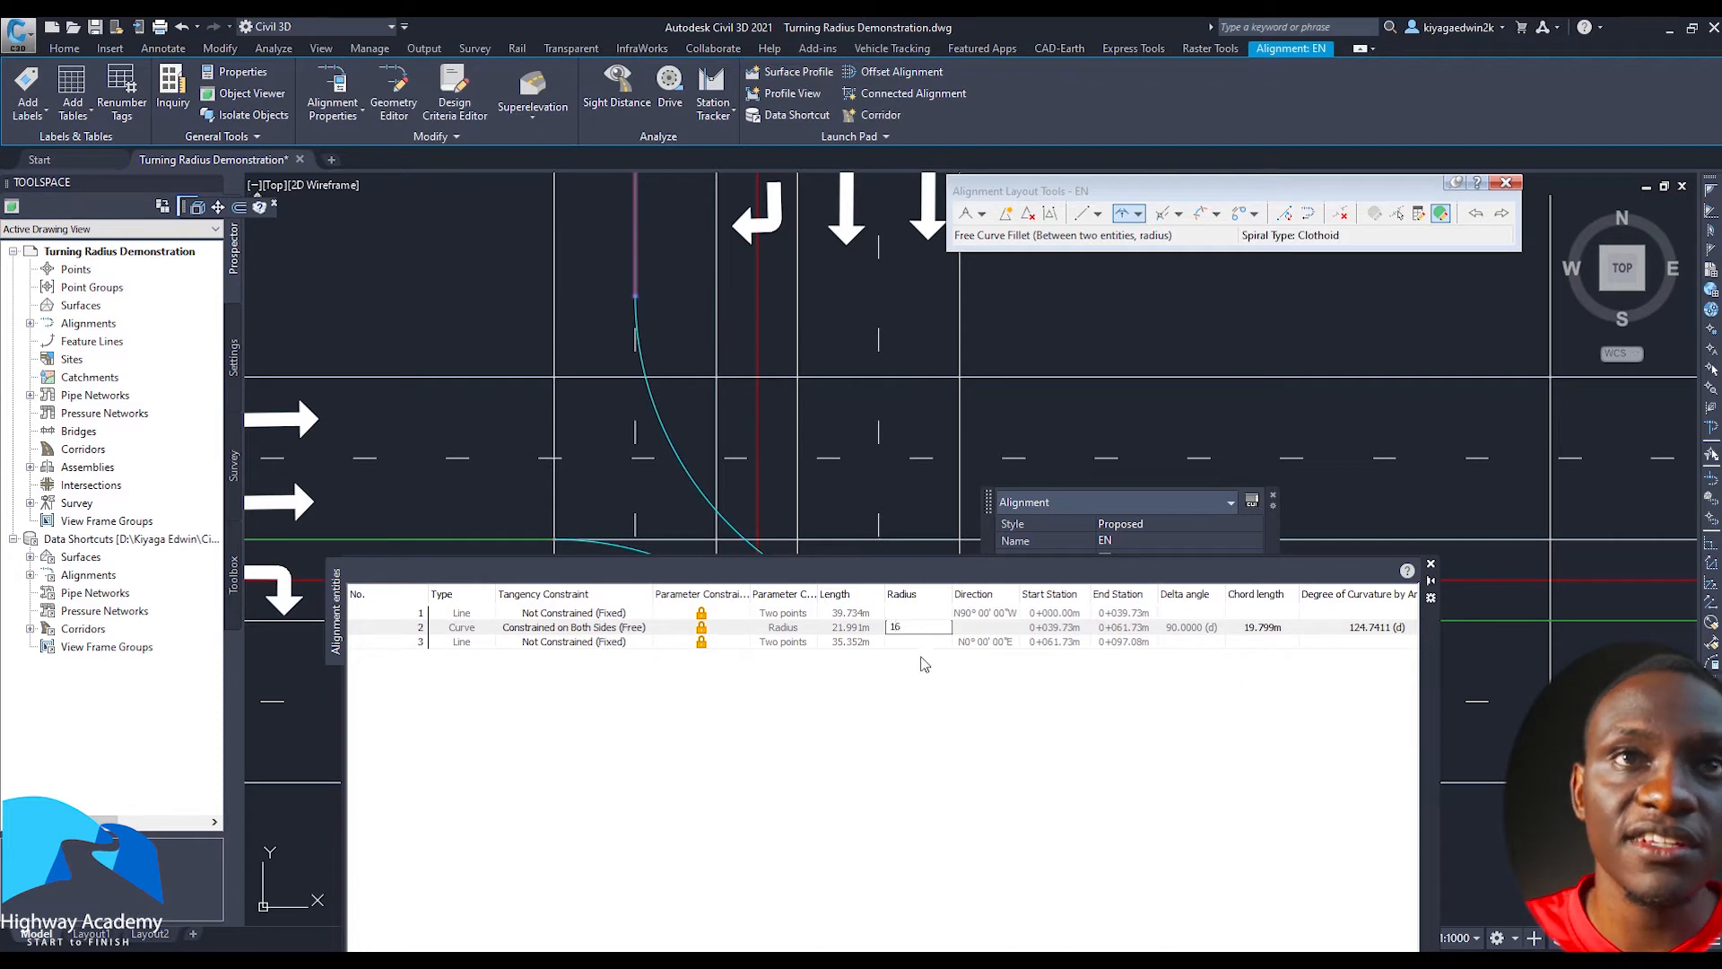
pyautogui.press('Return')
pyautogui.scroll(-3, 793, 419)
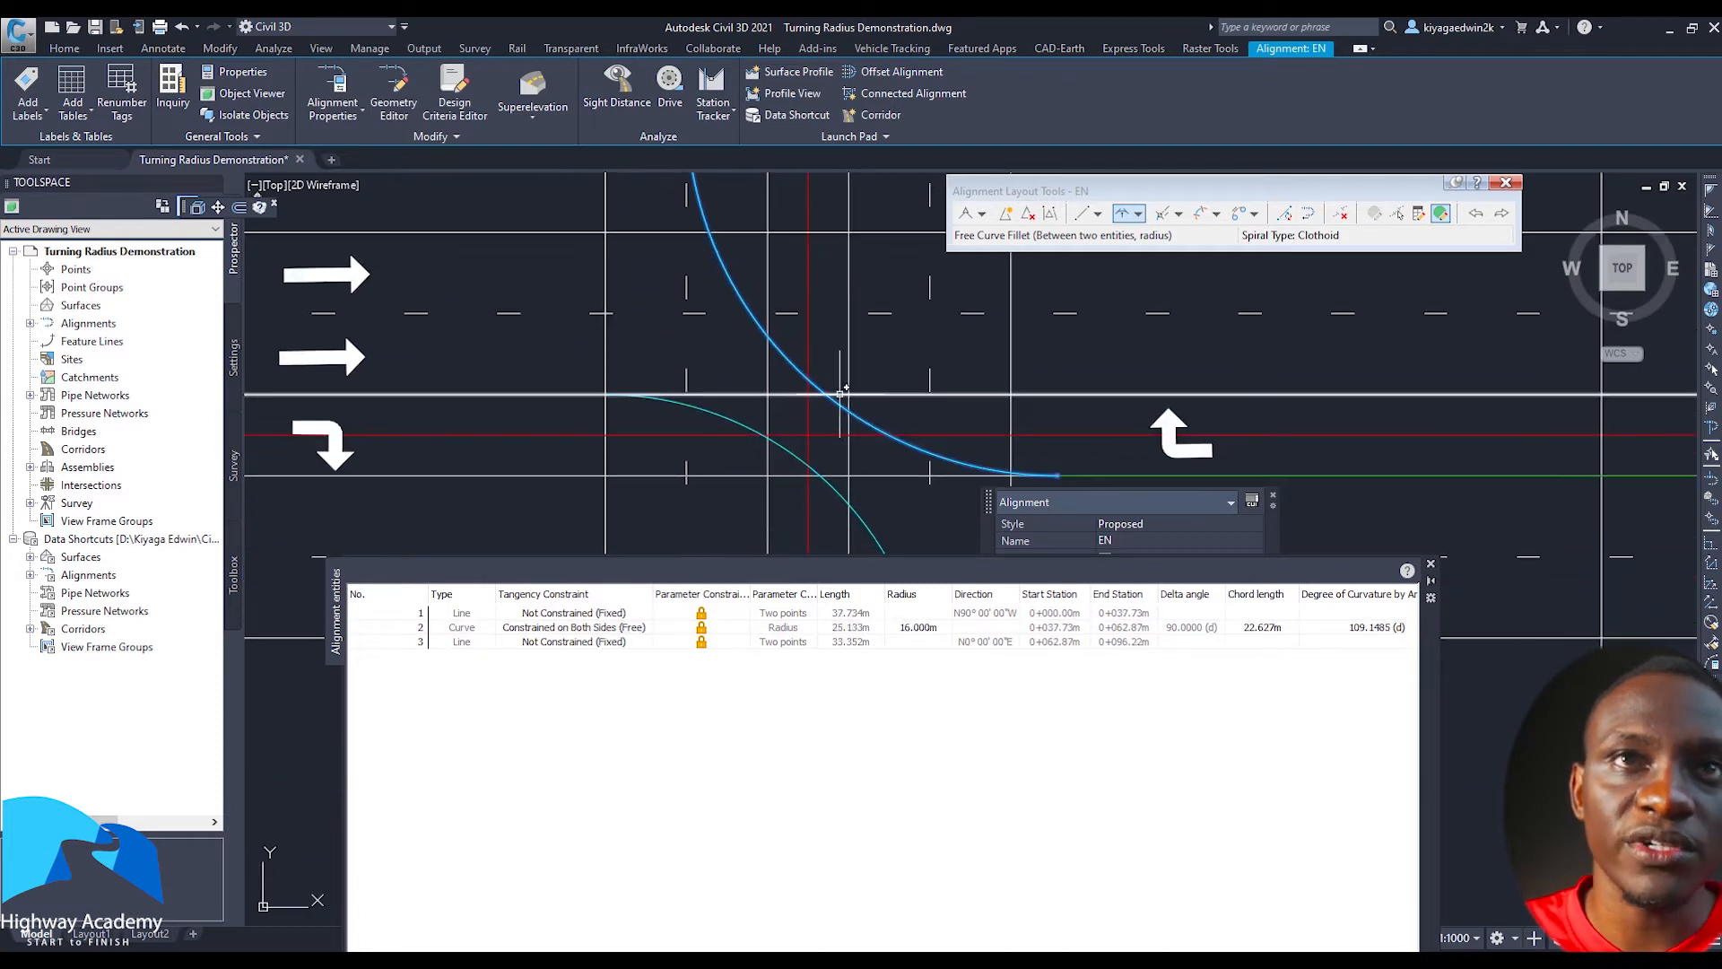
pyautogui.press('Escape')
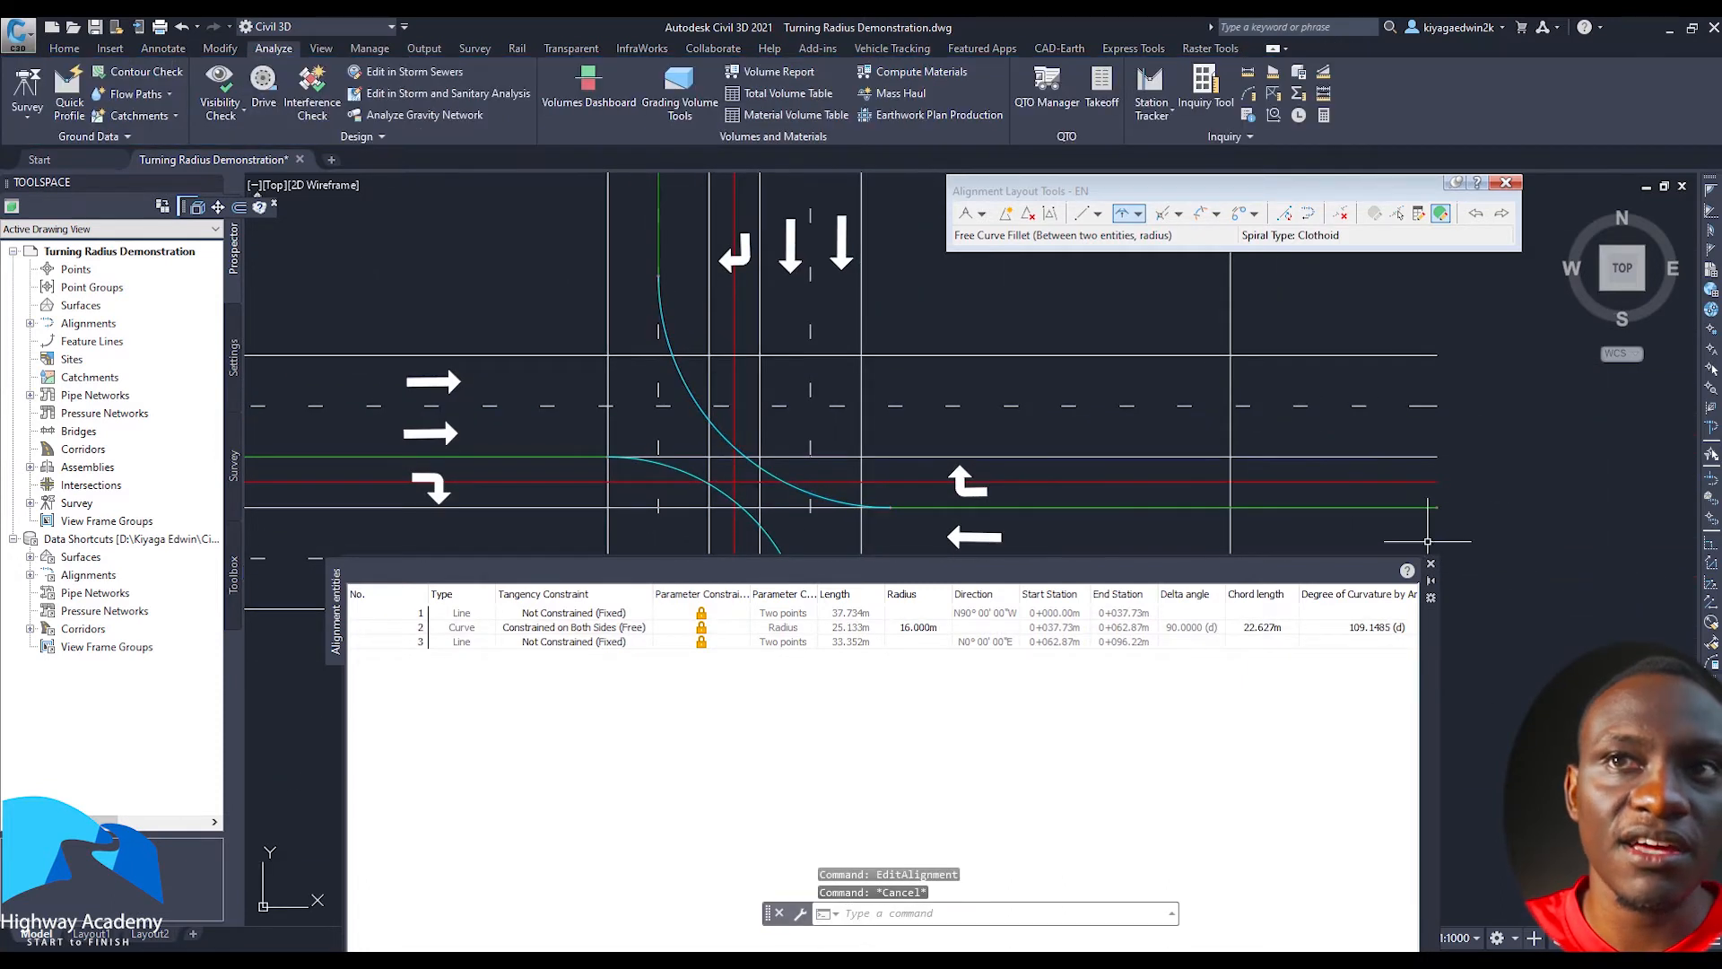
pyautogui.click(1431, 566)
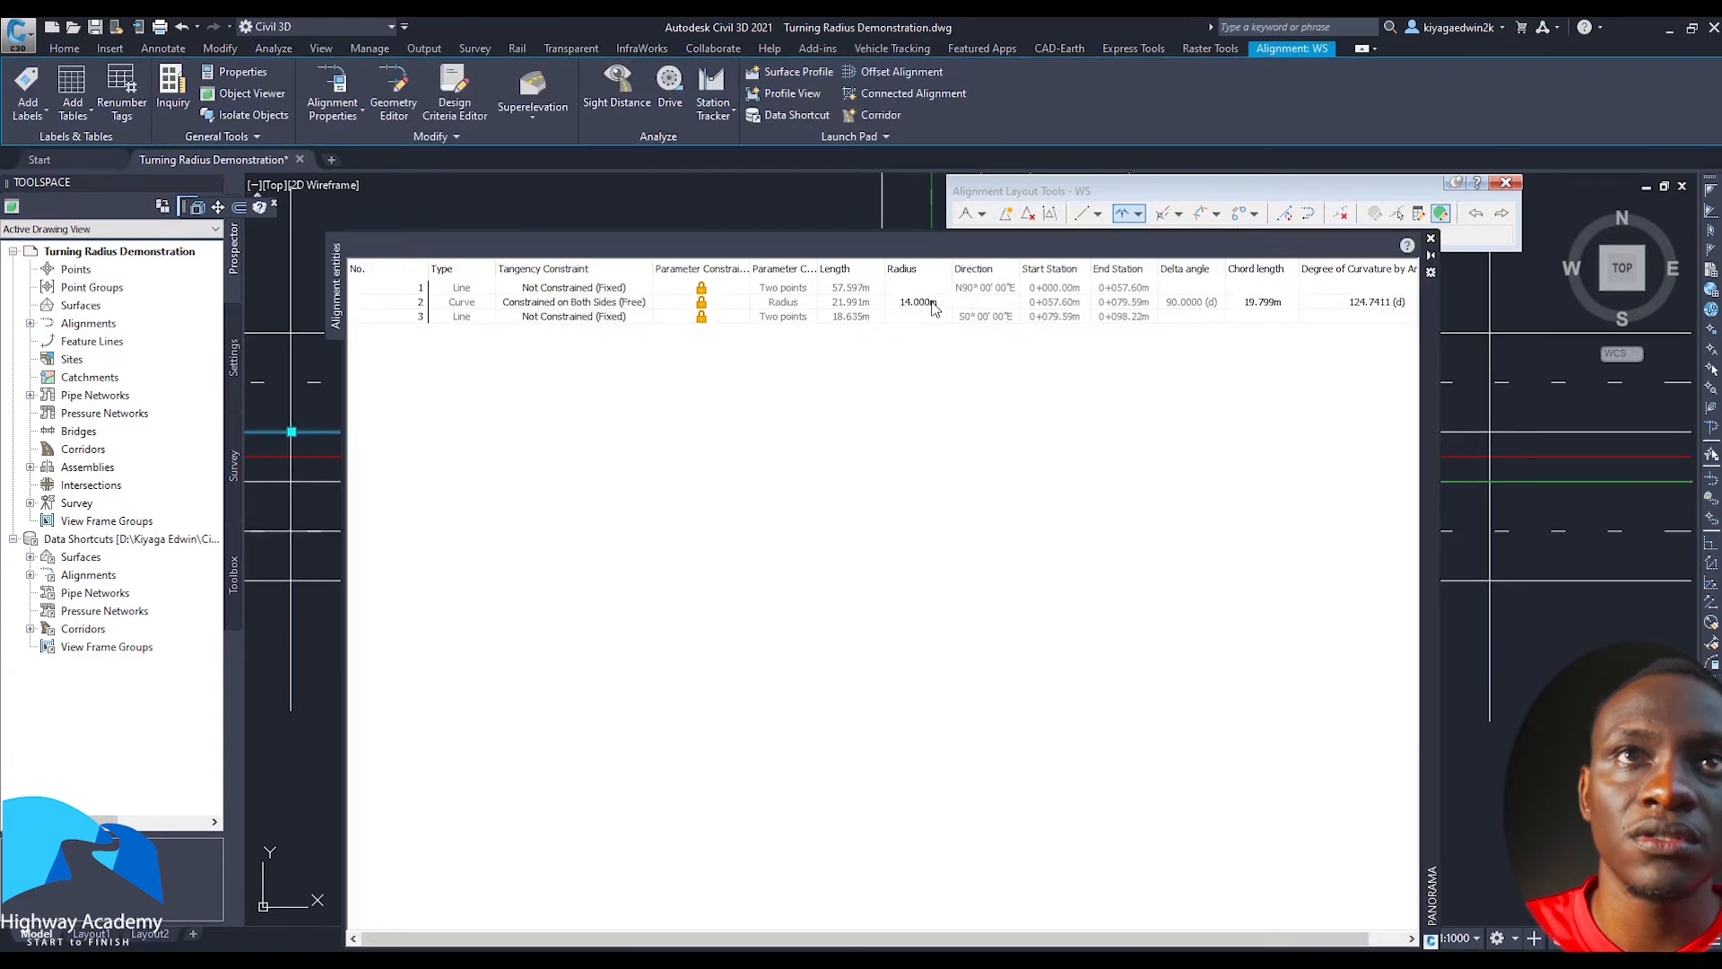
# Set the WS alignment's curve radius to 15 m in its geometry table and close the table
pyautogui.click(933, 308)
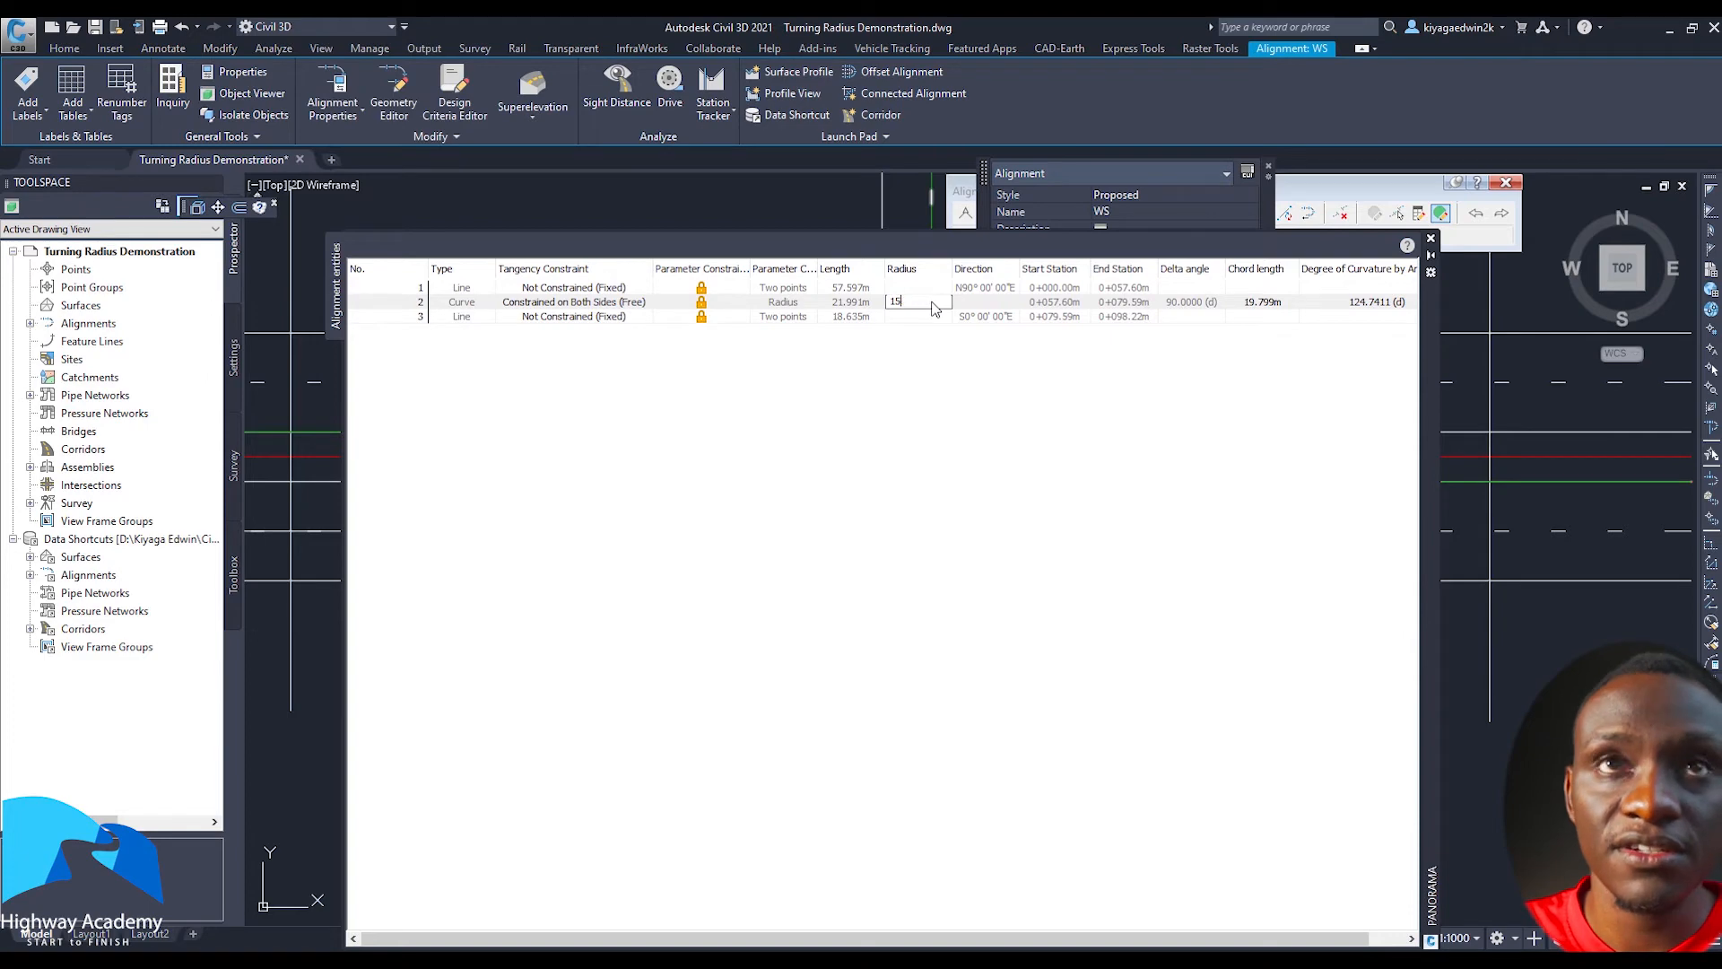
pyautogui.press('Return')
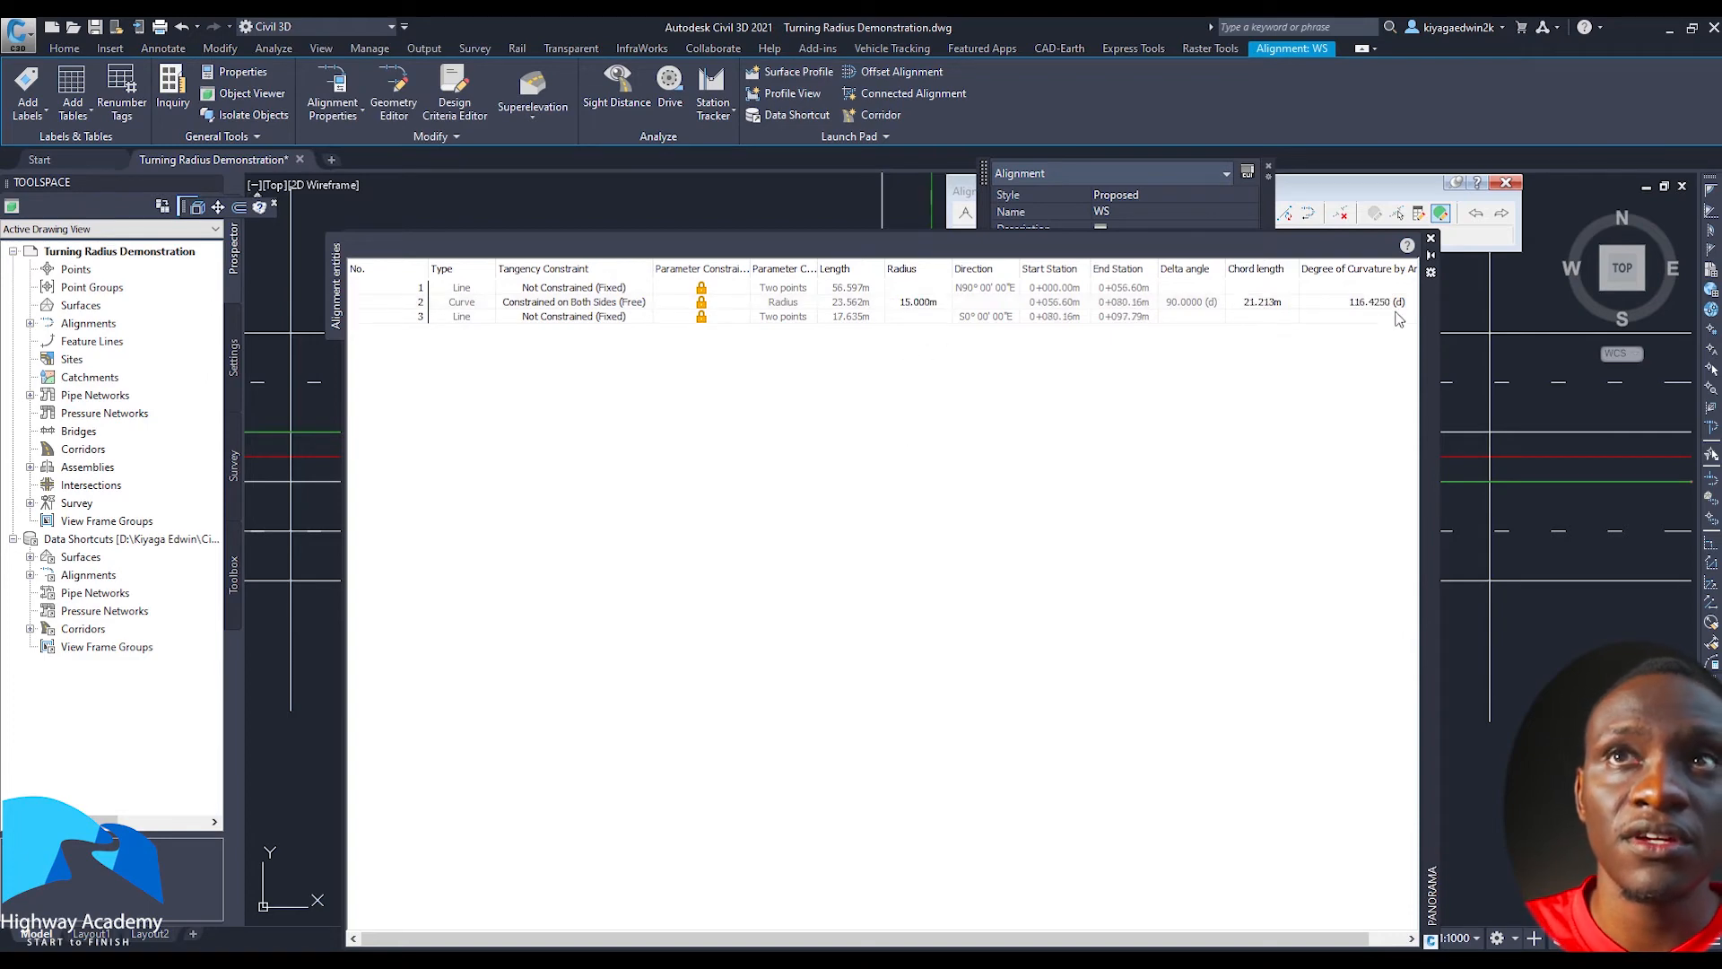
pyautogui.click(1431, 240)
pyautogui.scroll(-2, 879, 563)
pyautogui.scroll(2, 879, 563)
pyautogui.press('Escape')
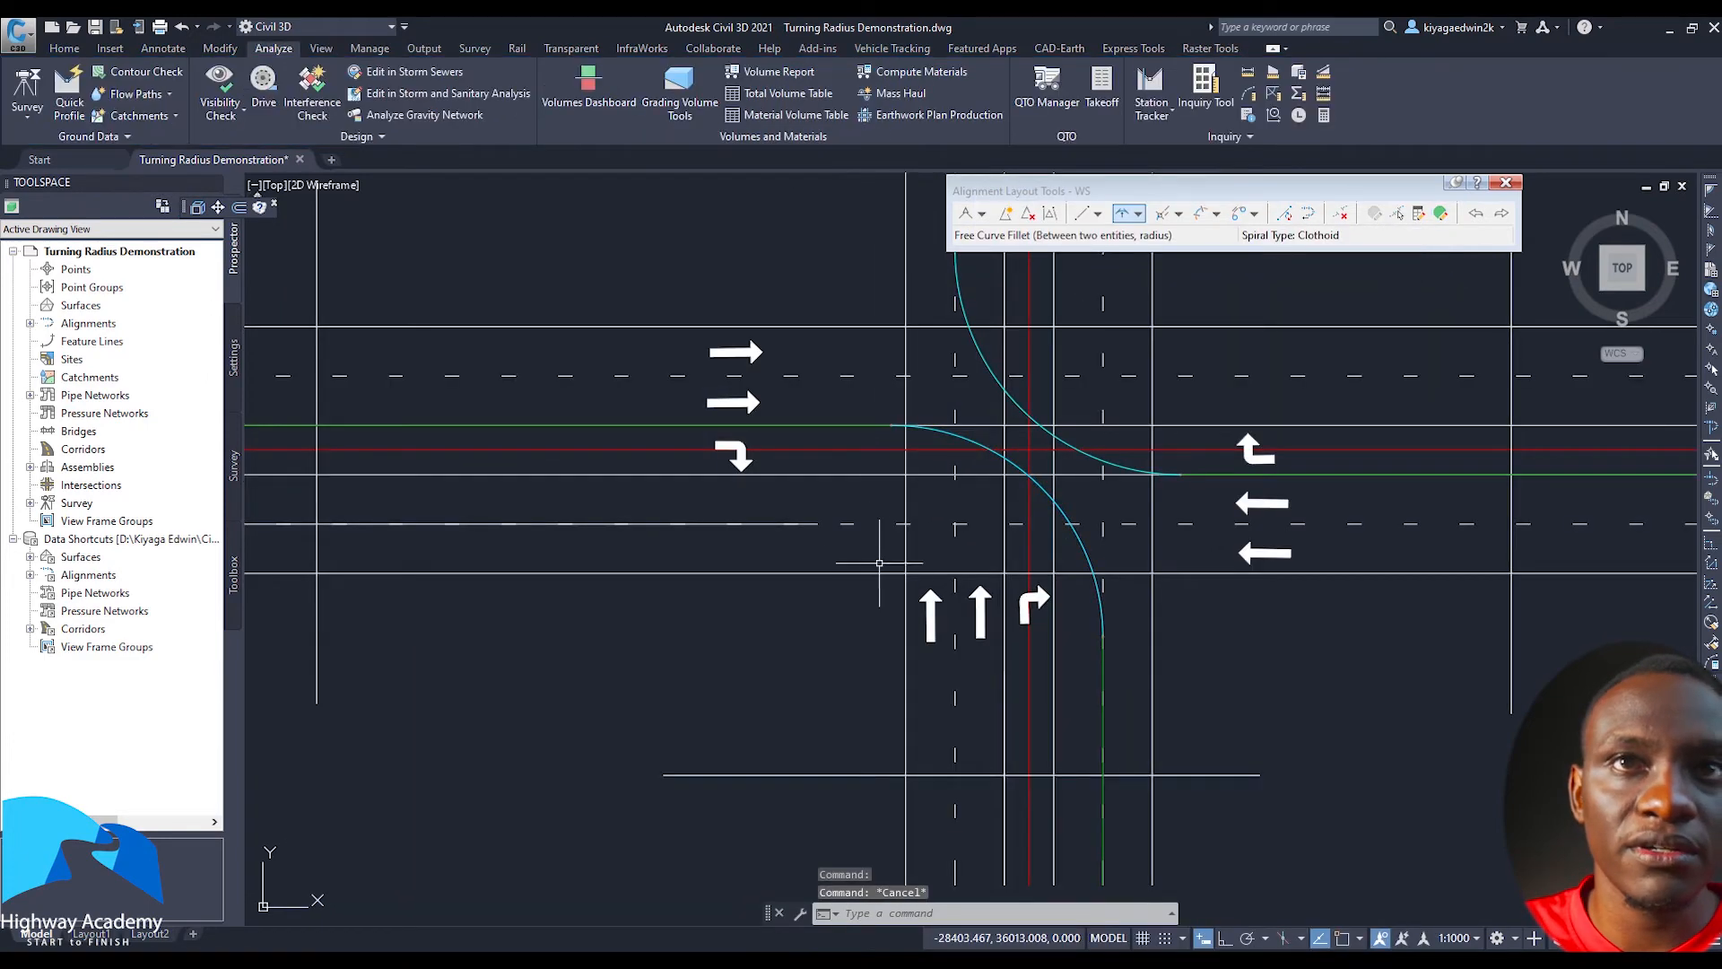
pyautogui.moveTo(871, 544)
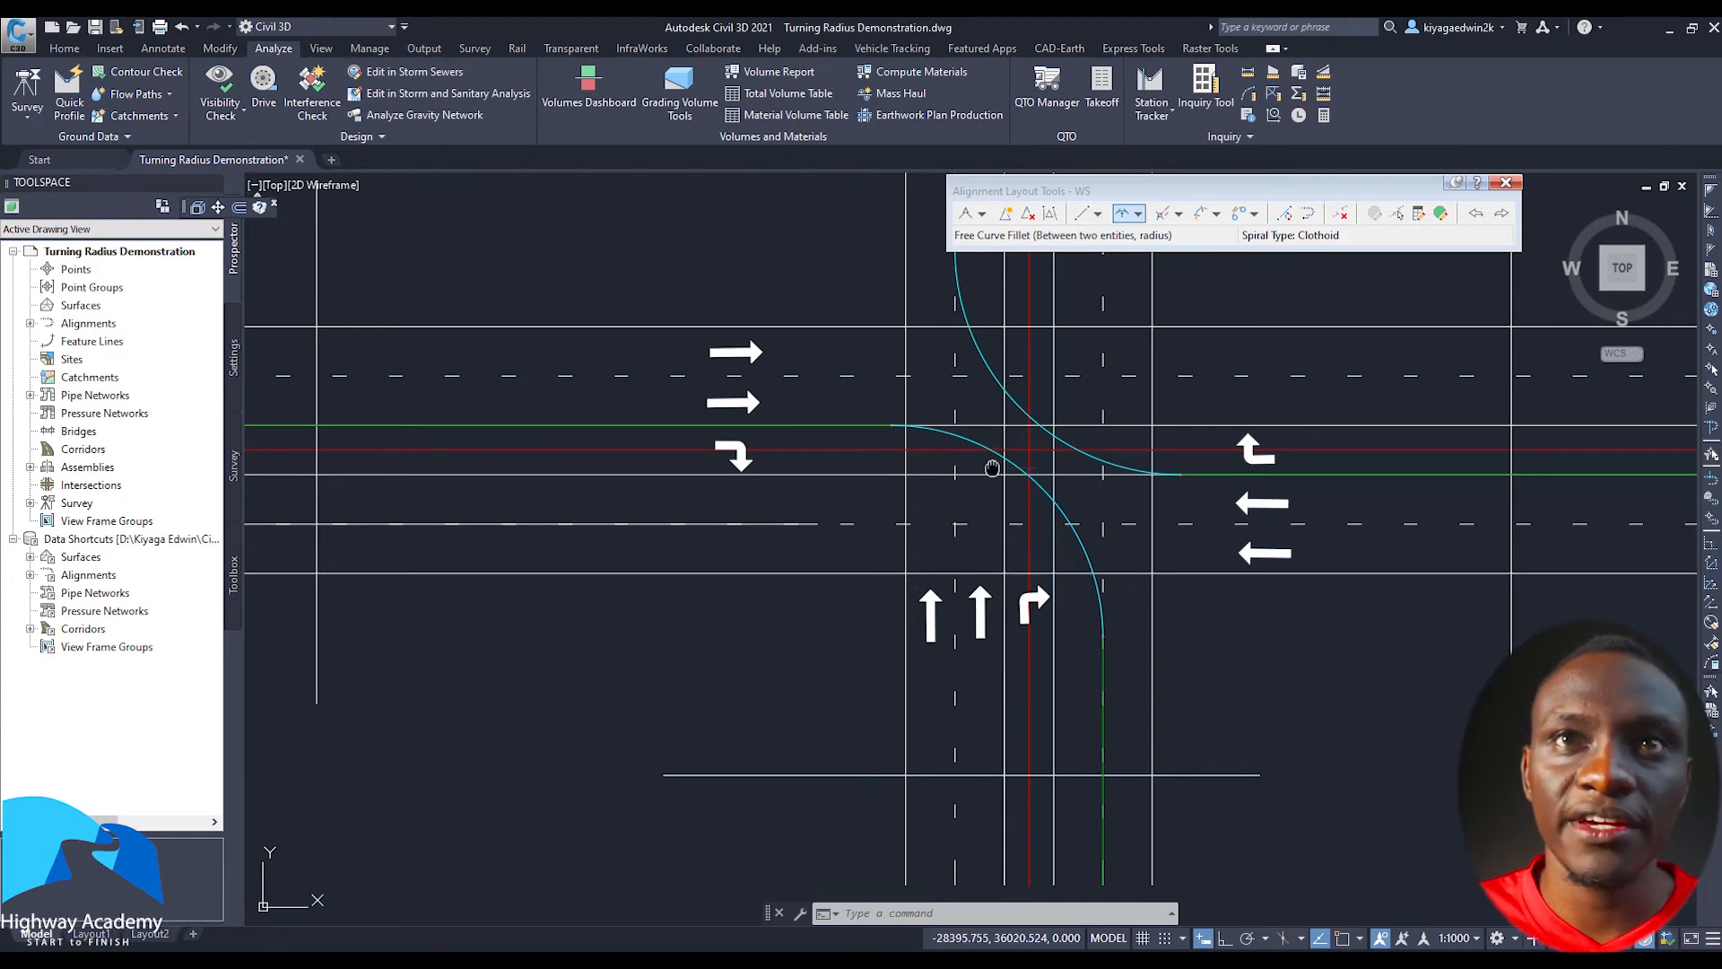
pyautogui.scroll(2, 992, 461)
pyautogui.click(994, 511)
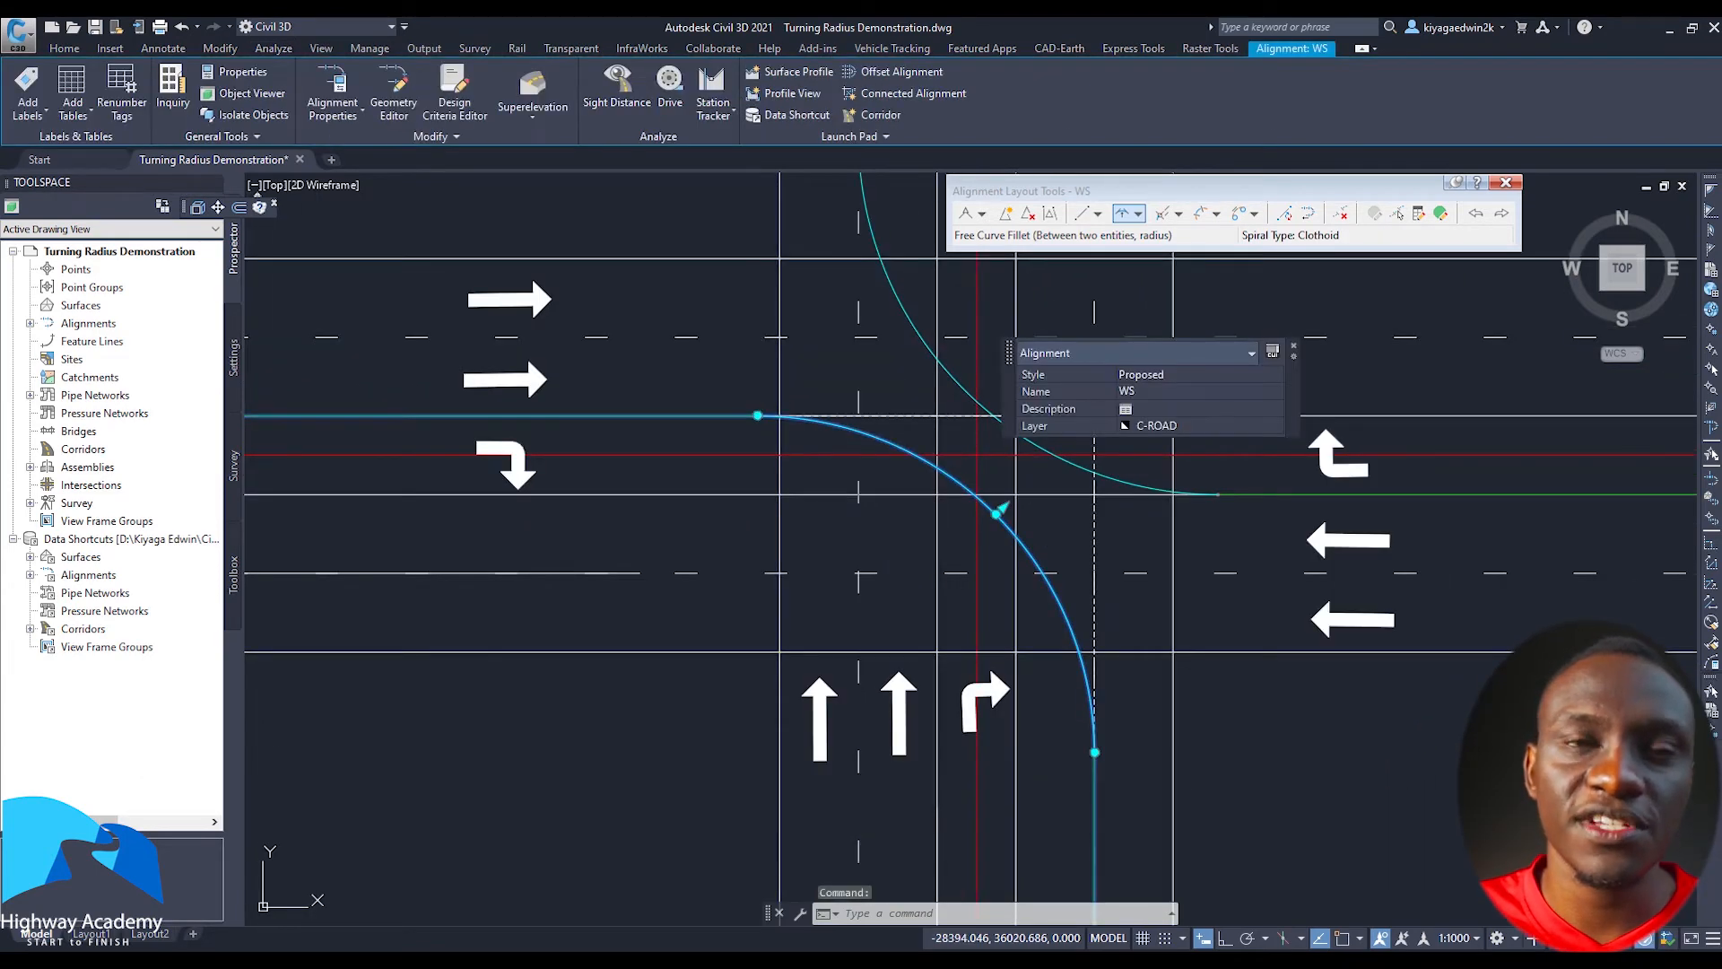
pyautogui.press('Escape')
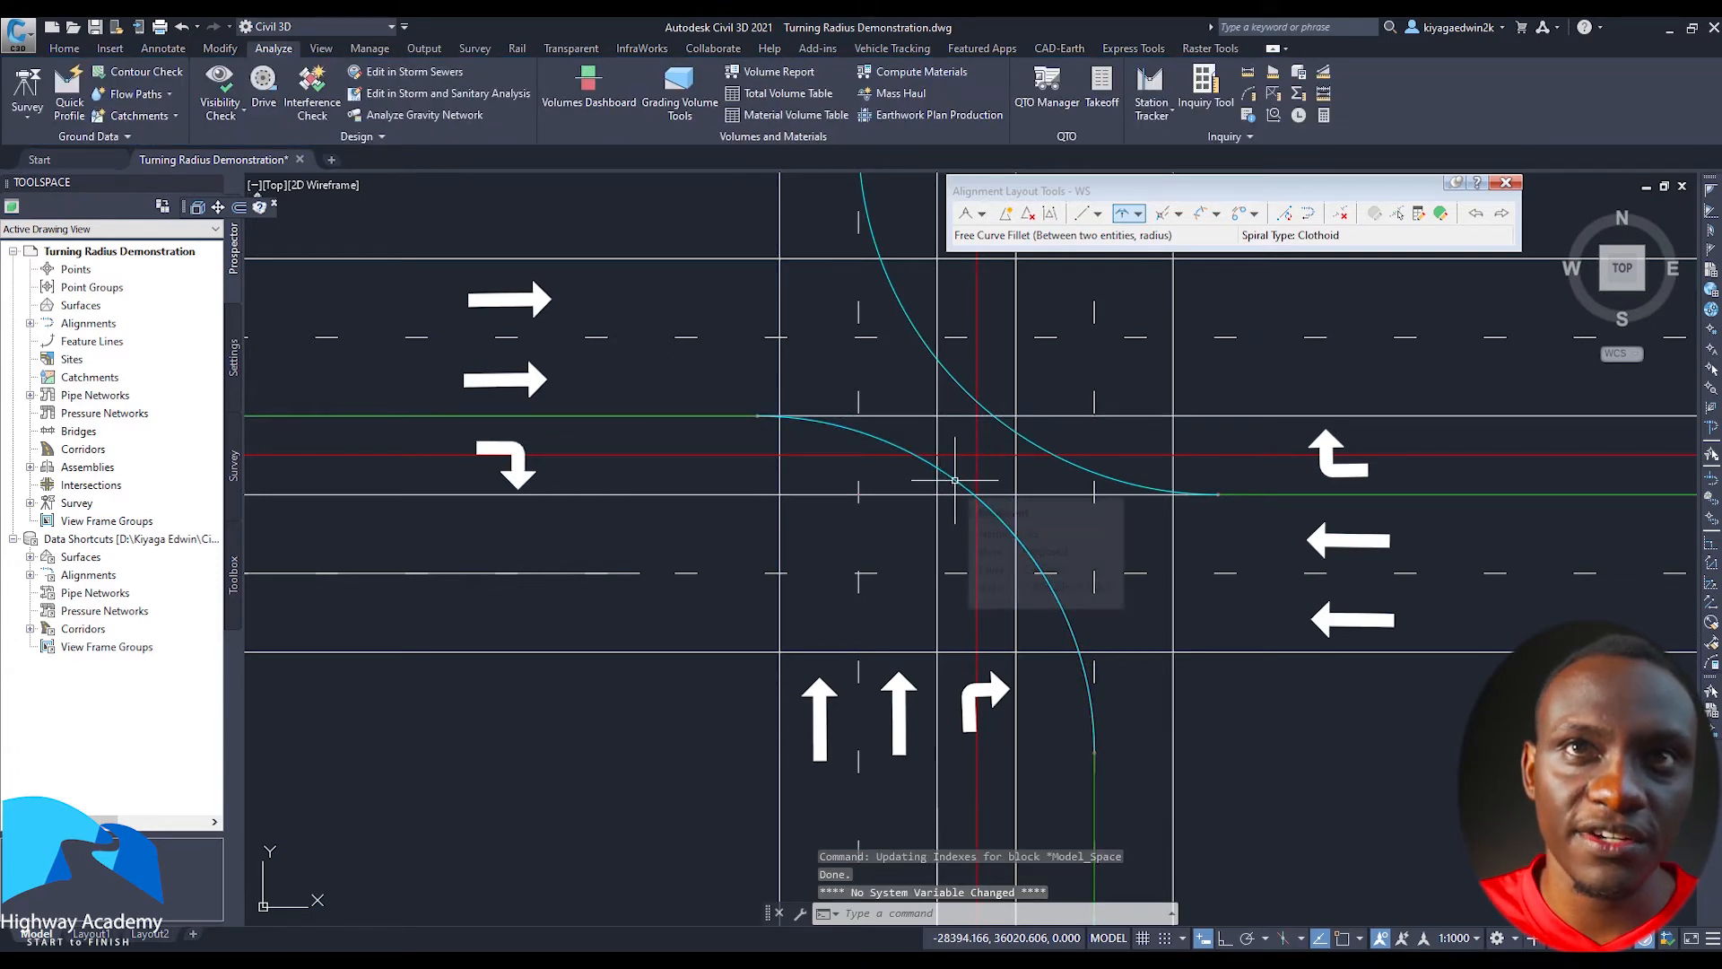
pyautogui.scroll(-2, 946, 482)
pyautogui.scroll(2, 956, 481)
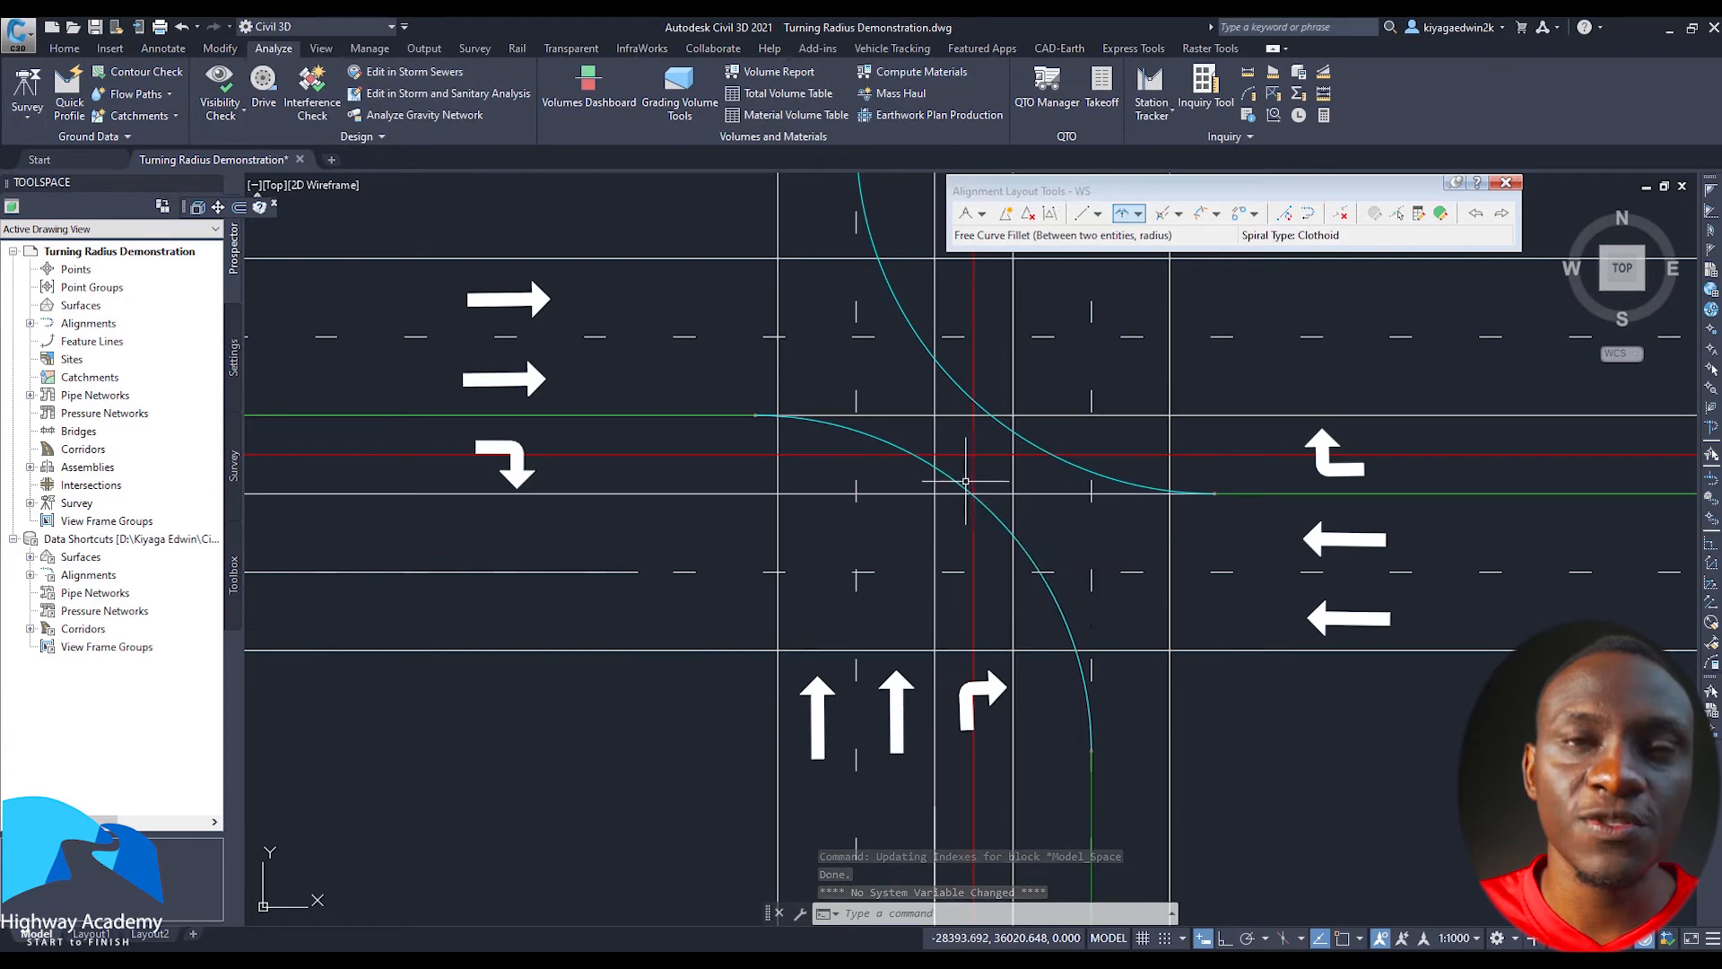
pyautogui.write('OFFSET')
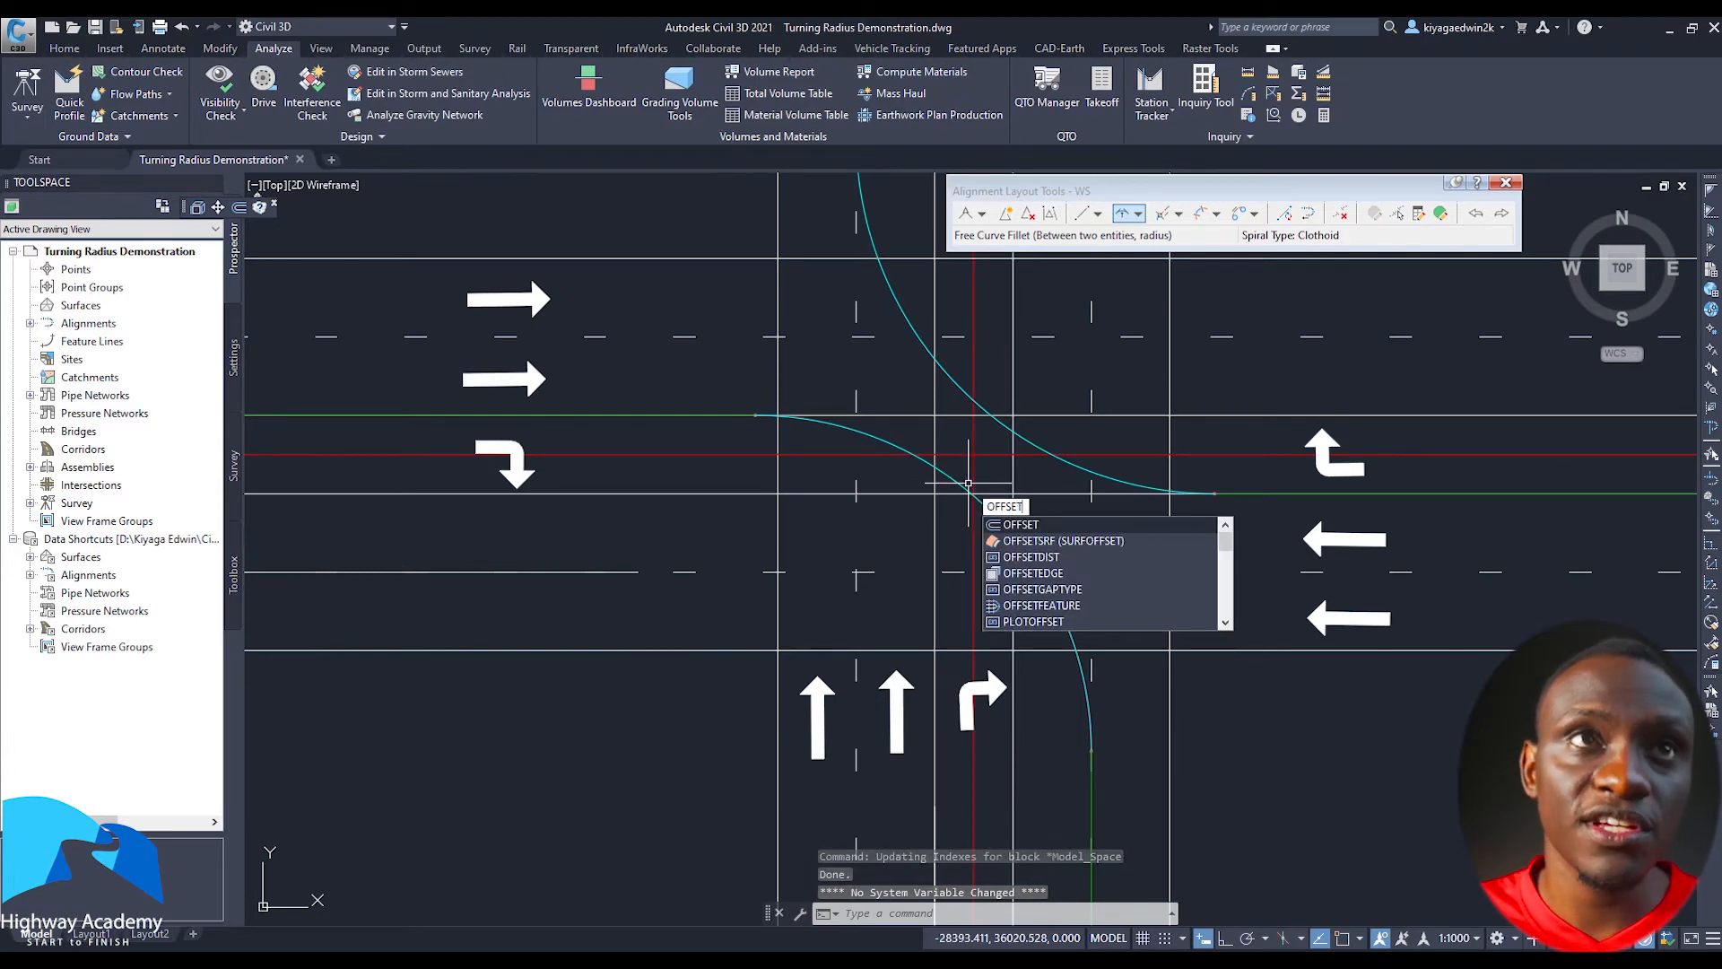
pyautogui.press('Return')
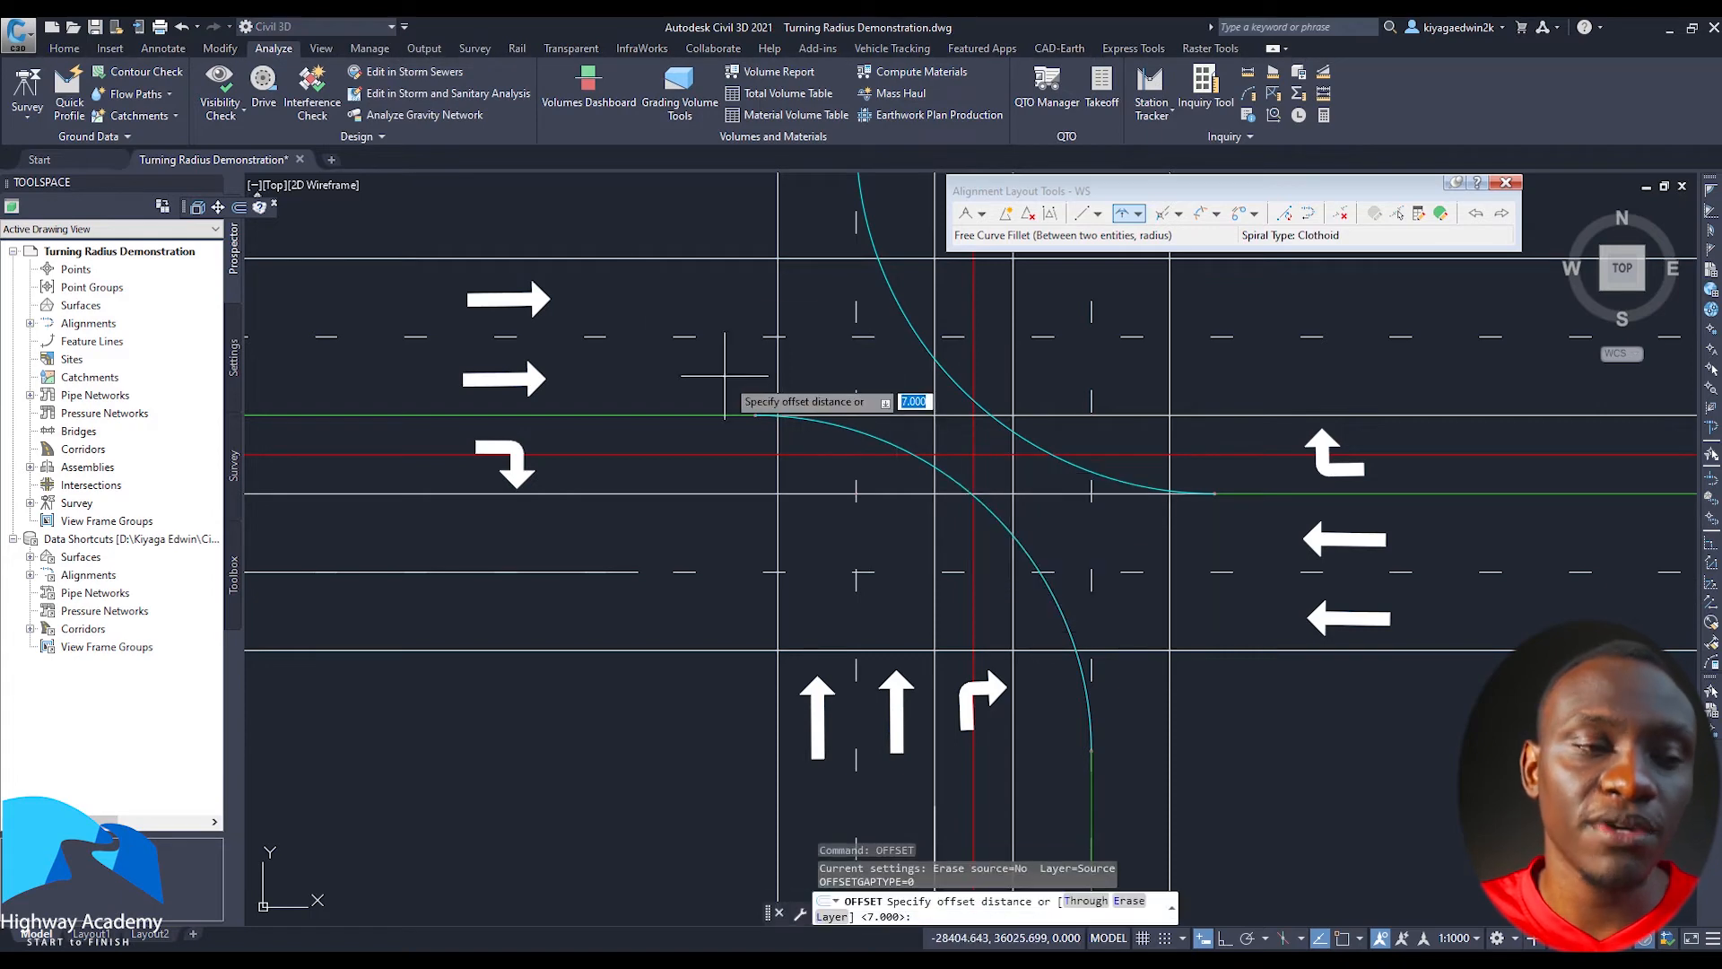
pyautogui.press('Escape')
pyautogui.press('Return')
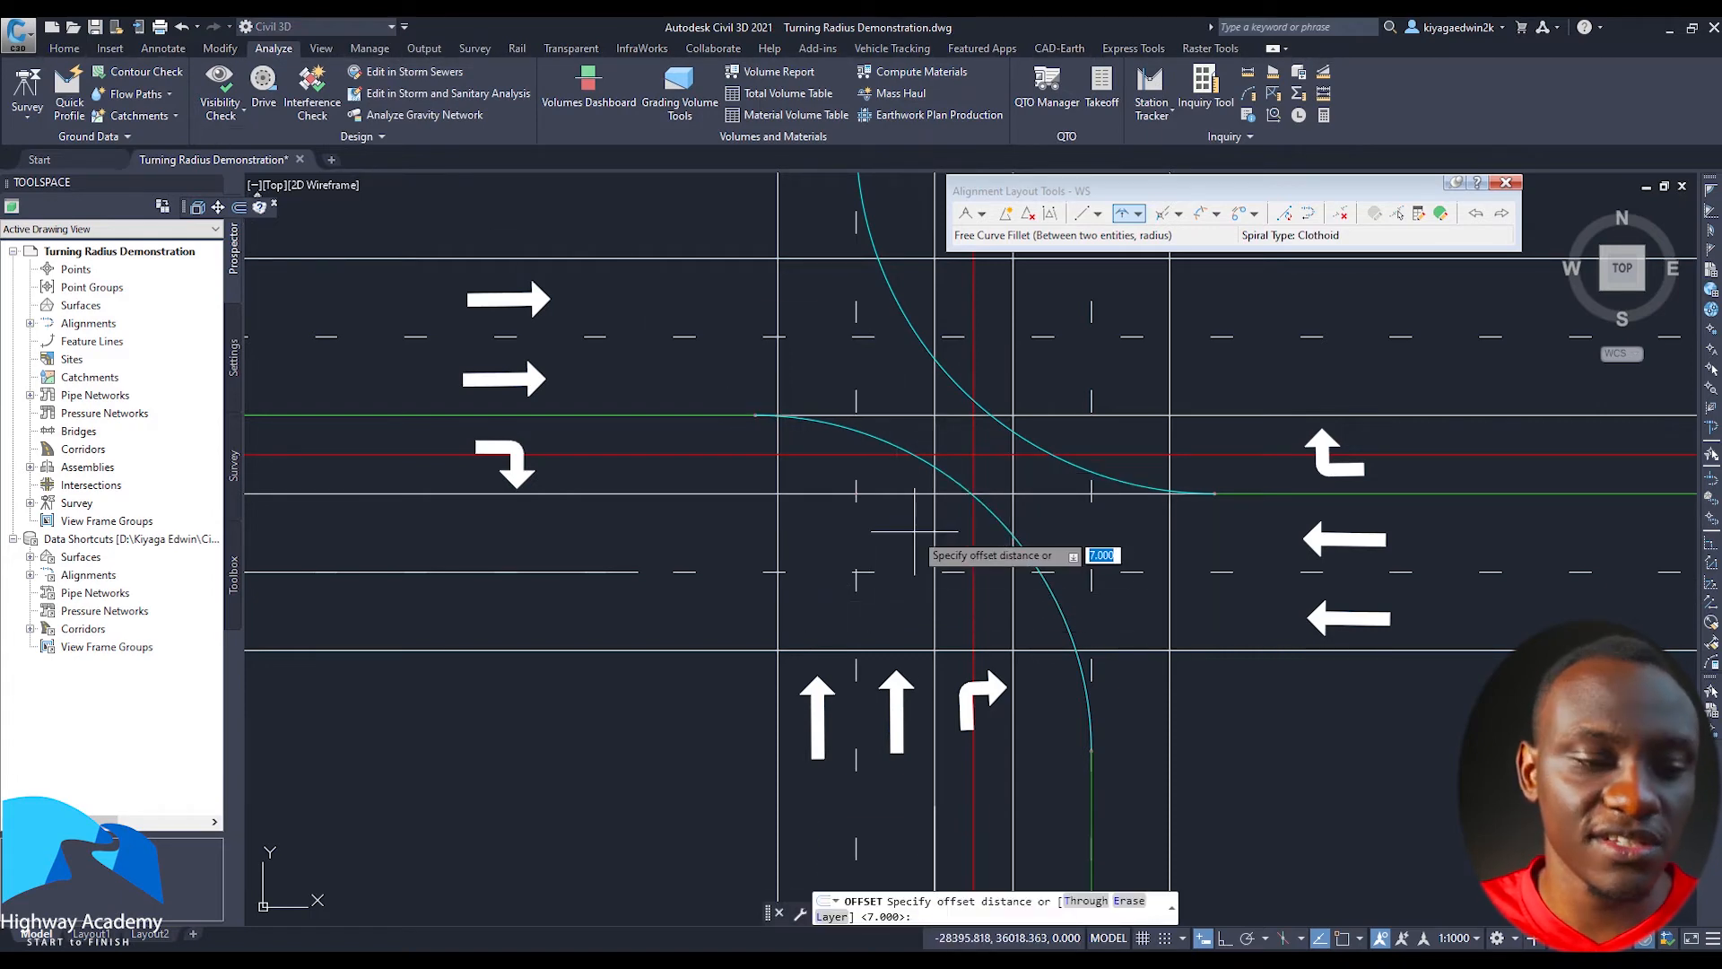
pyautogui.write('1')
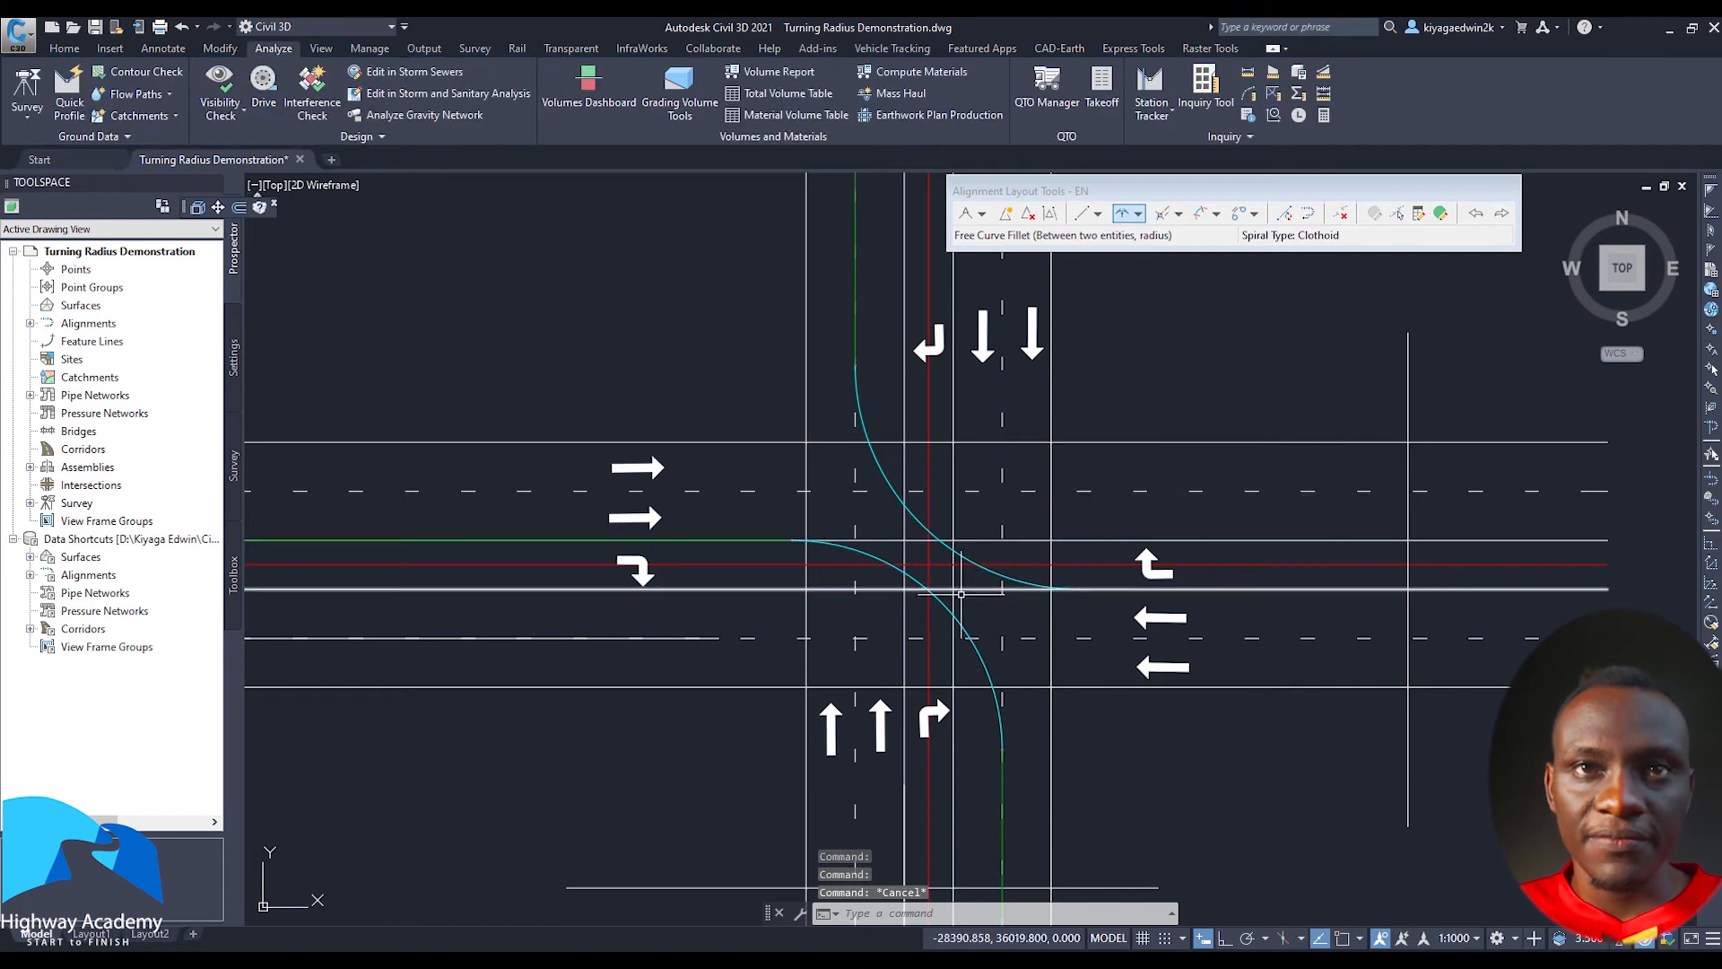
pyautogui.press('Escape')
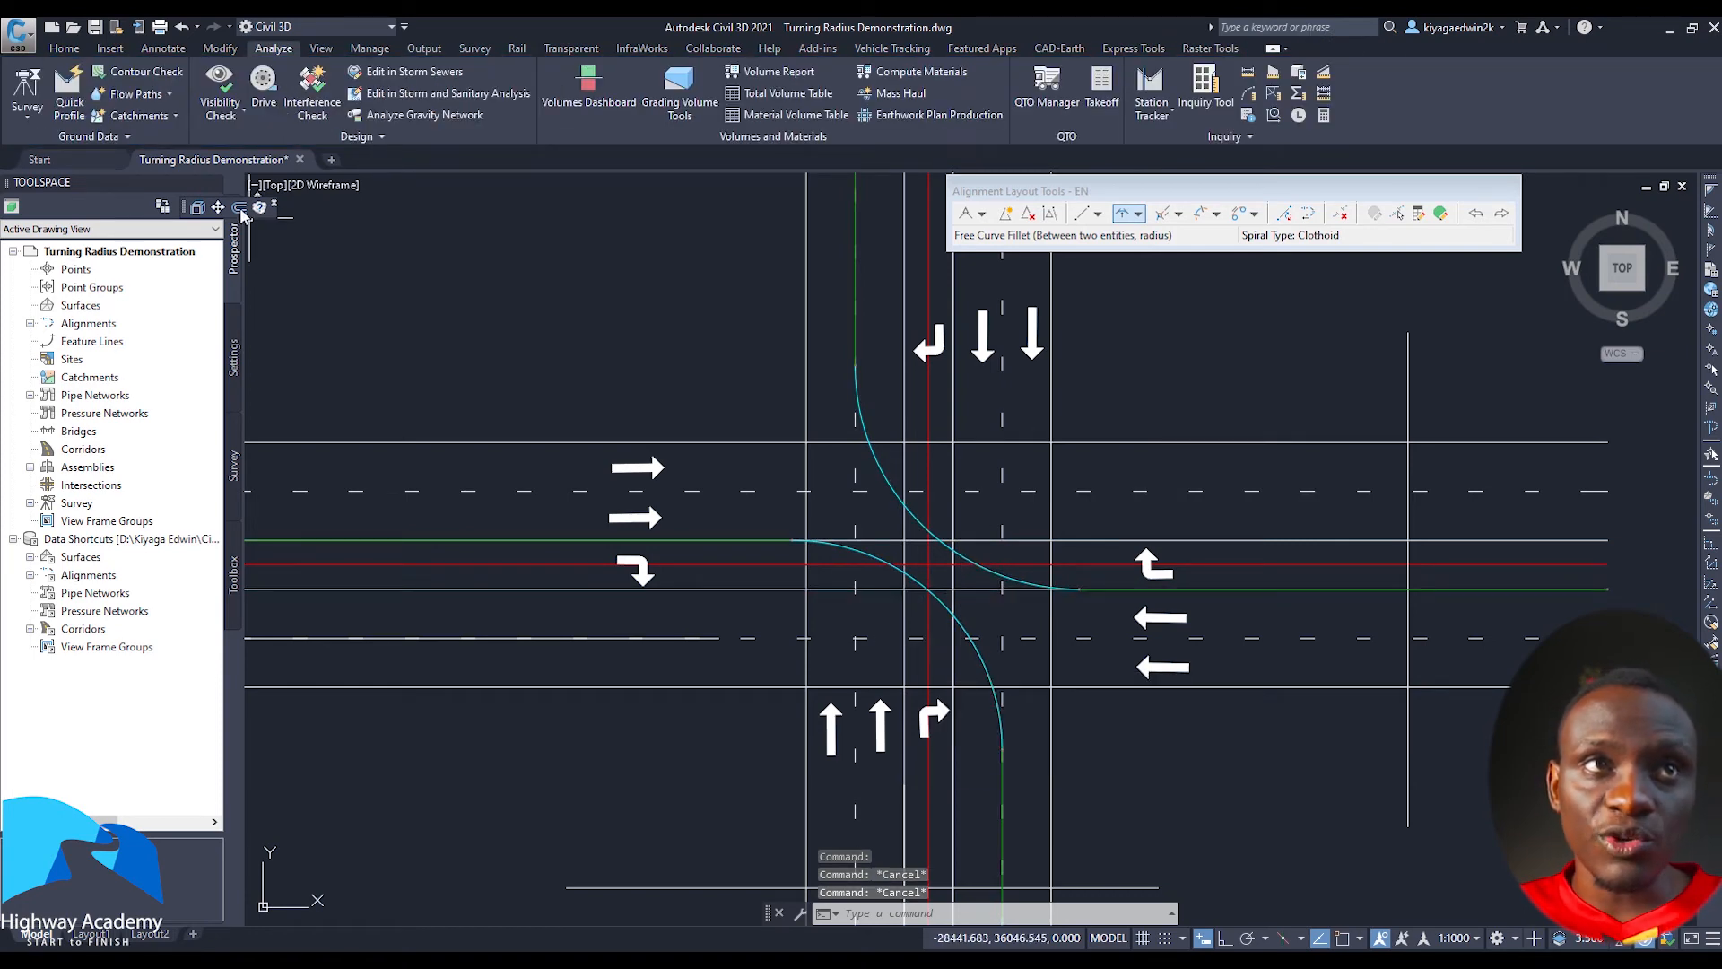
# Offset the WS alignment 6 m towards the inside of its curve
pyautogui.write('o')
pyautogui.press('Return')
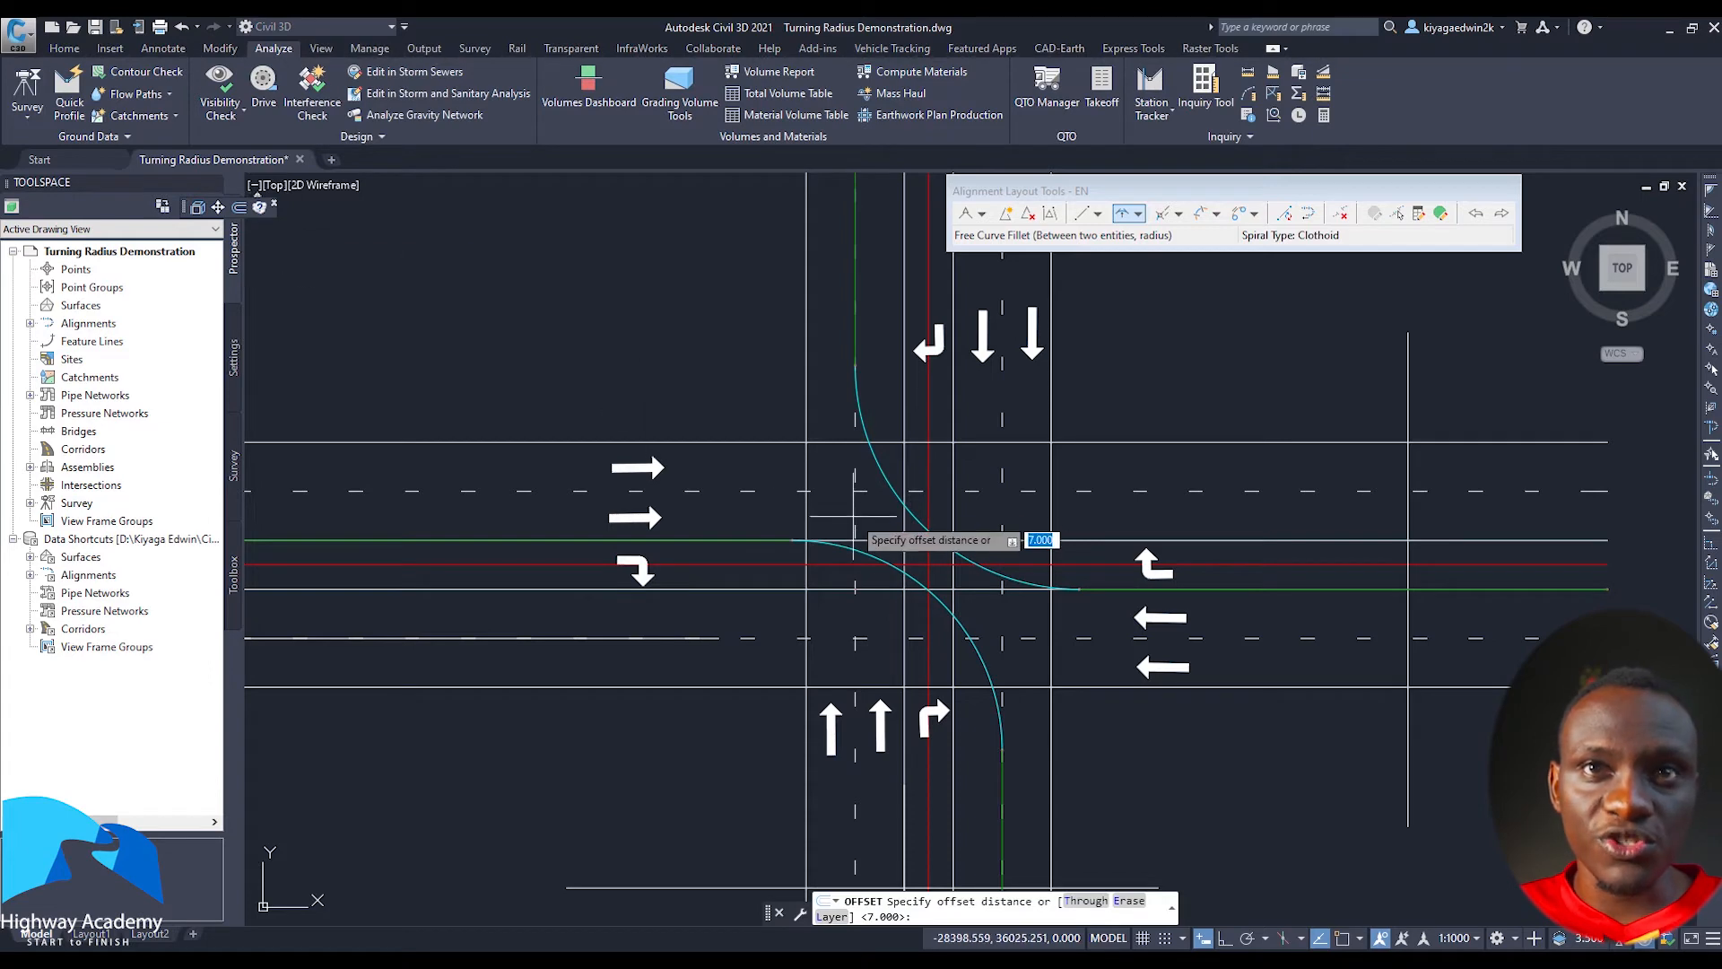
pyautogui.scroll(2, 854, 578)
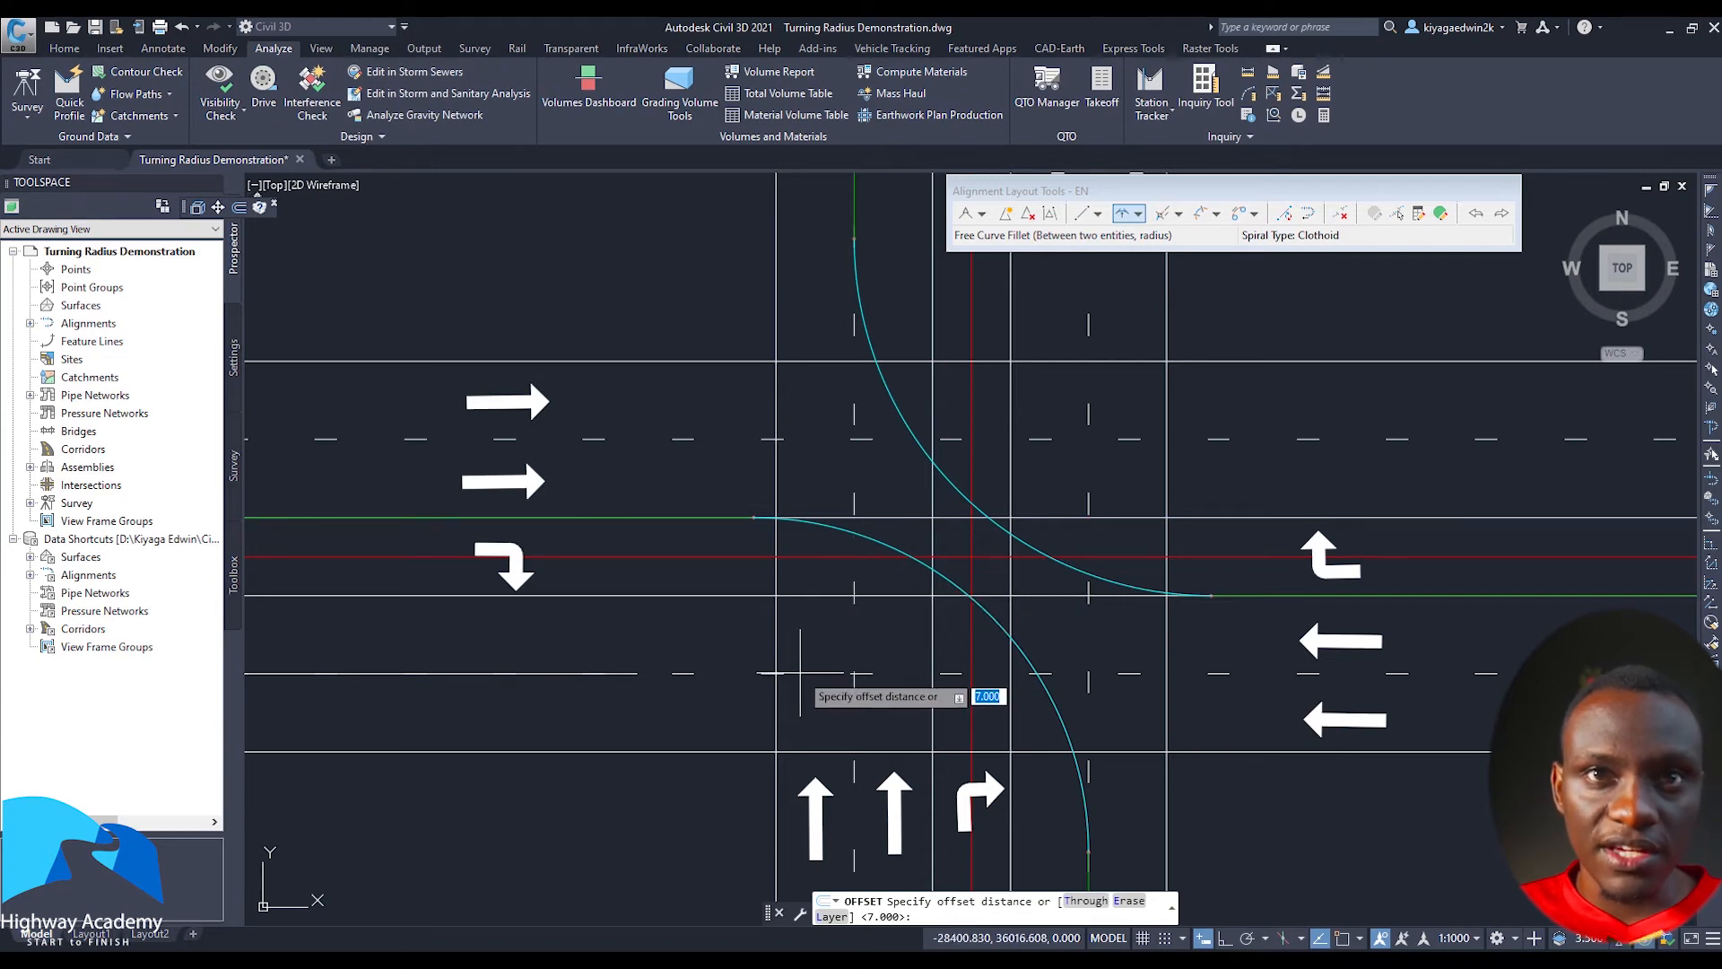
pyautogui.write('6')
pyautogui.press('Return')
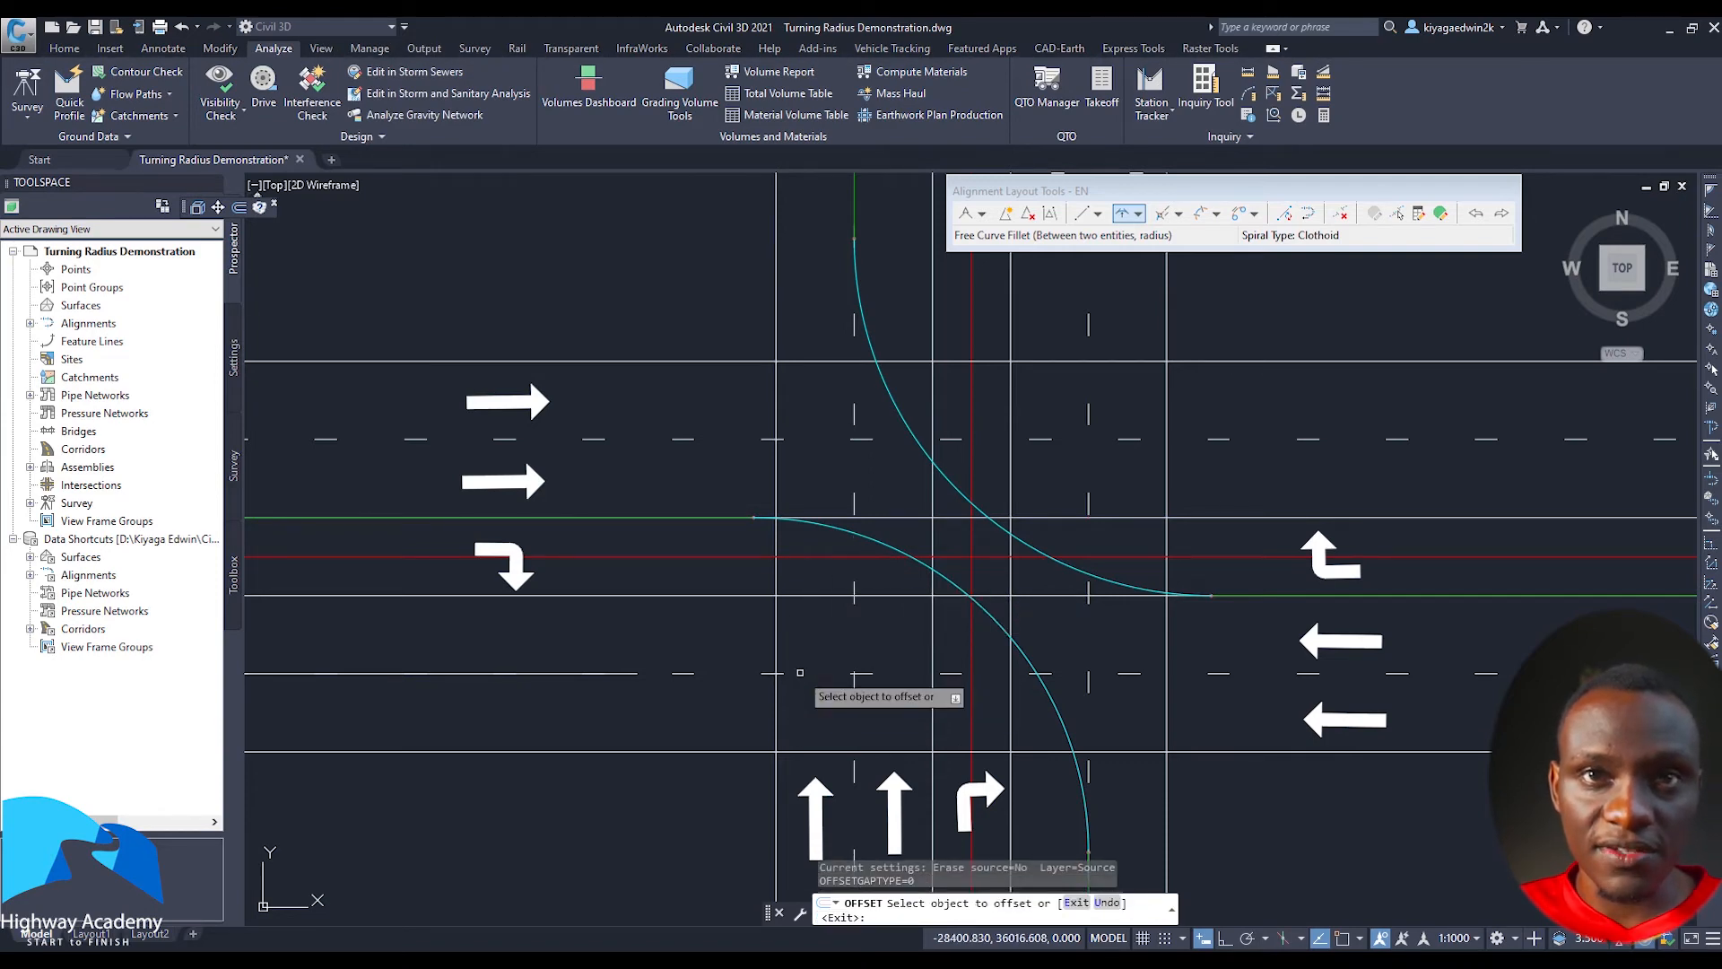
pyautogui.click(996, 622)
pyautogui.click(839, 692)
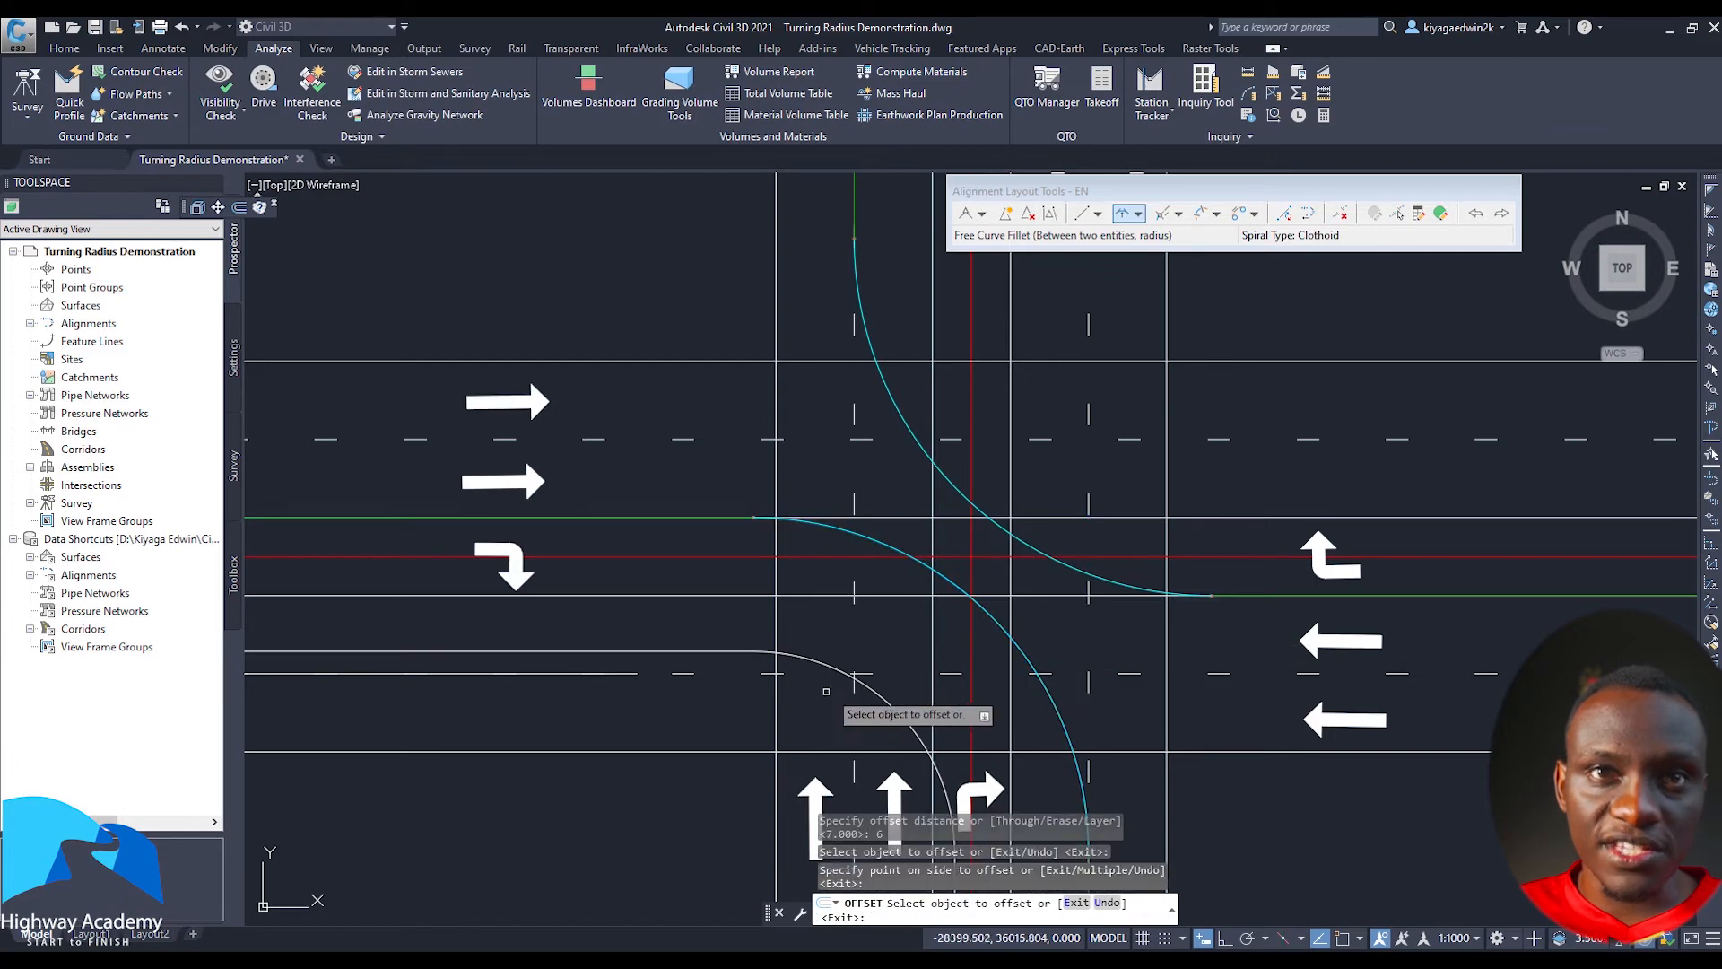
pyautogui.moveTo(773, 695); pyautogui.dragTo(805, 664, button='middle')
pyautogui.press('Escape')
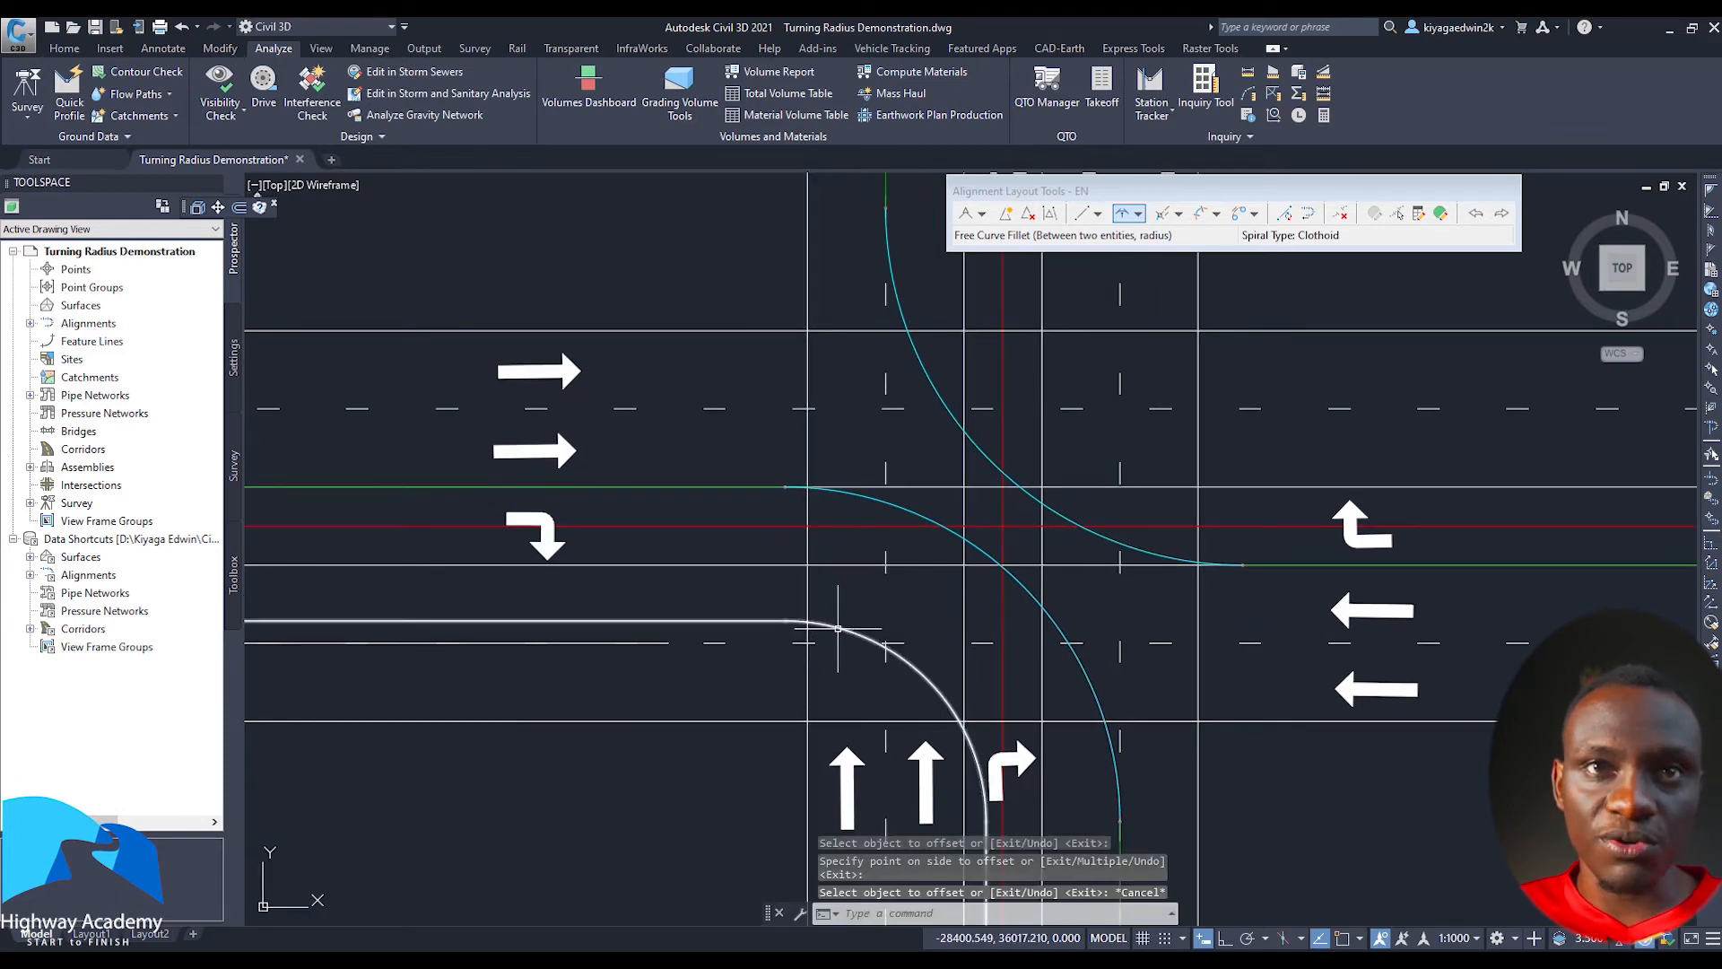
# Delete the two straight segments of the WS offset line, keeping only its arc
pyautogui.click(786, 626)
pyautogui.scroll(-2, 785, 632)
pyautogui.moveTo(698, 661)
pyautogui.mouseDown(button='middle')
pyautogui.moveTo(839, 543)
pyautogui.moveTo(711, 673)
pyautogui.mouseUp(button='middle')
pyautogui.scroll(2, 715, 672)
pyautogui.press('Escape')
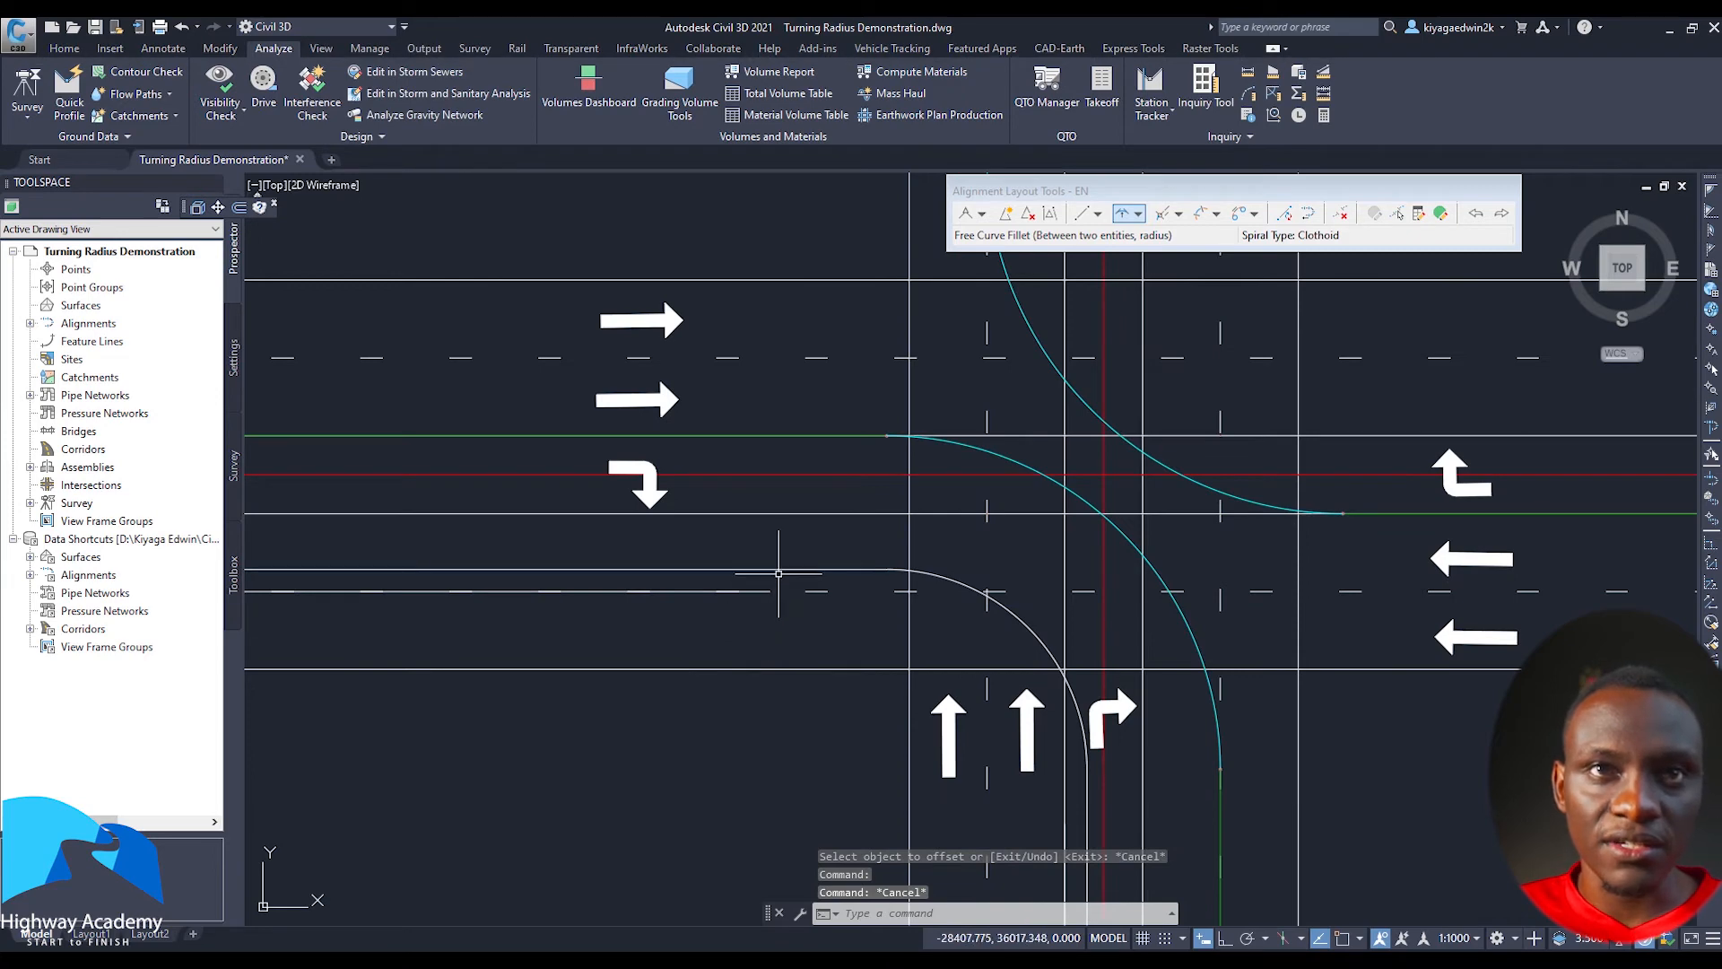
pyautogui.click(781, 570)
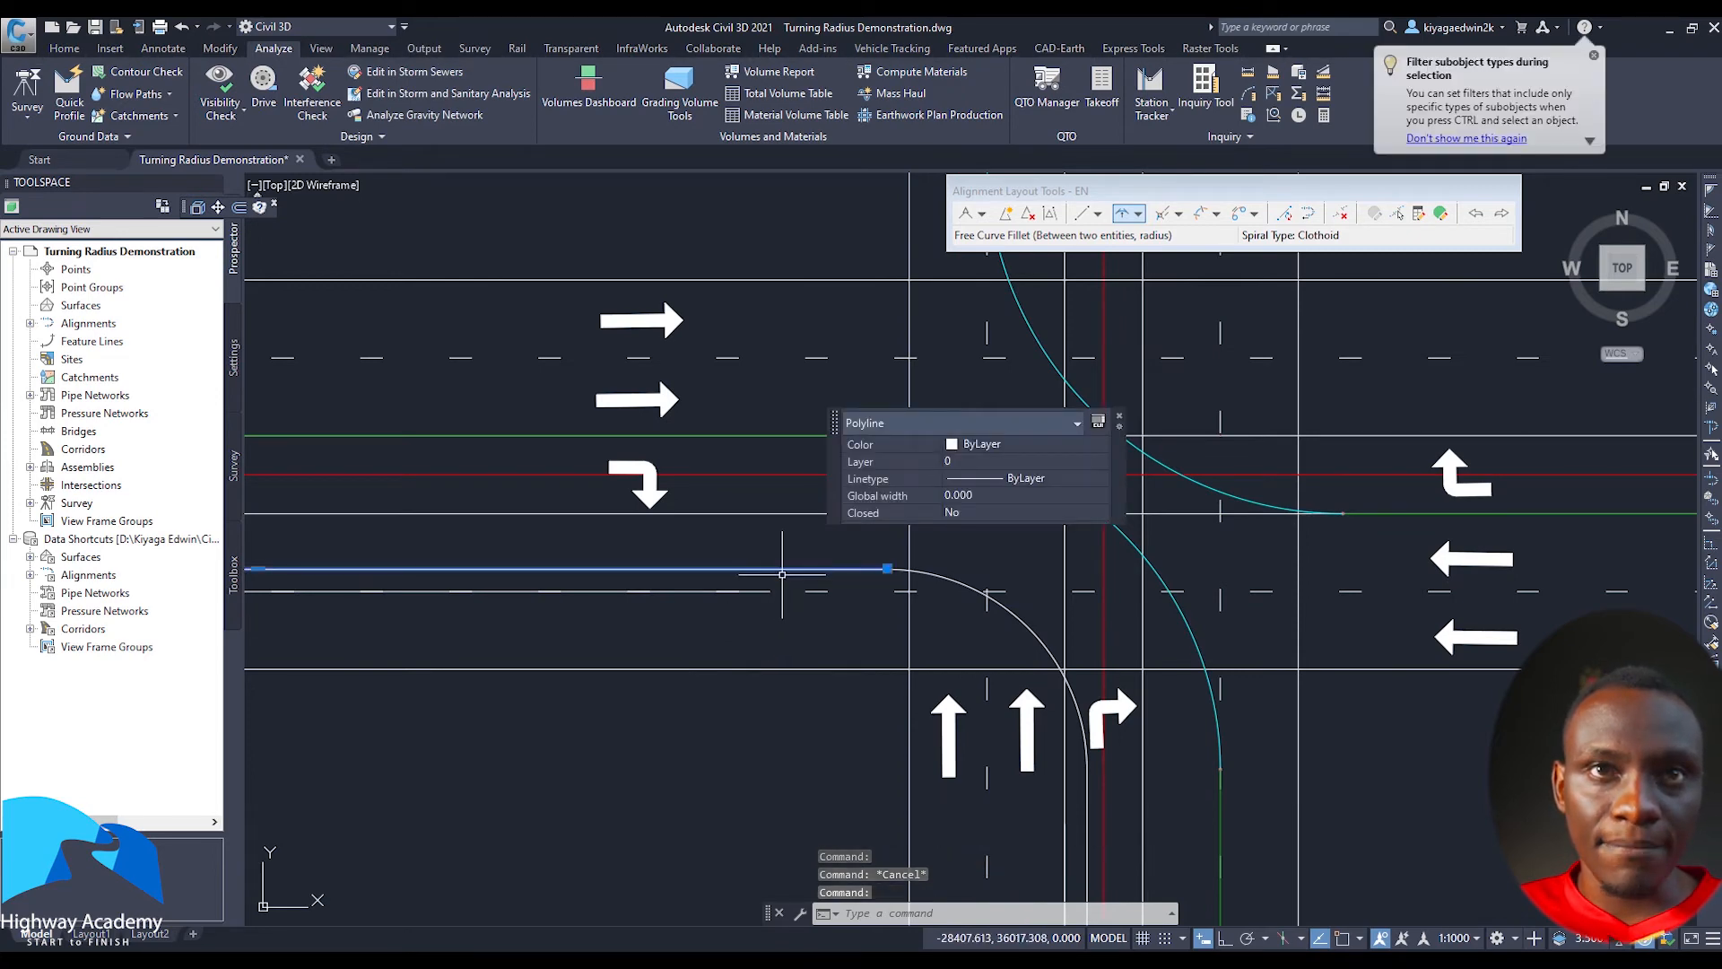
pyautogui.press('Delete')
pyautogui.moveTo(781, 595); pyautogui.dragTo(728, 514, button='middle')
pyautogui.moveTo(803, 664); pyautogui.dragTo(778, 591, button='middle')
pyautogui.click(1006, 729)
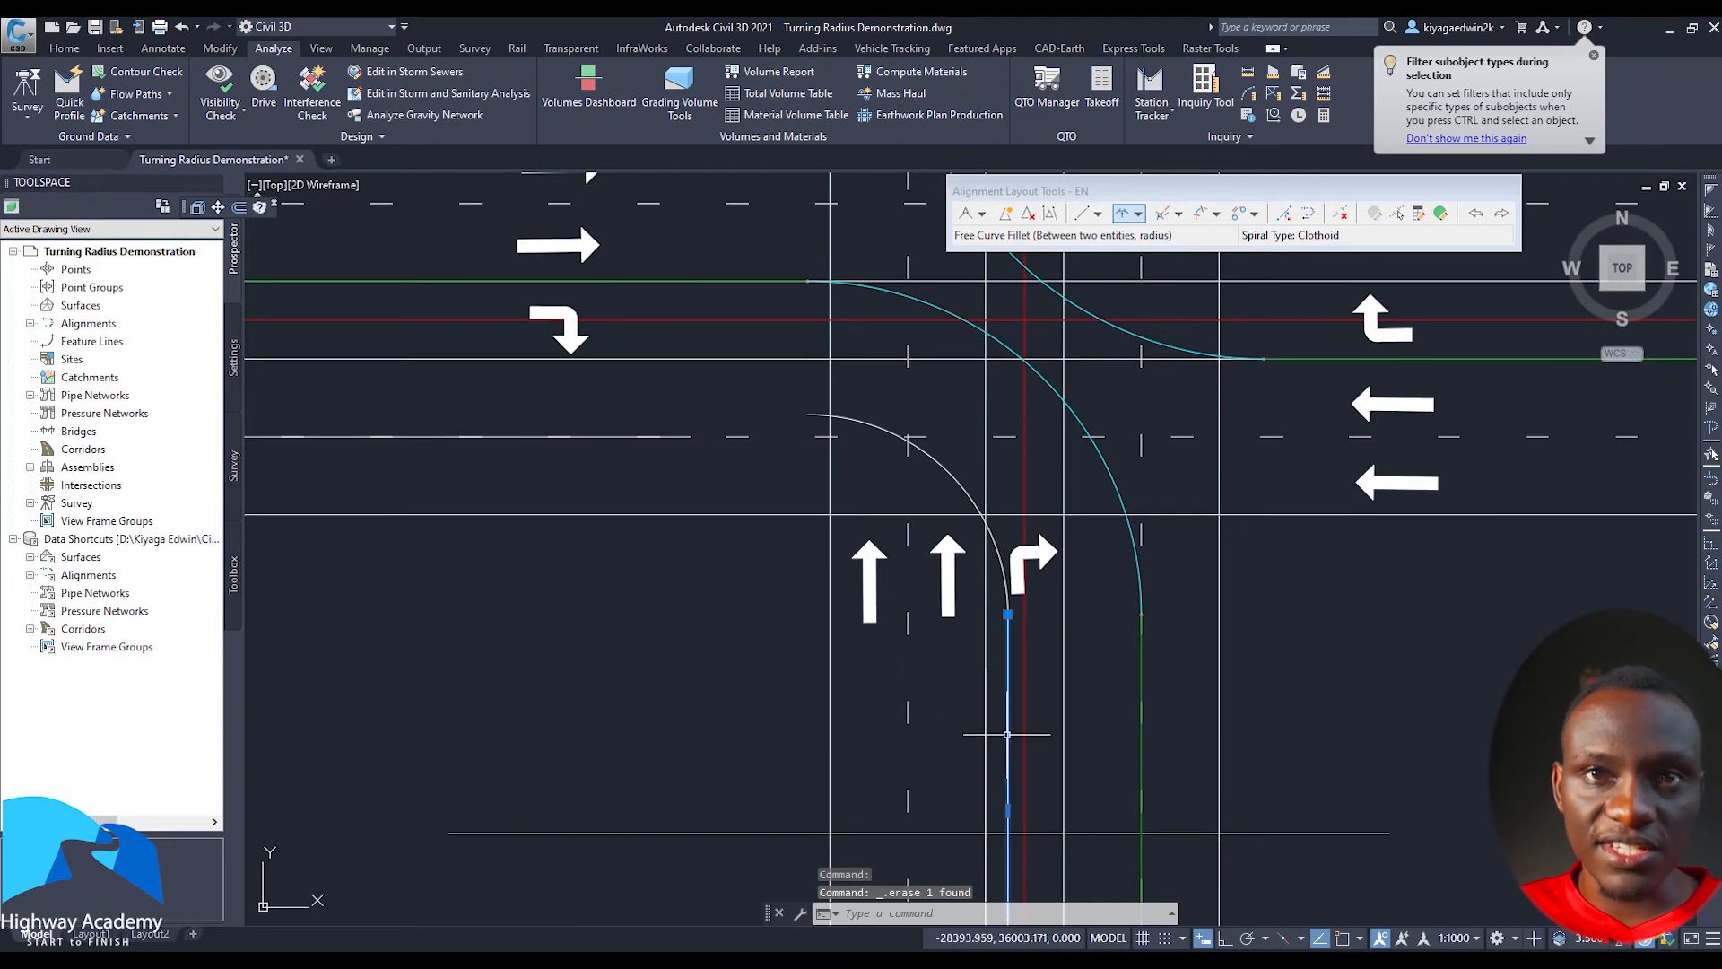
pyautogui.press('Delete')
# Offset the EN alignment 6 m towards the inside of its curve
pyautogui.moveTo(908, 560); pyautogui.dragTo(597, 783, button='middle')
pyautogui.write('o')
pyautogui.press('Return')
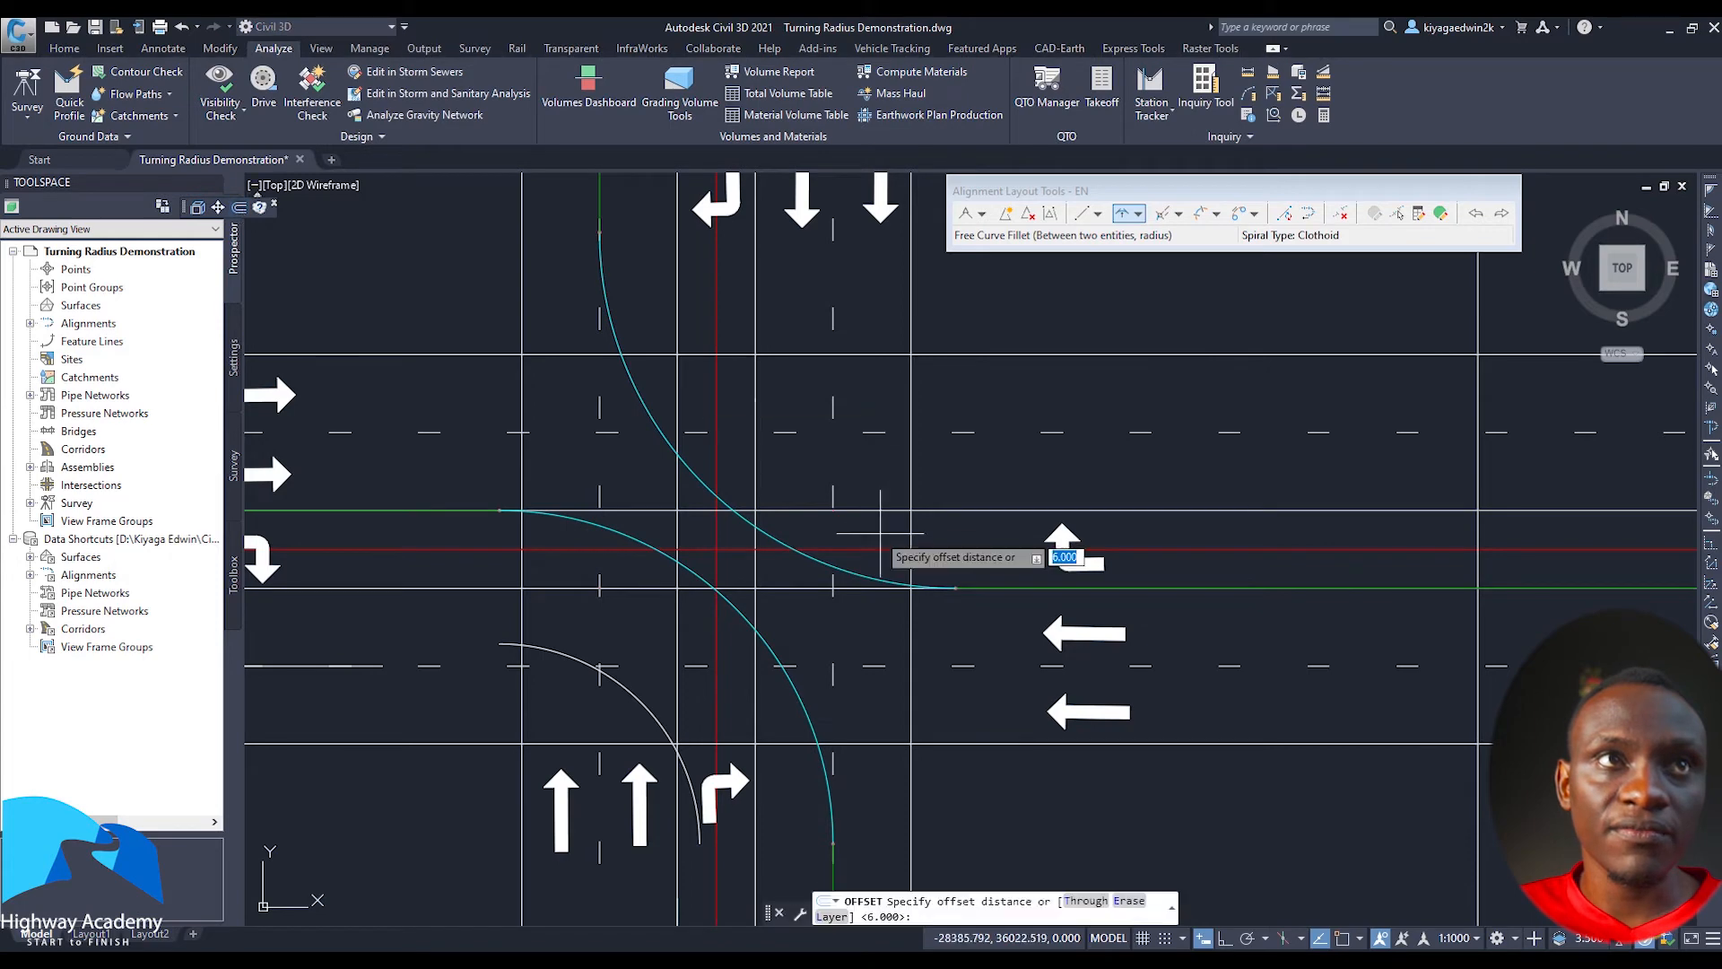
pyautogui.press('Return')
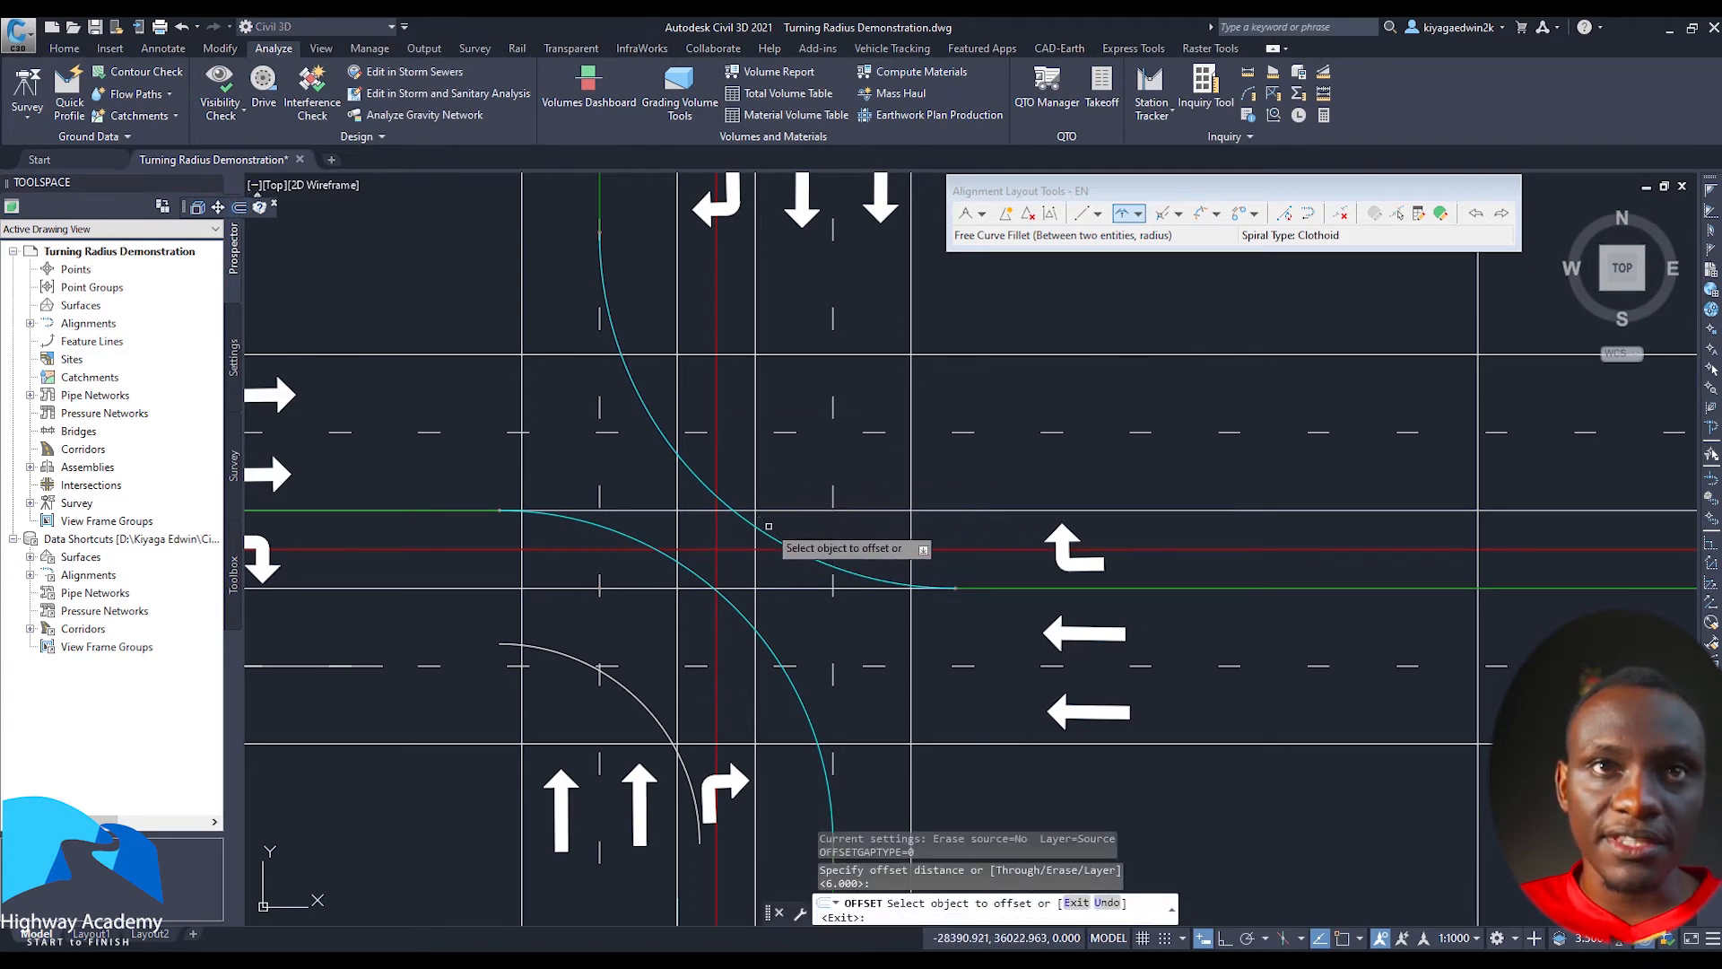
pyautogui.click(773, 537)
pyautogui.click(791, 501)
pyautogui.moveTo(806, 447); pyautogui.dragTo(736, 532, button='middle')
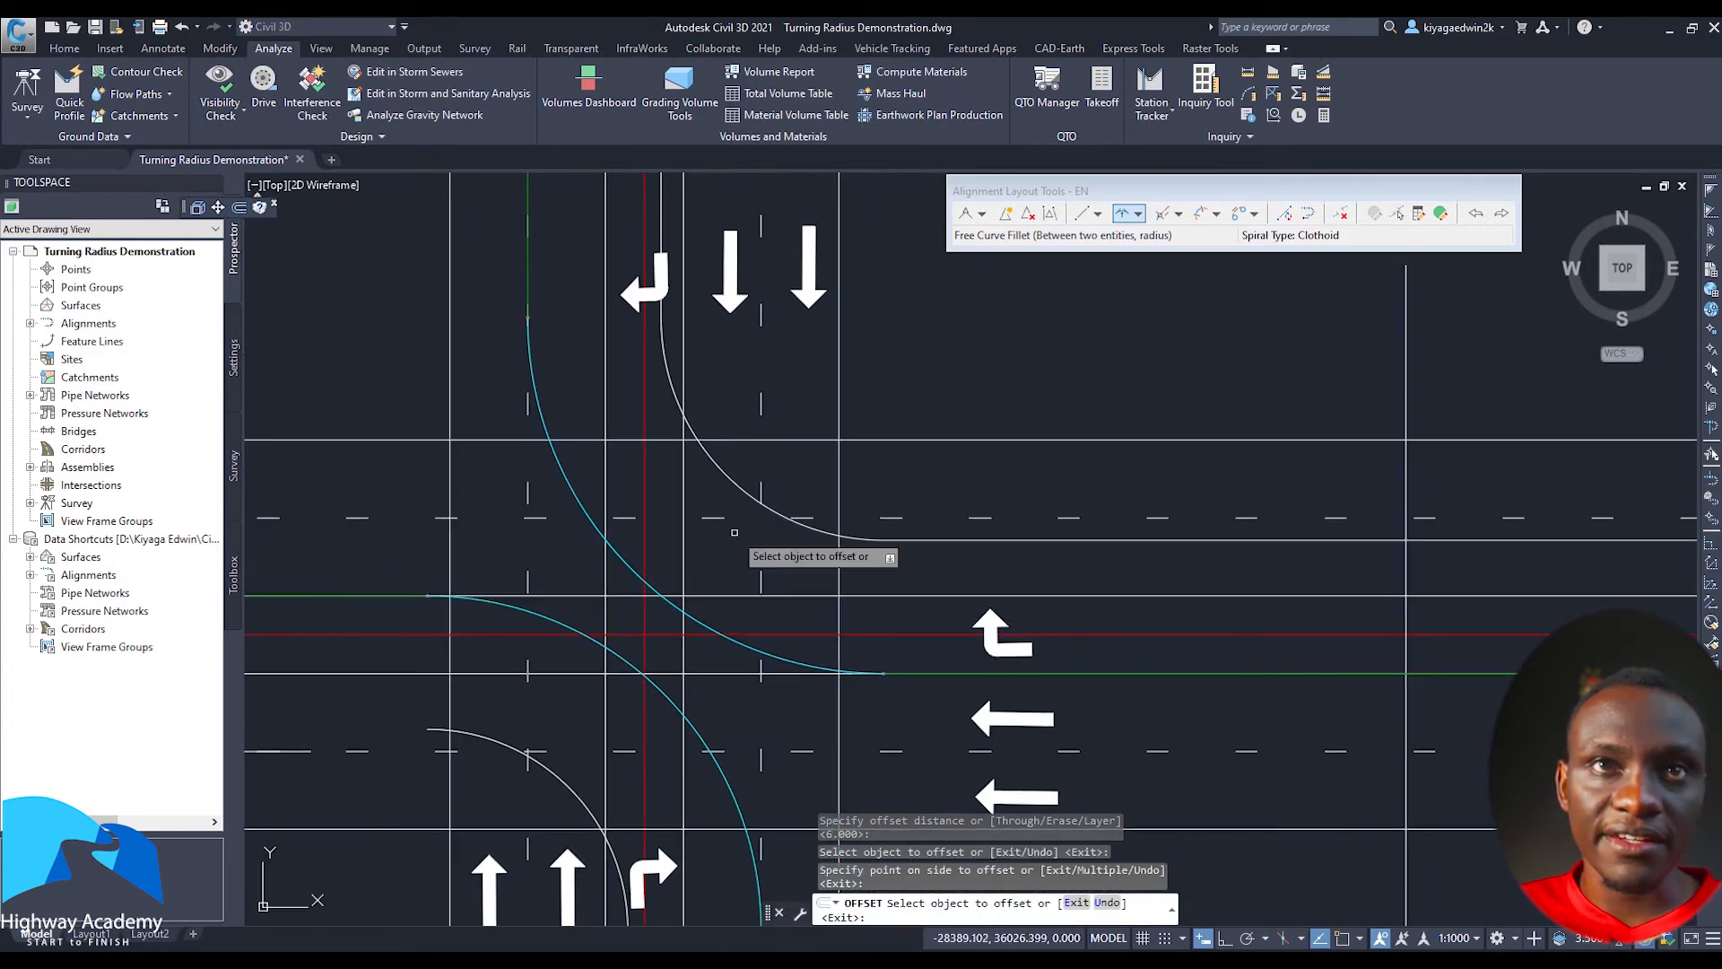
pyautogui.press('Escape')
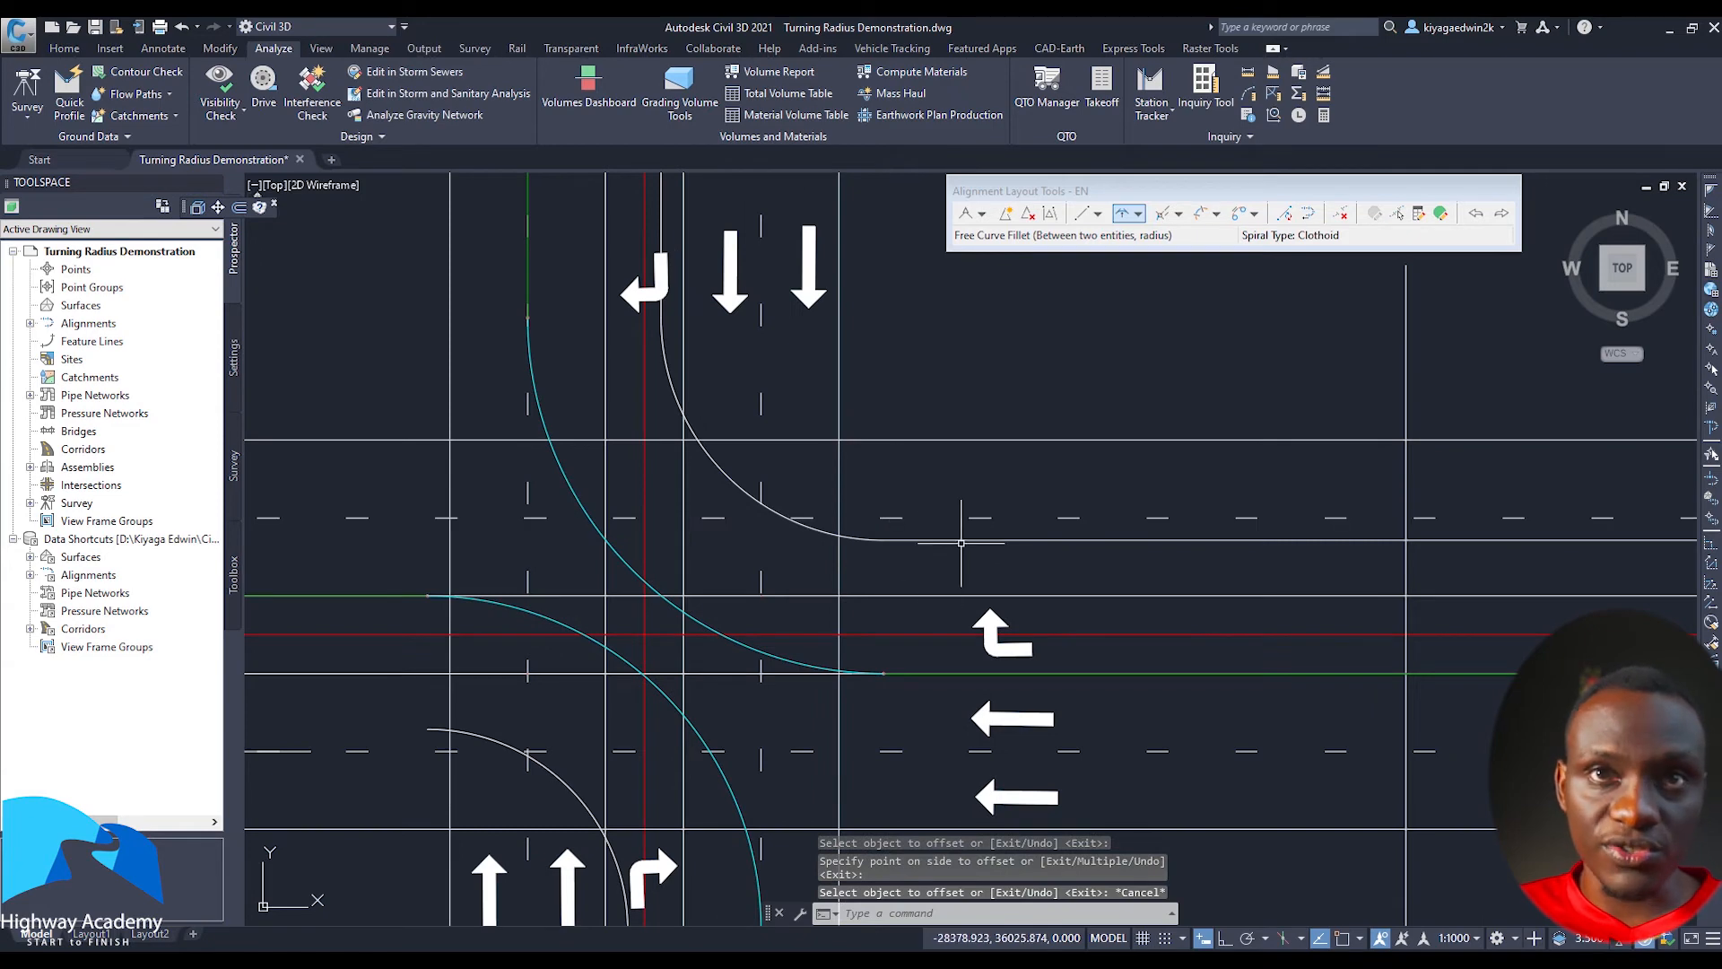
# Delete the horizontal and vertical straight segments of the EN offset line, keeping only its arc
pyautogui.click(960, 543)
pyautogui.press('Delete')
pyautogui.moveTo(635, 289); pyautogui.dragTo(761, 542, button='middle')
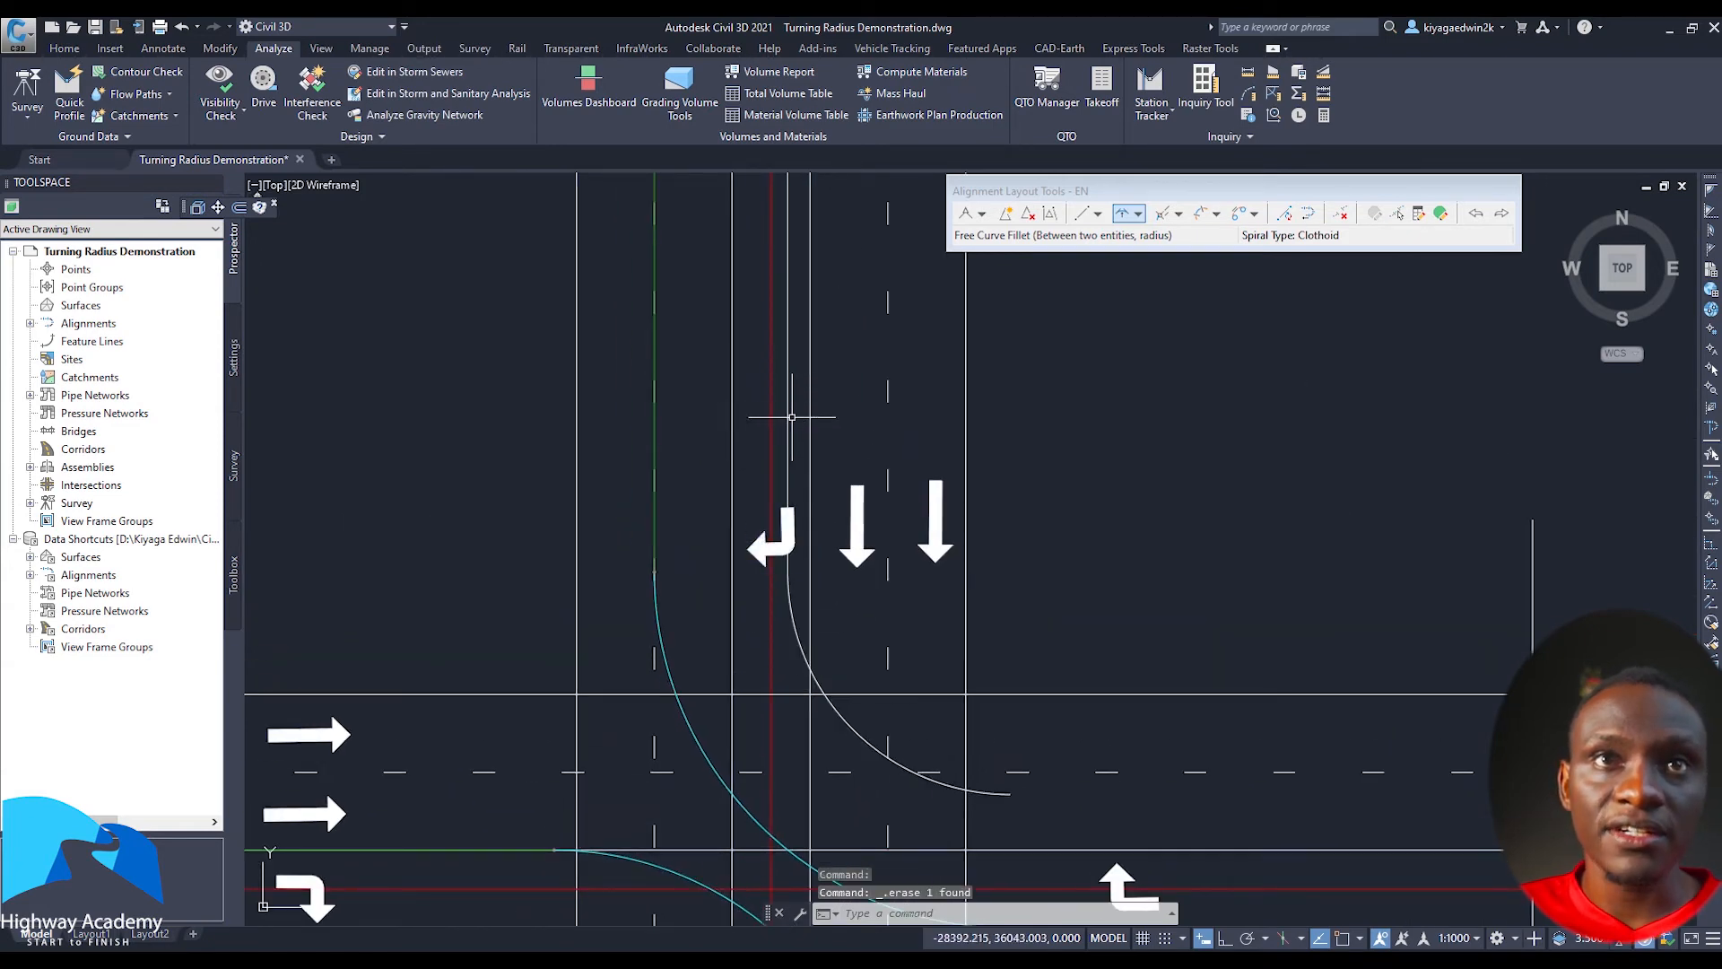
pyautogui.click(787, 412)
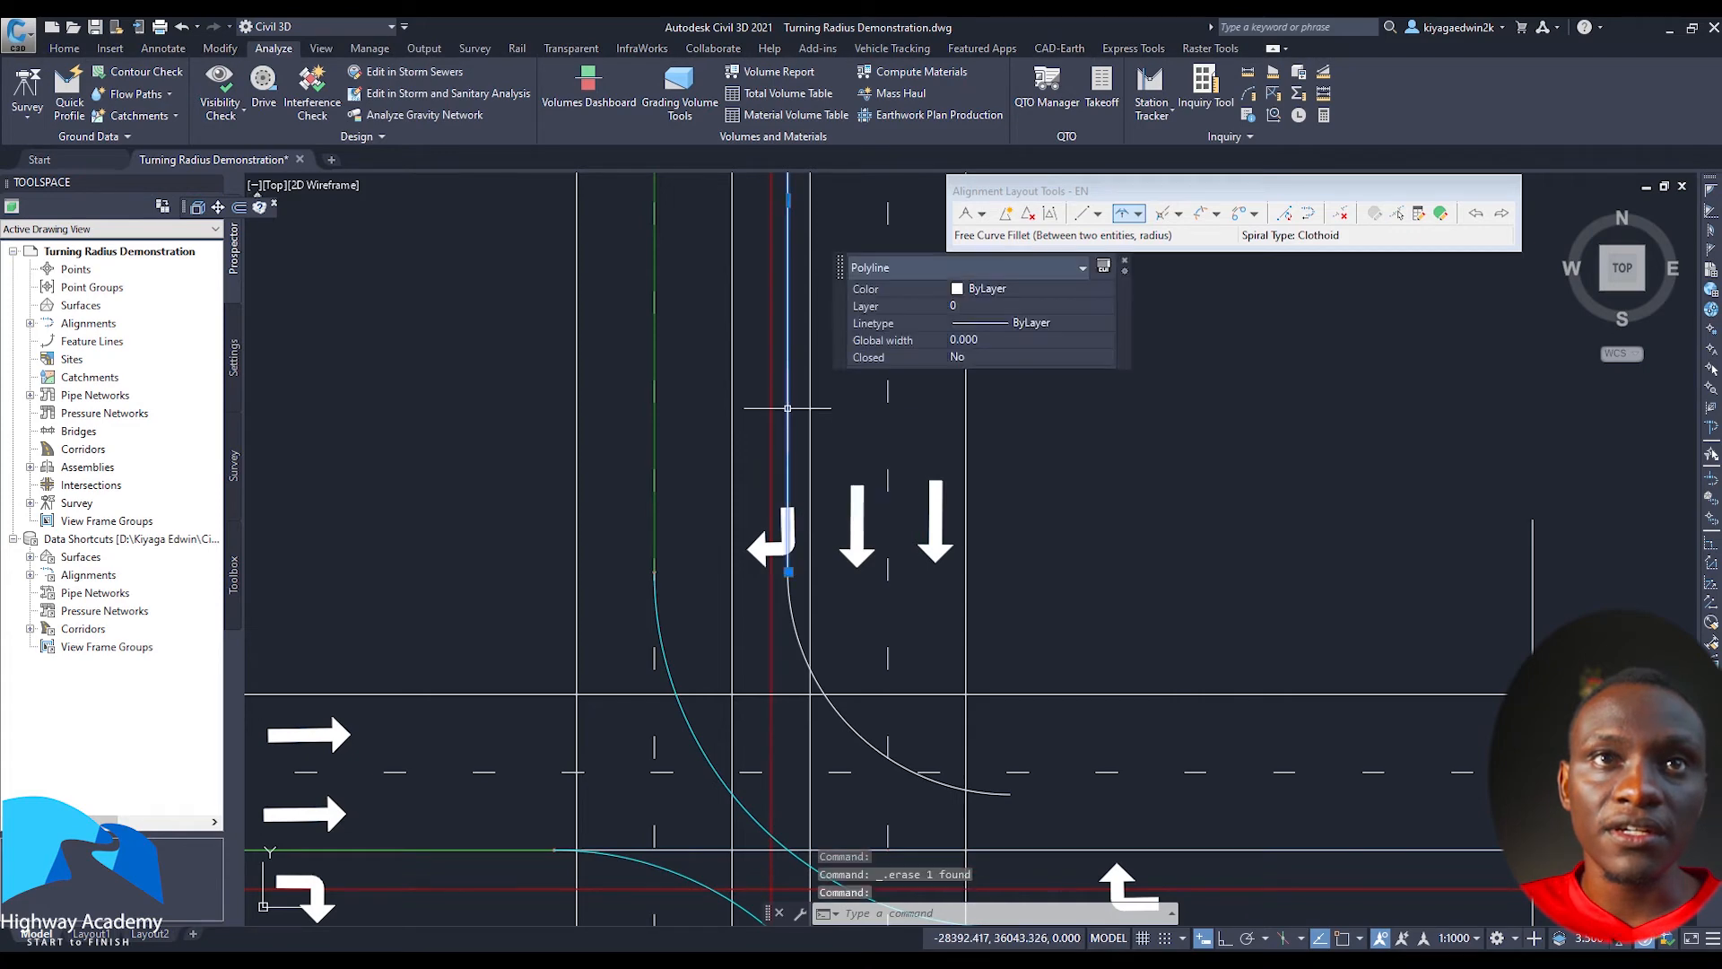
pyautogui.press('Delete')
pyautogui.moveTo(798, 533)
pyautogui.mouseDown(button='middle')
pyautogui.moveTo(718, 386)
pyautogui.moveTo(619, 354)
pyautogui.mouseUp(button='middle')
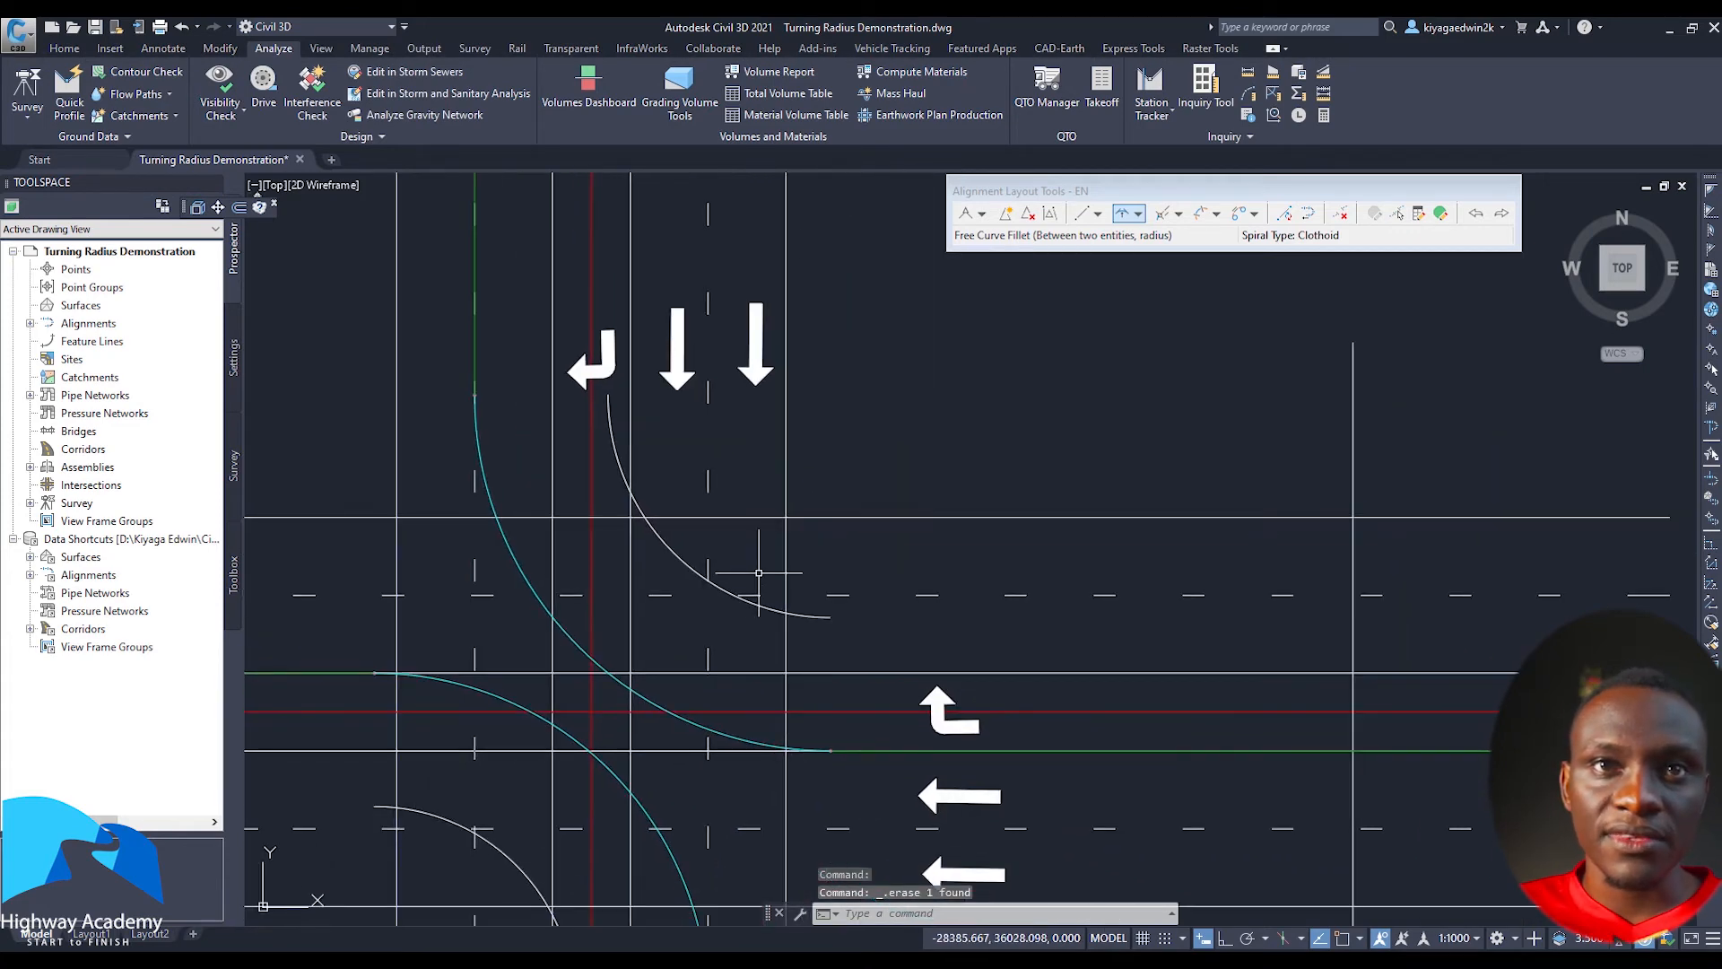
# Add a radius dimension to the arc offset from the EN alignment
pyautogui.click(769, 607)
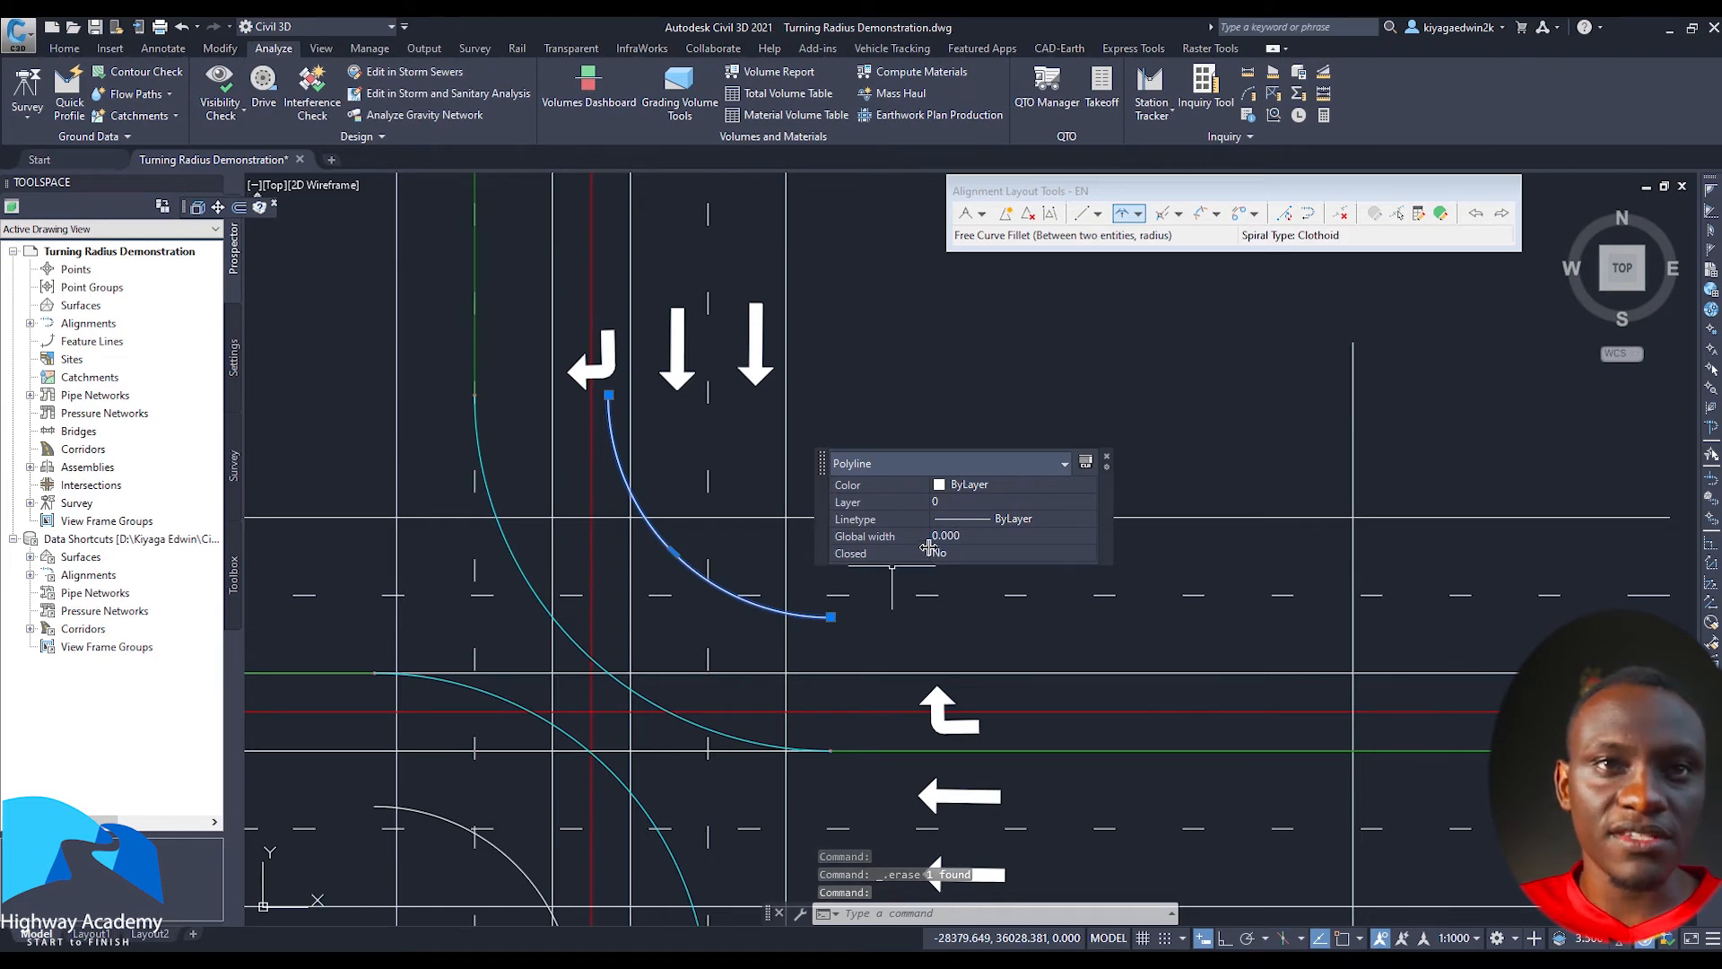
pyautogui.press('Escape')
pyautogui.click(750, 599)
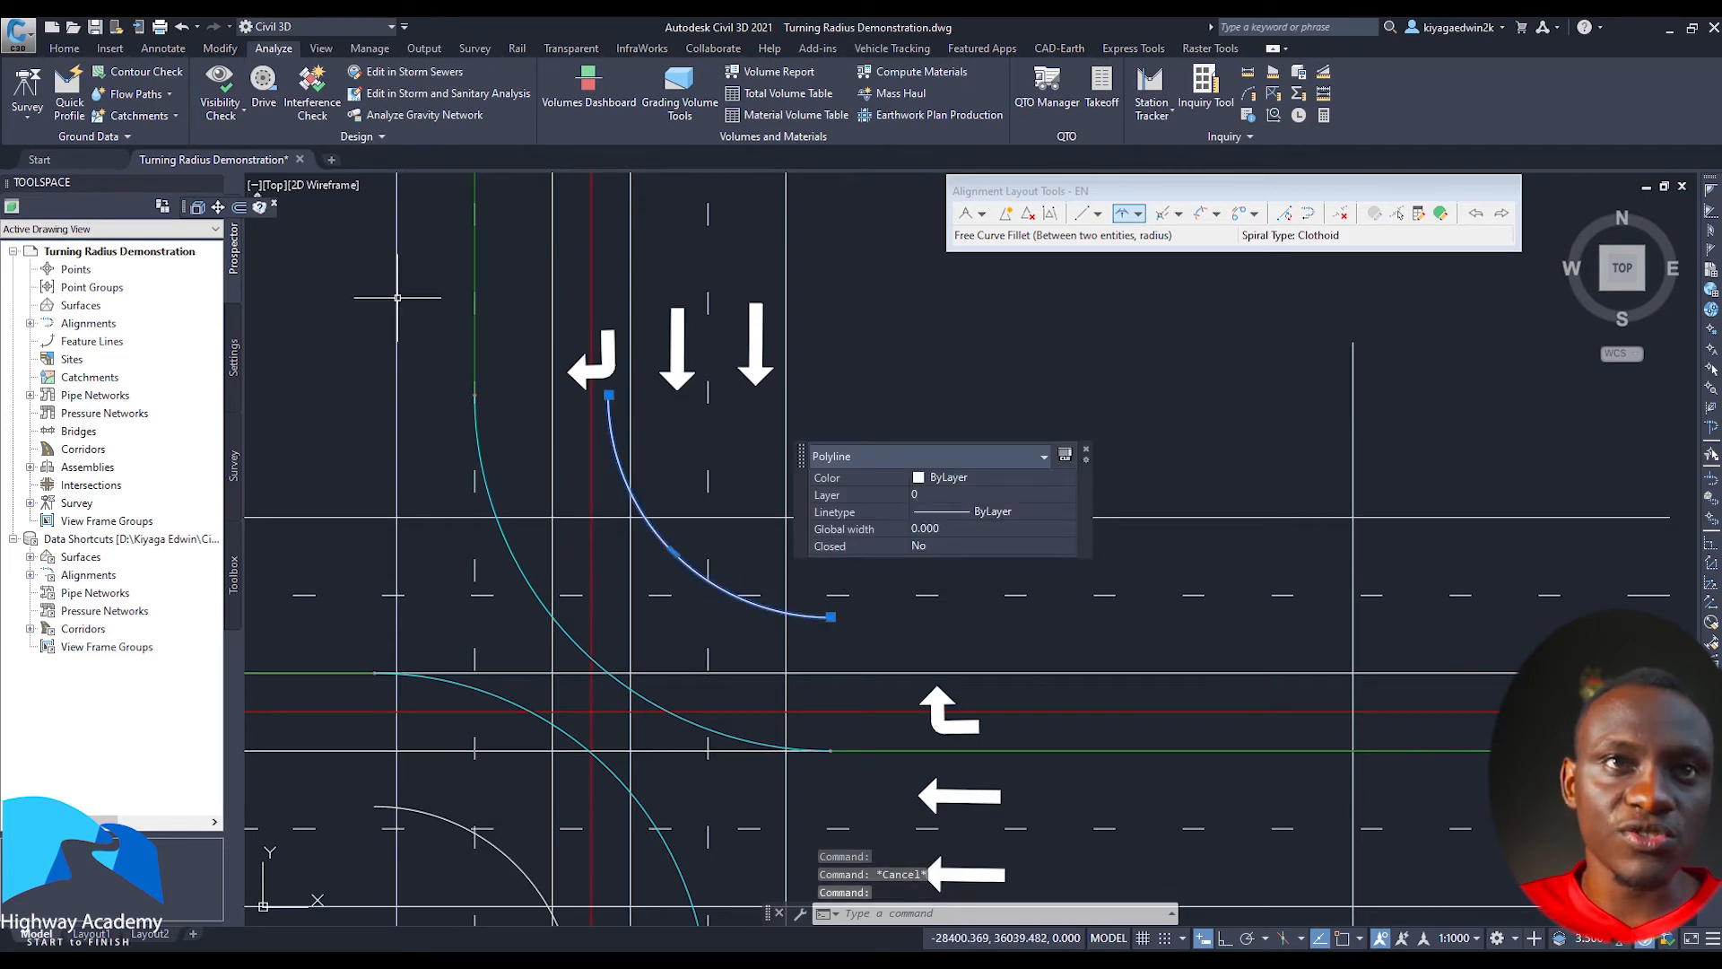
pyautogui.press('Escape')
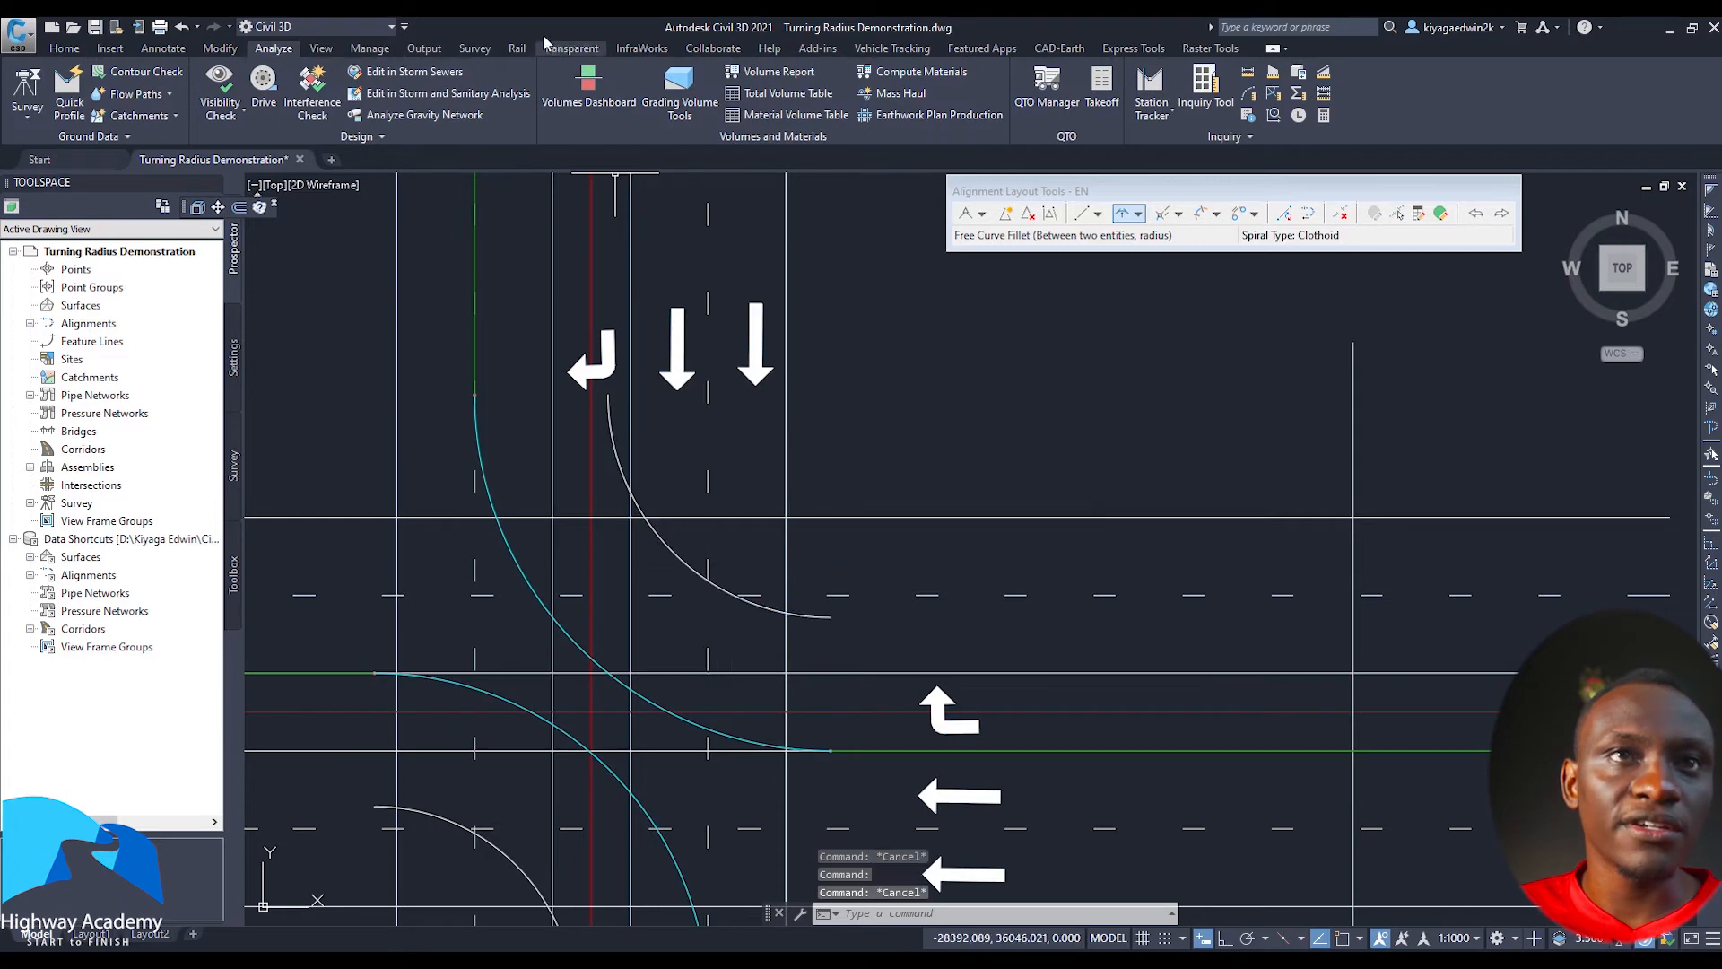
pyautogui.click(163, 49)
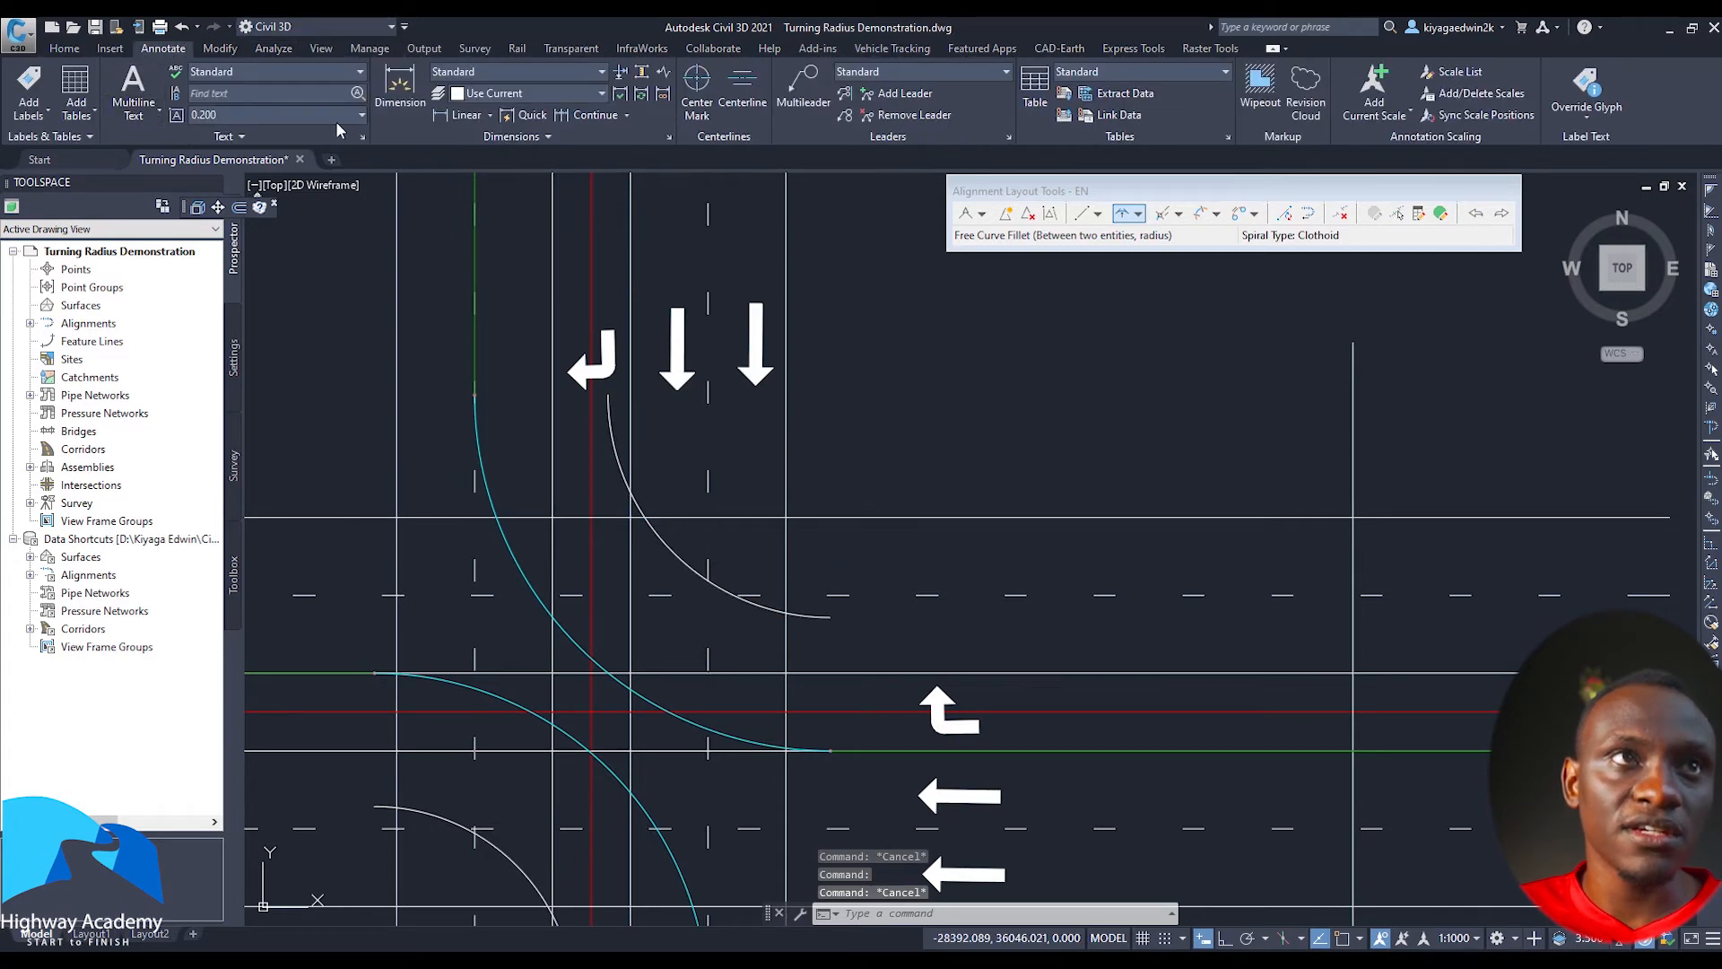
pyautogui.click(490, 116)
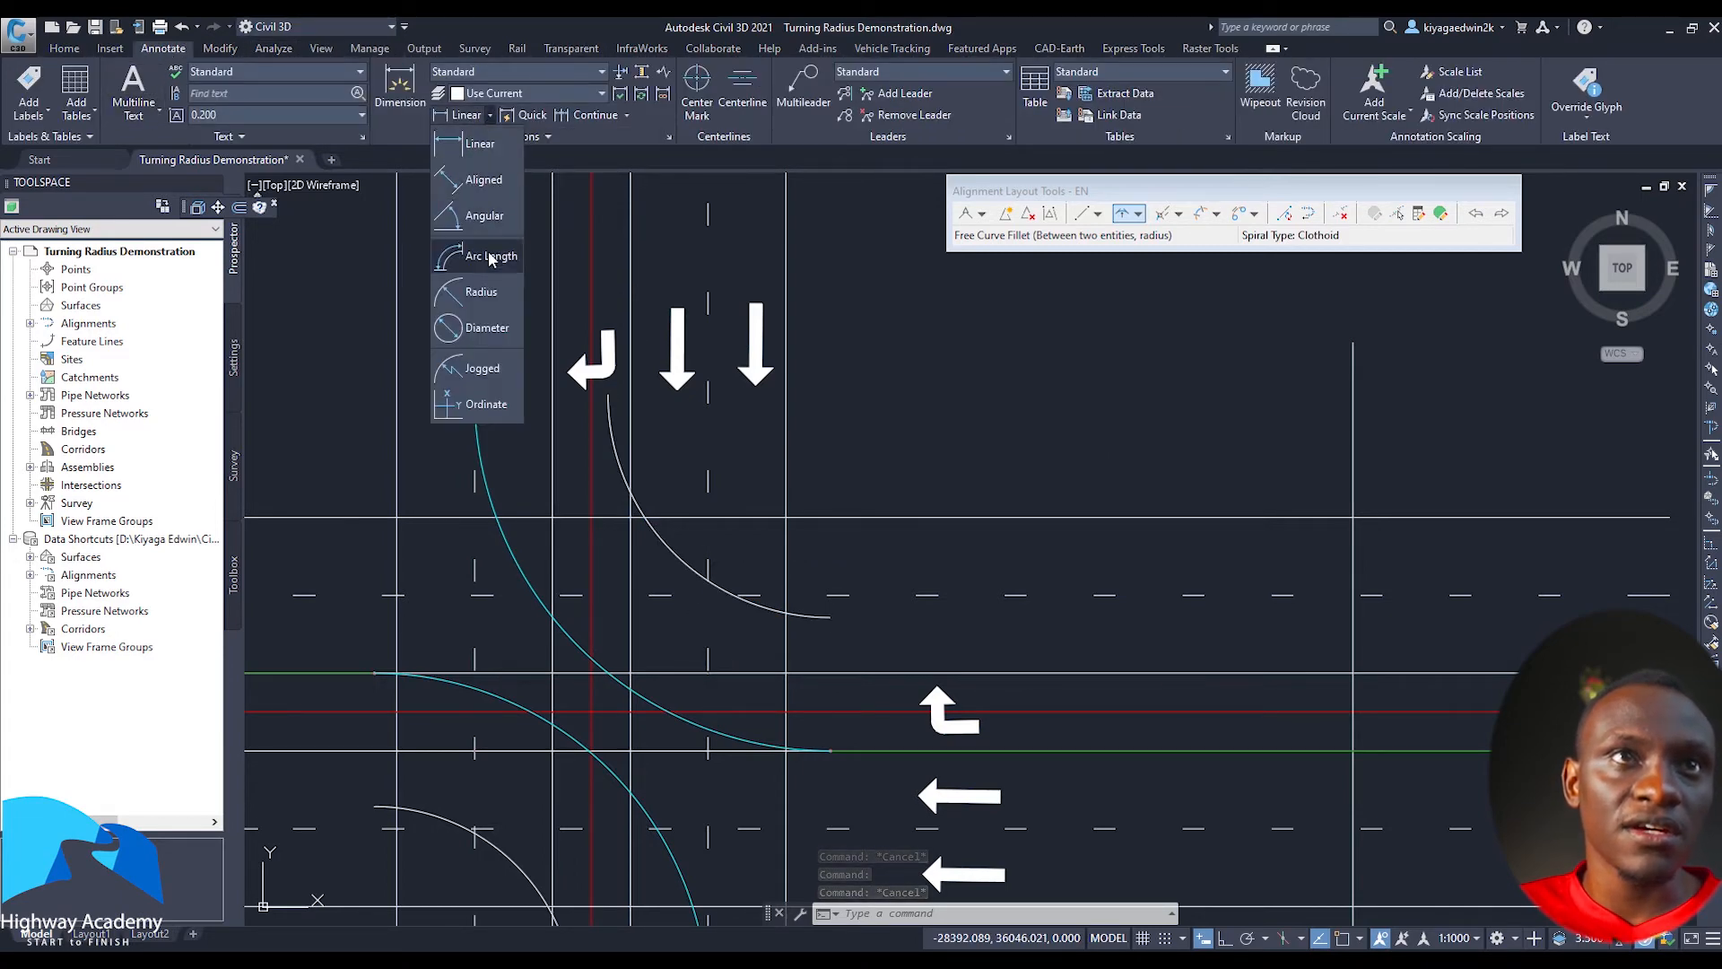
pyautogui.click(492, 291)
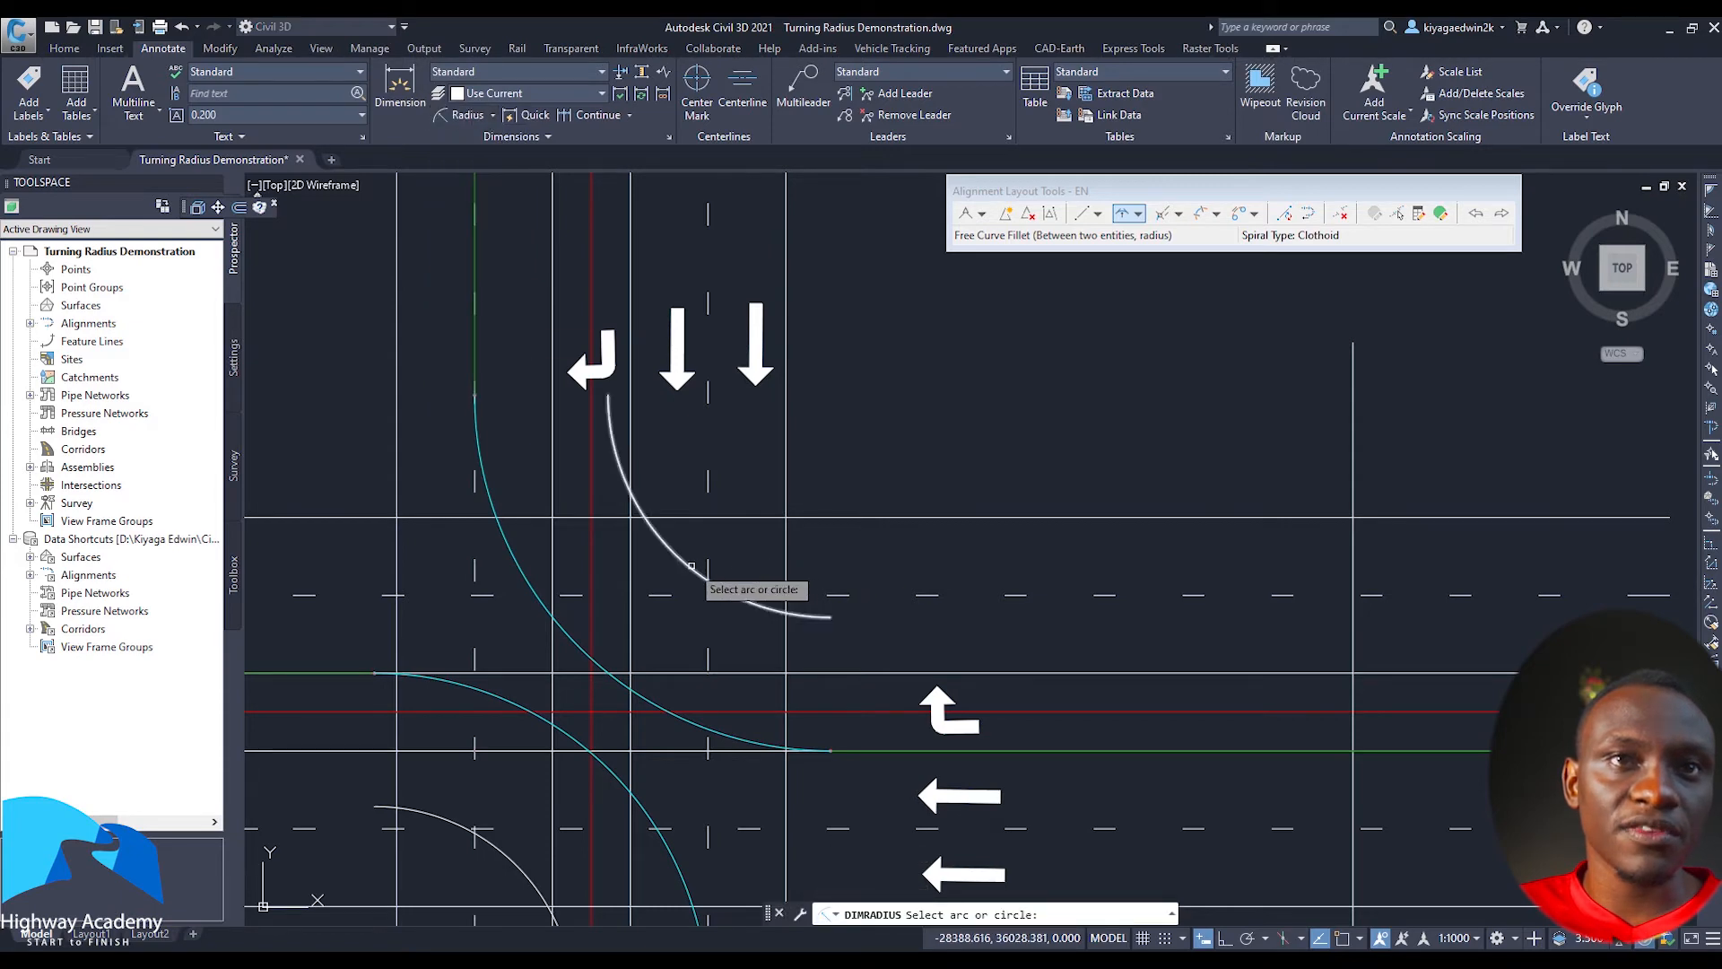
pyautogui.click(715, 582)
pyautogui.moveTo(693, 553); pyautogui.dragTo(808, 467, button='middle')
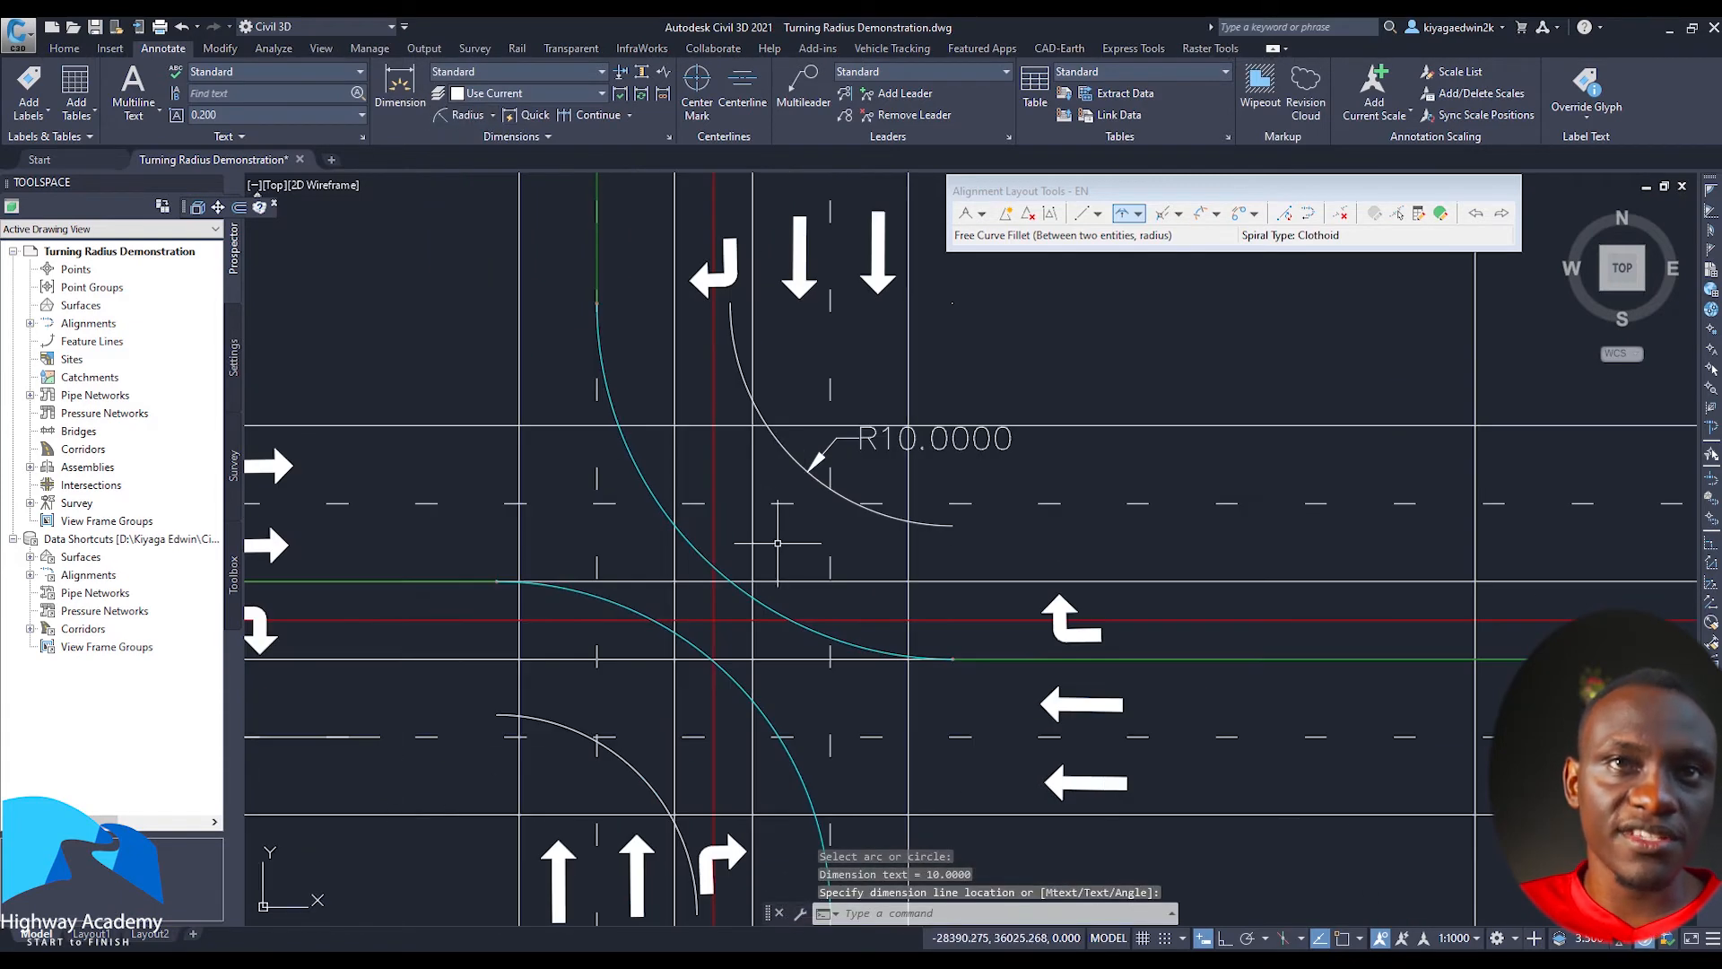
# Add a radius dimension to the arc offset from the WS alignment
pyautogui.press('Return')
pyautogui.moveTo(700, 649); pyautogui.dragTo(767, 485, button='middle')
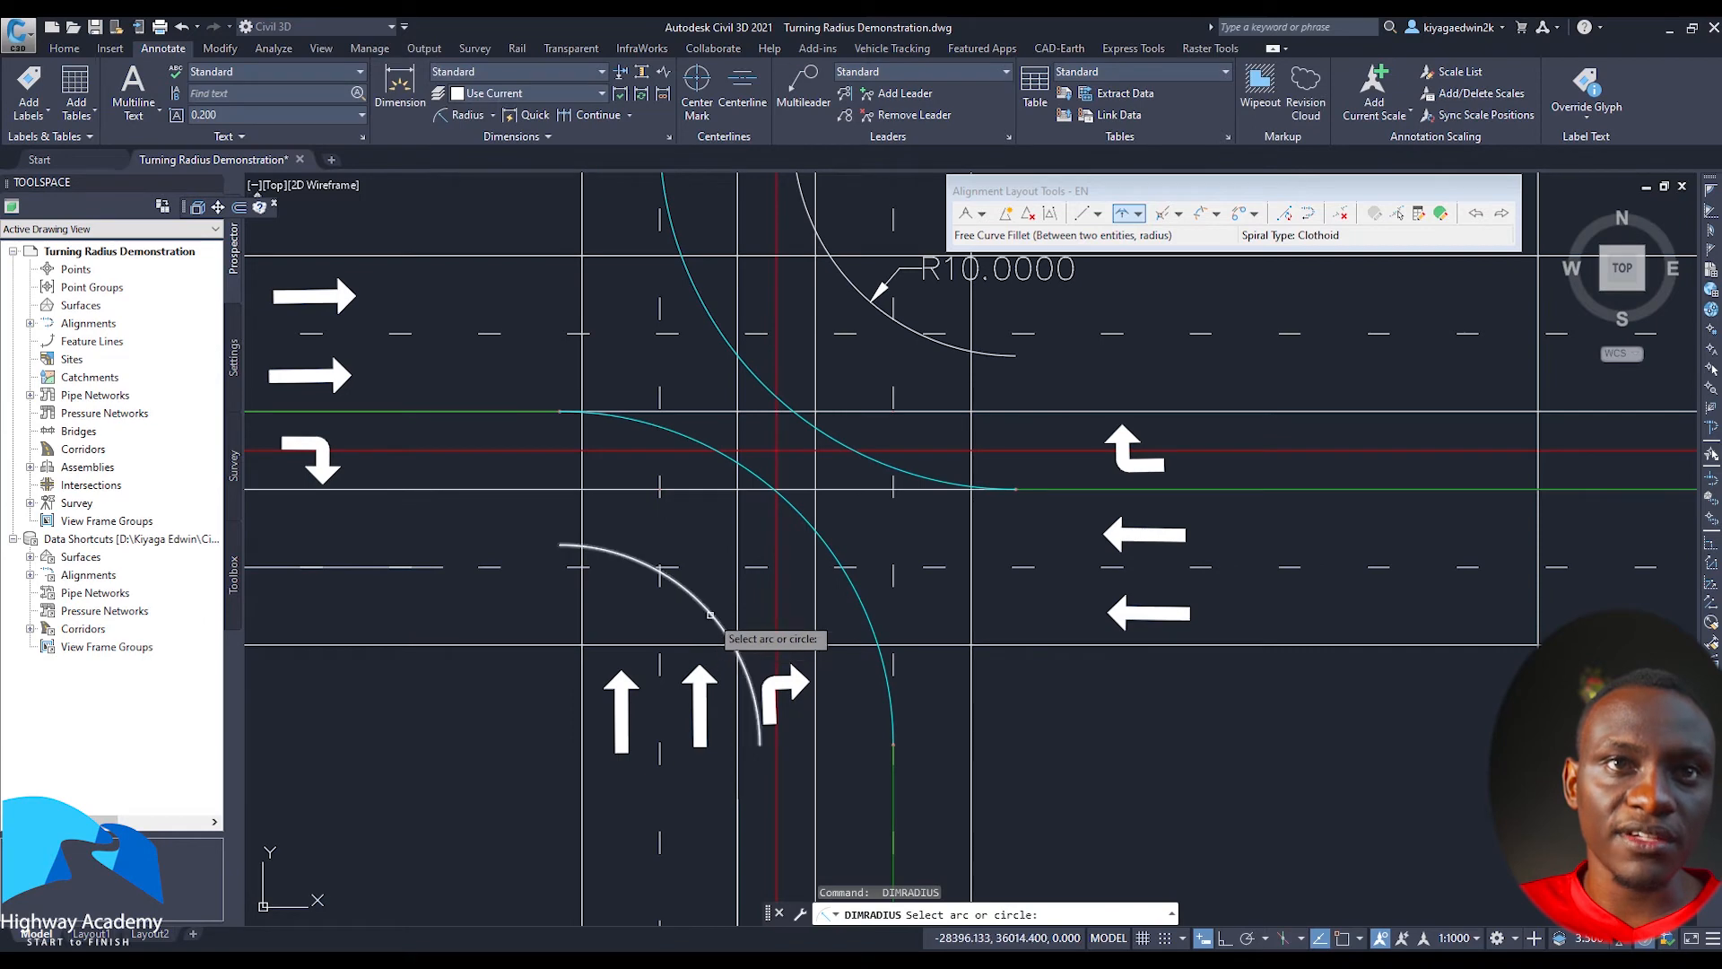
pyautogui.click(722, 633)
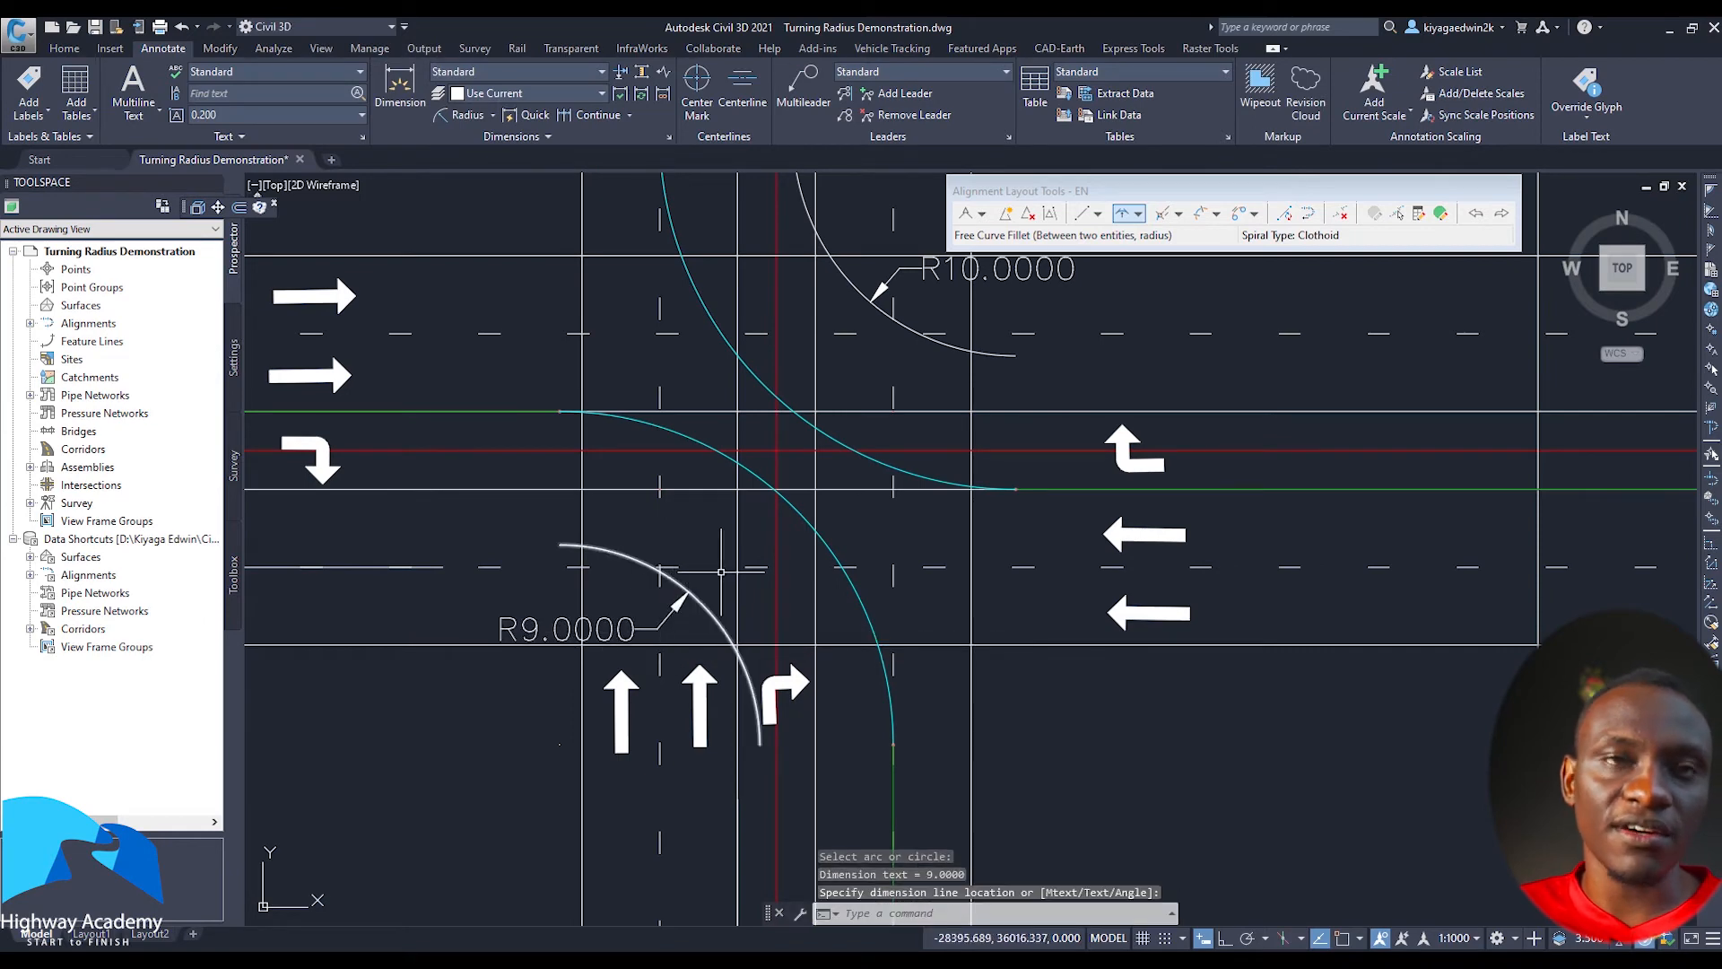
pyautogui.moveTo(673, 577); pyautogui.dragTo(627, 606, button='middle')
pyautogui.press('Escape')
# Check the WS alignment's curve radius in its geometry table
pyautogui.click(749, 531)
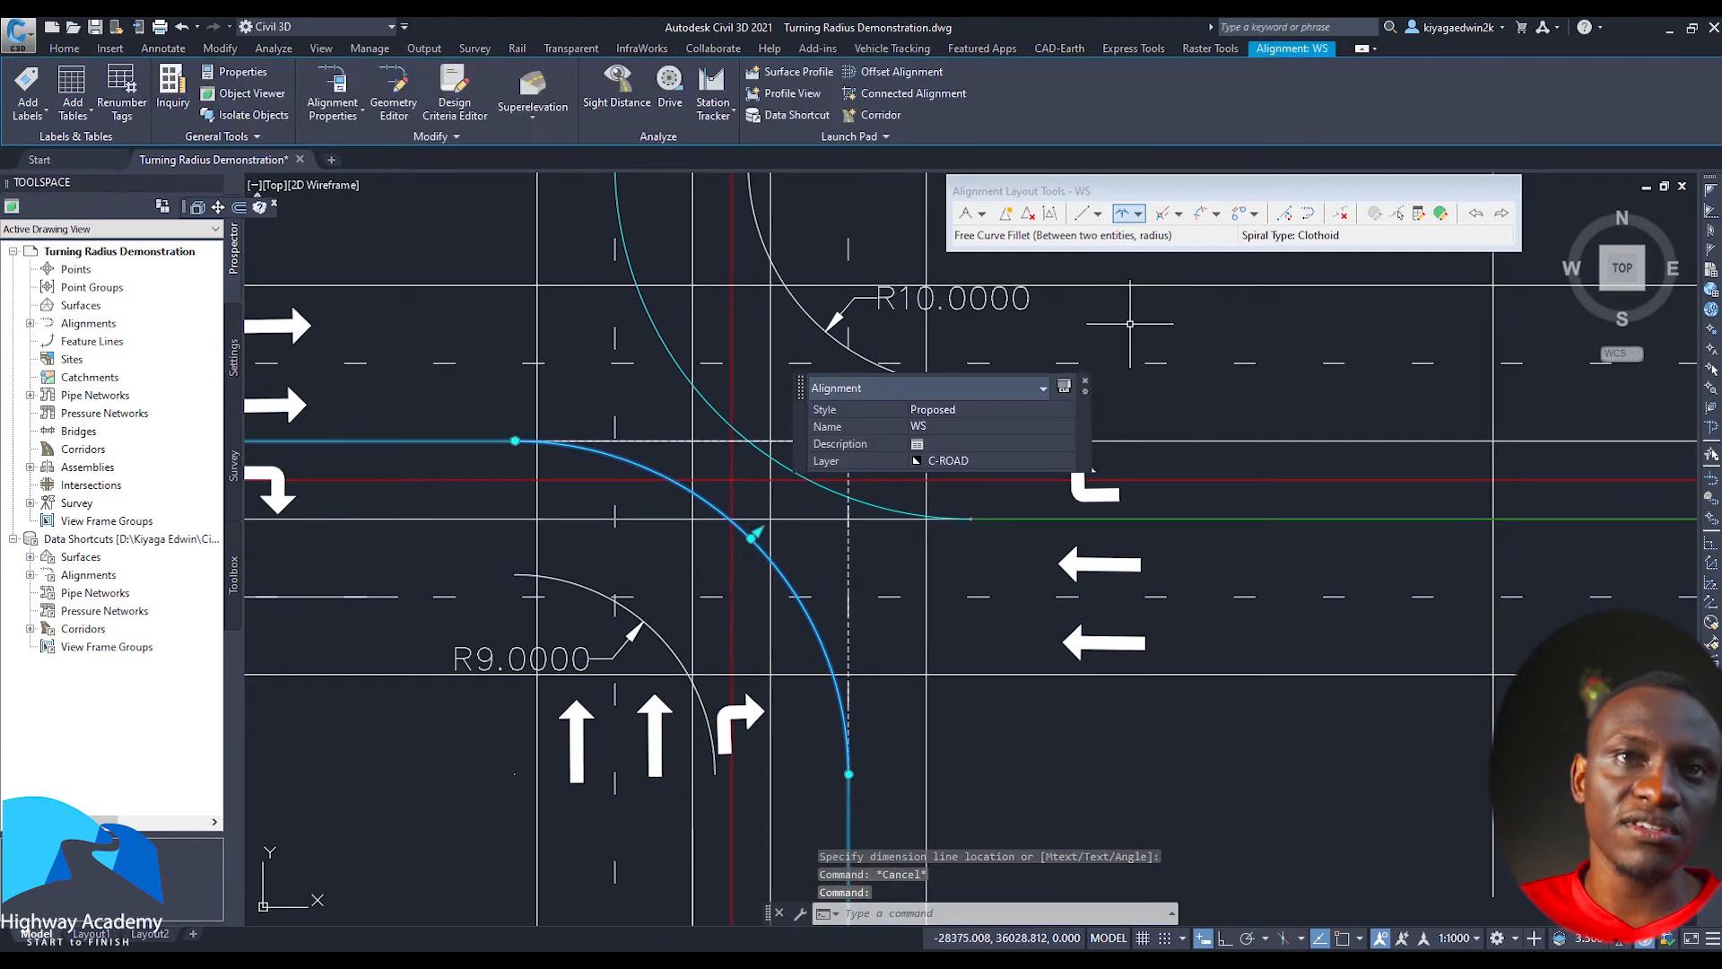
pyautogui.click(1440, 216)
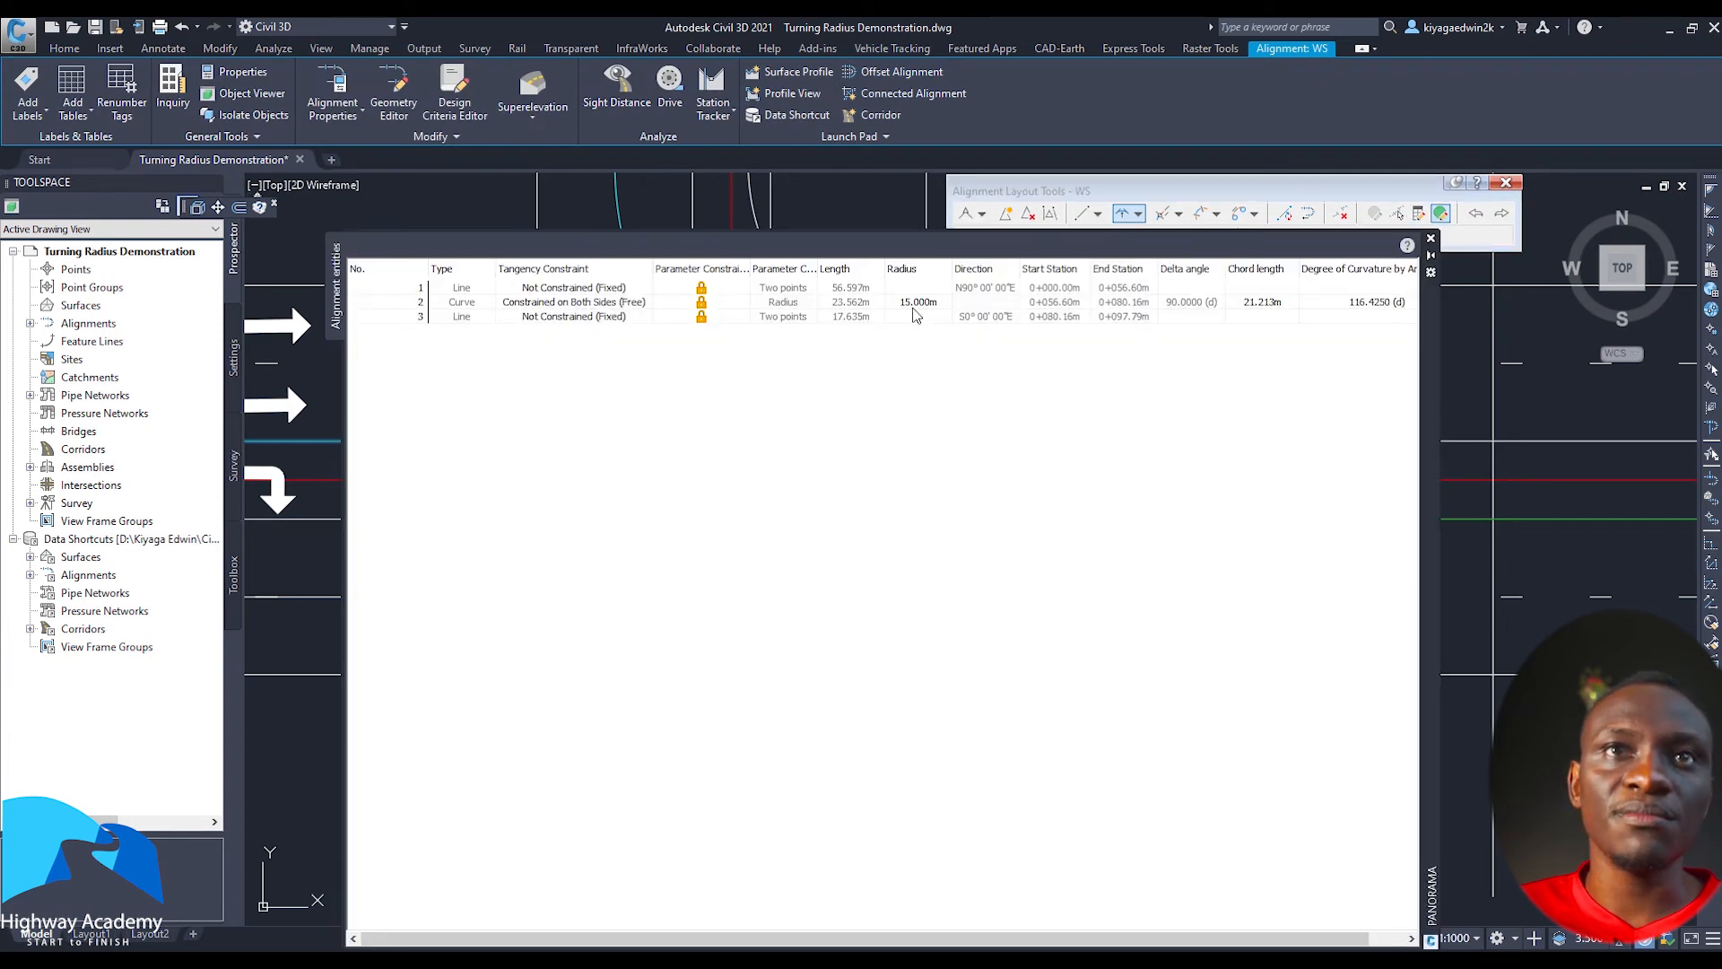
pyautogui.click(1431, 238)
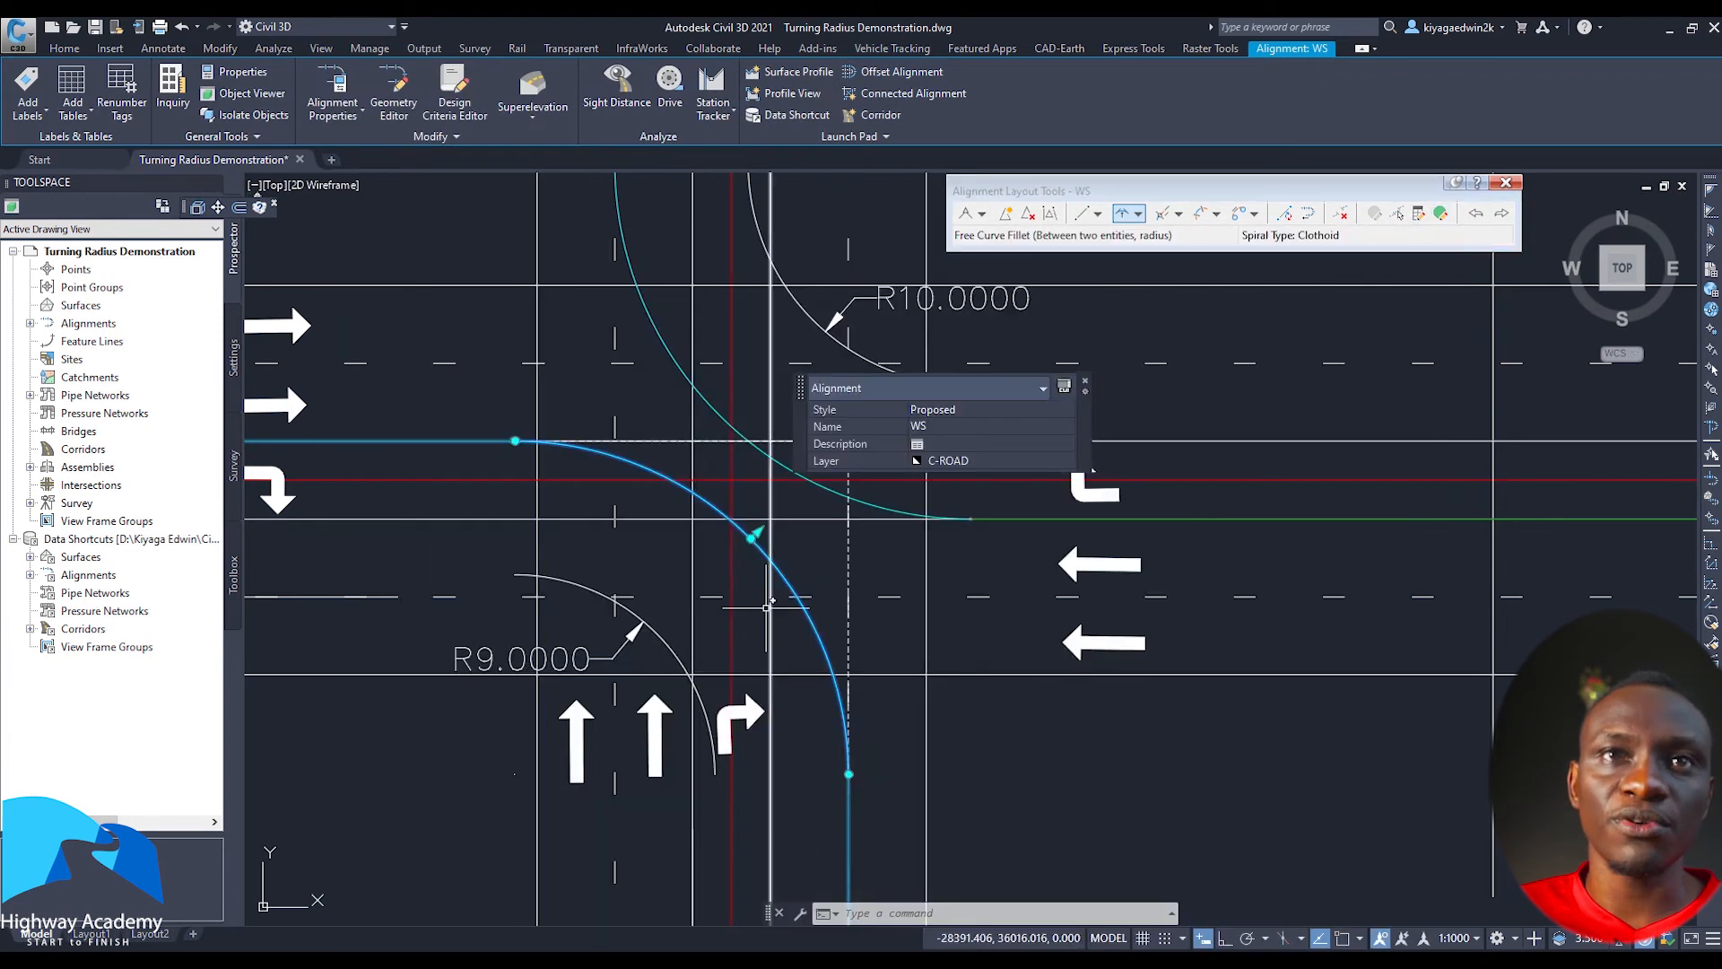
pyautogui.moveTo(660, 594); pyautogui.dragTo(564, 694, button='middle')
pyautogui.press('Escape')
# Set the EN alignment's curve radius to 15 m in its geometry table and close the table
pyautogui.click(625, 635)
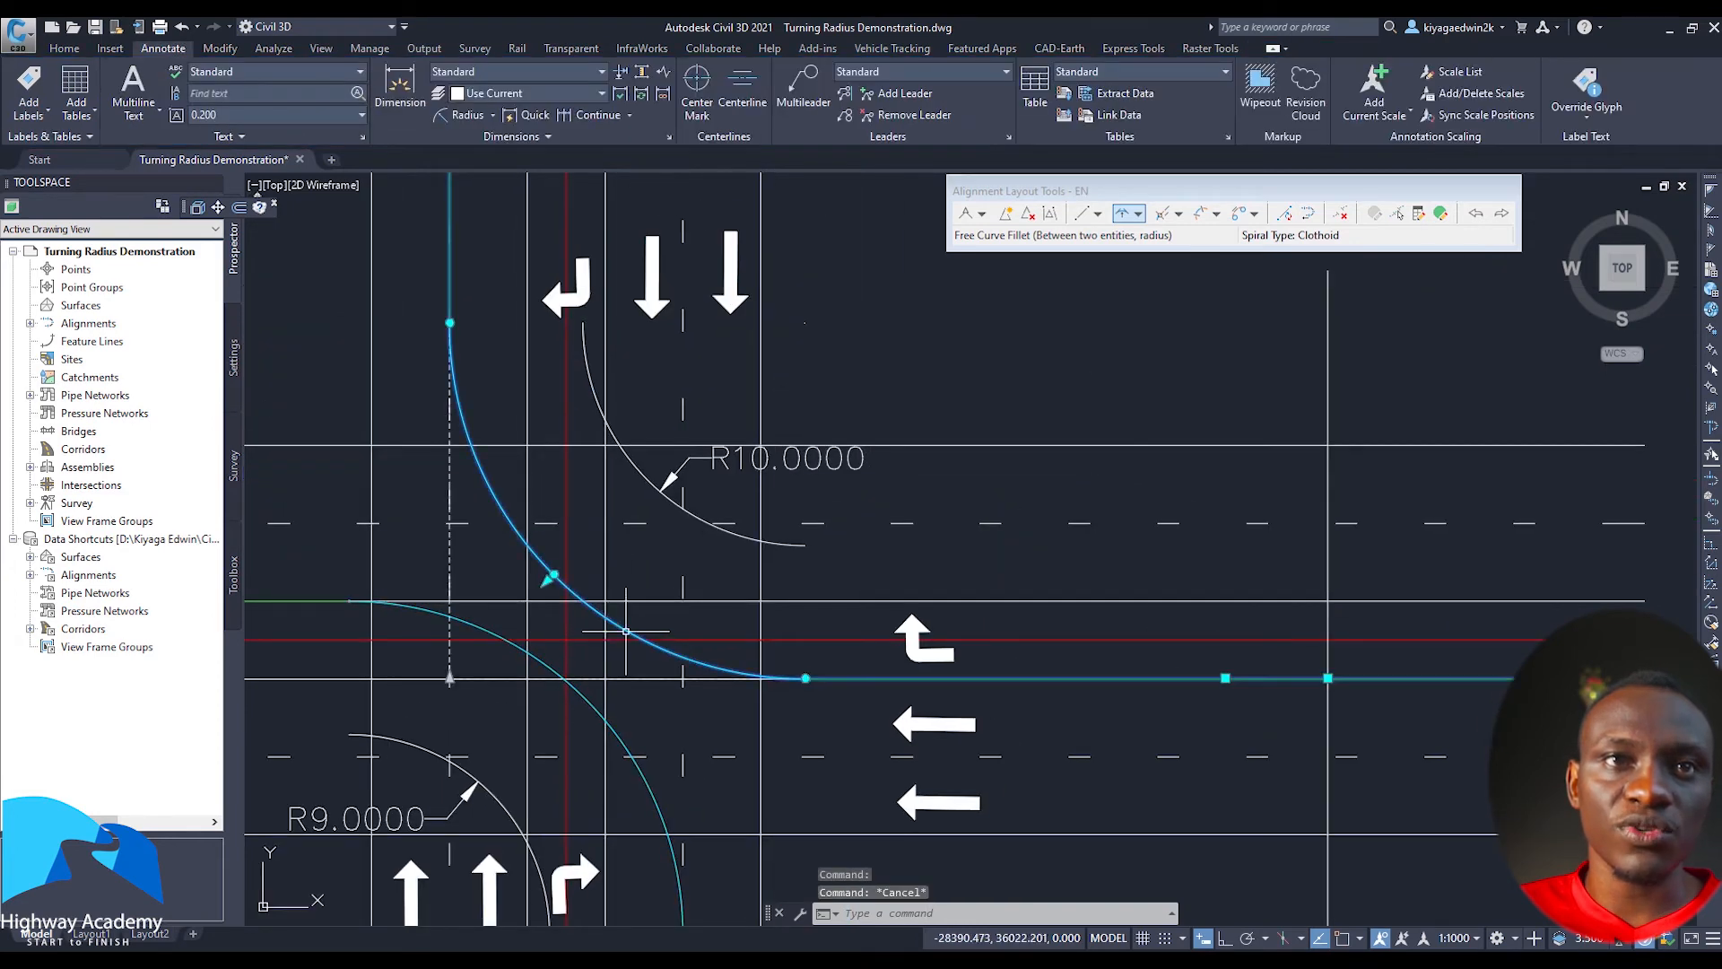
pyautogui.click(1440, 214)
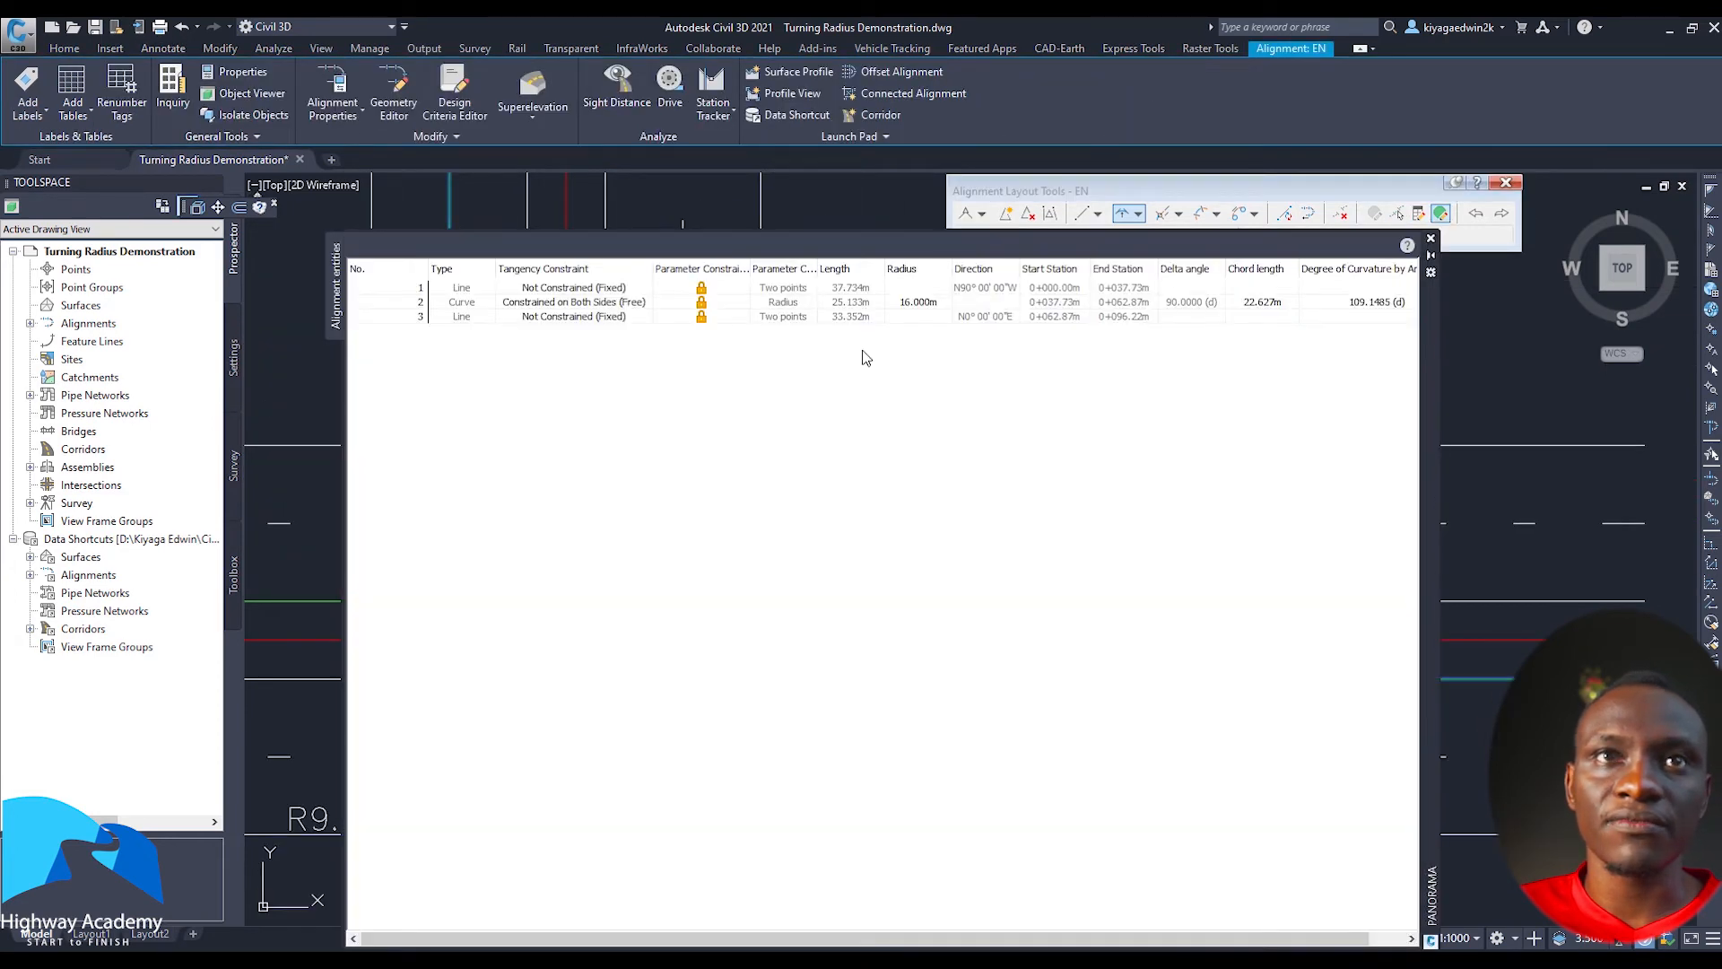
pyautogui.click(924, 305)
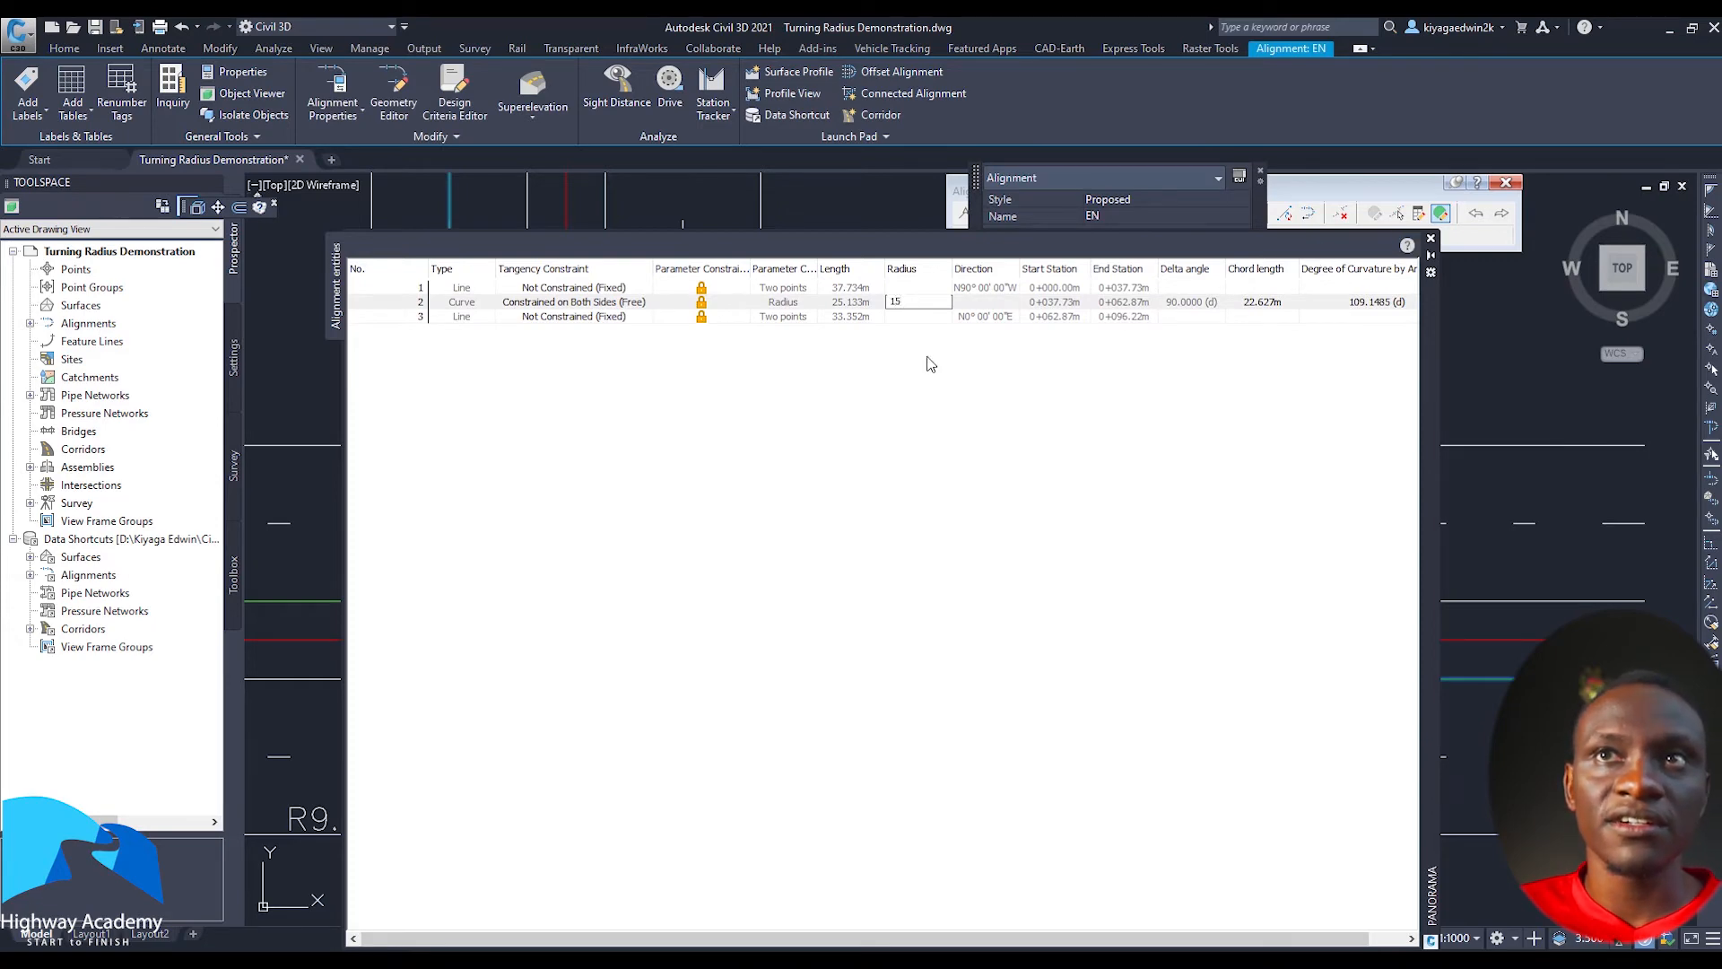
pyautogui.write('15')
pyautogui.press('Return')
pyautogui.click(1433, 240)
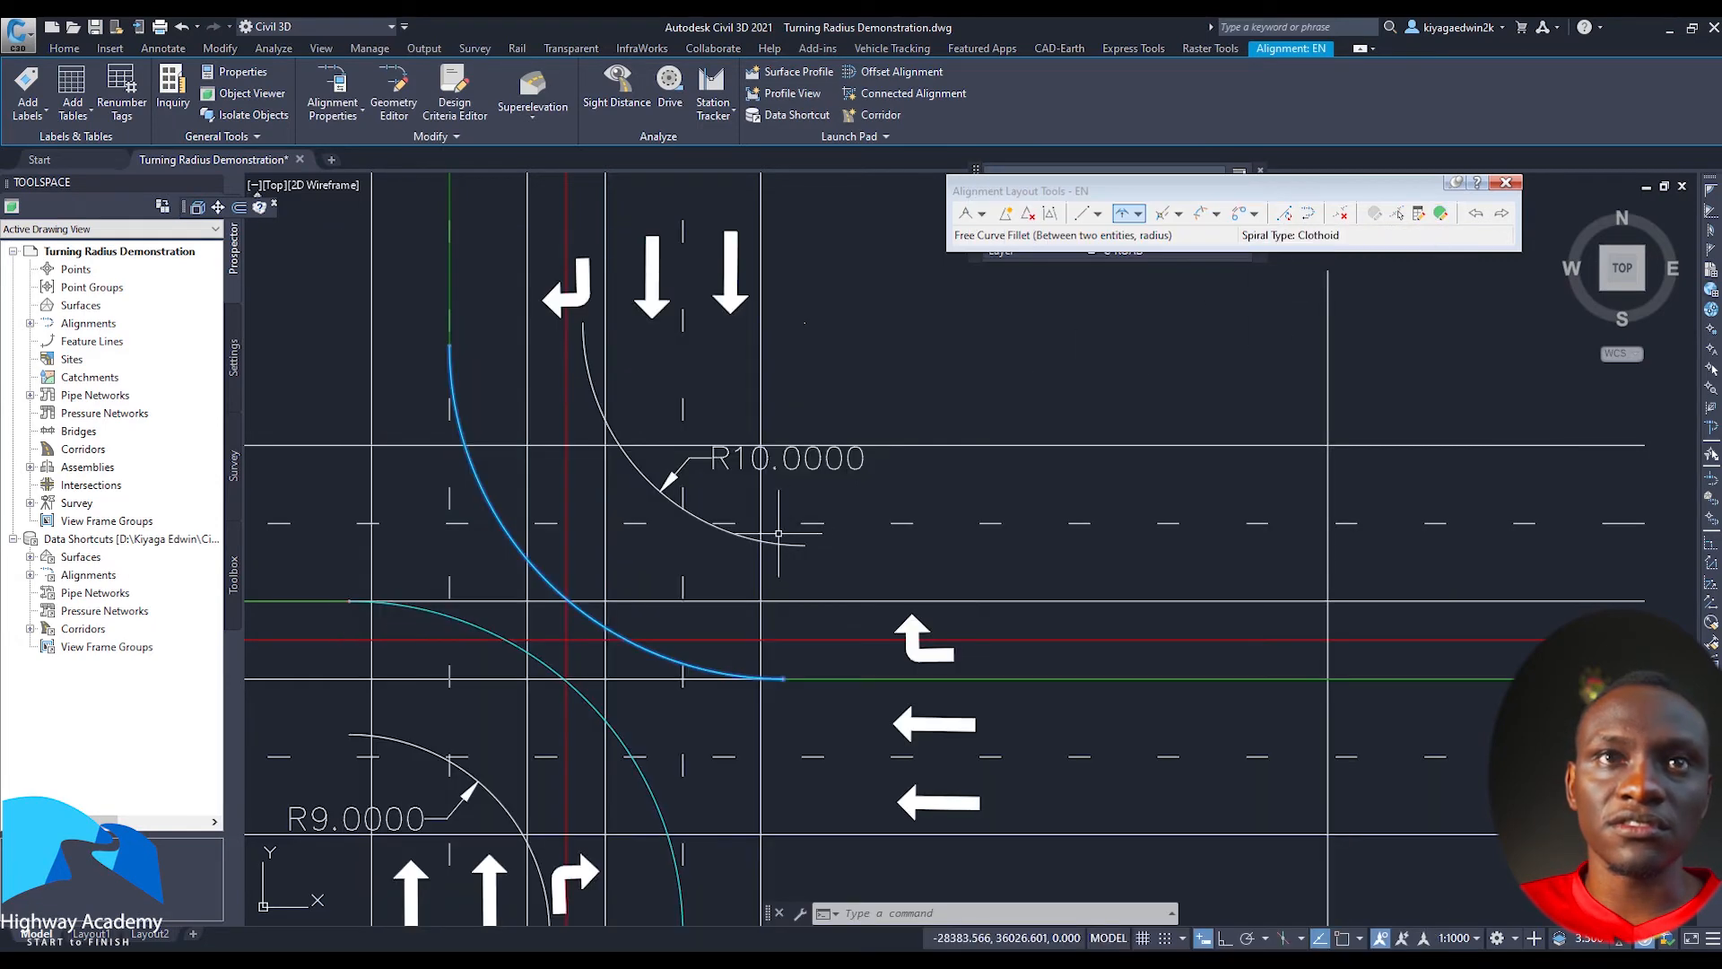
pyautogui.press('Escape')
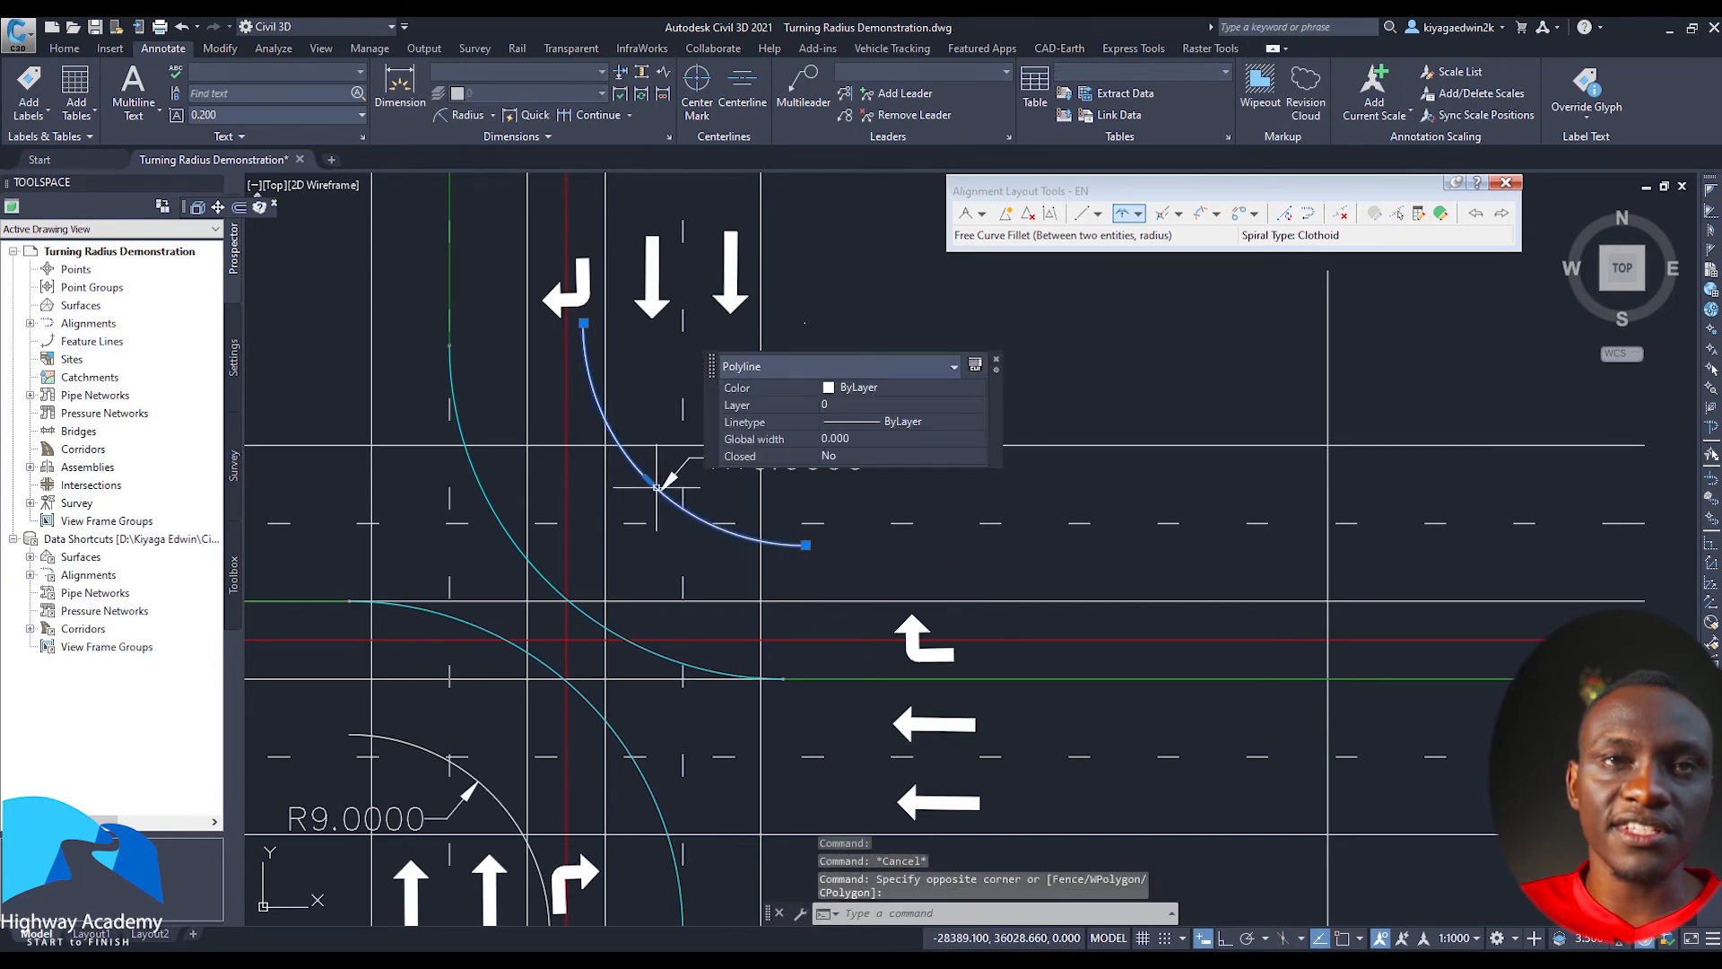
# Delete the arc offset from the EN alignment together with its radius dimension
pyautogui.press('Delete')
pyautogui.click(661, 476)
pyautogui.press('Delete')
pyautogui.moveTo(644, 513); pyautogui.dragTo(657, 517, button='middle')
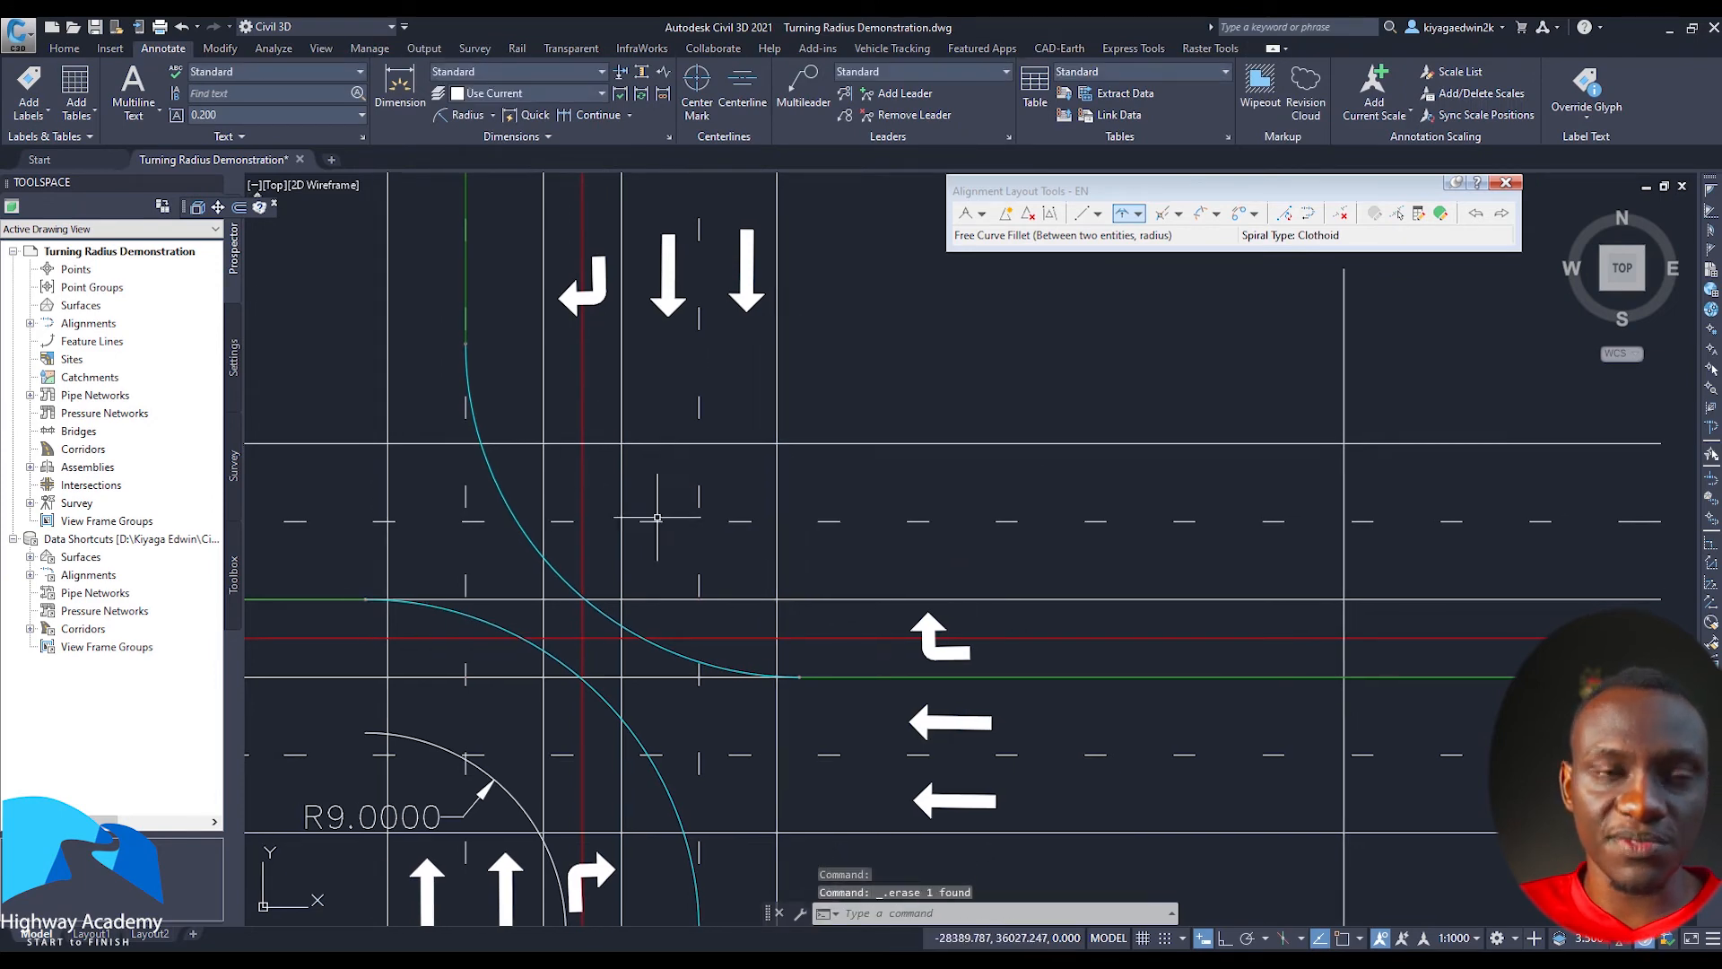
# Offset the revised EN alignment 6 m towards the inside of its curve
pyautogui.write('o')
pyautogui.press('Return')
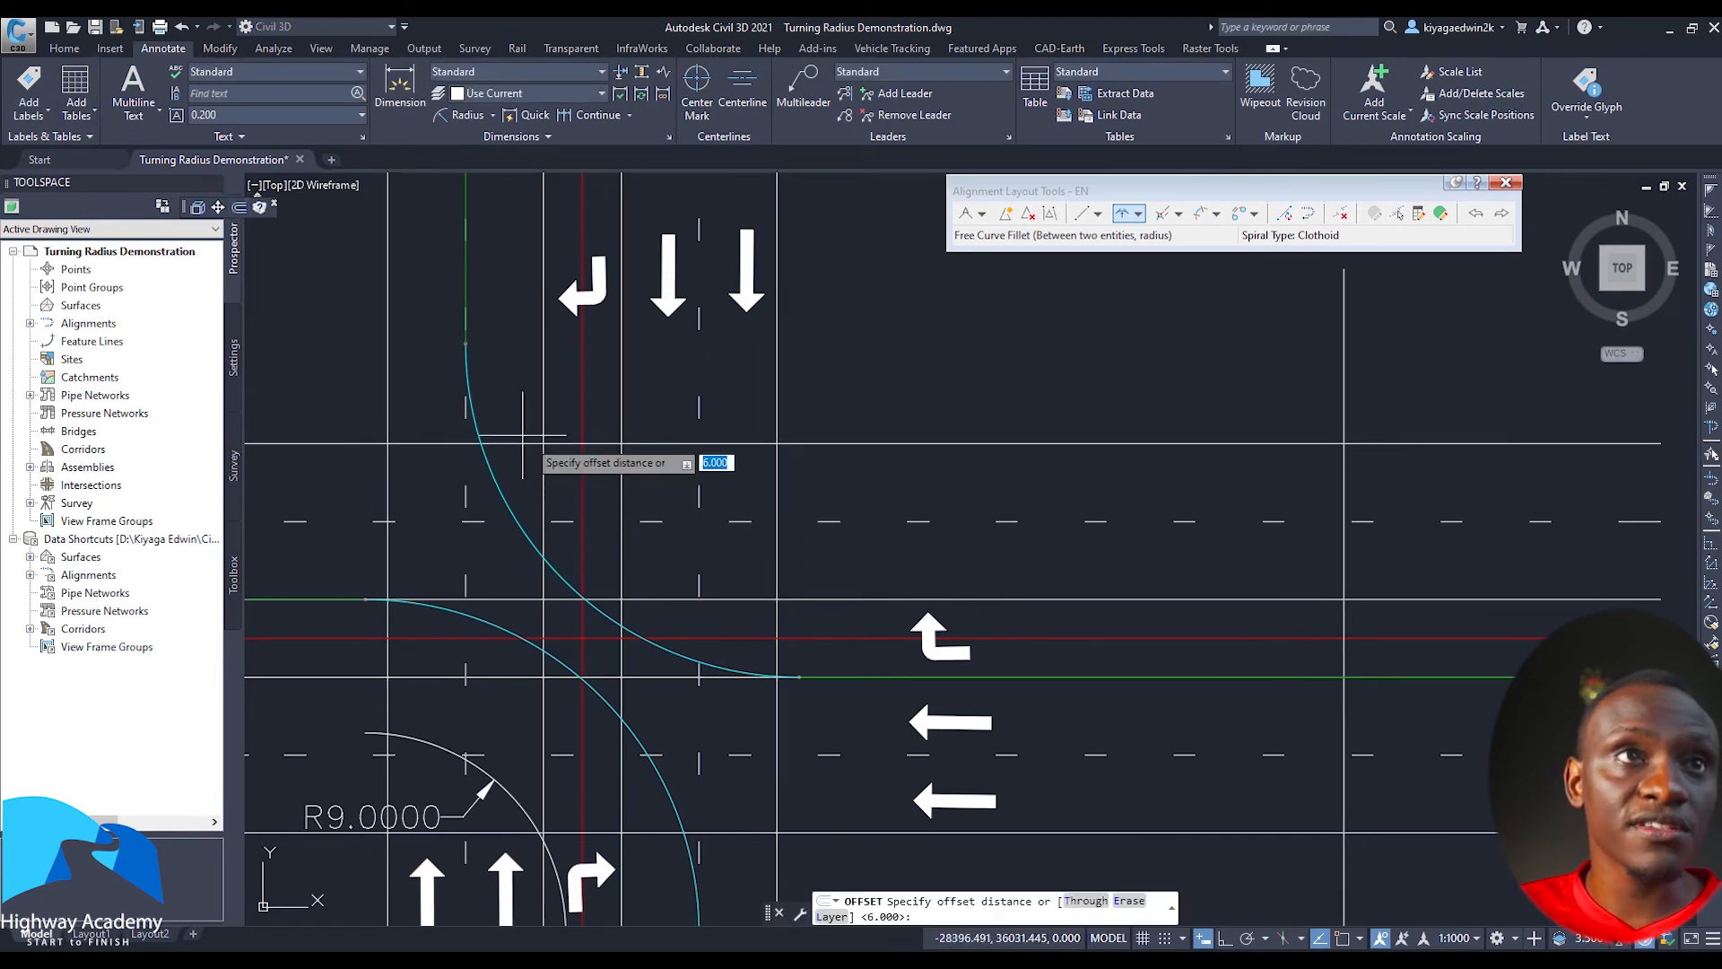
pyautogui.press('Return')
pyautogui.click(610, 612)
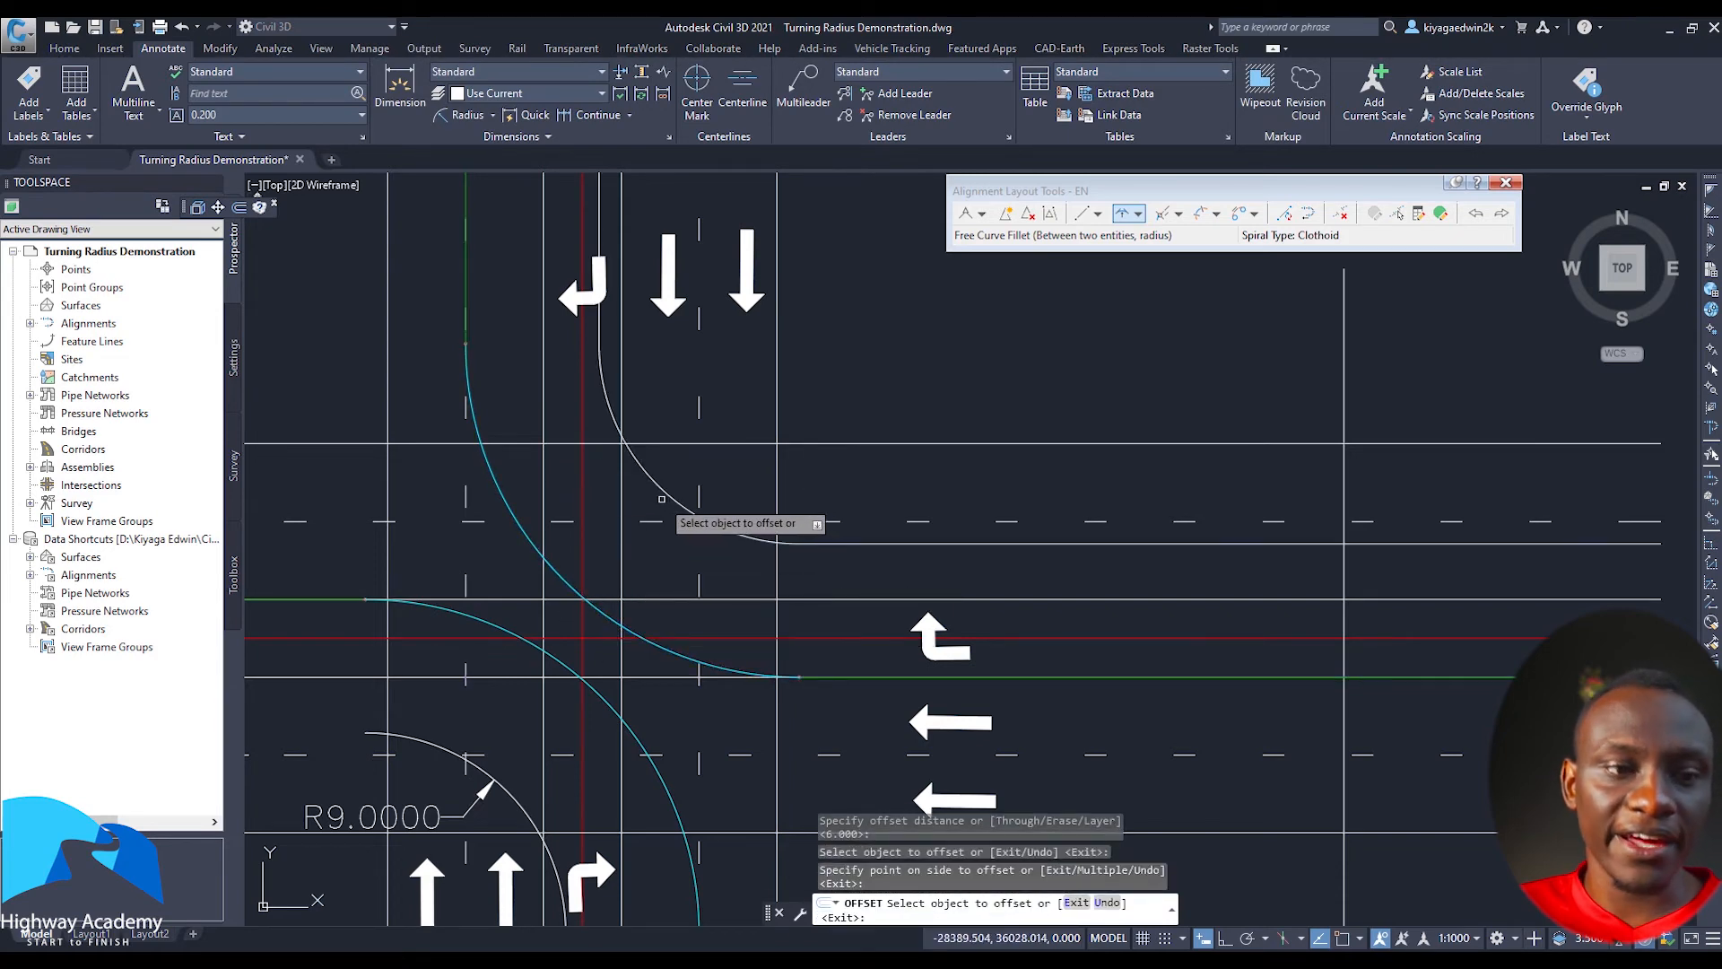
# Delete the straight segments at both ends of the EN alignment's offset, keeping only the arc
pyautogui.click(644, 453)
pyautogui.press('Escape')
pyautogui.click(600, 199)
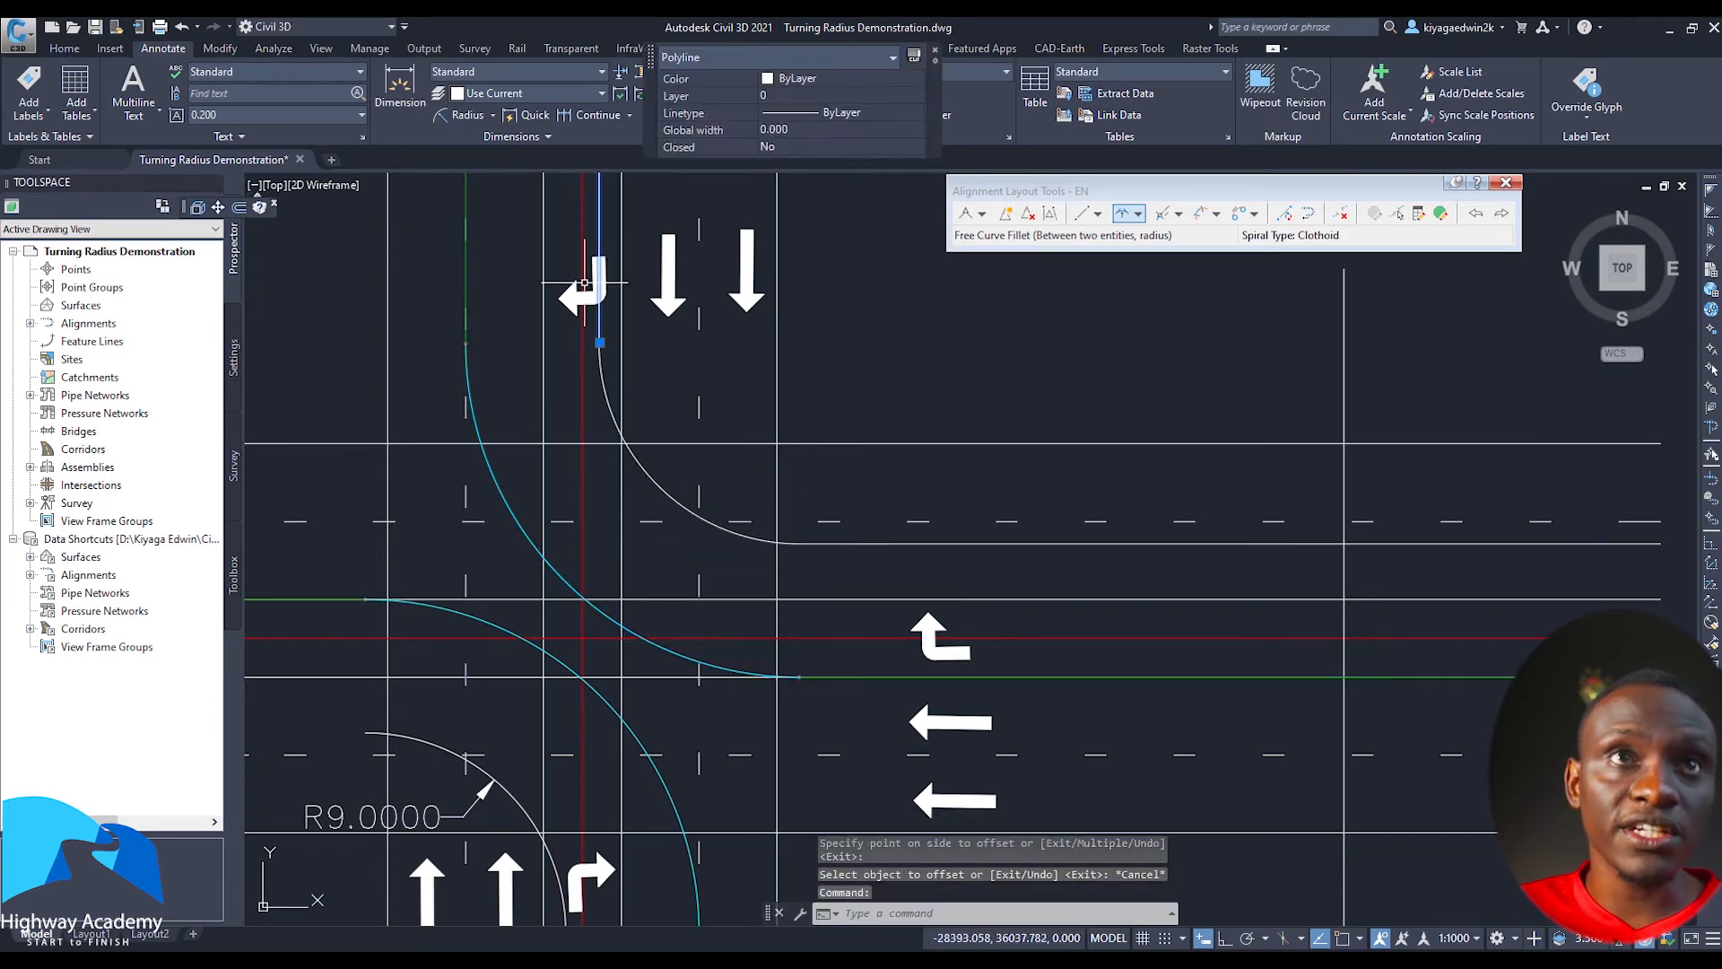
pyautogui.press('Delete')
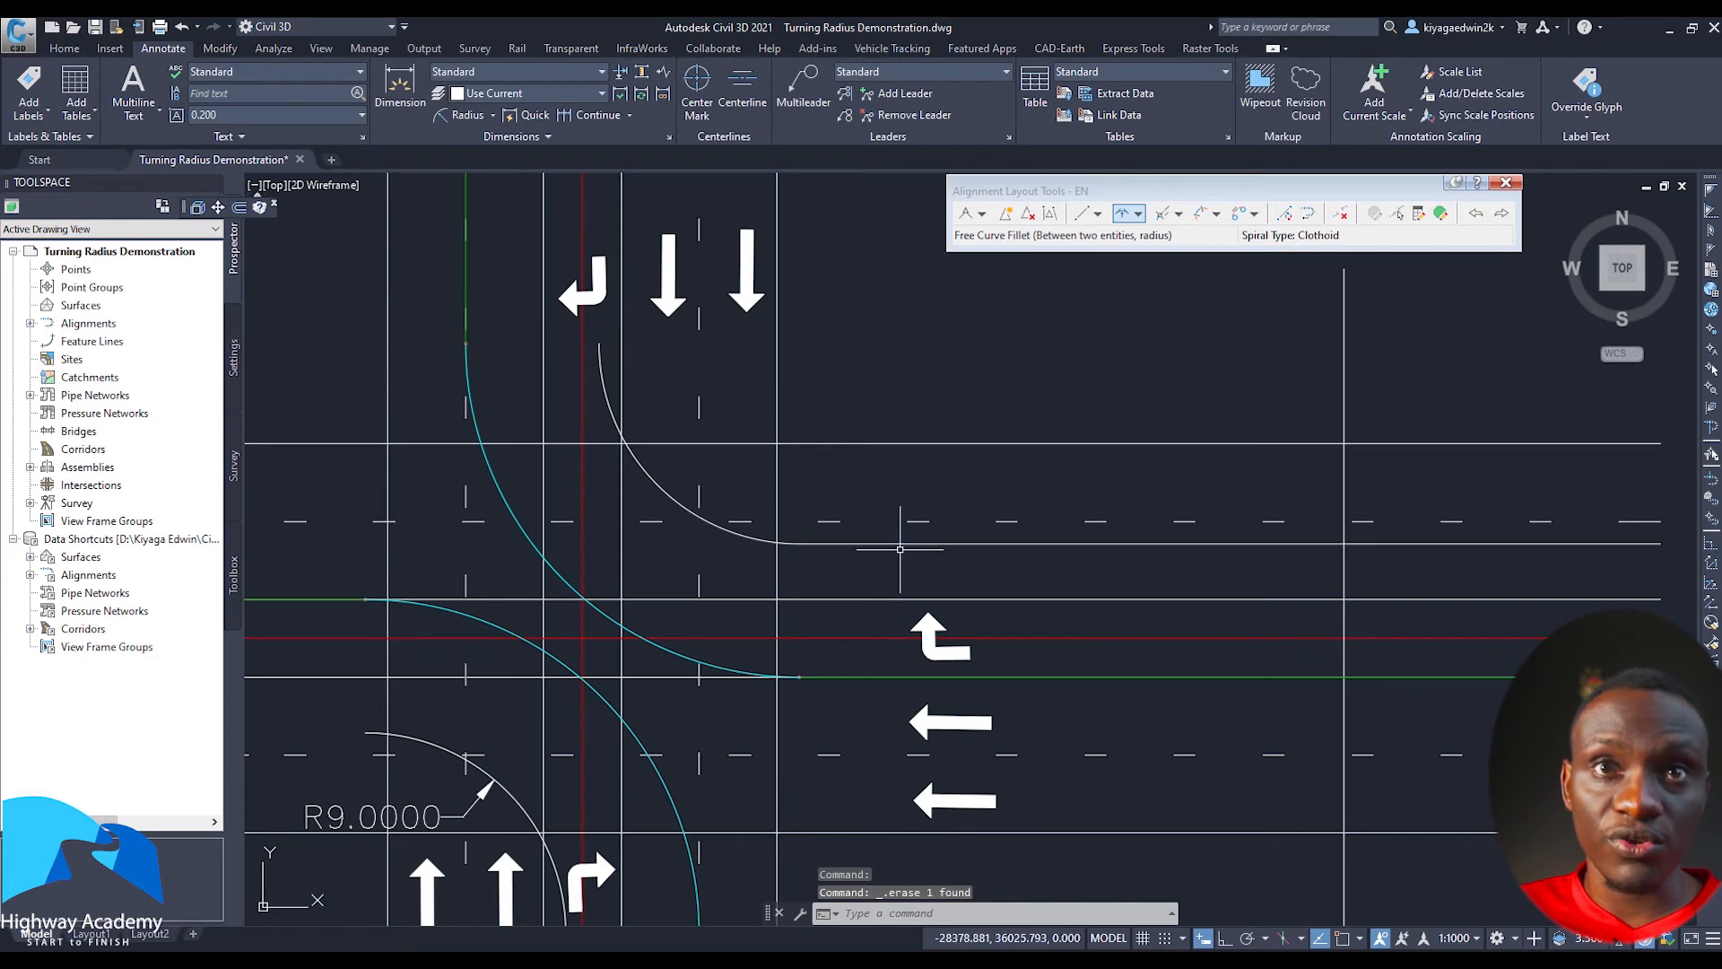
pyautogui.click(897, 542)
pyautogui.press('Delete')
pyautogui.moveTo(685, 527); pyautogui.dragTo(704, 562, button='middle')
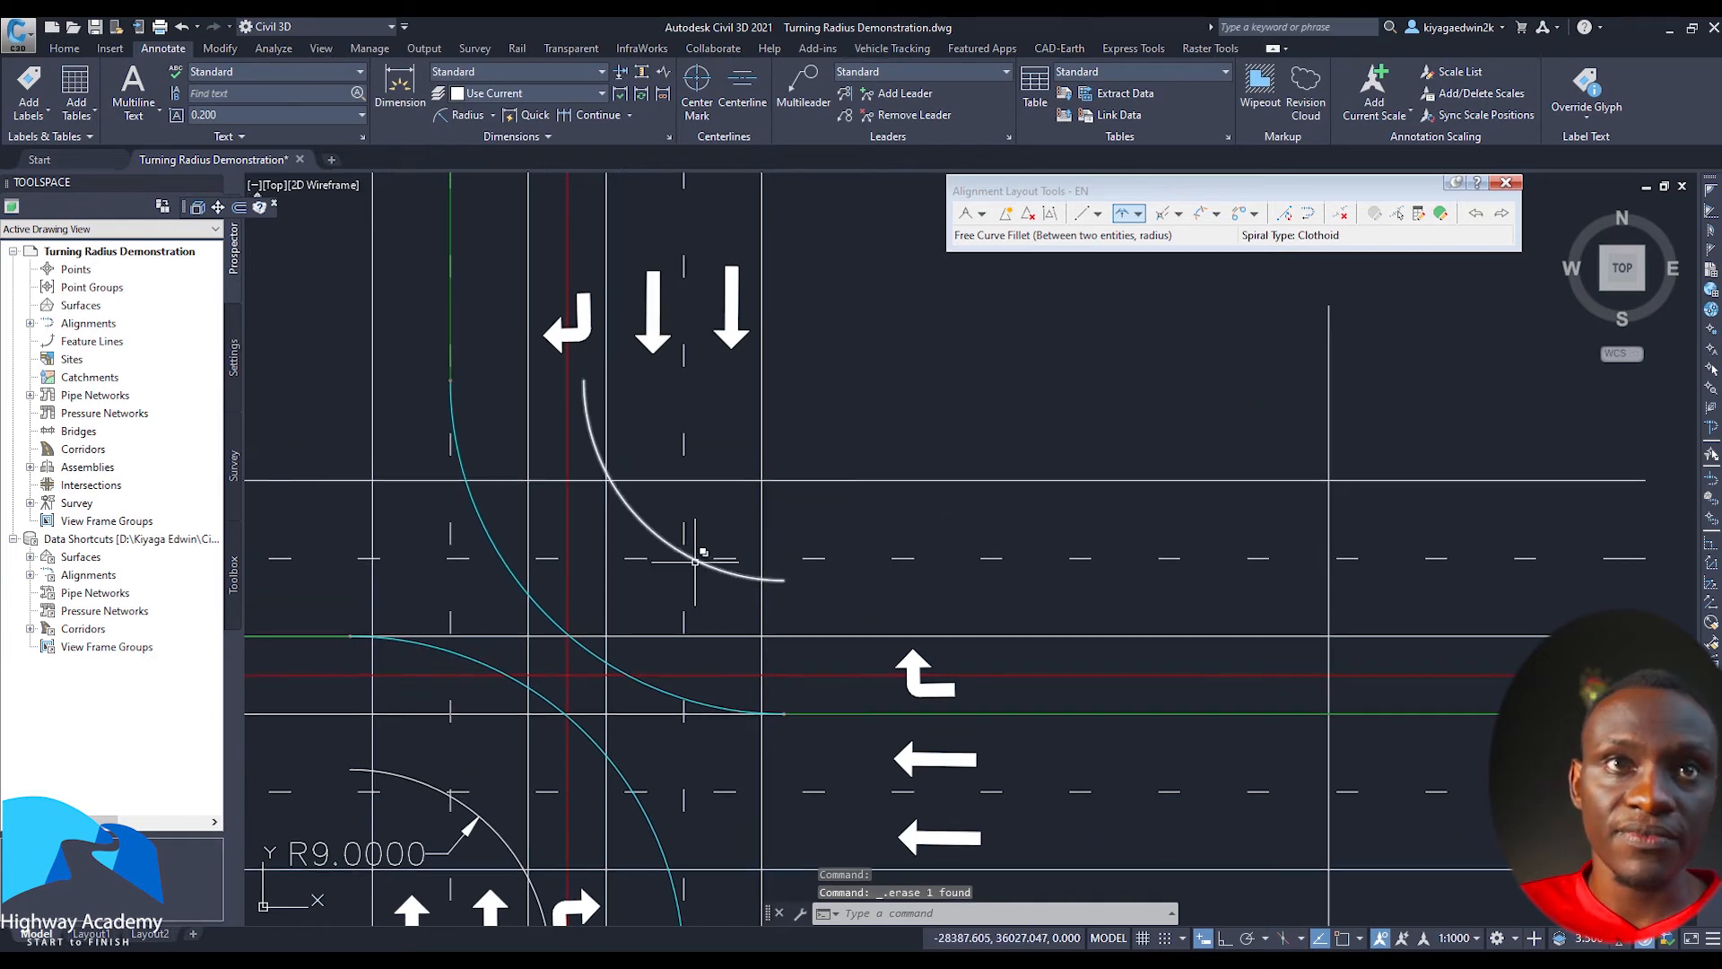
# Add a radius dimension to the EN alignment's offset arc
pyautogui.click(466, 115)
pyautogui.click(695, 557)
pyautogui.moveTo(662, 479); pyautogui.dragTo(798, 389, button='middle')
pyautogui.moveTo(695, 637); pyautogui.dragTo(682, 643, button='middle')
pyautogui.moveTo(847, 427)
pyautogui.mouseDown(button='middle')
pyautogui.moveTo(803, 451)
pyautogui.moveTo(822, 497)
pyautogui.moveTo(791, 504)
pyautogui.mouseUp(button='middle')
pyautogui.scroll(2, 841, 408)
pyautogui.scroll(-2, 829, 494)
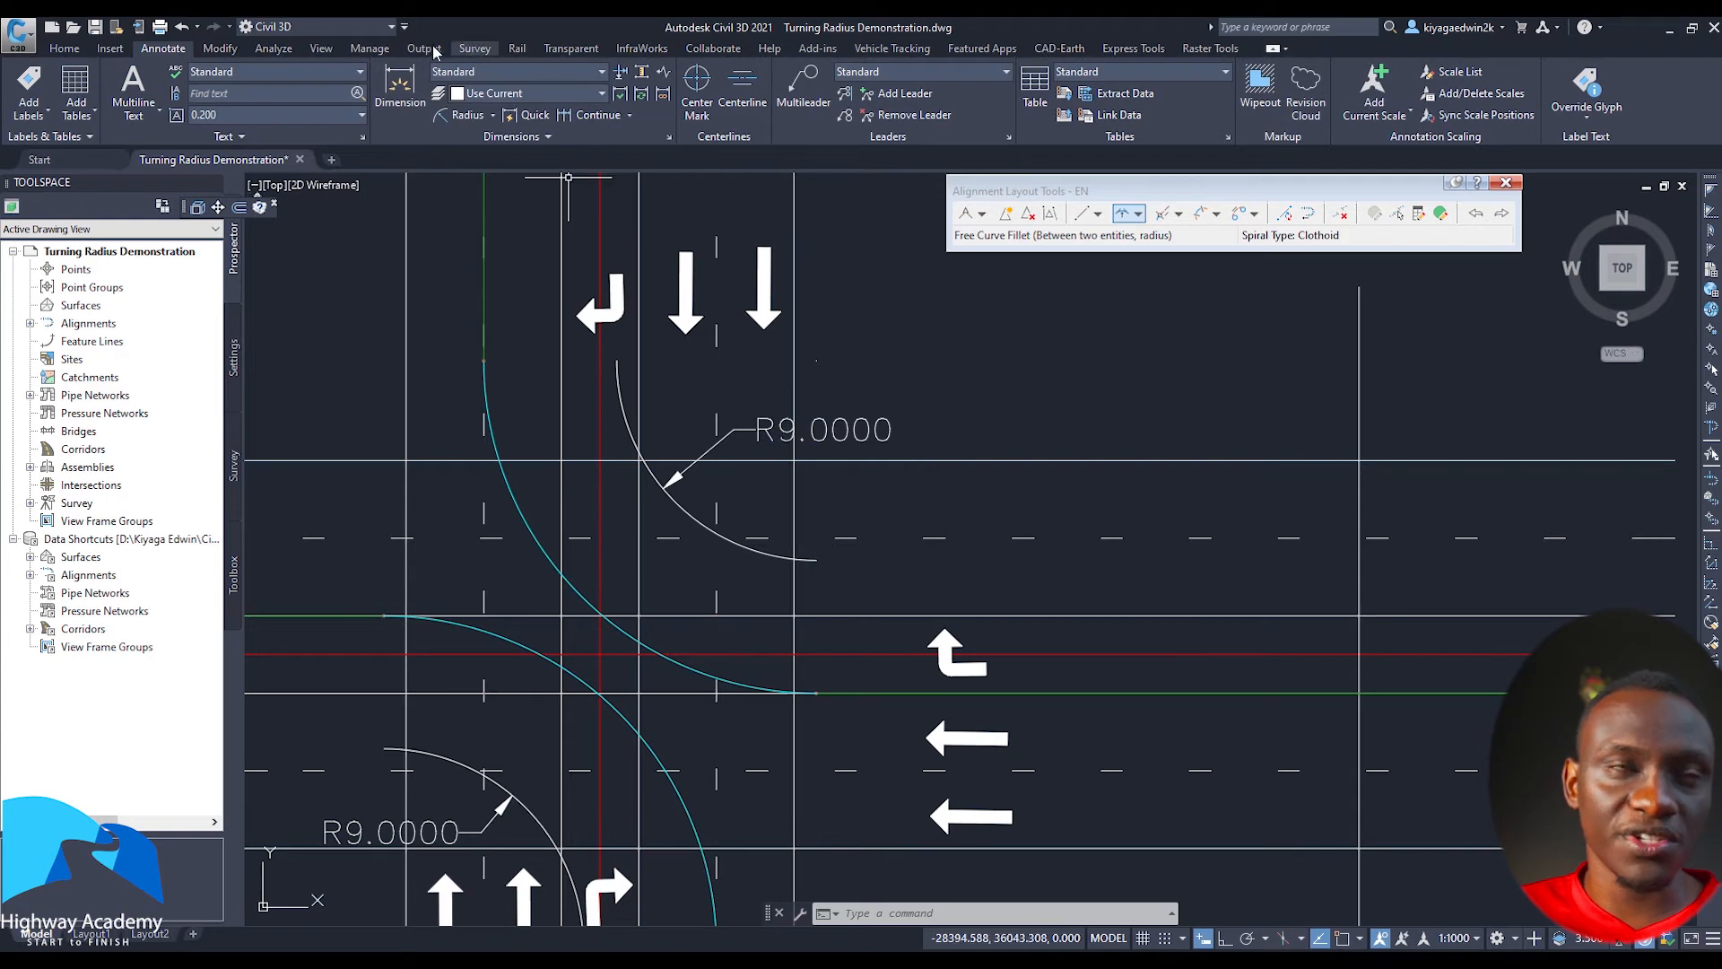
pyautogui.click(65, 48)
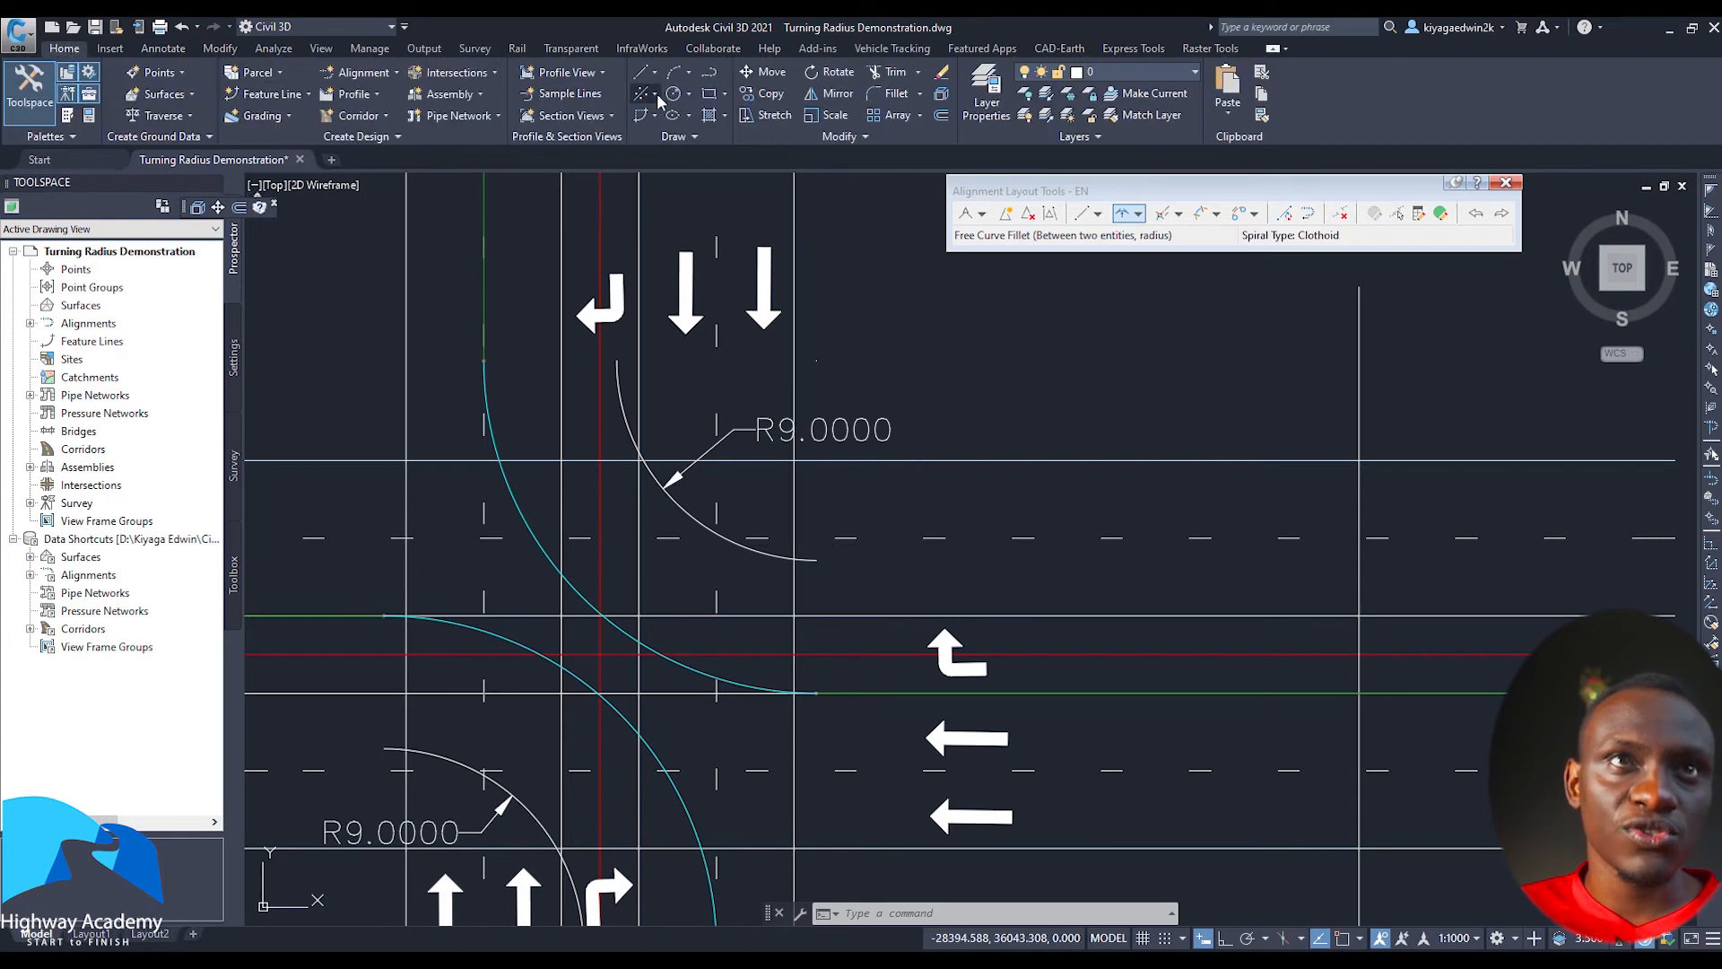
pyautogui.click(689, 93)
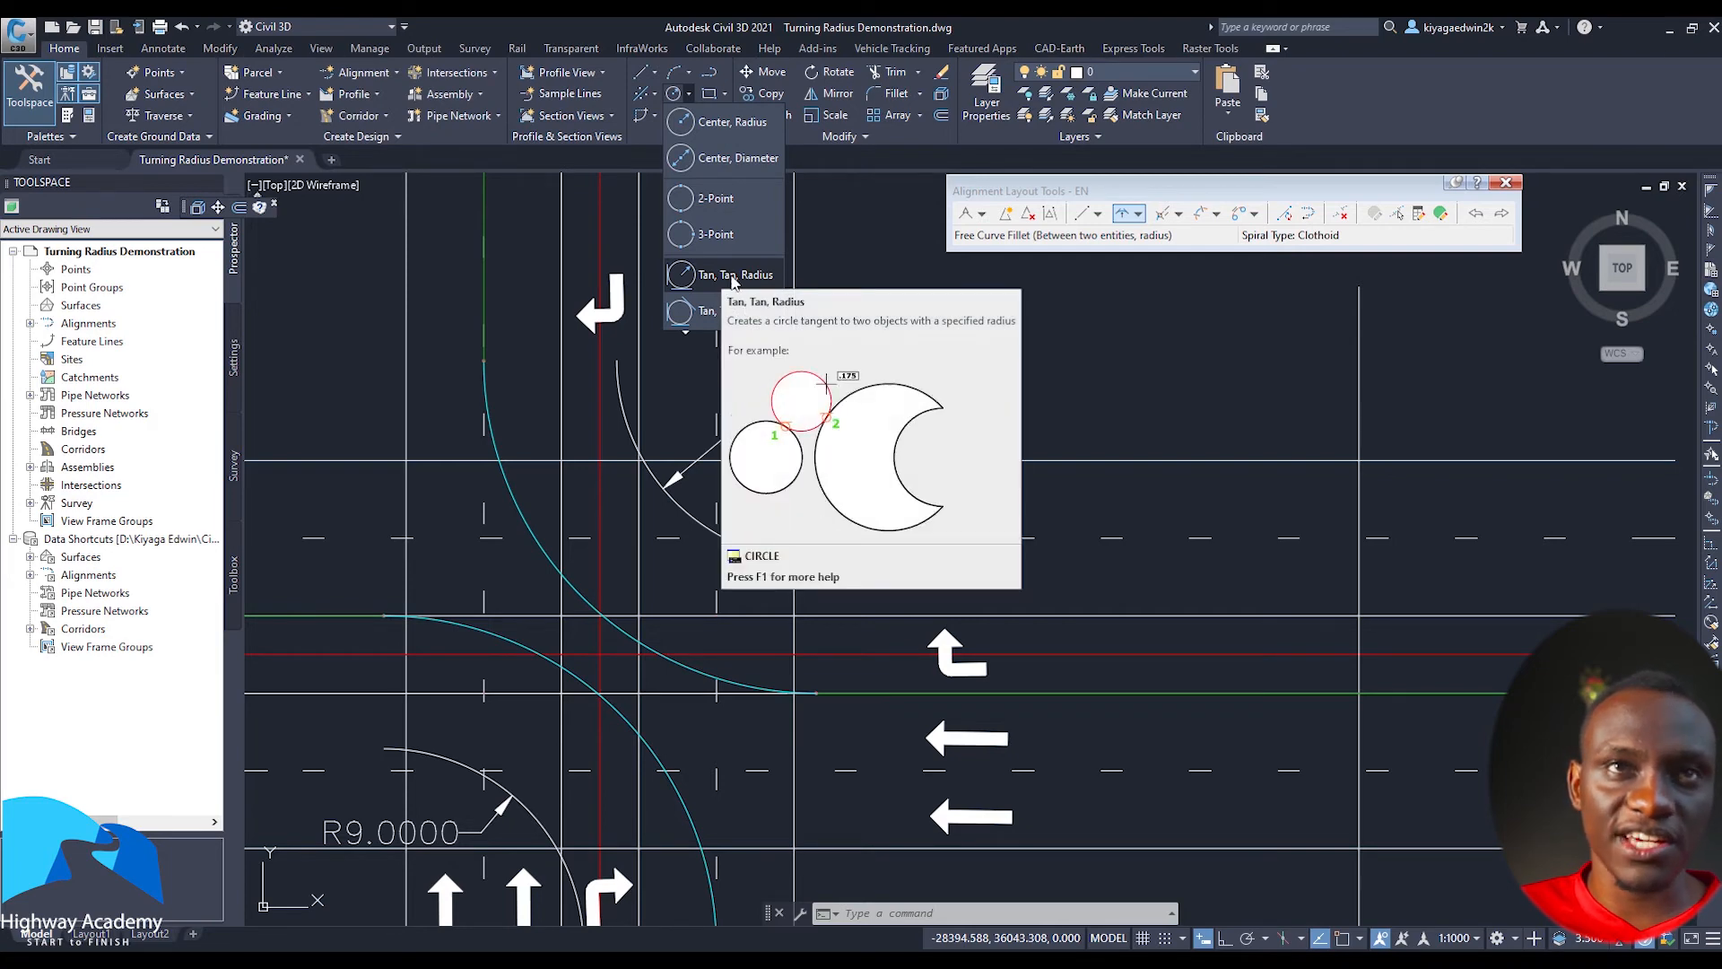
pyautogui.click(853, 268)
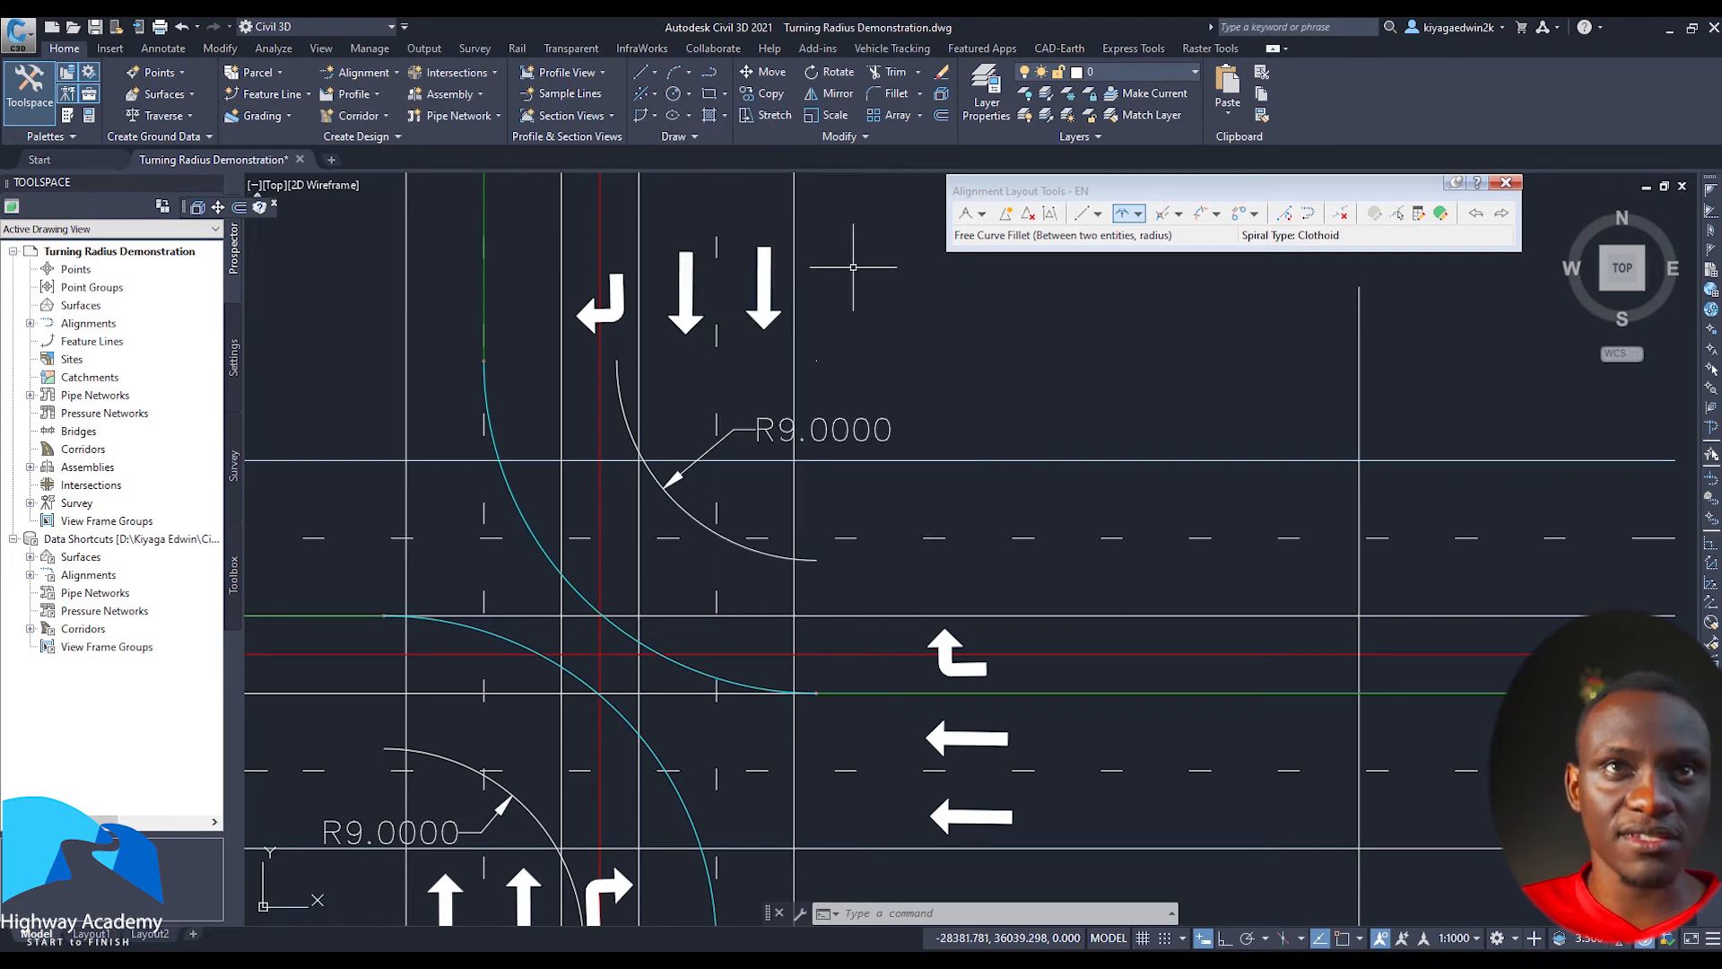
pyautogui.click(863, 321)
pyautogui.click(906, 355)
# Draw a 27 m radius circle tangent to the EN offset arc and the median edge line of the east road
pyautogui.write('c')
pyautogui.press('Return')
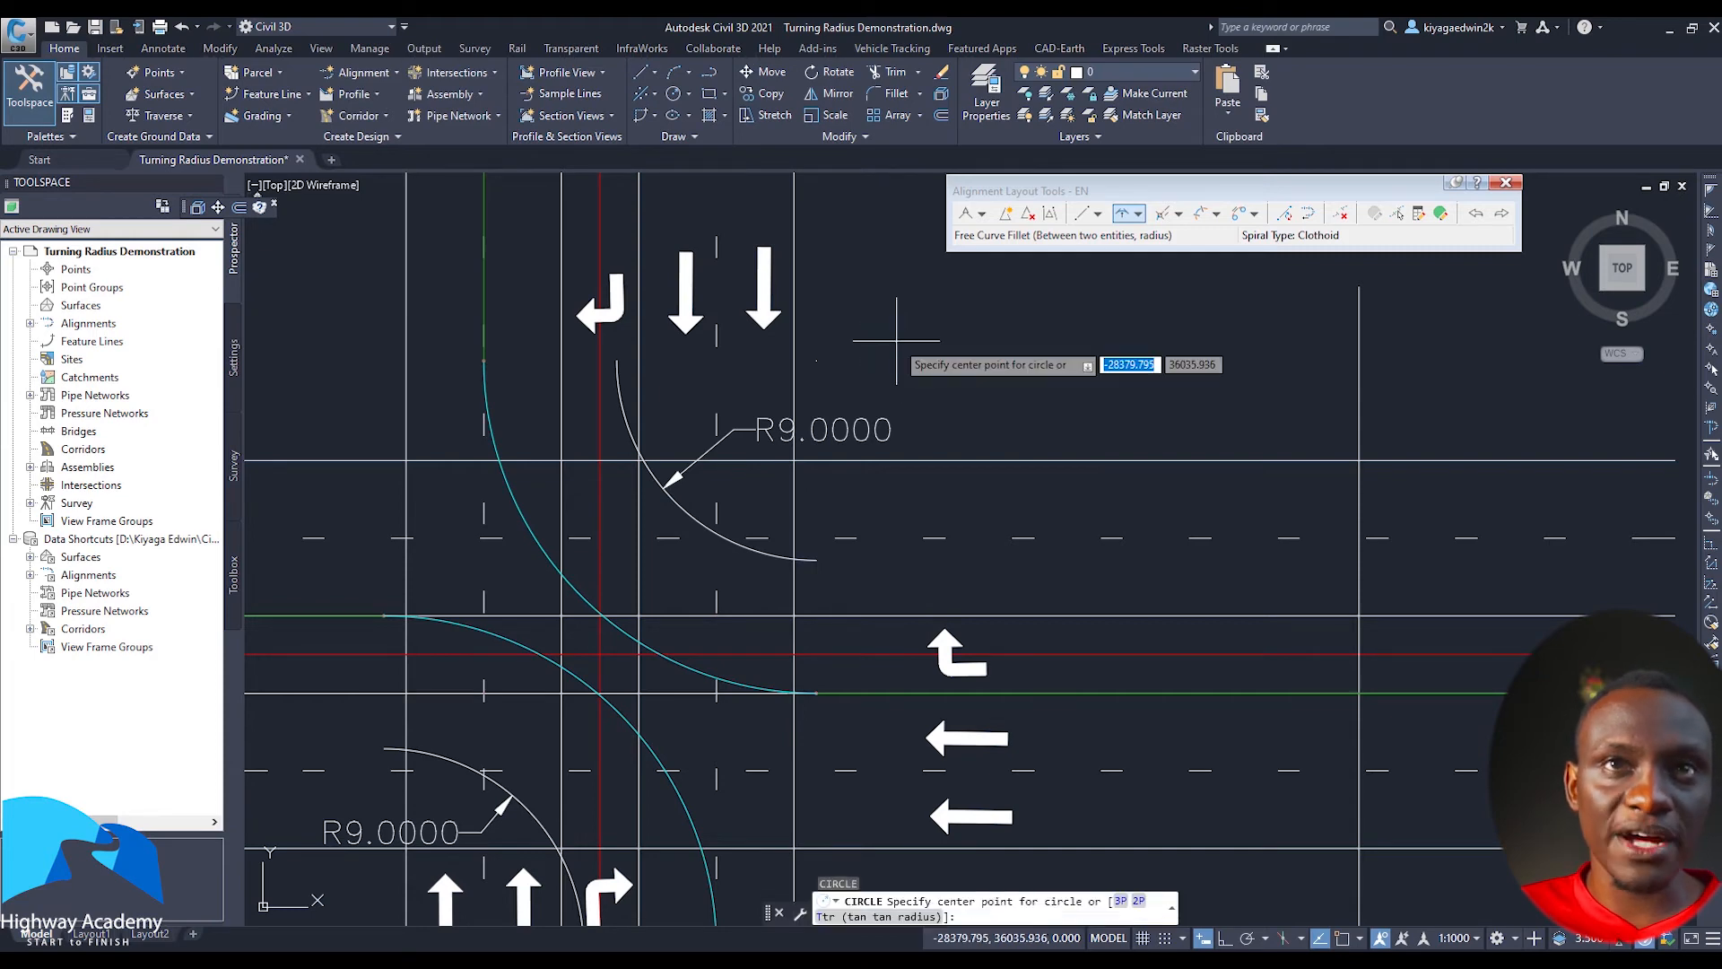
pyautogui.write('t')
pyautogui.press('Return')
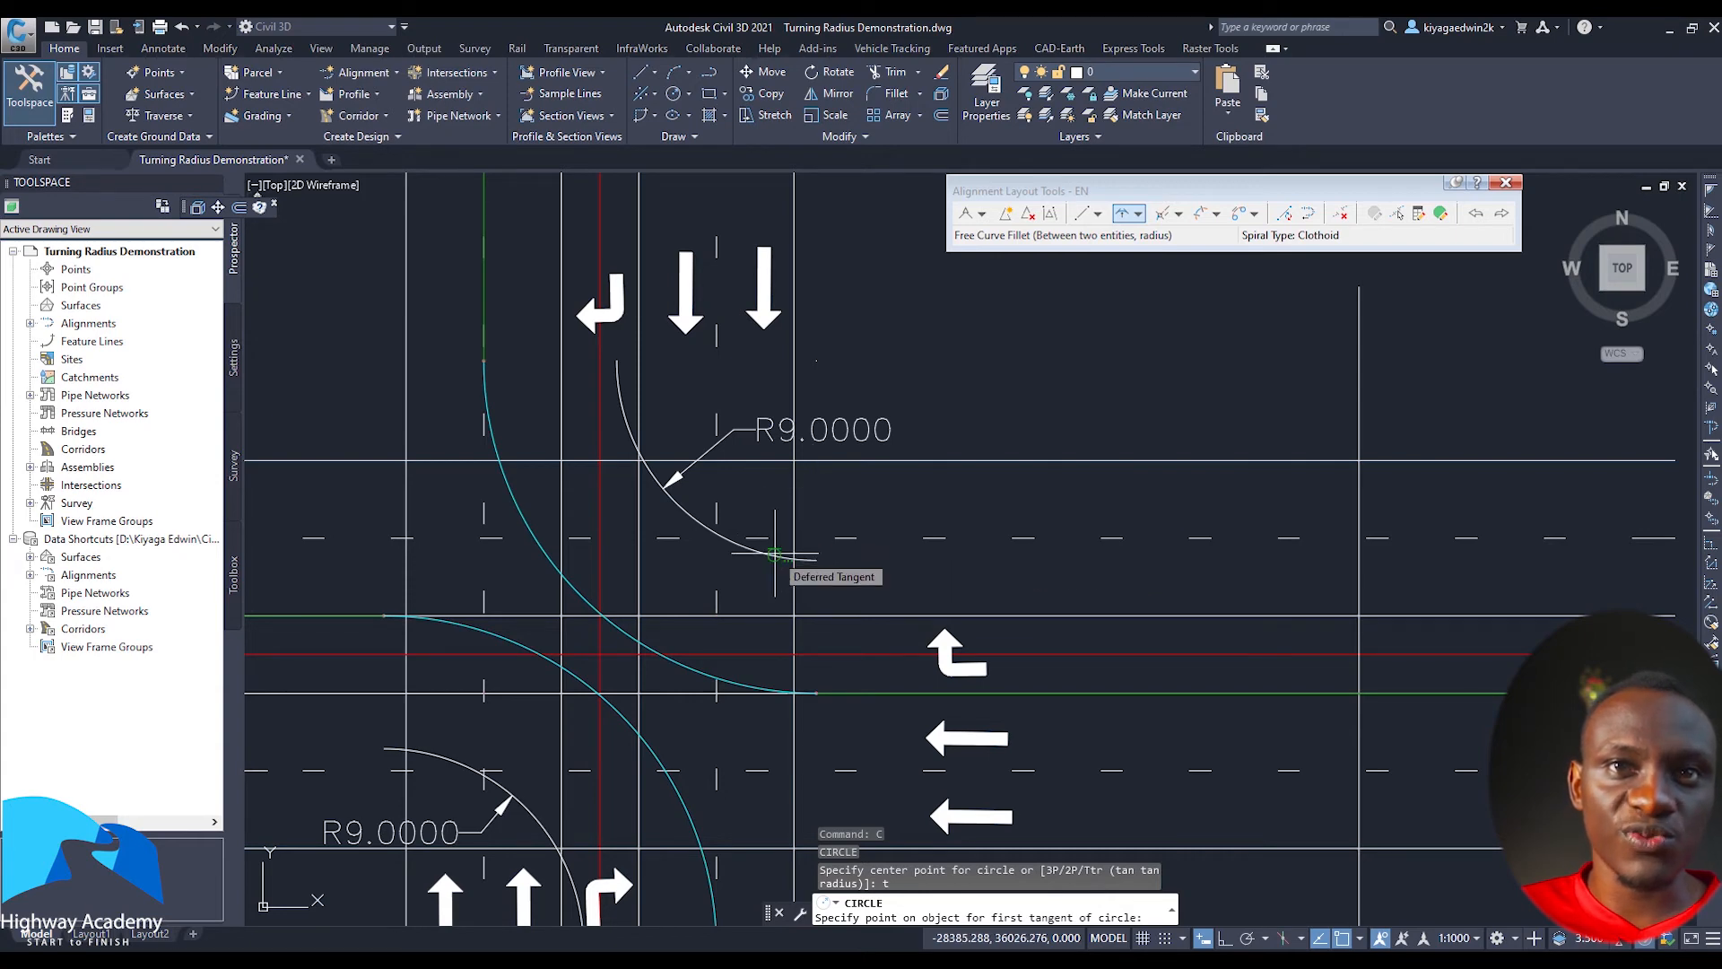
pyautogui.click(775, 553)
pyautogui.moveTo(982, 583); pyautogui.dragTo(741, 538, button='middle')
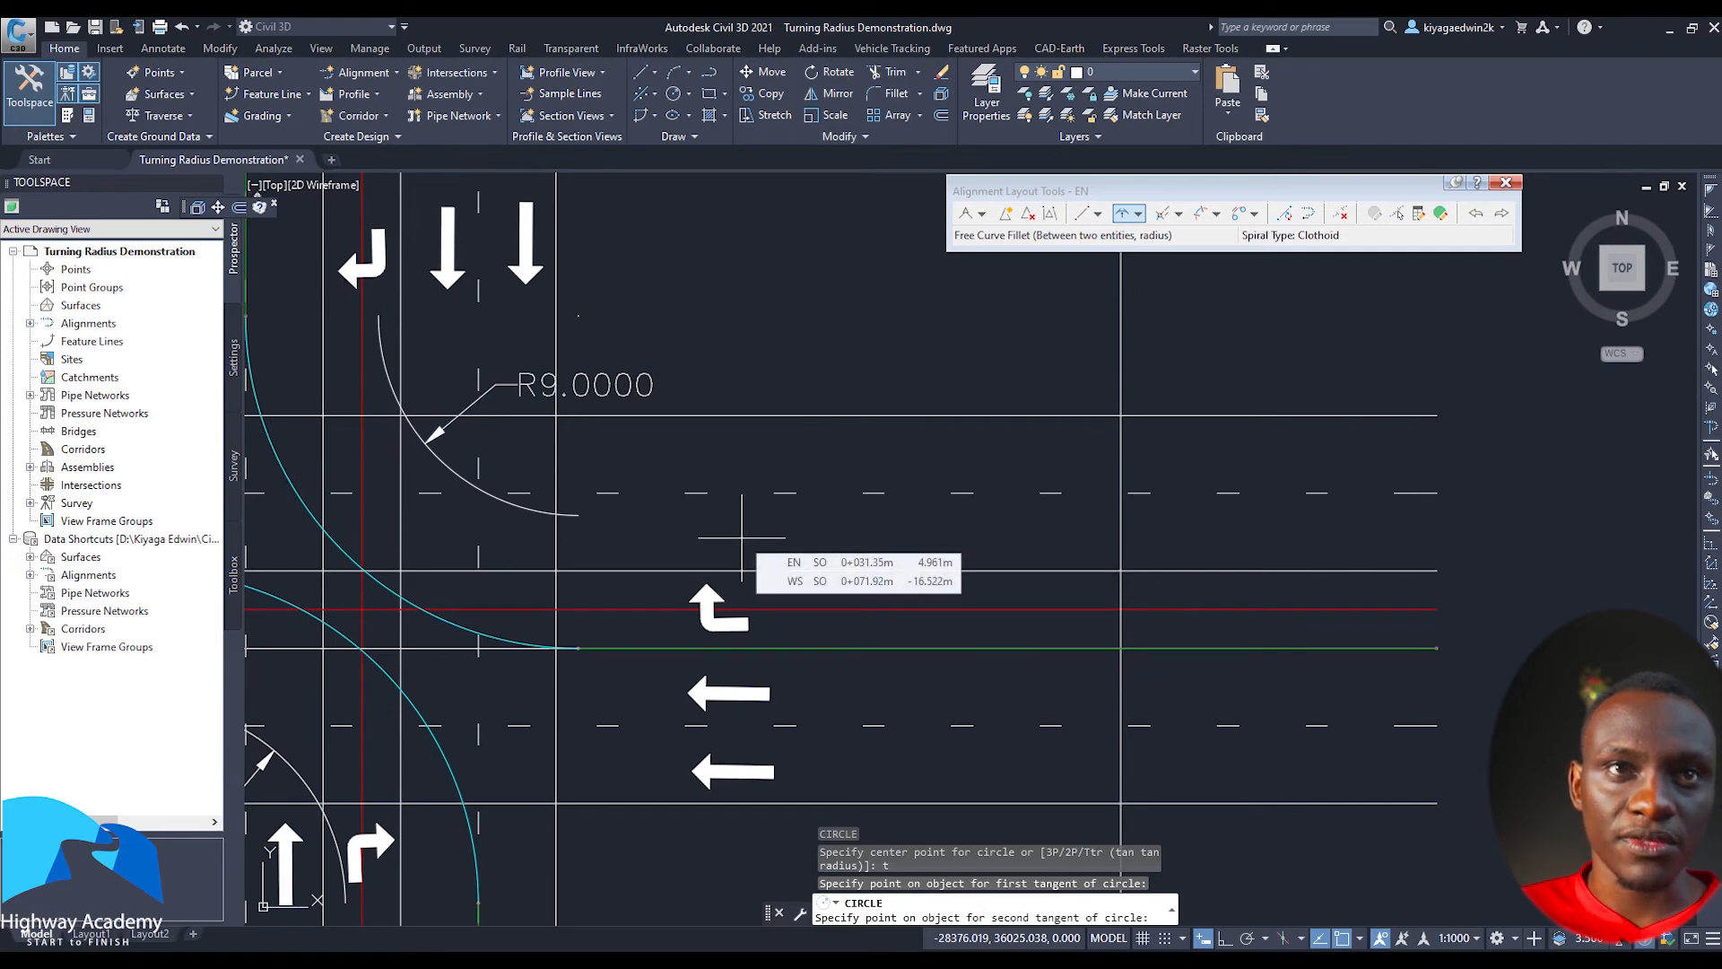
pyautogui.click(823, 572)
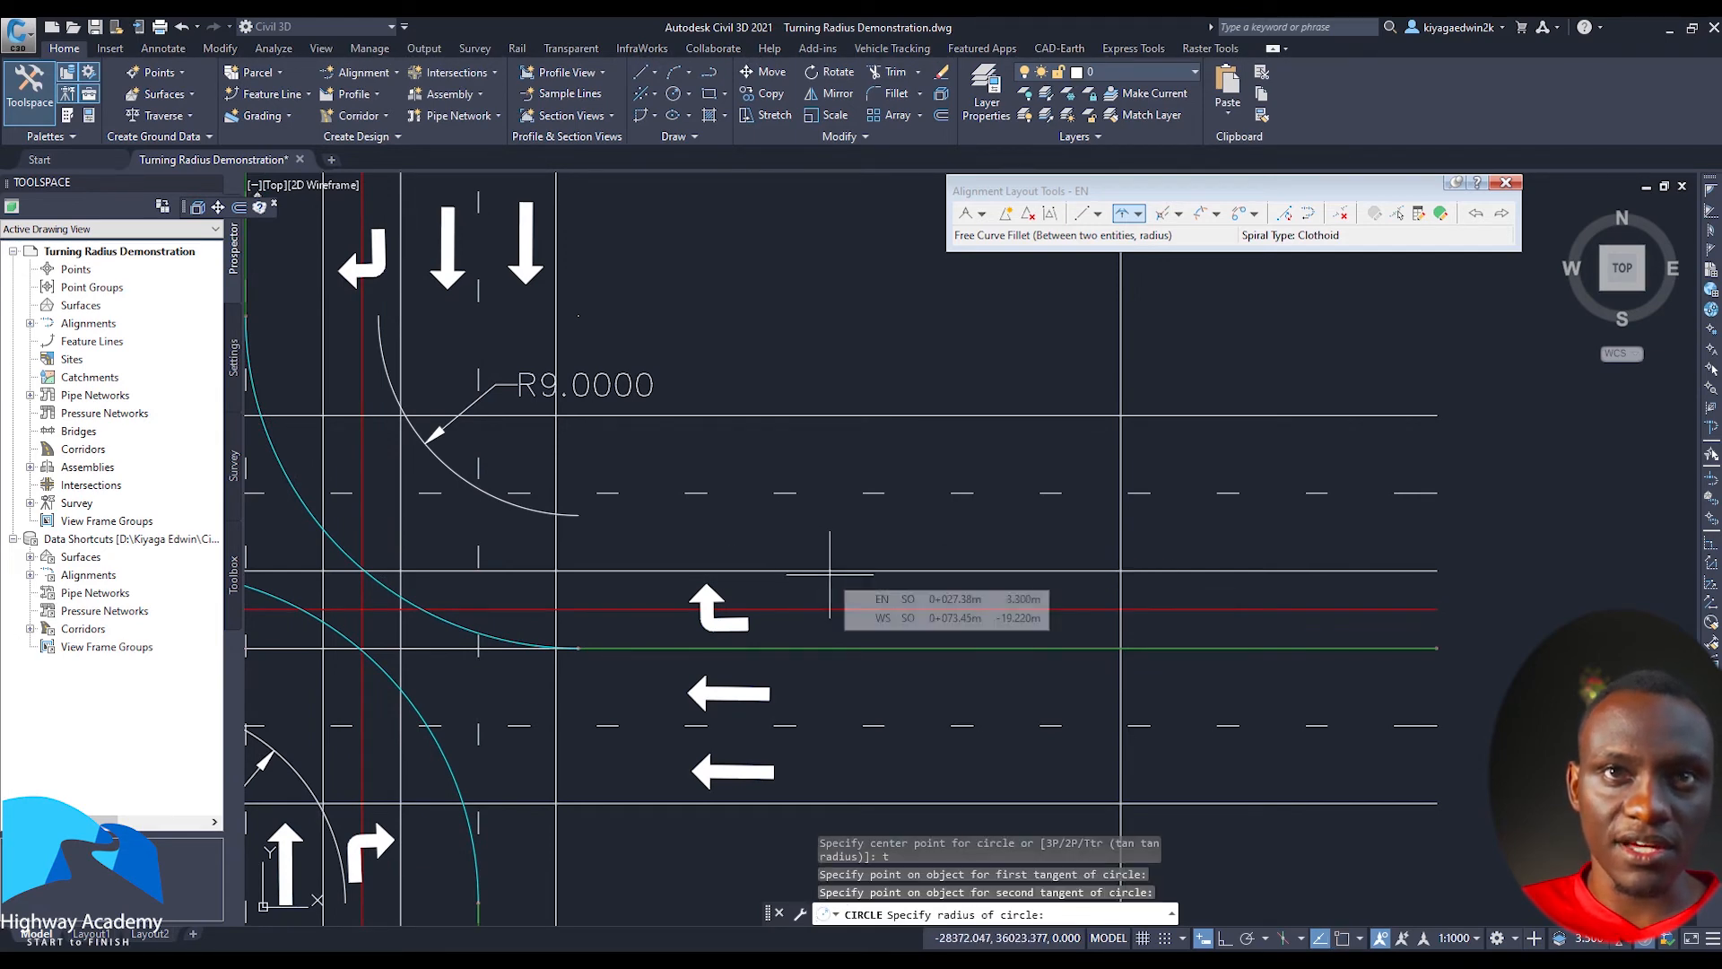
pyautogui.write('27')
pyautogui.press('Return')
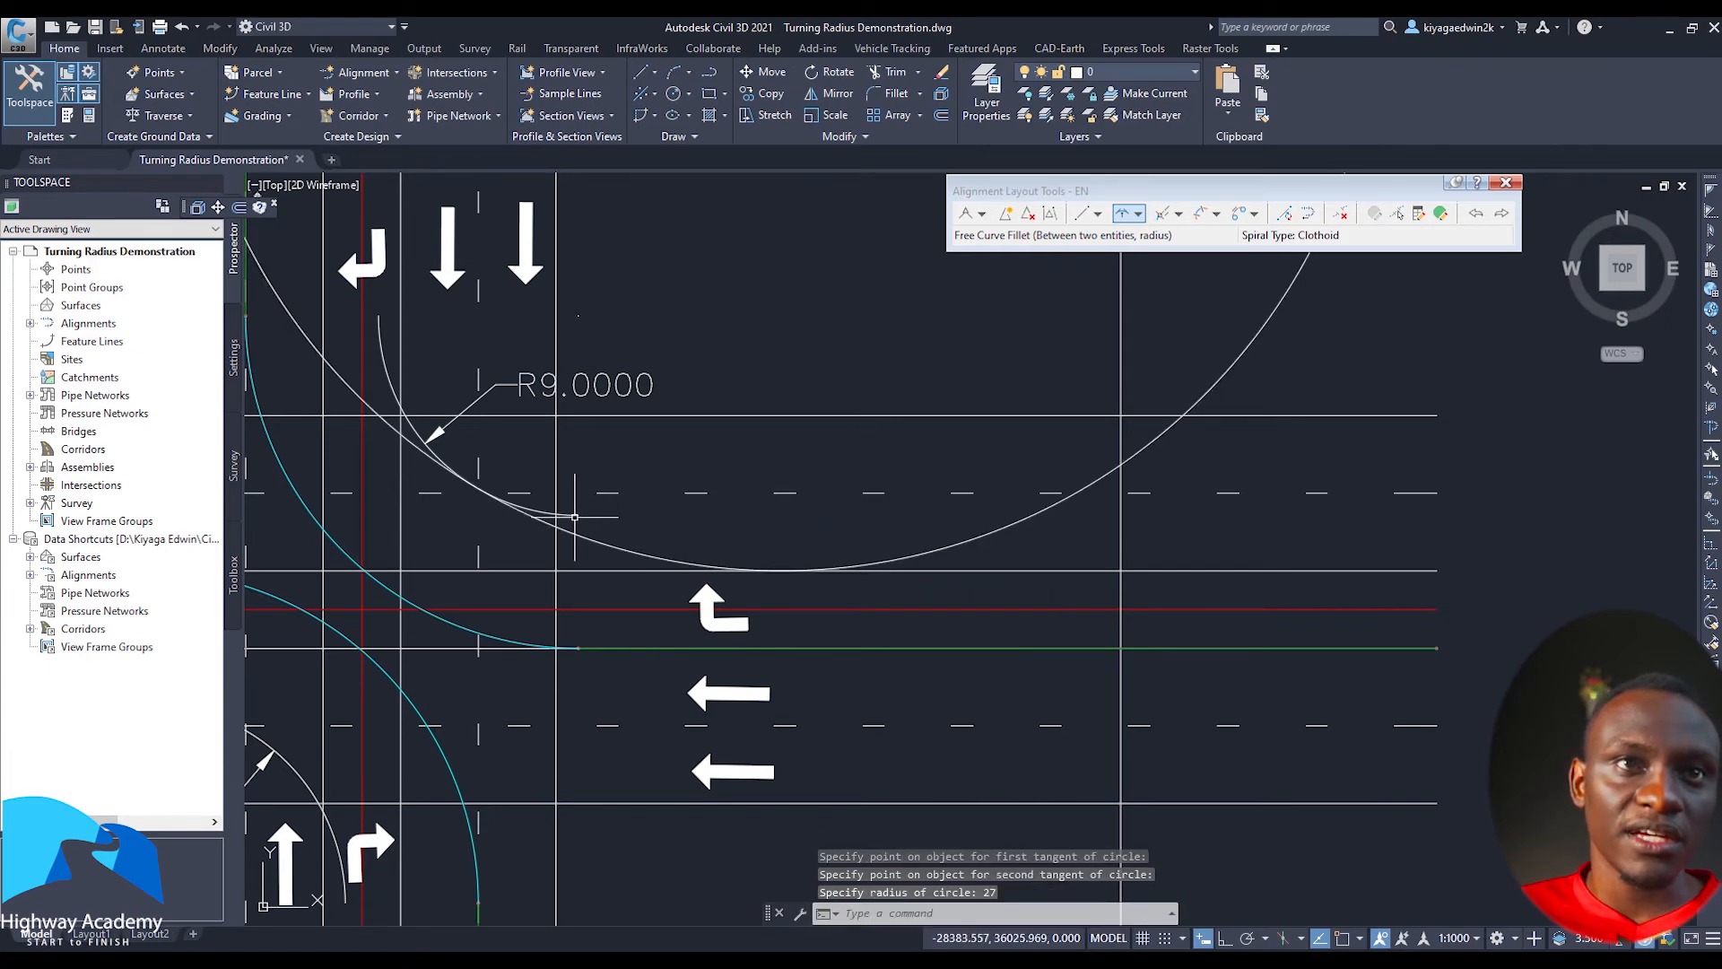
# Trim the circle and the offset arc against each other and the road line, leaving a smooth transition onto the east road
pyautogui.click(570, 515)
pyautogui.click(583, 544)
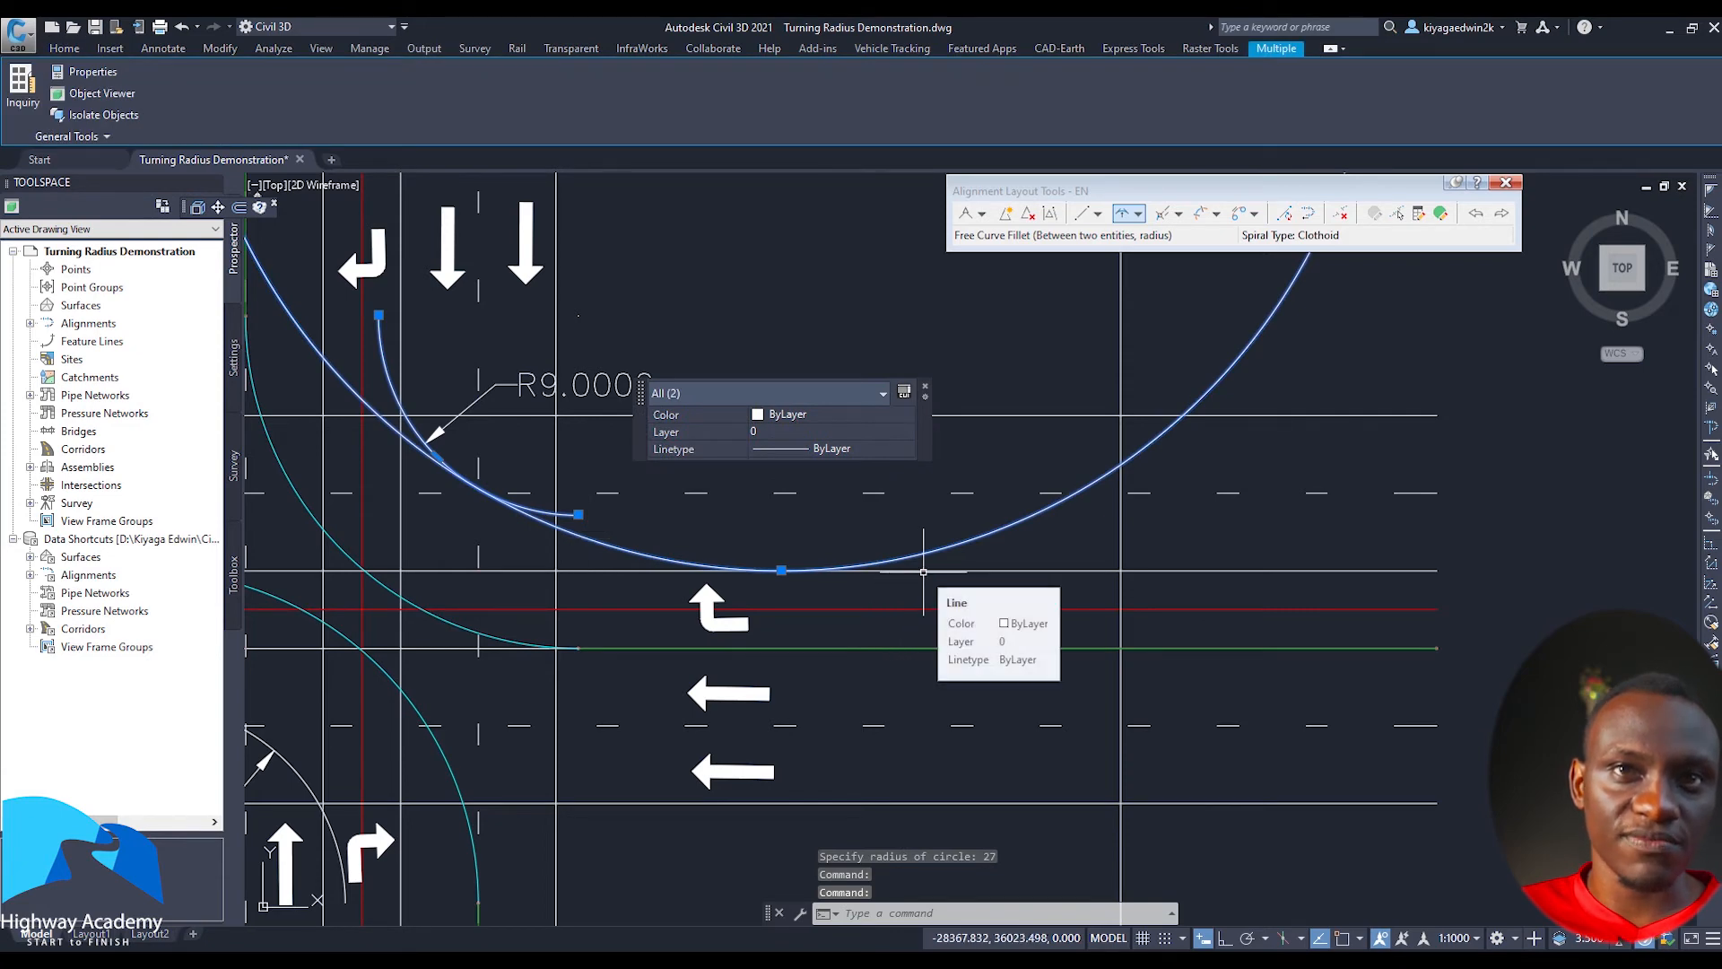
pyautogui.click(923, 571)
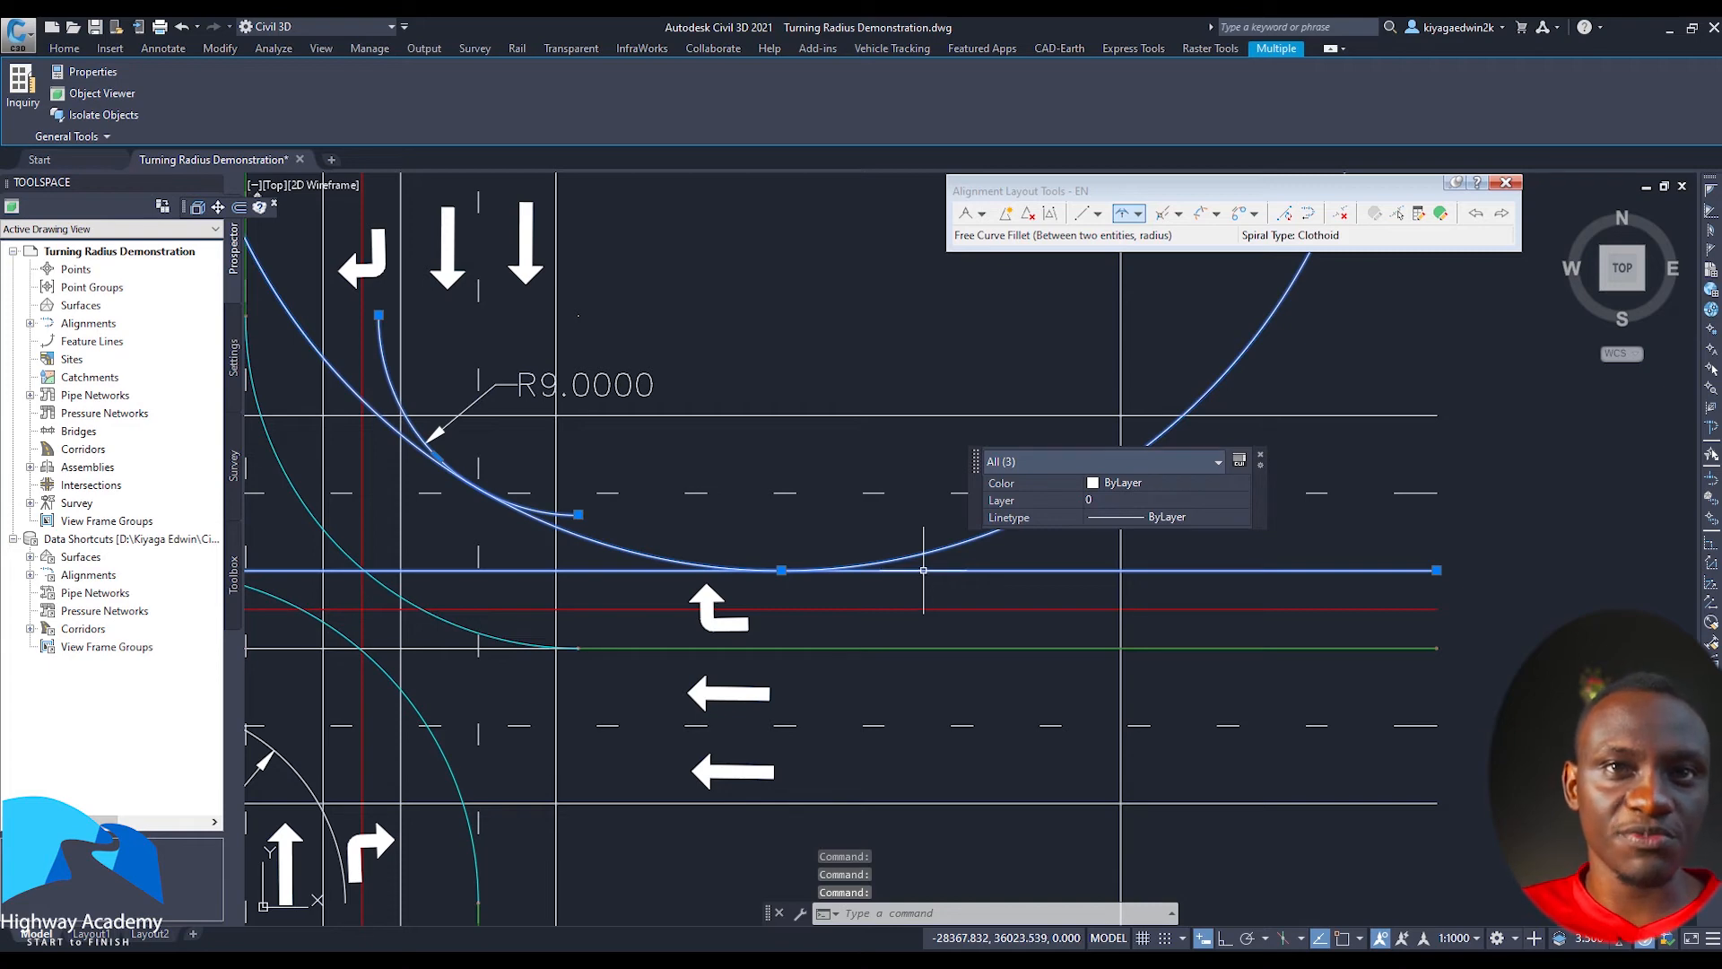
pyautogui.write('TRIM')
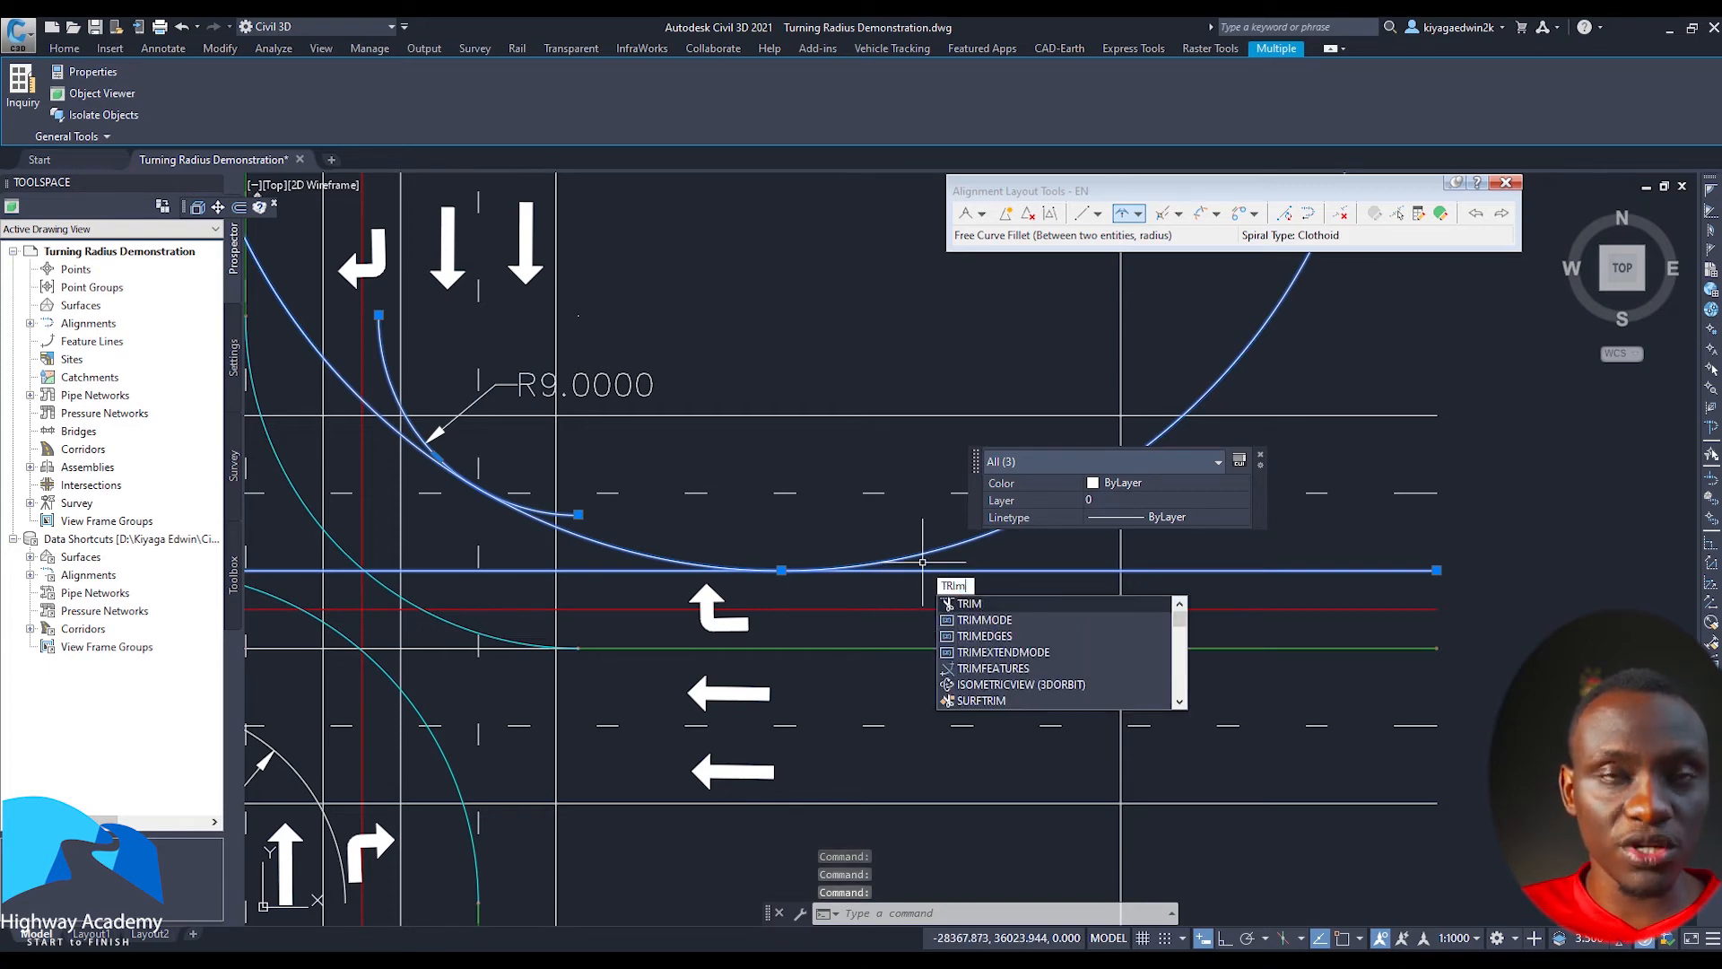
pyautogui.press('Return')
pyautogui.click(922, 562)
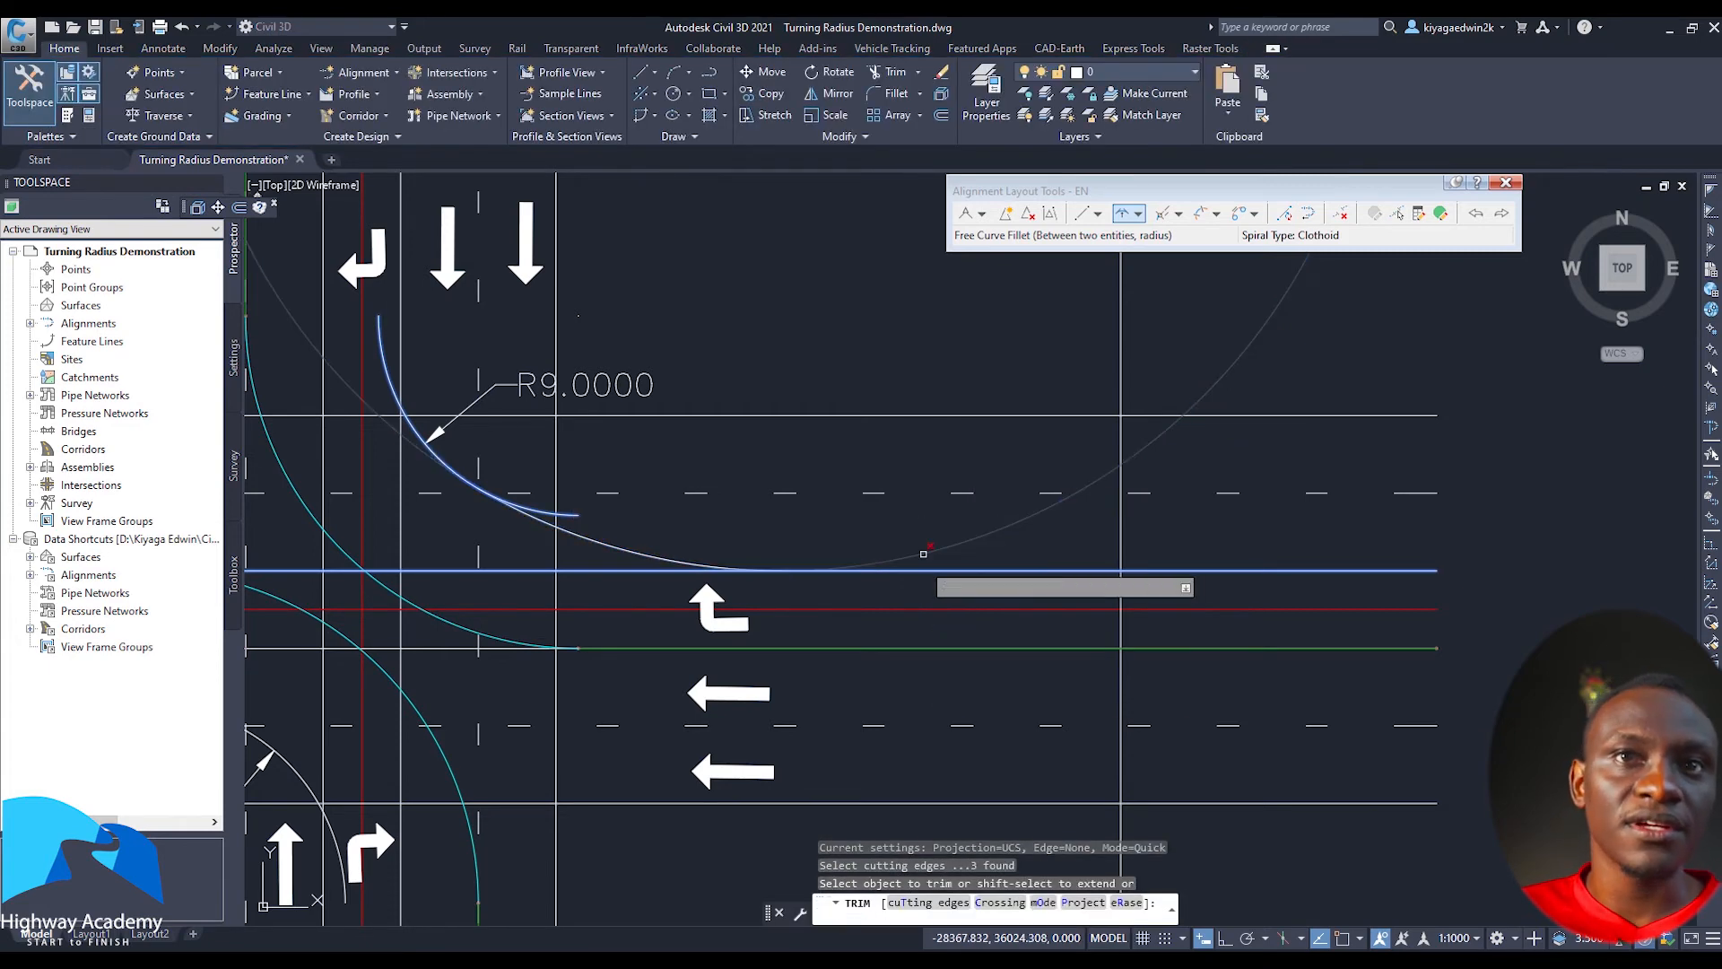
pyautogui.moveTo(638, 474); pyautogui.dragTo(735, 516, button='middle')
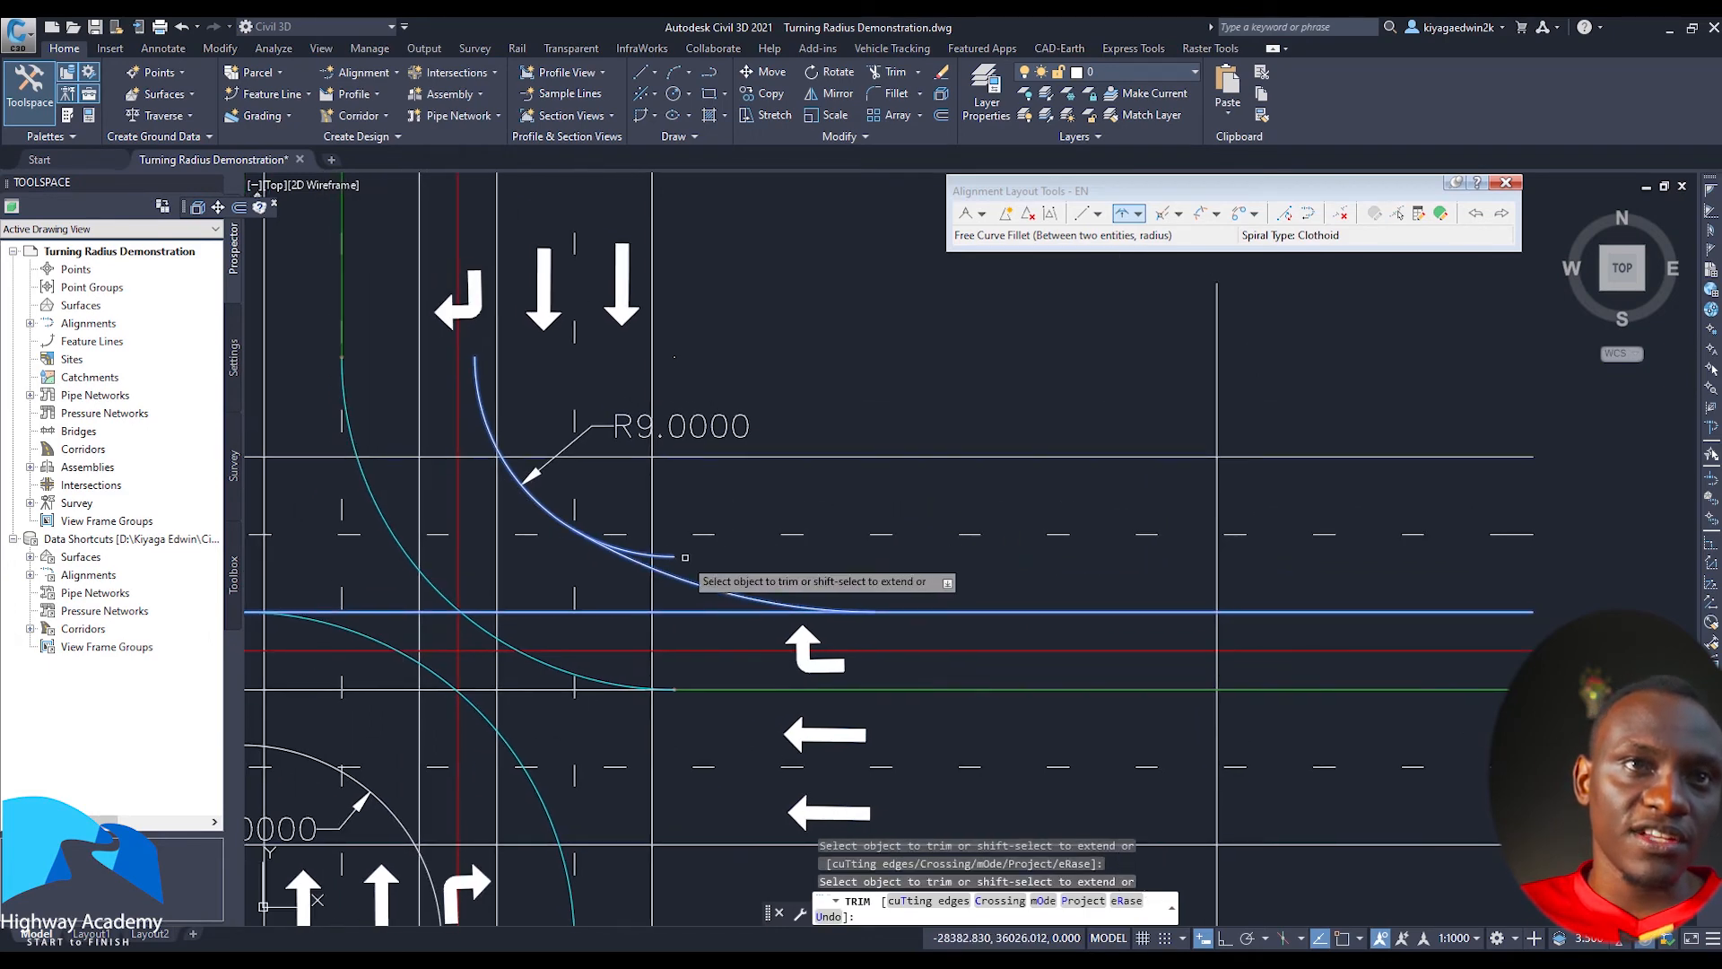
pyautogui.press('Escape')
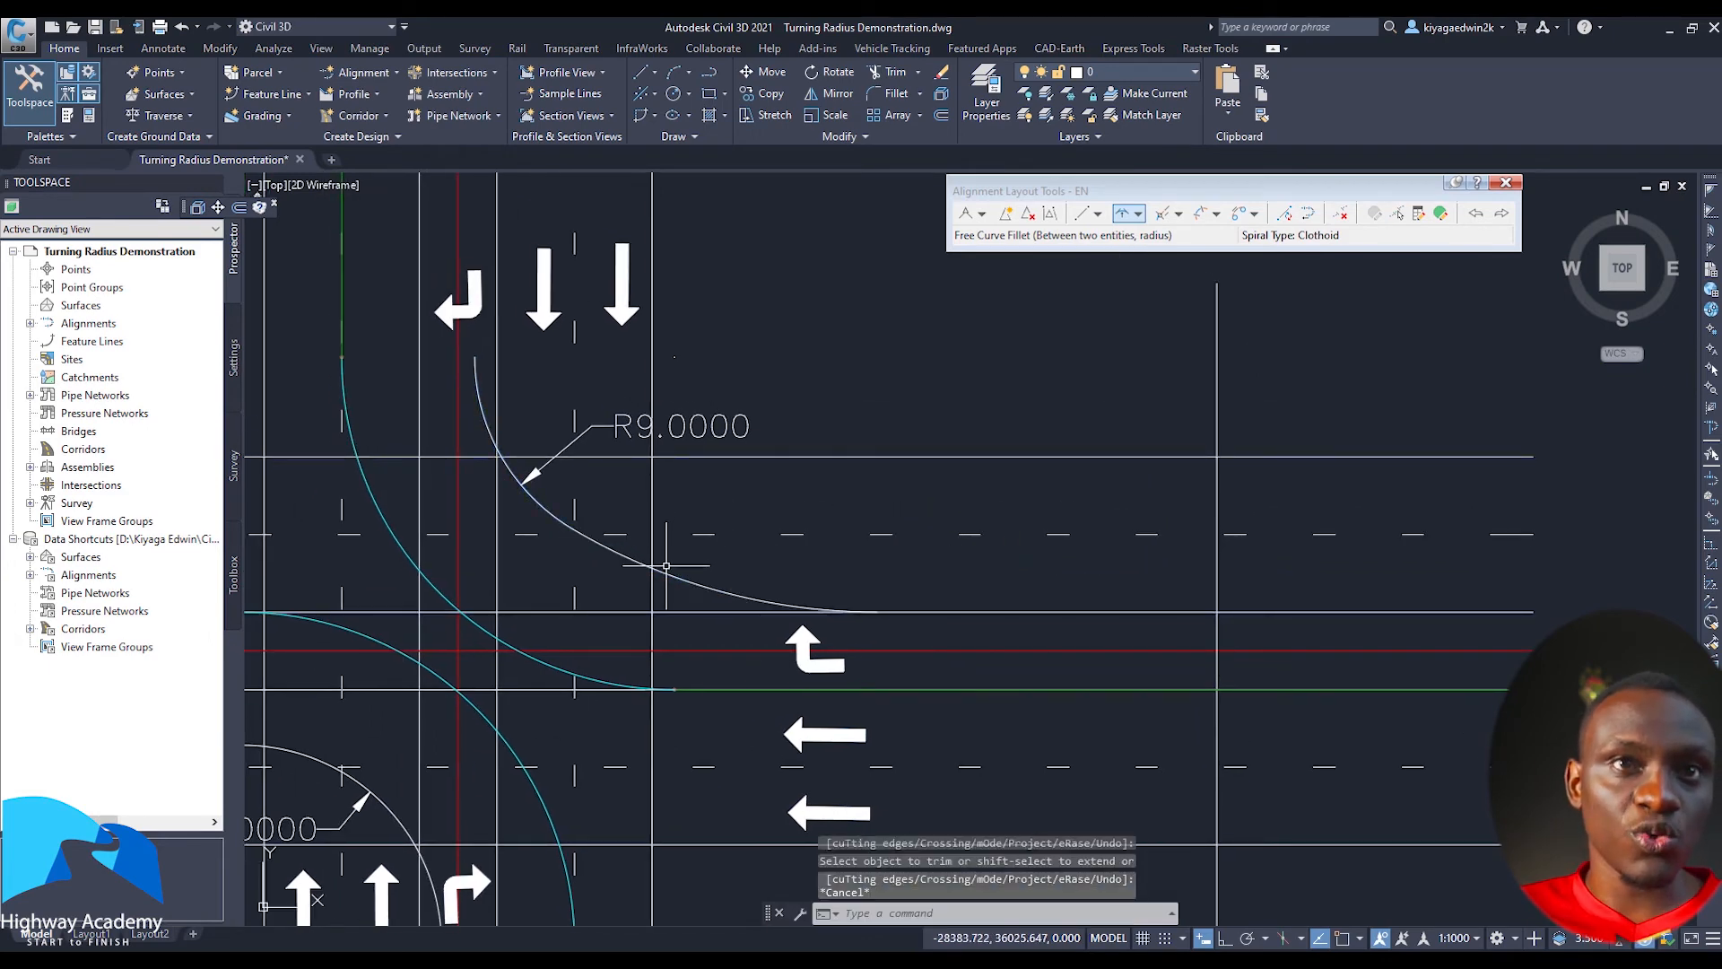
# Set the color of the 9 m central arc to Green
pyautogui.click(558, 517)
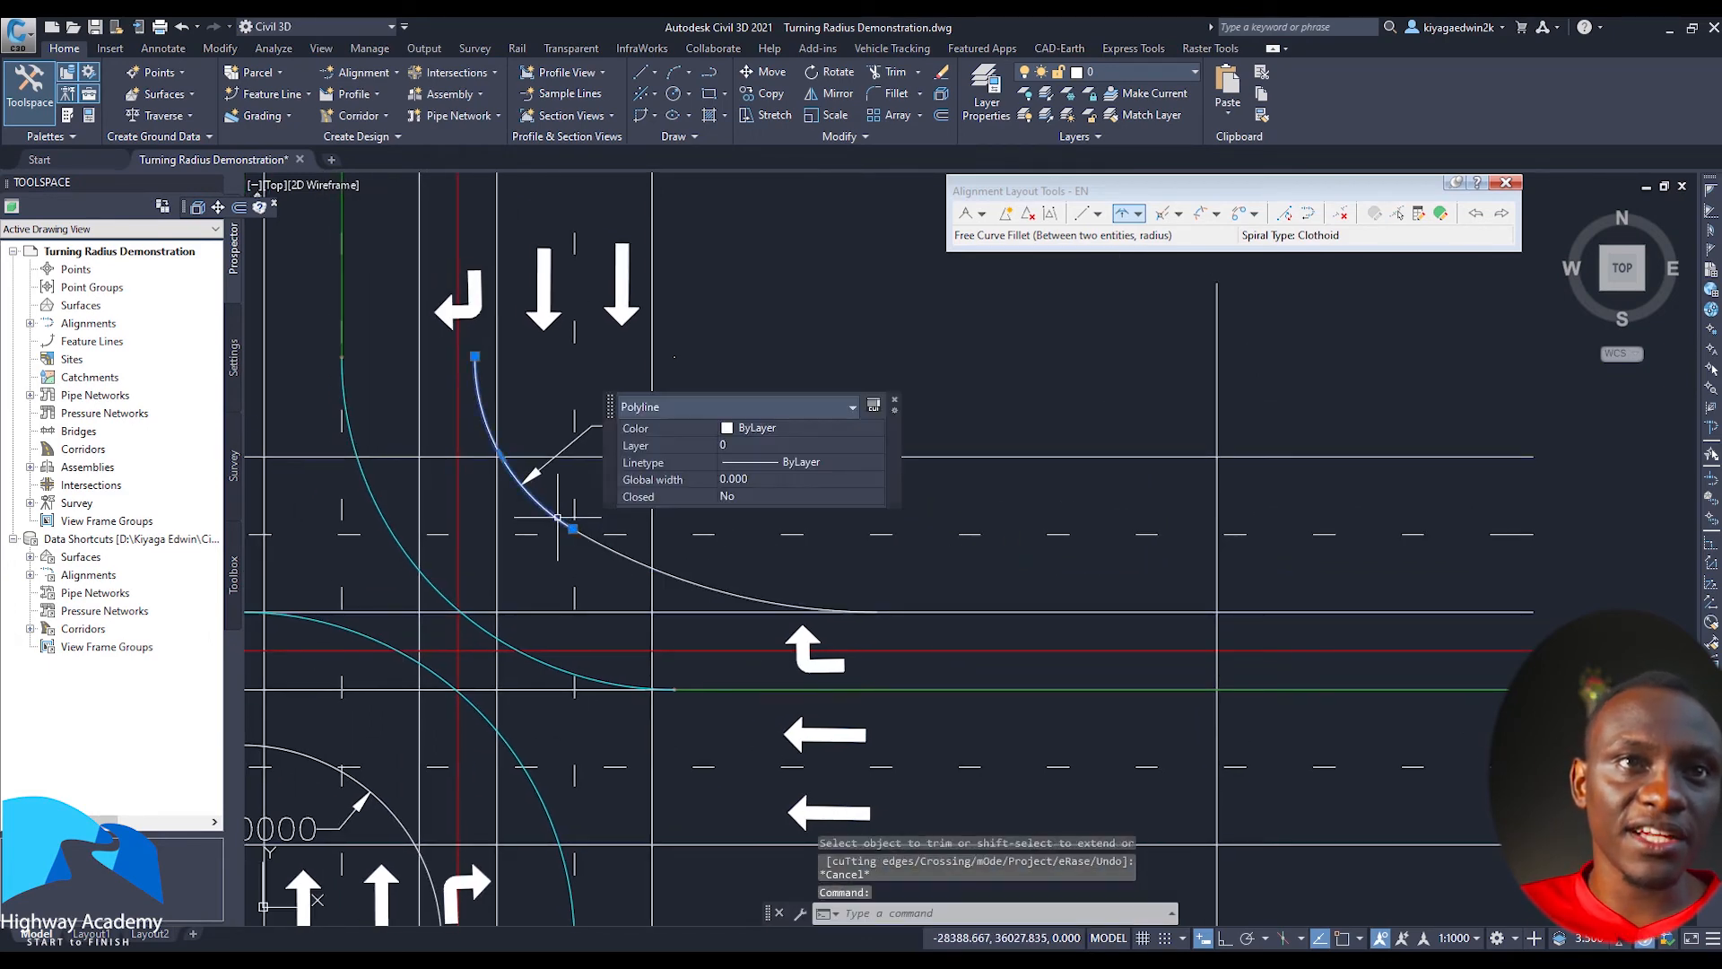
pyautogui.click(768, 429)
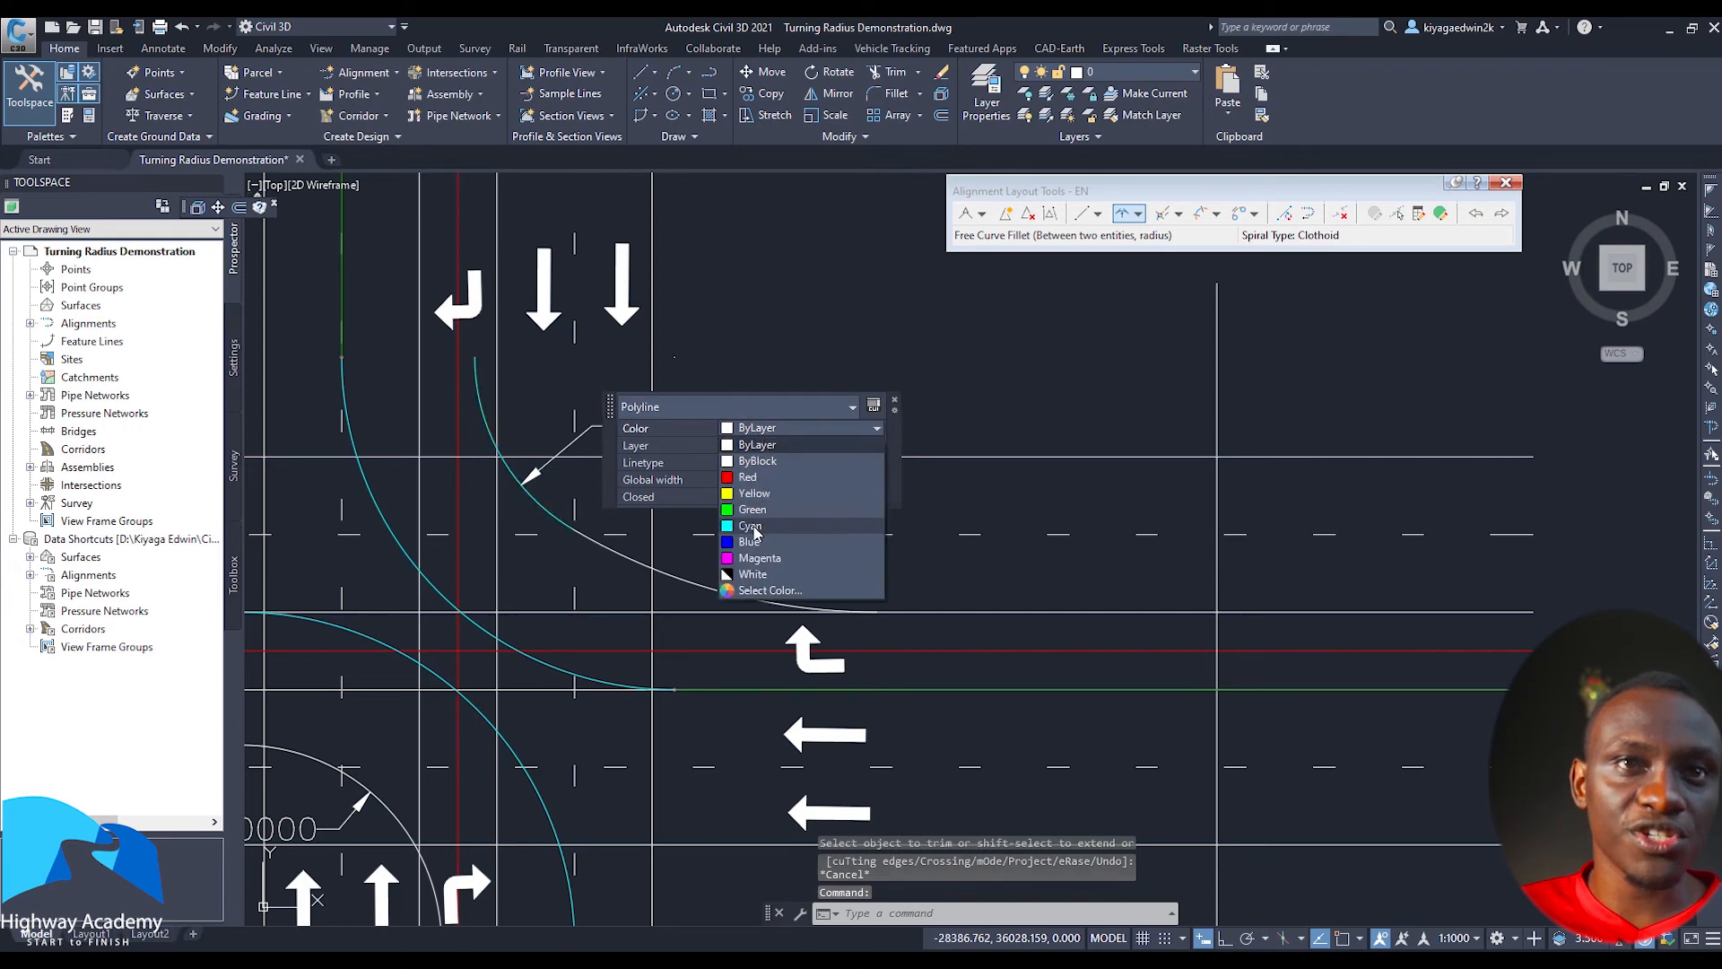
pyautogui.click(752, 509)
pyautogui.press('Escape')
# Set the color of the 27 m transition arc on the east road to Magenta
pyautogui.click(663, 571)
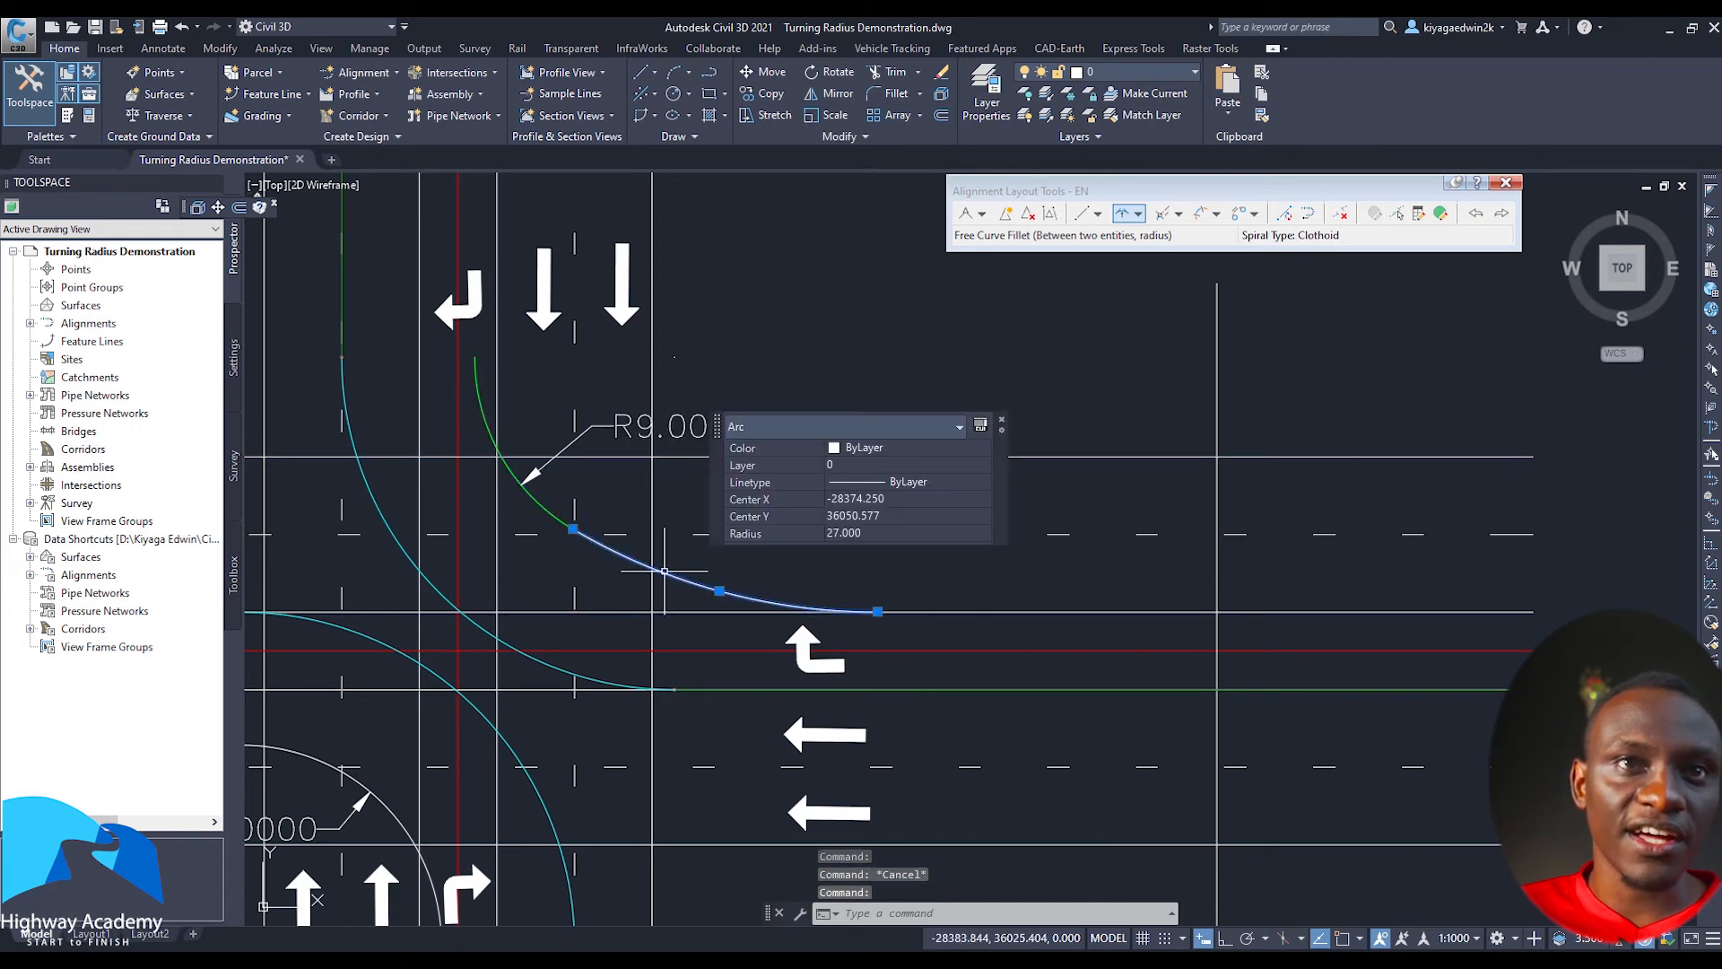
pyautogui.click(858, 453)
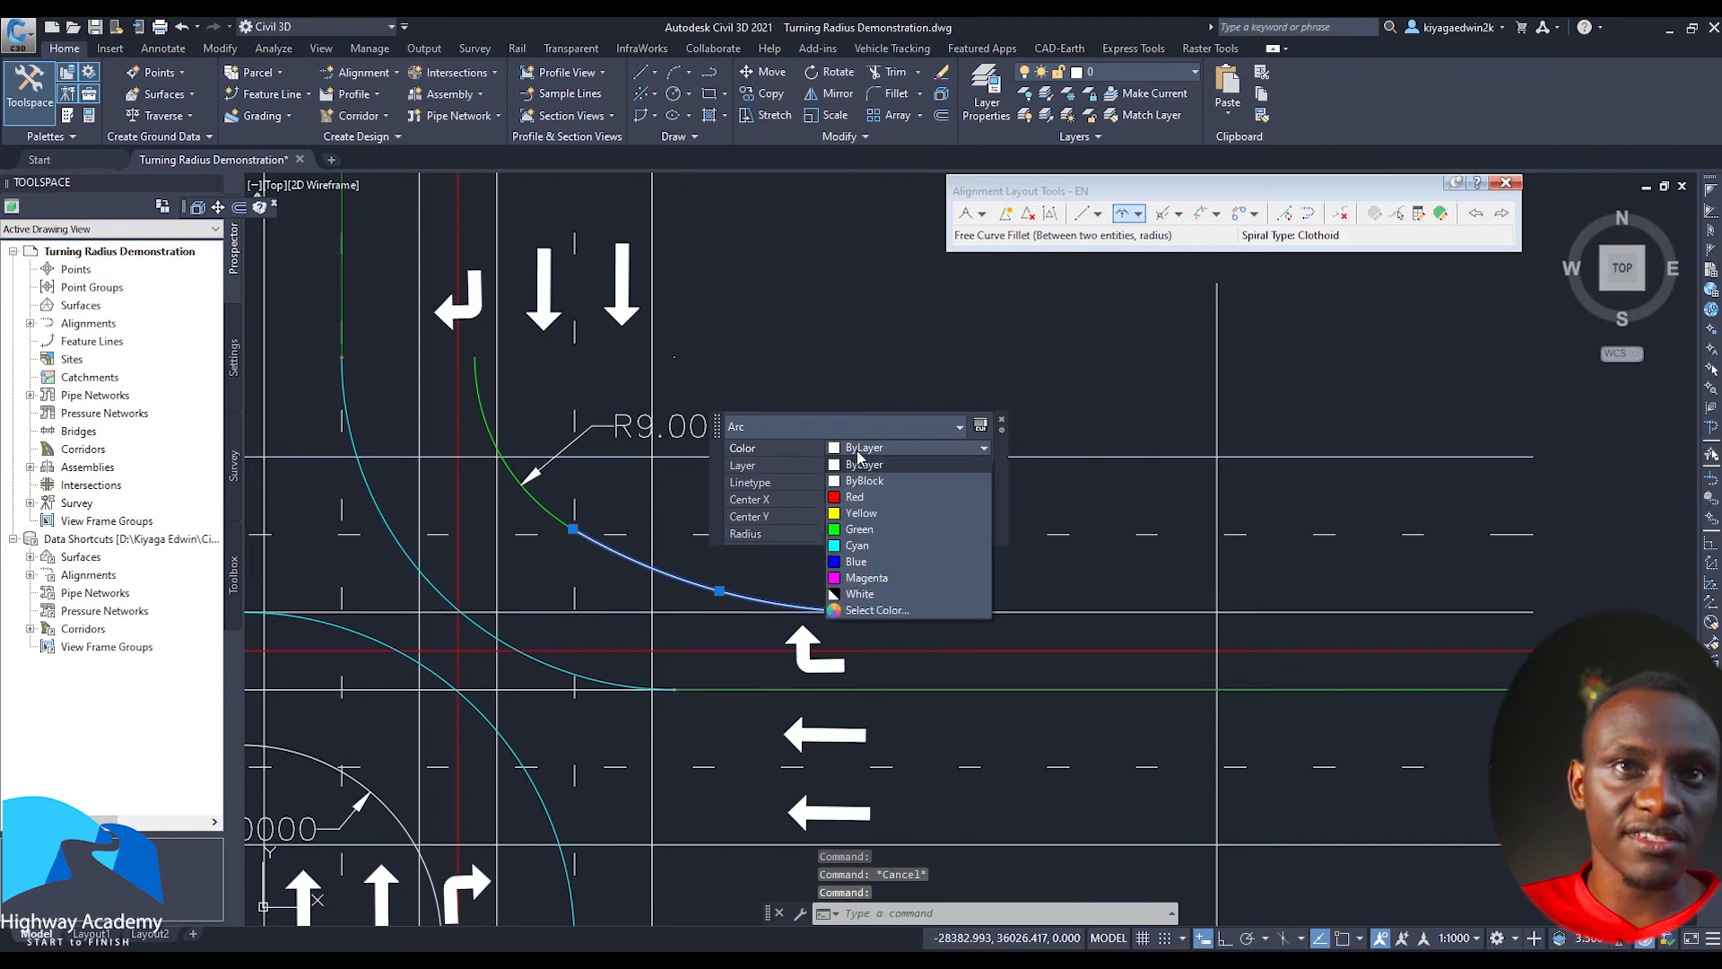
pyautogui.click(853, 576)
pyautogui.moveTo(488, 475); pyautogui.dragTo(528, 587, button='middle')
pyautogui.press('Escape')
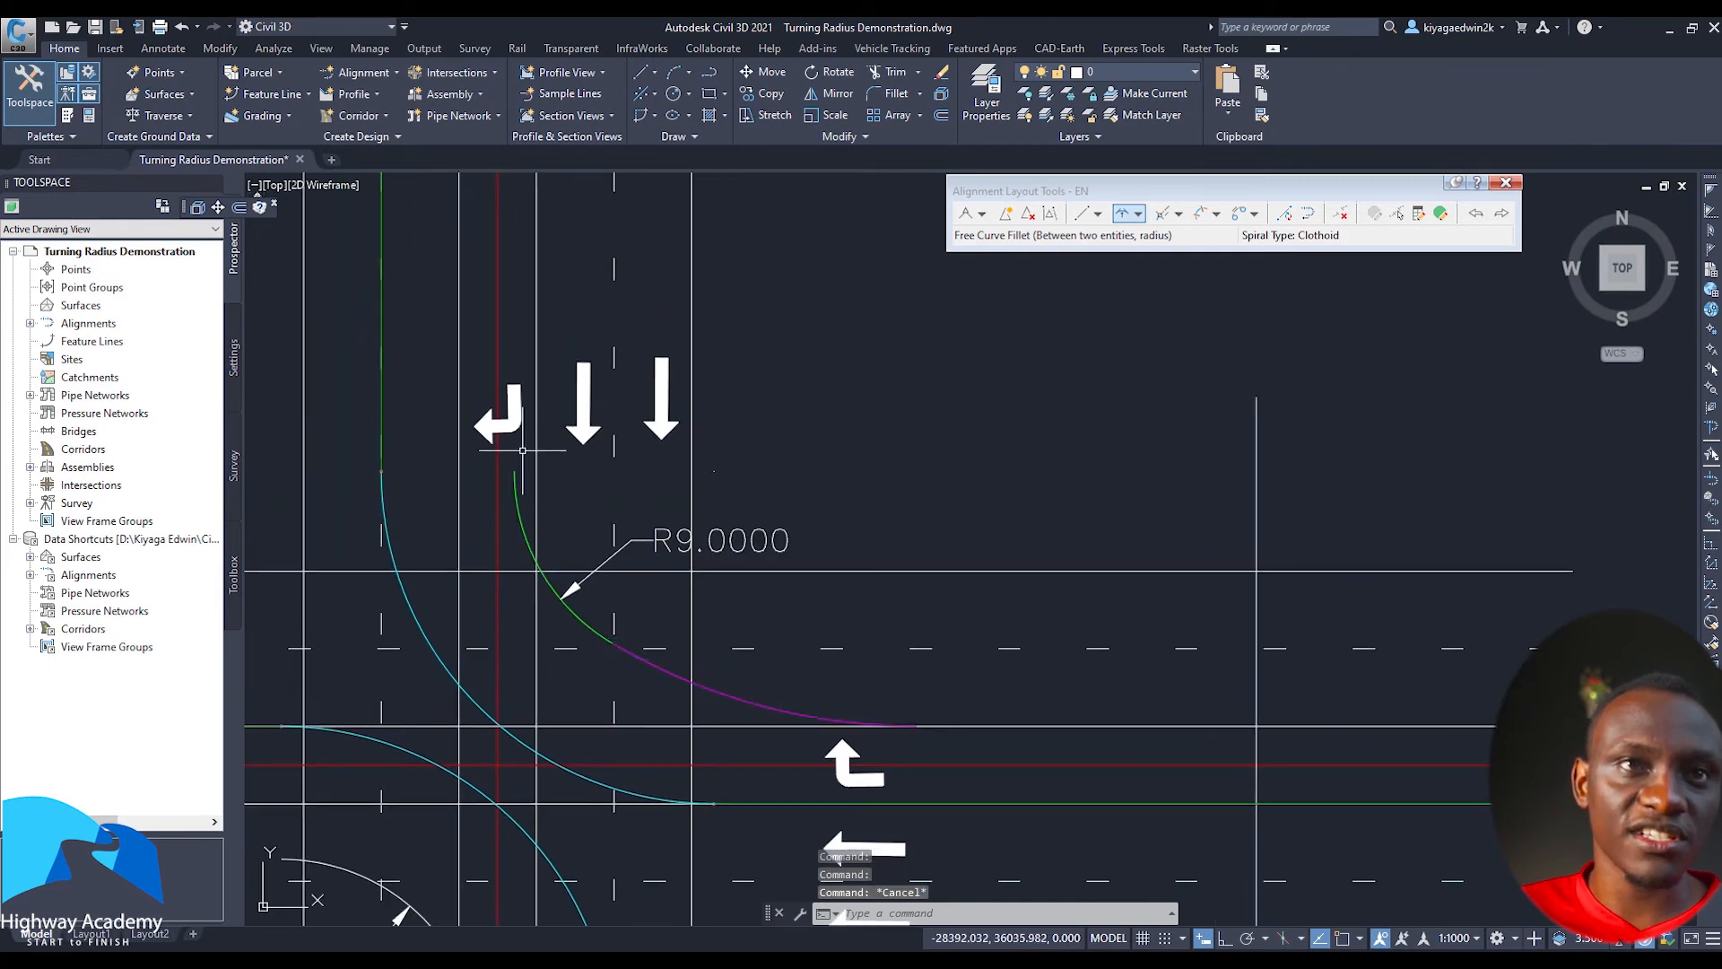
# Draw a 27 m radius circle tangent to the green arc and the median edge line of the north road
pyautogui.scroll(-2, 528, 449)
pyautogui.moveTo(528, 450); pyautogui.dragTo(529, 522, button='middle')
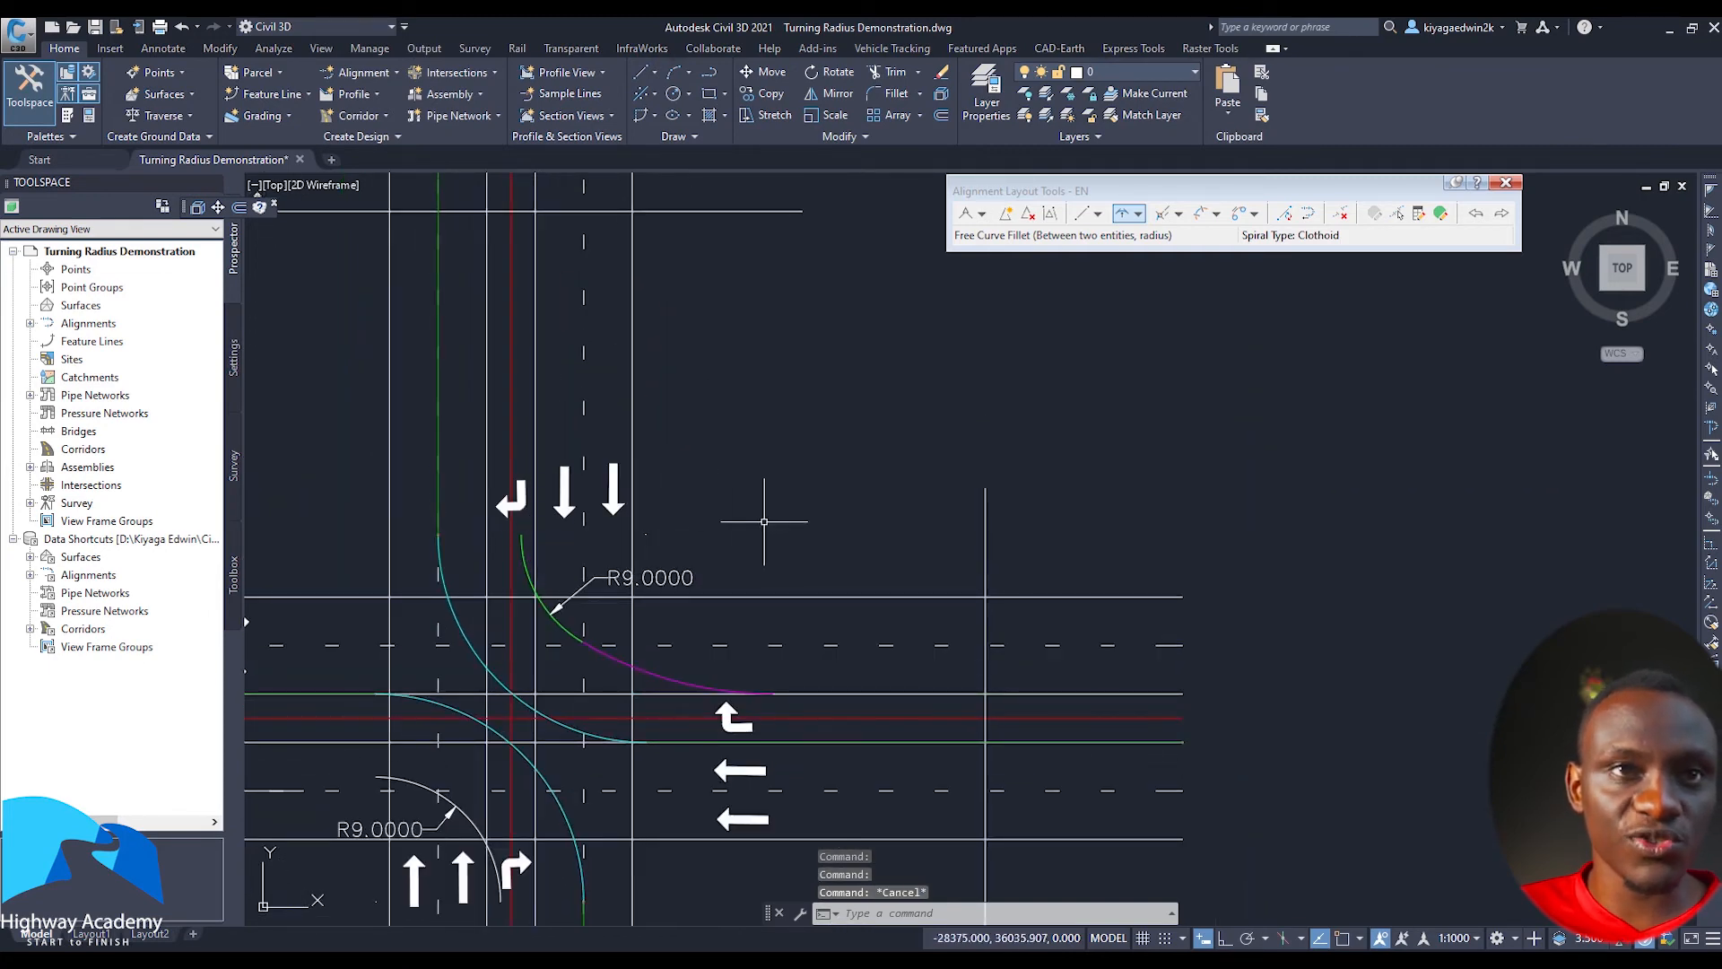
pyautogui.write('c')
pyautogui.press('Return')
pyautogui.write('t')
pyautogui.press('Return')
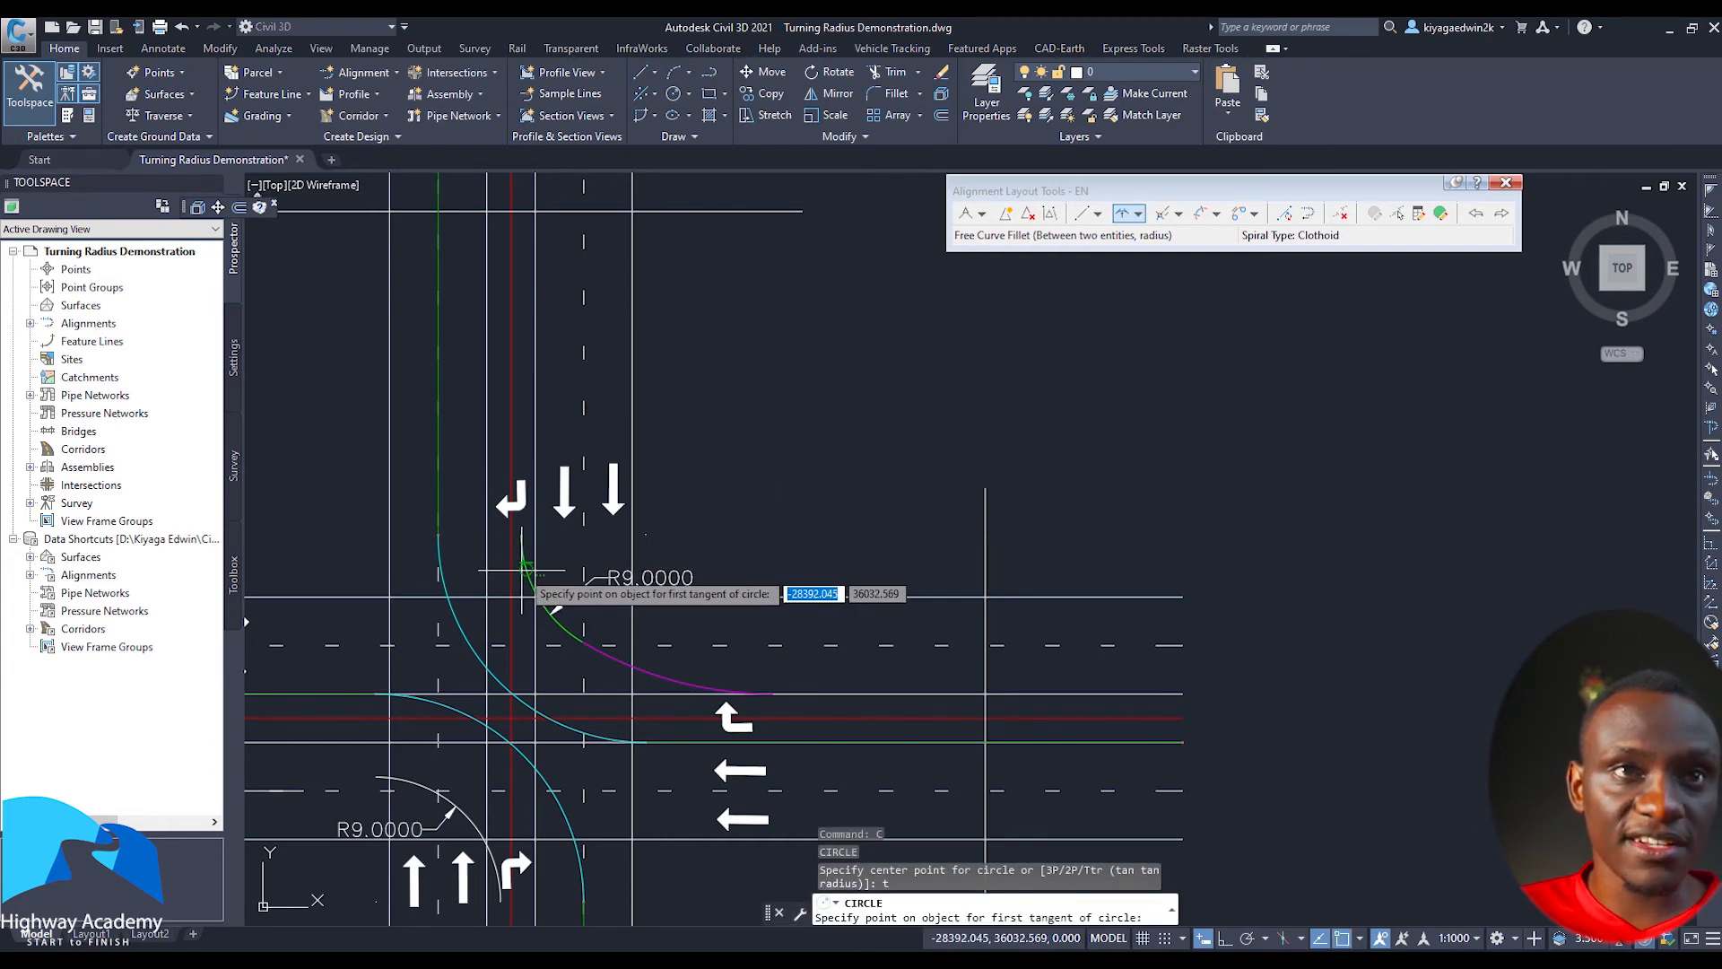
pyautogui.click(519, 567)
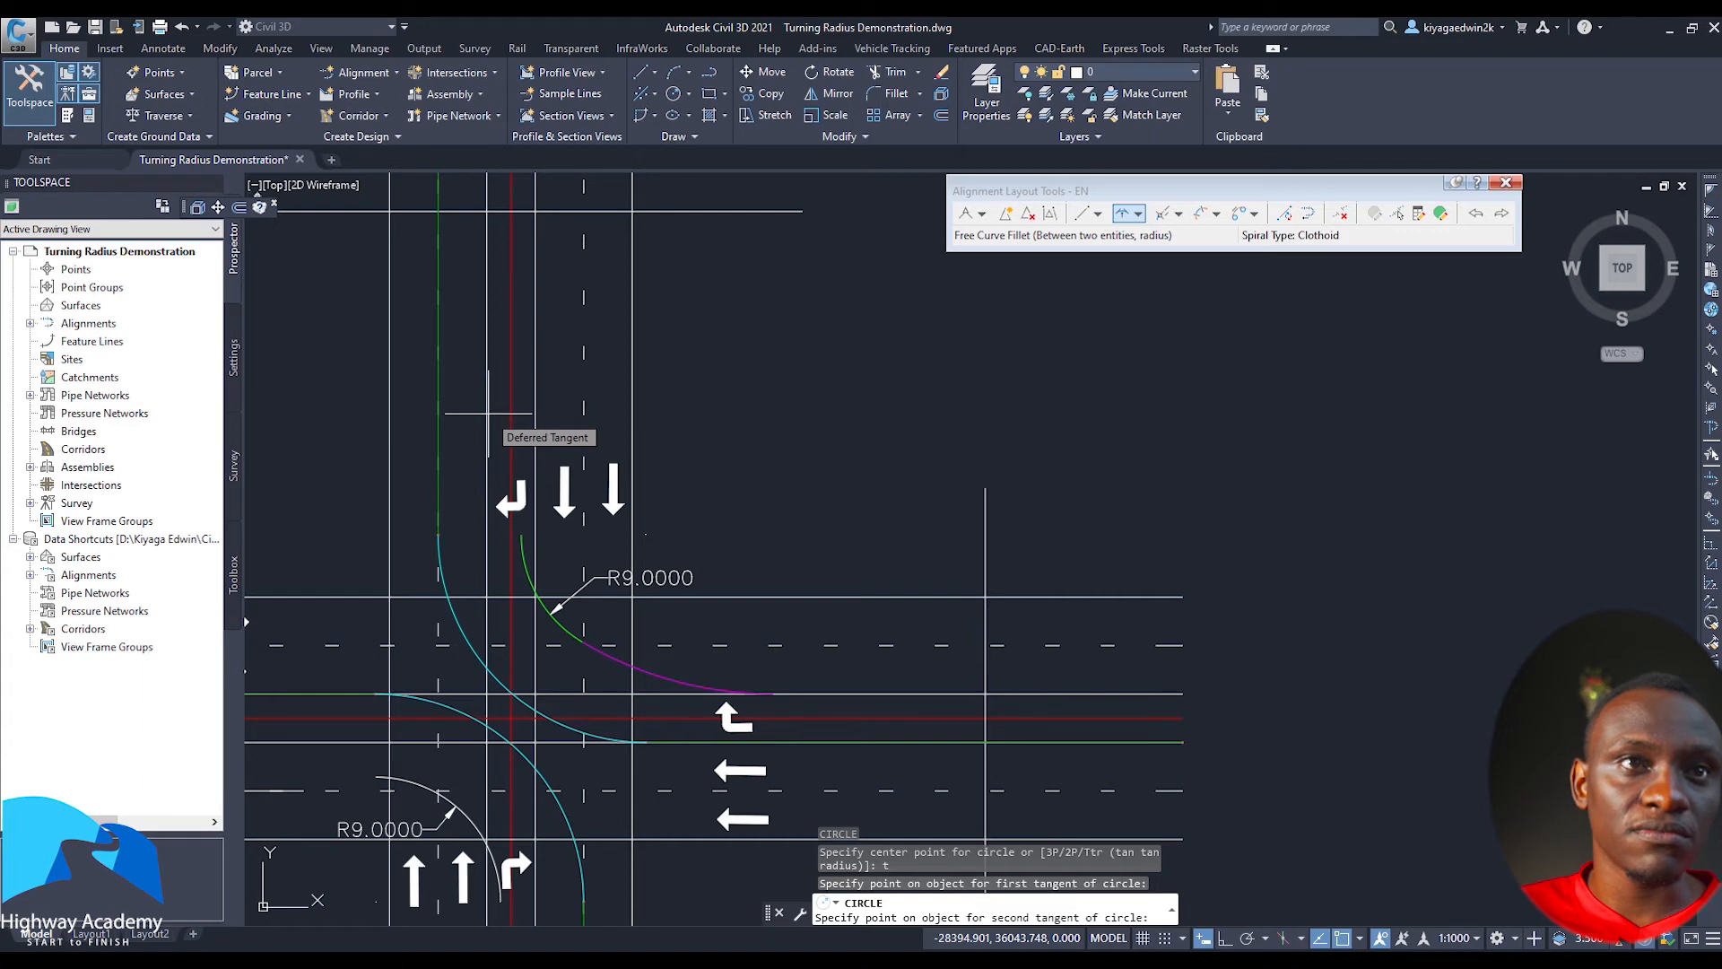
pyautogui.click(488, 413)
pyautogui.press('Return')
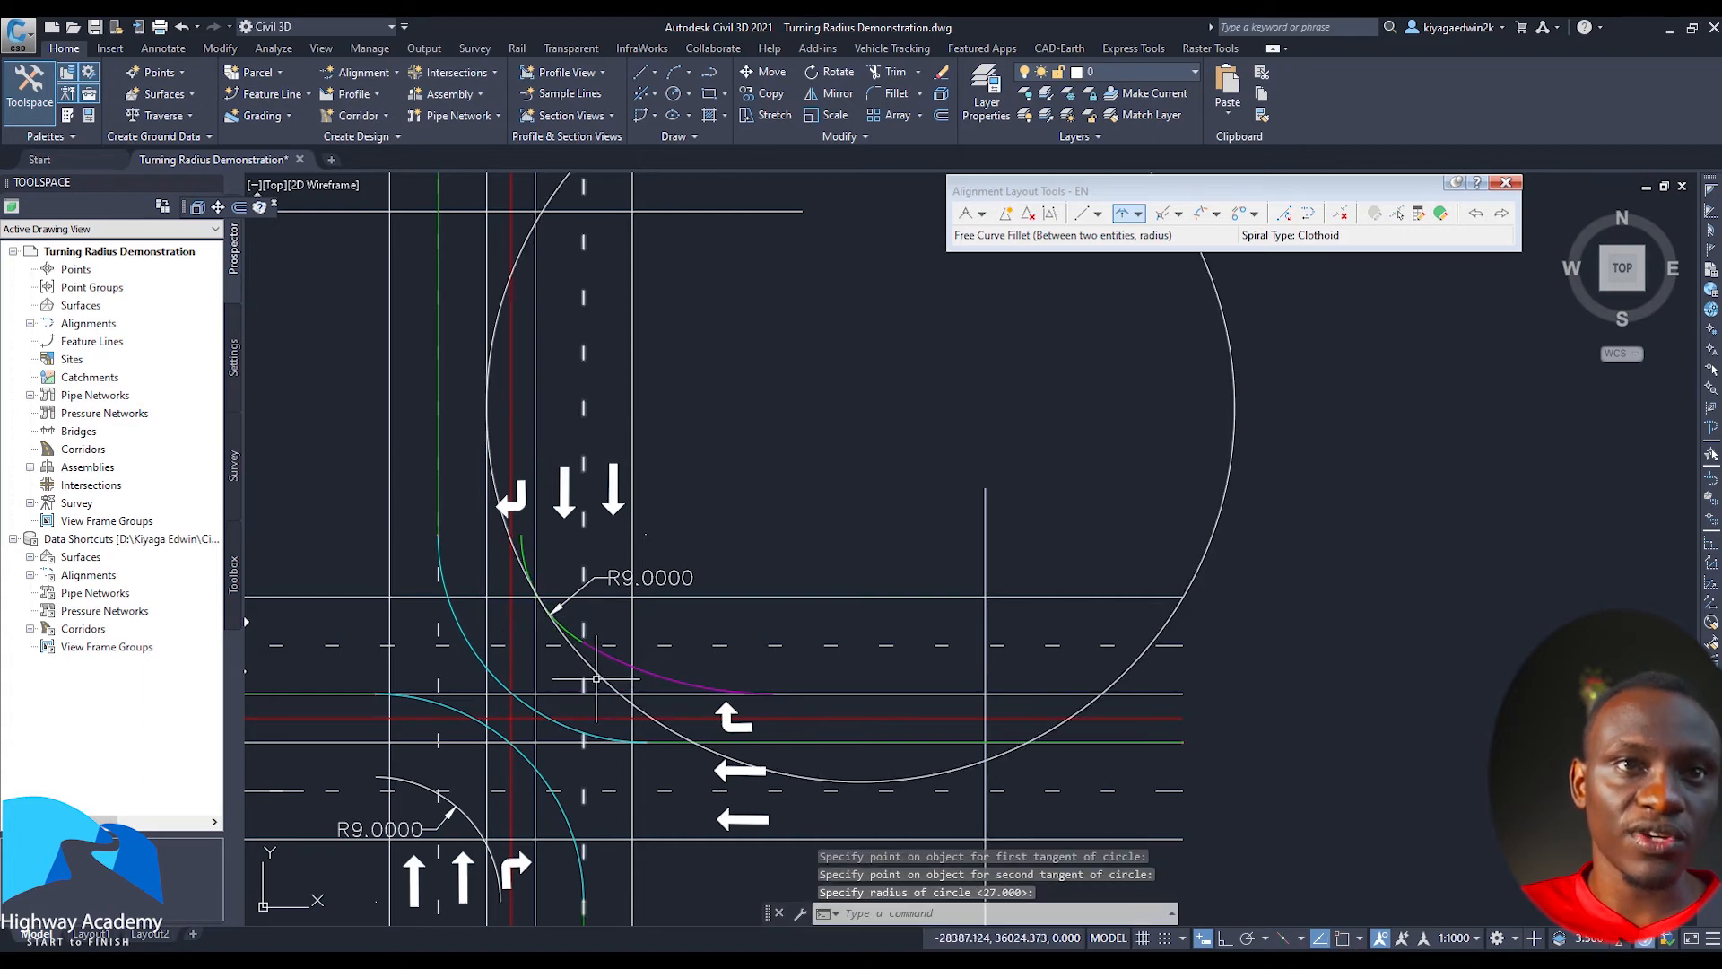
# Trim the new circle and the green arc's upper end, leaving a smooth transition onto the north road
pyautogui.scroll(4, 596, 679)
pyautogui.click(571, 632)
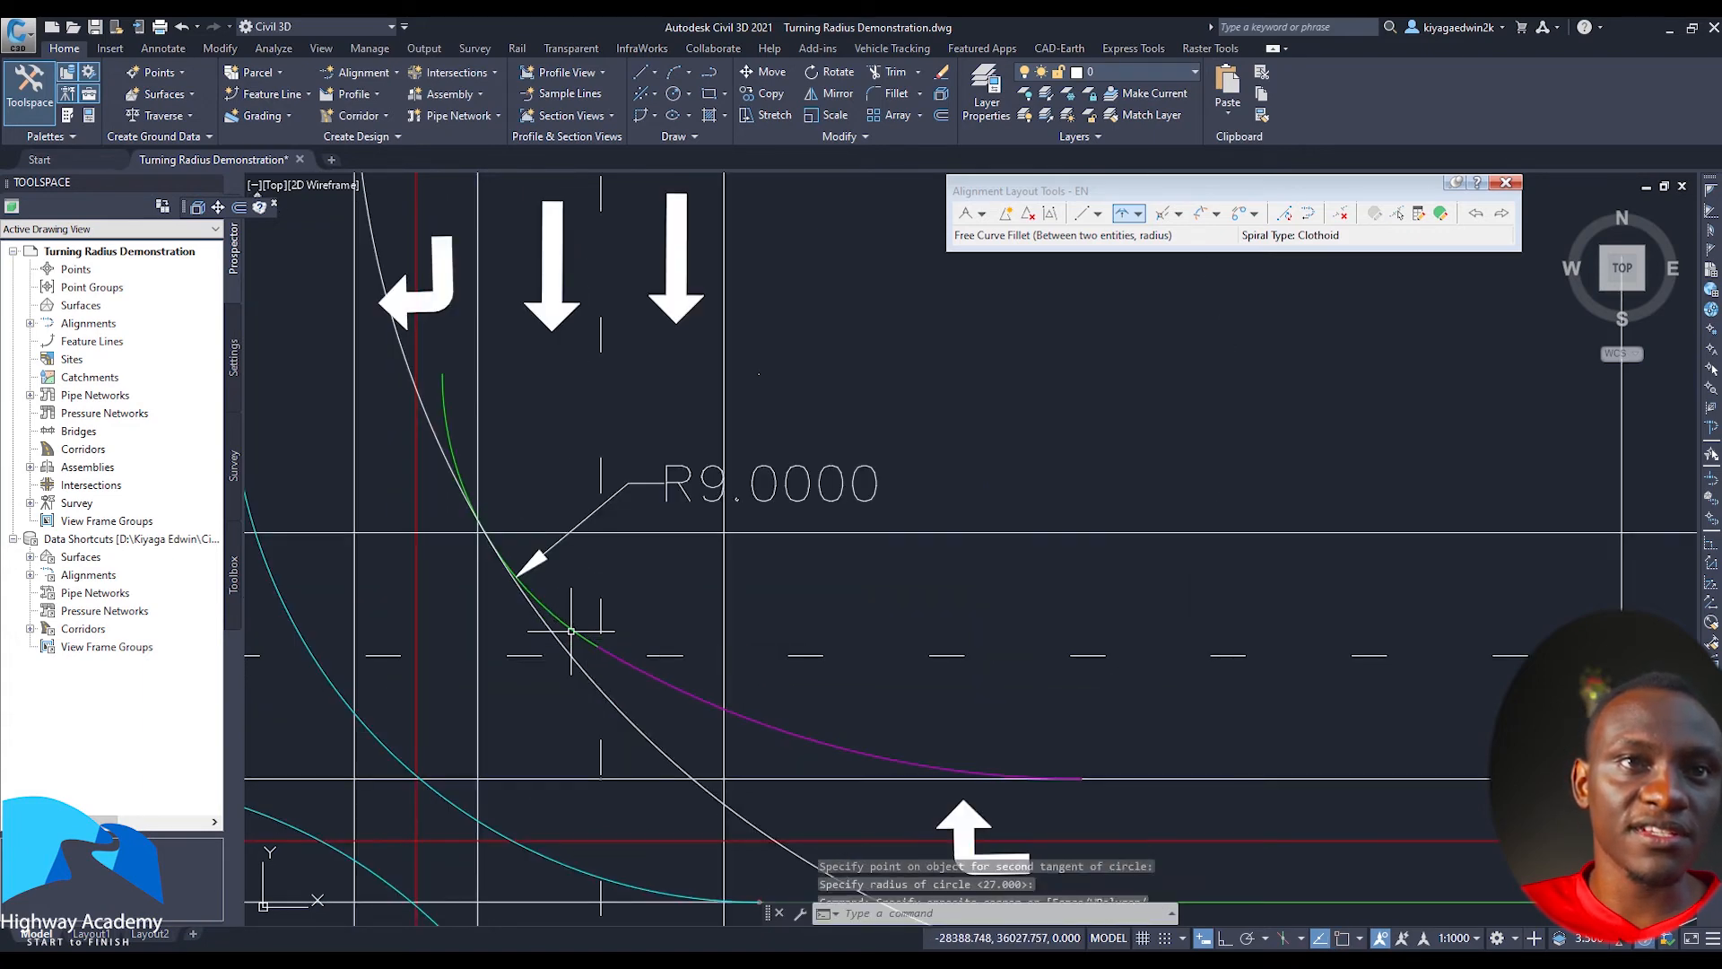
pyautogui.click(558, 581)
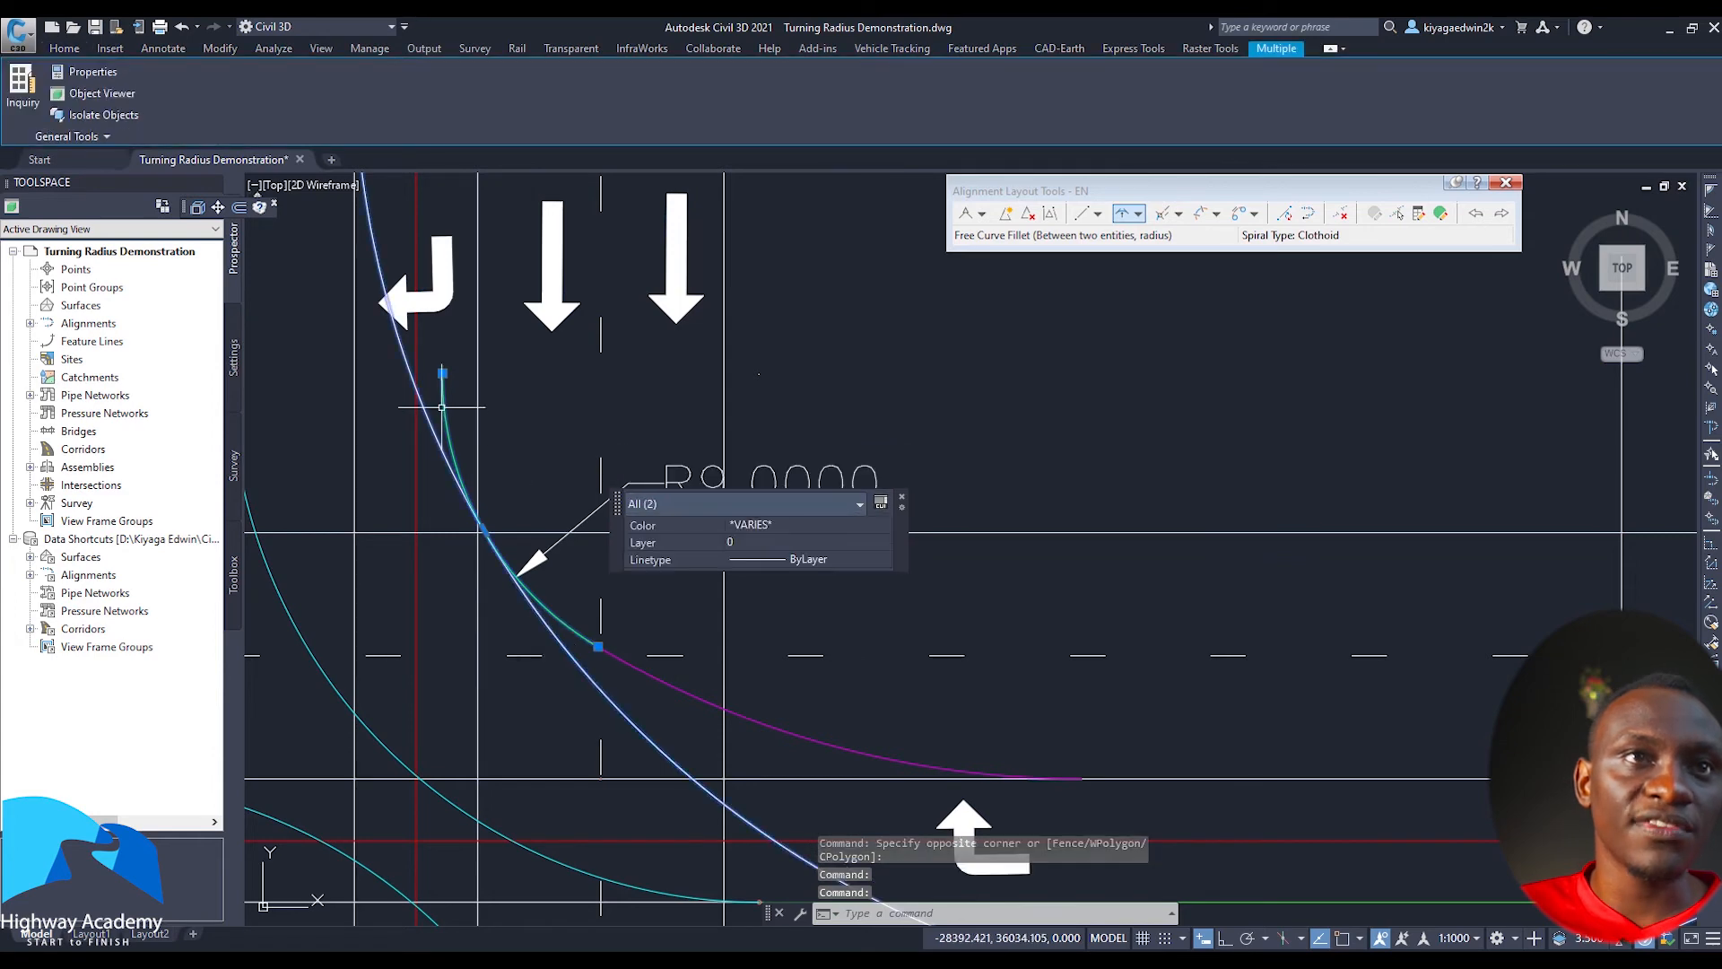
pyautogui.scroll(-3, 442, 407)
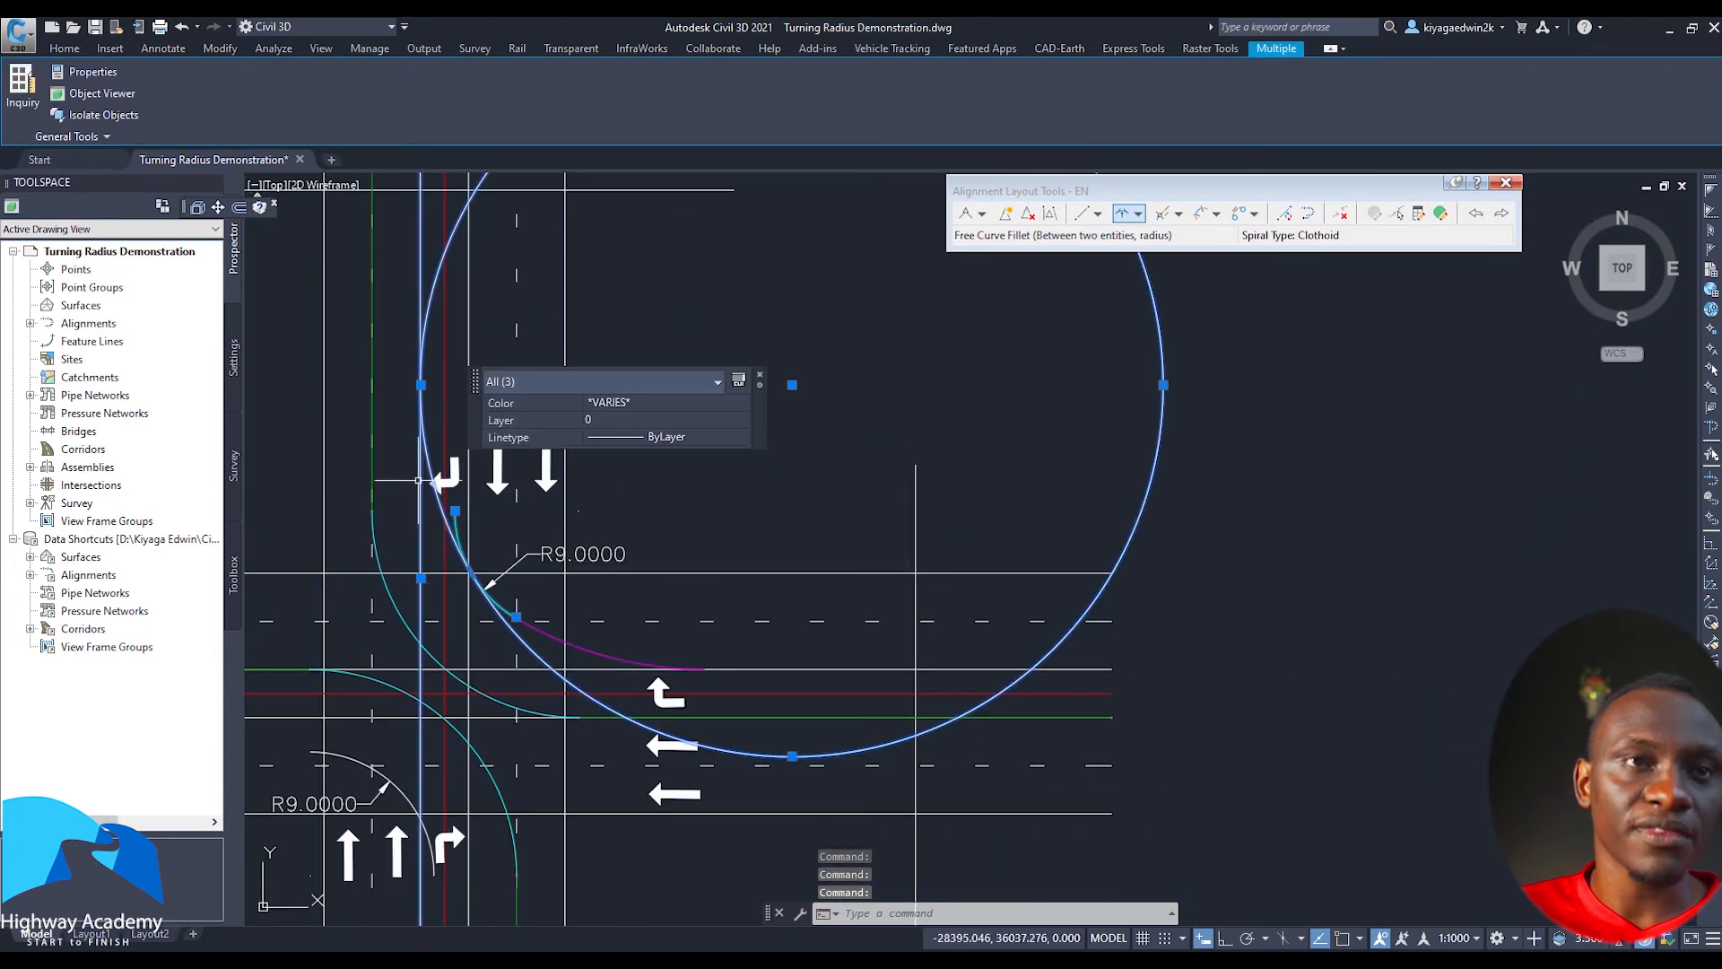
pyautogui.write('m')
pyautogui.press('Return')
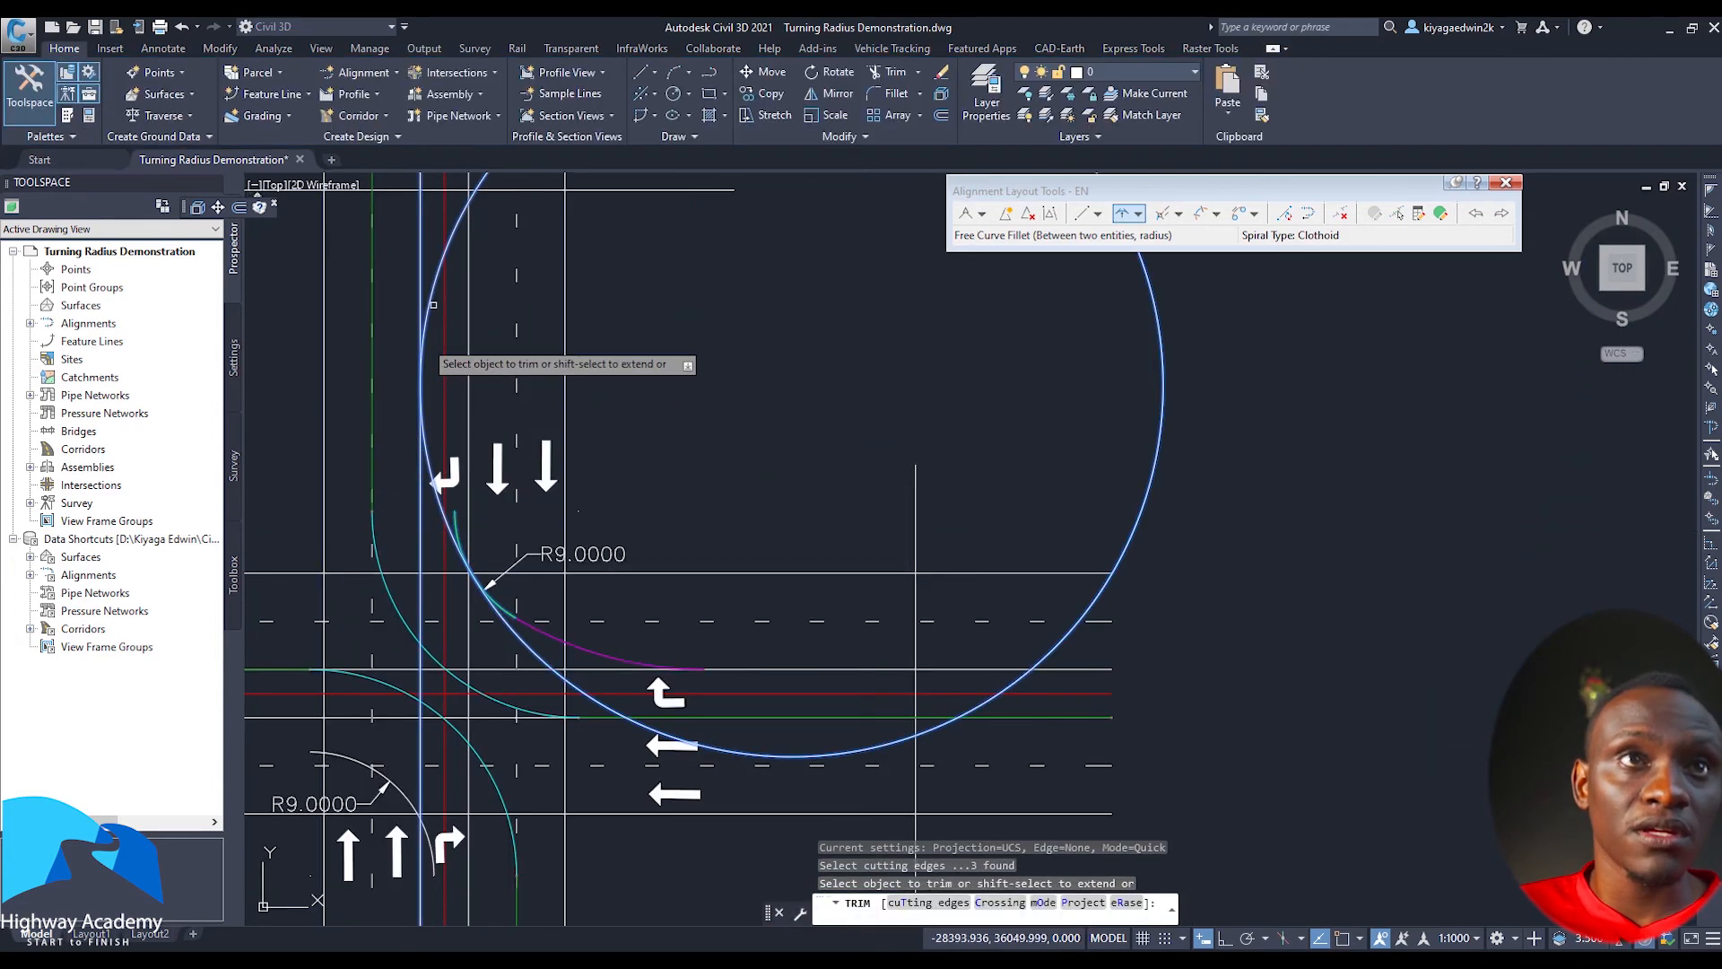
pyautogui.click(431, 300)
pyautogui.scroll(2, 466, 566)
pyautogui.click(453, 501)
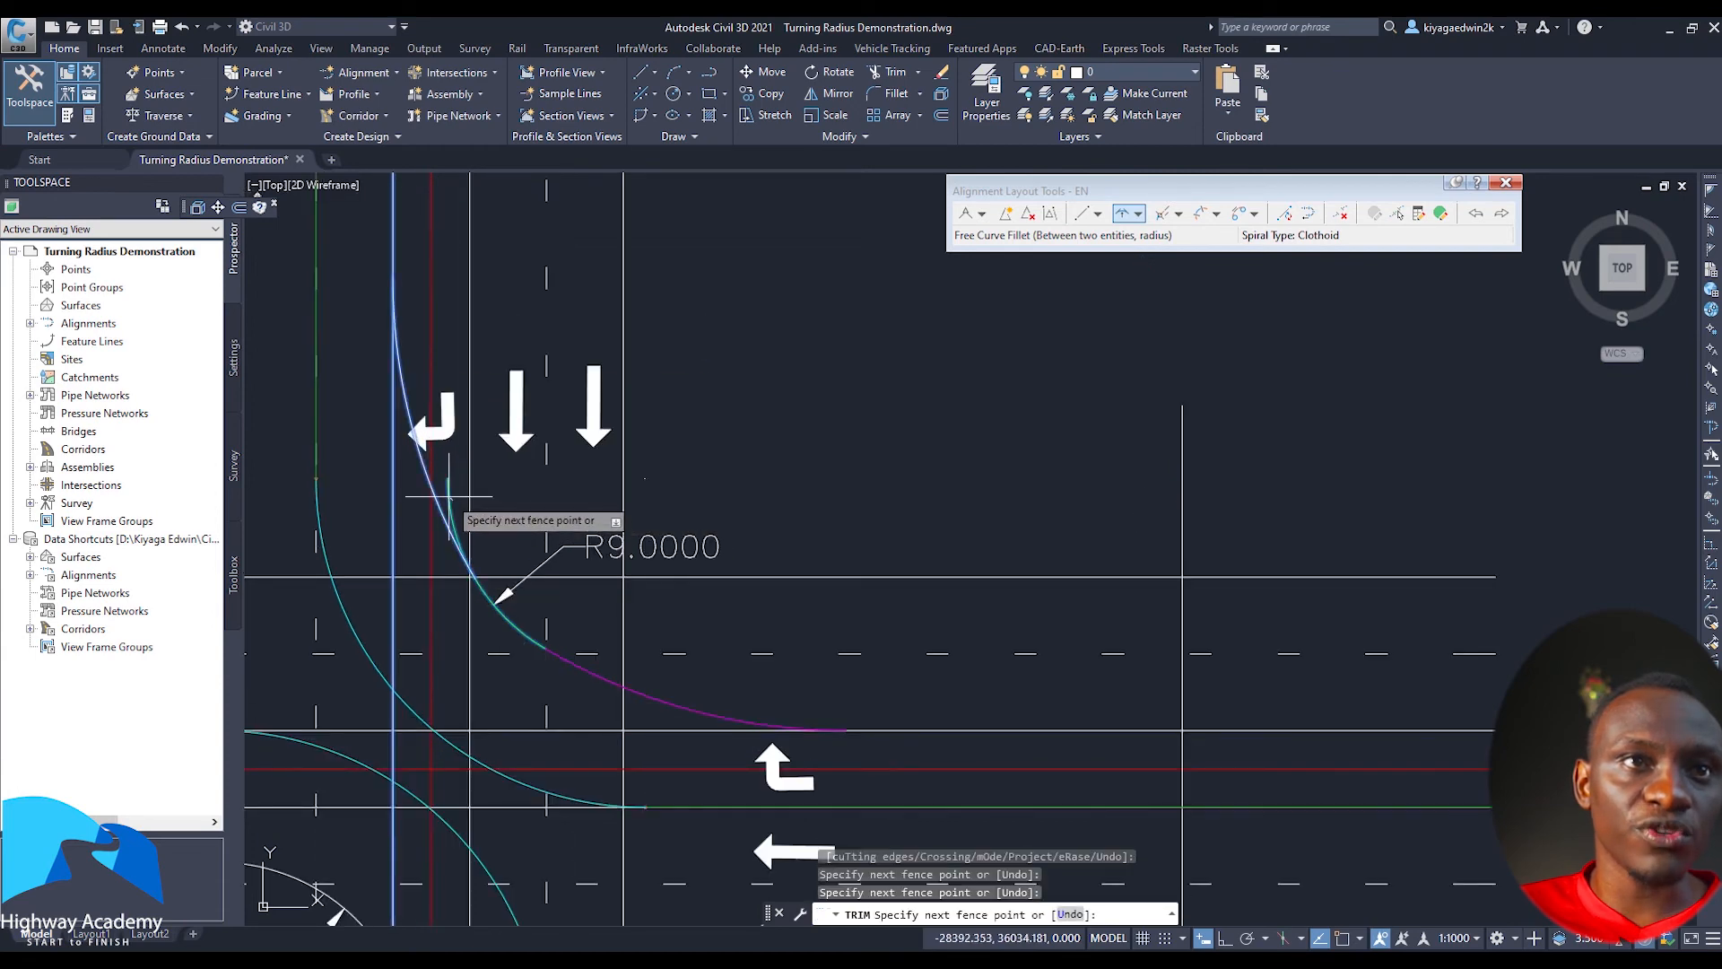
pyautogui.click(451, 495)
pyautogui.press('Escape')
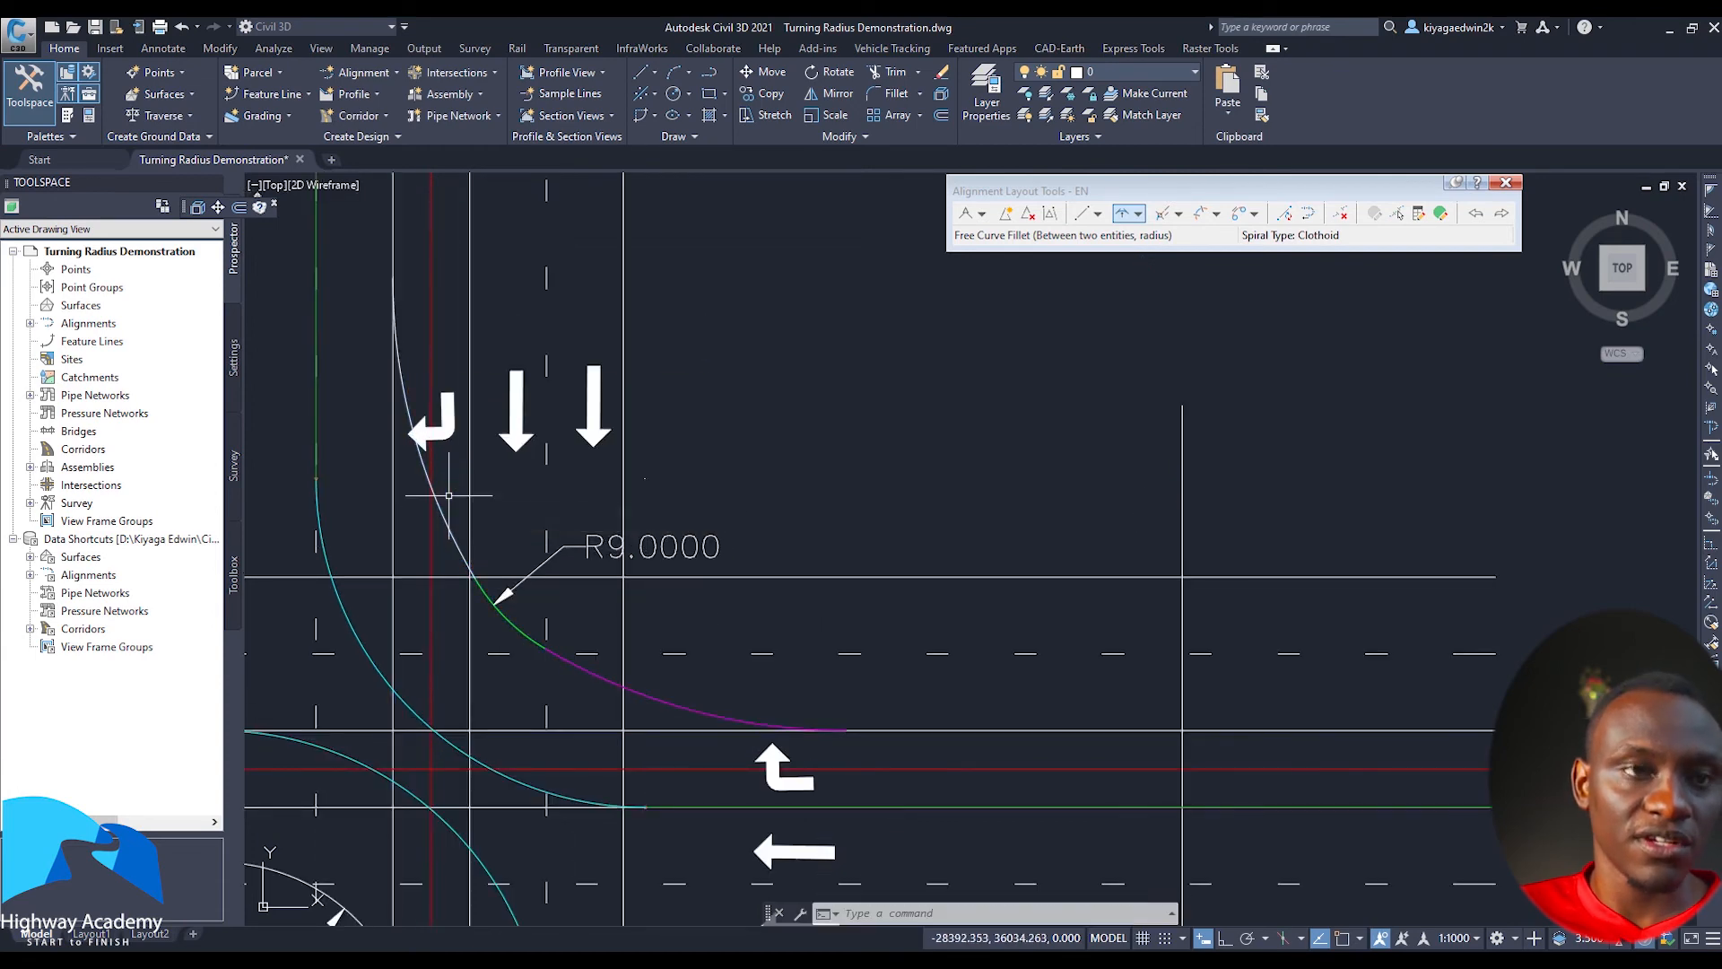
# Match the magenta properties of the east road's transition arc onto the north road's 27 m transition arc
pyautogui.click(445, 526)
pyautogui.press('Escape')
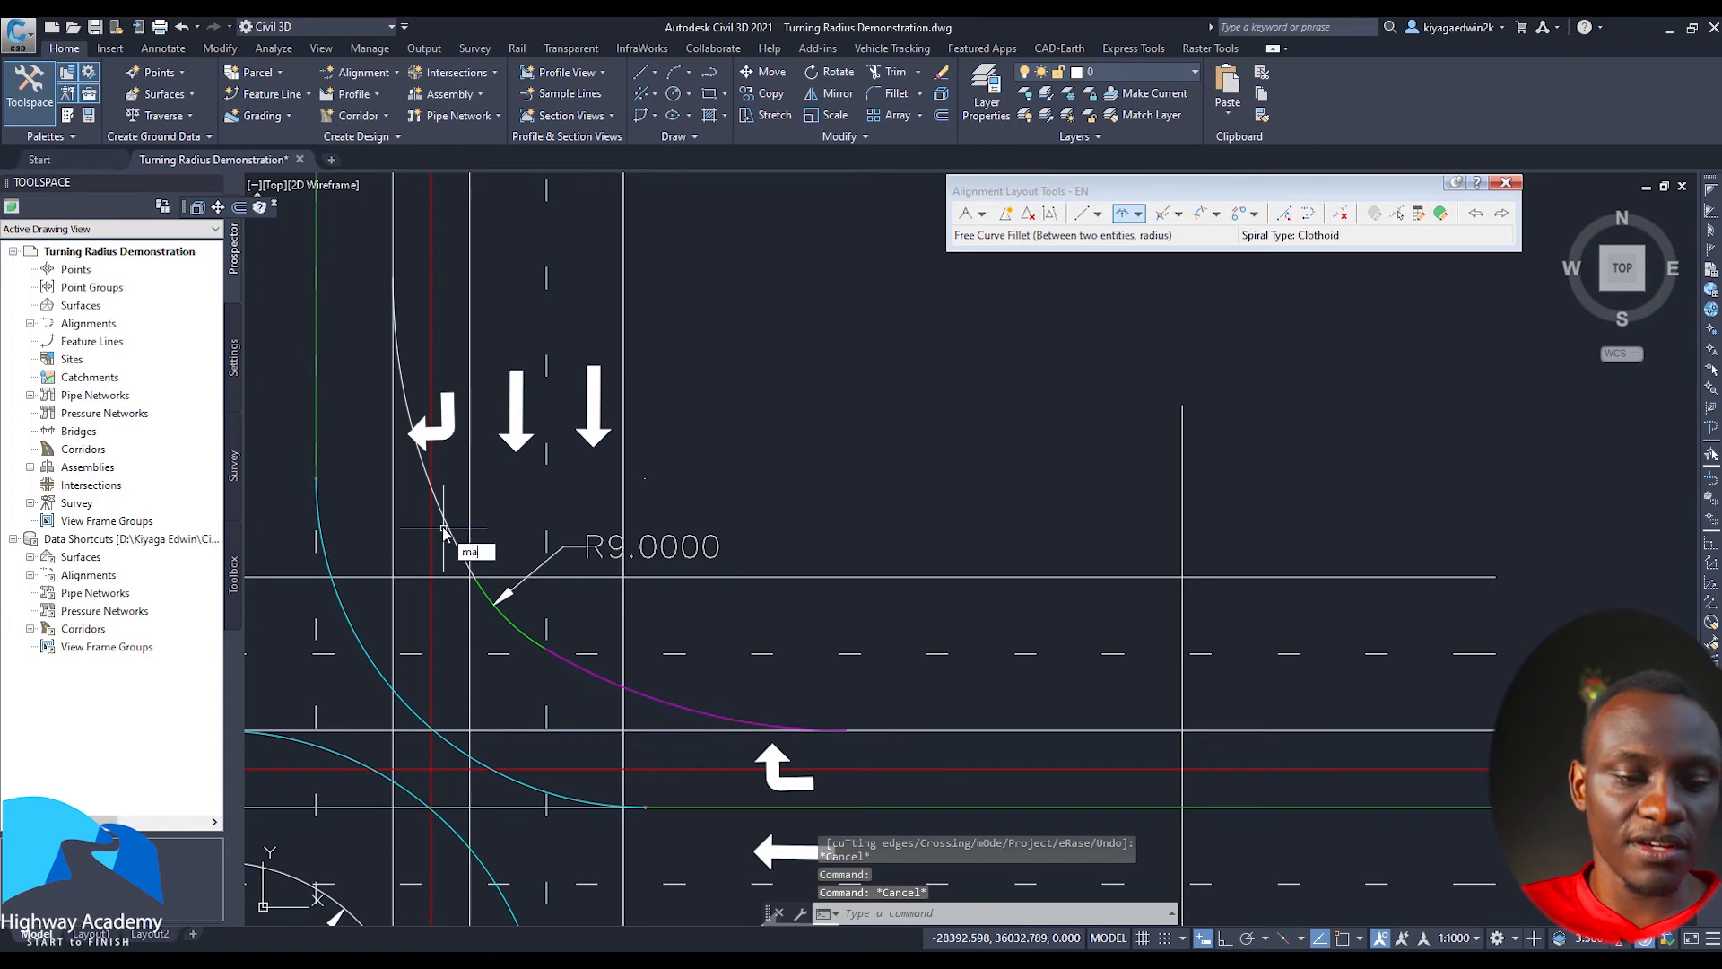
pyautogui.write('ma')
pyautogui.press('Return')
pyautogui.click(619, 688)
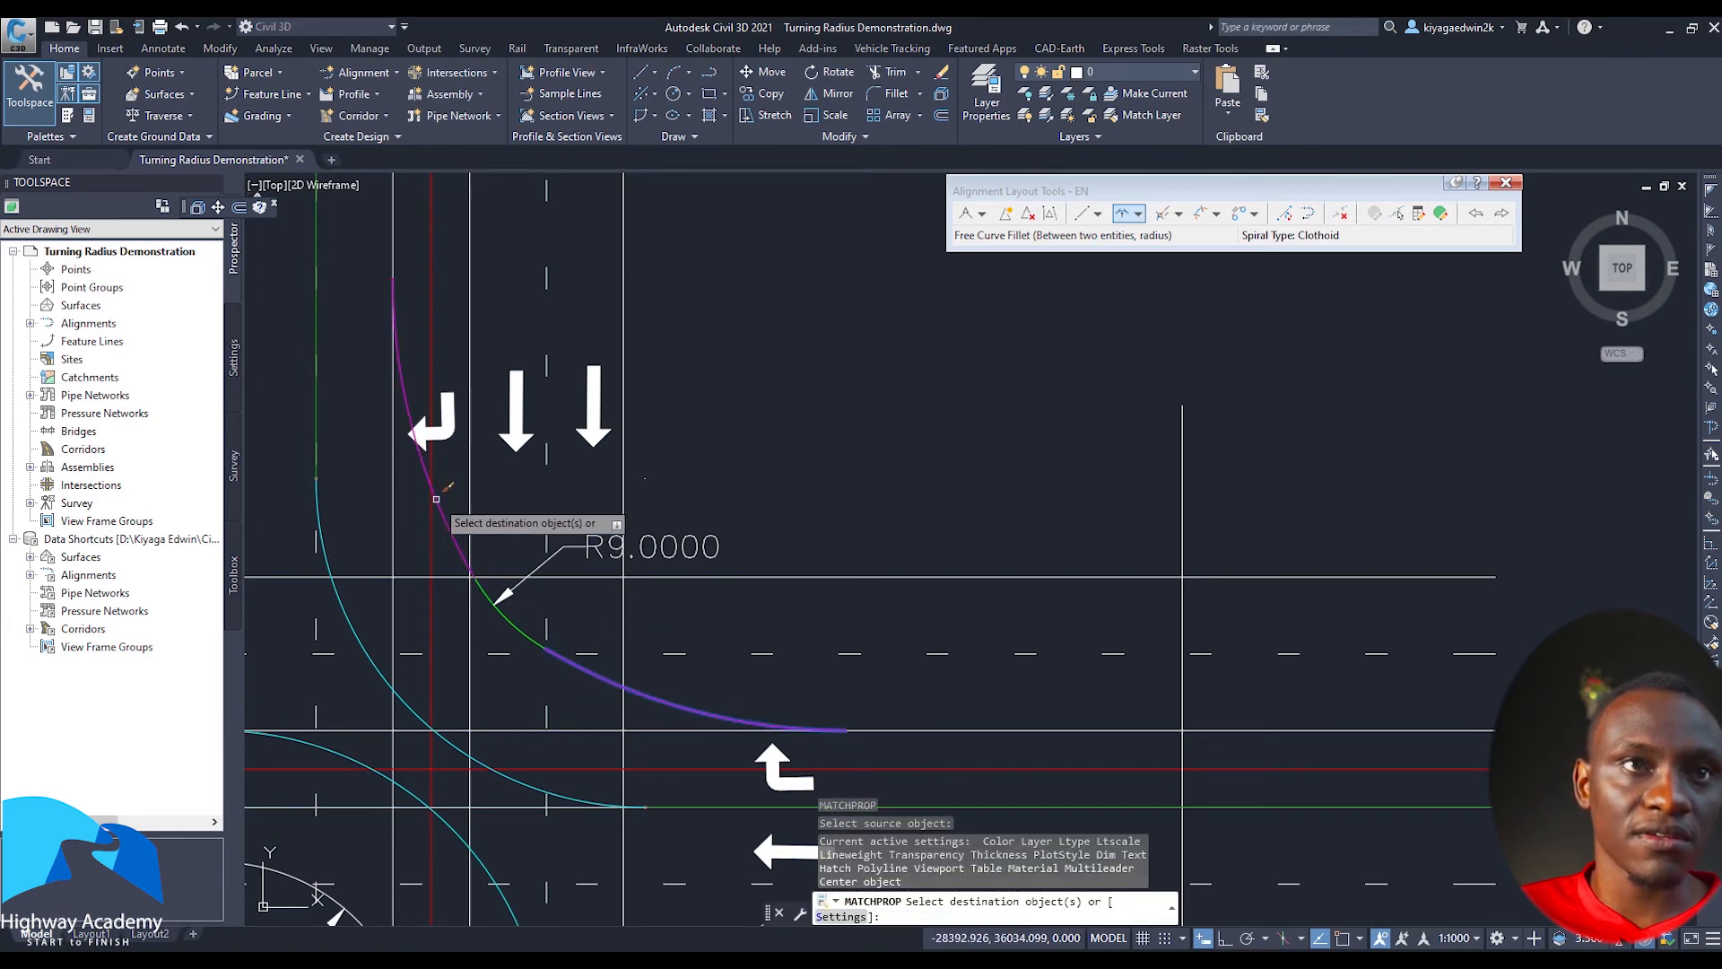
pyautogui.scroll(-3, 436, 499)
pyautogui.scroll(2, 392, 489)
pyautogui.press('Escape')
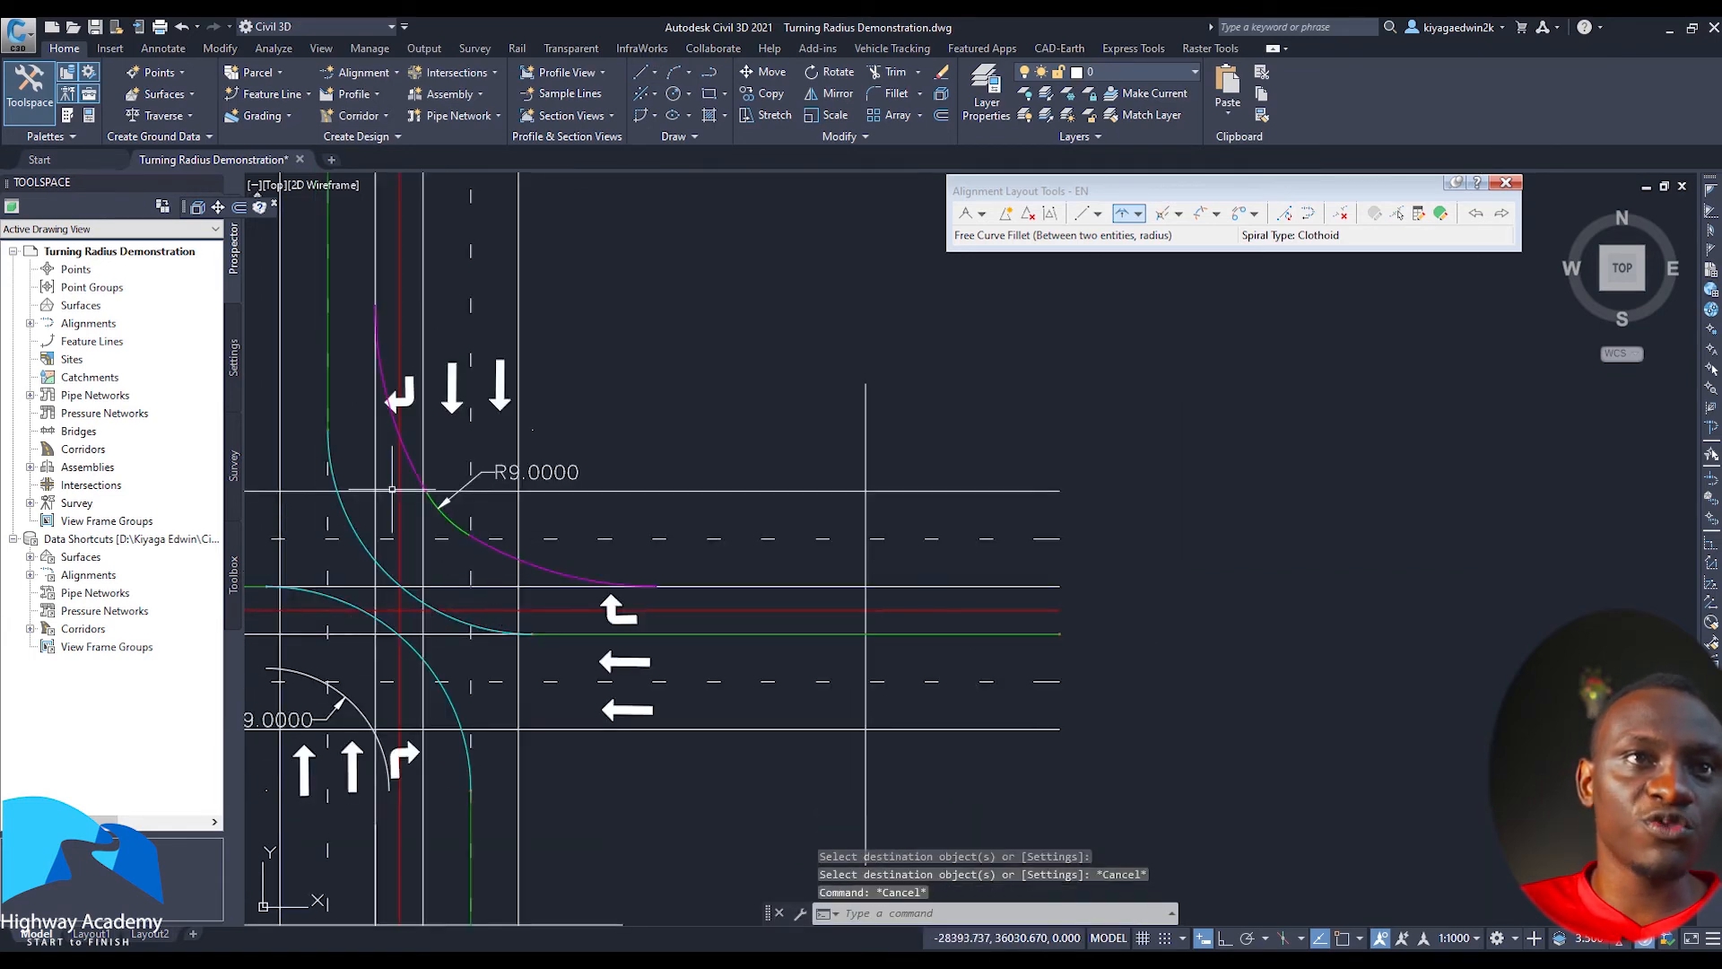
# Draw a 27 m radius circle tangent to the south-west 9 m arc and the south road's median edge line
pyautogui.scroll(-2, 392, 489)
pyautogui.moveTo(597, 621); pyautogui.dragTo(637, 494, button='middle')
pyautogui.scroll(2, 513, 591)
pyautogui.moveTo(473, 493); pyautogui.dragTo(577, 536, button='middle')
pyautogui.scroll(4, 520, 521)
pyautogui.scroll(-2, 574, 537)
pyautogui.moveTo(460, 538); pyautogui.dragTo(730, 552, button='middle')
pyautogui.scroll(-2, 652, 532)
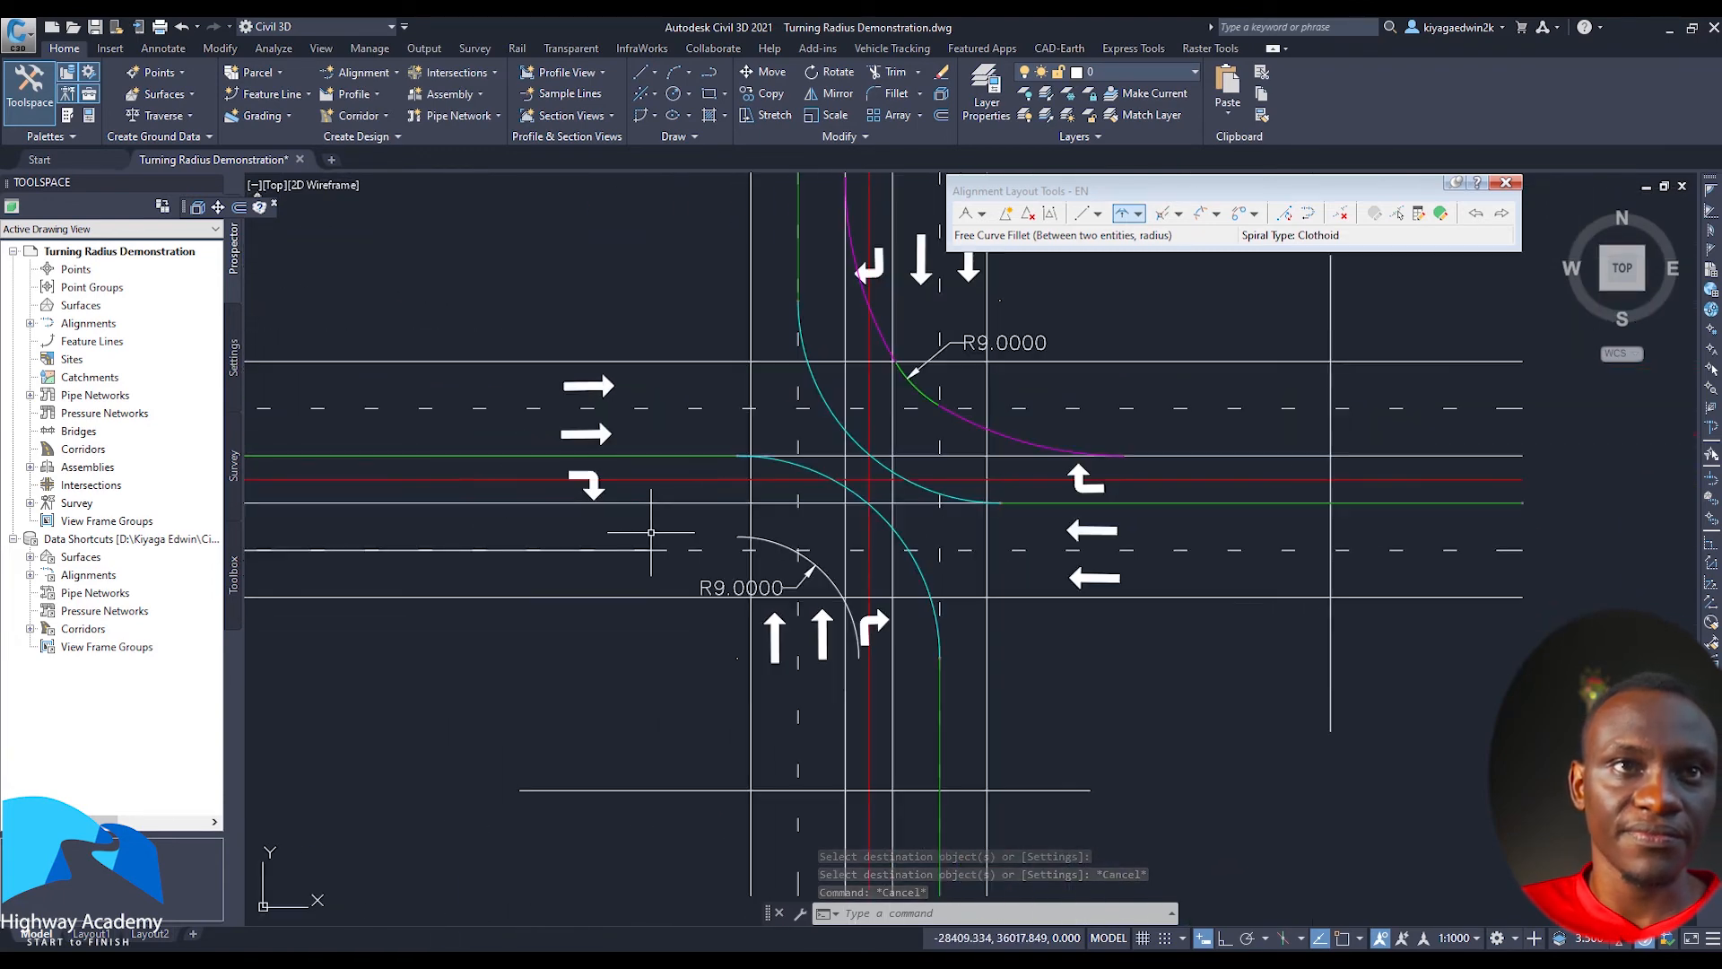
pyautogui.moveTo(750, 633); pyautogui.dragTo(663, 544, button='middle')
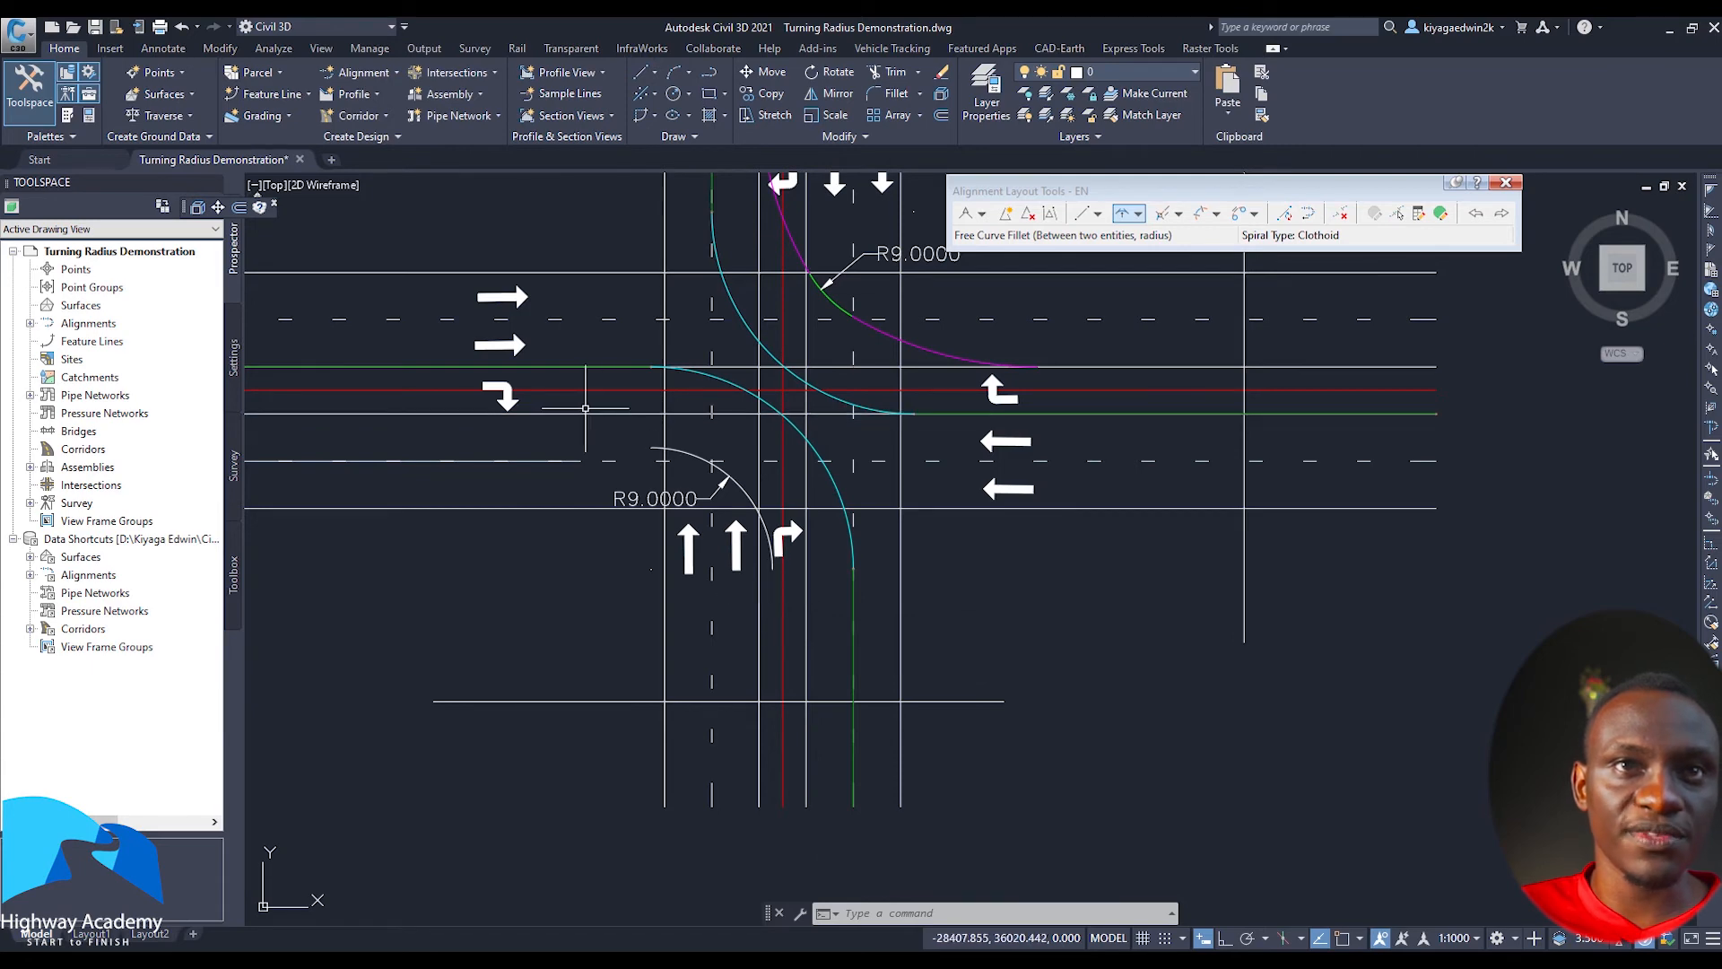
pyautogui.press('Return')
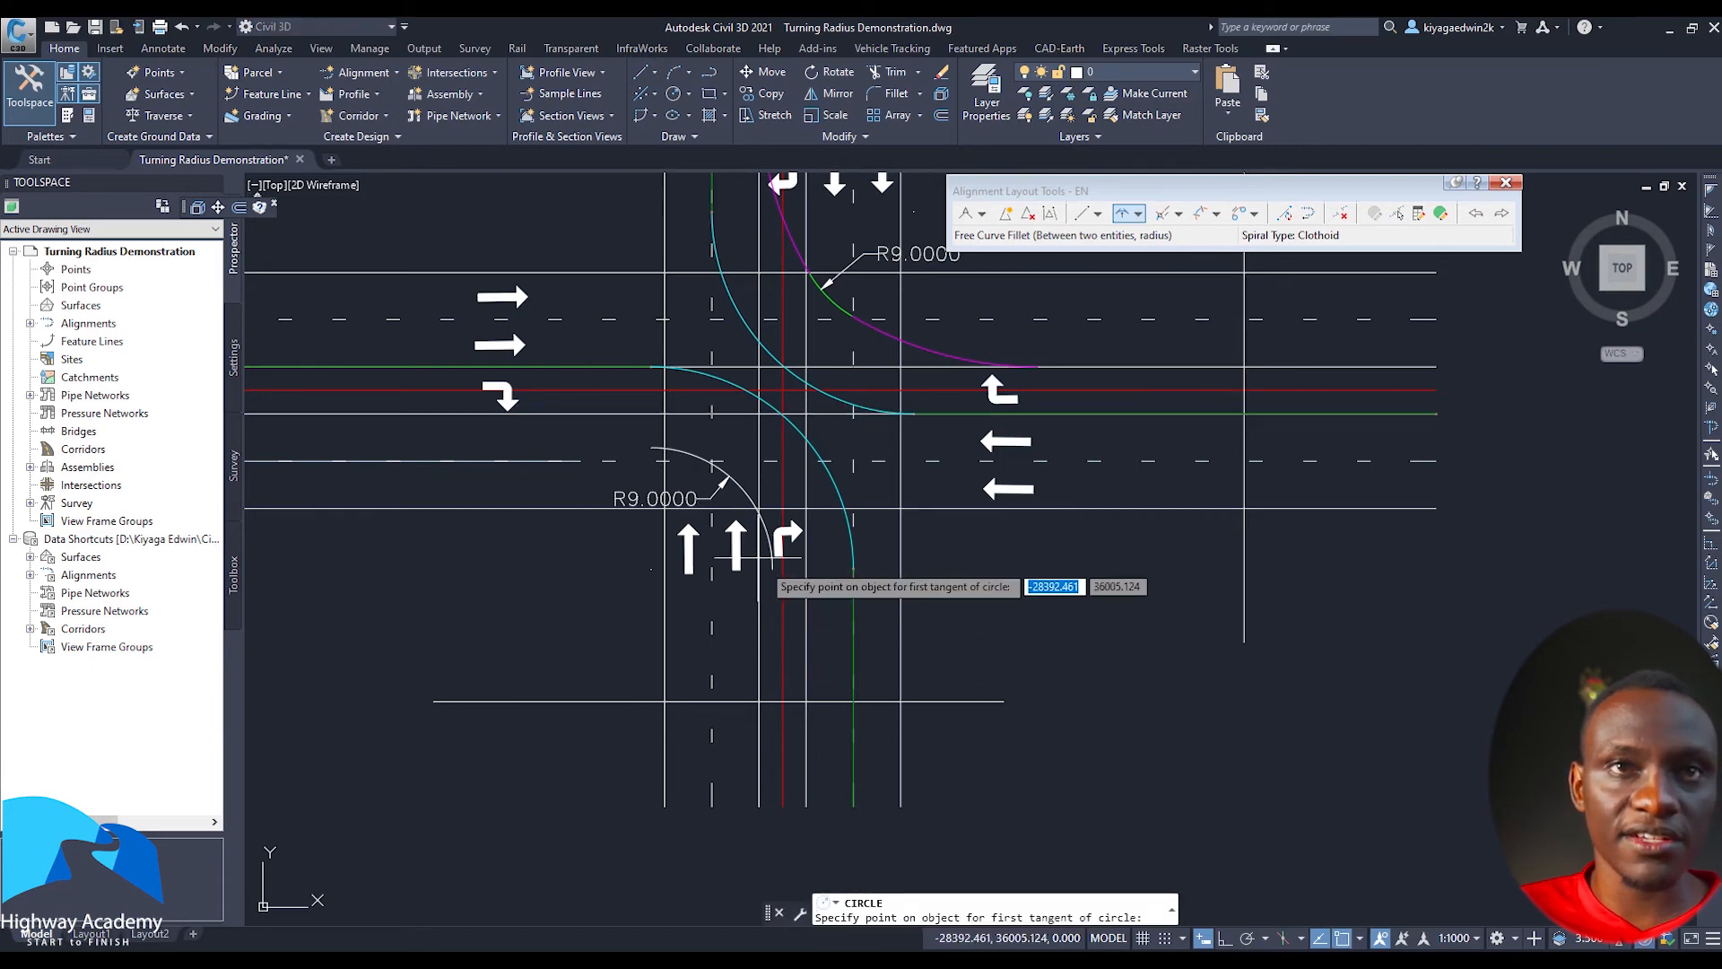
pyautogui.write('t')
pyautogui.press('Return')
pyautogui.scroll(2, 764, 538)
pyautogui.click(770, 549)
pyautogui.click(828, 639)
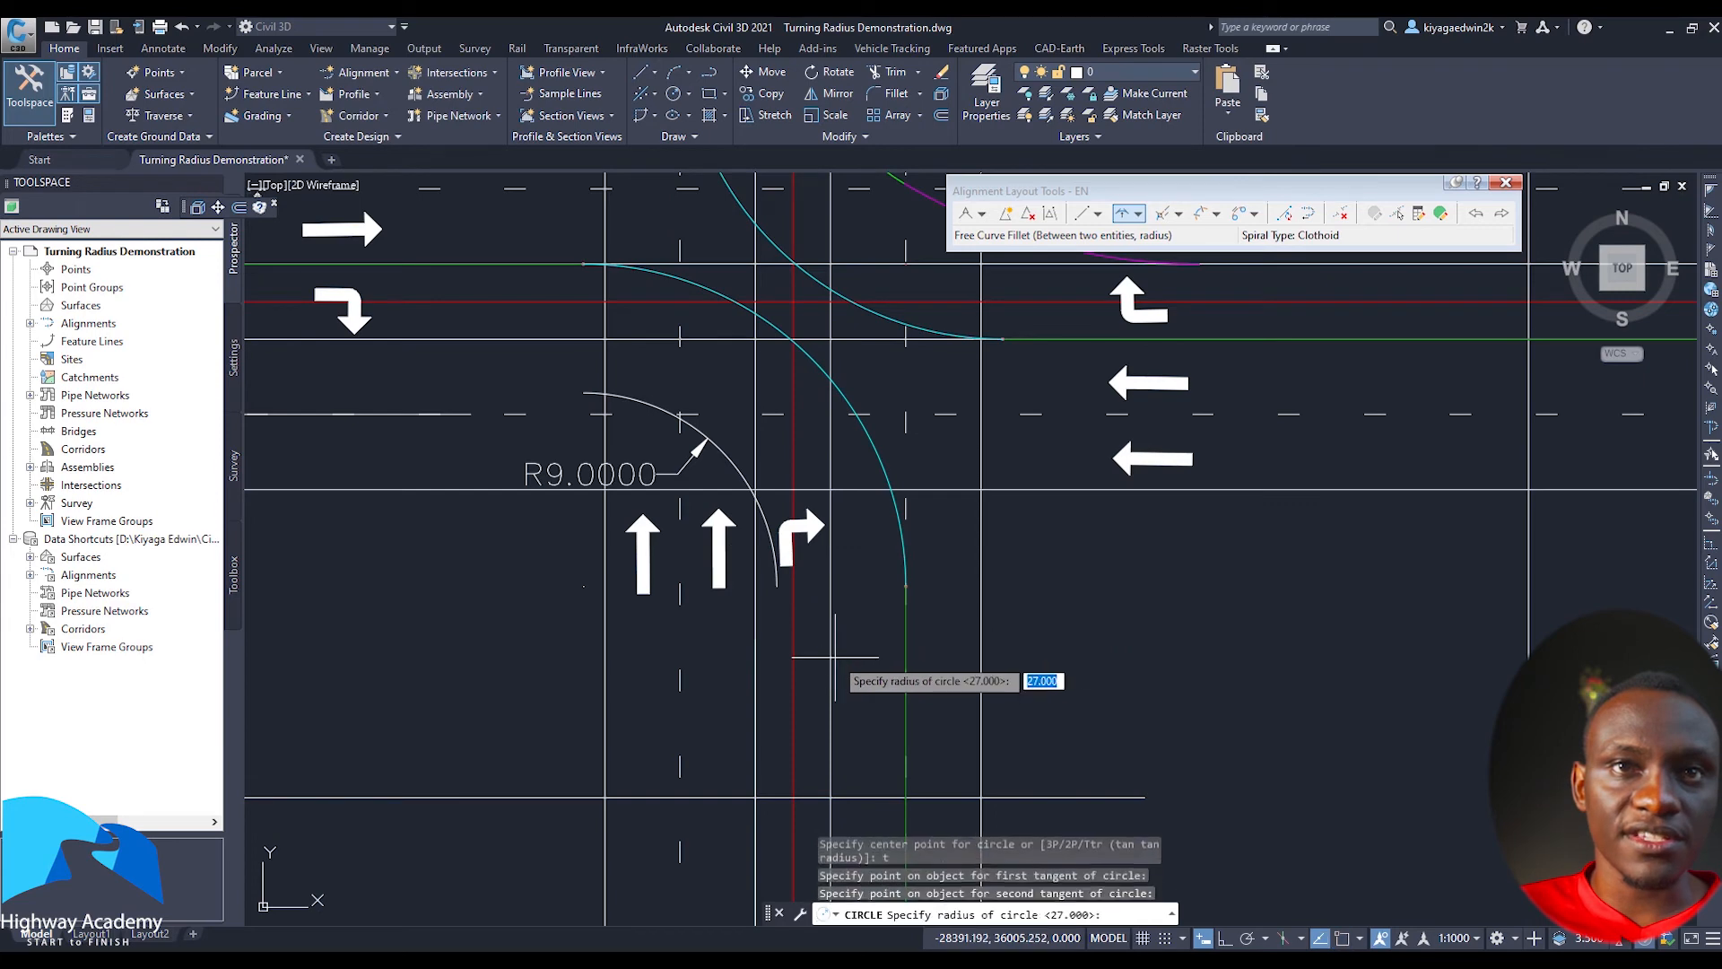
pyautogui.moveTo(825, 660); pyautogui.dragTo(795, 593, button='middle')
# Trim the new circle and the 9 m arc's lower end, leaving a smooth transition onto the south road
pyautogui.click(801, 625)
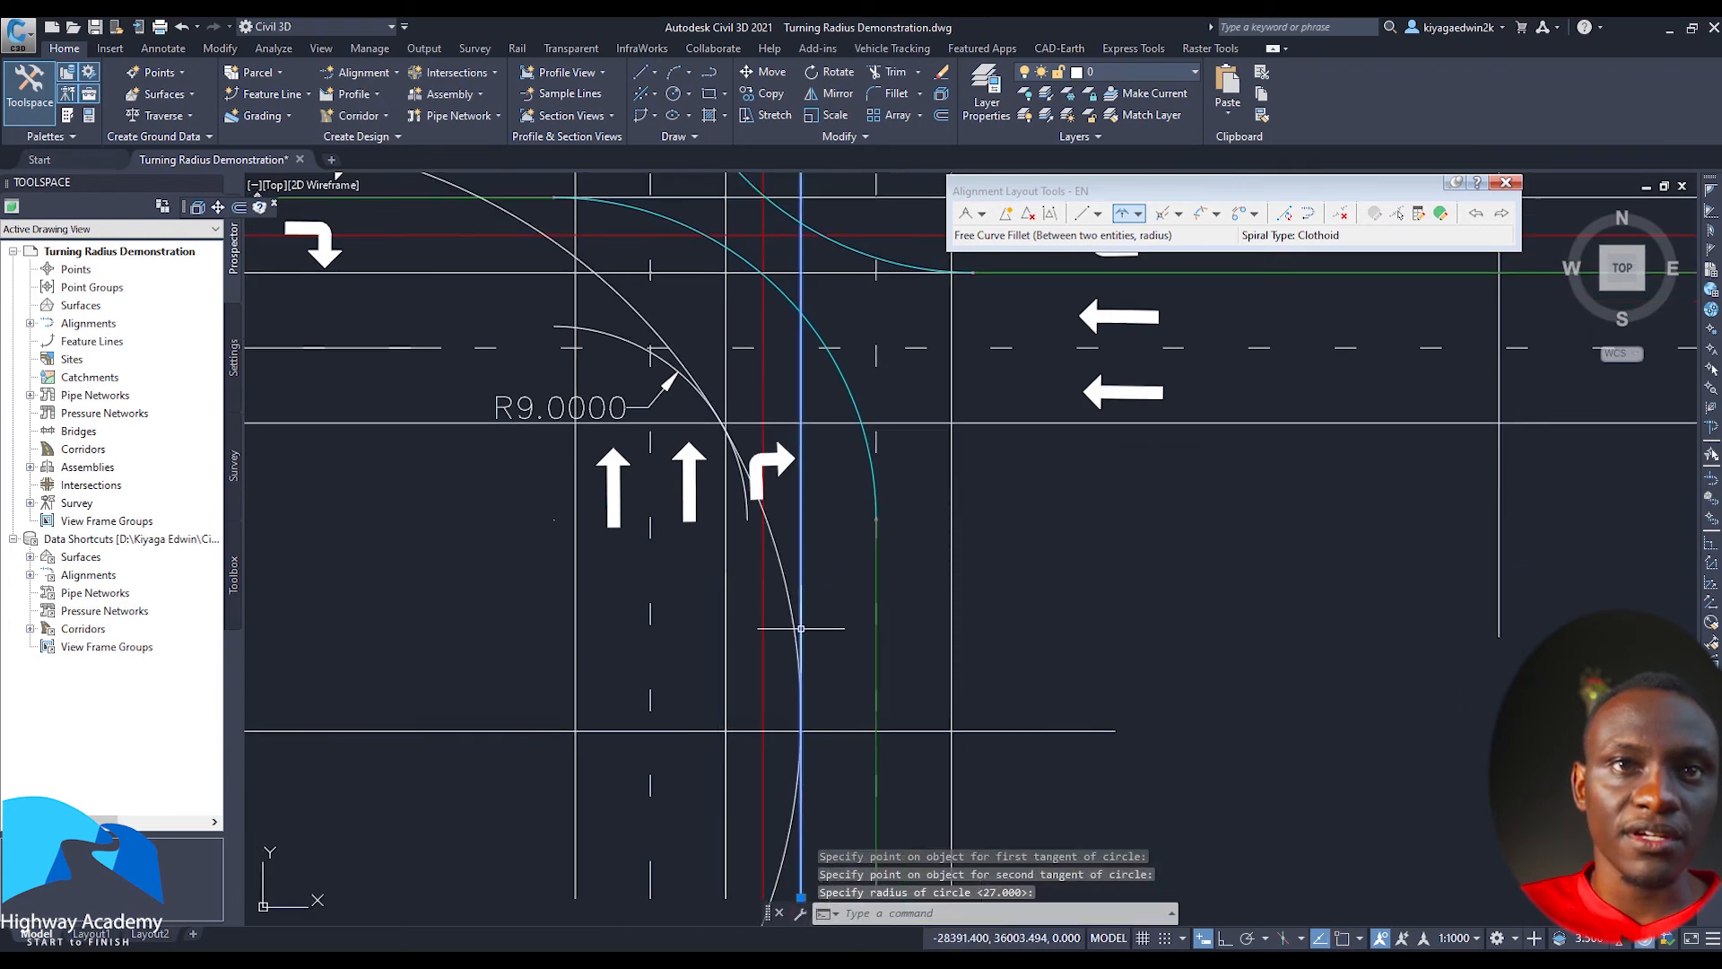
pyautogui.click(792, 614)
pyautogui.click(741, 483)
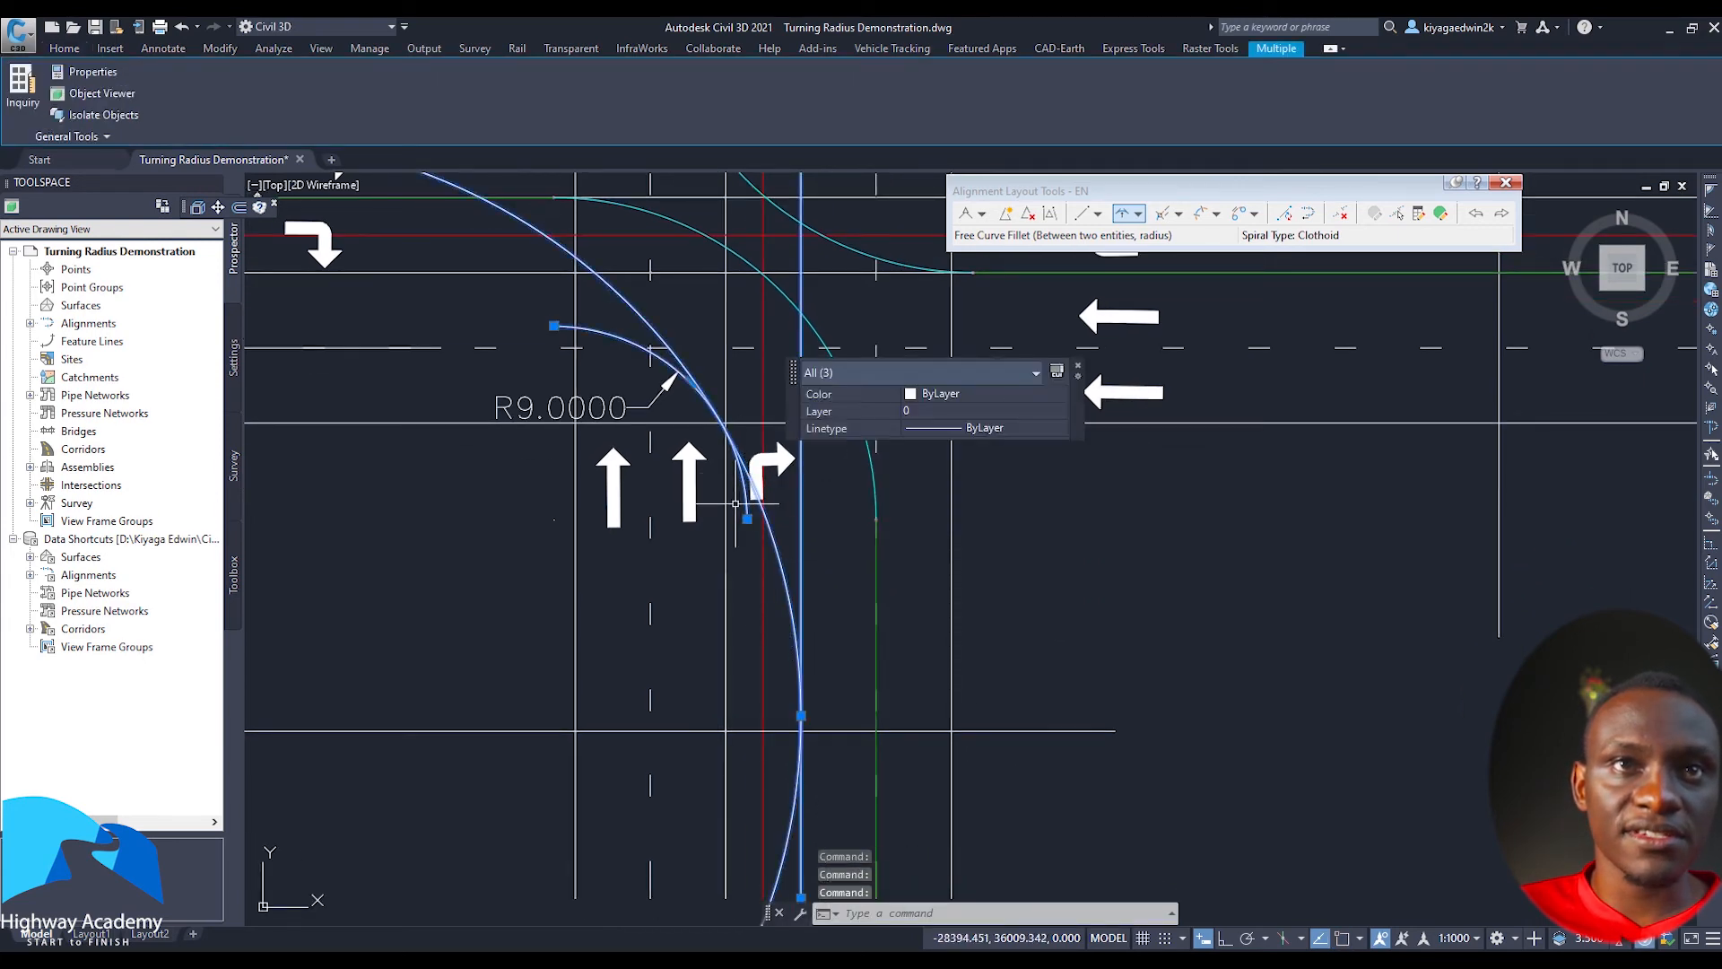
pyautogui.write('trim')
pyautogui.press('Return')
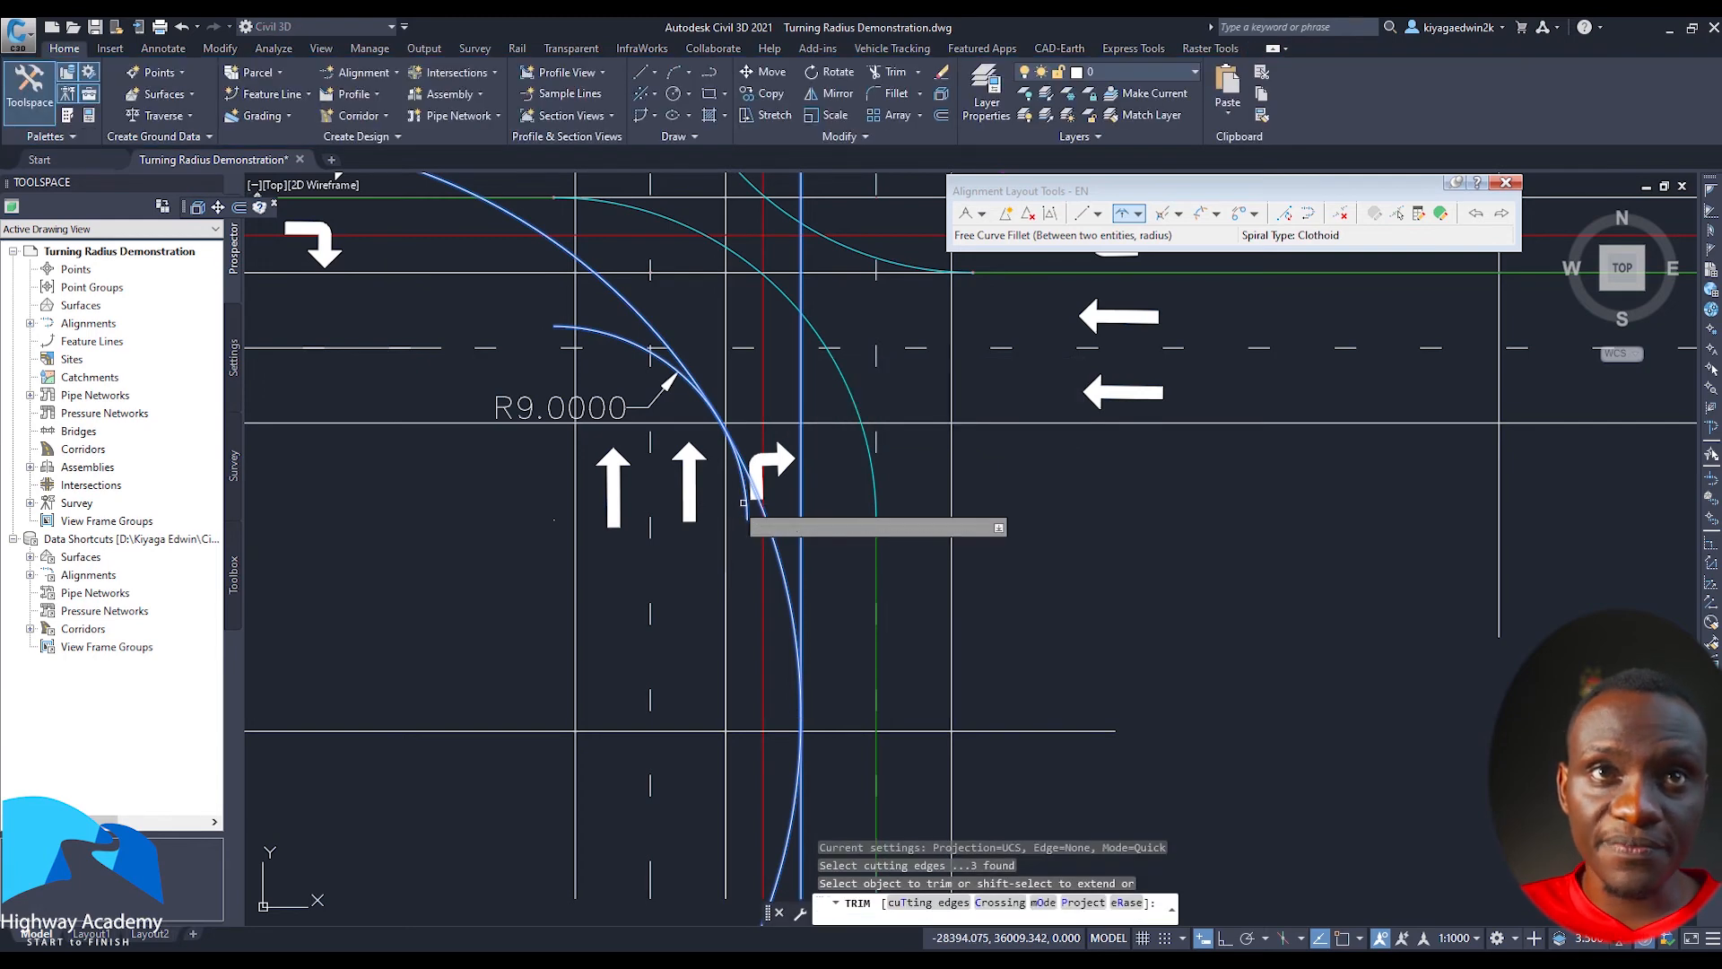
pyautogui.click(744, 502)
pyautogui.click(744, 503)
pyautogui.press('Return')
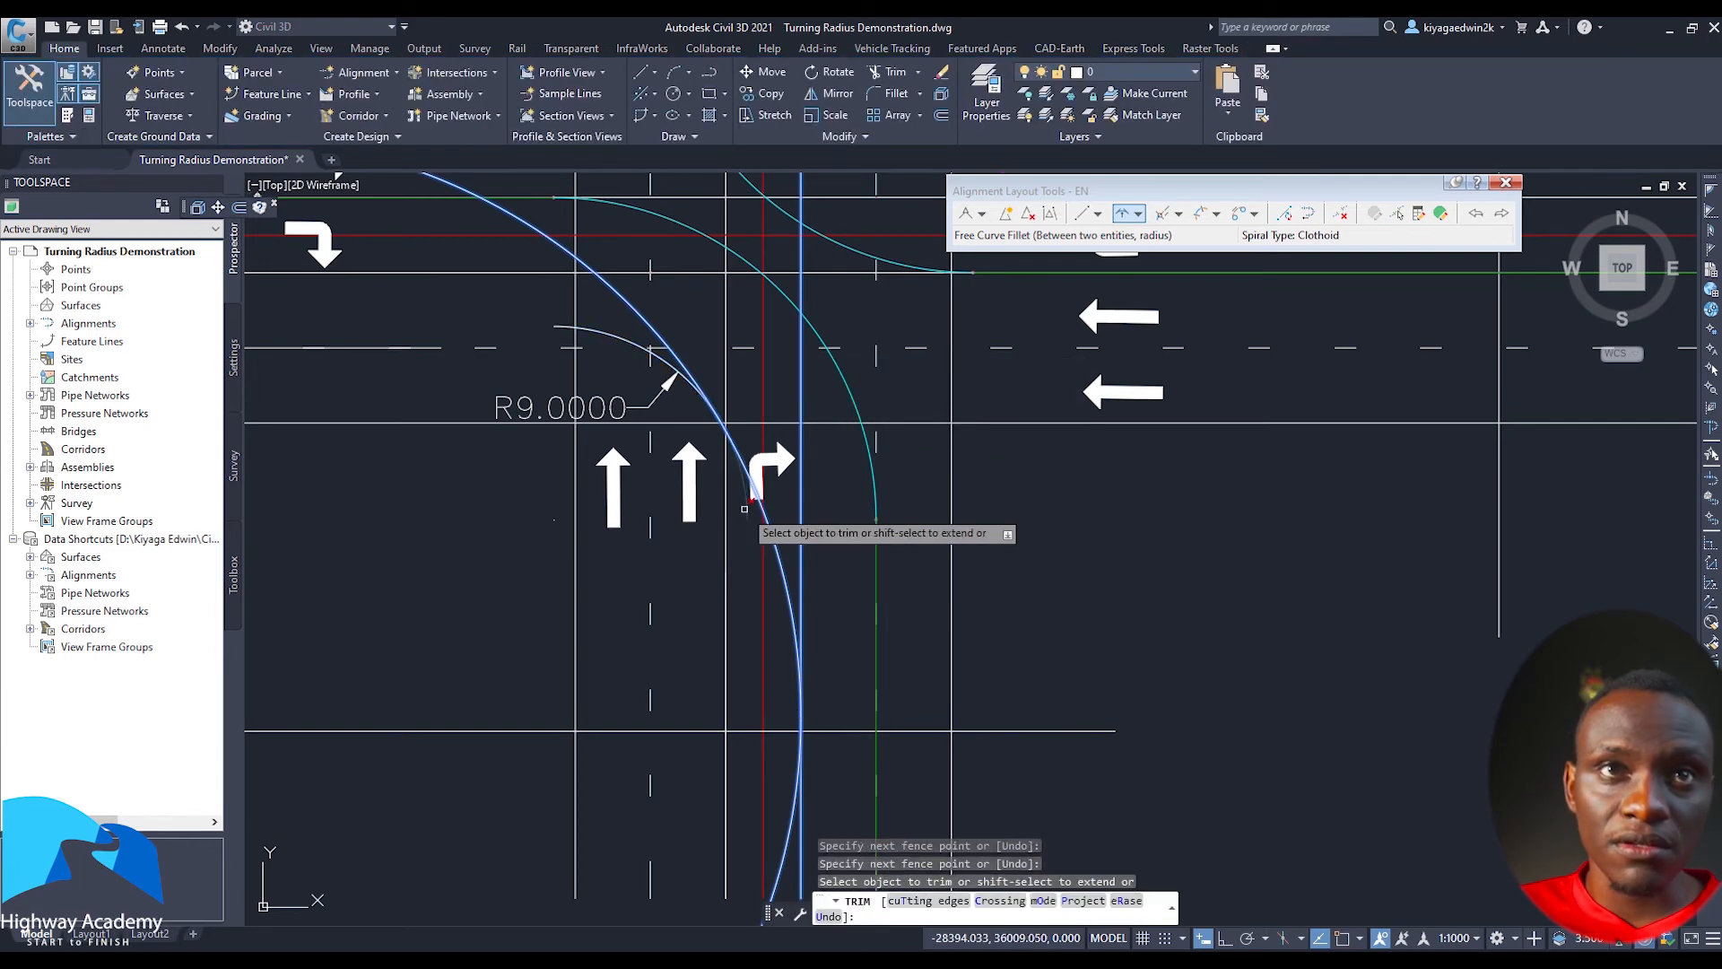
pyautogui.moveTo(744, 499); pyautogui.dragTo(744, 534, button='middle')
pyautogui.click(666, 394)
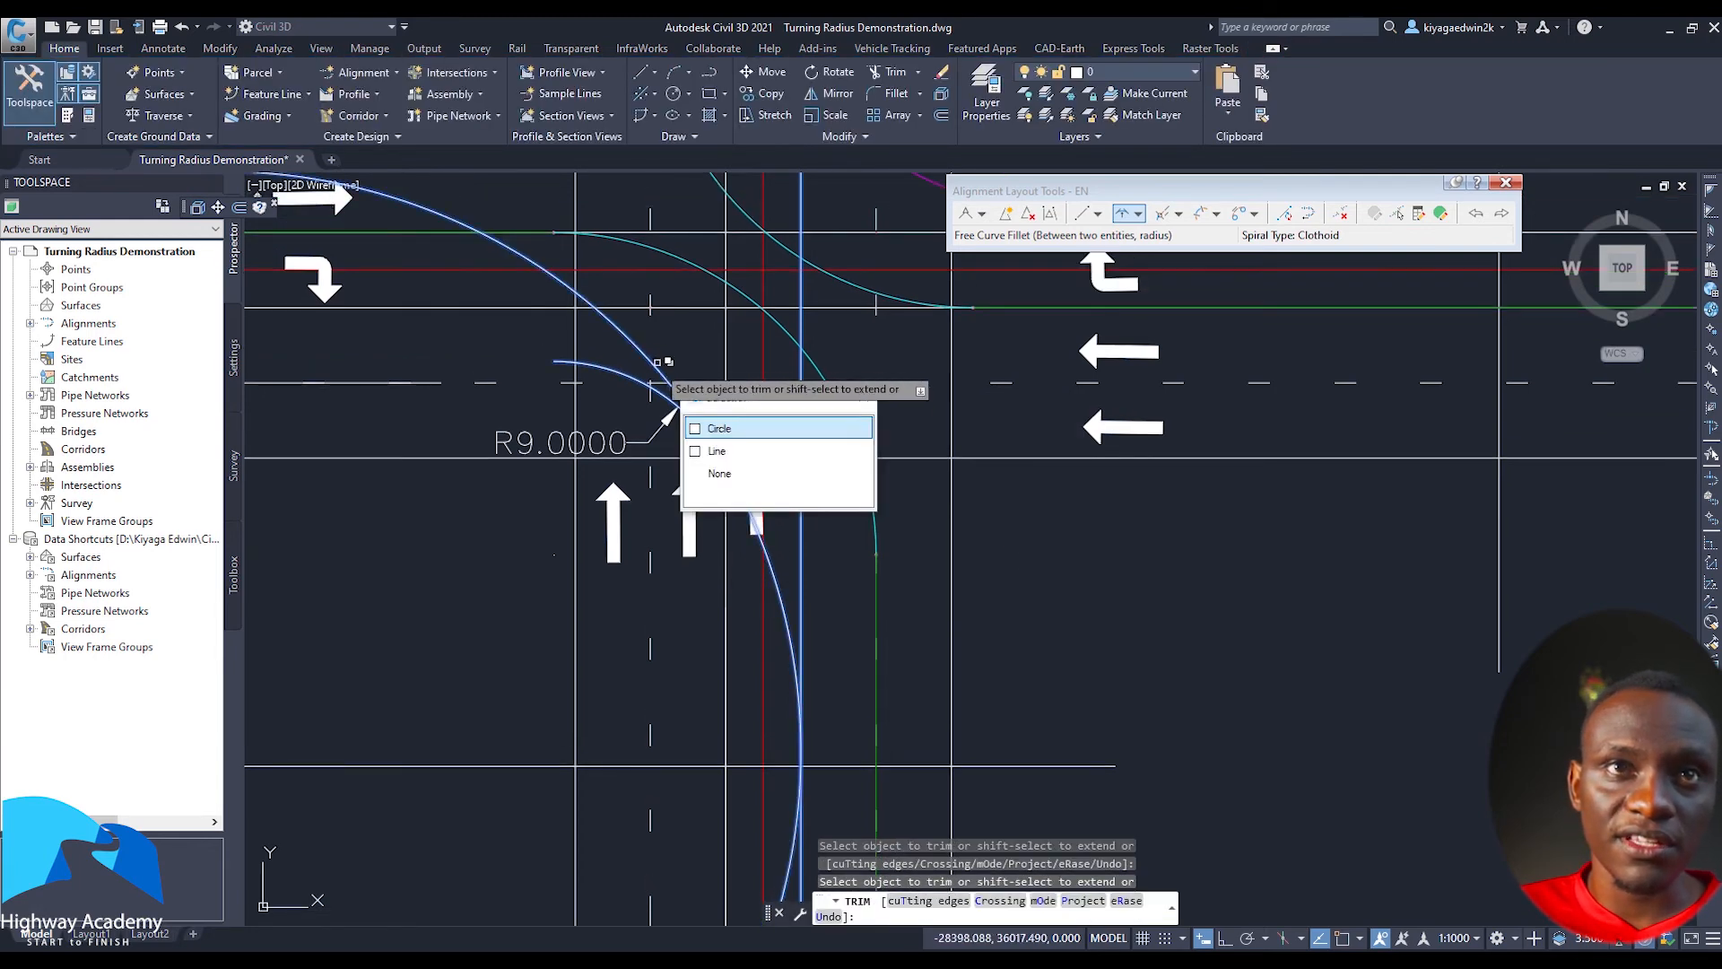
pyautogui.click(709, 437)
pyautogui.moveTo(677, 372); pyautogui.dragTo(696, 393, button='middle')
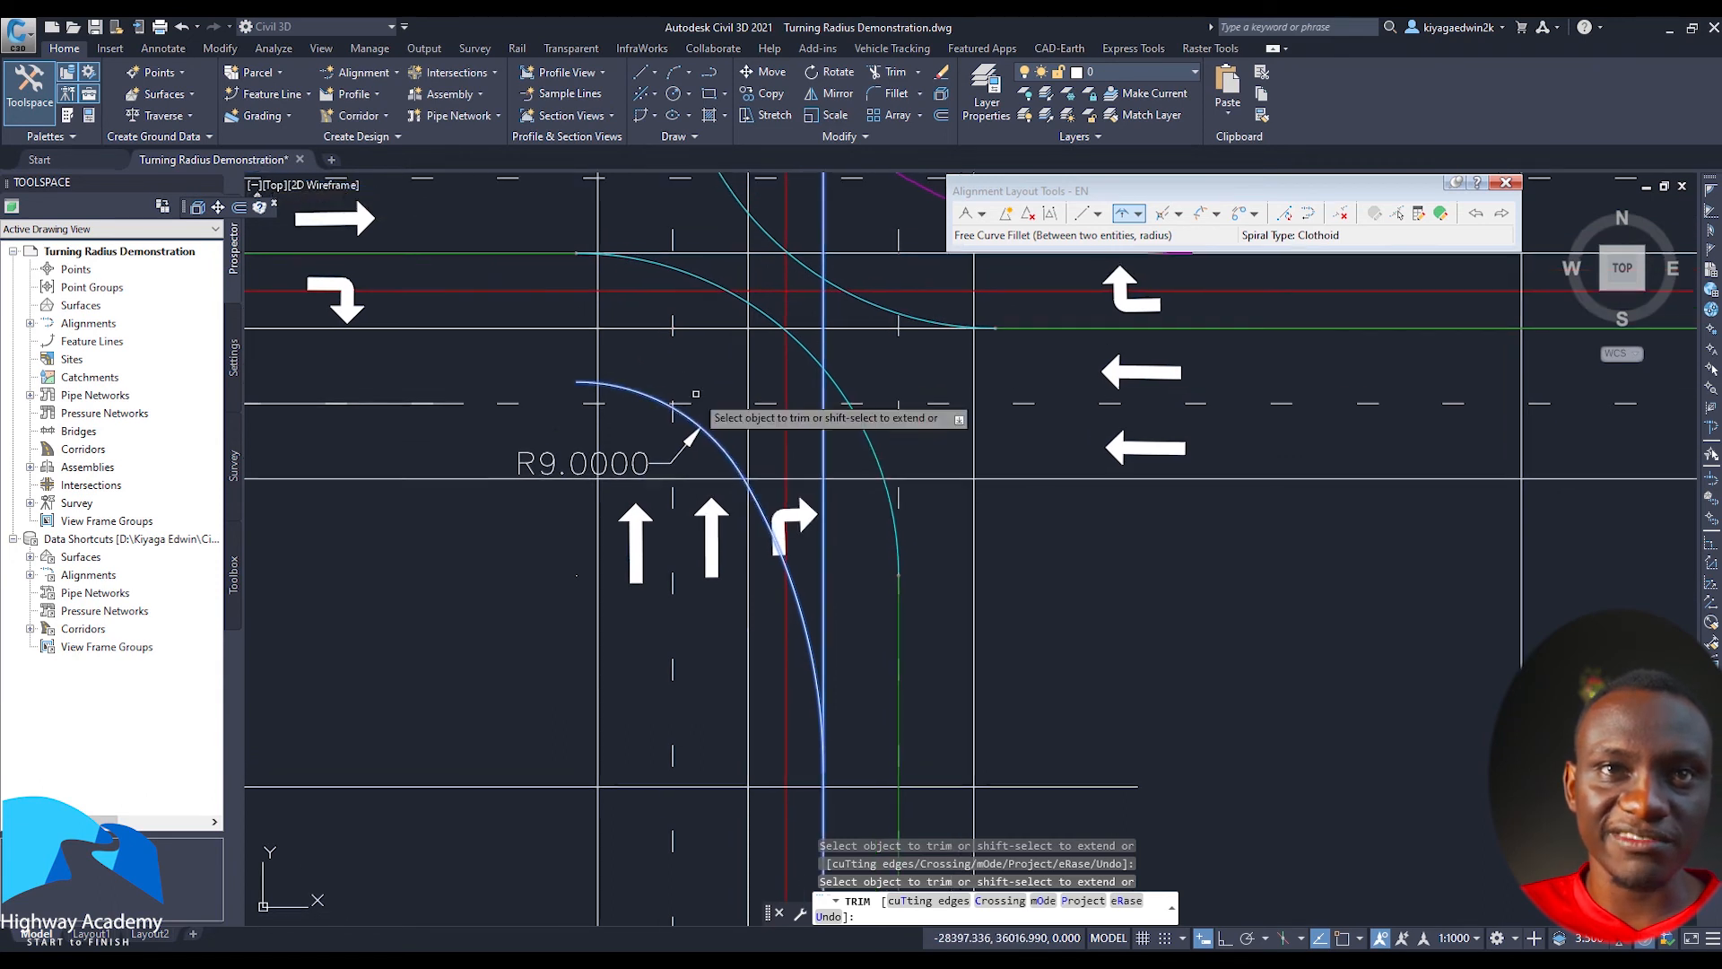
pyautogui.press('Escape')
# Draw a 27 m radius circle tangent to the south-west 9 m arc and the west road's median edge line
pyautogui.write('c')
pyautogui.press('Return')
pyautogui.write('t')
pyautogui.press('Return')
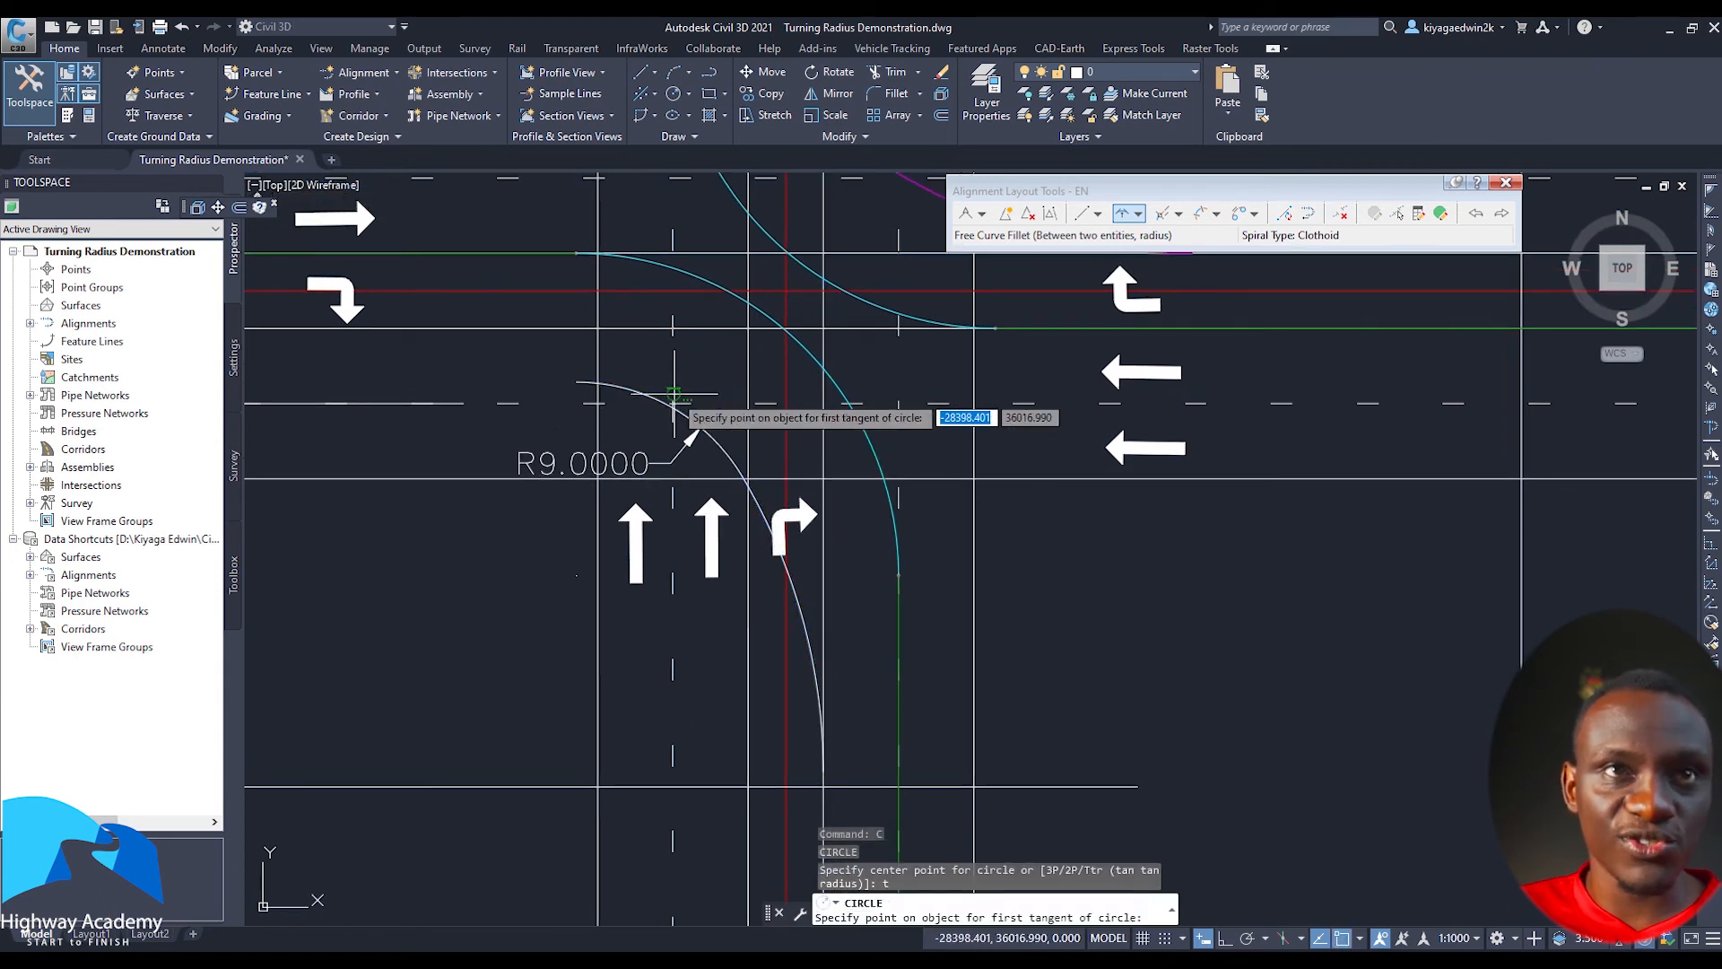
pyautogui.click(593, 387)
pyautogui.moveTo(592, 388); pyautogui.dragTo(720, 424, button='middle')
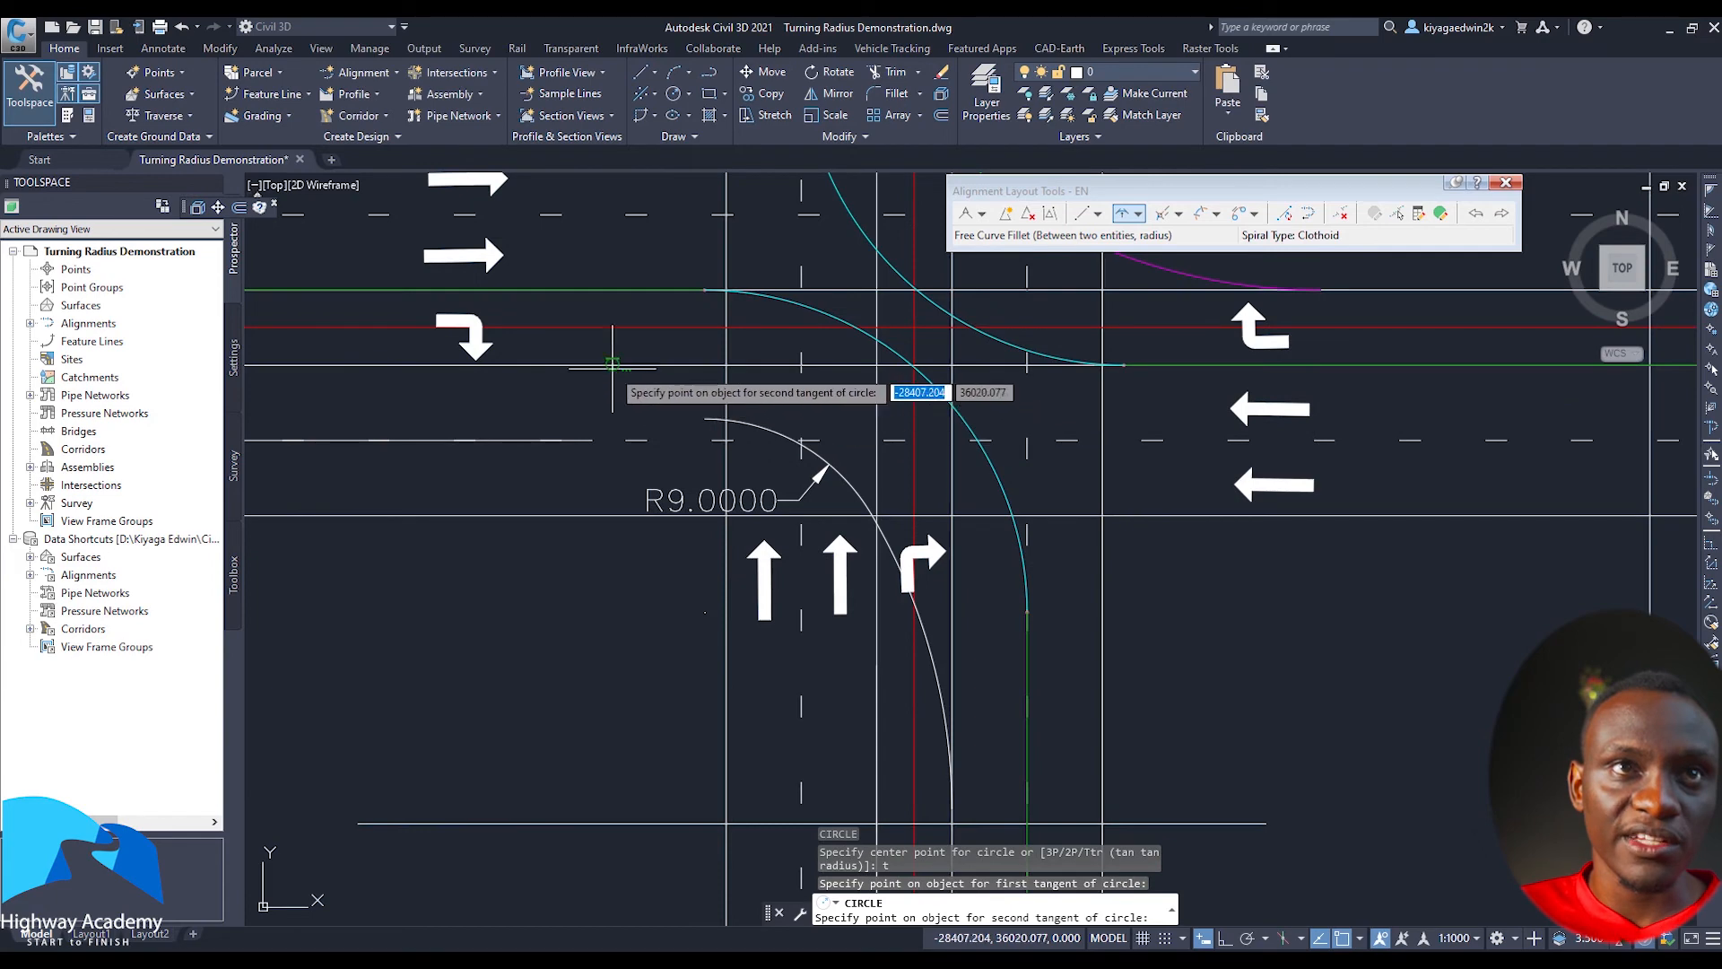
pyautogui.click(607, 365)
pyautogui.press('Return')
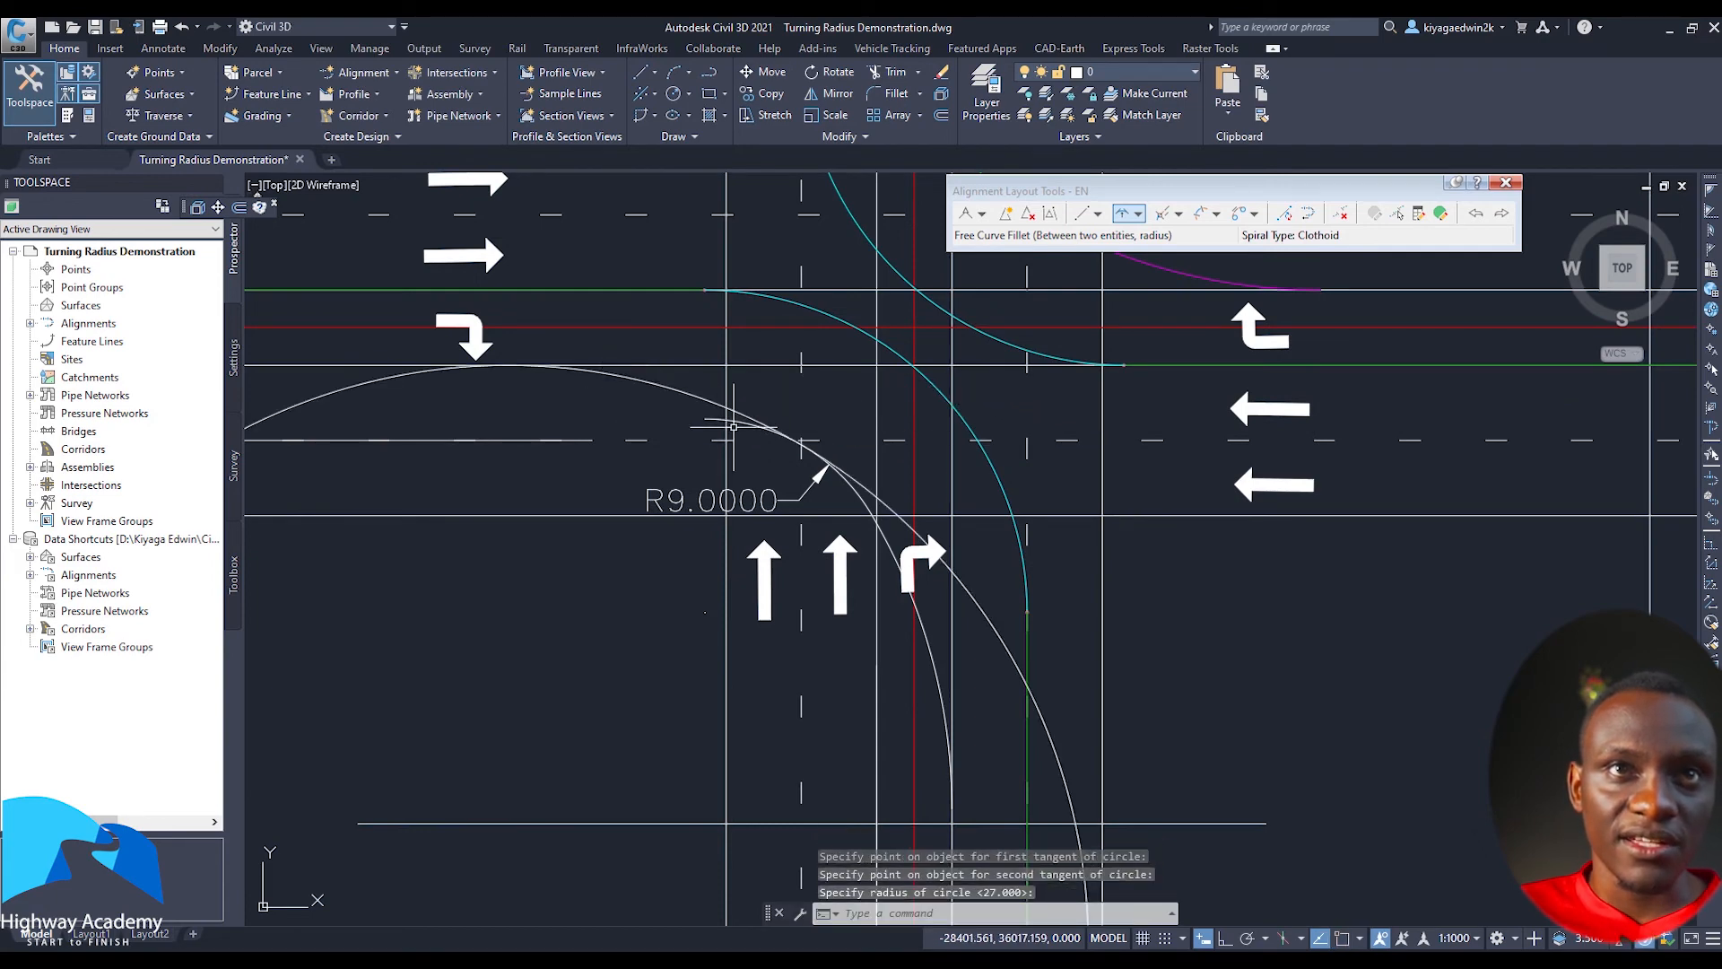
# Trim the circle and the 9 m arc's upper end, leaving a smooth transition onto the west road
pyautogui.click(700, 393)
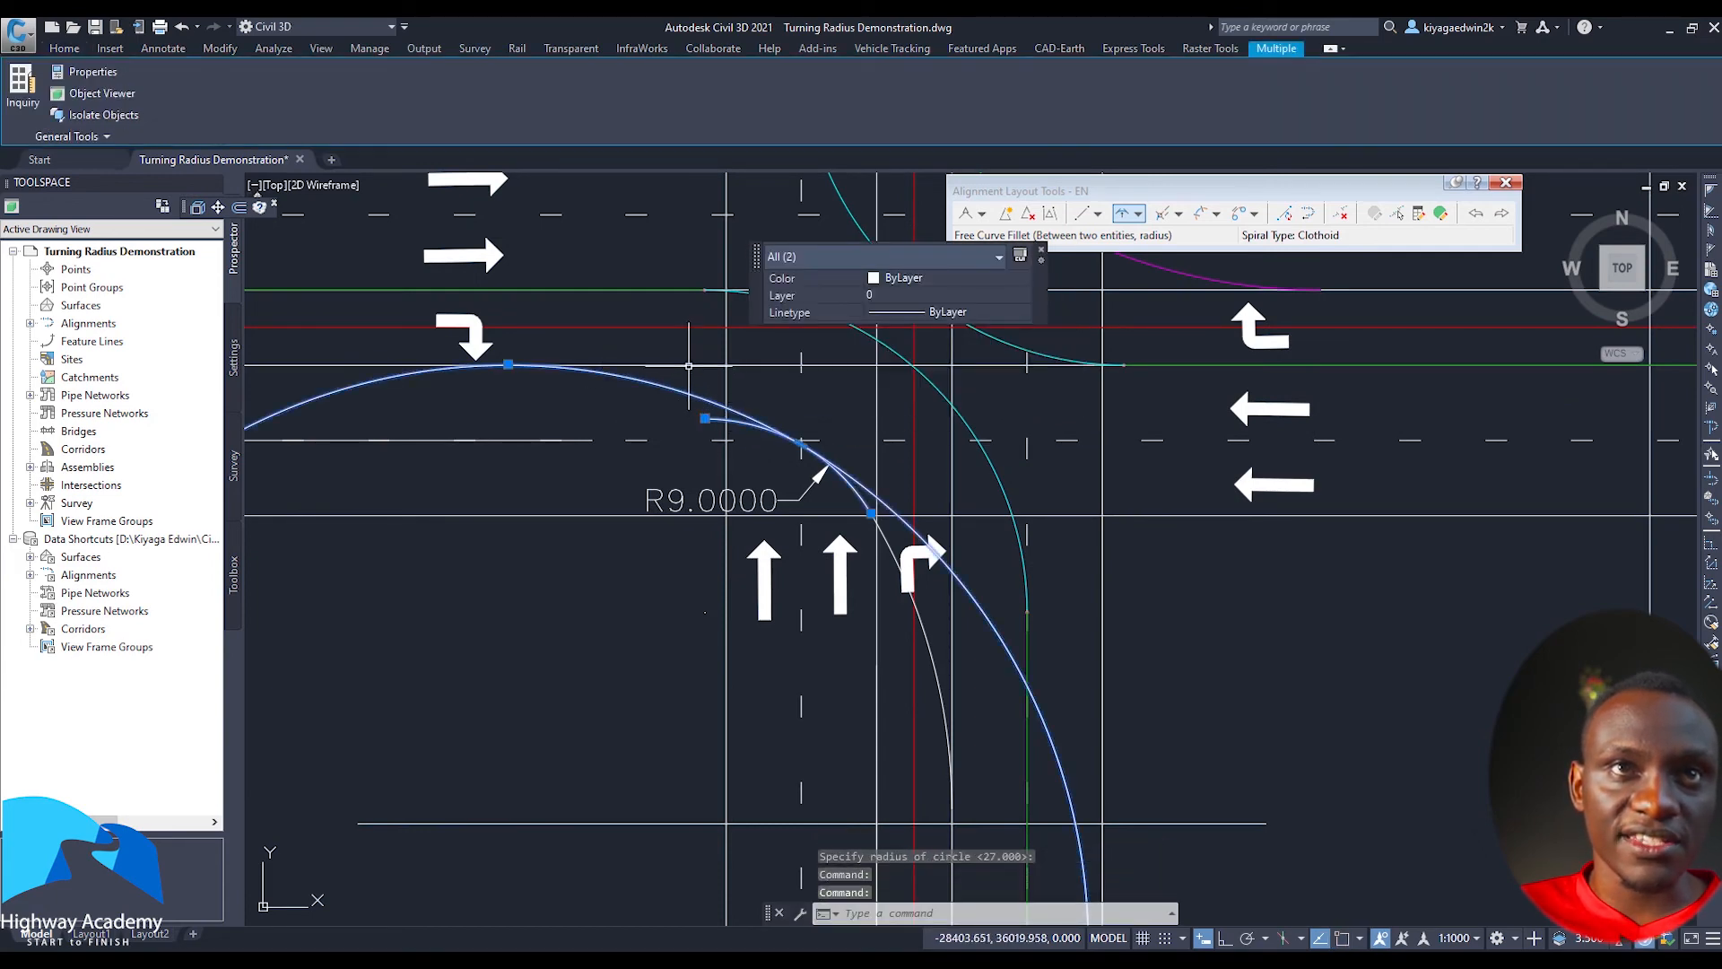
pyautogui.click(689, 365)
pyautogui.press('Return')
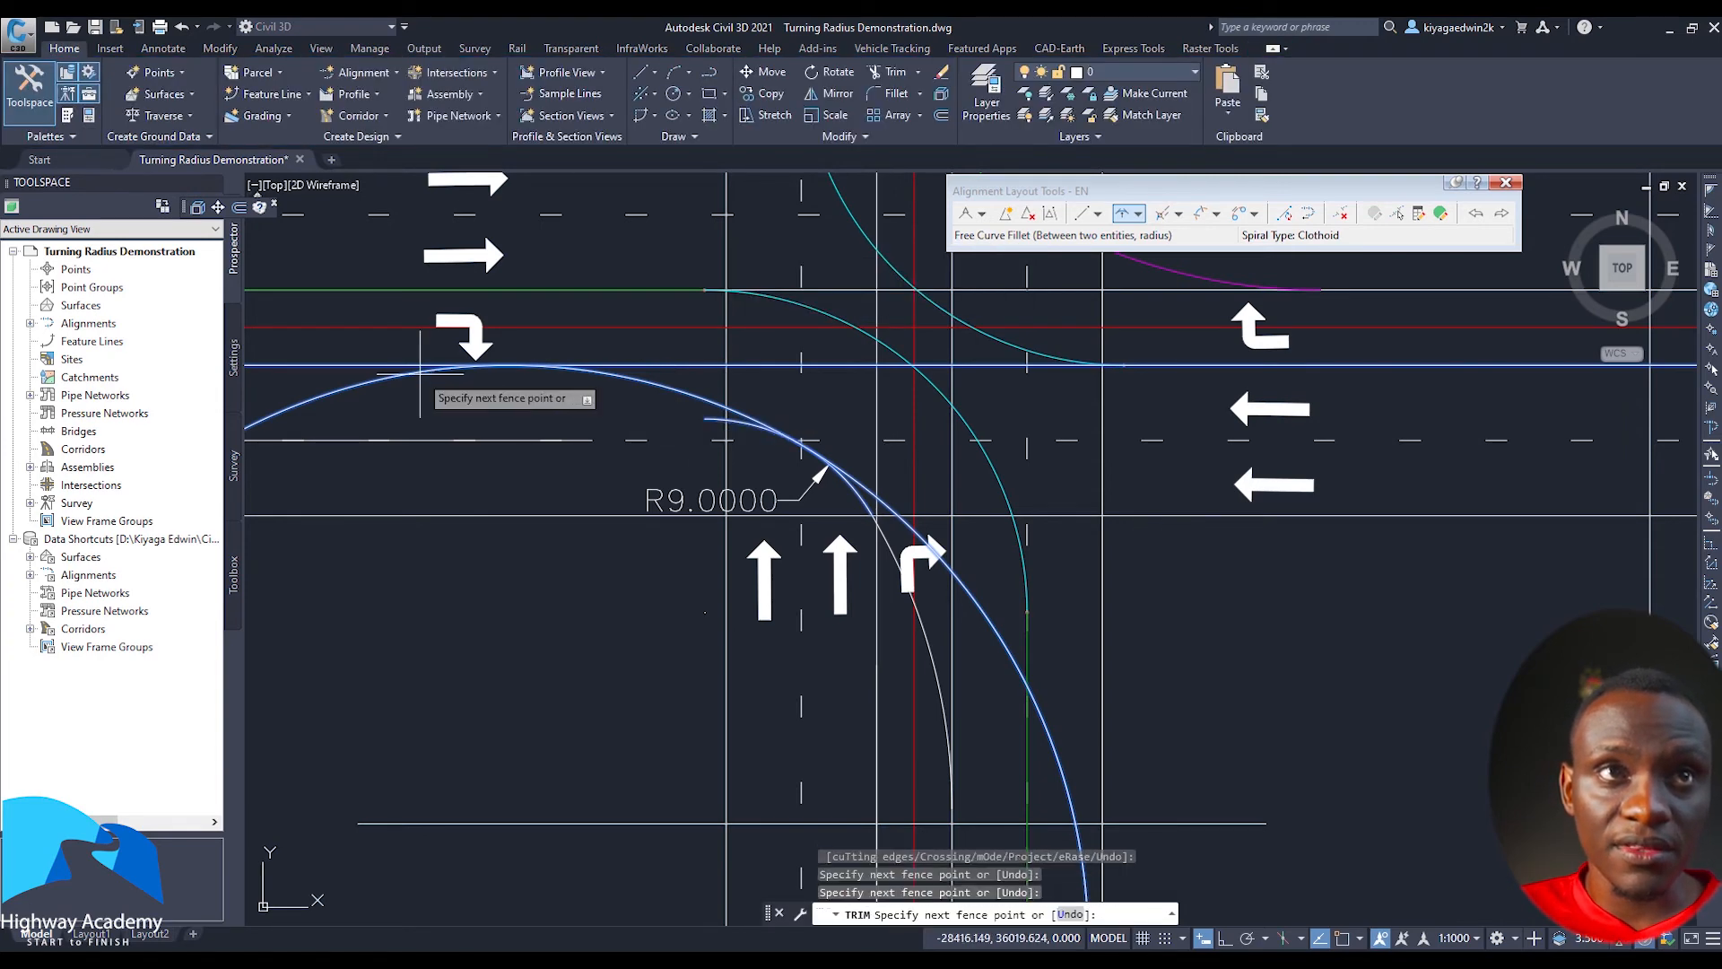
pyautogui.click(421, 374)
pyautogui.click(740, 422)
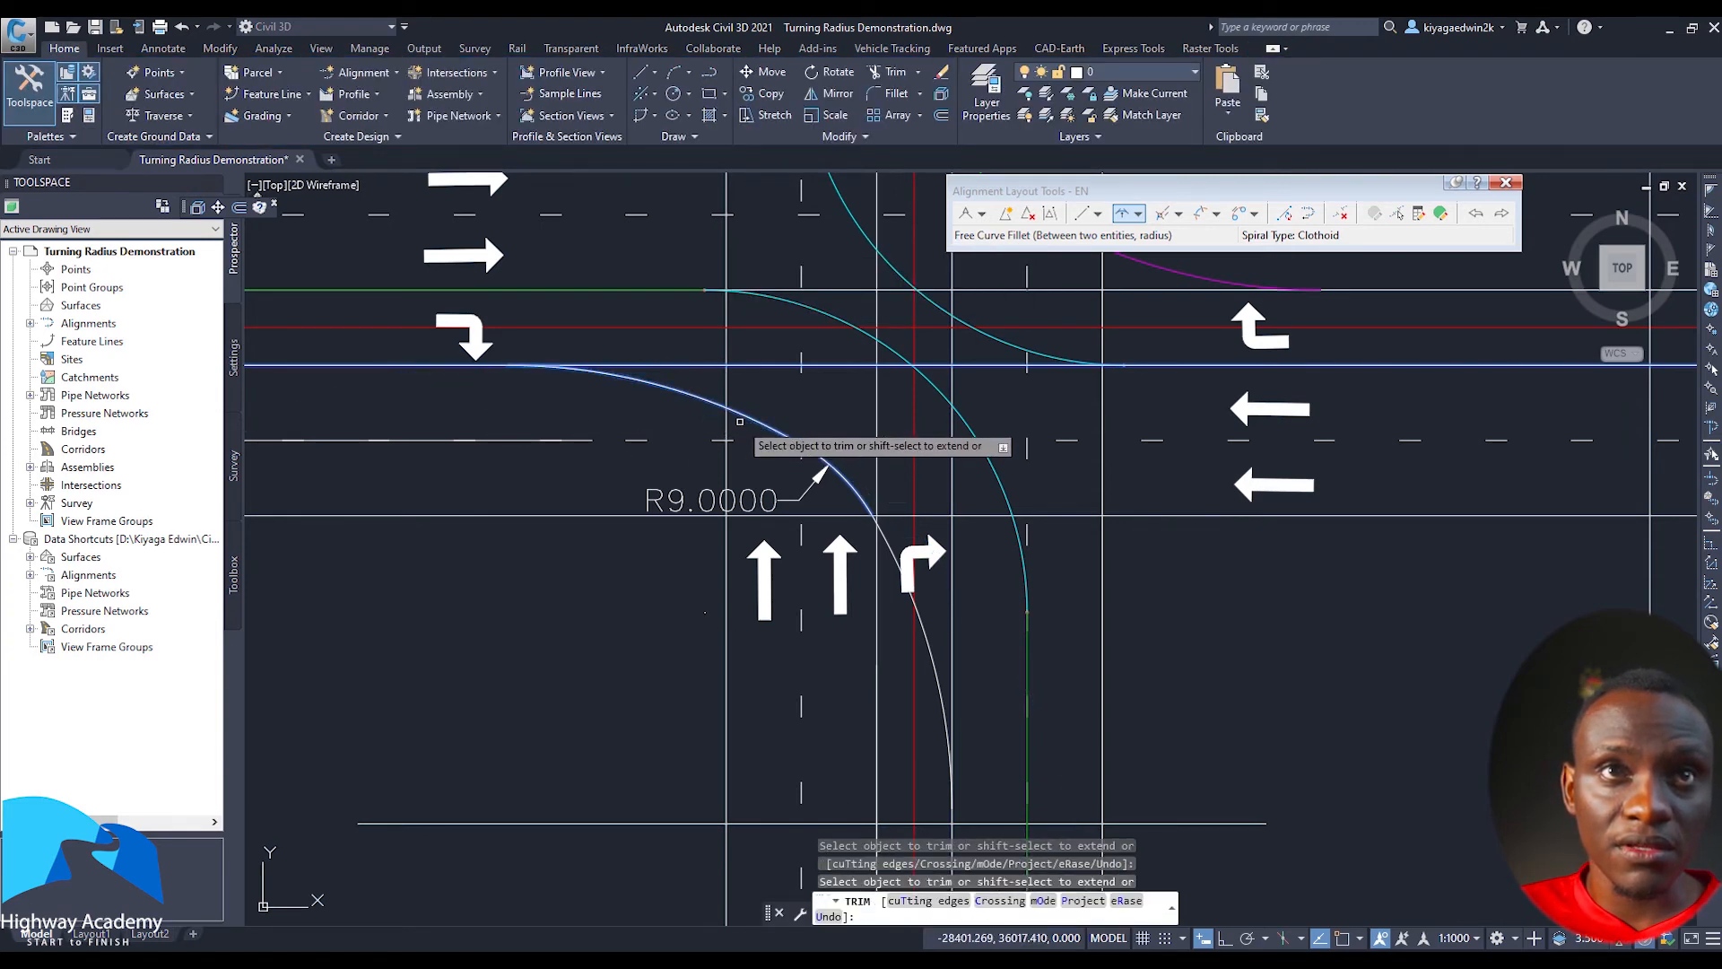
pyautogui.press('Escape')
# Match the green properties of the north-east 9 m arc onto the south-west 9 m arc
pyautogui.write('ma')
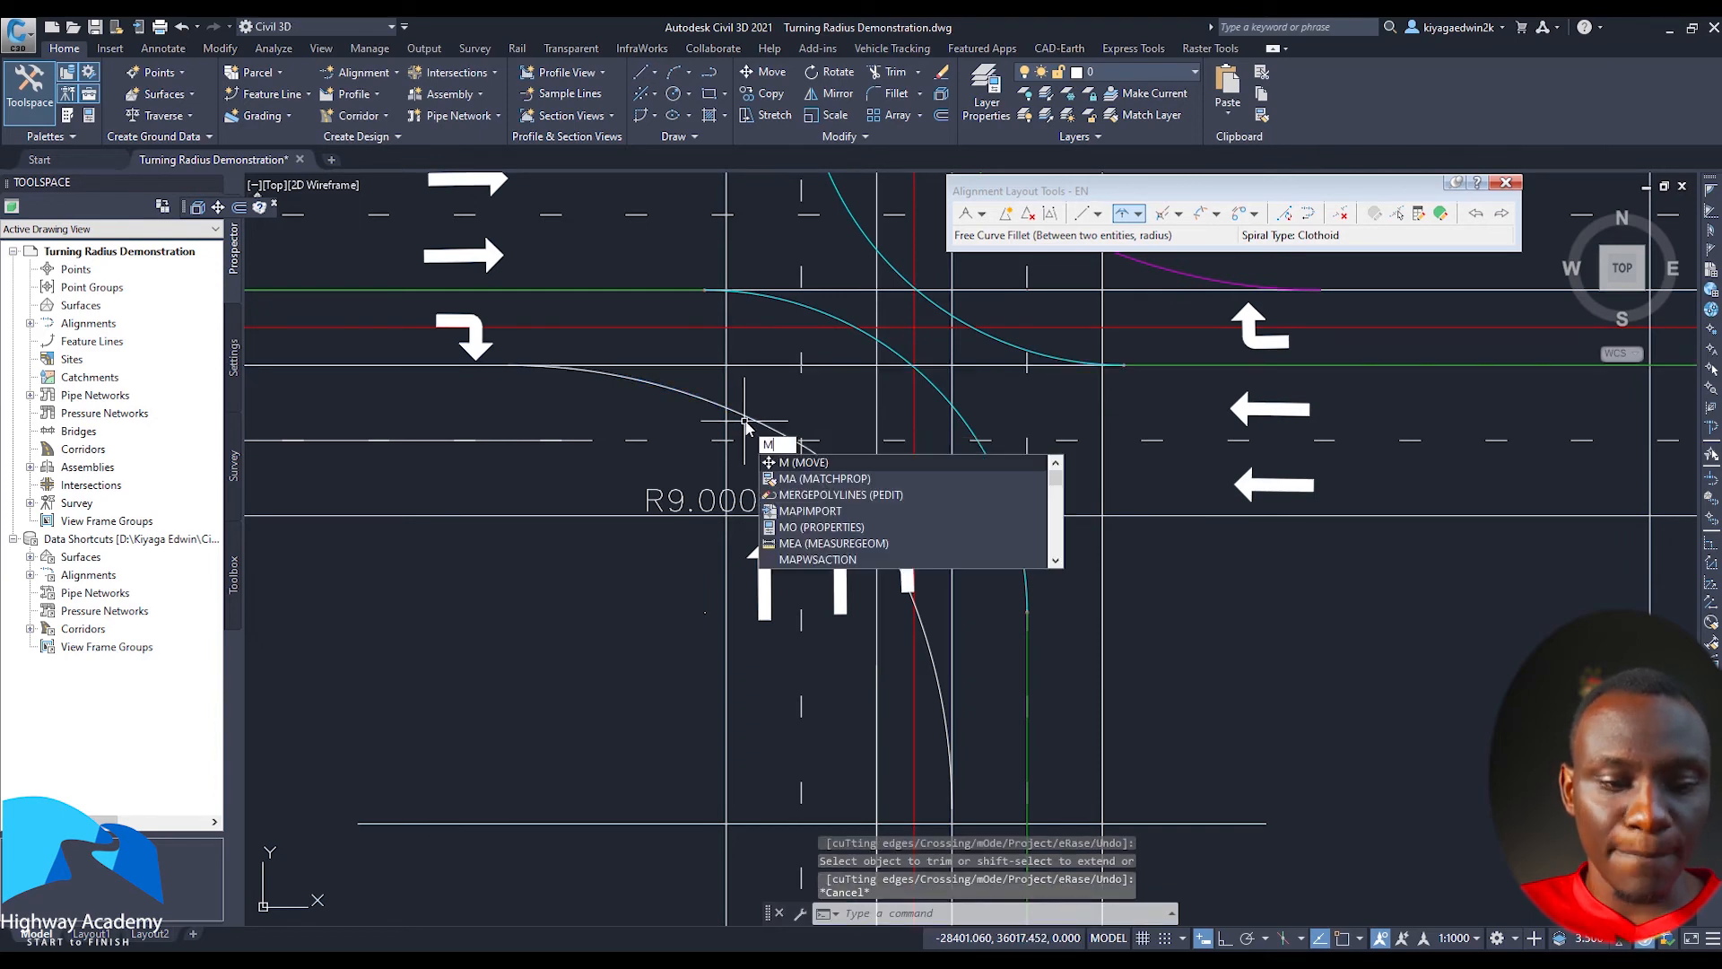
pyautogui.press('Return')
pyautogui.scroll(-2, 772, 426)
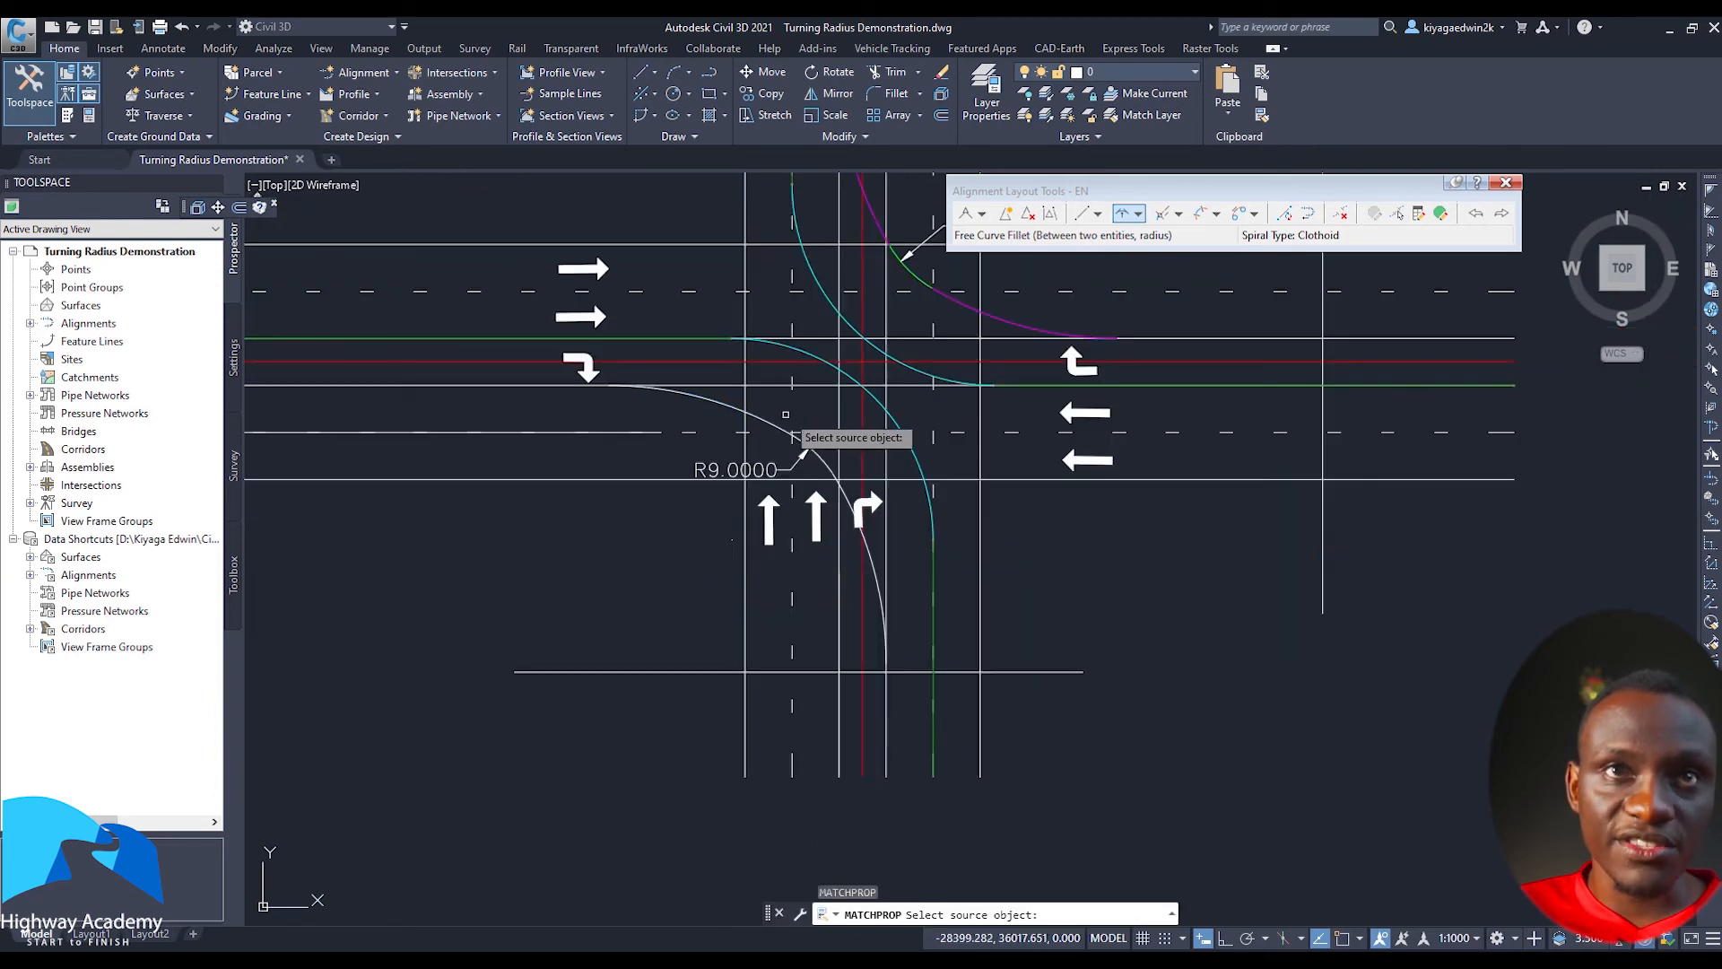
pyautogui.click(922, 289)
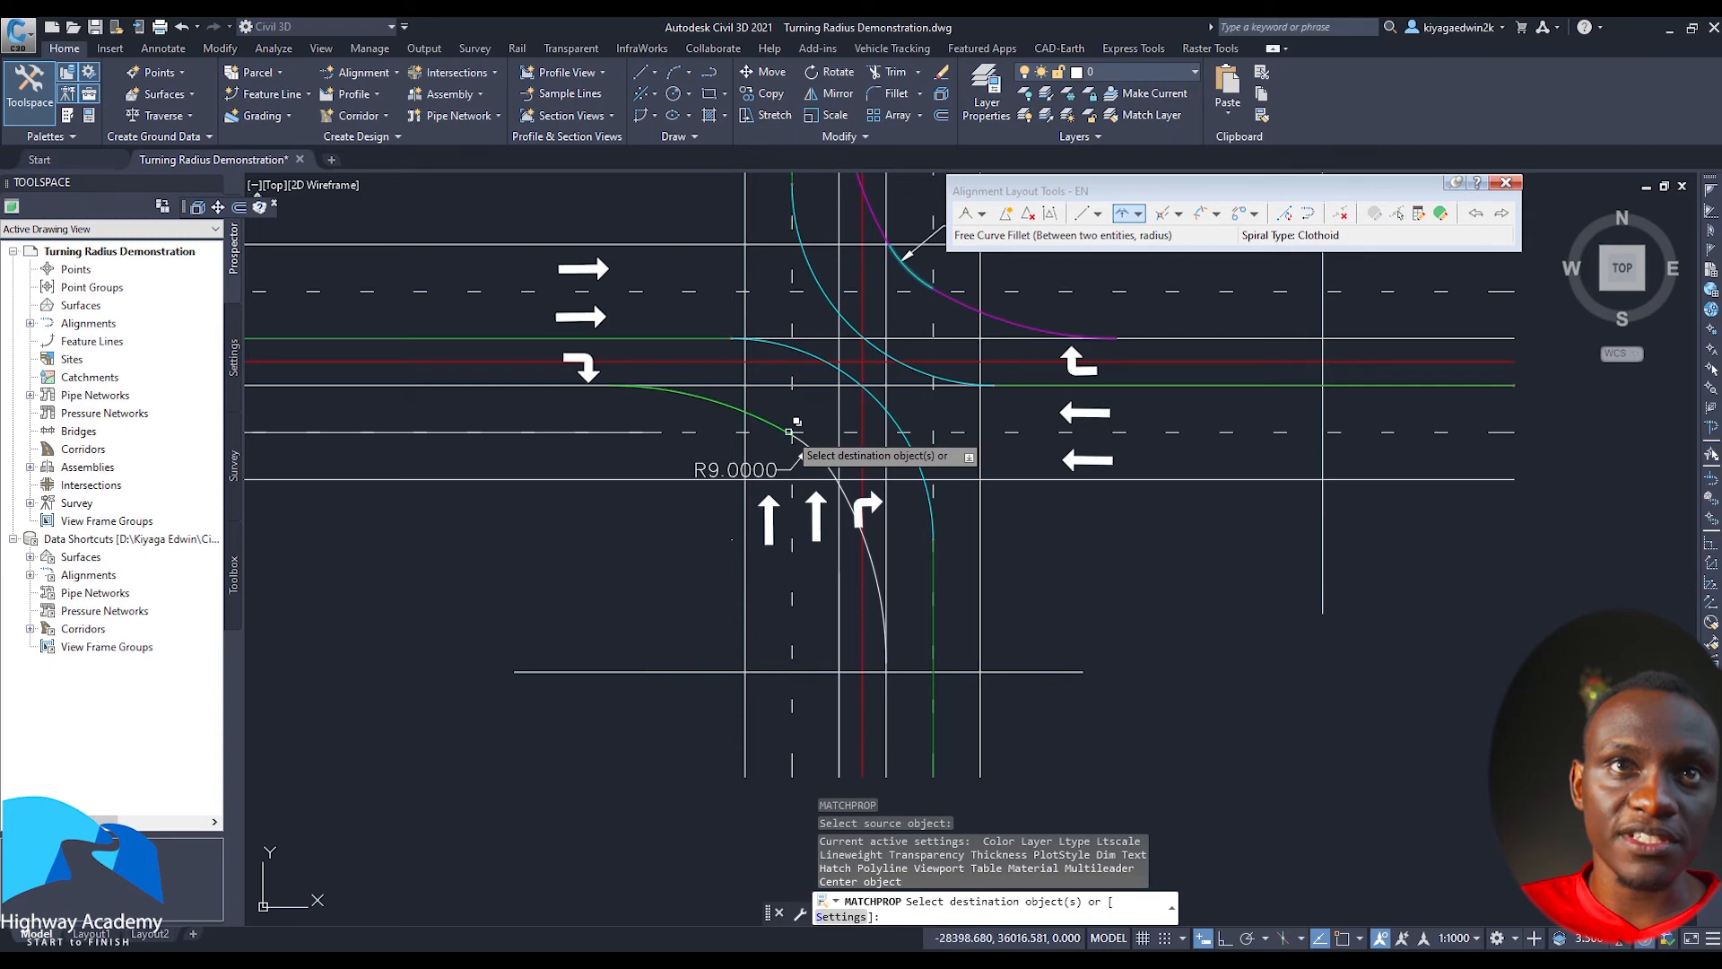
pyautogui.scroll(2, 797, 423)
pyautogui.click(810, 444)
pyautogui.press('Return')
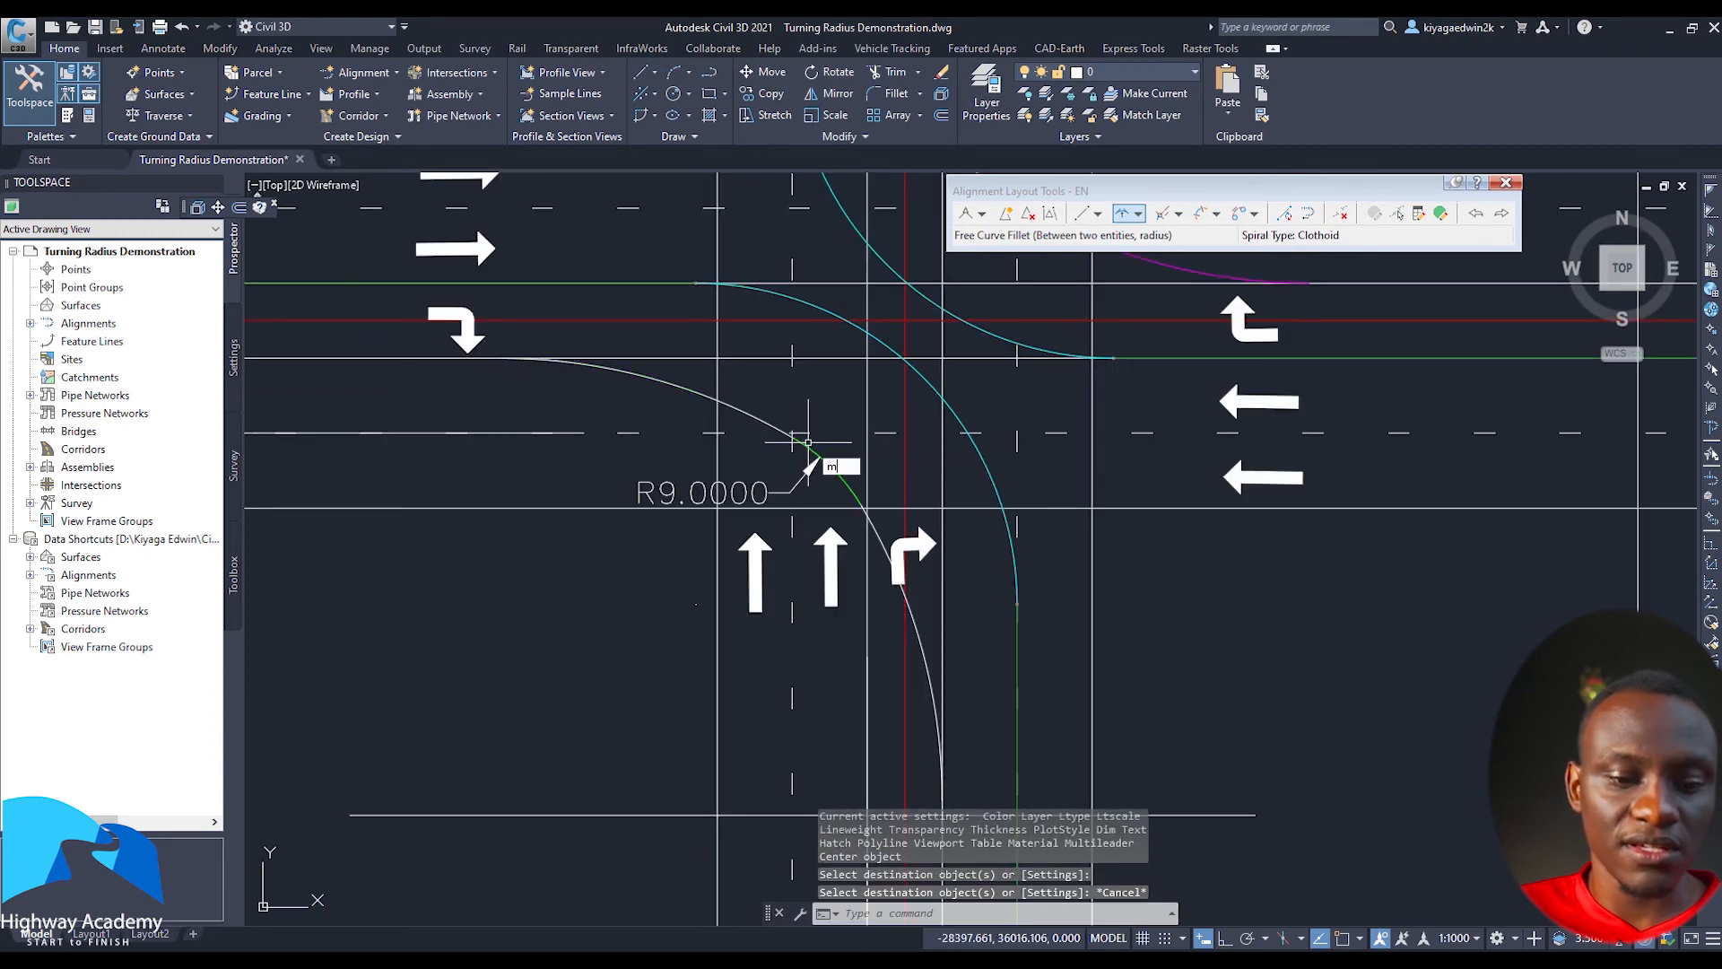
# Match the magenta properties of the north-east transition arc onto both 27 m transition arcs of the south-west curve
pyautogui.press('Return')
pyautogui.scroll(-2, 807, 450)
pyautogui.click(966, 366)
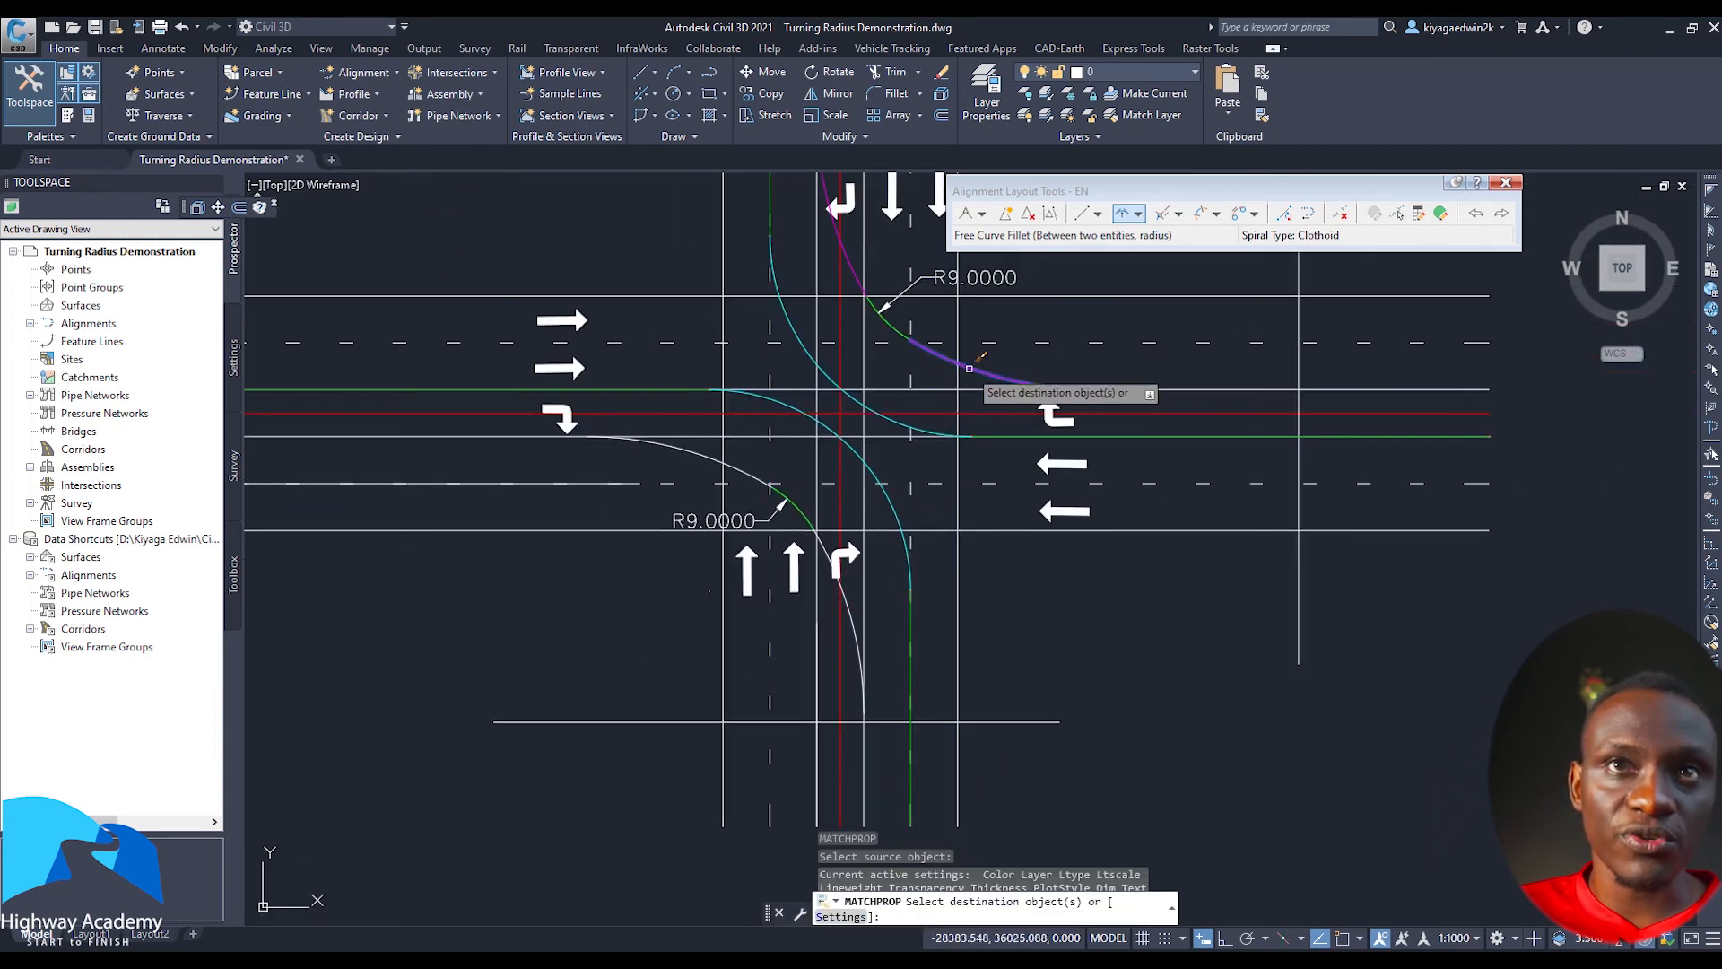
pyautogui.click(829, 551)
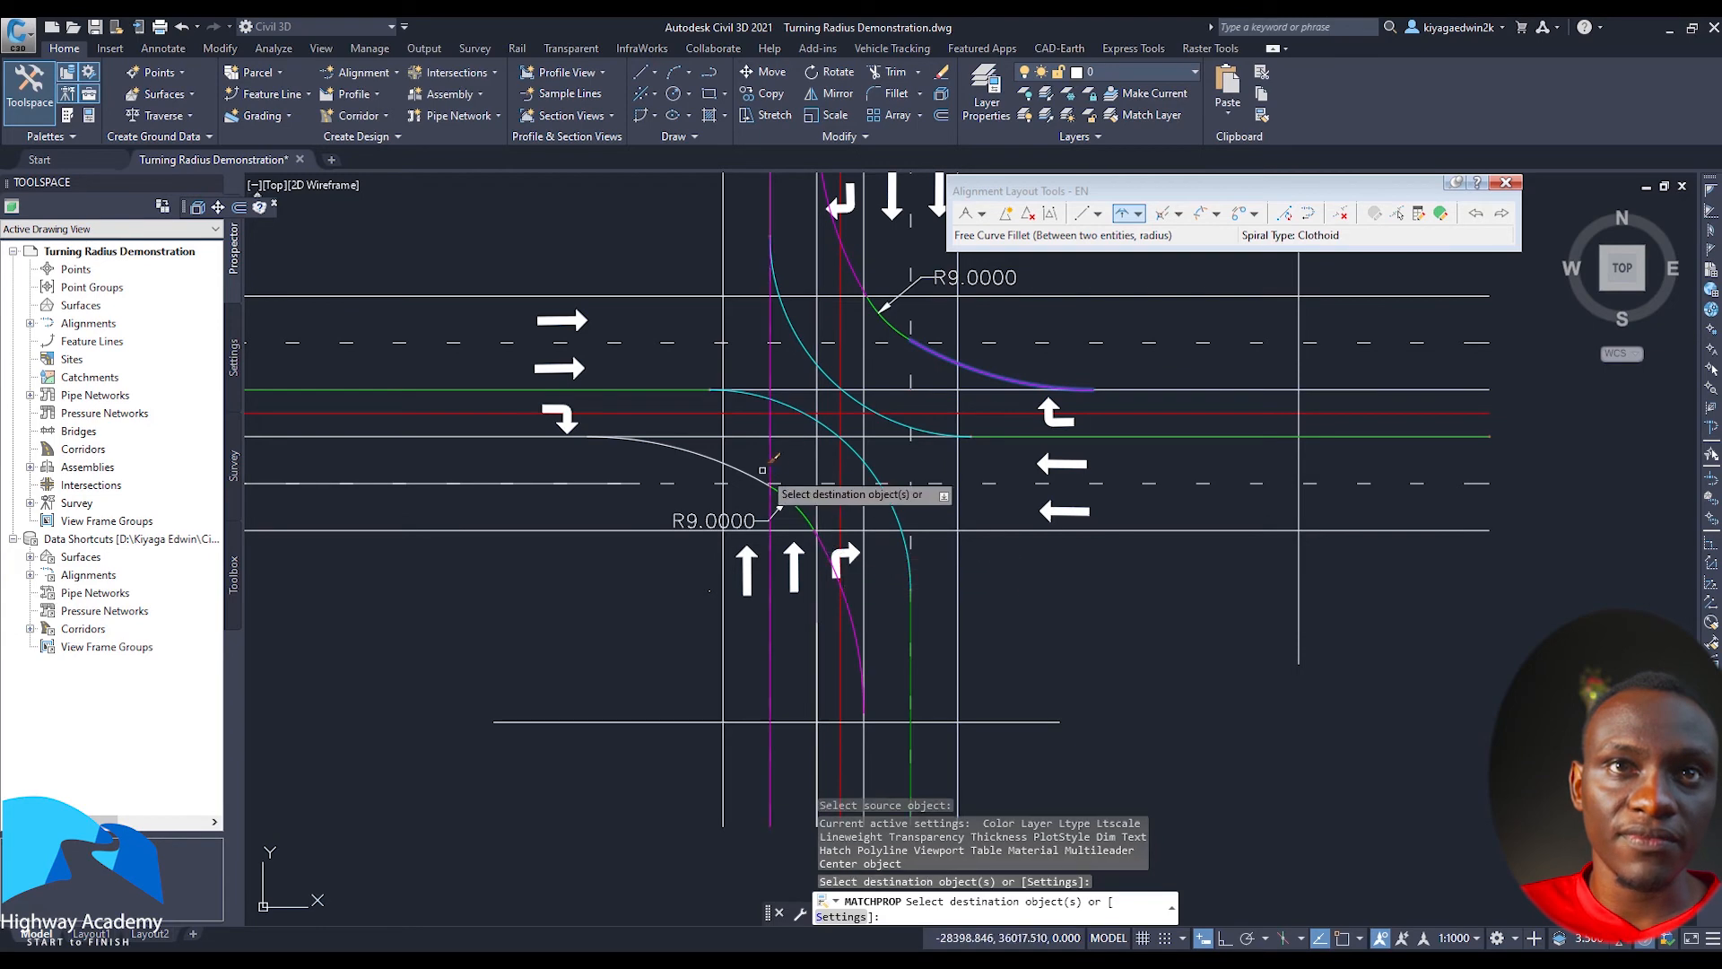
pyautogui.press('Escape')
pyautogui.press('Escape')
pyautogui.scroll(-2, 763, 471)
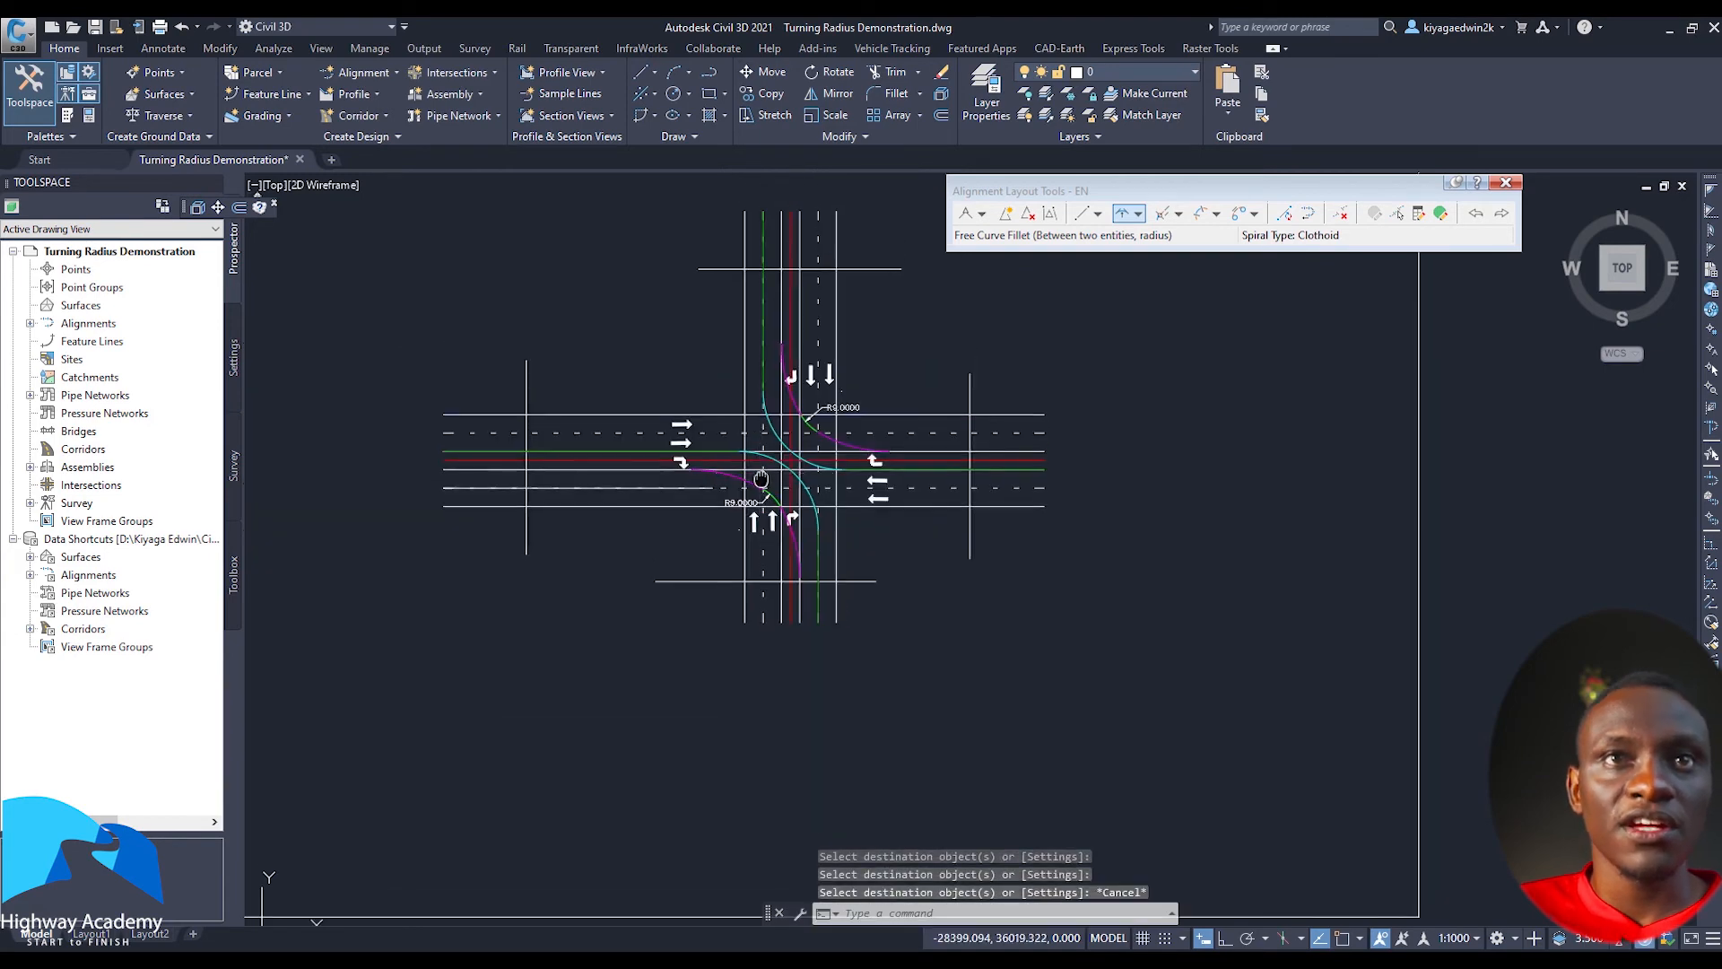
pyautogui.scroll(3, 802, 477)
pyautogui.scroll(-4, 802, 477)
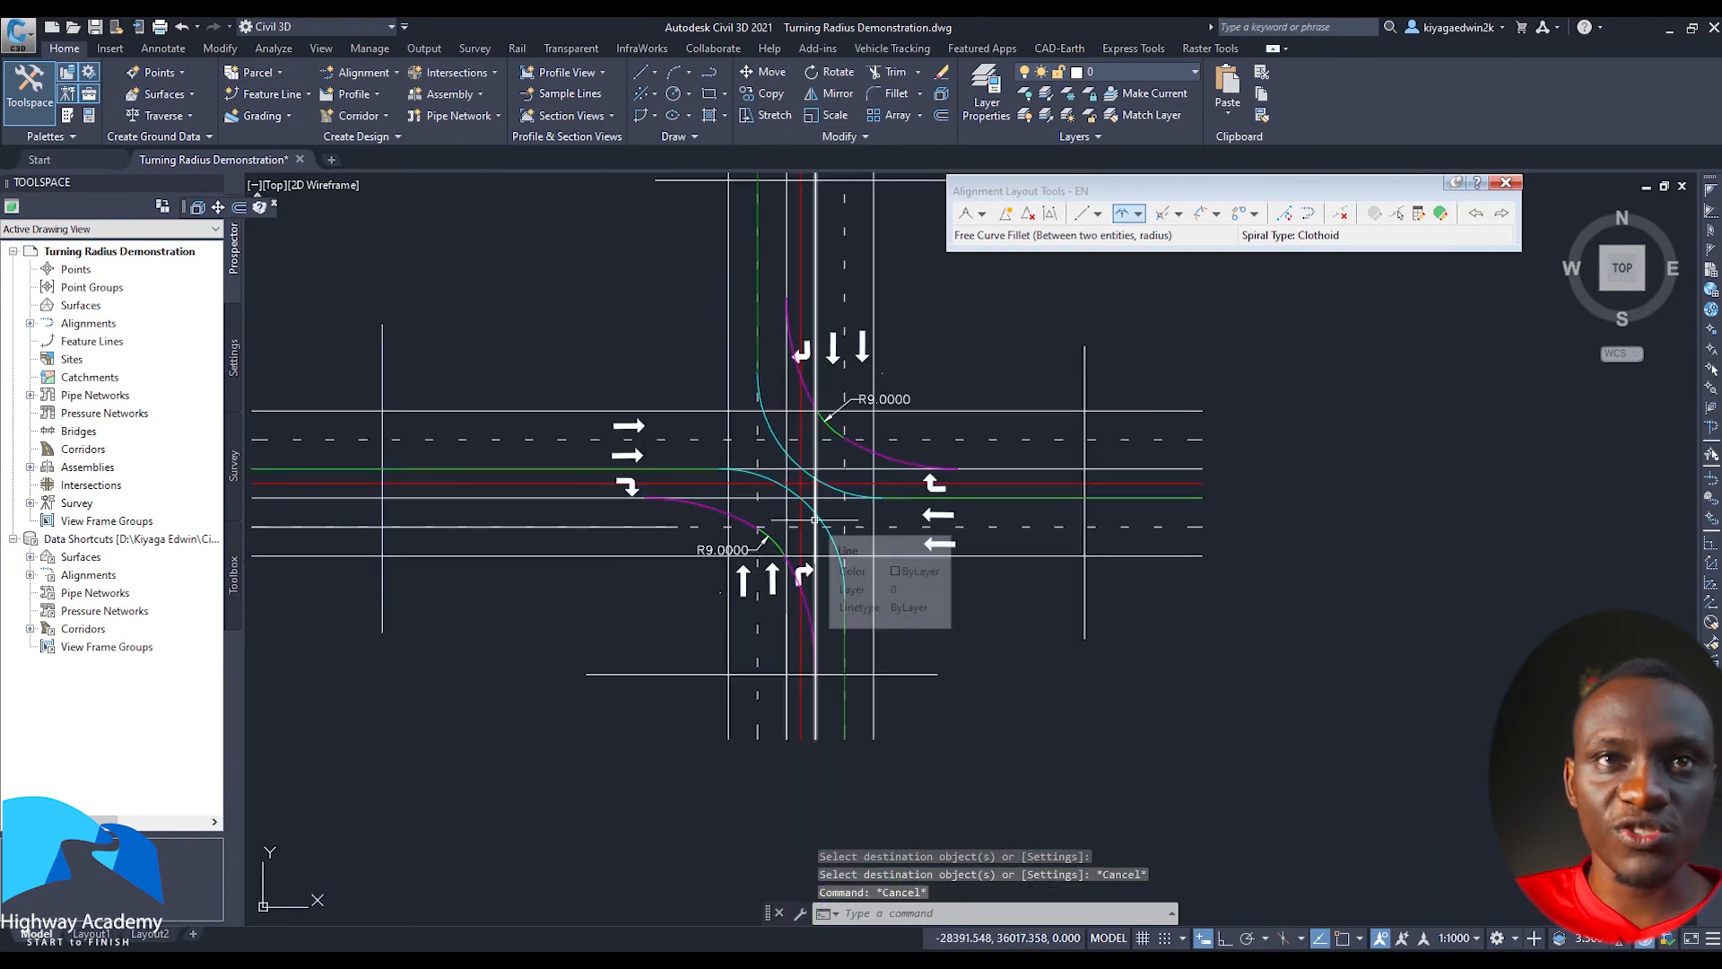
pyautogui.scroll(4, 818, 520)
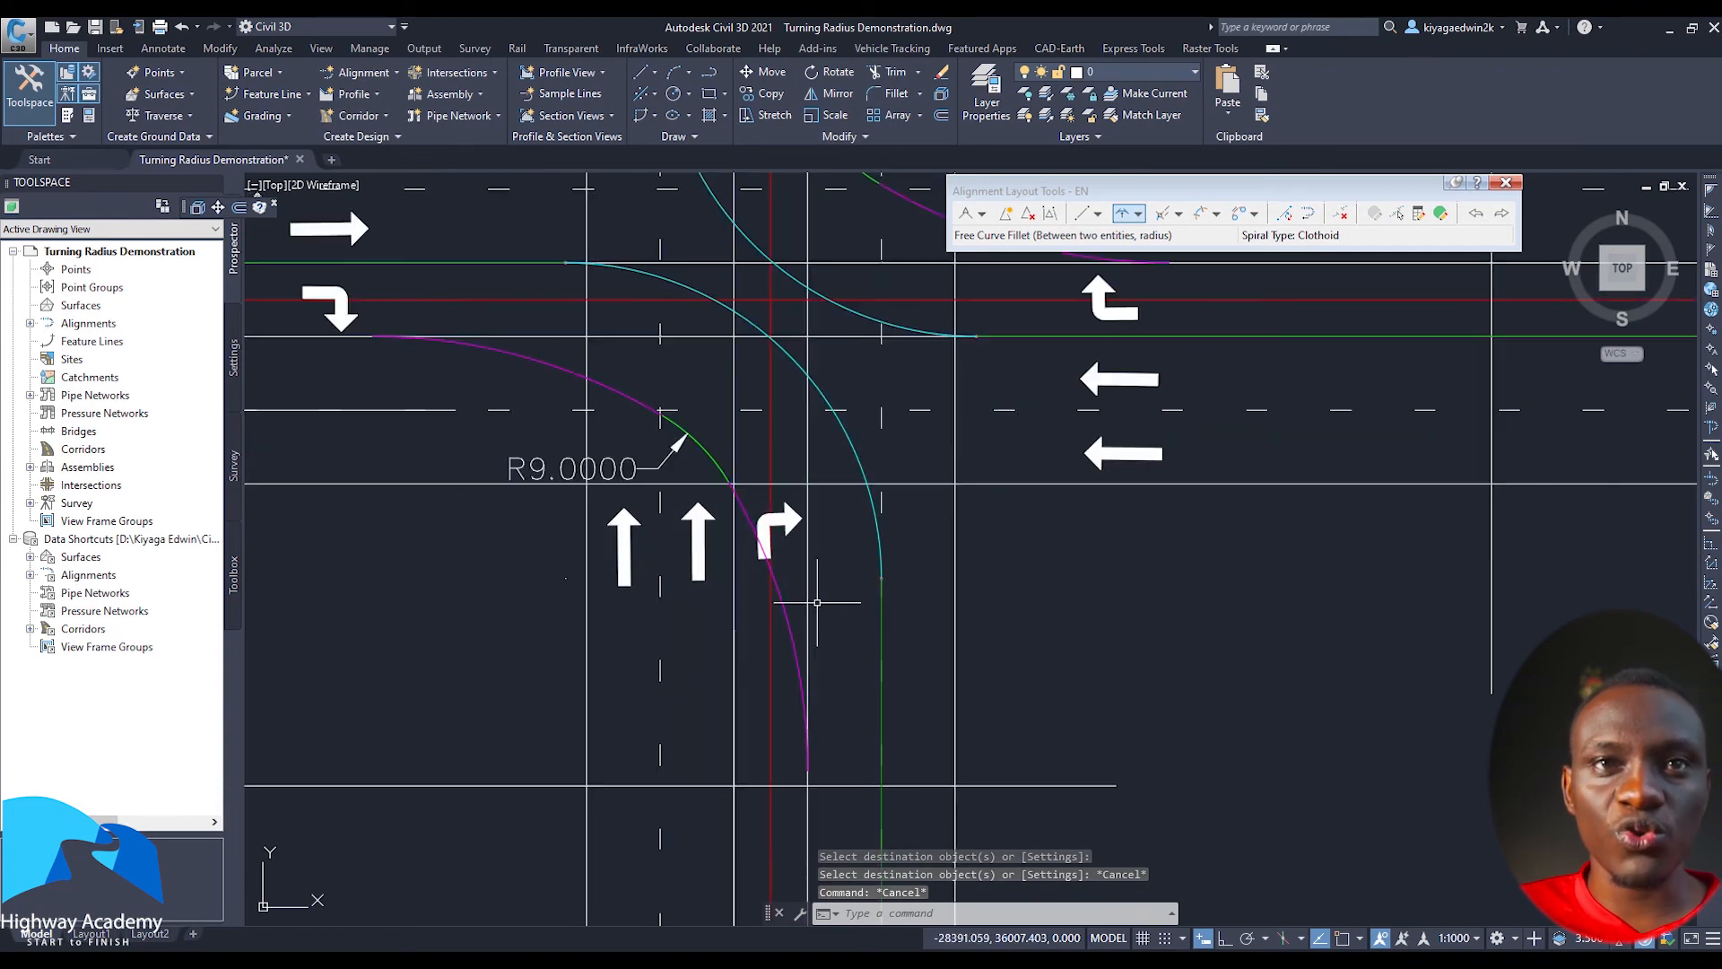
pyautogui.scroll(-4, 817, 602)
pyautogui.scroll(4, 725, 460)
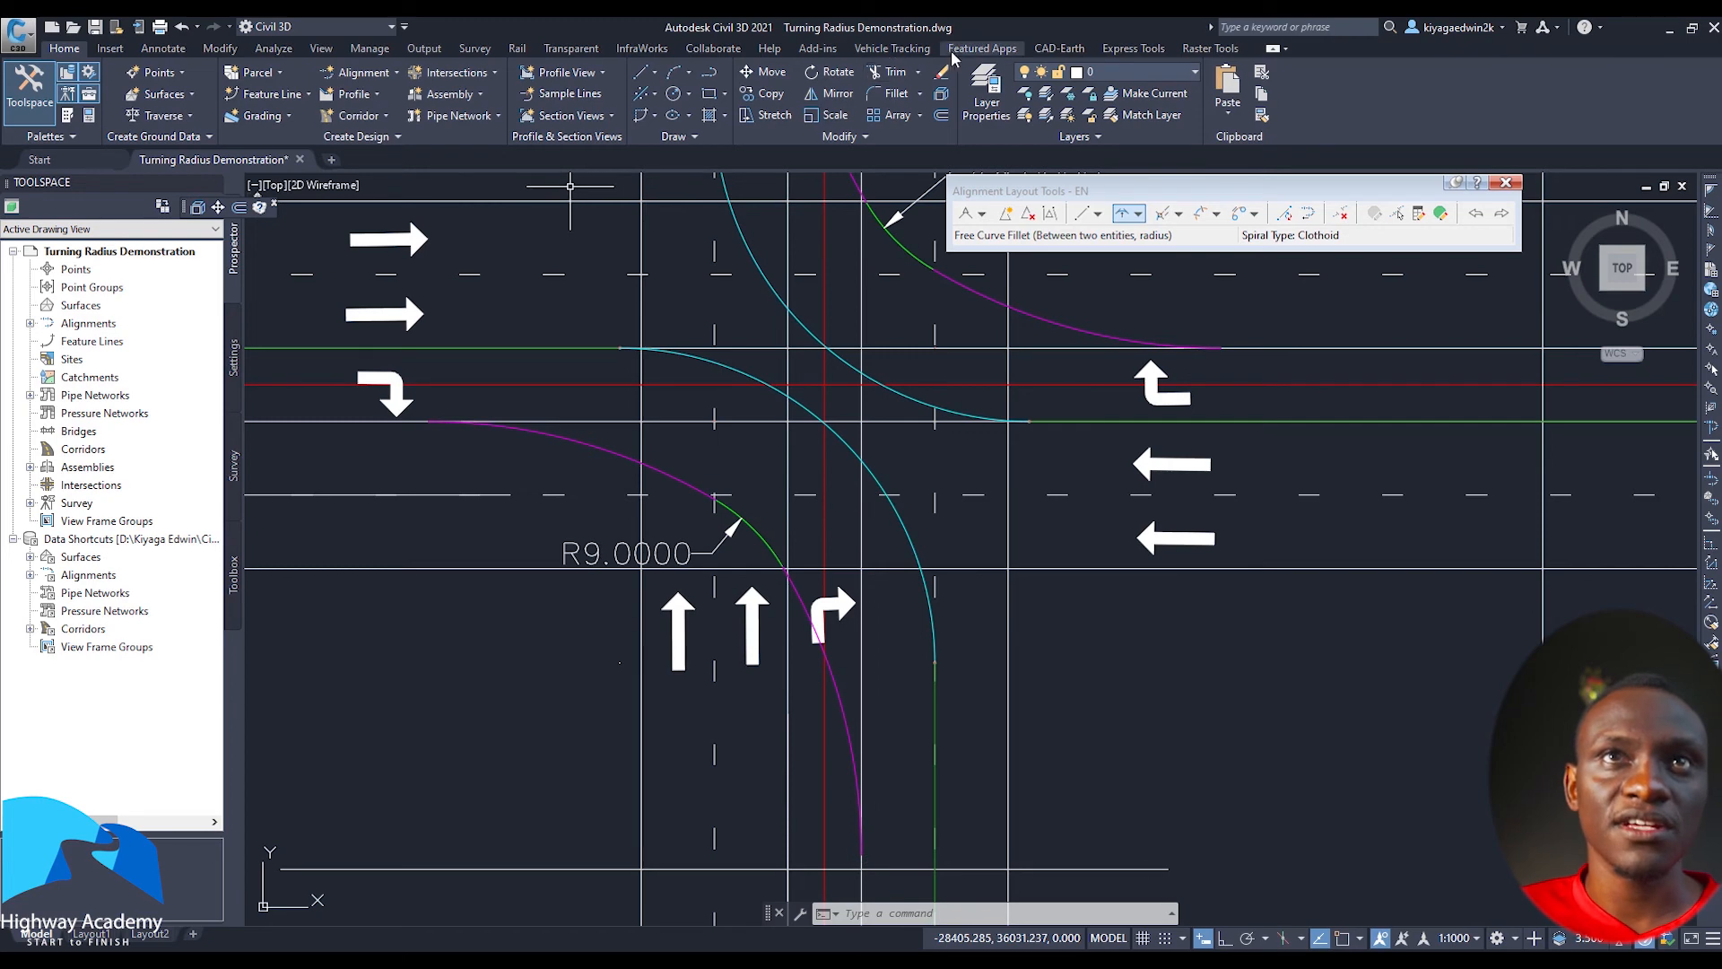
# Open the Vehicle Tracking vehicle library explorer
pyautogui.click(893, 48)
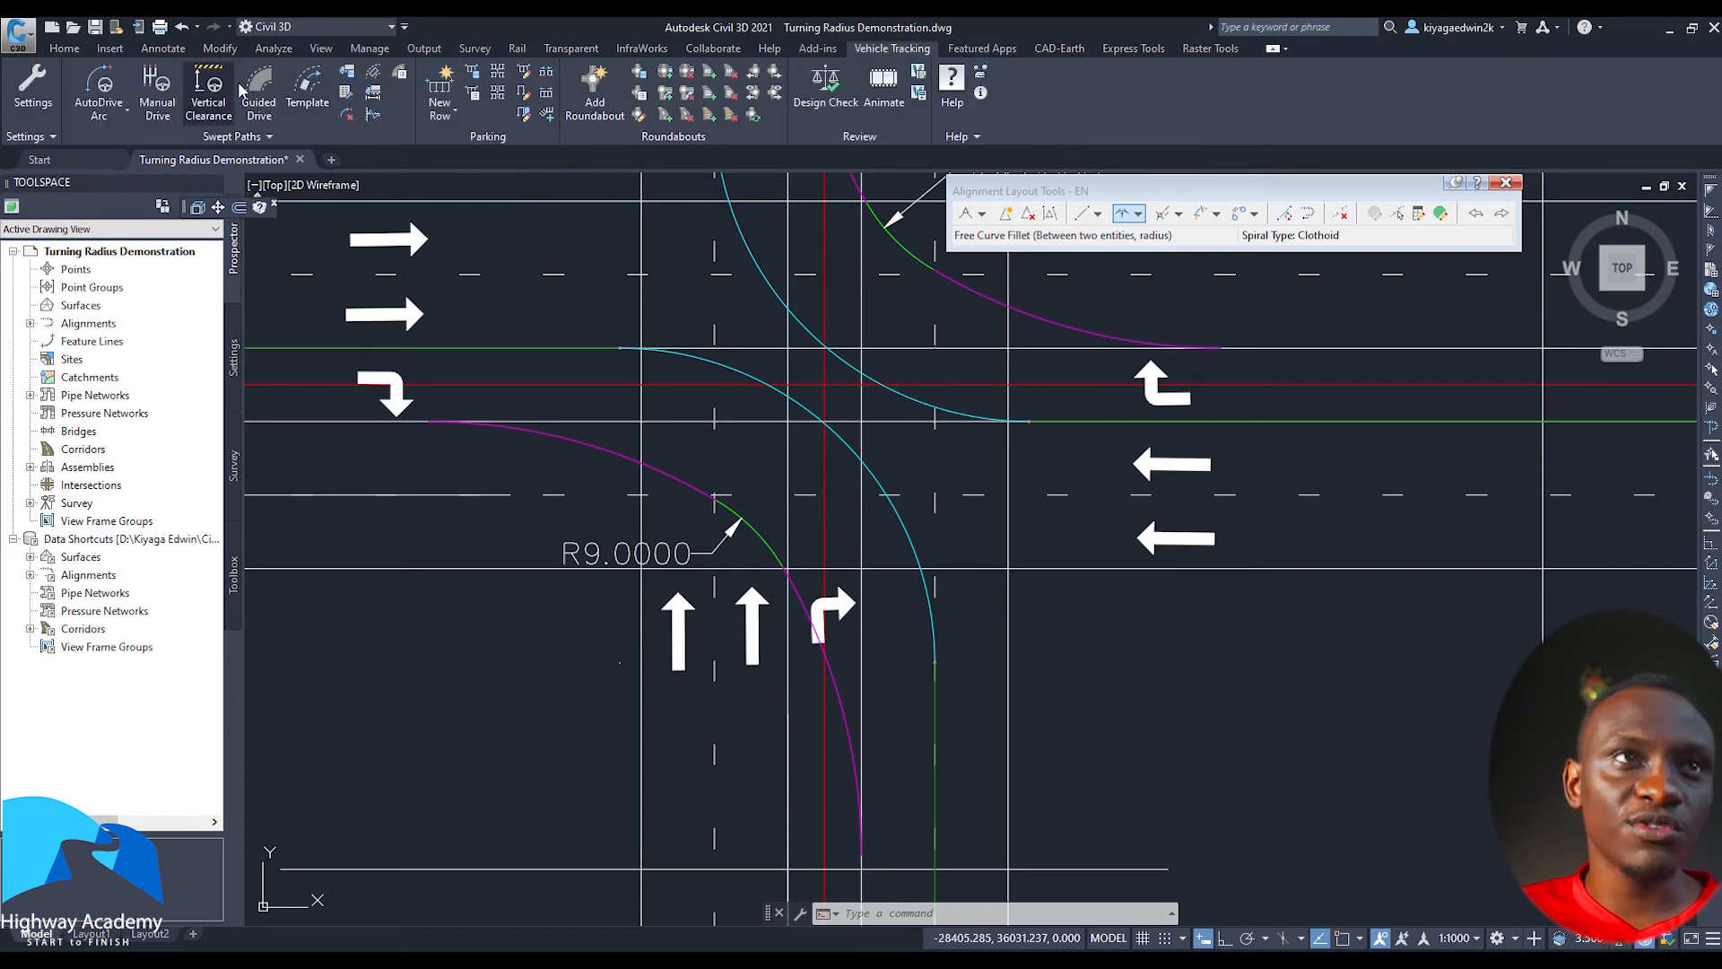
pyautogui.click(370, 76)
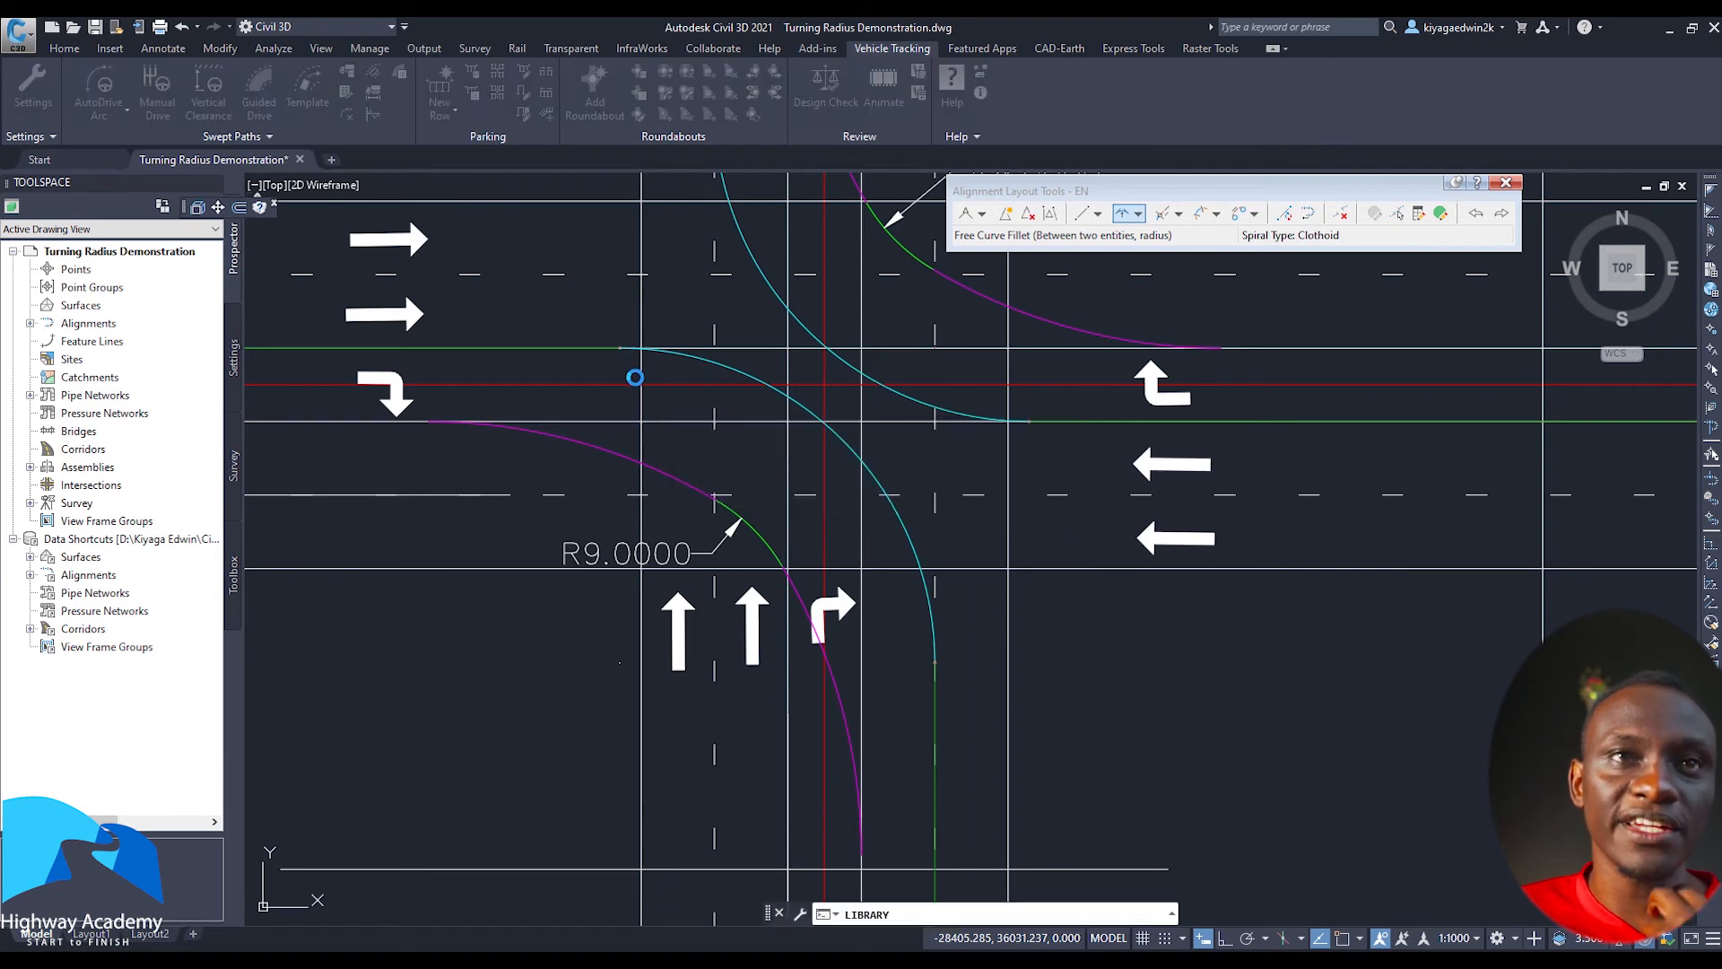
pyautogui.moveTo(222, 132); pyautogui.dragTo(361, 135)
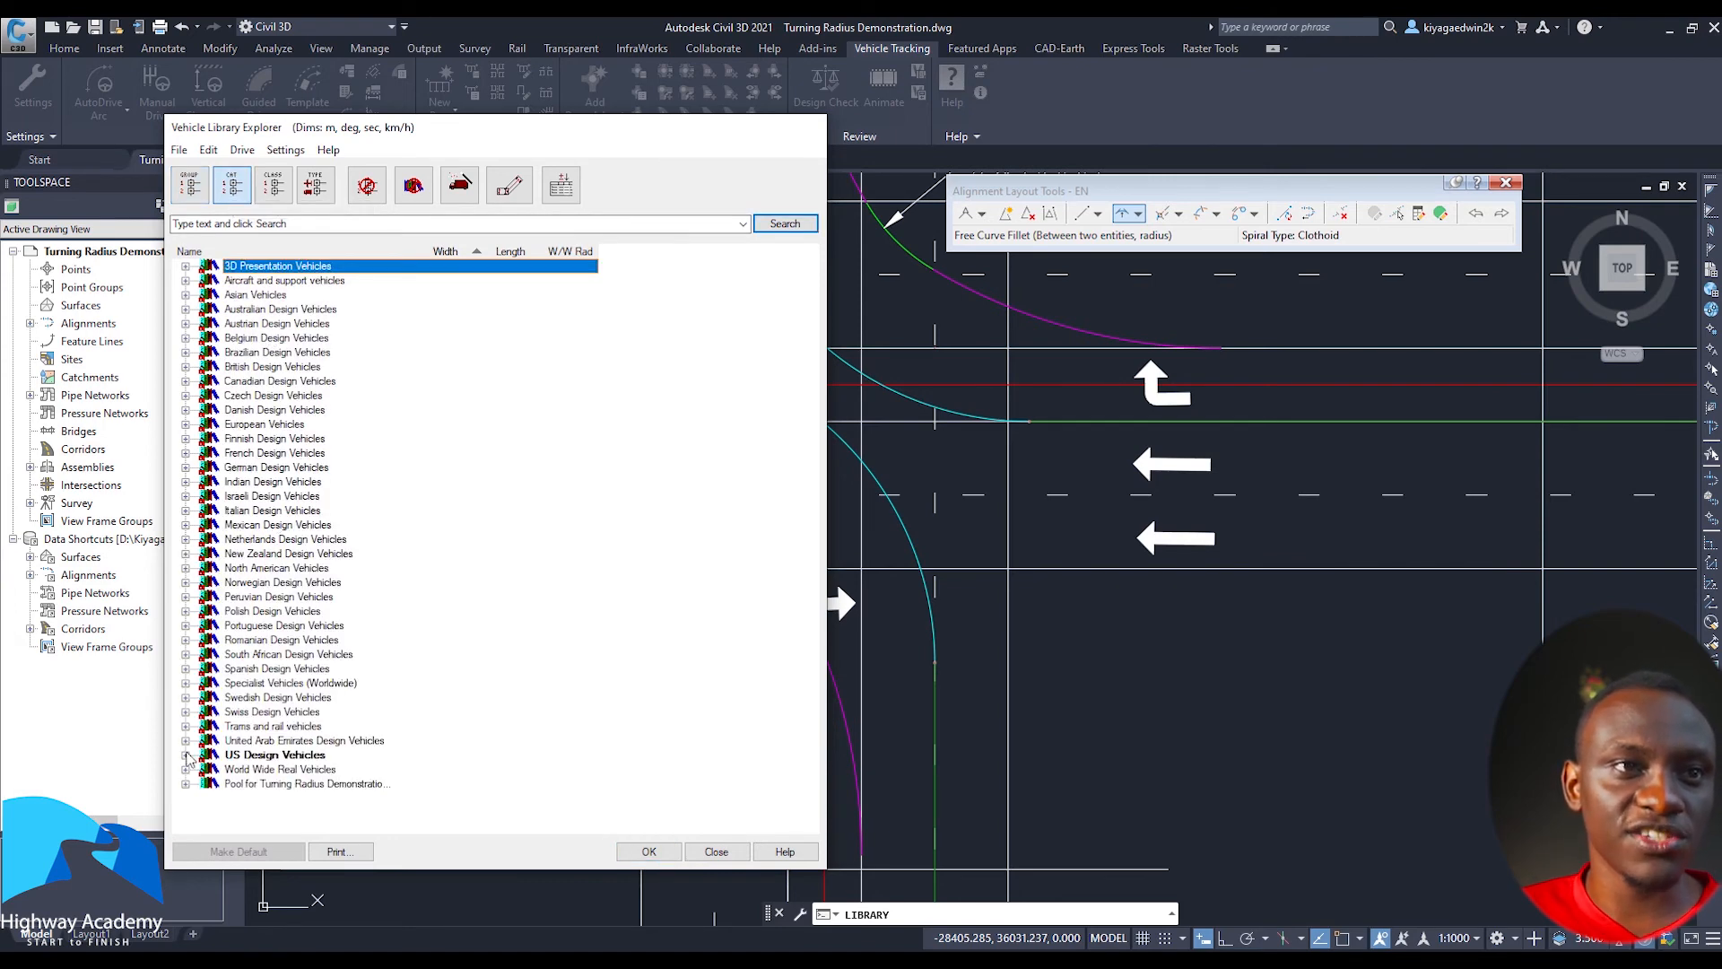
# Expand the Autodesk category under US Design Vehicles and sort the vehicles by descending length
pyautogui.click(185, 755)
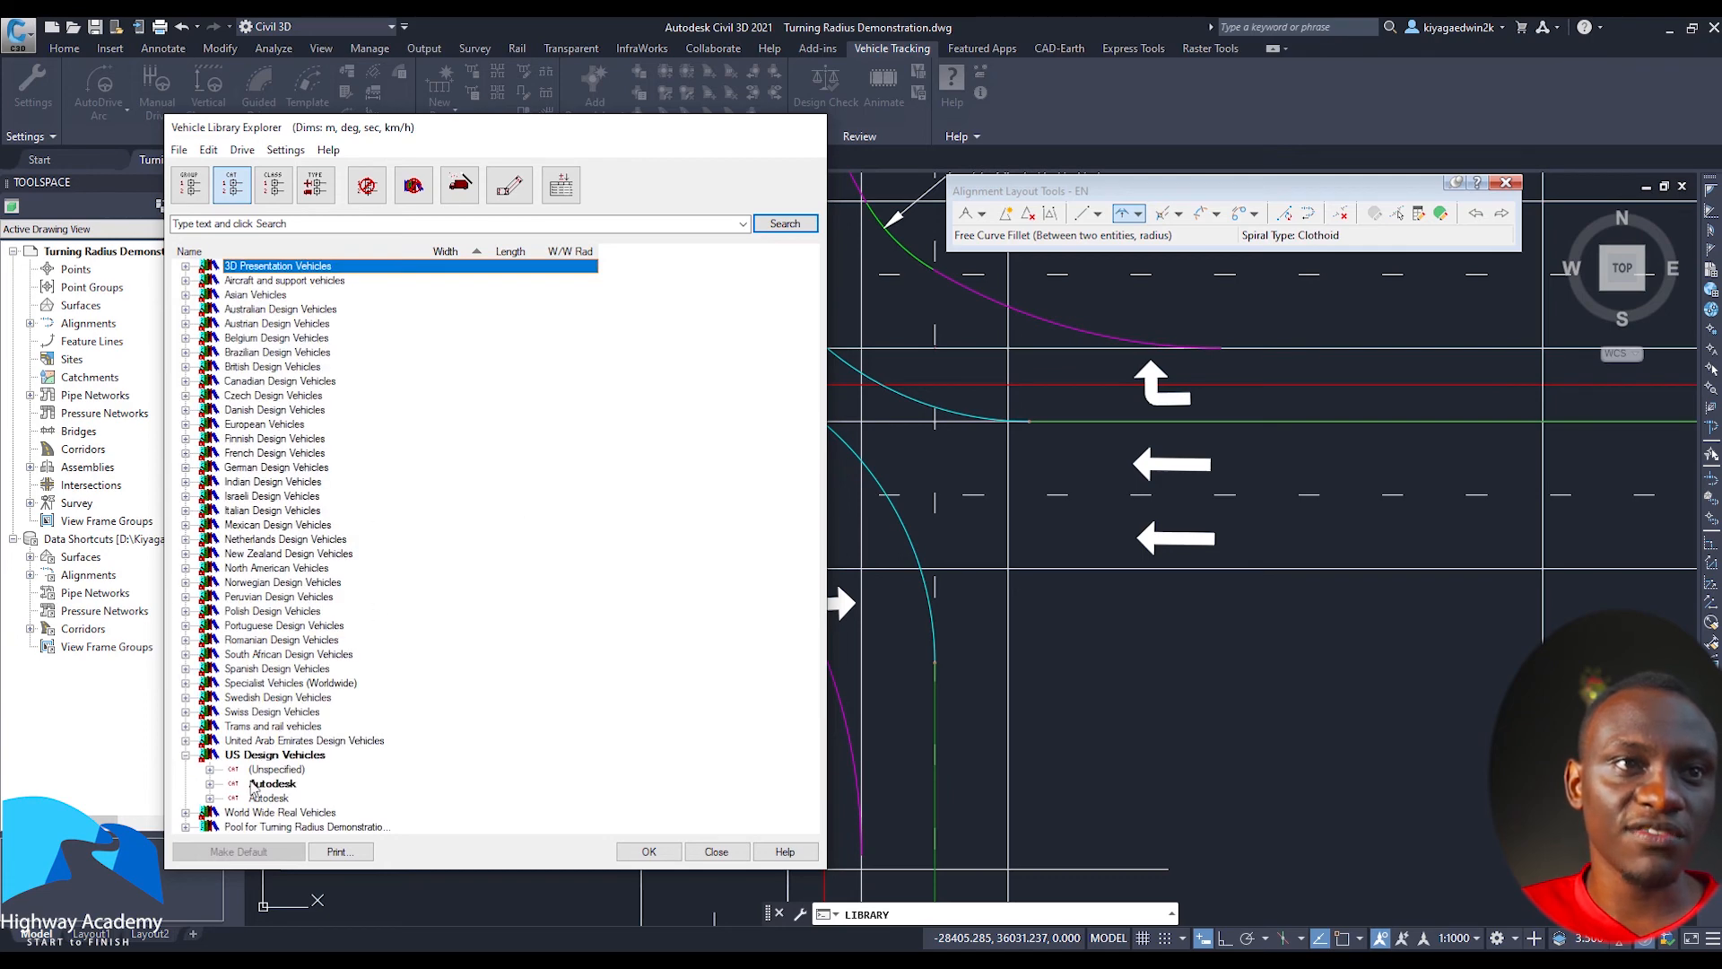
pyautogui.click(210, 798)
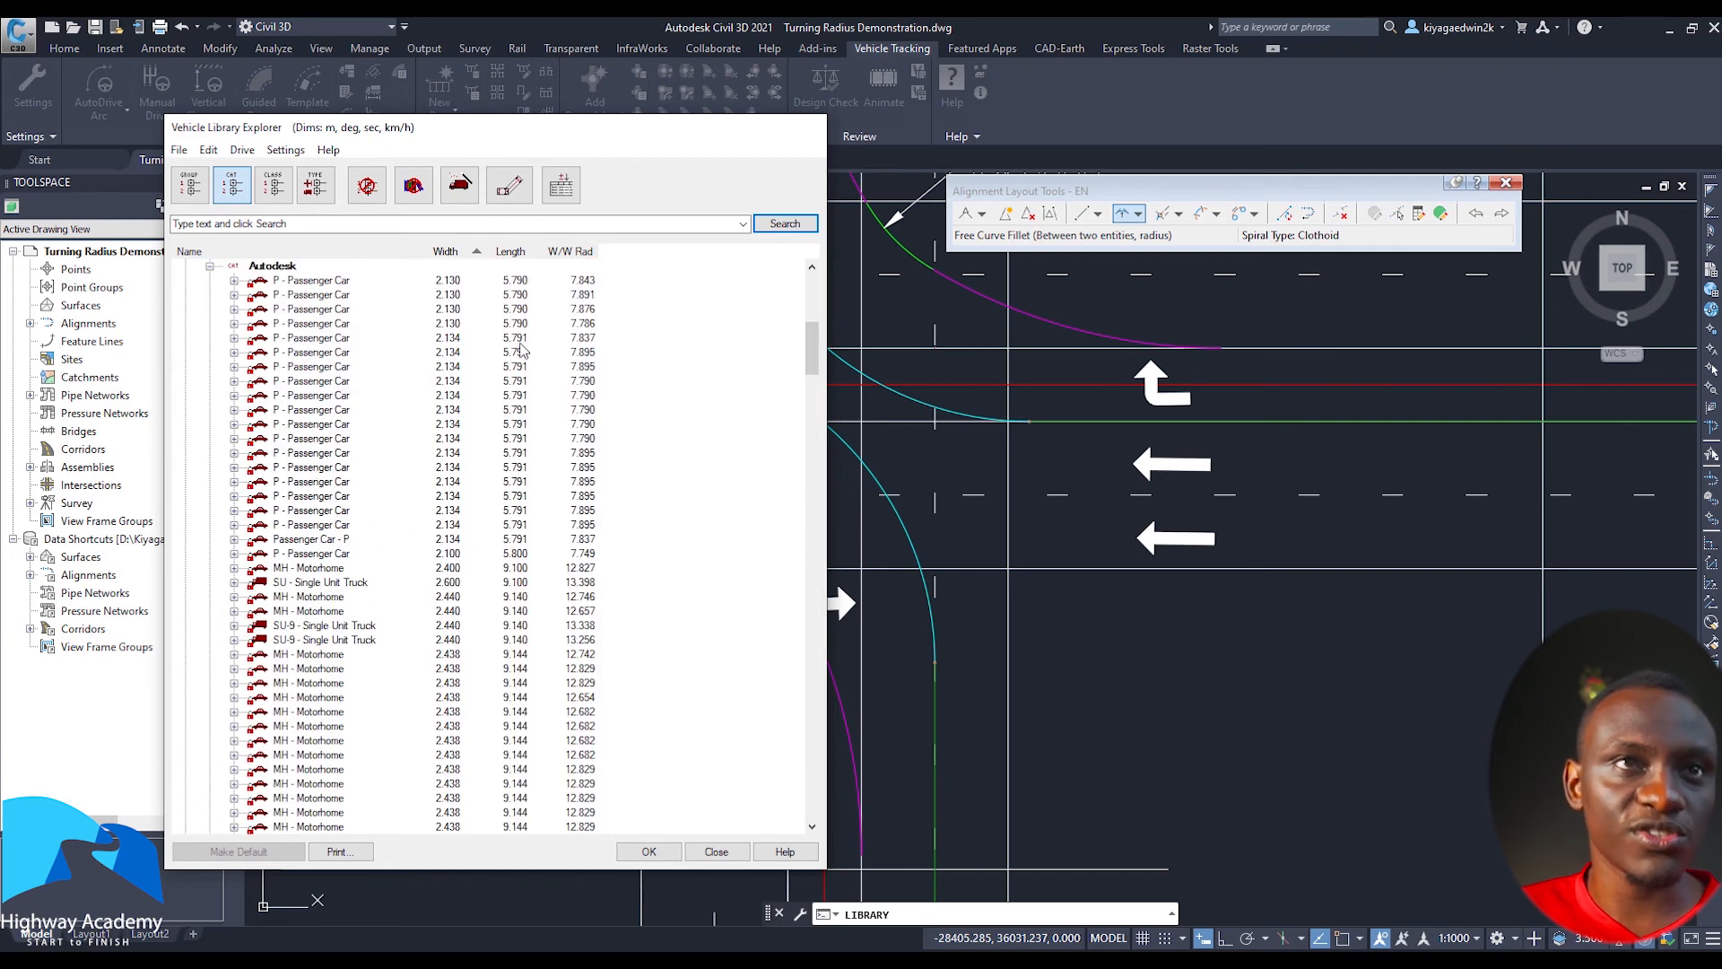
pyautogui.click(517, 253)
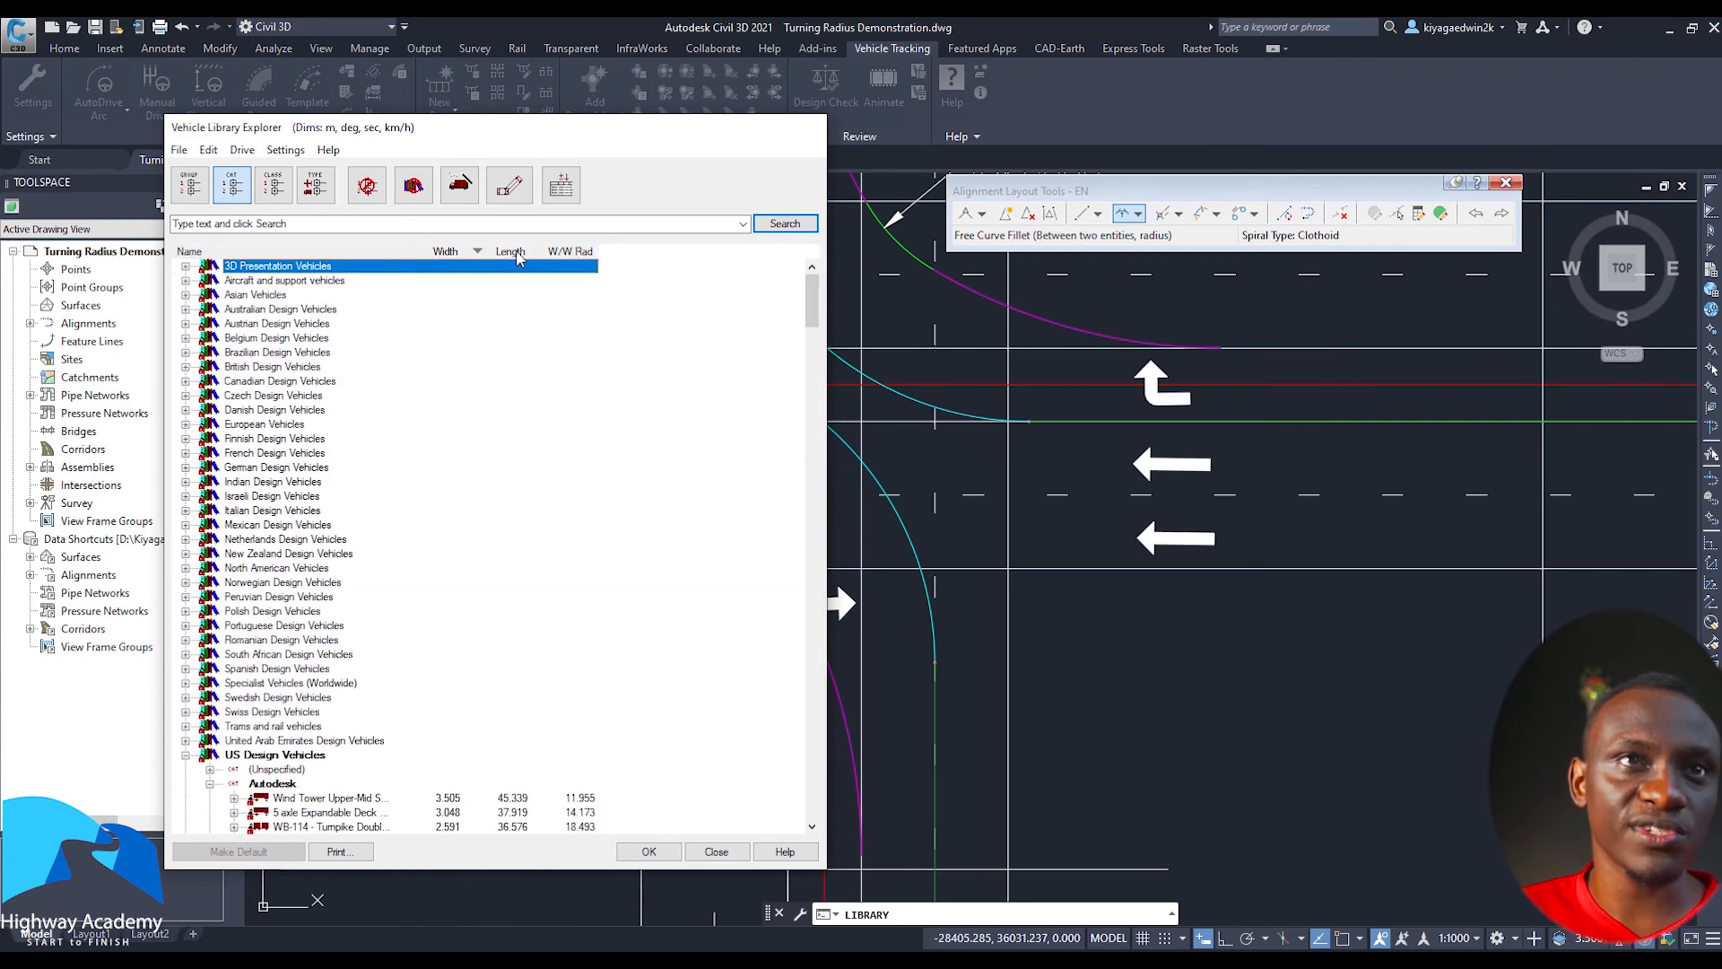
# Sort the US design vehicles by ascending length and choose a WB-15 Intermediate Semi-Trailer with length 16.761 m and radius 13.976
pyautogui.click(516, 253)
pyautogui.scroll(-20, 522, 613)
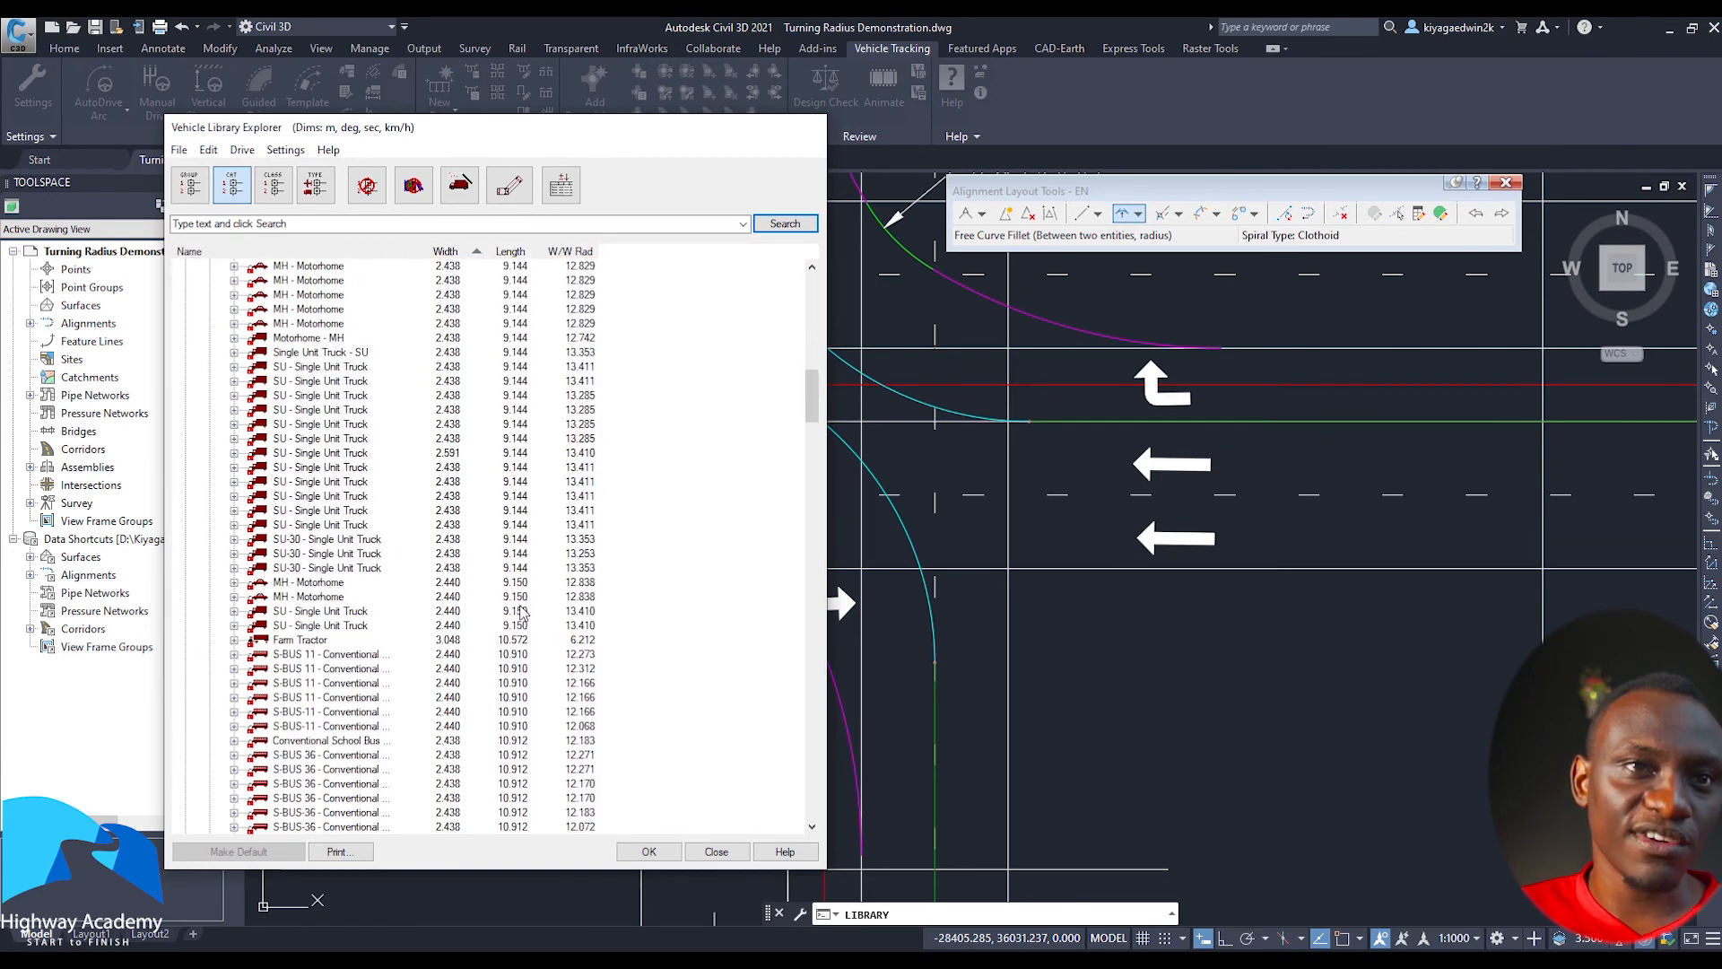
pyautogui.scroll(-20, 525, 612)
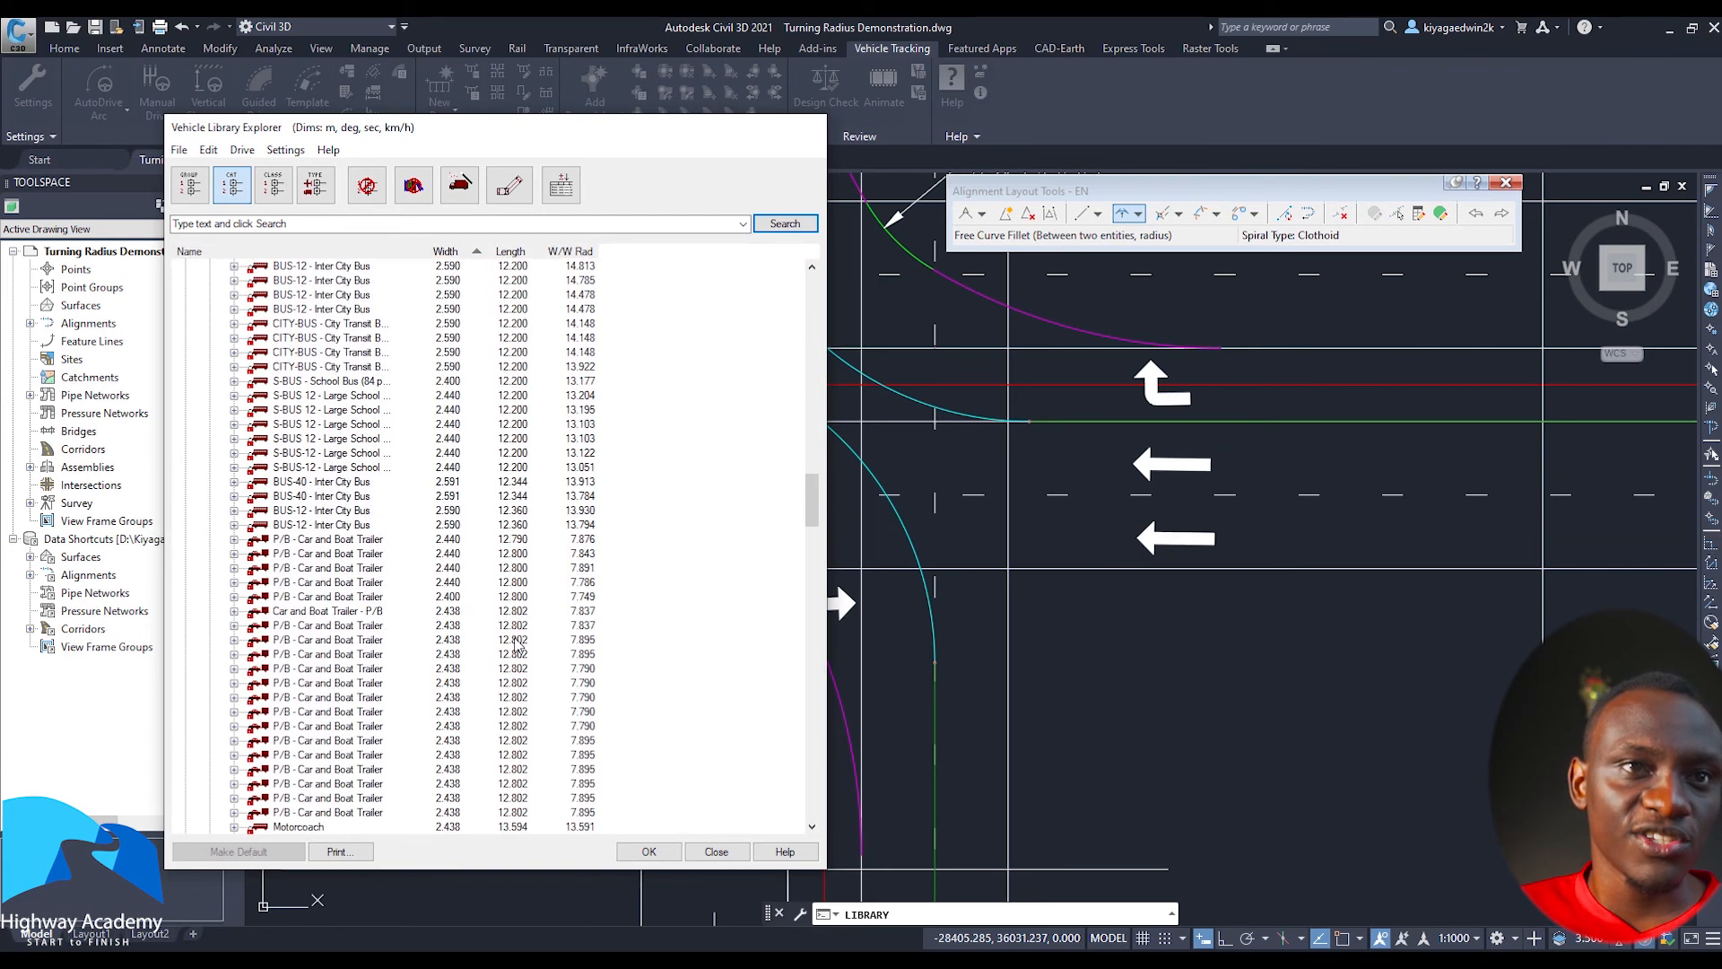
pyautogui.scroll(-15, 516, 643)
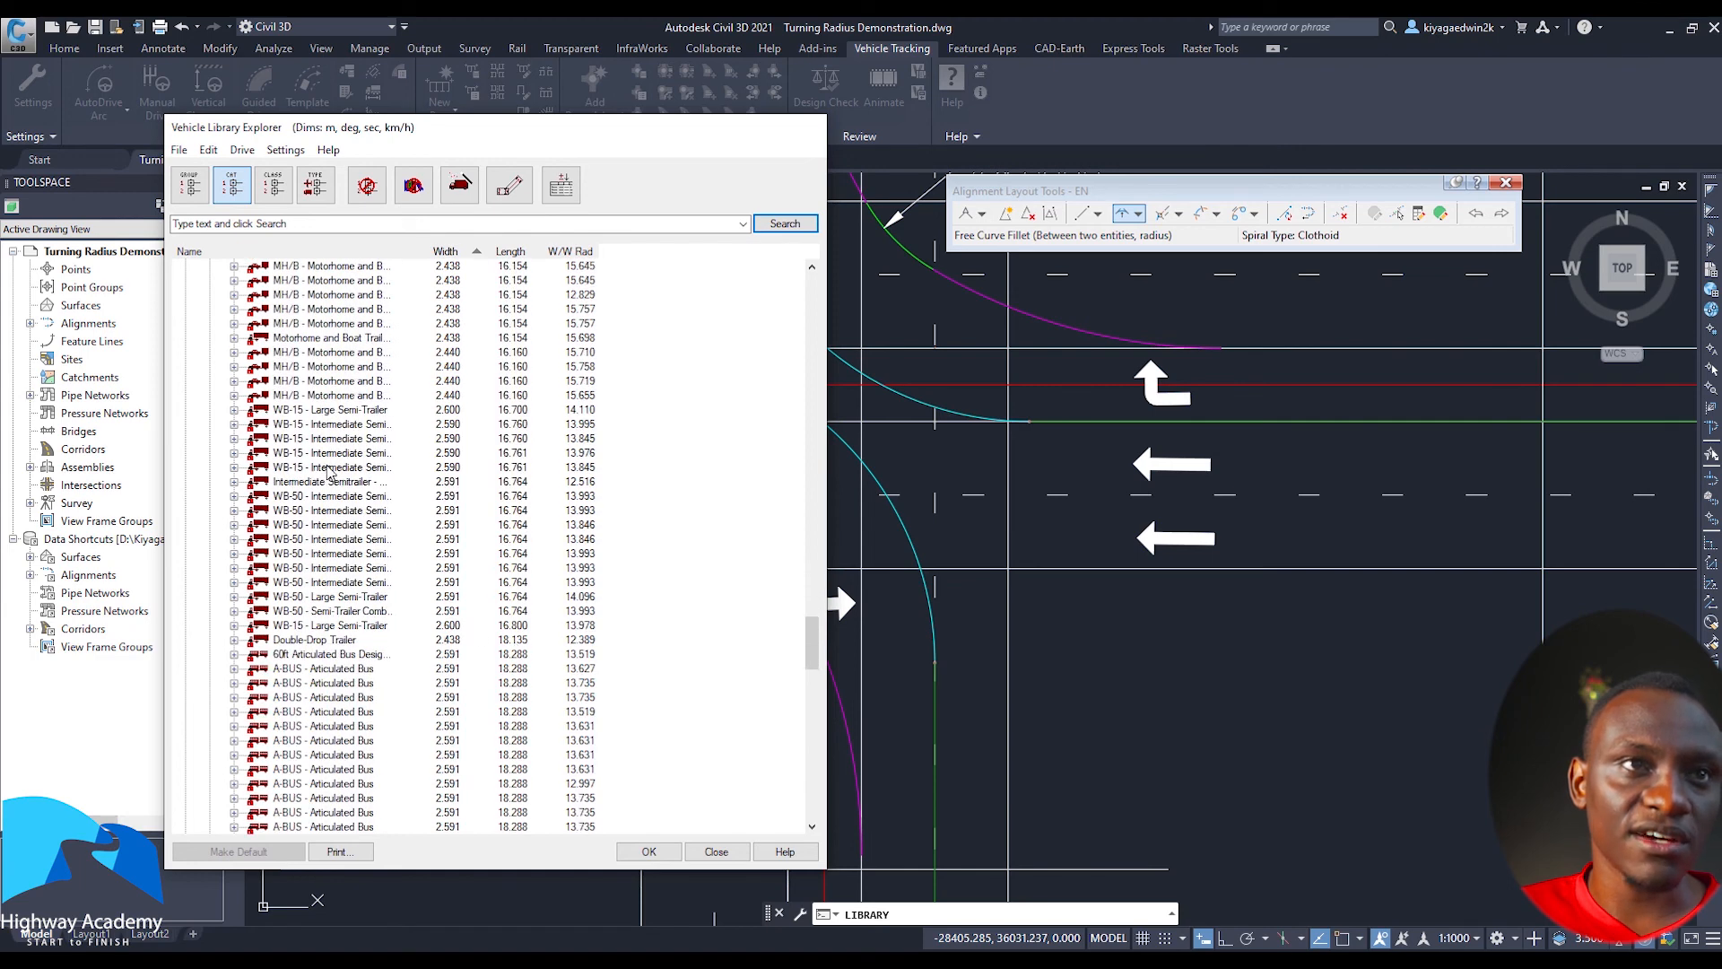
pyautogui.click(336, 455)
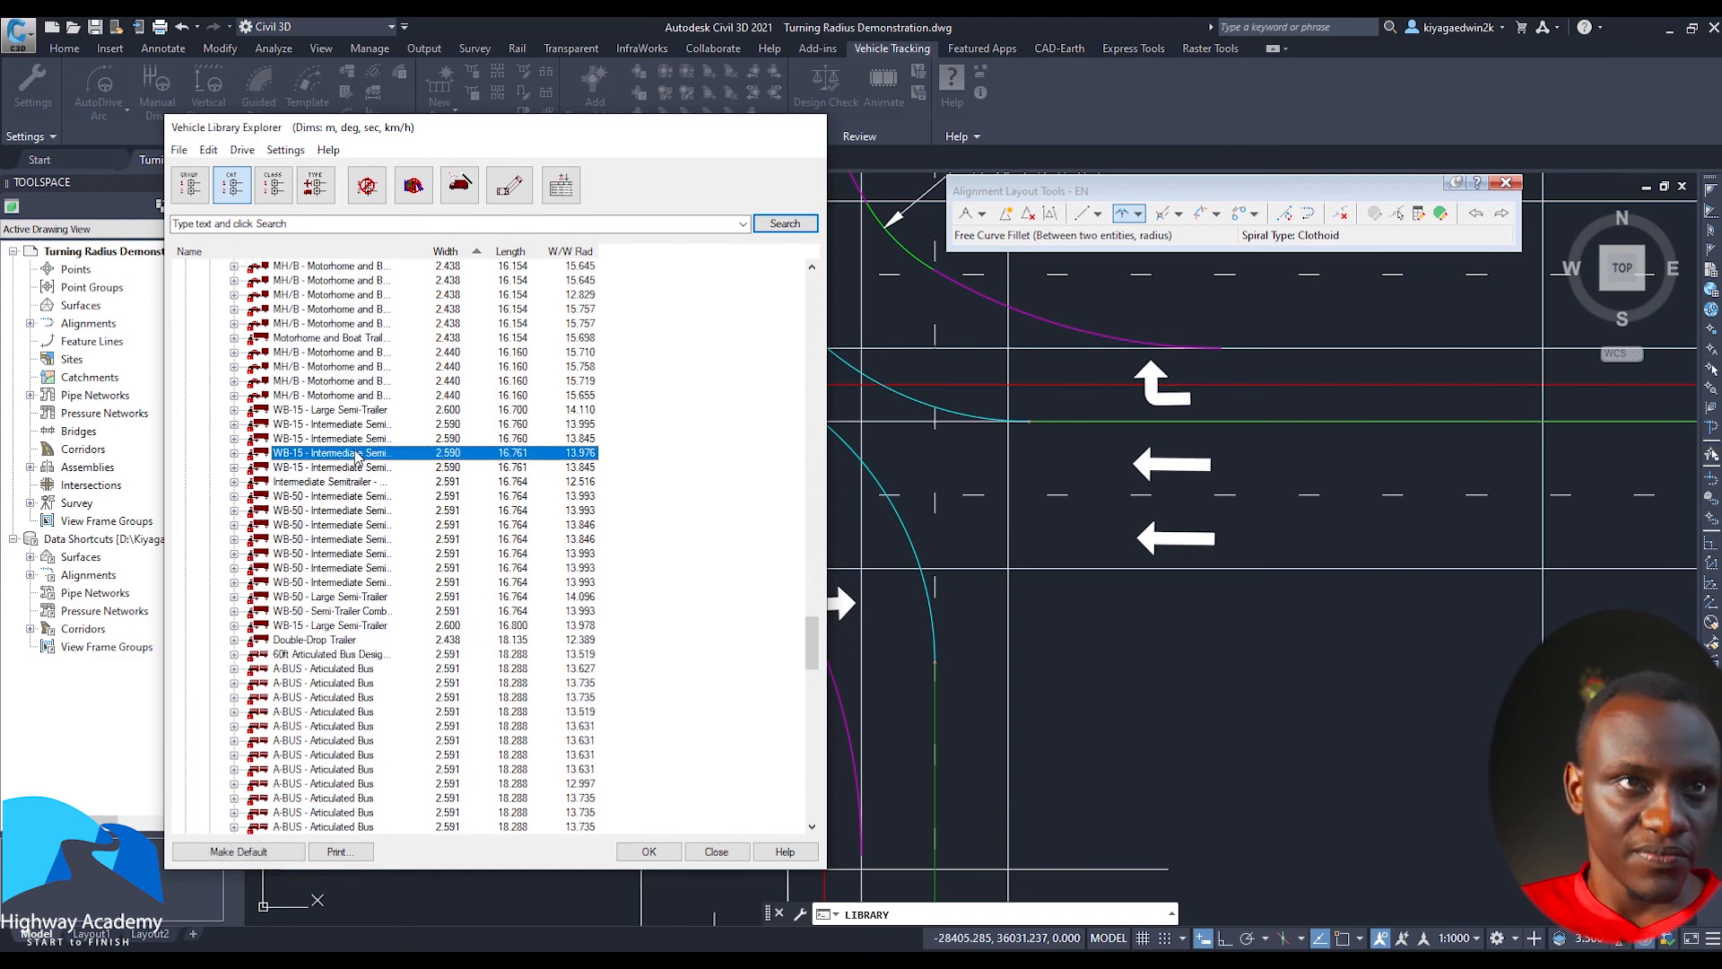
pyautogui.doubleClick(360, 458)
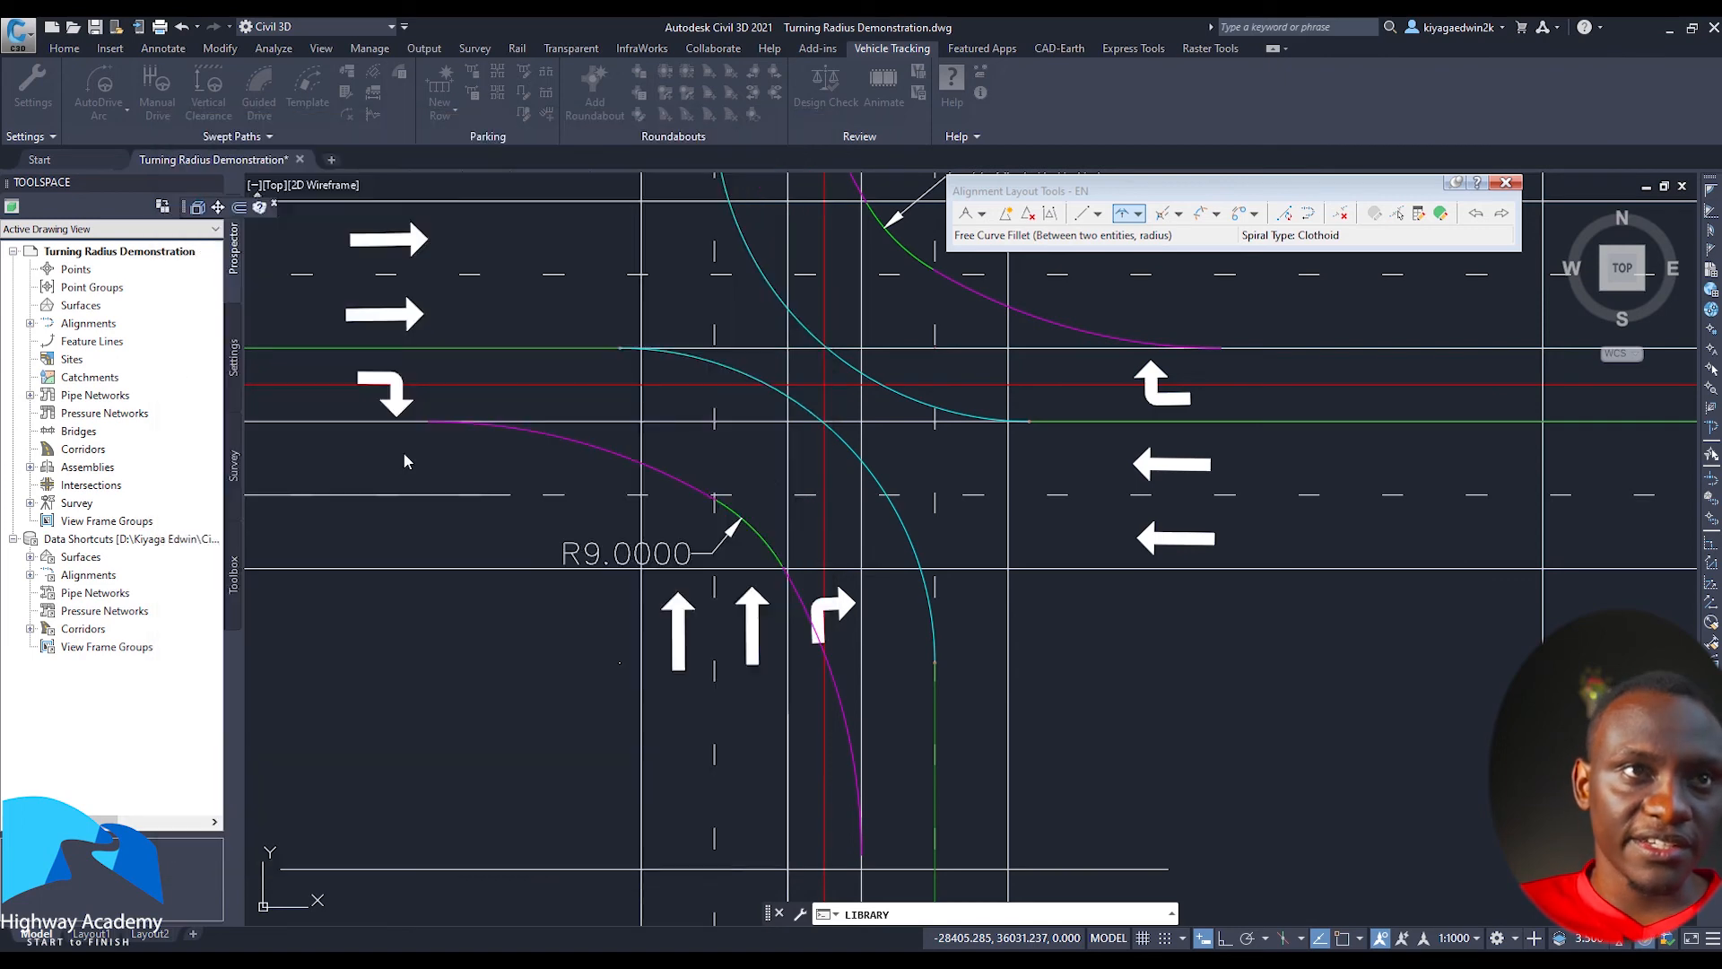
# Place the semi-trailer at the western end of the eastbound turning lane's red centreline and set its forward design speed to 10 km/h
pyautogui.moveTo(546, 391); pyautogui.dragTo(1134, 353, button='middle')
pyautogui.moveTo(663, 321); pyautogui.dragTo(1135, 391, button='middle')
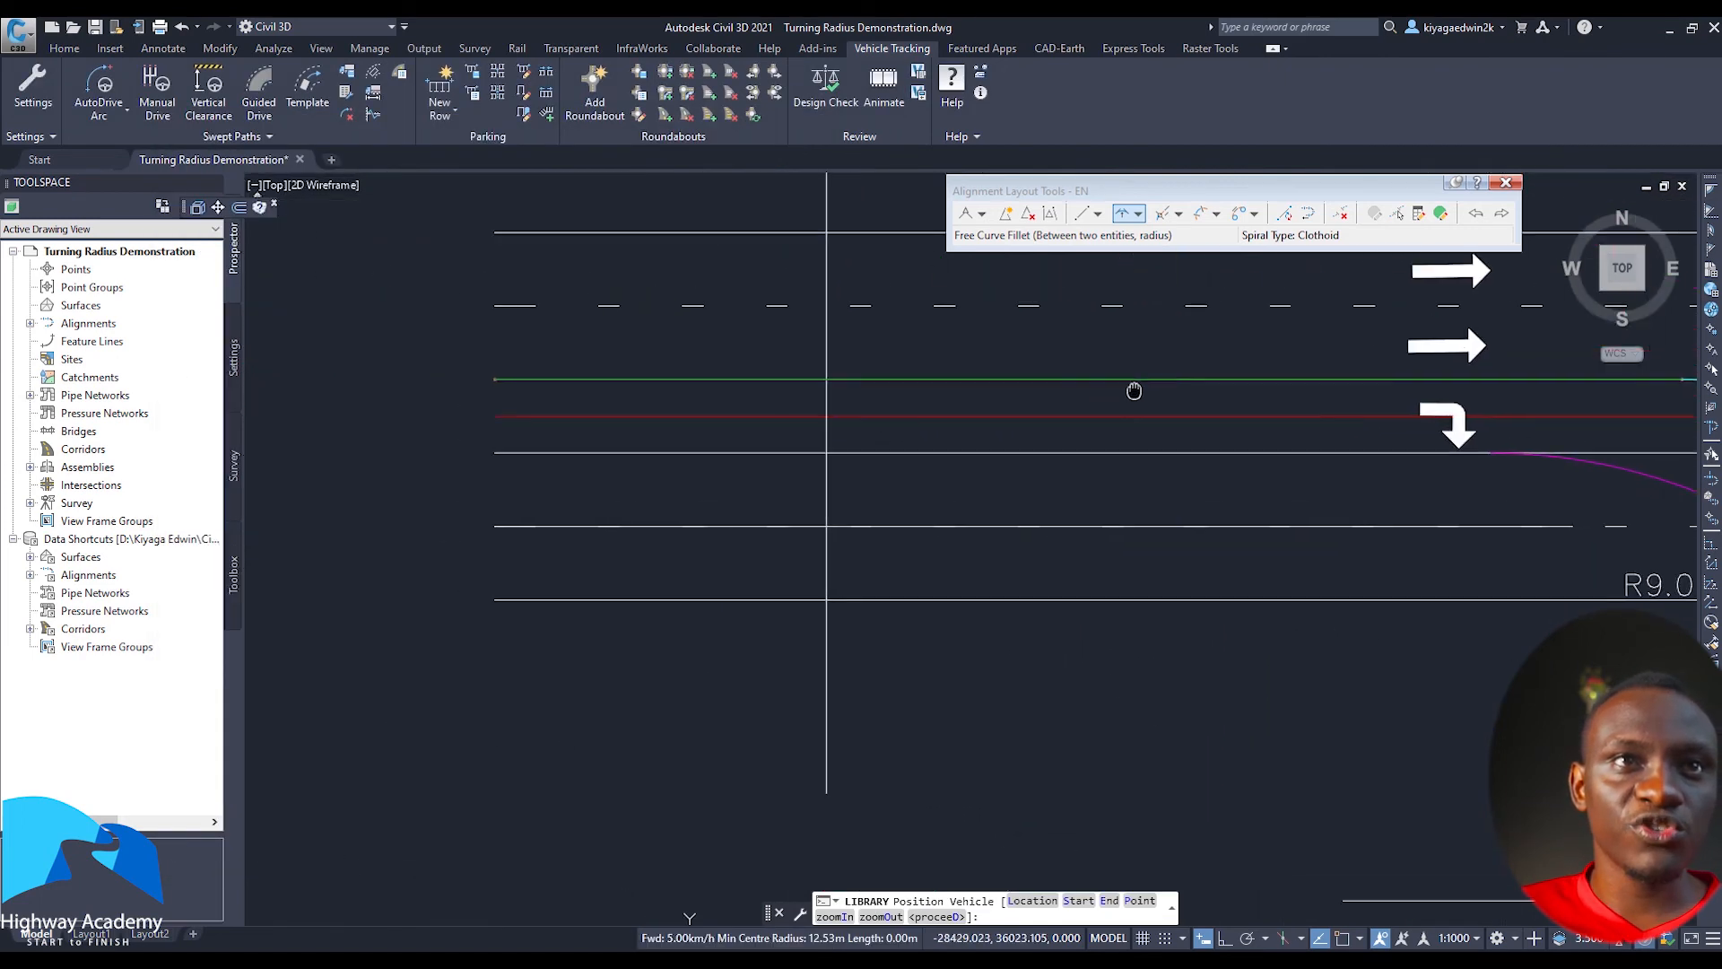
pyautogui.click(685, 412)
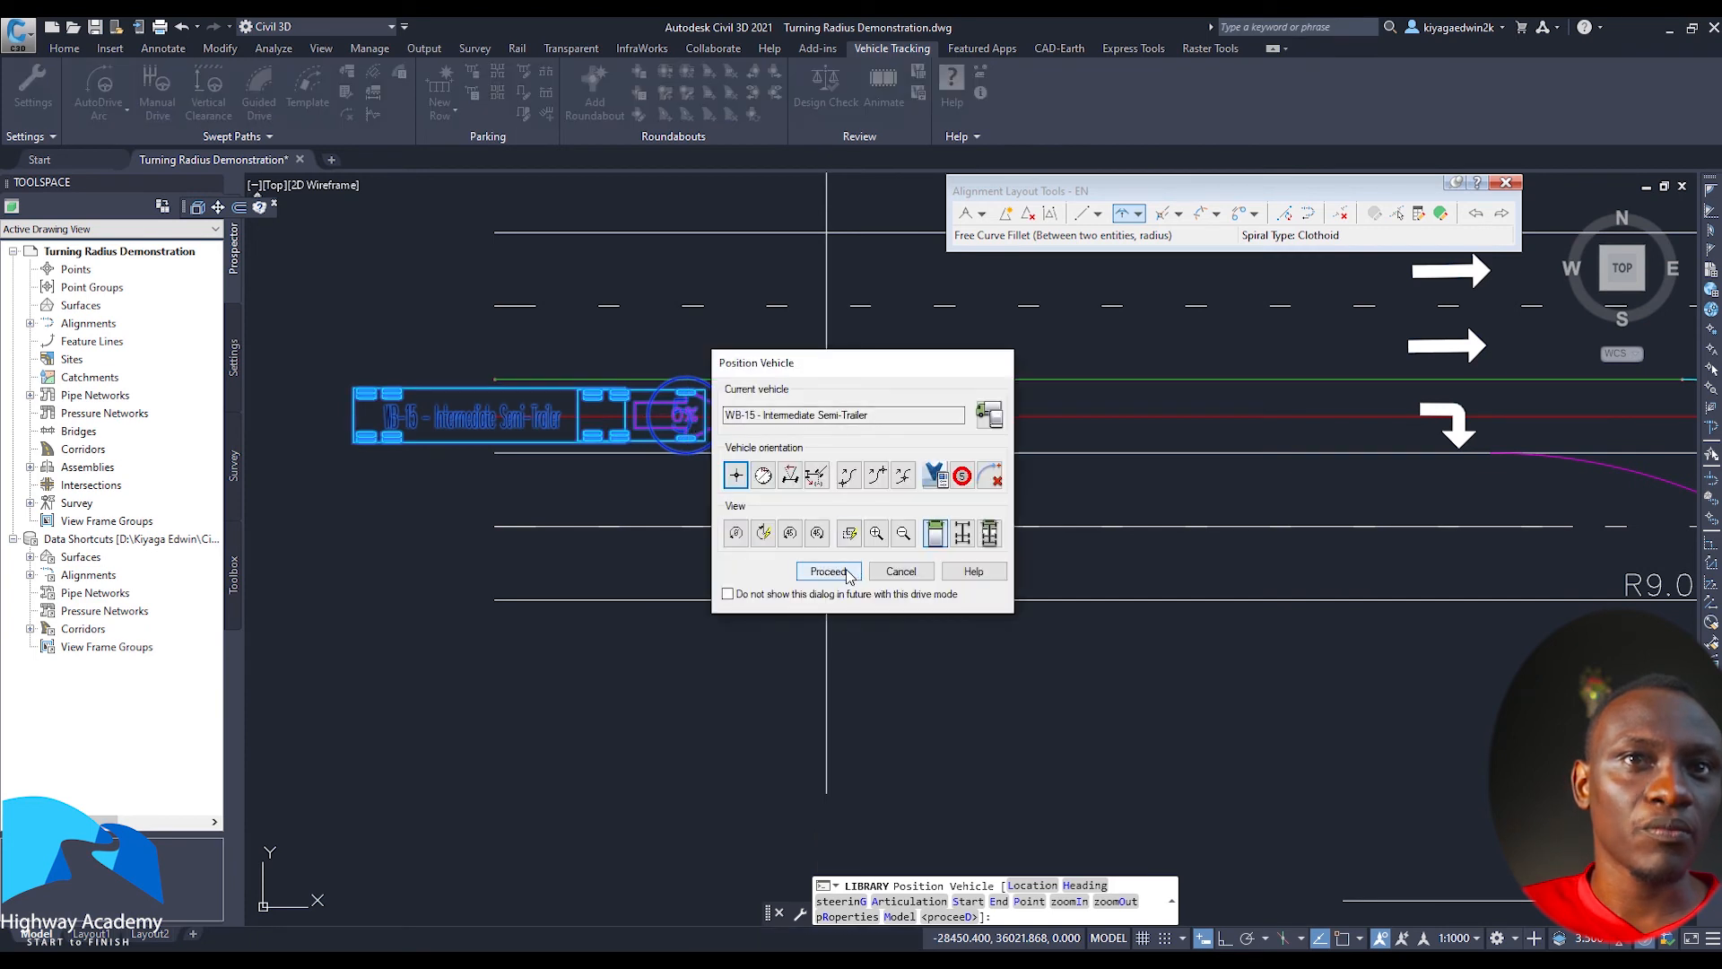
pyautogui.click(827, 571)
pyautogui.click(25, 141)
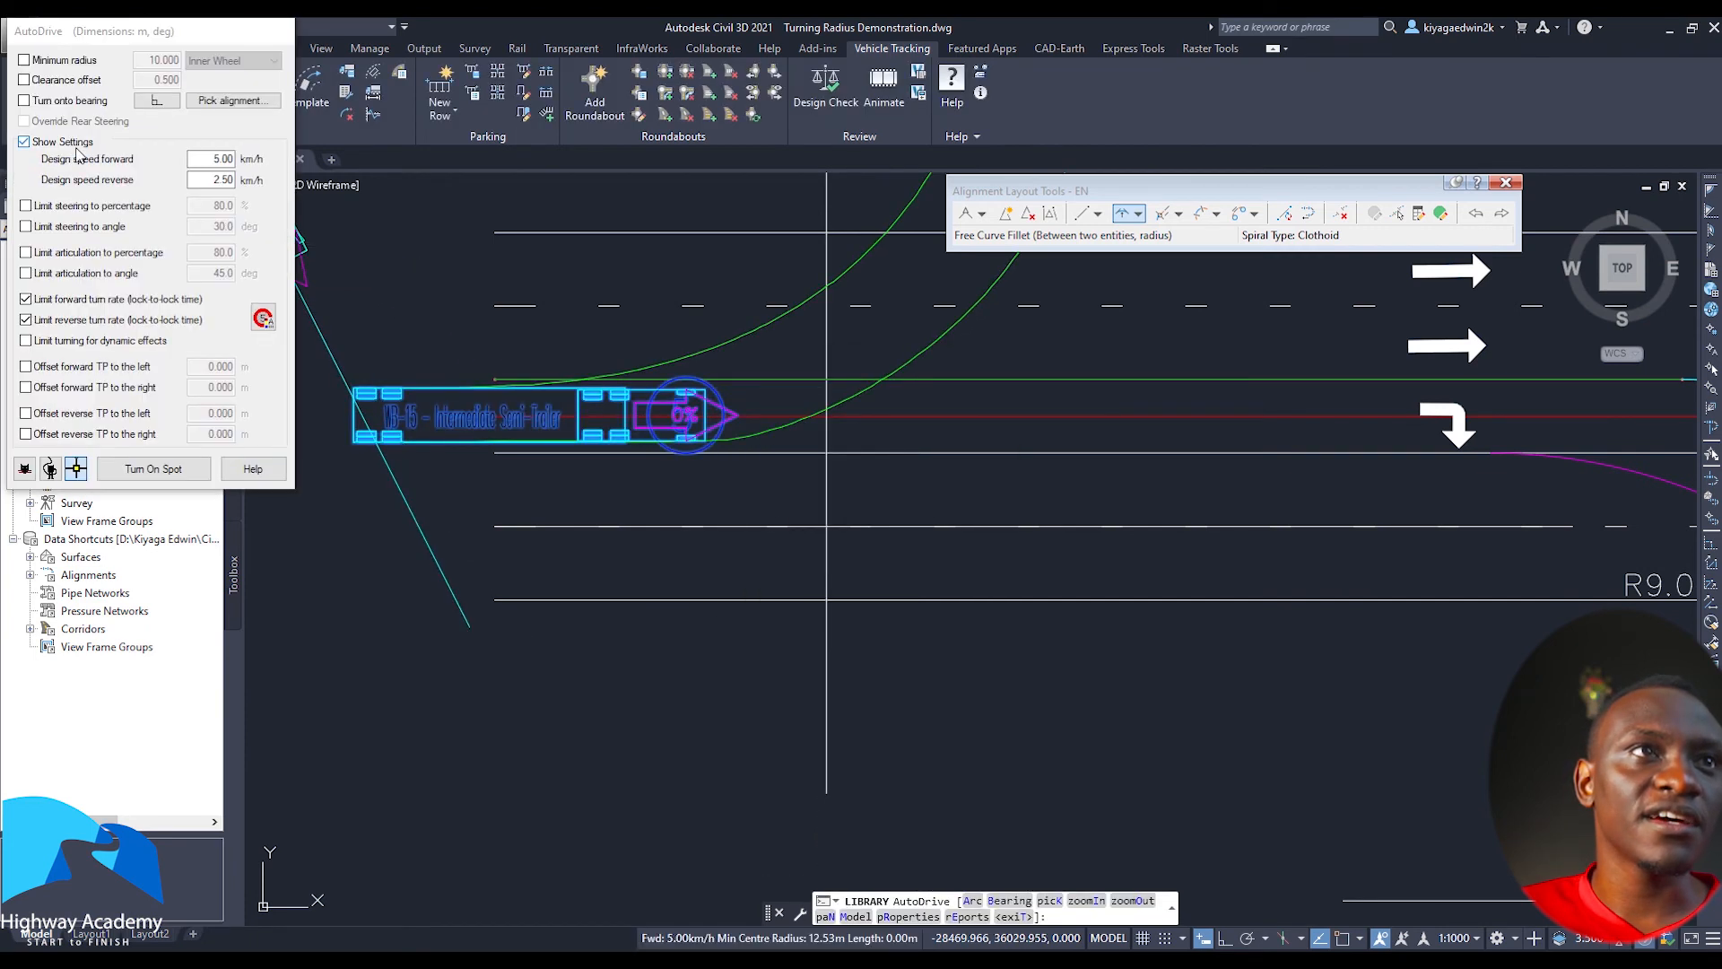
pyautogui.moveTo(215, 163); pyautogui.dragTo(257, 162)
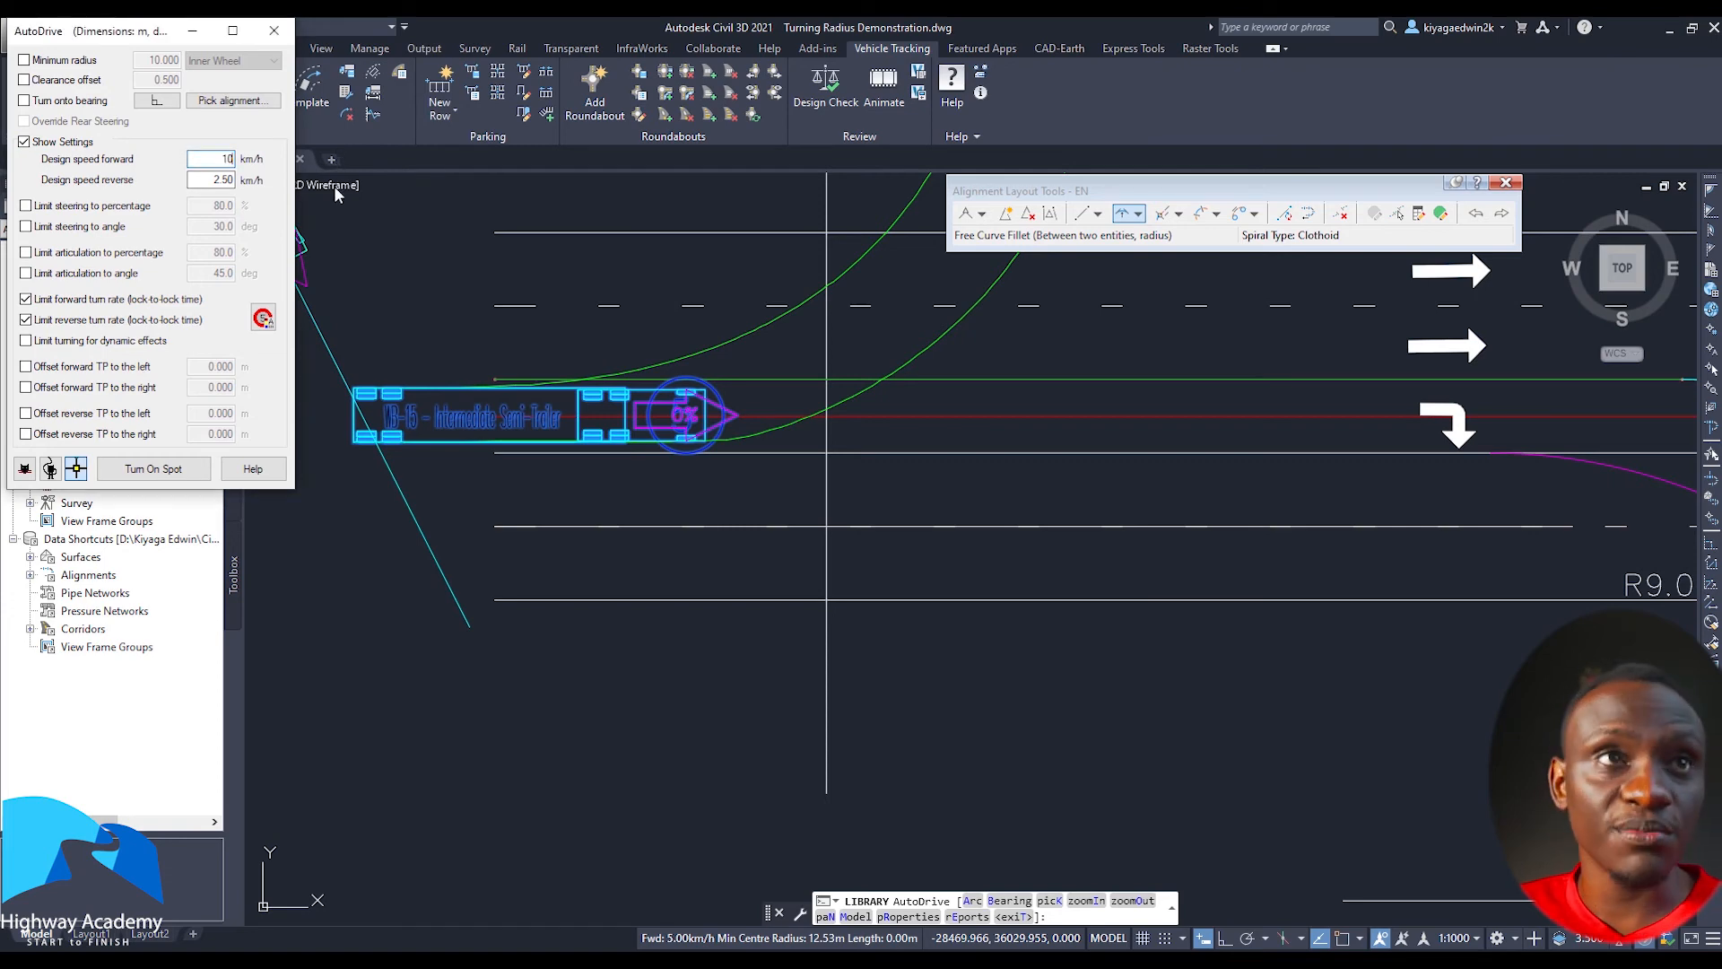
# Drive the semi-trailer straight east along the turning lane up to the start of the south-west curve
pyautogui.scroll(-4, 1002, 438)
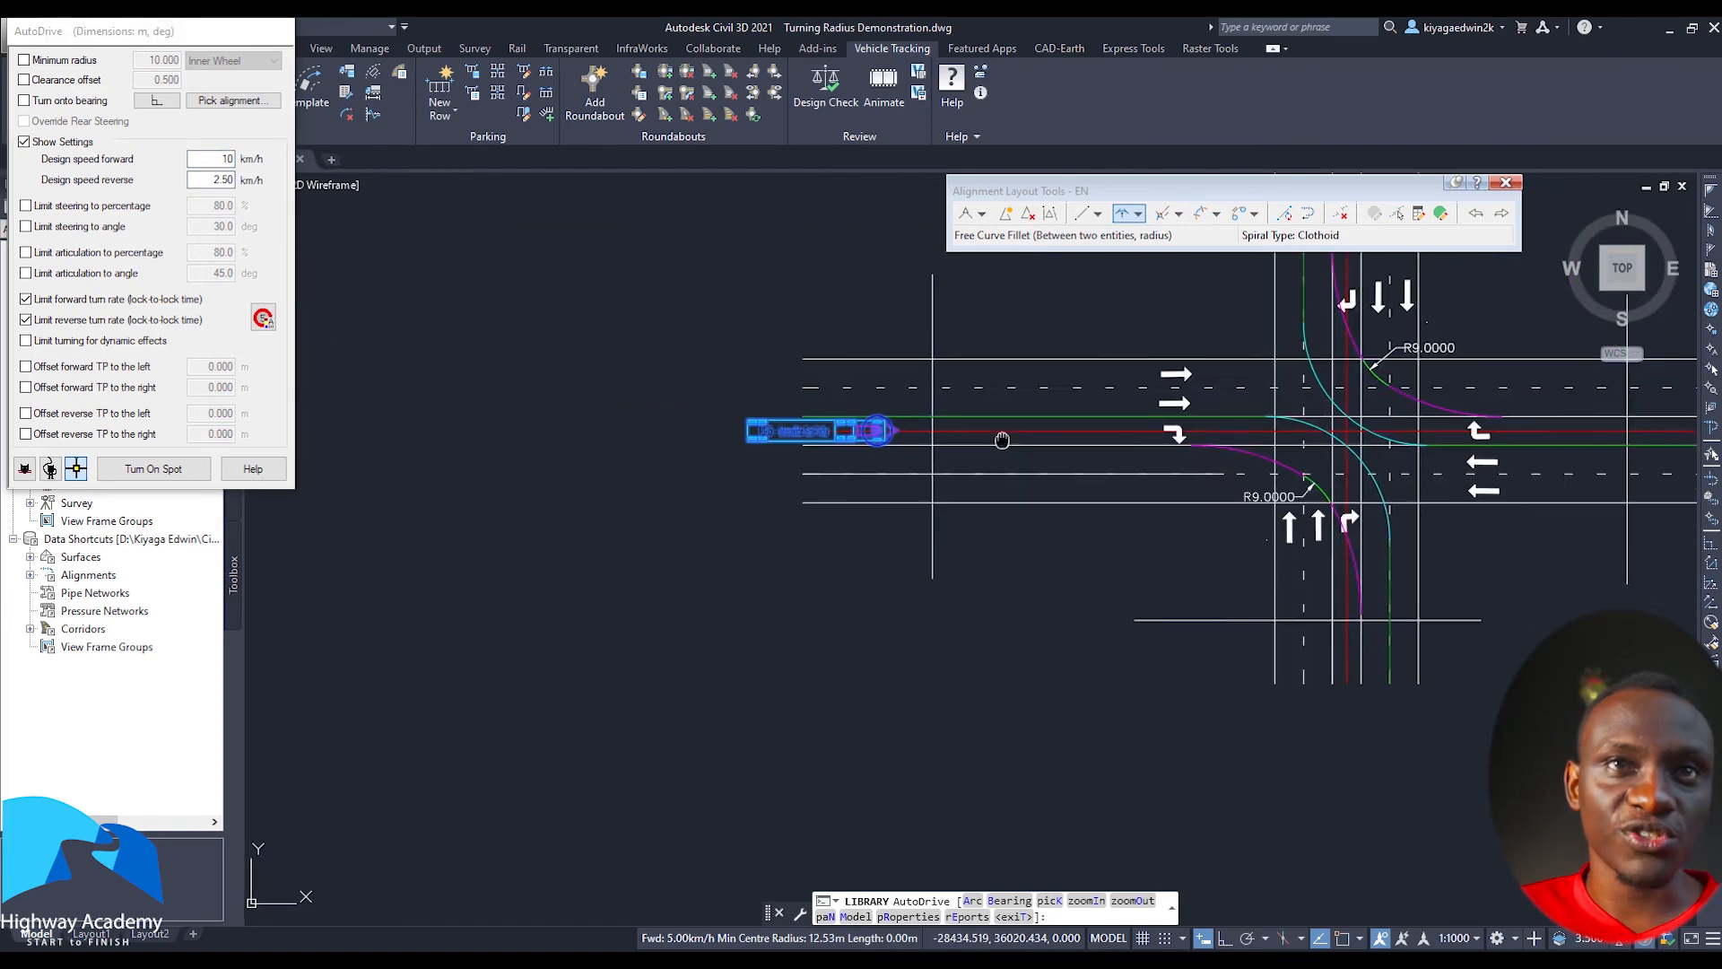
pyautogui.moveTo(1004, 438); pyautogui.dragTo(677, 462, button='middle')
pyautogui.scroll(2, 709, 459)
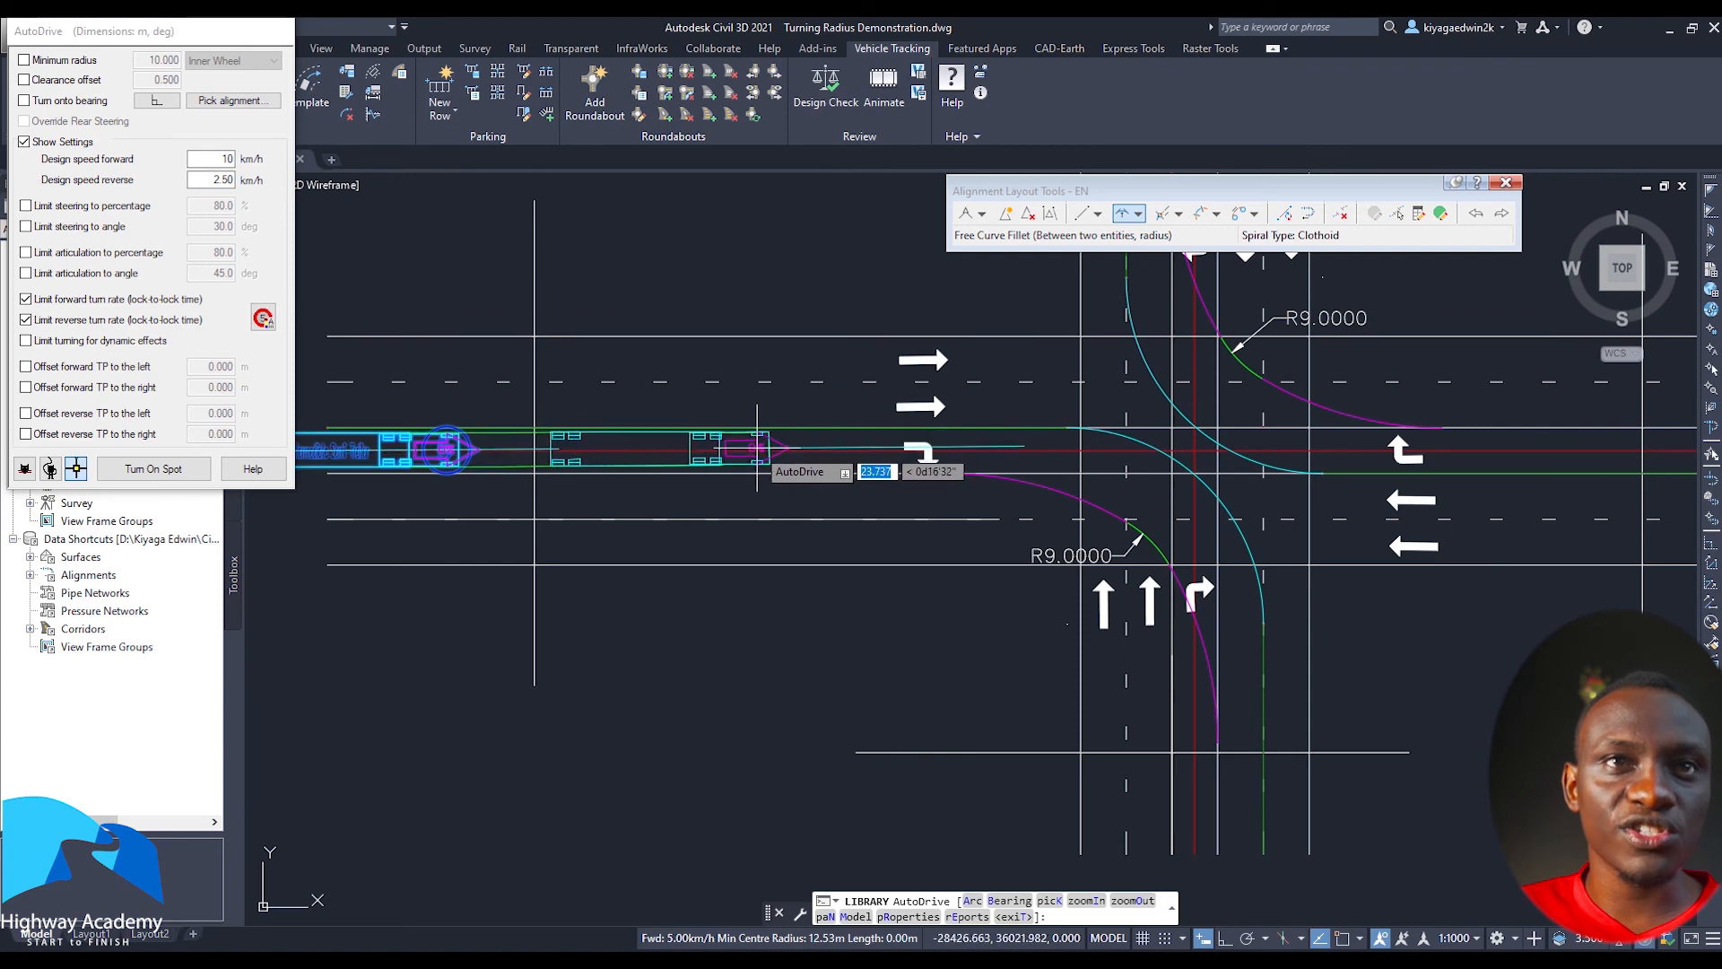
pyautogui.scroll(-2, 753, 446)
pyautogui.scroll(4, 662, 453)
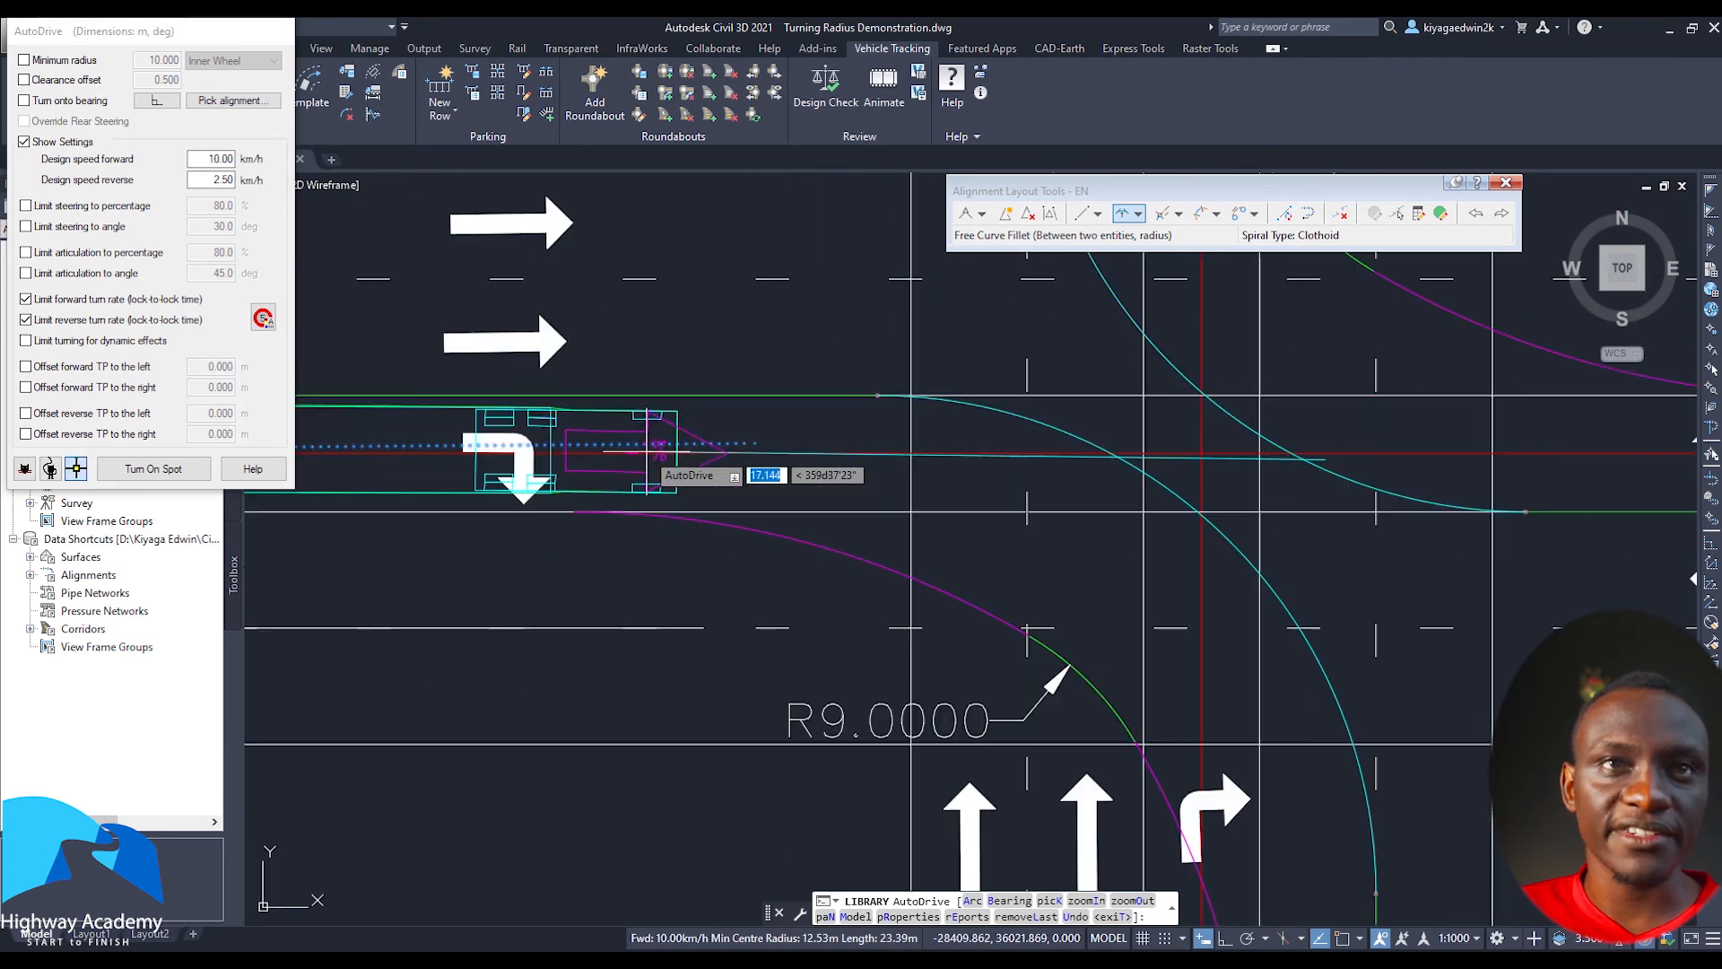
pyautogui.click(660, 438)
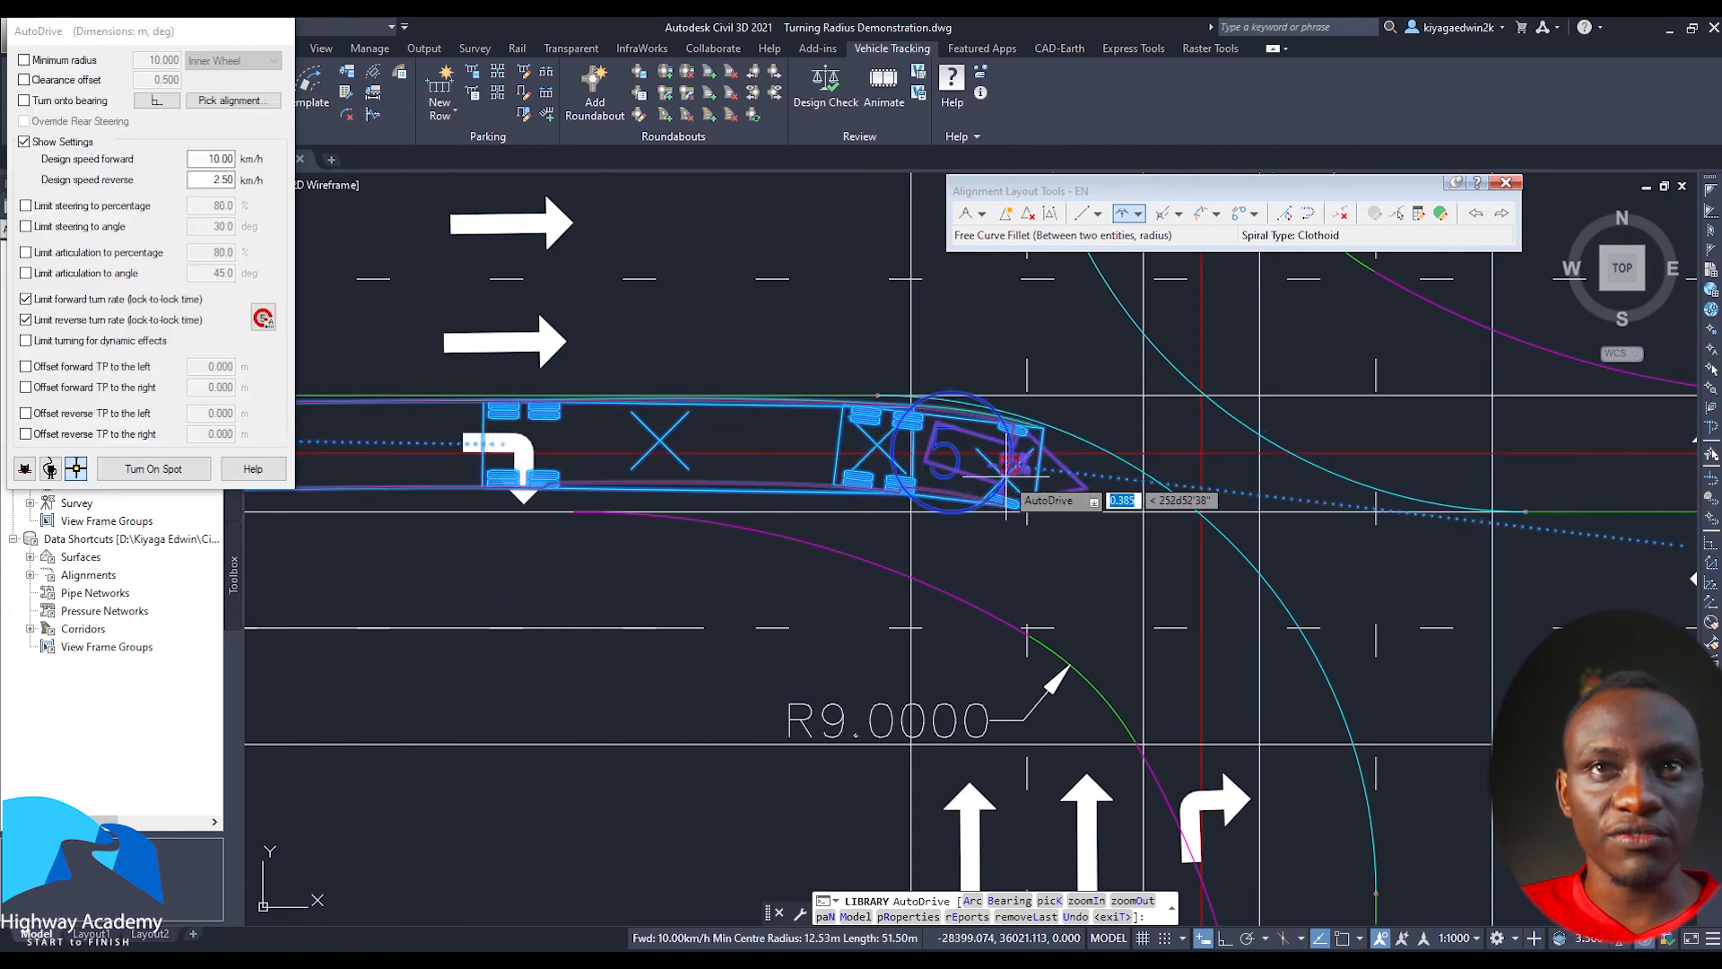
# Steer the semi-trailer through the right turn in short increments, following the outer cyan curve into the southern leg
pyautogui.moveTo(1081, 513); pyautogui.dragTo(910, 386, button='middle')
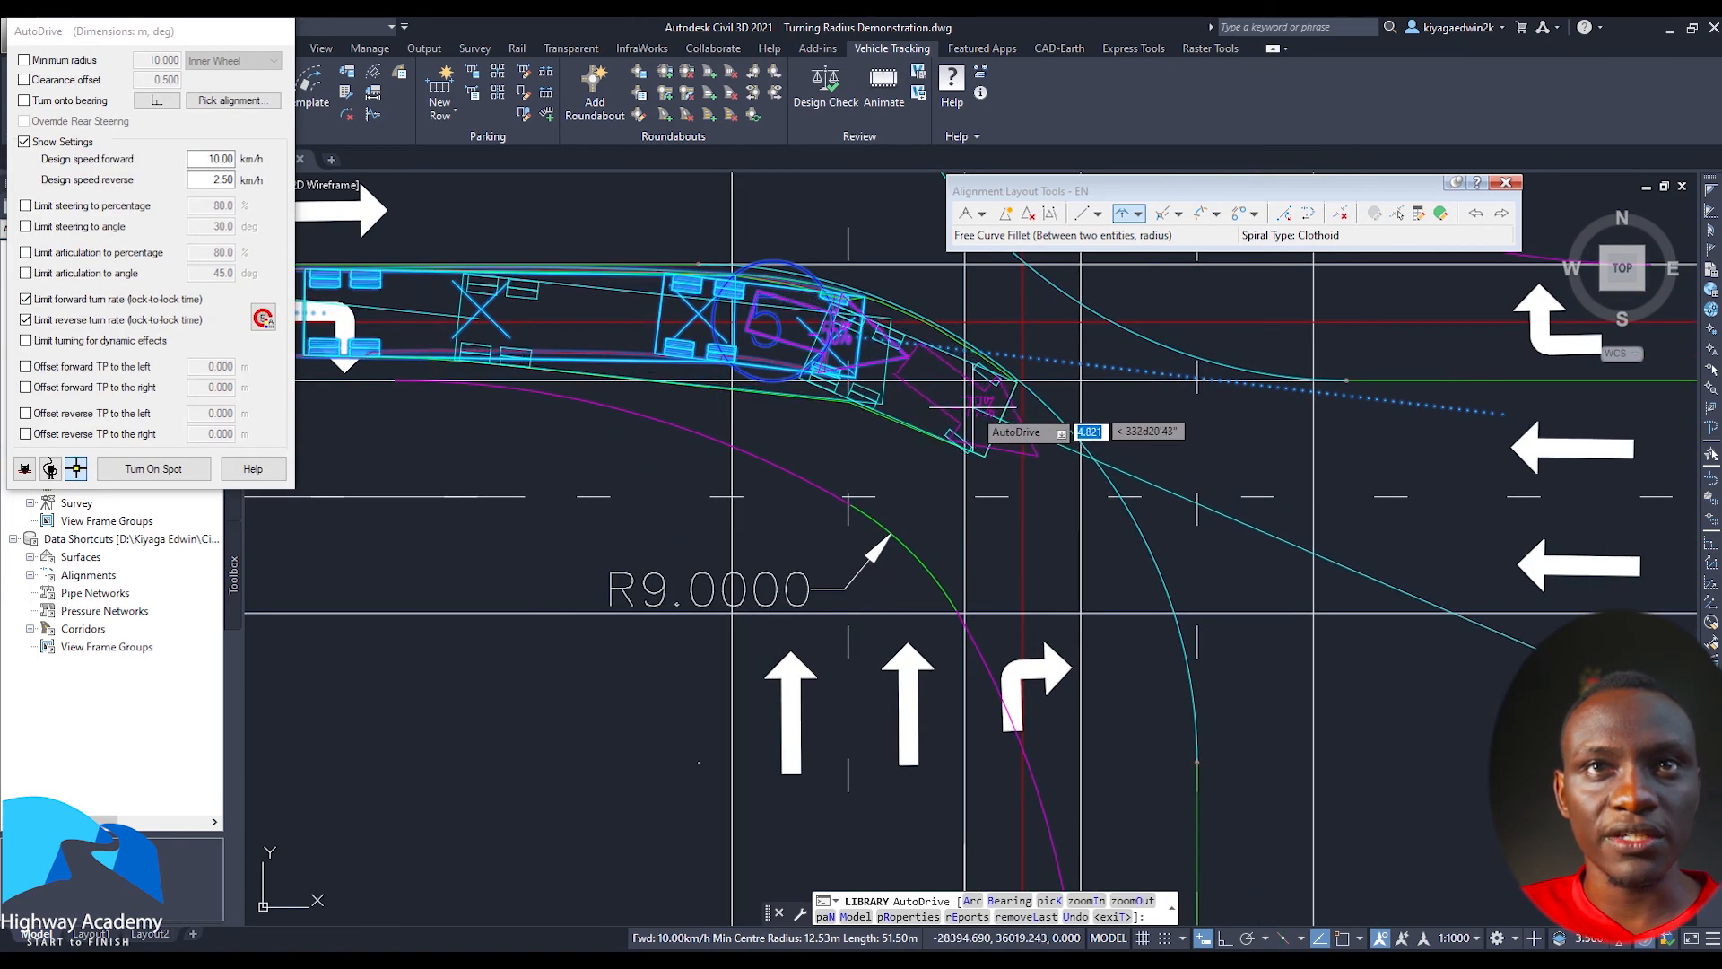
pyautogui.moveTo(1038, 492); pyautogui.dragTo(898, 337, button='middle')
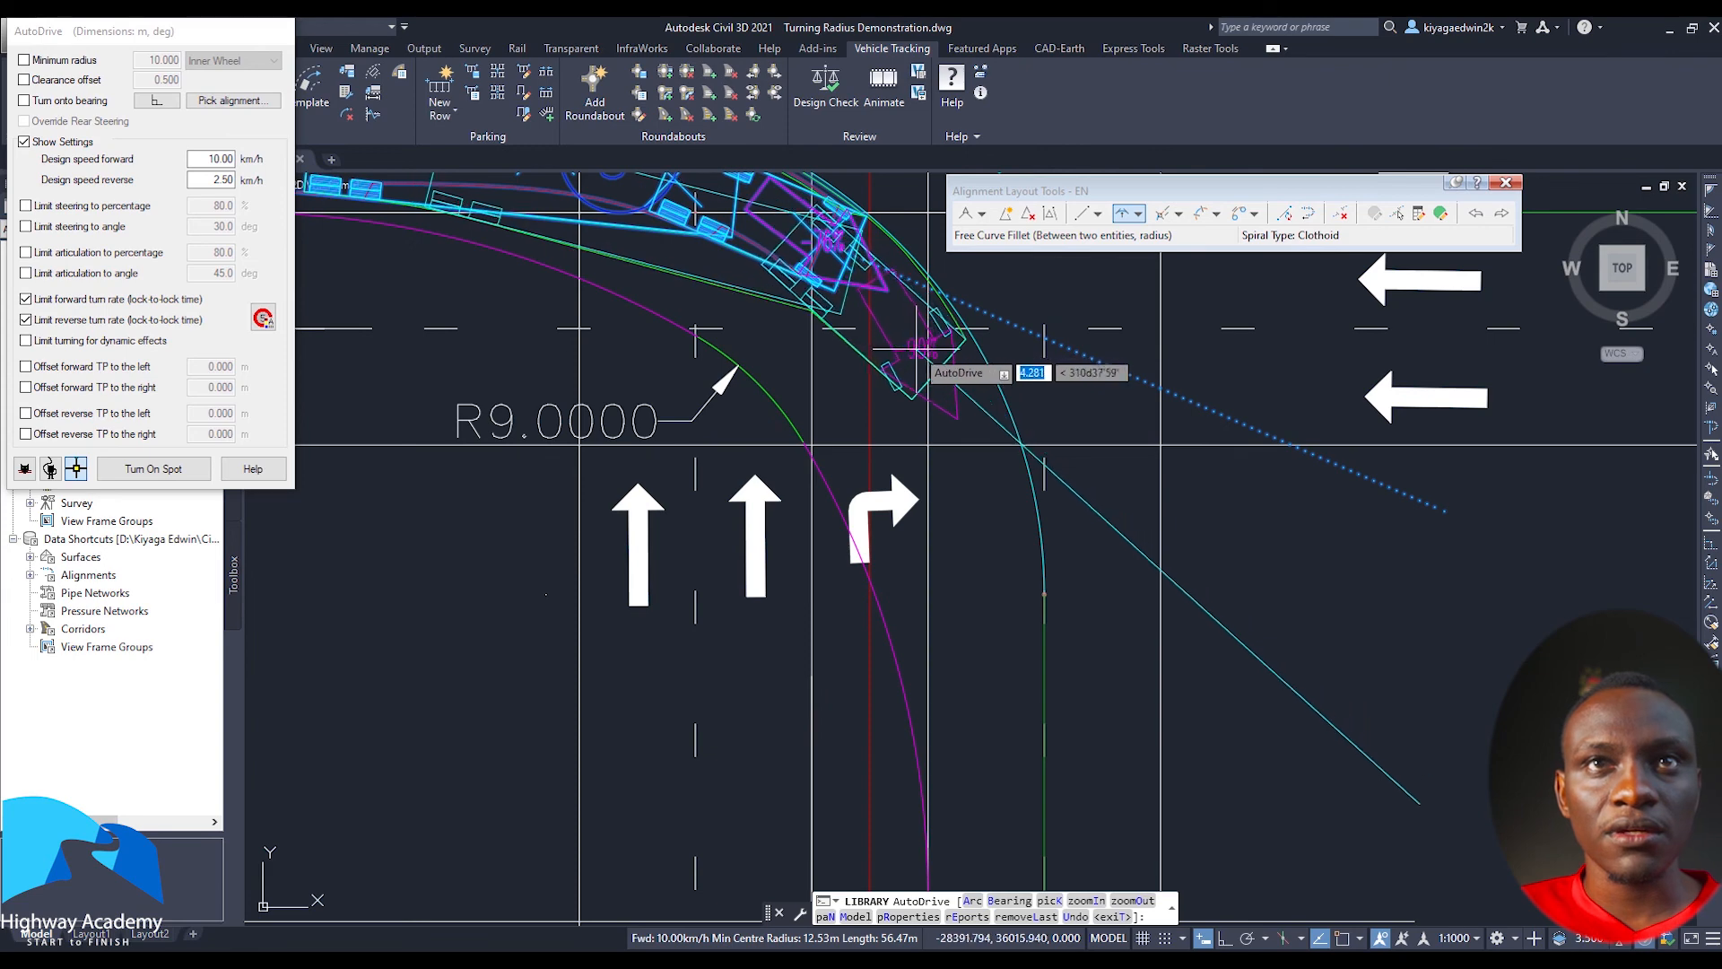
pyautogui.moveTo(987, 461); pyautogui.dragTo(916, 344, button='middle')
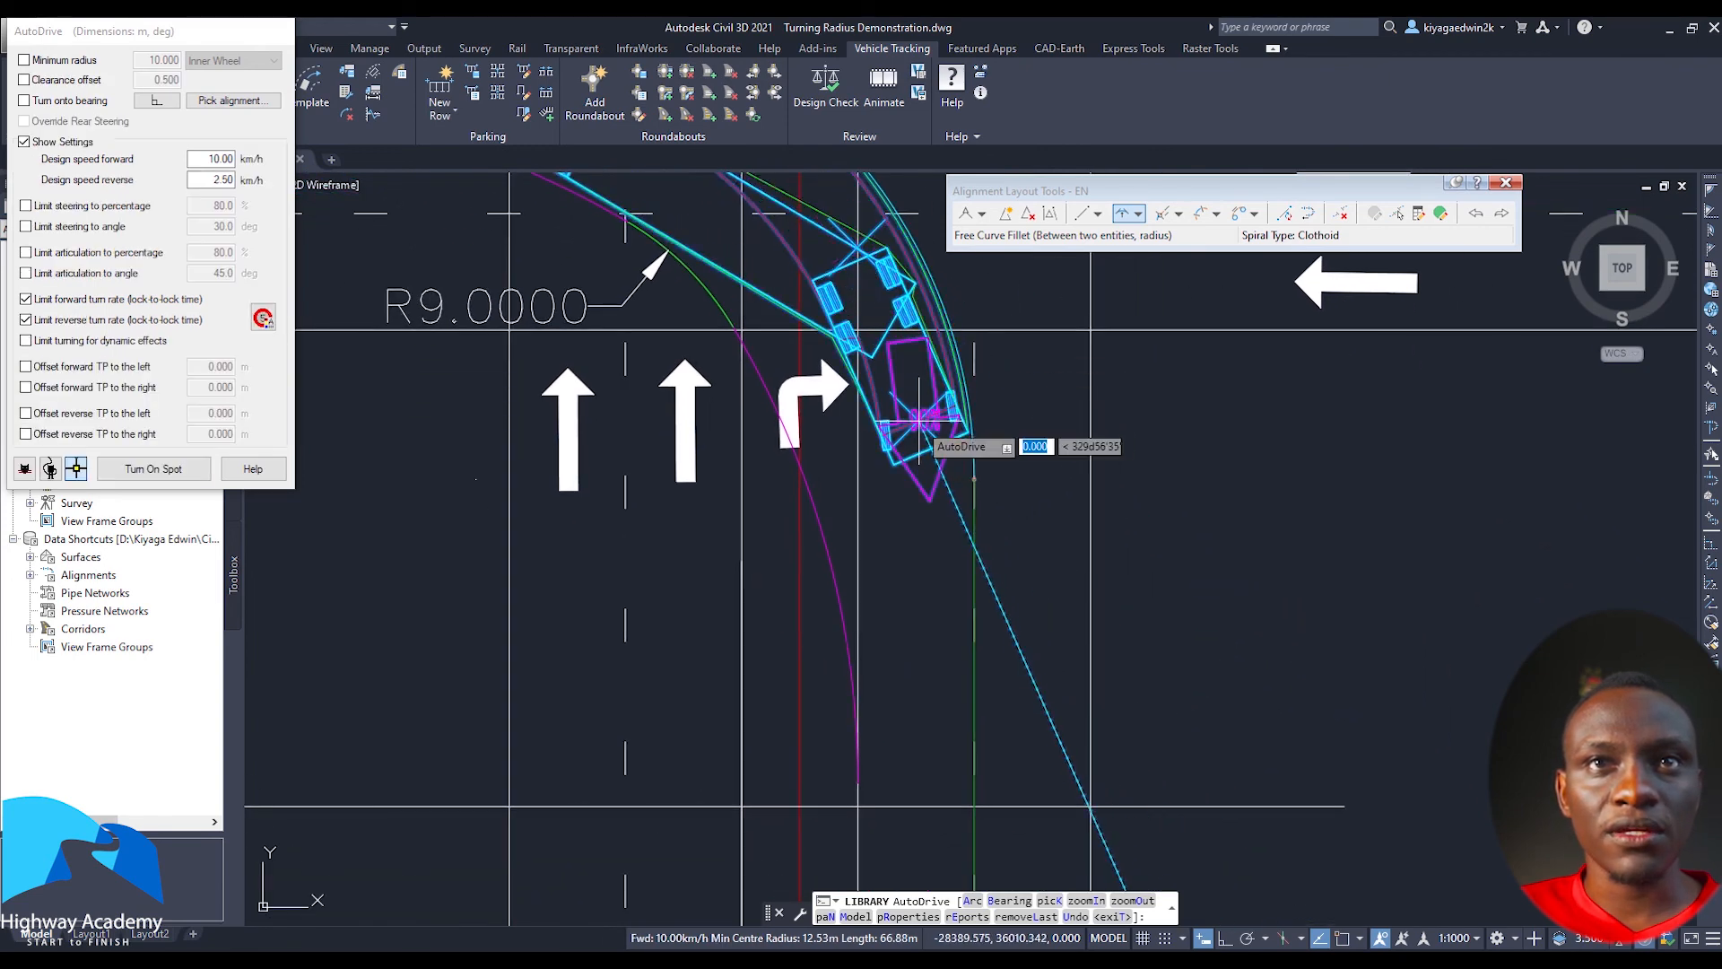
pyautogui.moveTo(921, 515); pyautogui.dragTo(884, 313, button='middle')
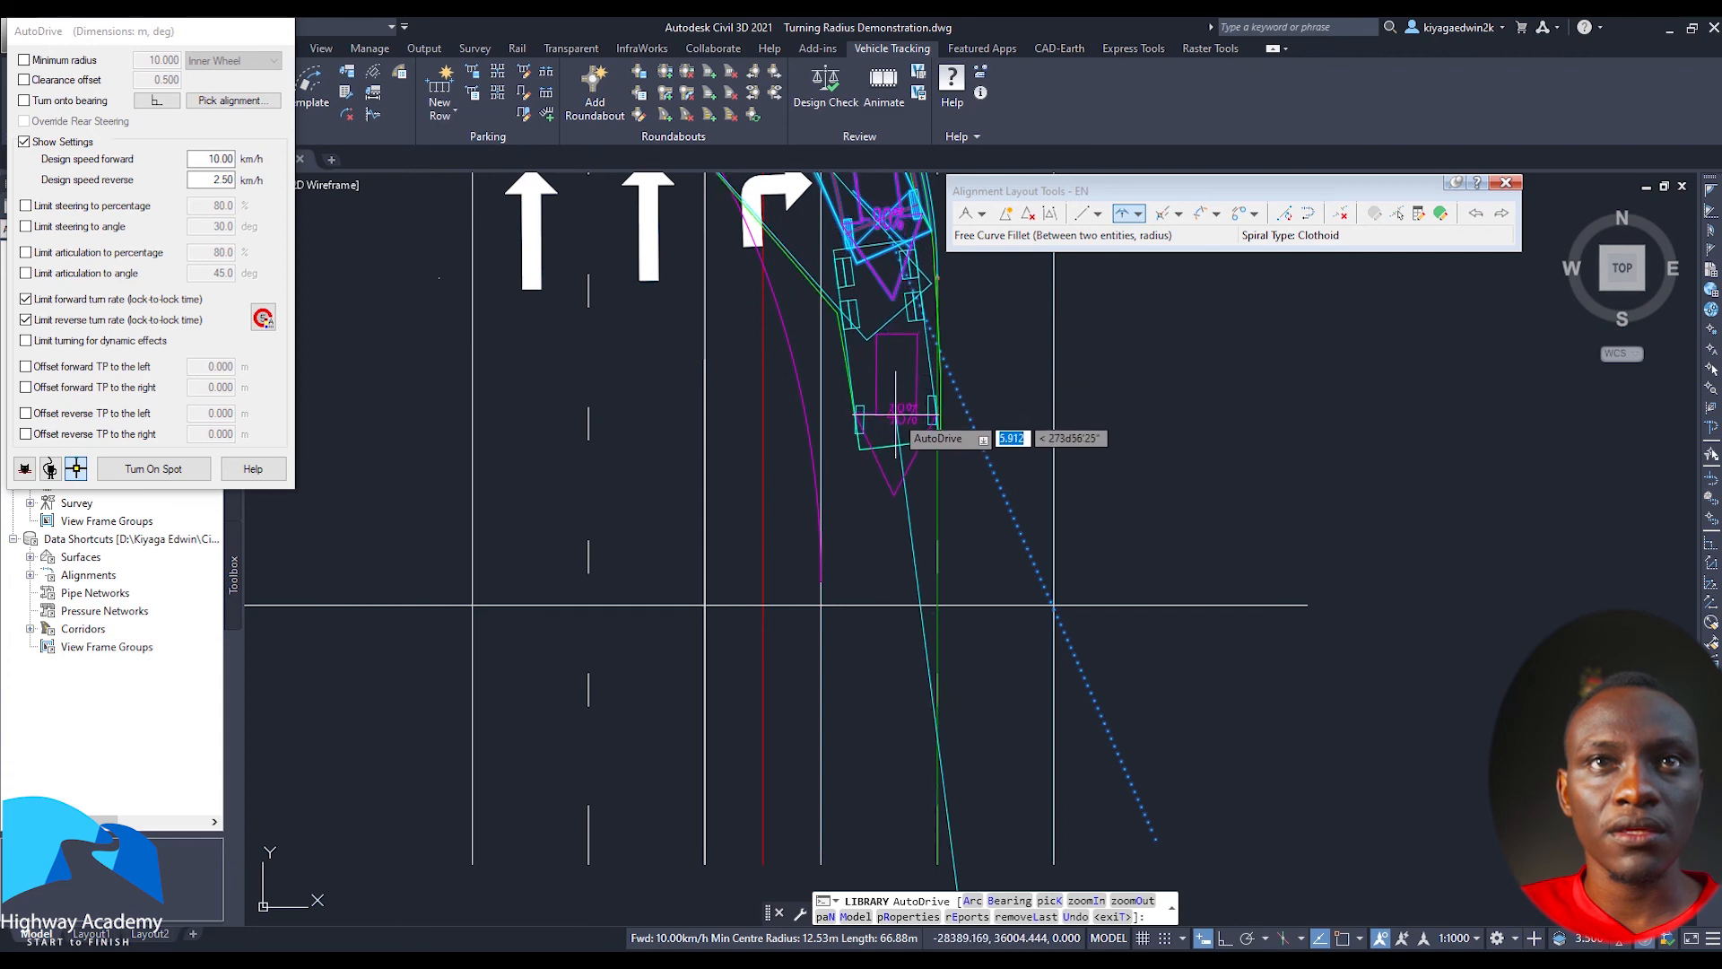
pyautogui.moveTo(918, 547); pyautogui.dragTo(873, 349, button='middle')
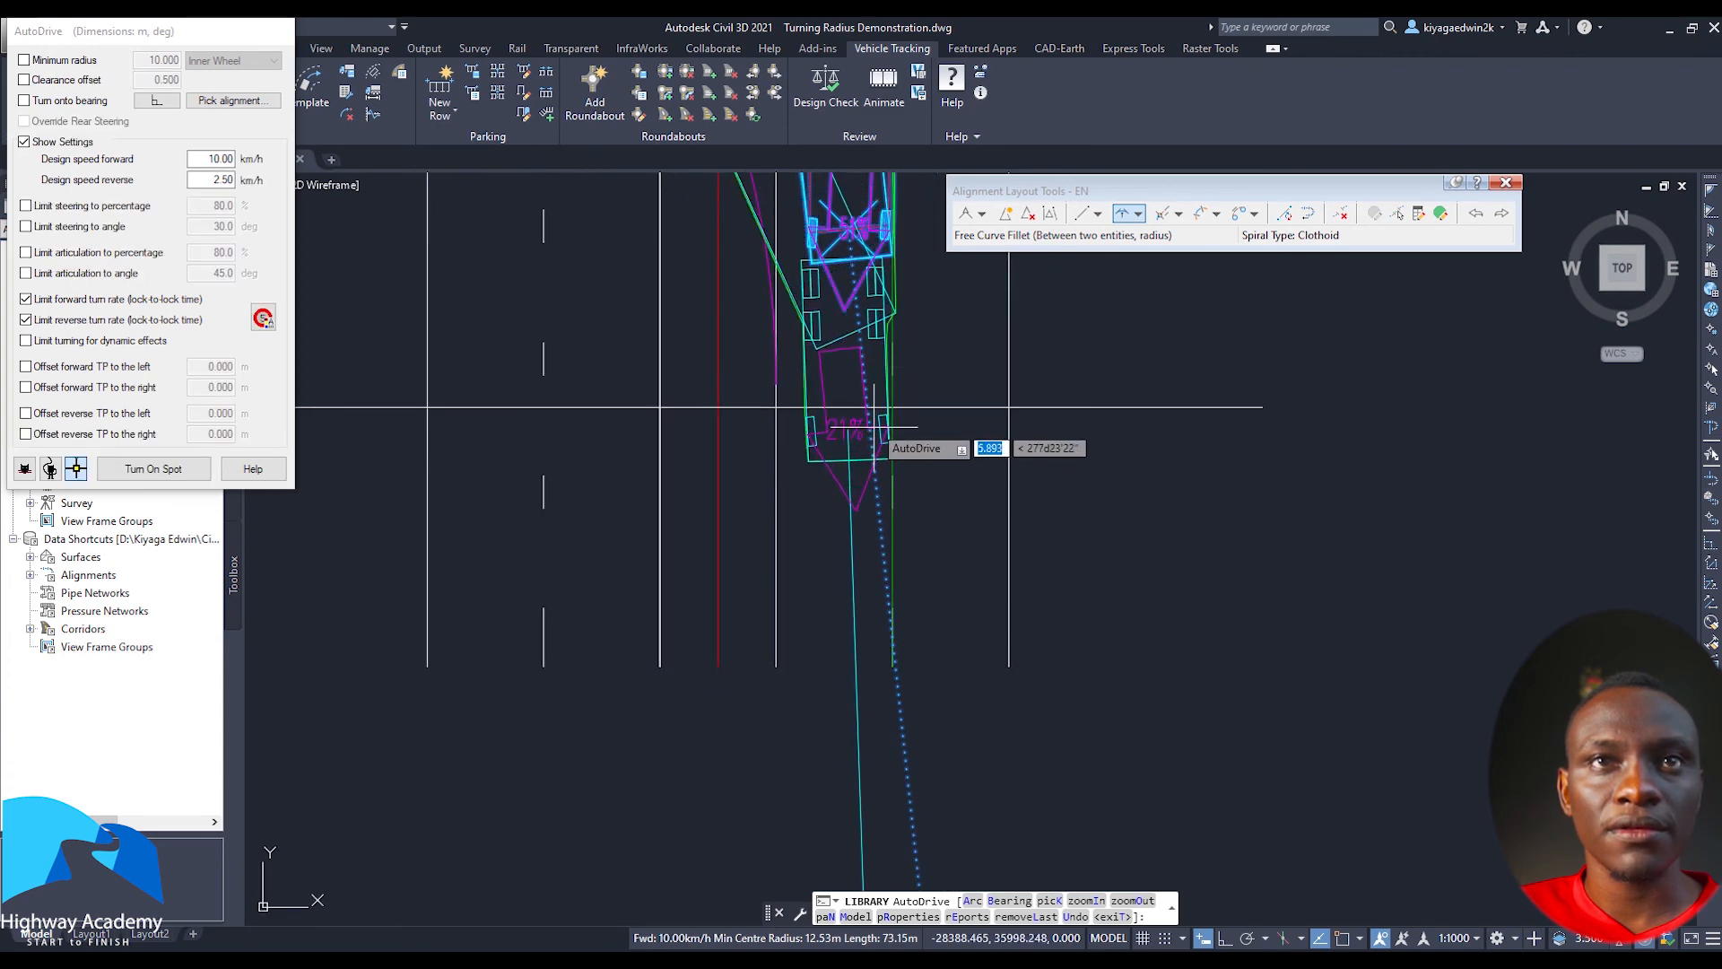
# Straighten the semi-trailer southwards past the end of the southern leg and finish the AutoDrive path
pyautogui.scroll(-2, 877, 460)
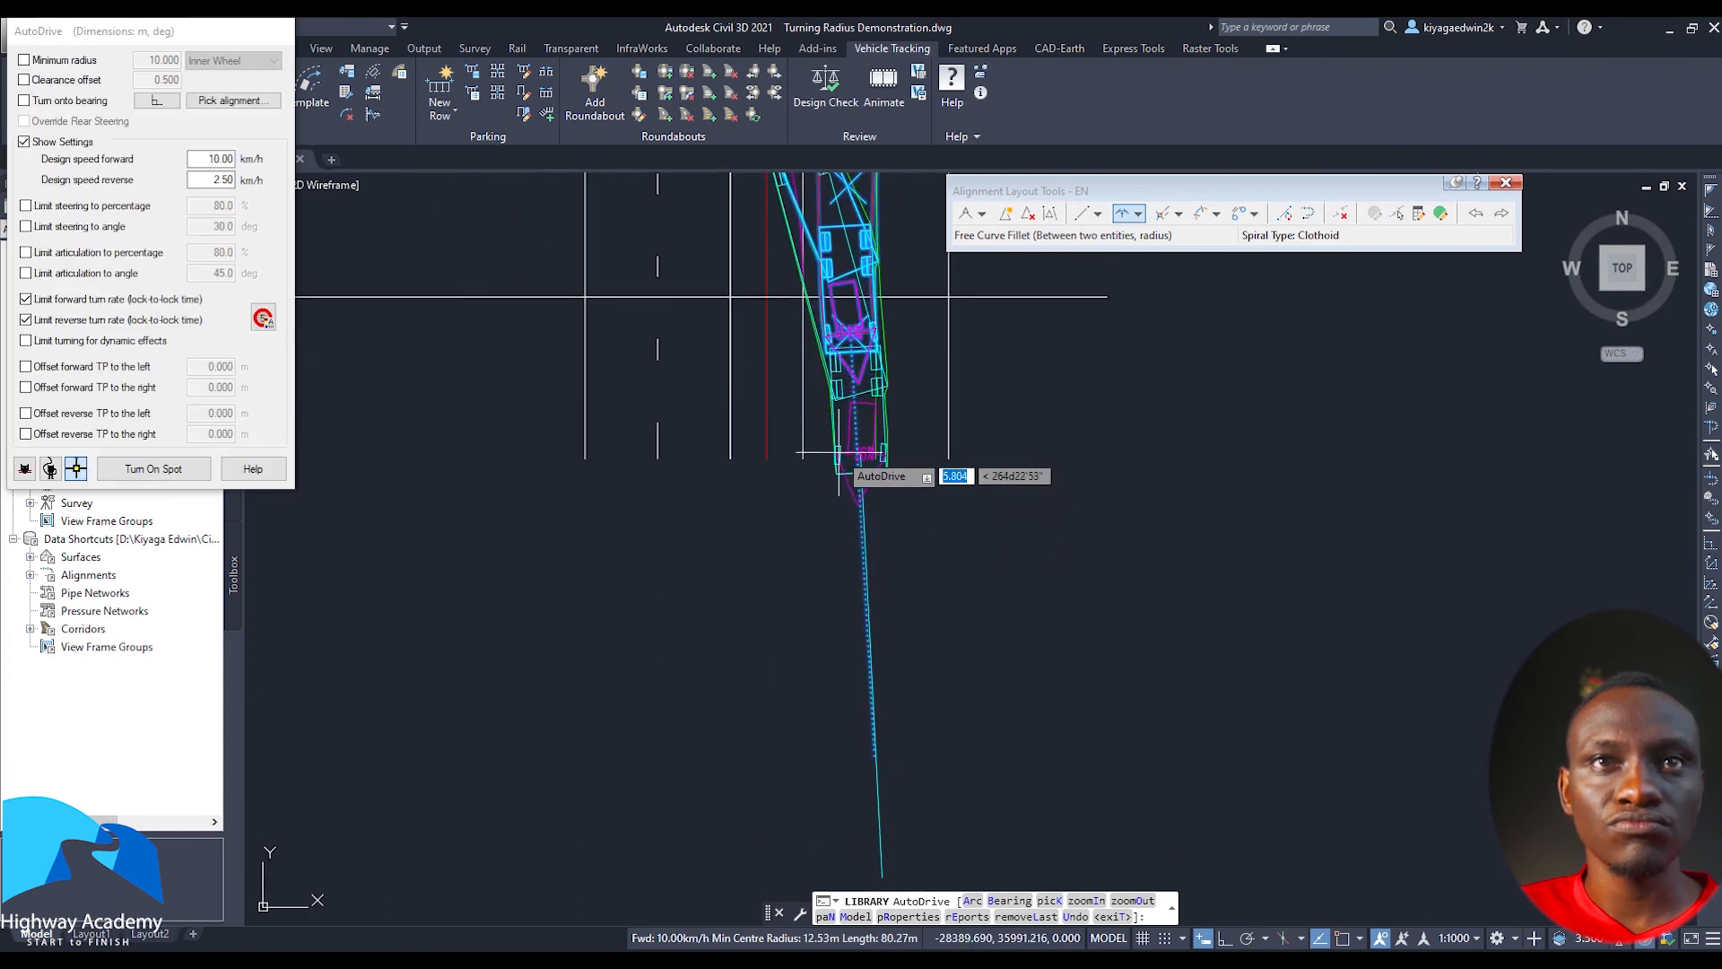
pyautogui.scroll(-2, 842, 553)
pyautogui.moveTo(843, 557); pyautogui.dragTo(812, 435, button='middle')
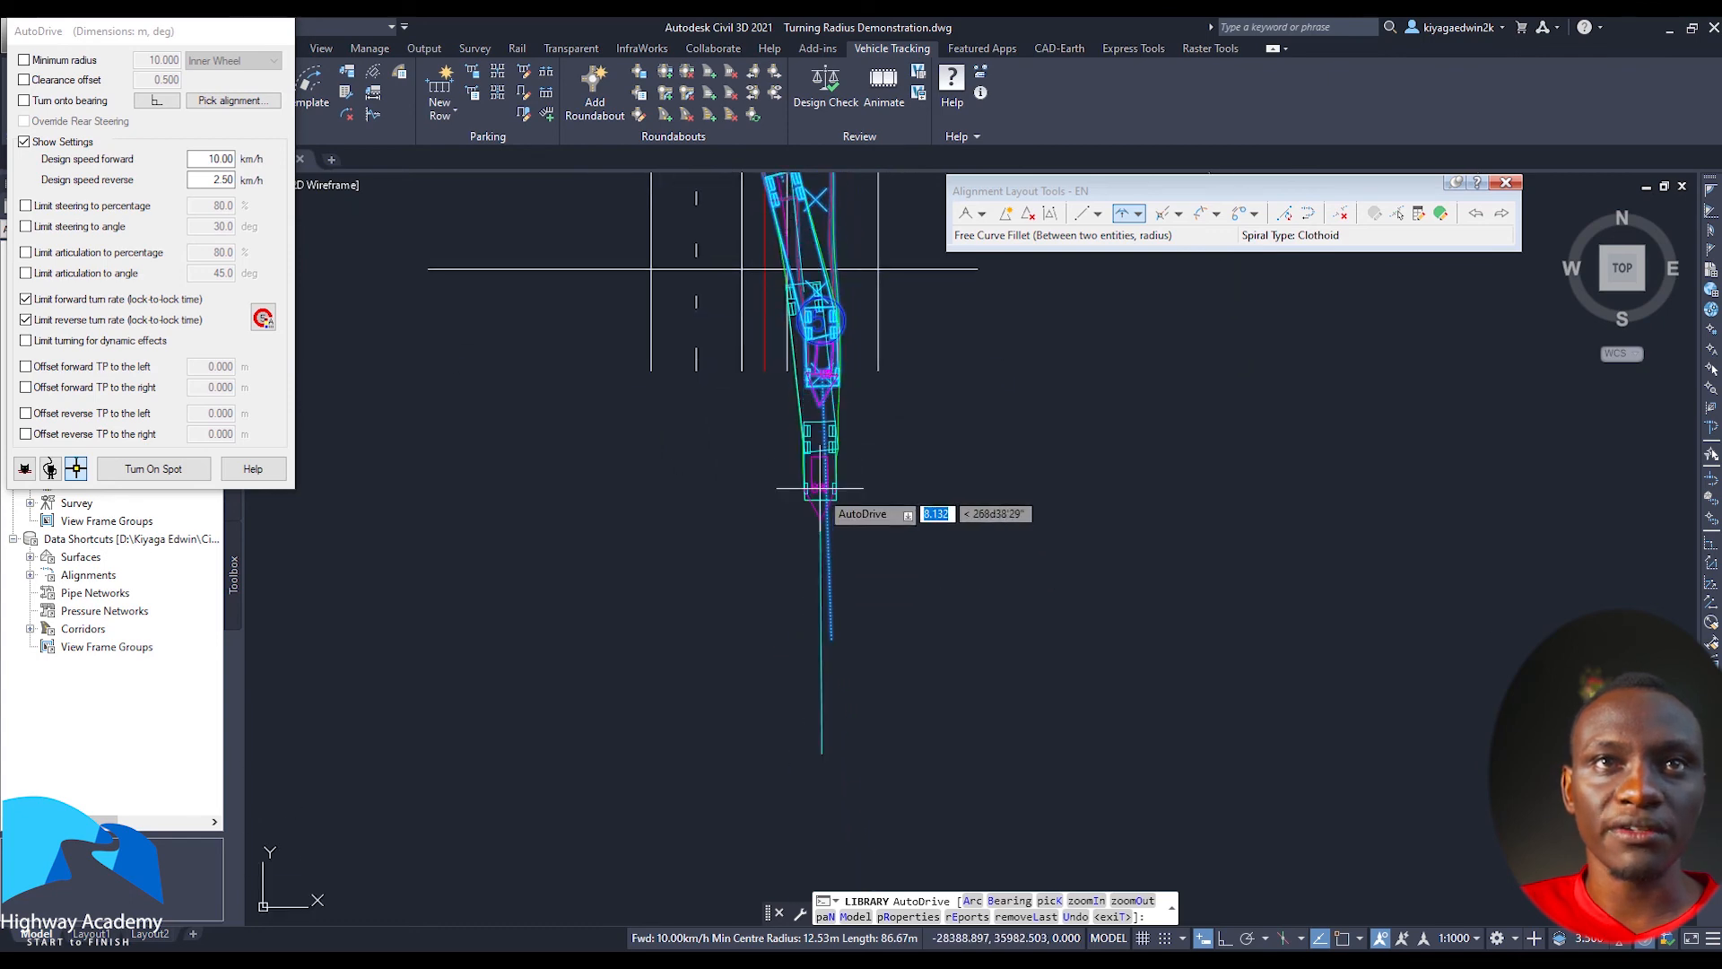
pyautogui.click(812, 567)
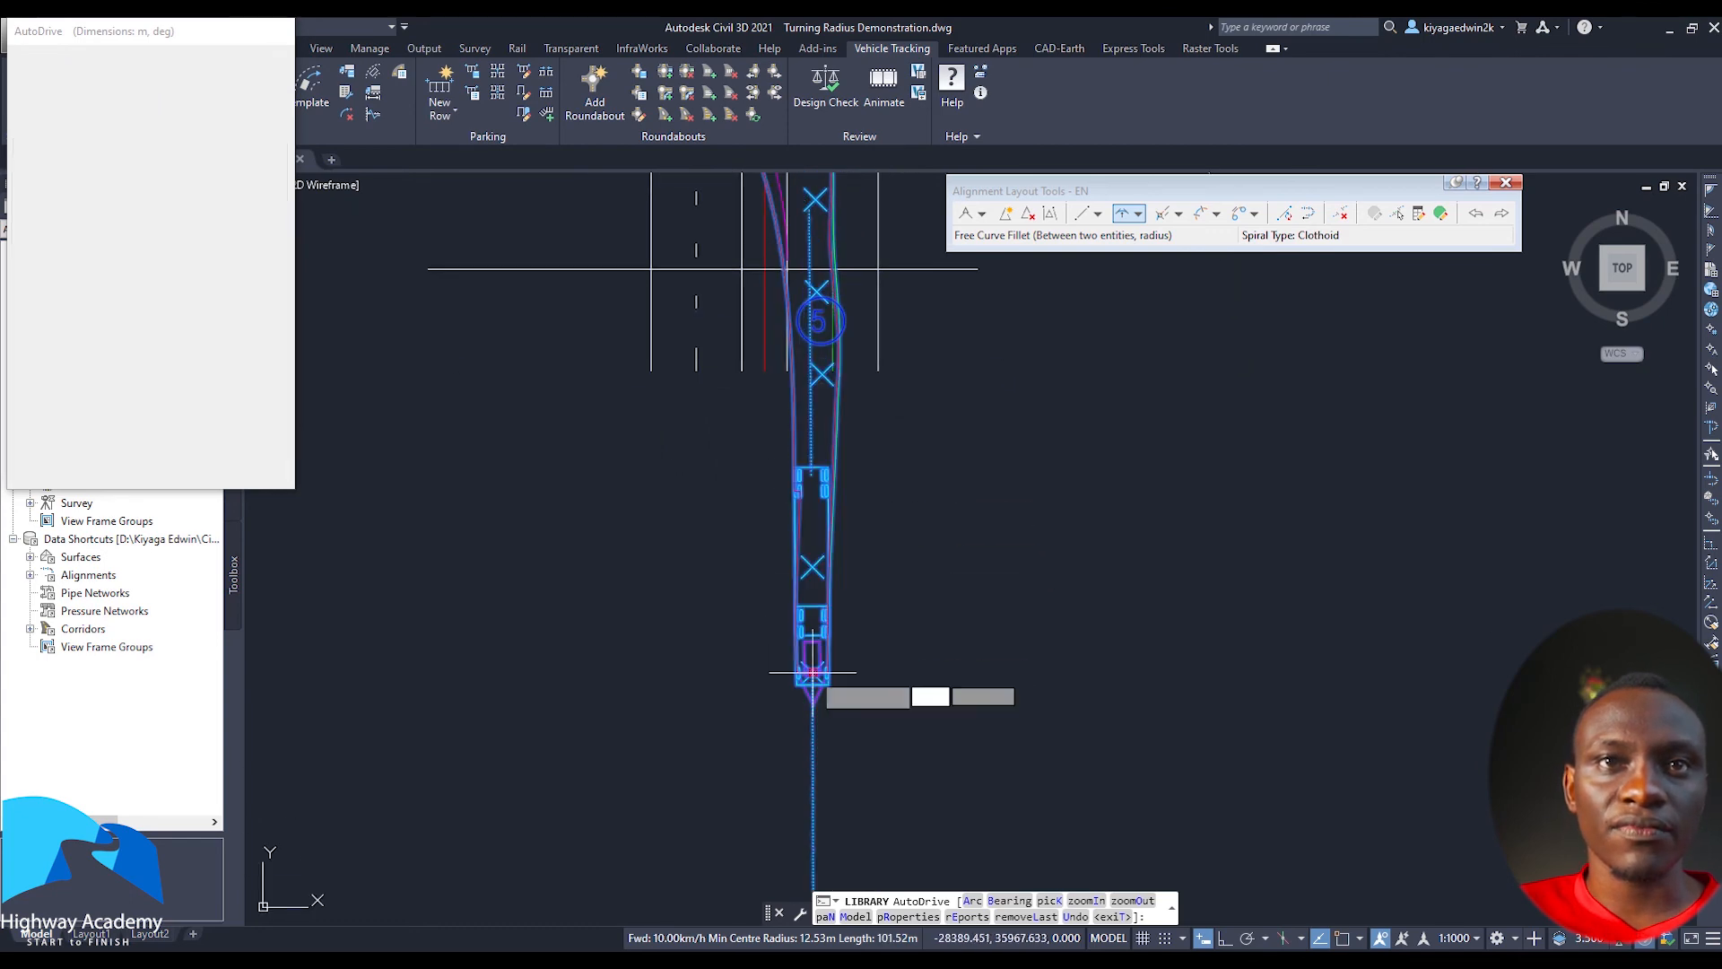
pyautogui.rightClick(813, 670)
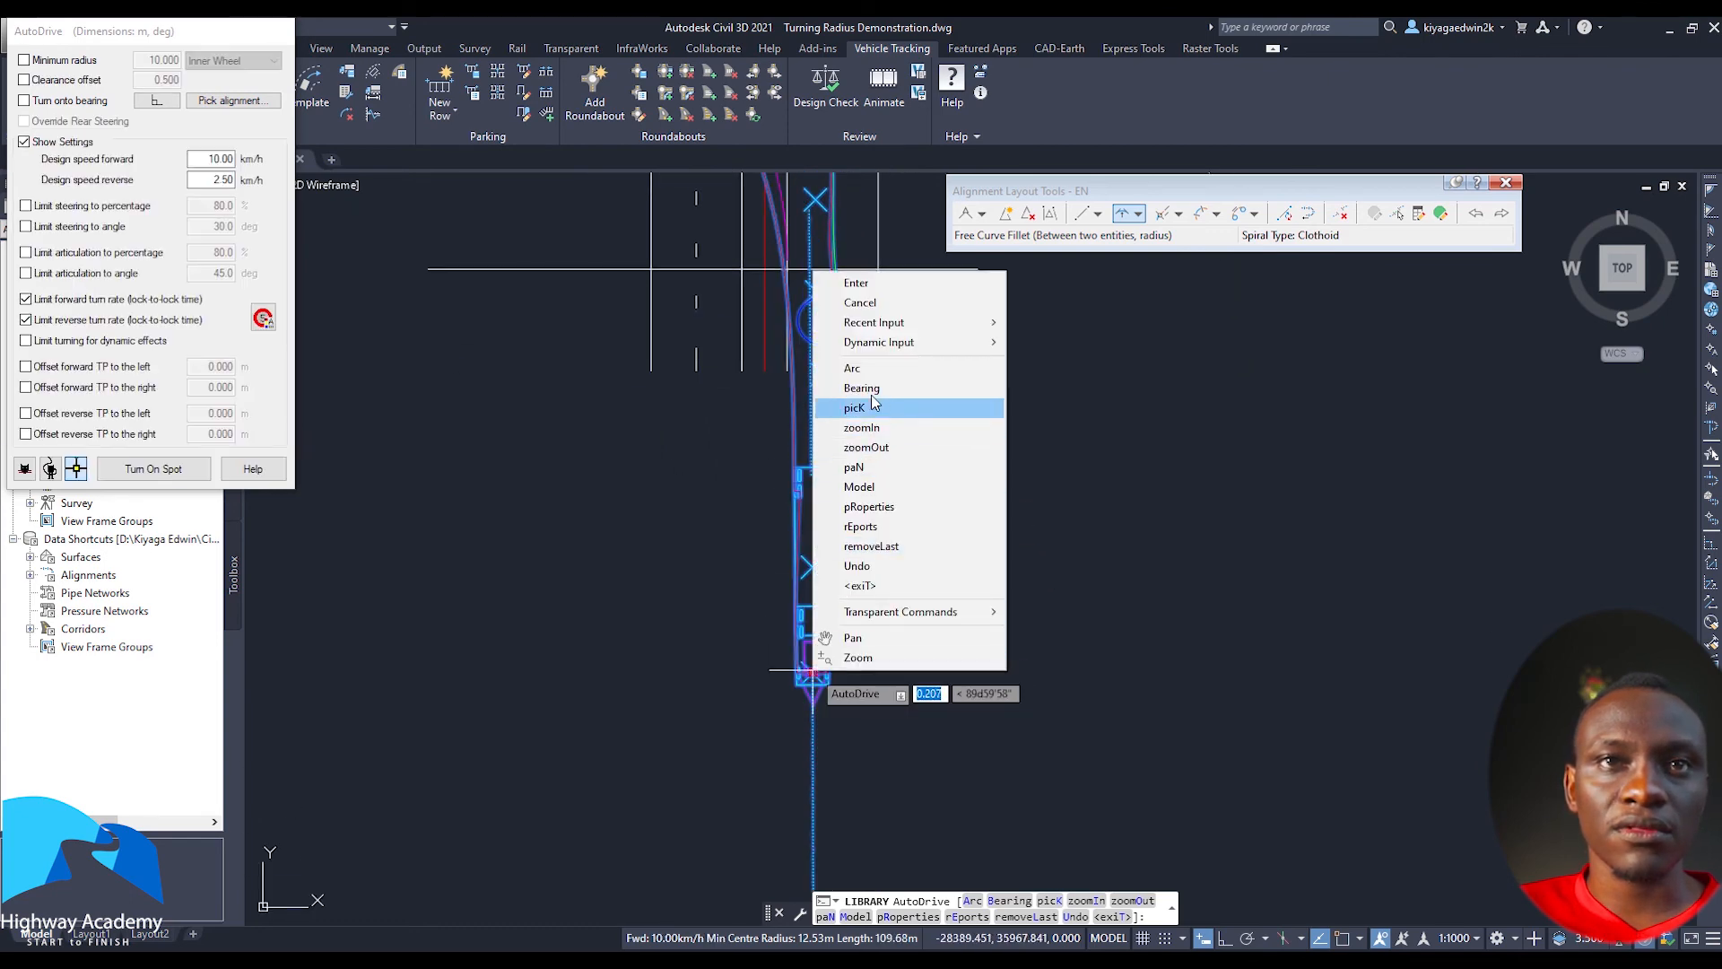
pyautogui.click(860, 285)
# Examine how the semi-trailer's inner swept path compares with the three-centred south-west curve around the 9 m arc
pyautogui.scroll(5, 912, 479)
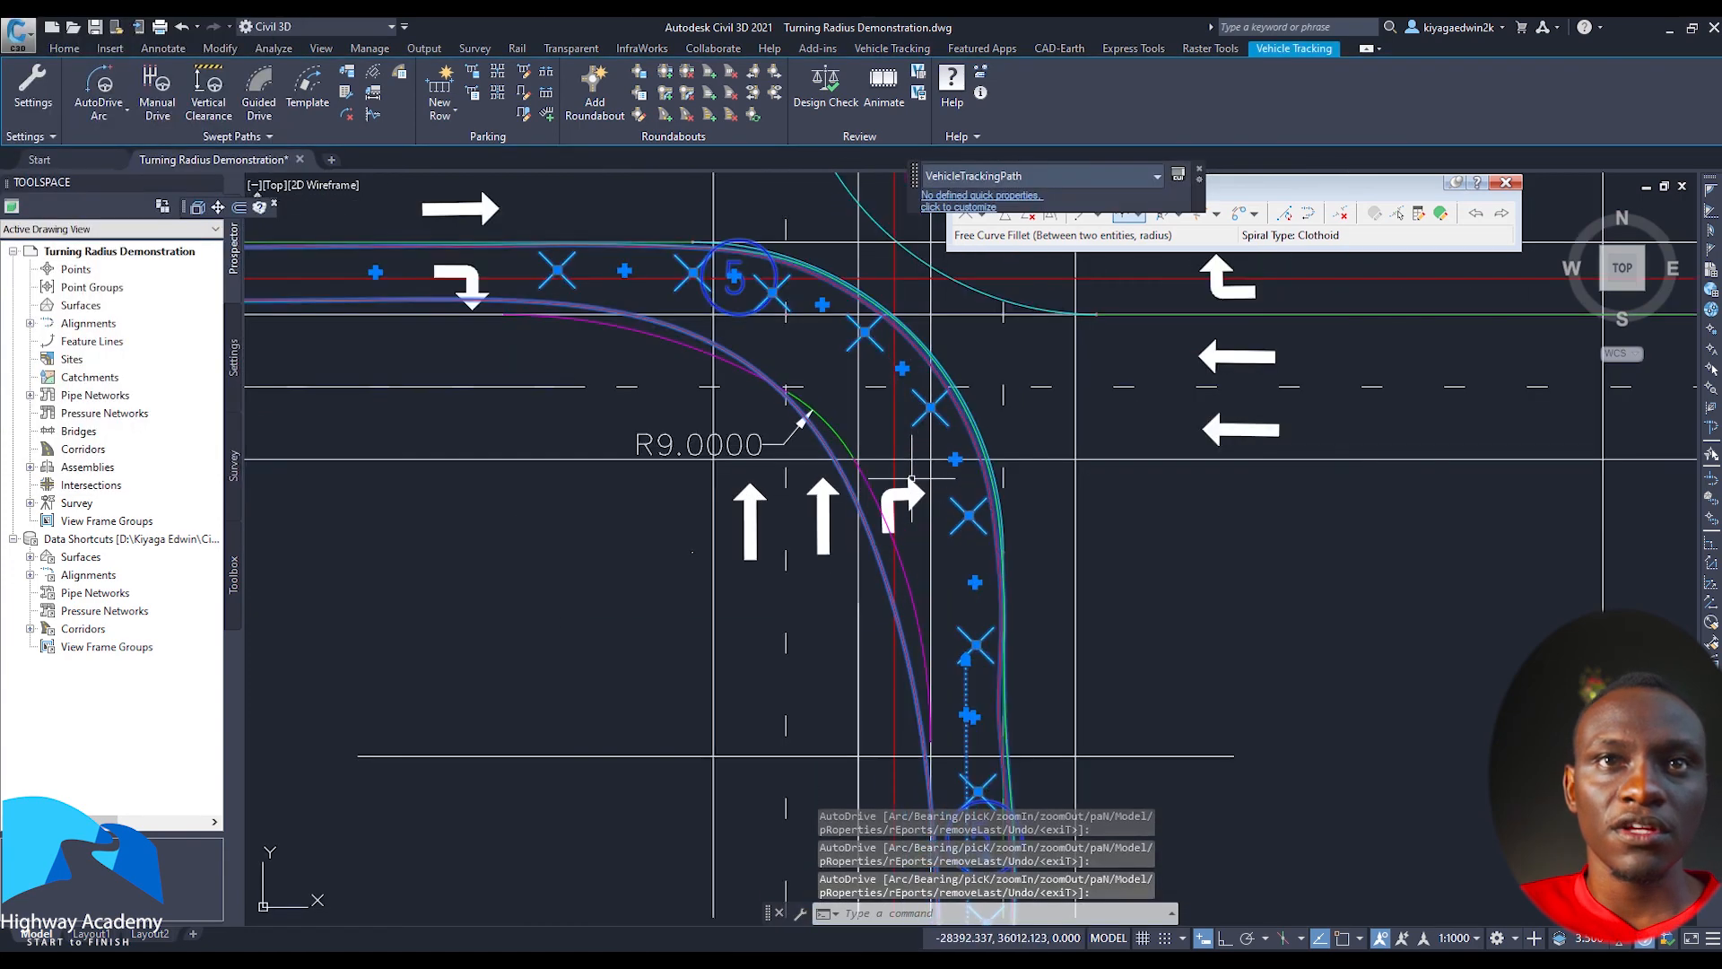
pyautogui.press('Escape')
pyautogui.moveTo(809, 465); pyautogui.dragTo(837, 473, button='middle')
pyautogui.moveTo(738, 350); pyautogui.dragTo(781, 368, button='middle')
pyautogui.moveTo(818, 454); pyautogui.dragTo(717, 498, button='middle')
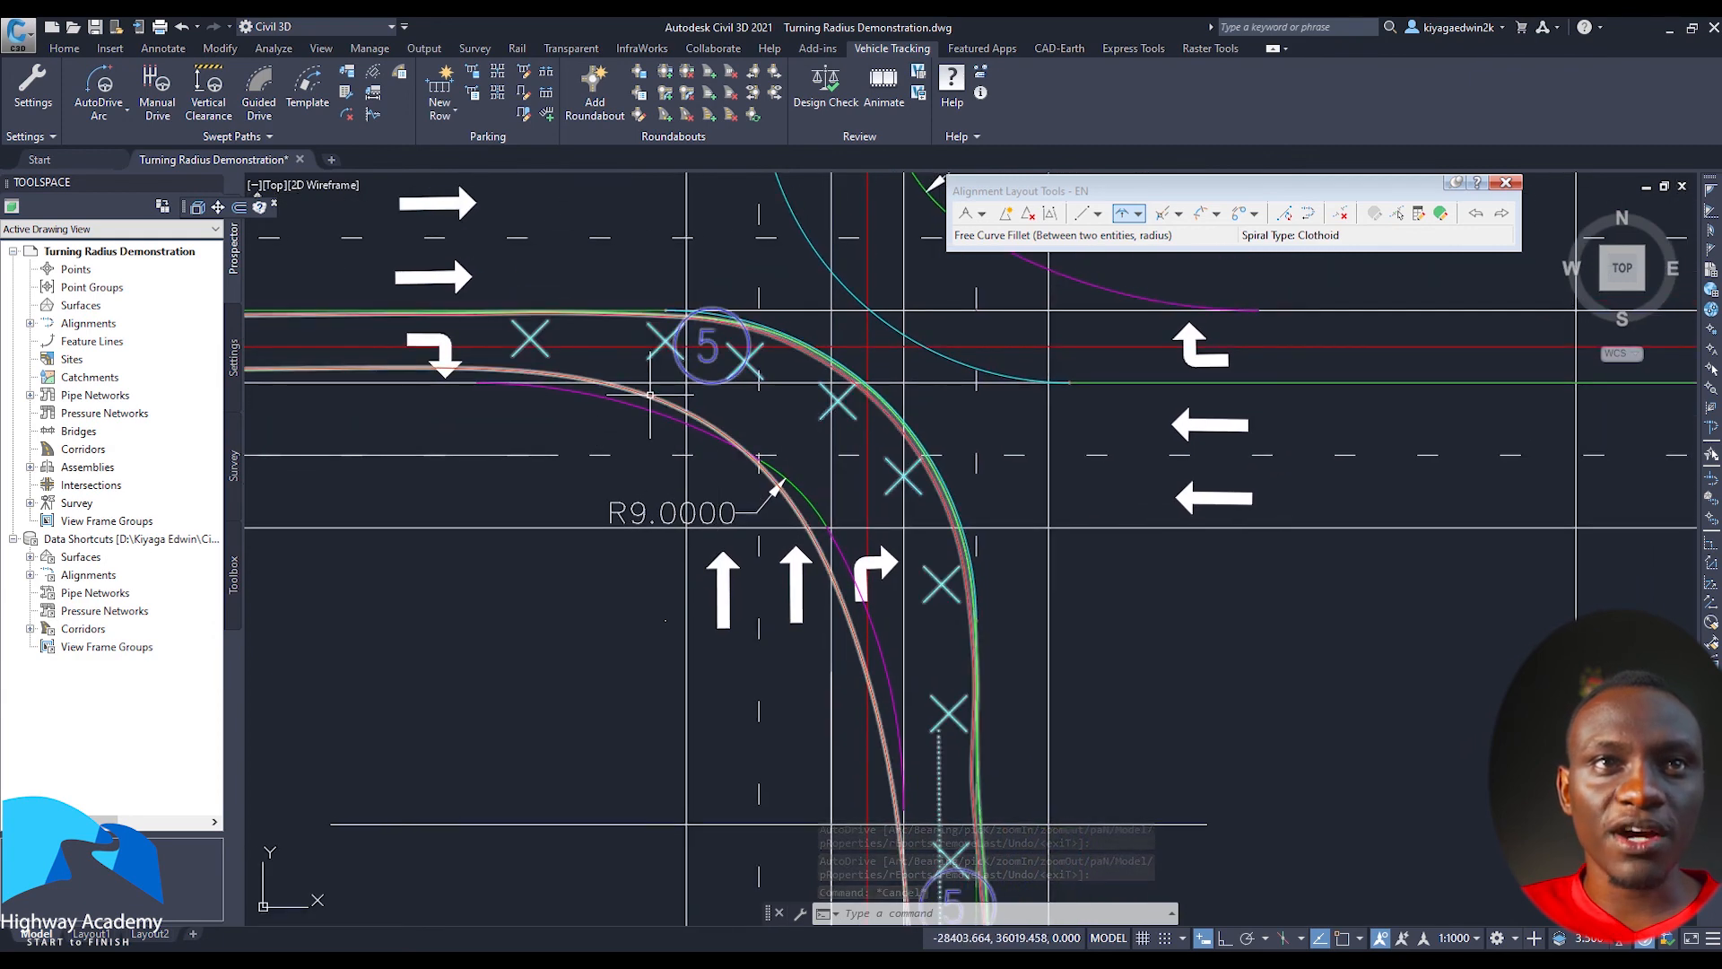
pyautogui.click(643, 409)
pyautogui.moveTo(827, 539)
pyautogui.mouseDown(button='middle')
pyautogui.moveTo(801, 455)
pyautogui.moveTo(683, 728)
pyautogui.moveTo(753, 695)
pyautogui.moveTo(750, 583)
pyautogui.mouseUp(button='middle')
pyautogui.scroll(-2, 803, 498)
pyautogui.press('Escape')
pyautogui.press('Escape')
pyautogui.scroll(4, 736, 644)
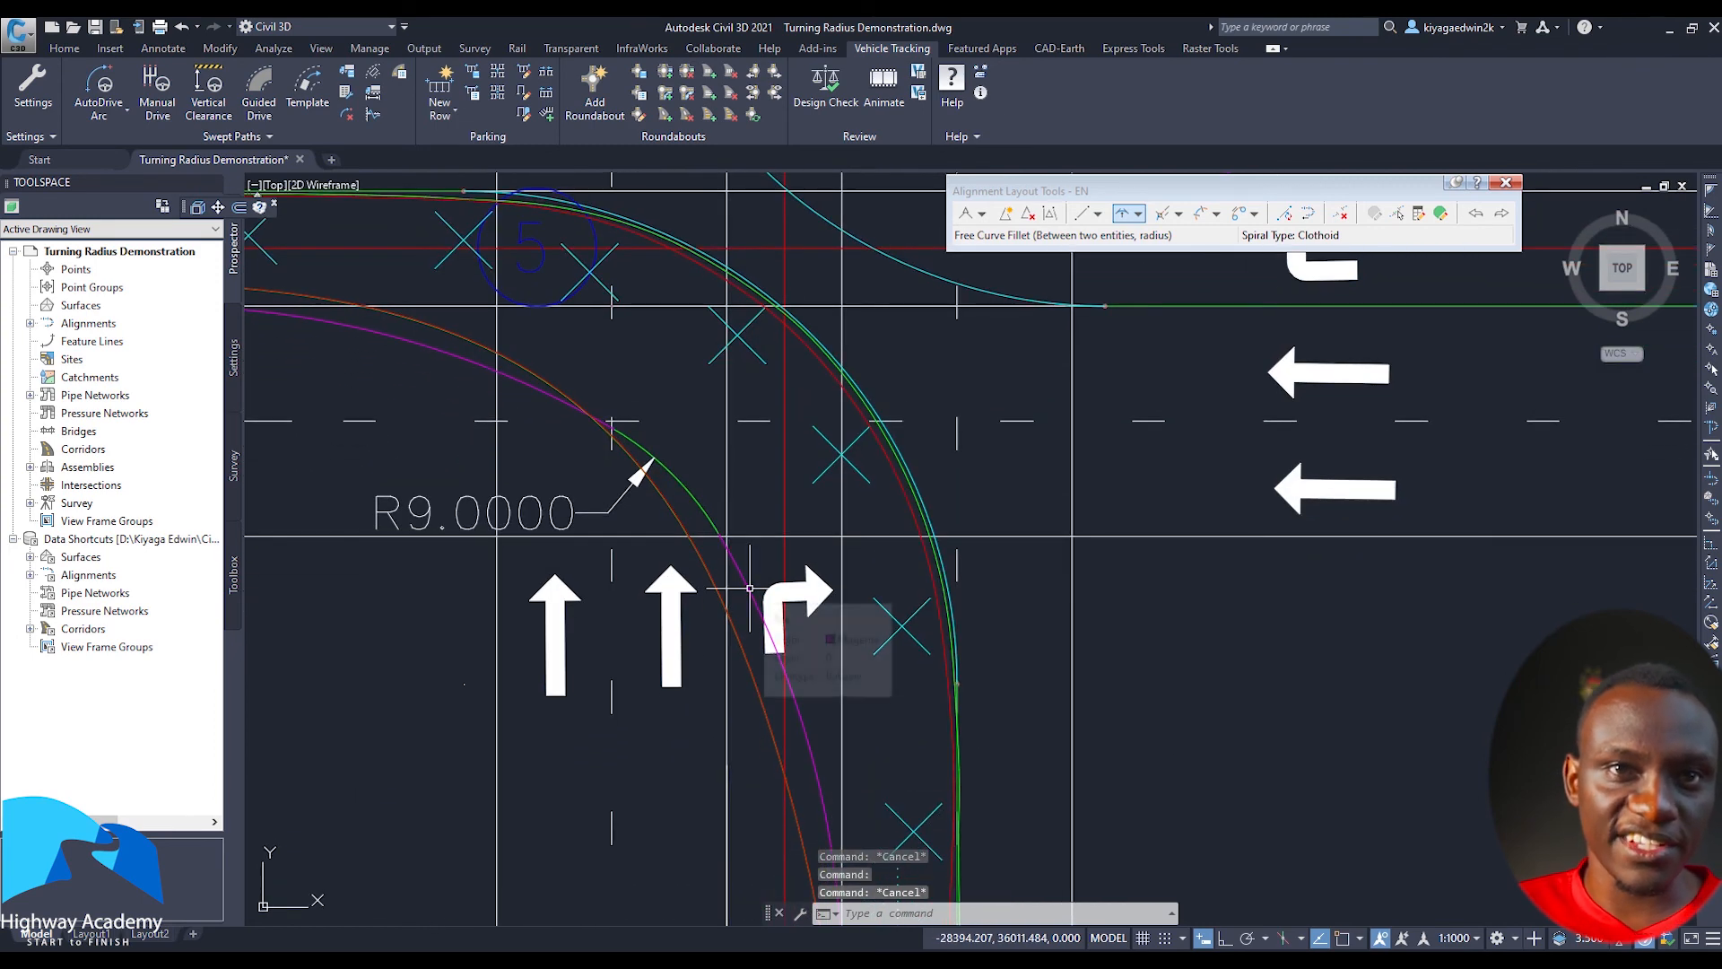
pyautogui.scroll(-4, 762, 543)
pyautogui.scroll(2, 765, 602)
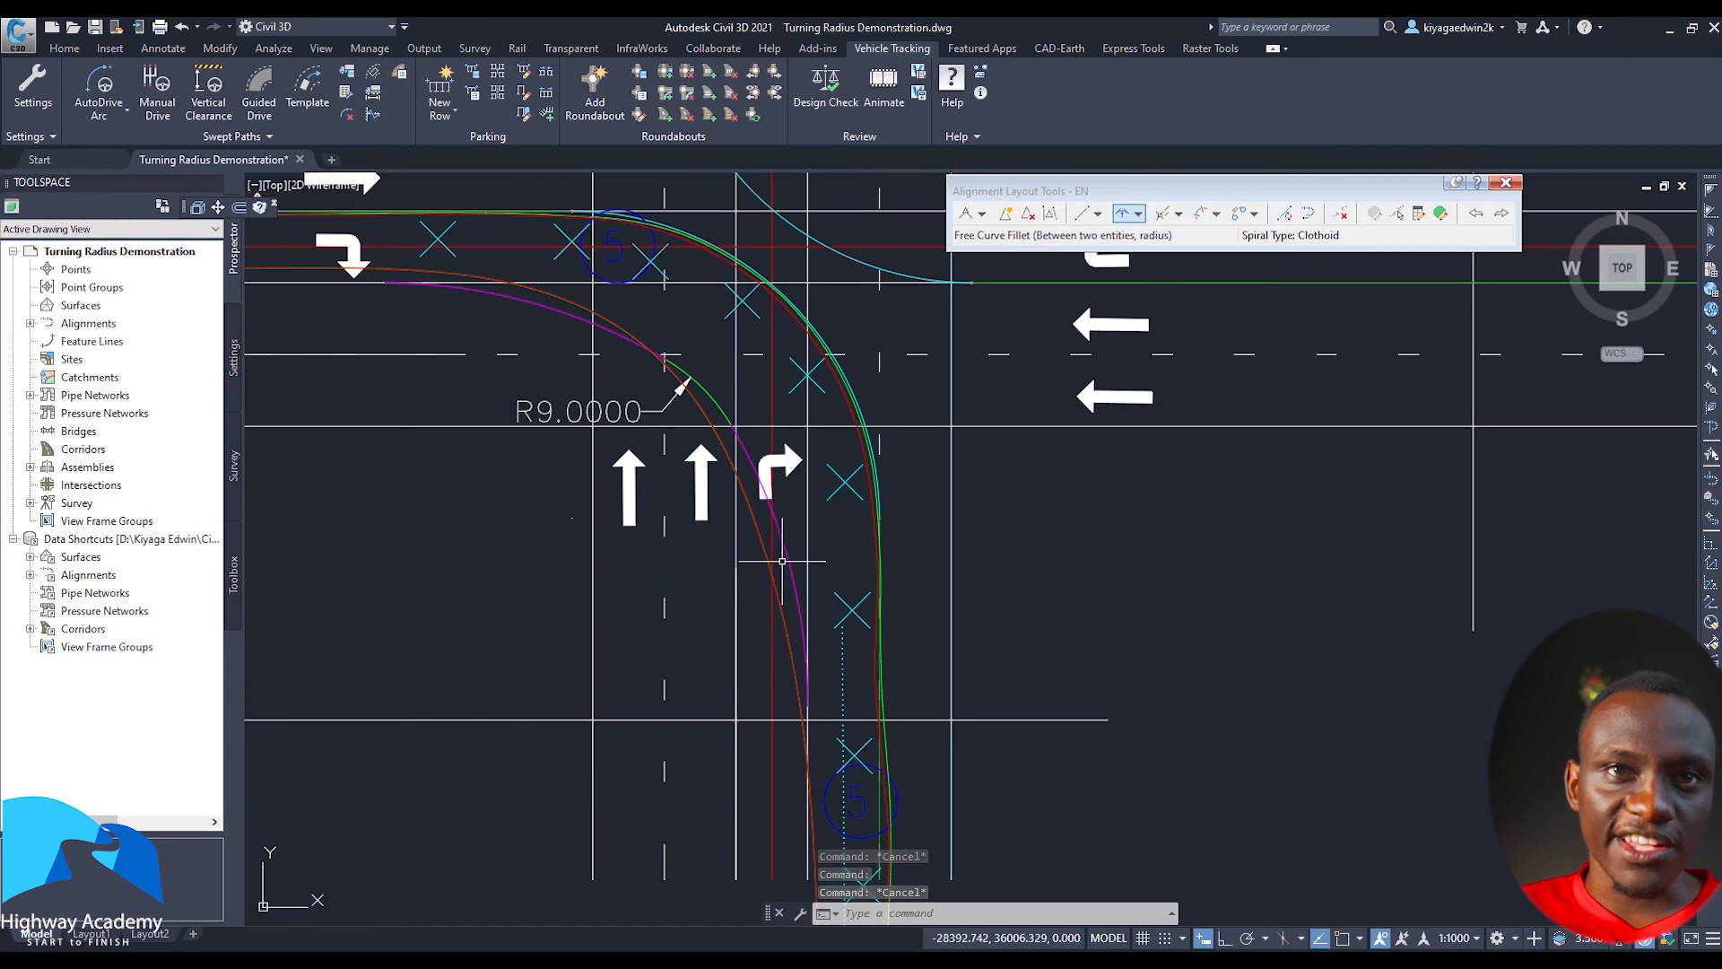
# Check the radii of the magenta transition arcs on either side of the south-west 9 m arc
pyautogui.moveTo(788, 560)
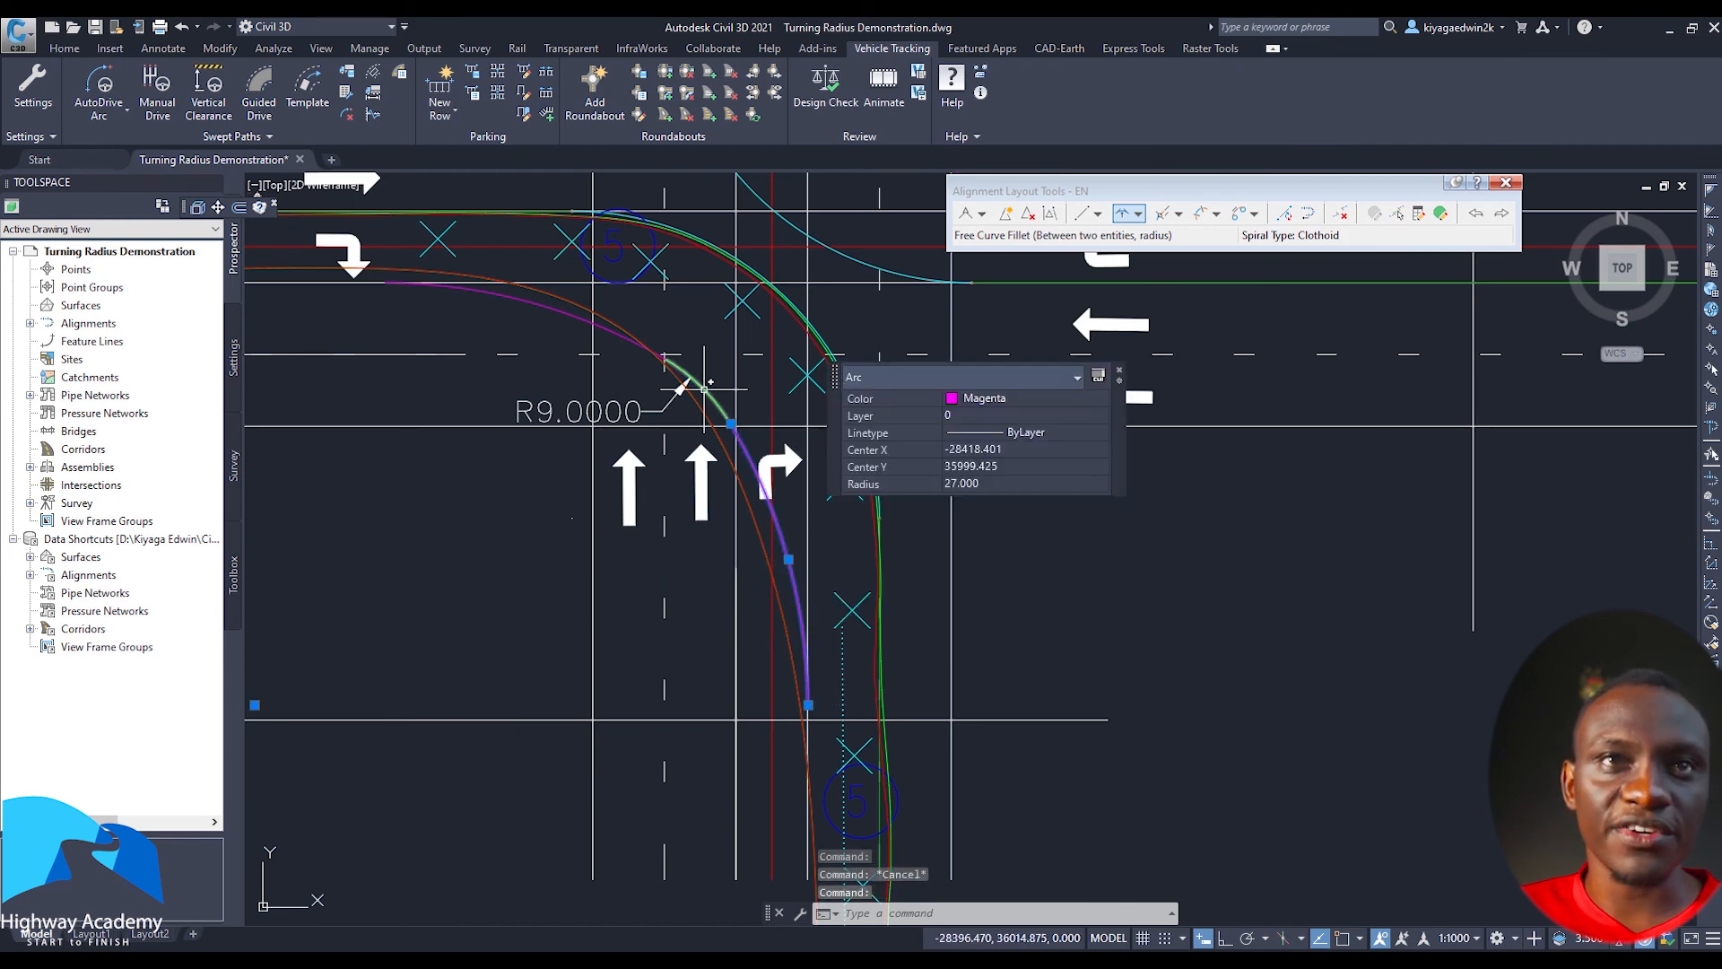
pyautogui.press('Escape')
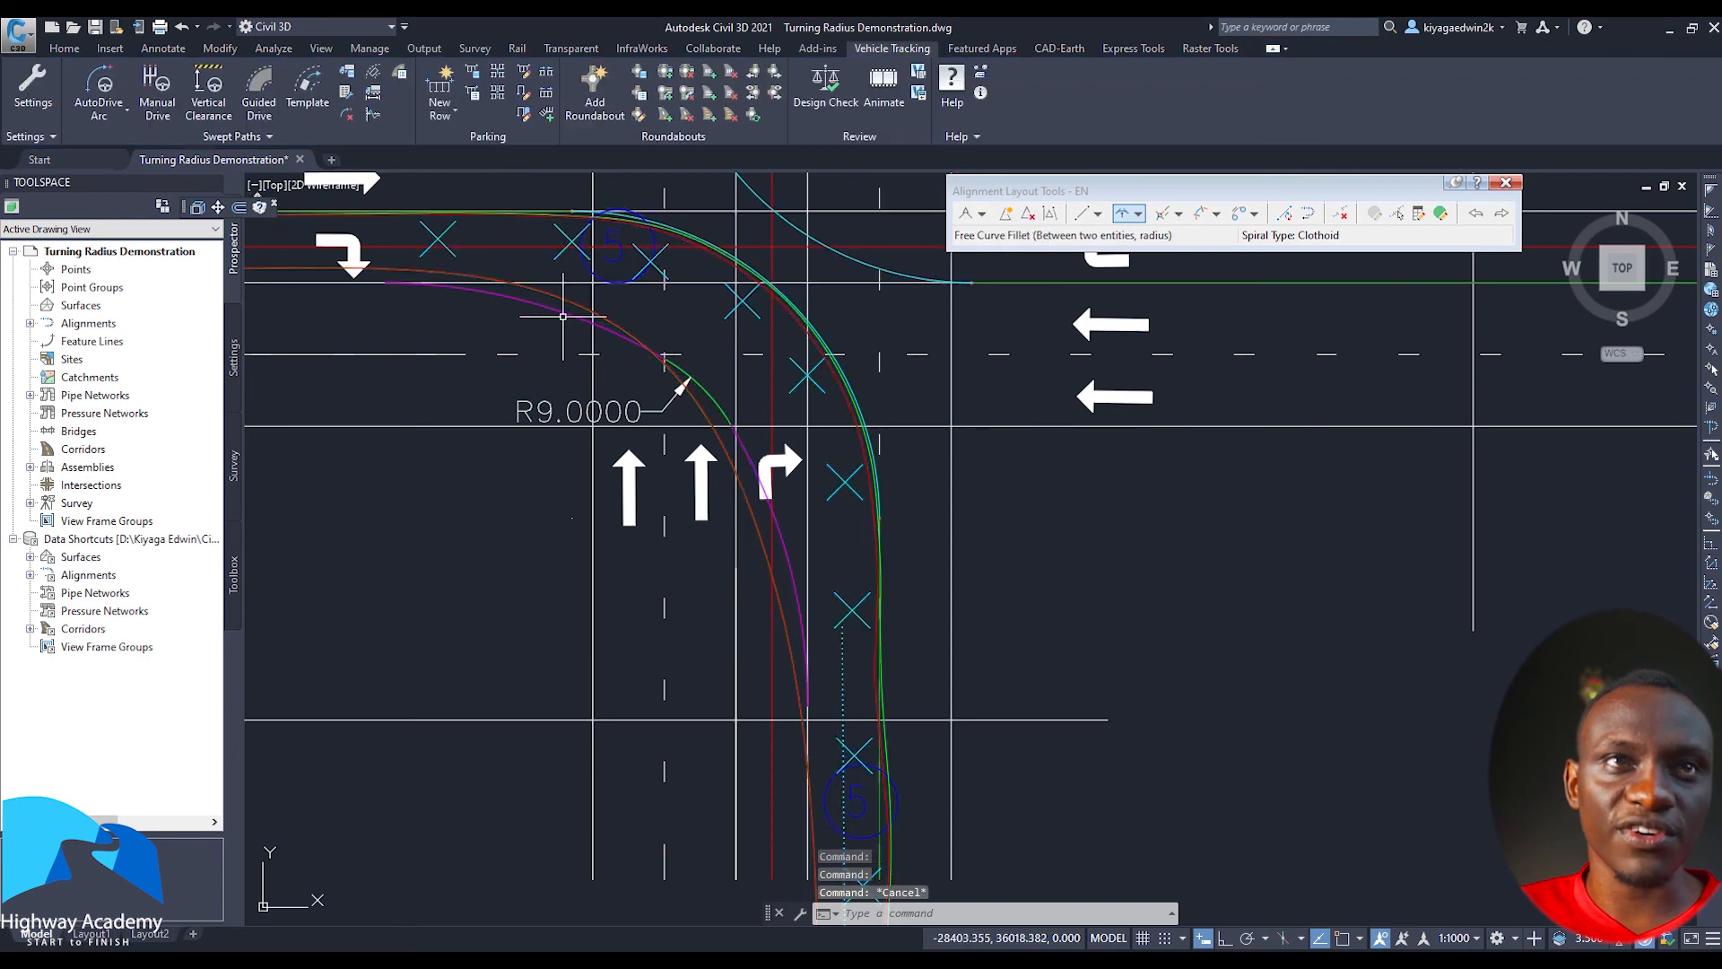
pyautogui.click(563, 316)
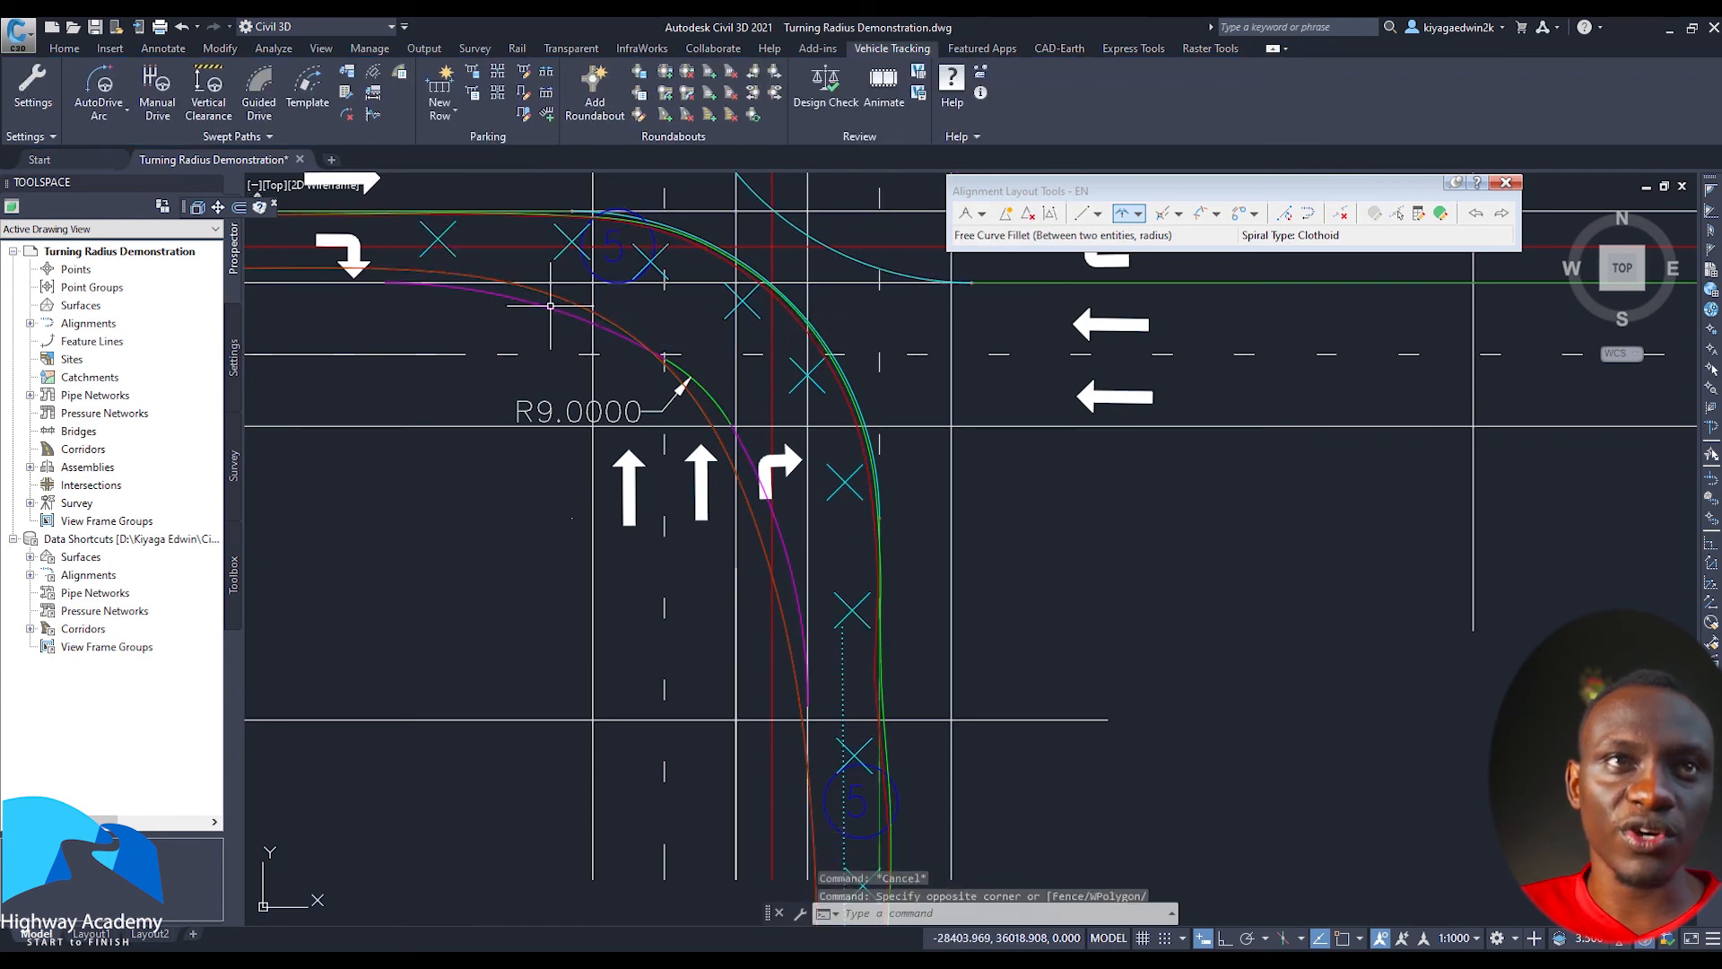
pyautogui.click(549, 306)
pyautogui.press('Escape')
# Inspect the outer dashed turning guide arc beside the swept path at the detailed marked intersection and check its radius
pyautogui.scroll(-2, 665, 477)
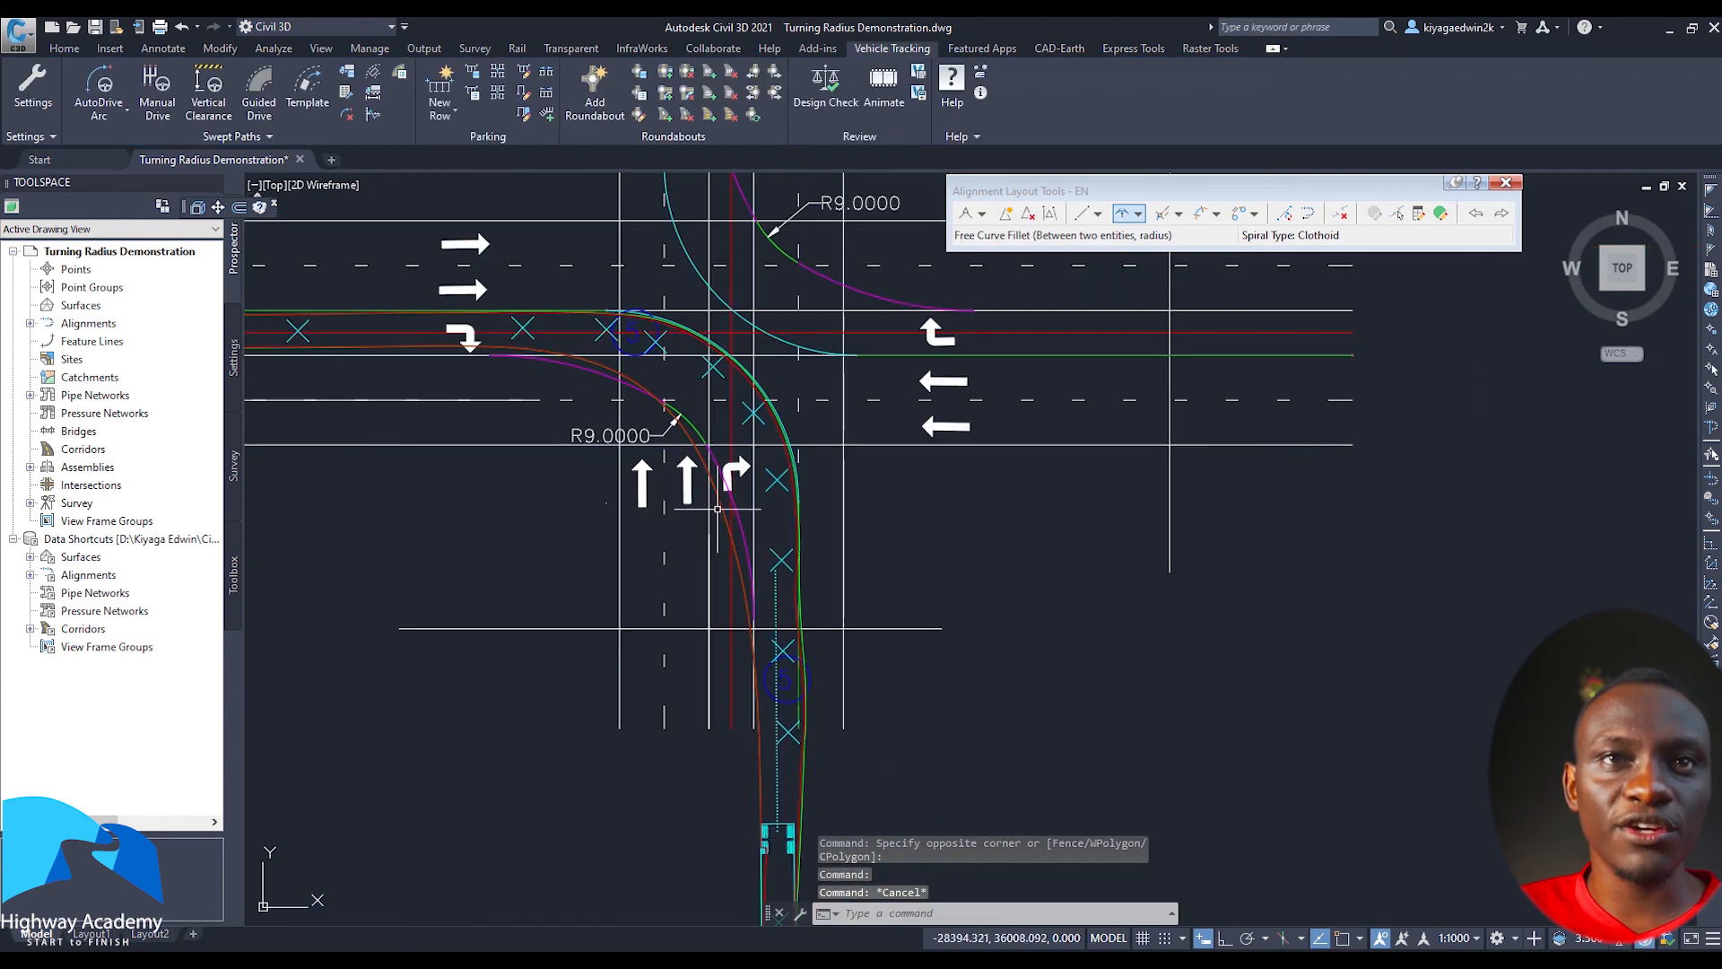
pyautogui.scroll(3, 718, 508)
pyautogui.scroll(-10, 902, 516)
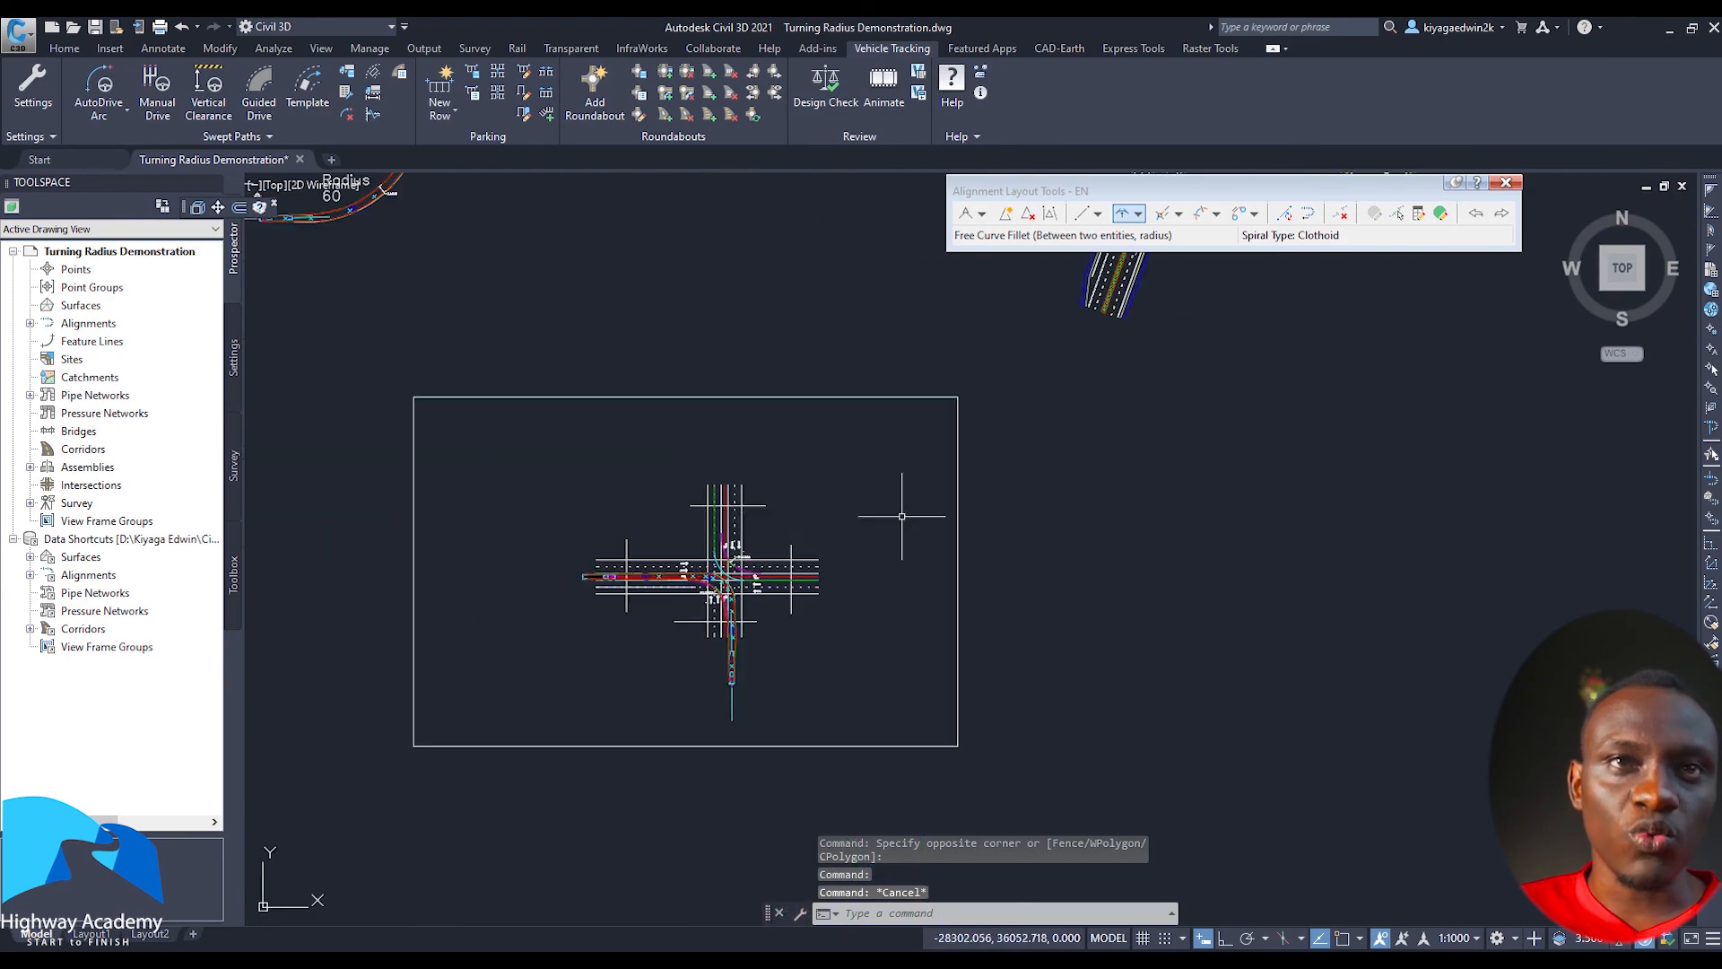
pyautogui.scroll(10, 671, 497)
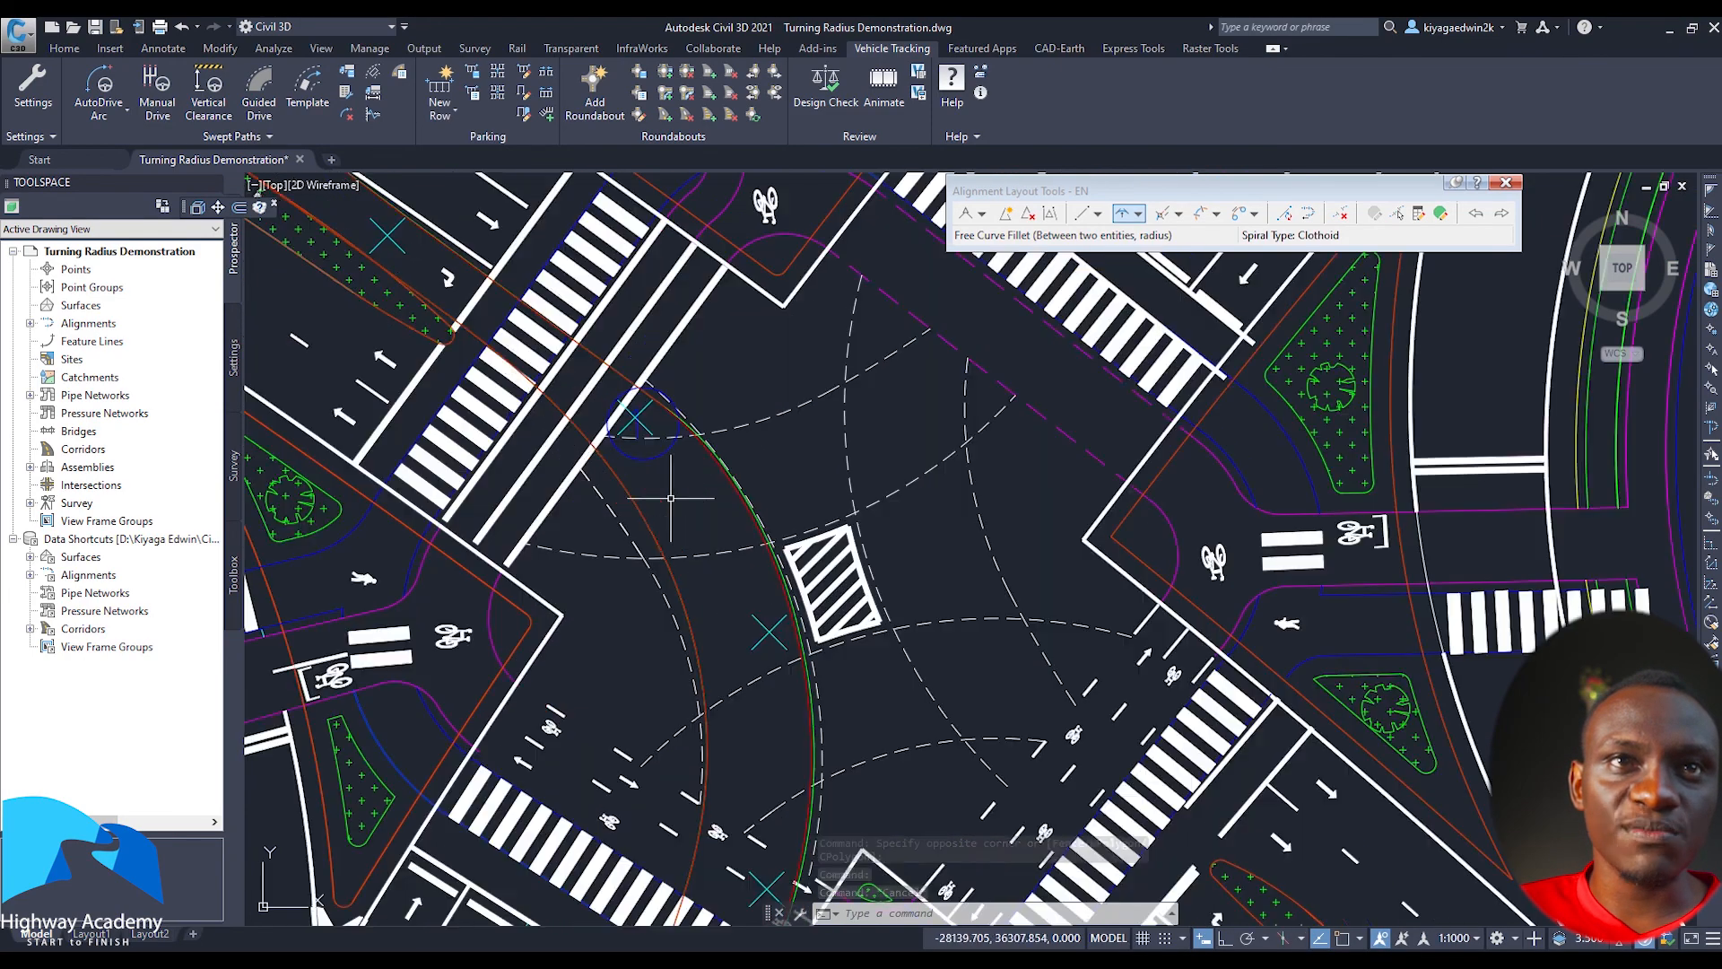
pyautogui.click(631, 536)
pyautogui.press('Escape')
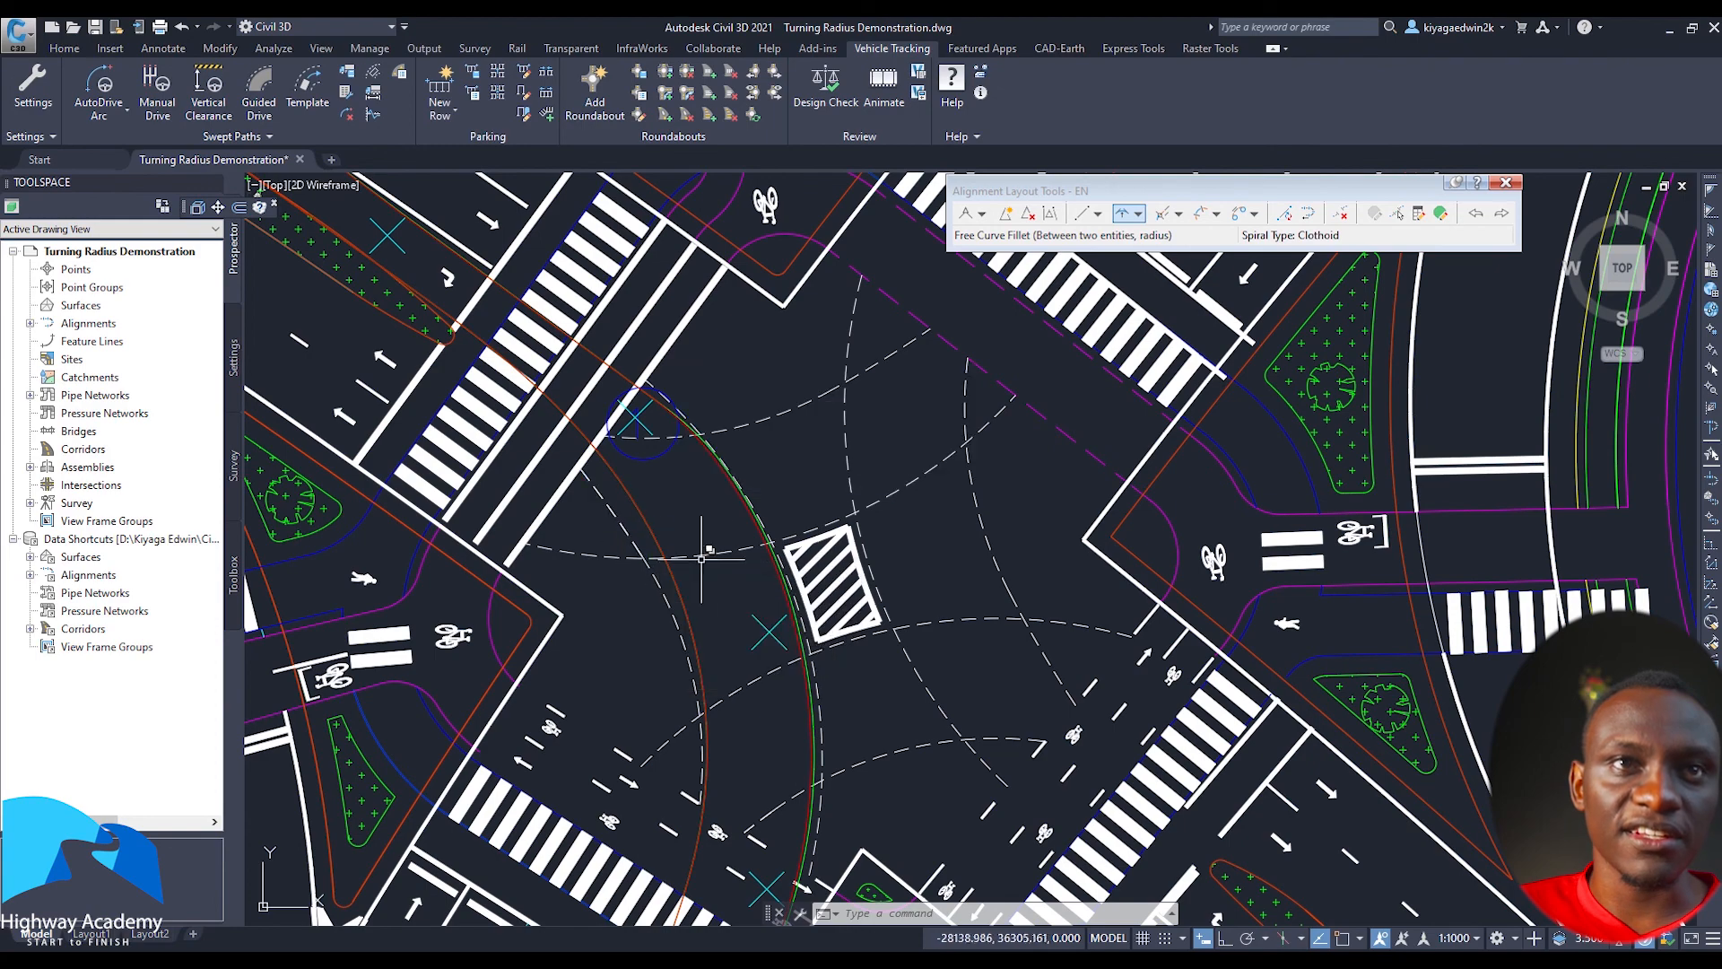
pyautogui.scroll(2, 702, 558)
pyautogui.click(762, 504)
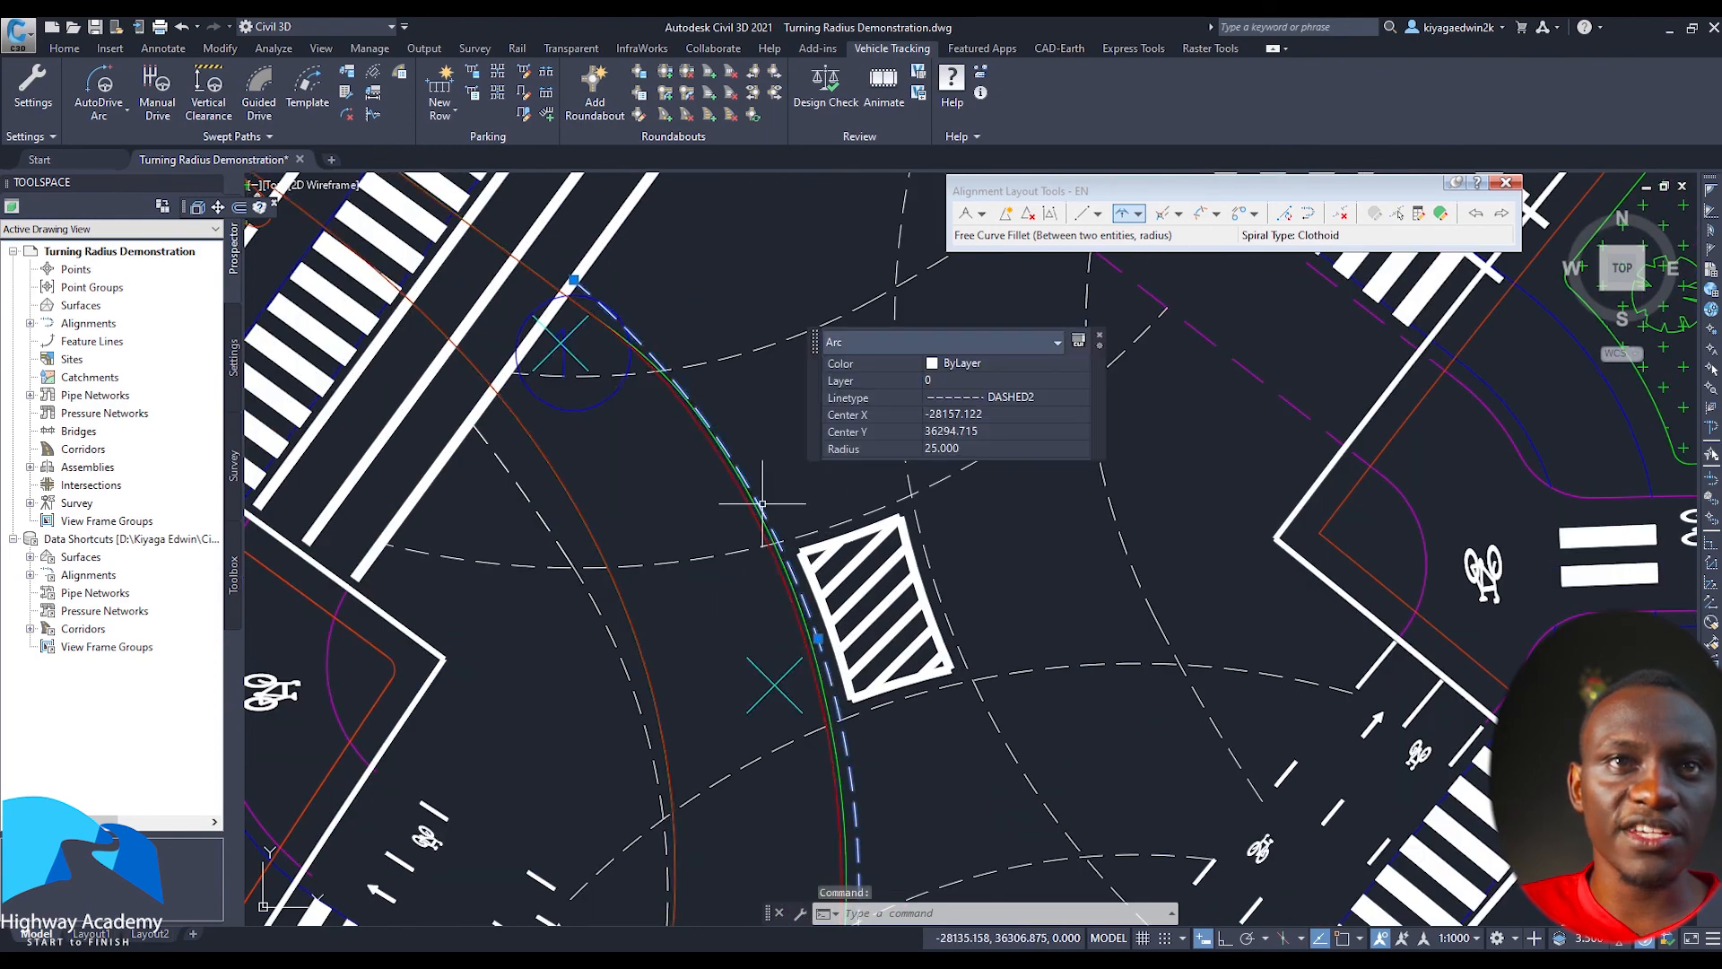
pyautogui.scroll(-2, 763, 504)
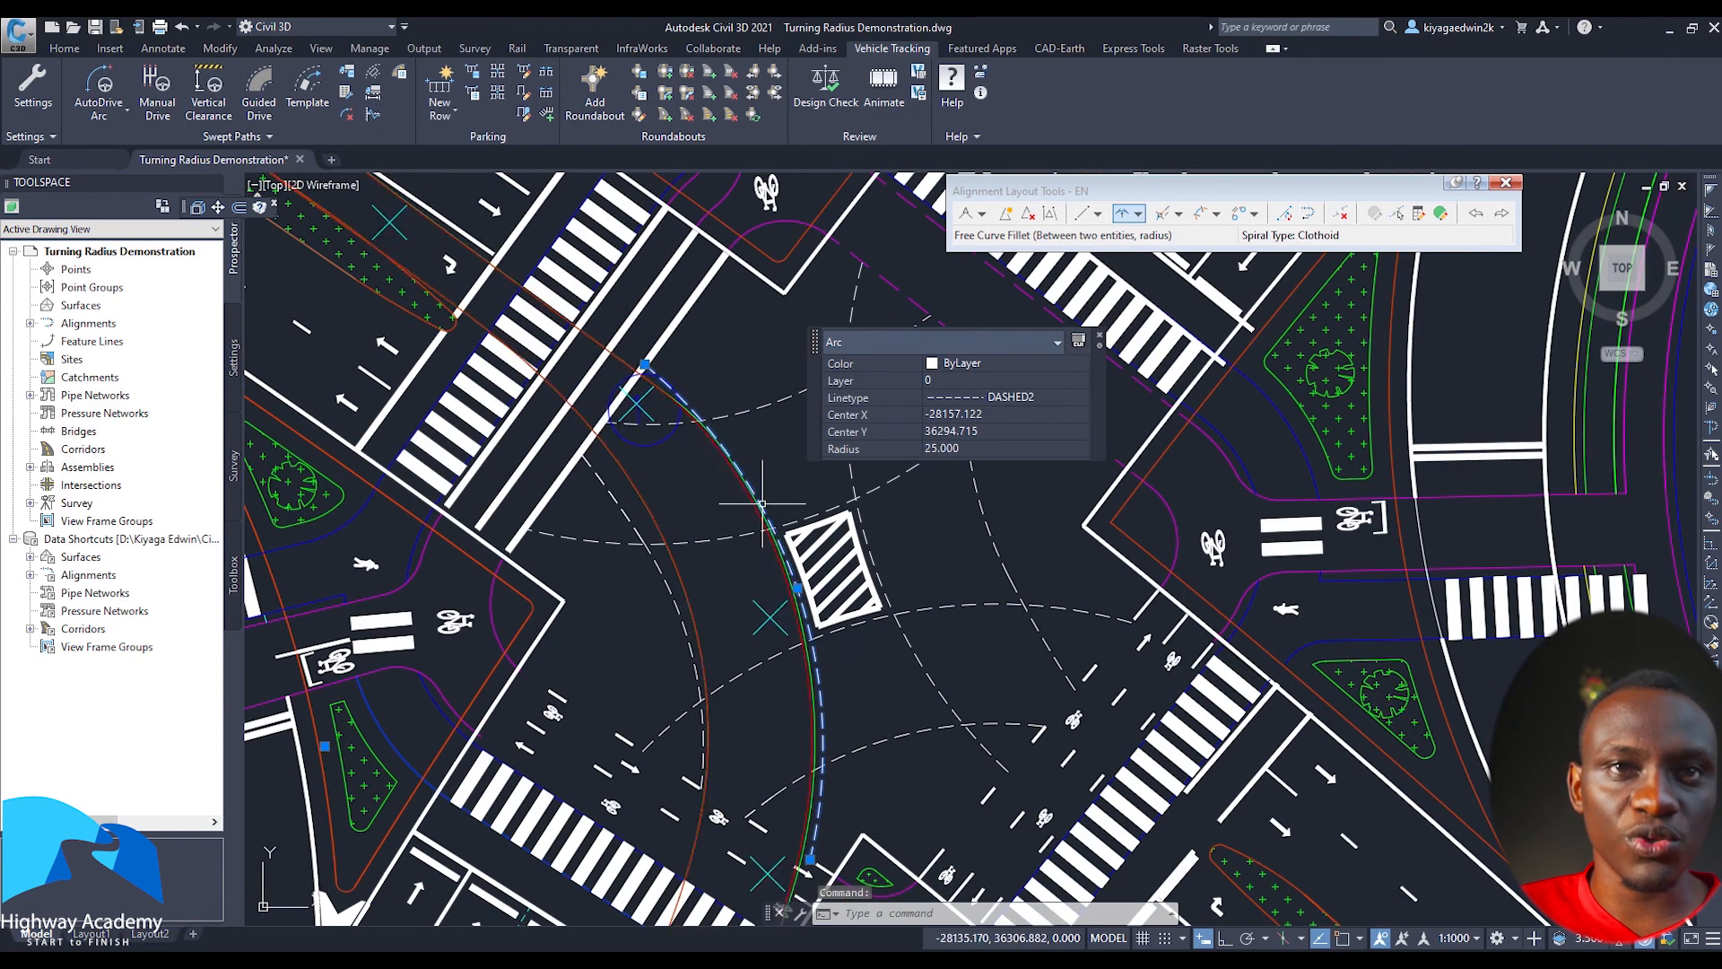
# Check the radius of the inner dashed turning guide arc that runs beside the semi-trailer's inner swept path
pyautogui.press('Escape')
pyautogui.press('Escape')
pyautogui.click(628, 516)
pyautogui.press('Escape')
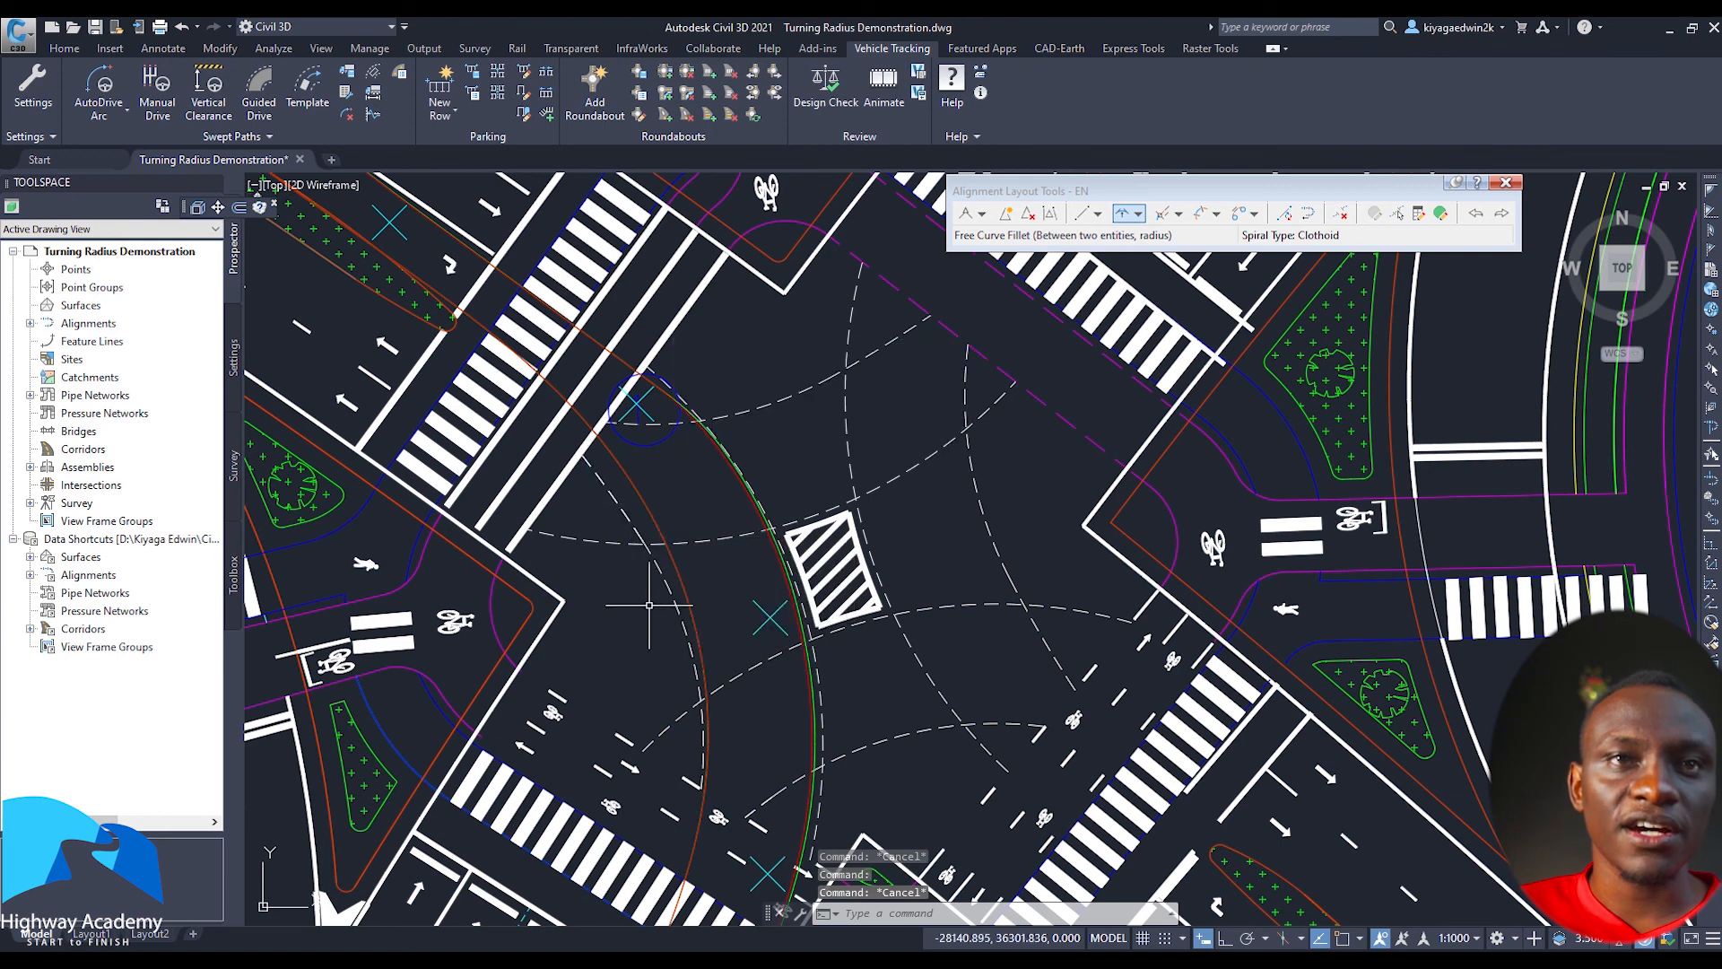
pyautogui.click(685, 636)
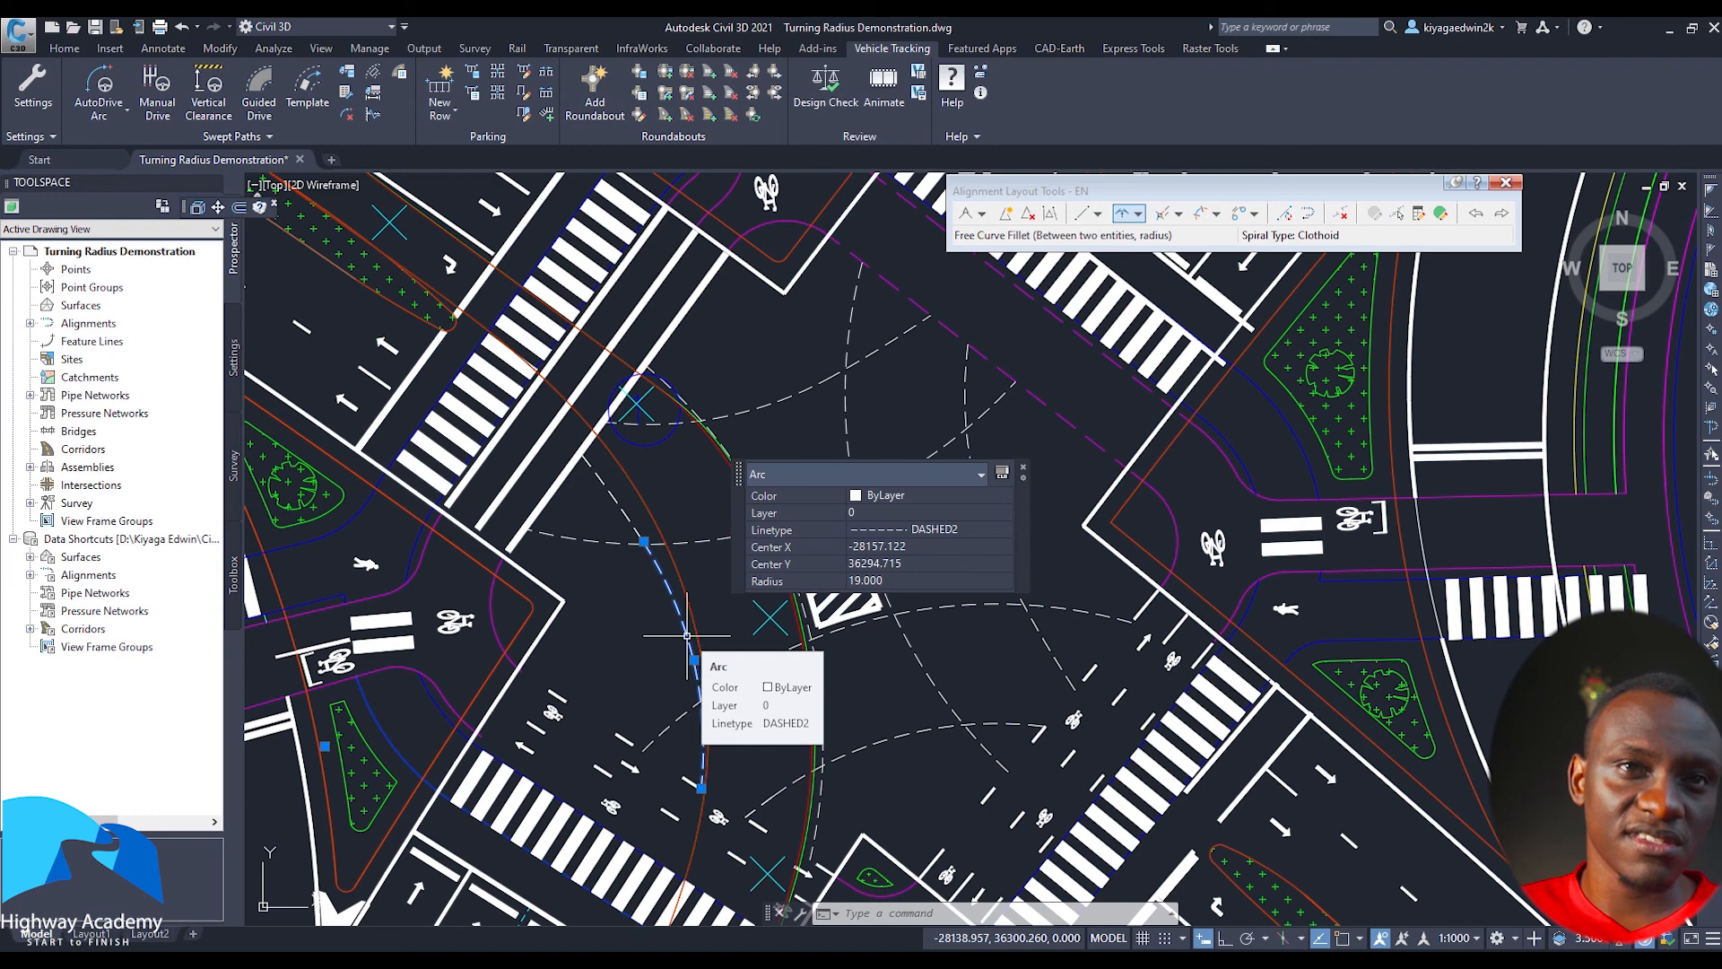
pyautogui.press('Escape')
# Check the radius of the short dashed lead-in arc joining the inner turning guide to the north-western approach's stop line
pyautogui.click(613, 494)
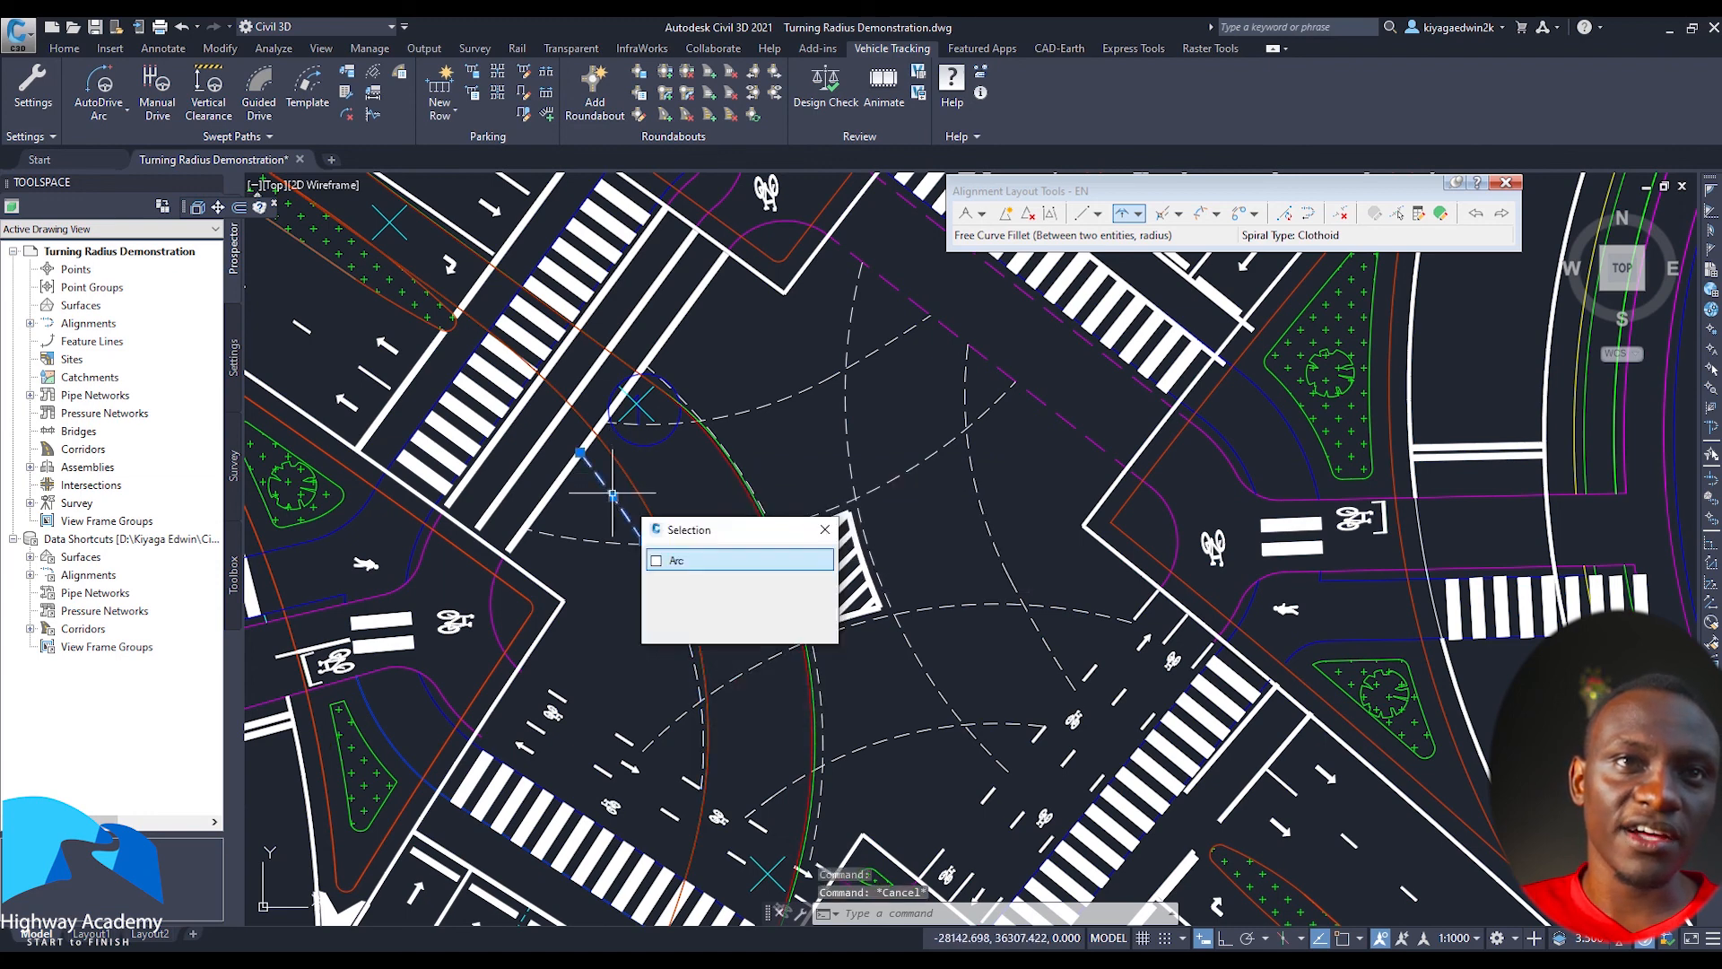
pyautogui.moveTo(594, 540); pyautogui.dragTo(528, 382, button='middle')
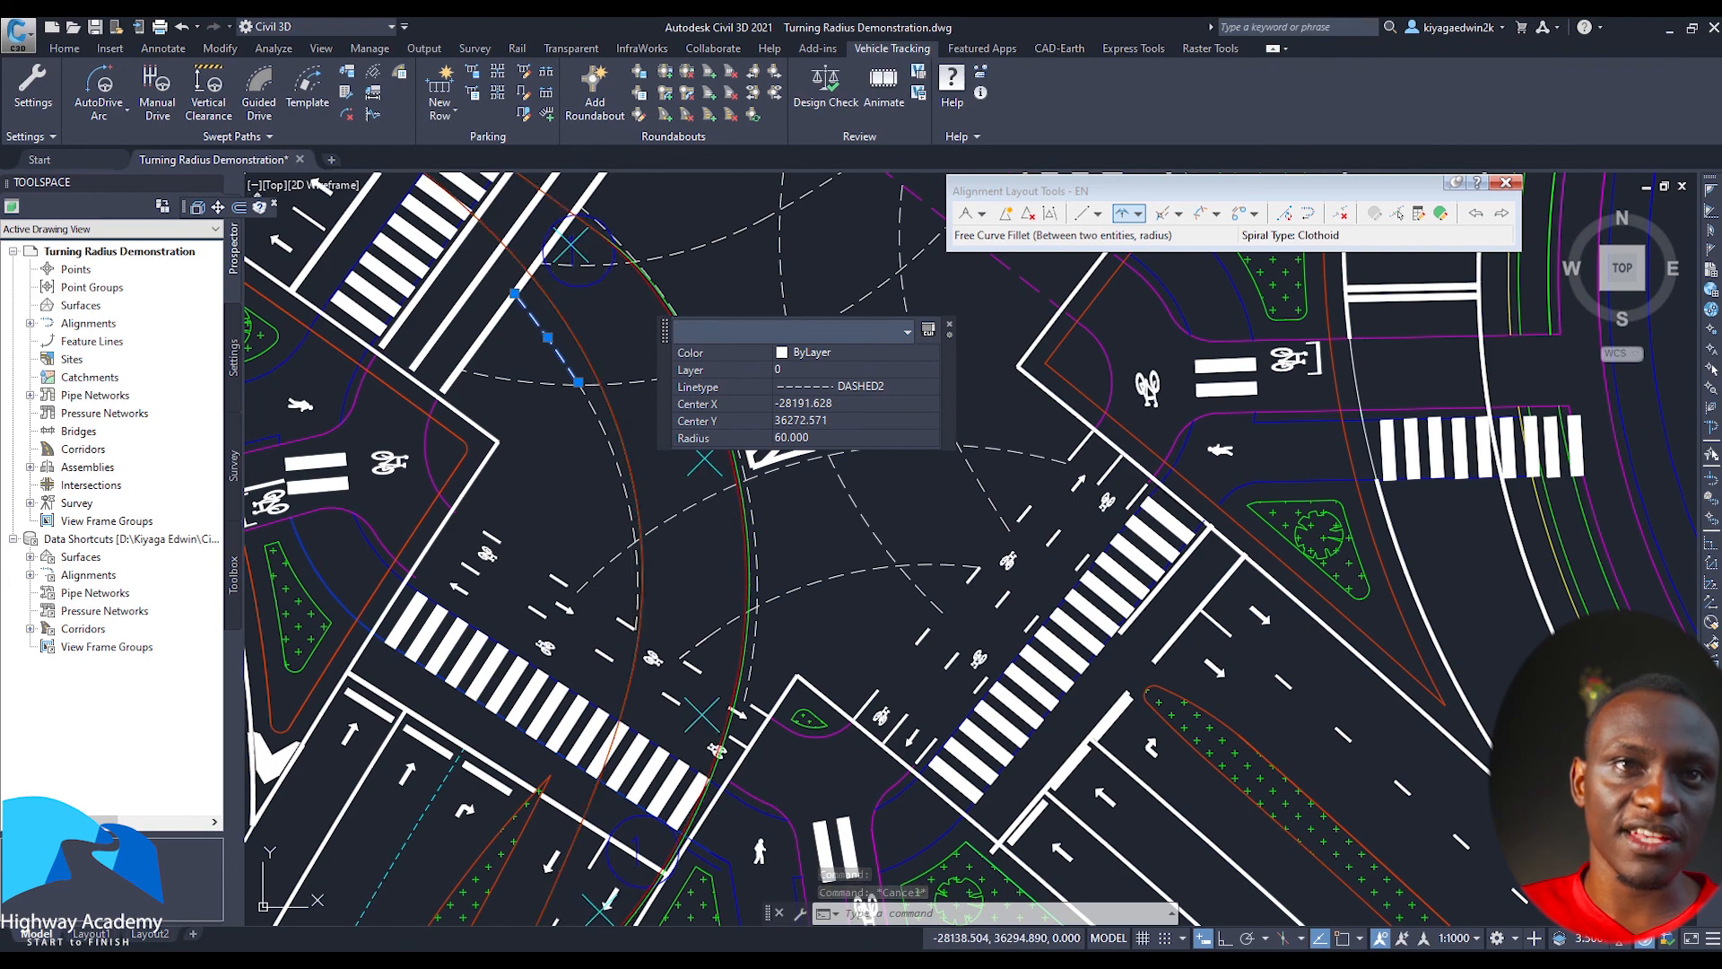
pyautogui.press('Escape')
pyautogui.scroll(-5, 665, 583)
pyautogui.scroll(5, 665, 583)
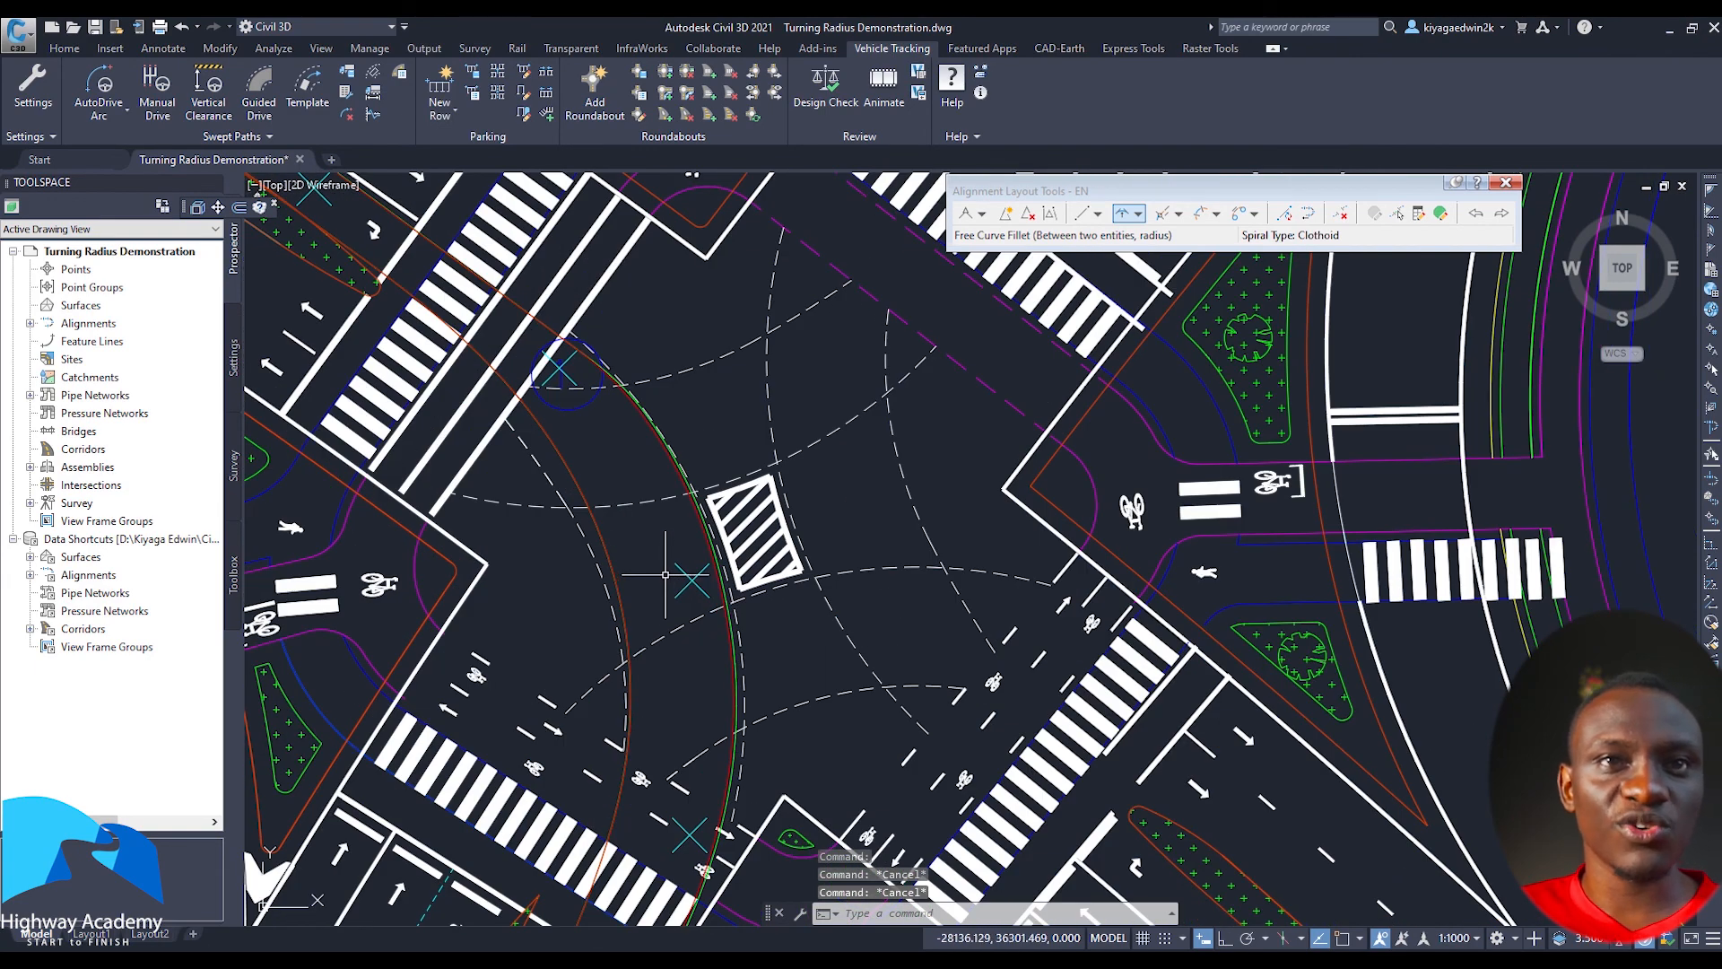
# Compare the swept path with the whole intersection layout and recheck the radius of the outer dashed turning guide arc
pyautogui.scroll(-2, 664, 583)
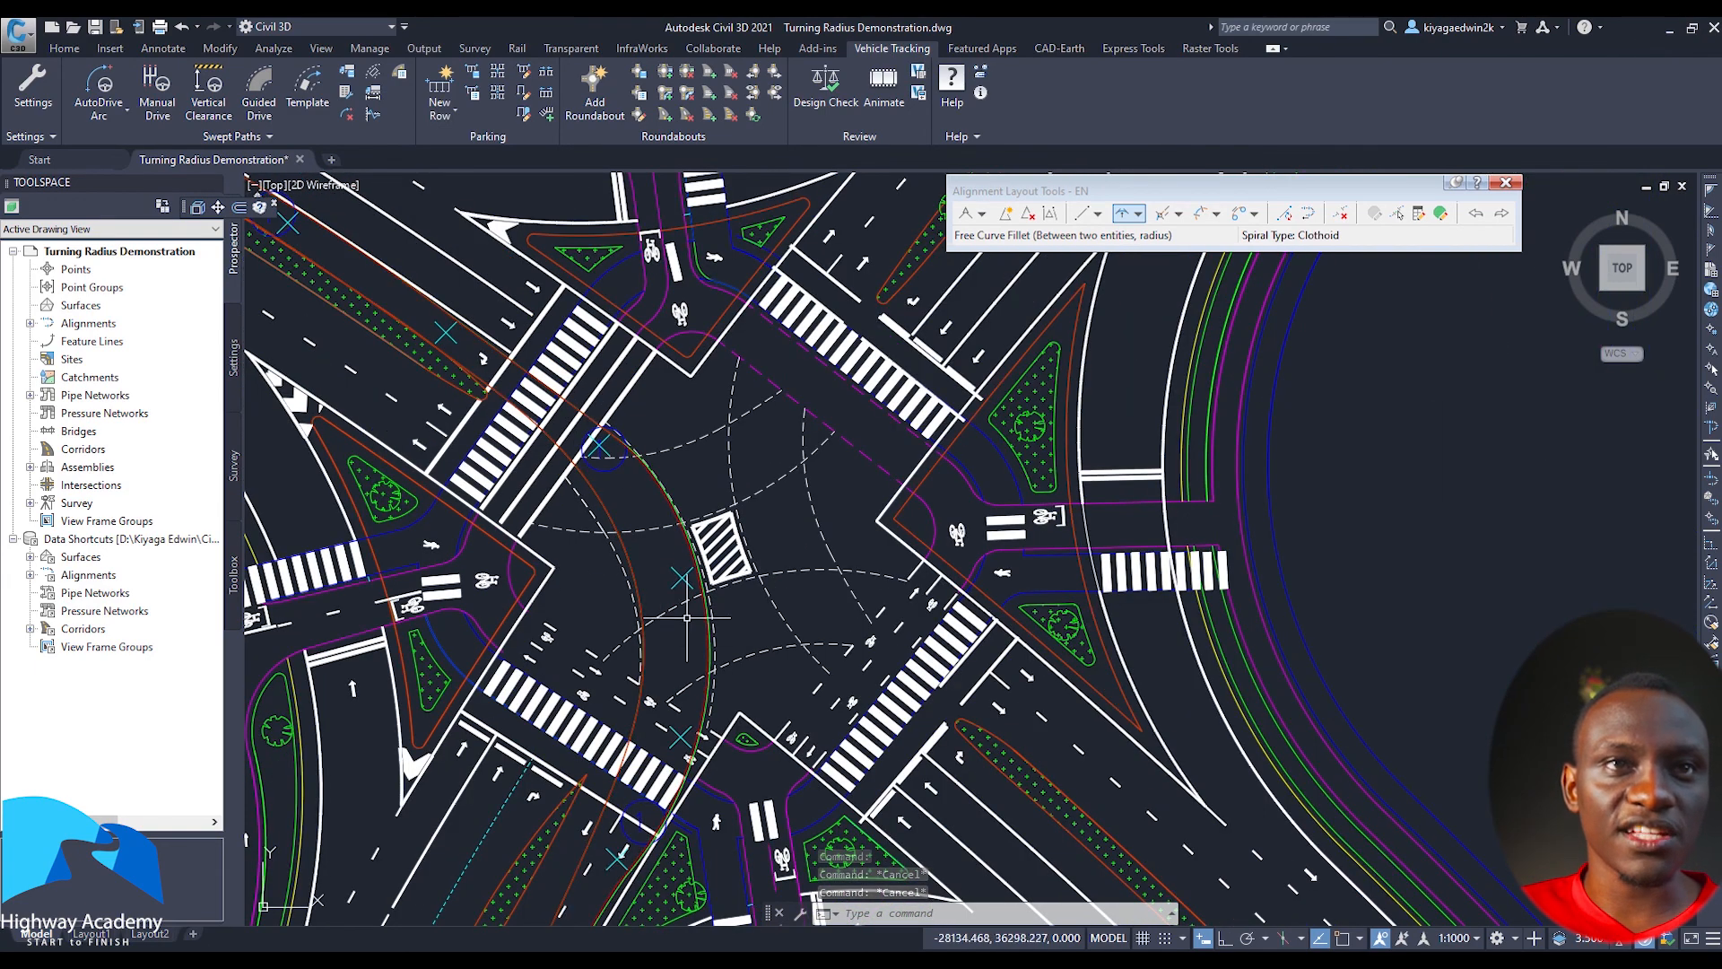
pyautogui.scroll(2, 714, 637)
pyautogui.click(709, 634)
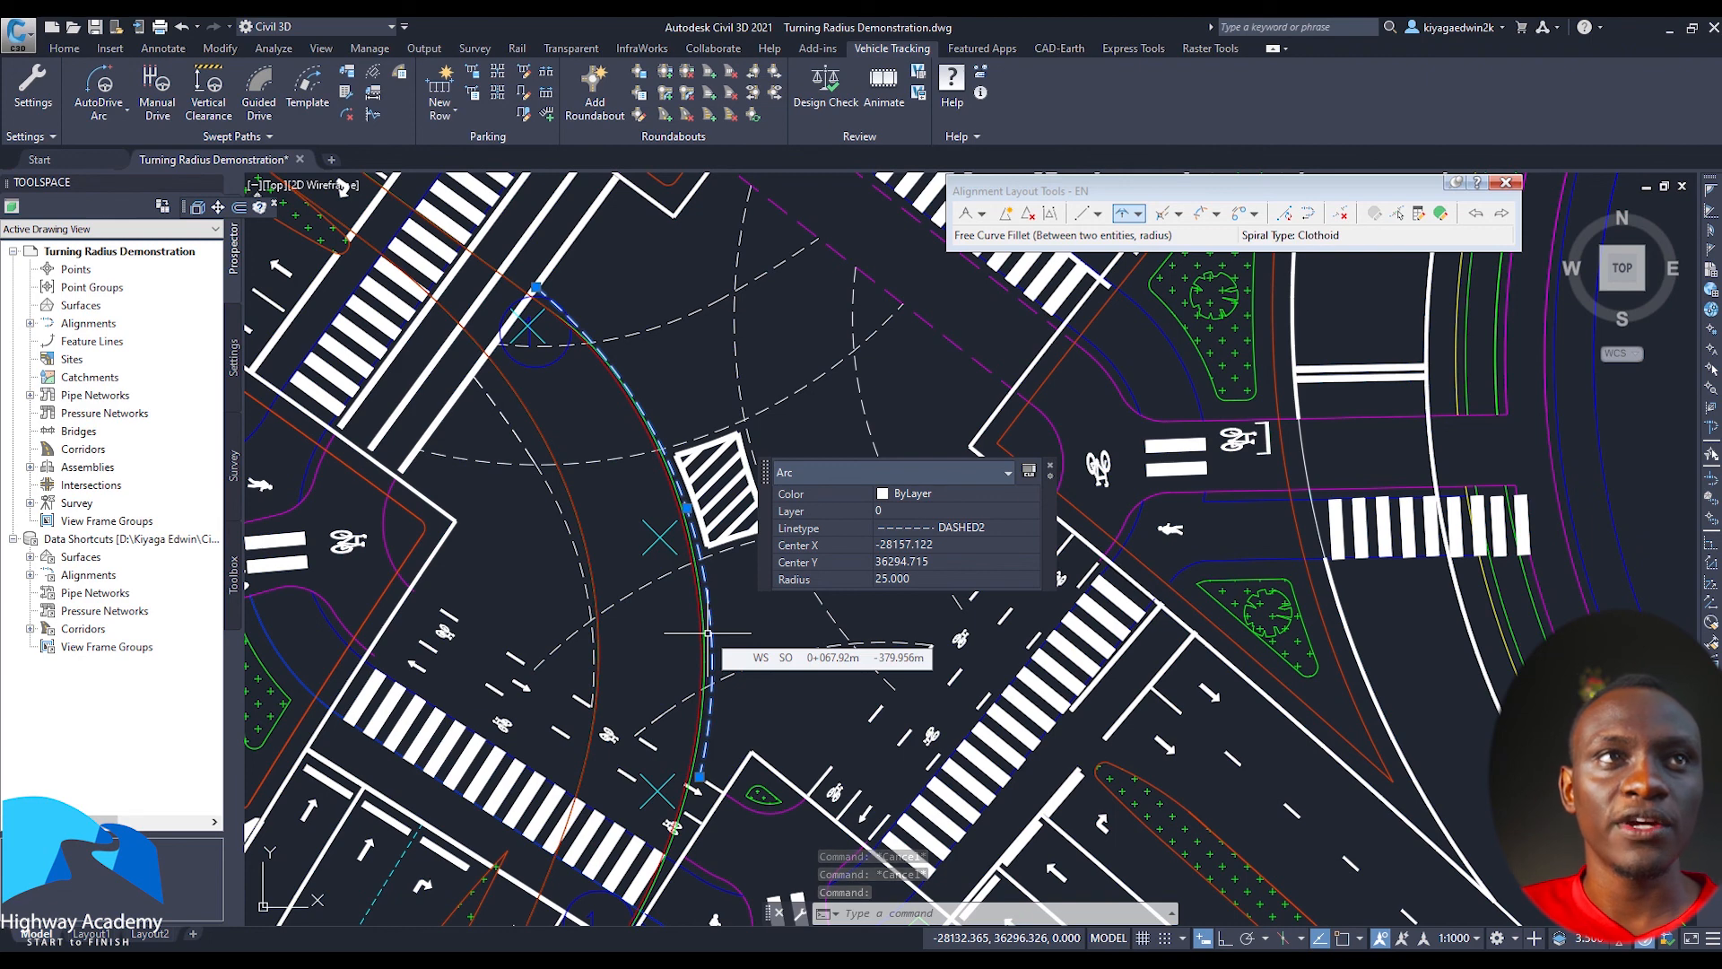
pyautogui.press('Escape')
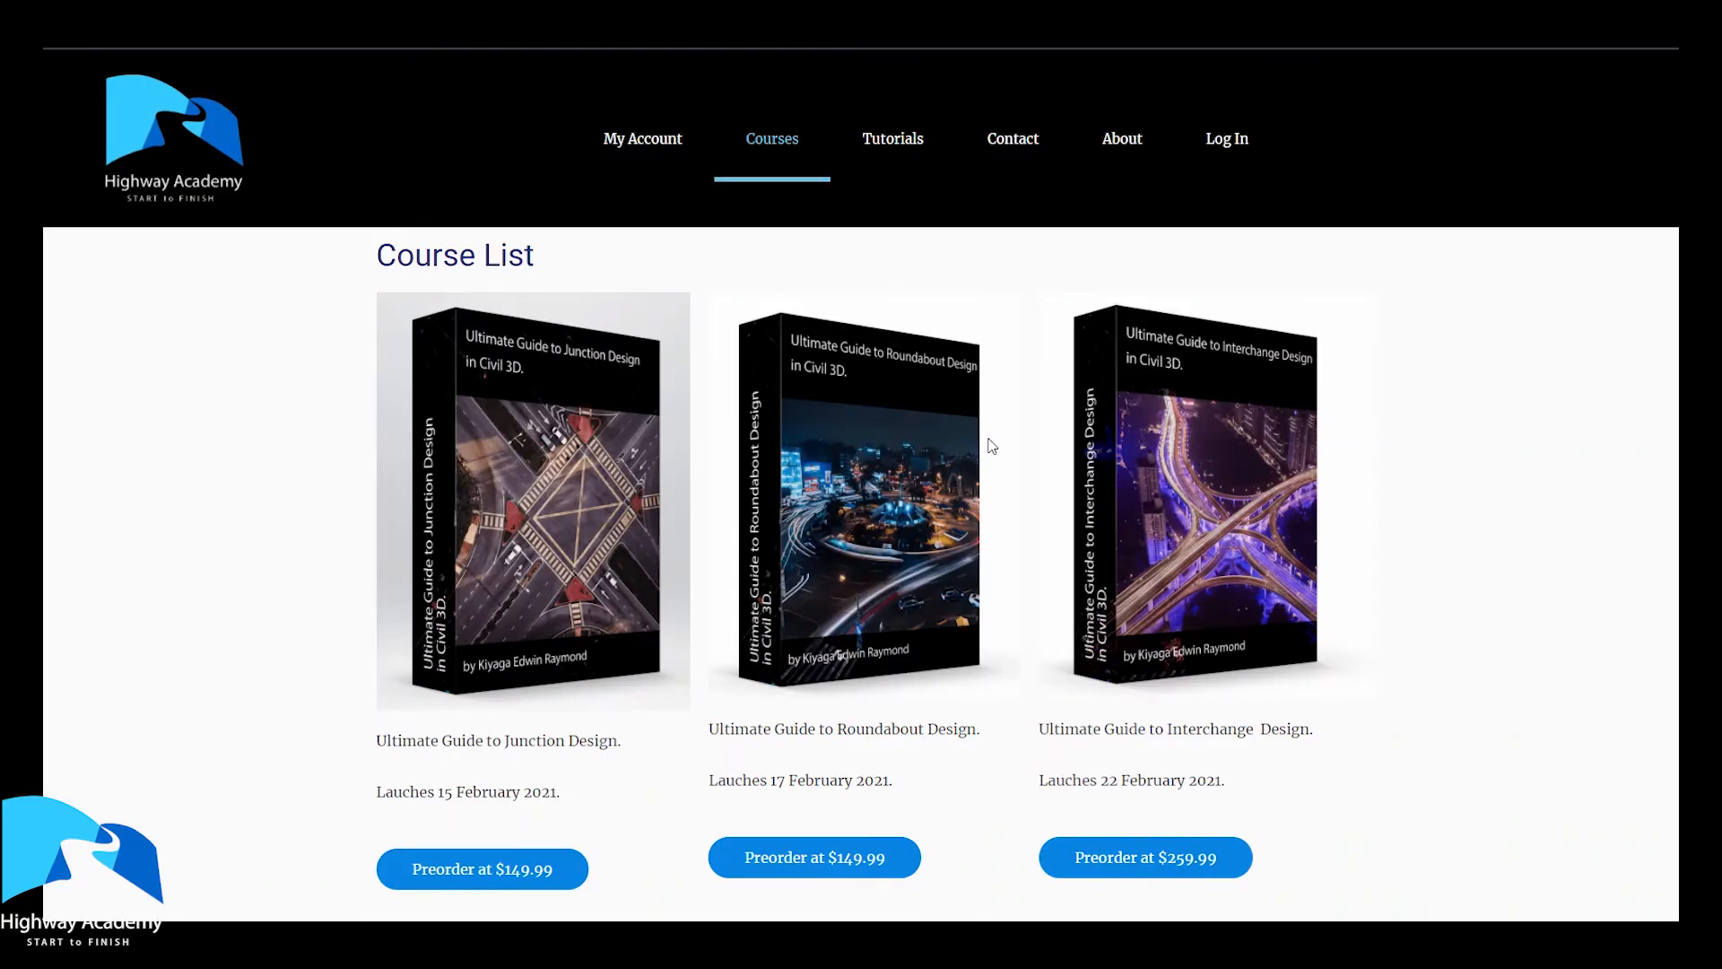
# Switch to the Highway Academy website, visit its home page, and browse the list of Civil 3D design courses
pyautogui.click(193, 152)
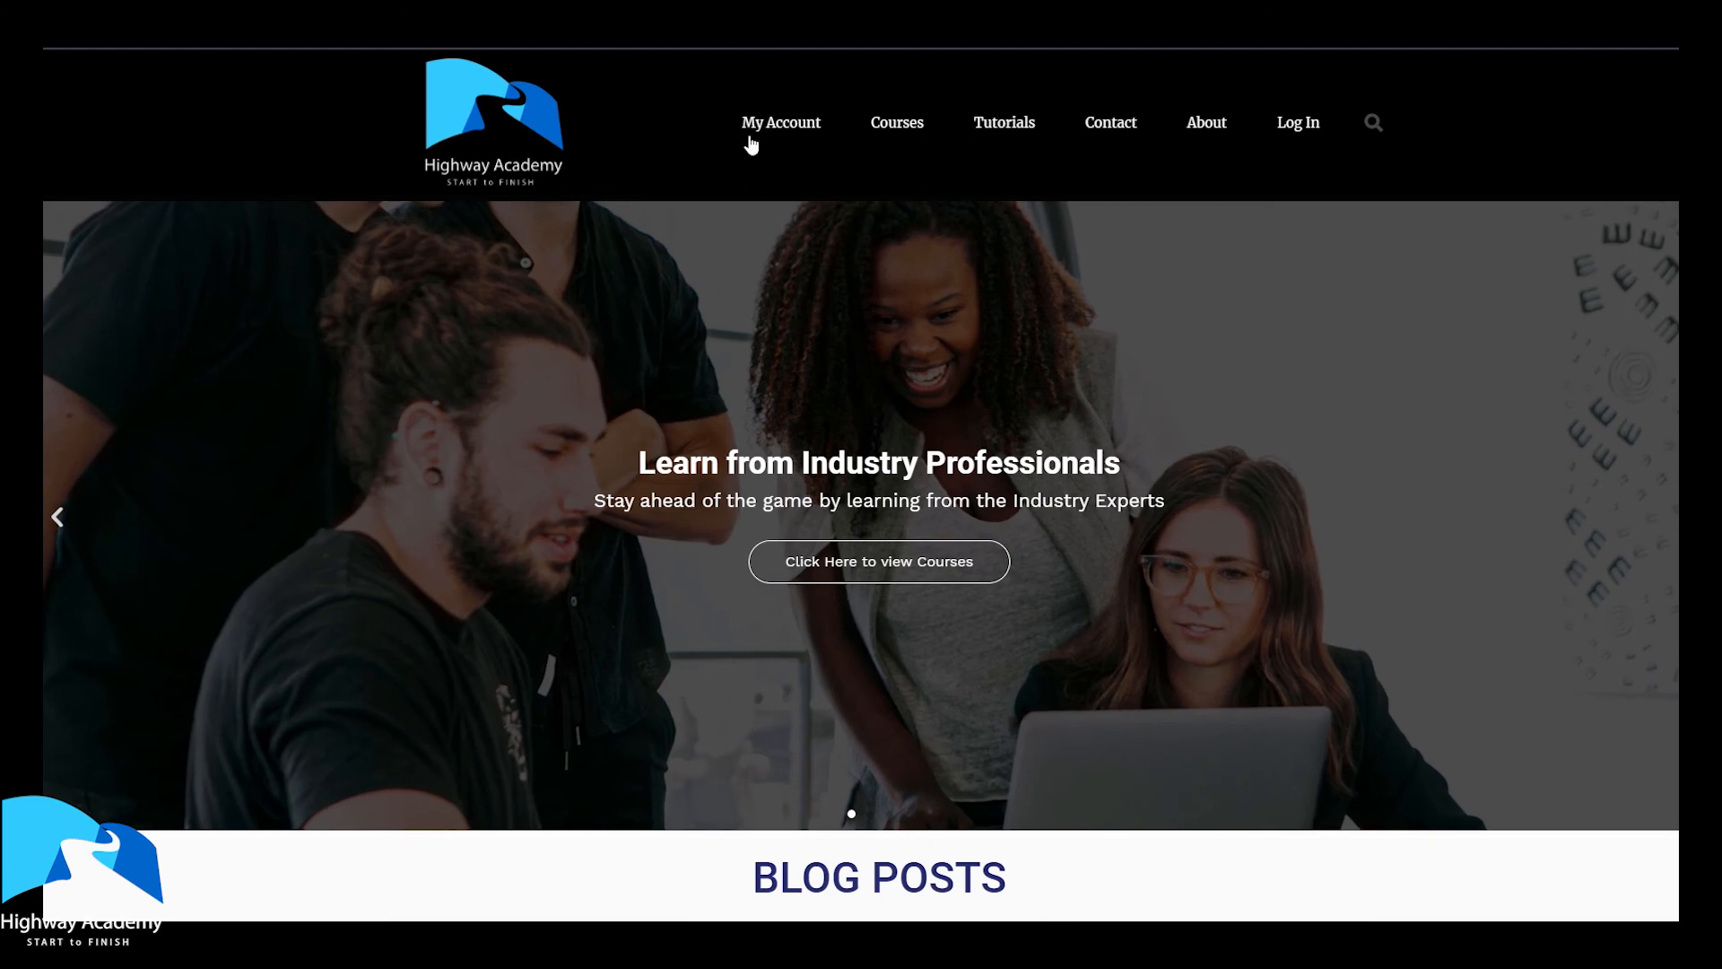
pyautogui.click(894, 133)
pyautogui.scroll(-3, 871, 359)
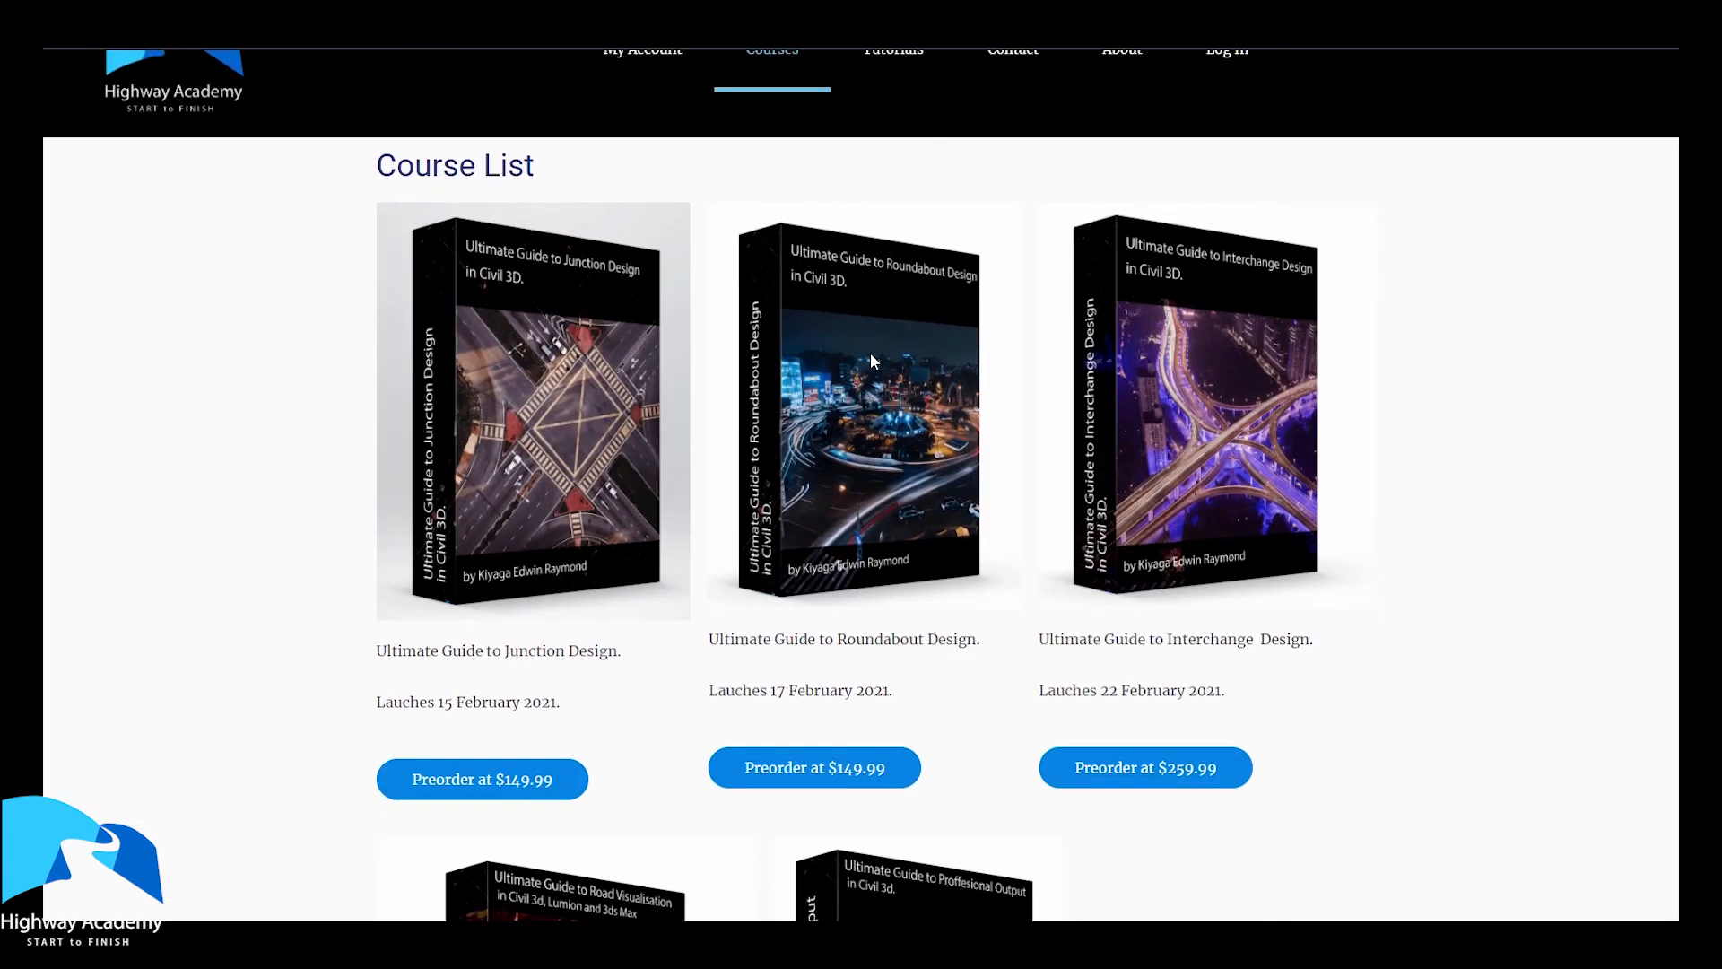
pyautogui.scroll(-4, 871, 354)
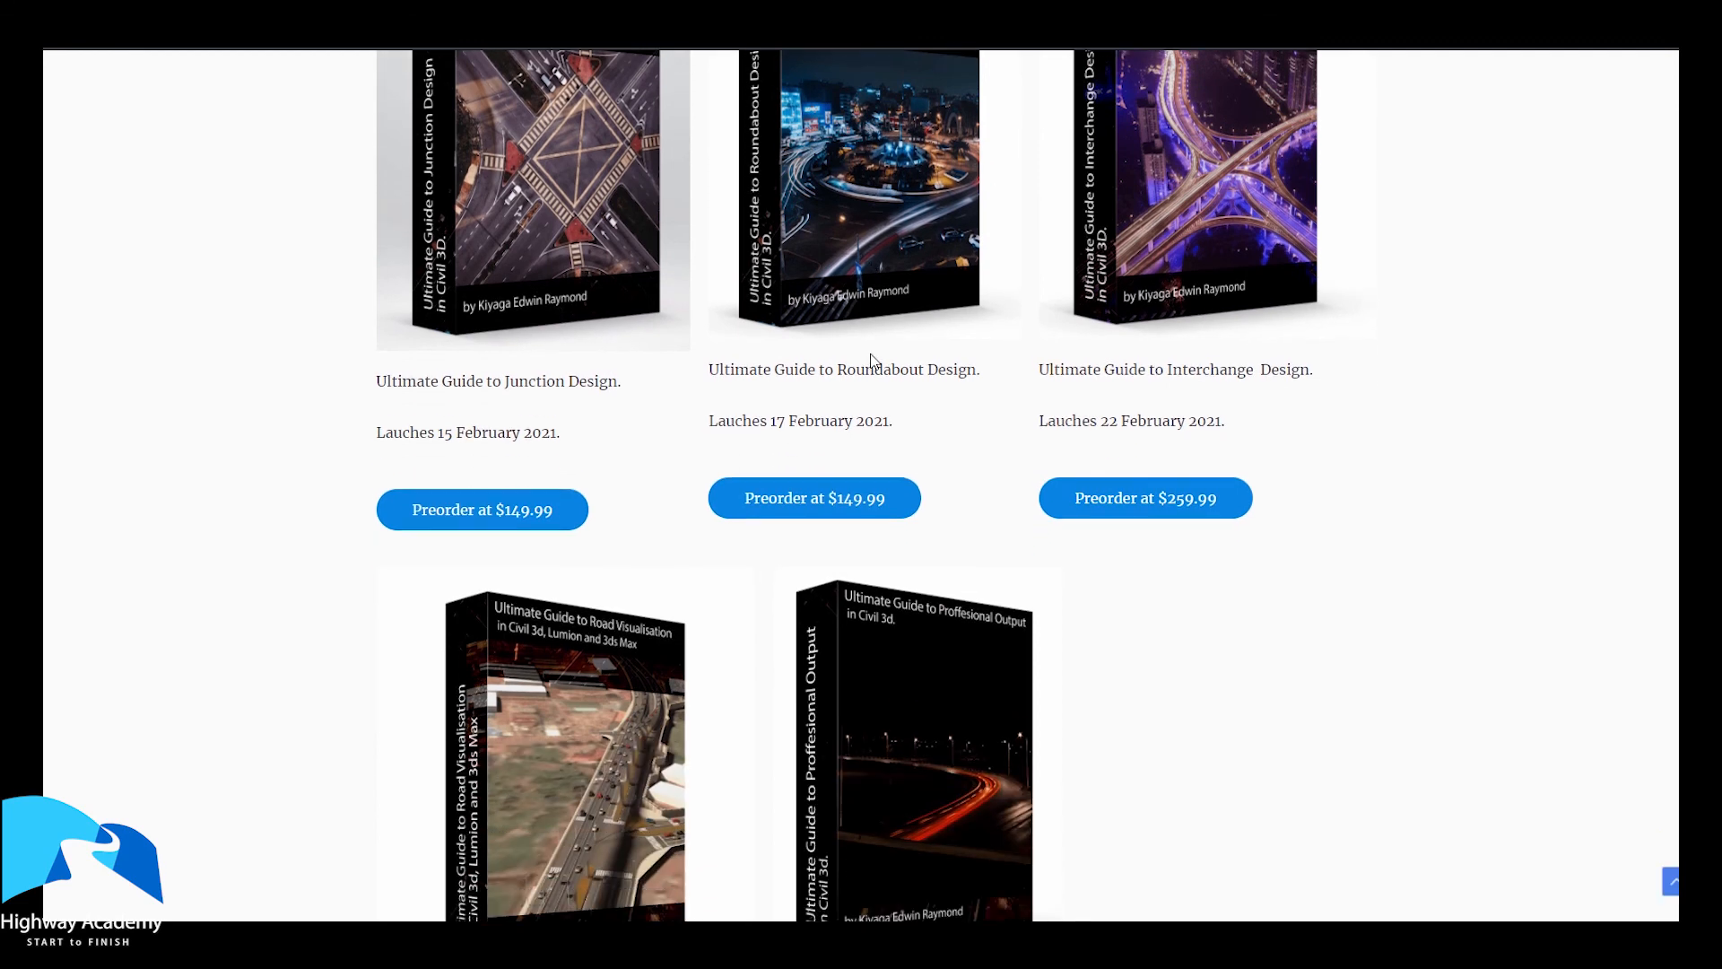